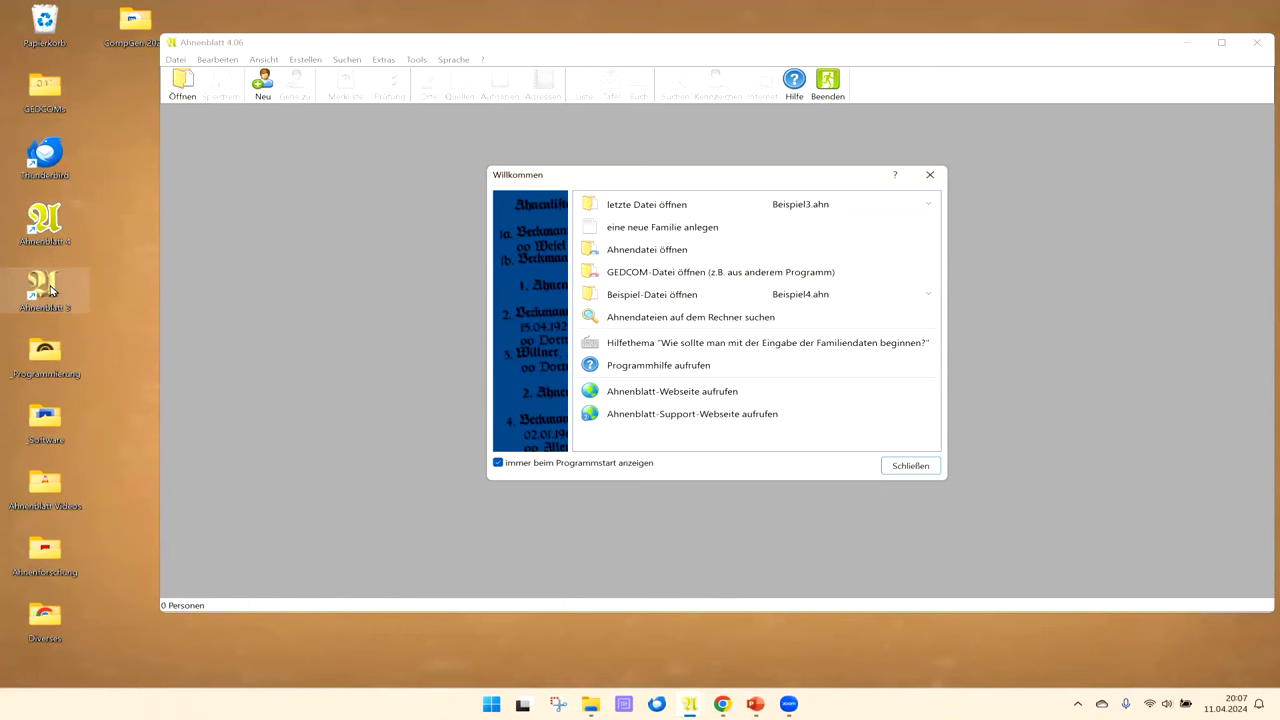
Step: Start Ahnenblatt 3, load the last used file Beispiel3.ahn, and move its window clear of Ahnenblatt 4
left_click(44, 292)
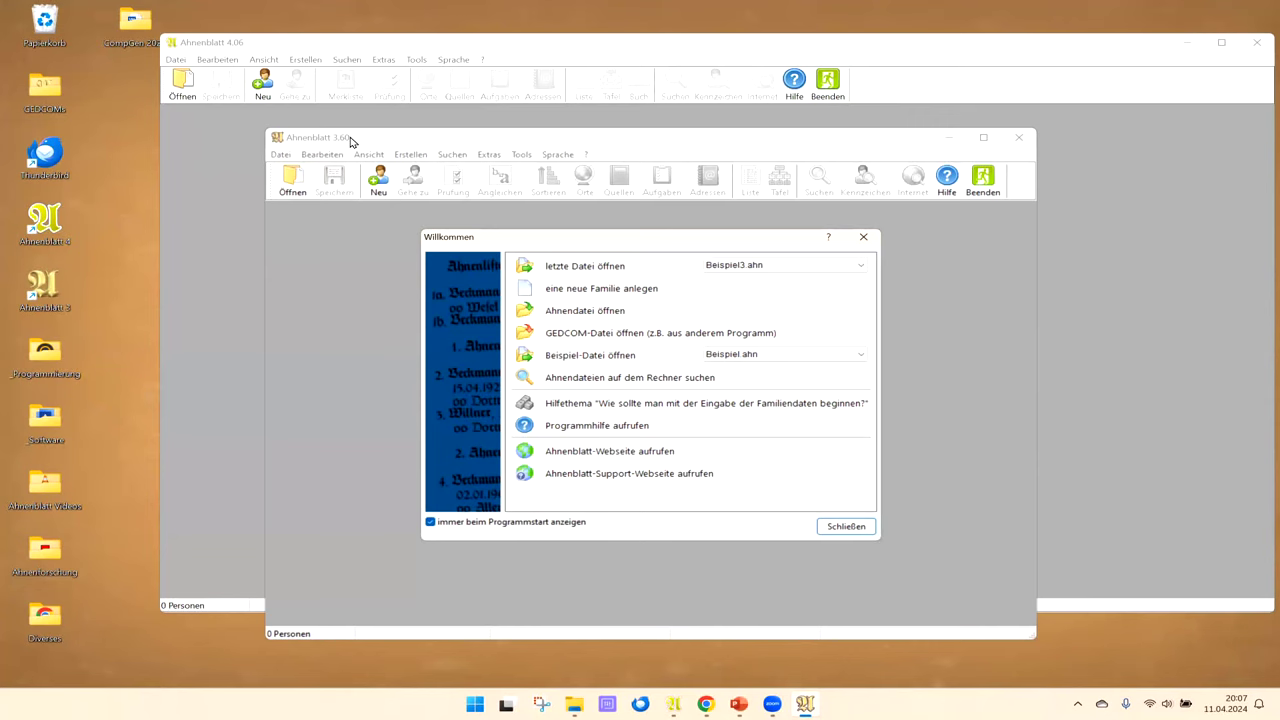
left_click(640, 267)
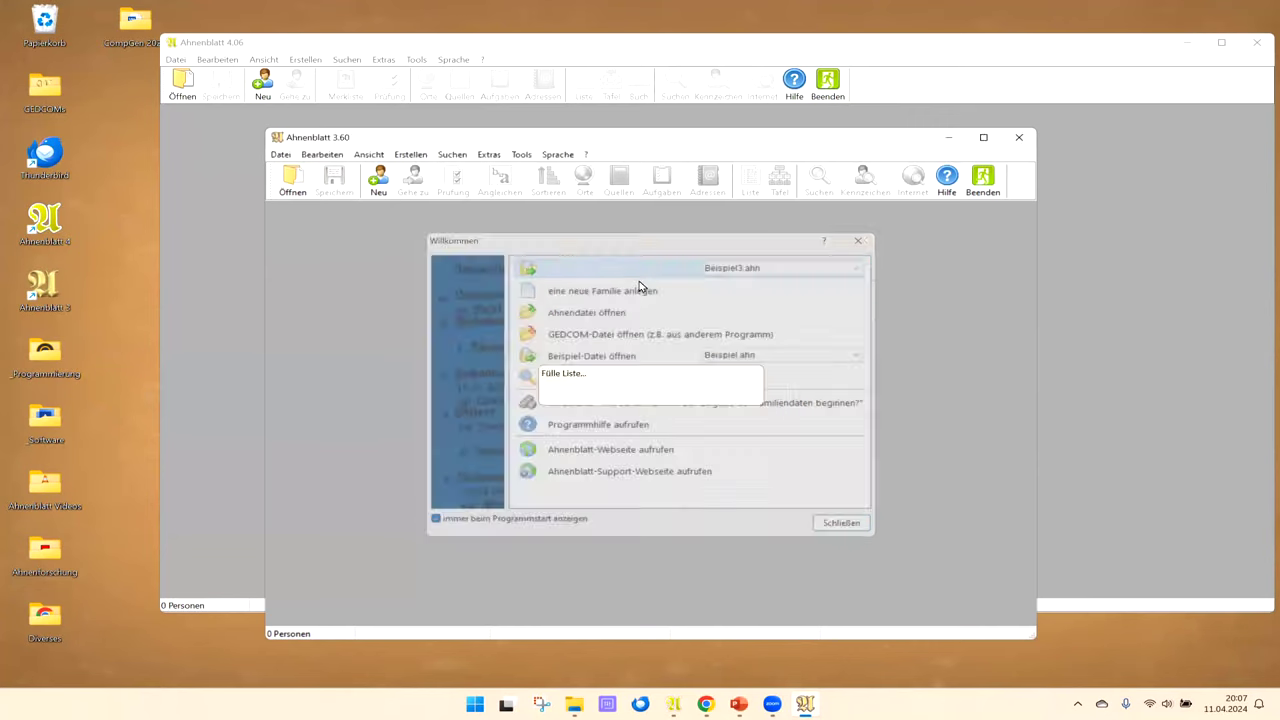
left_click(768, 420)
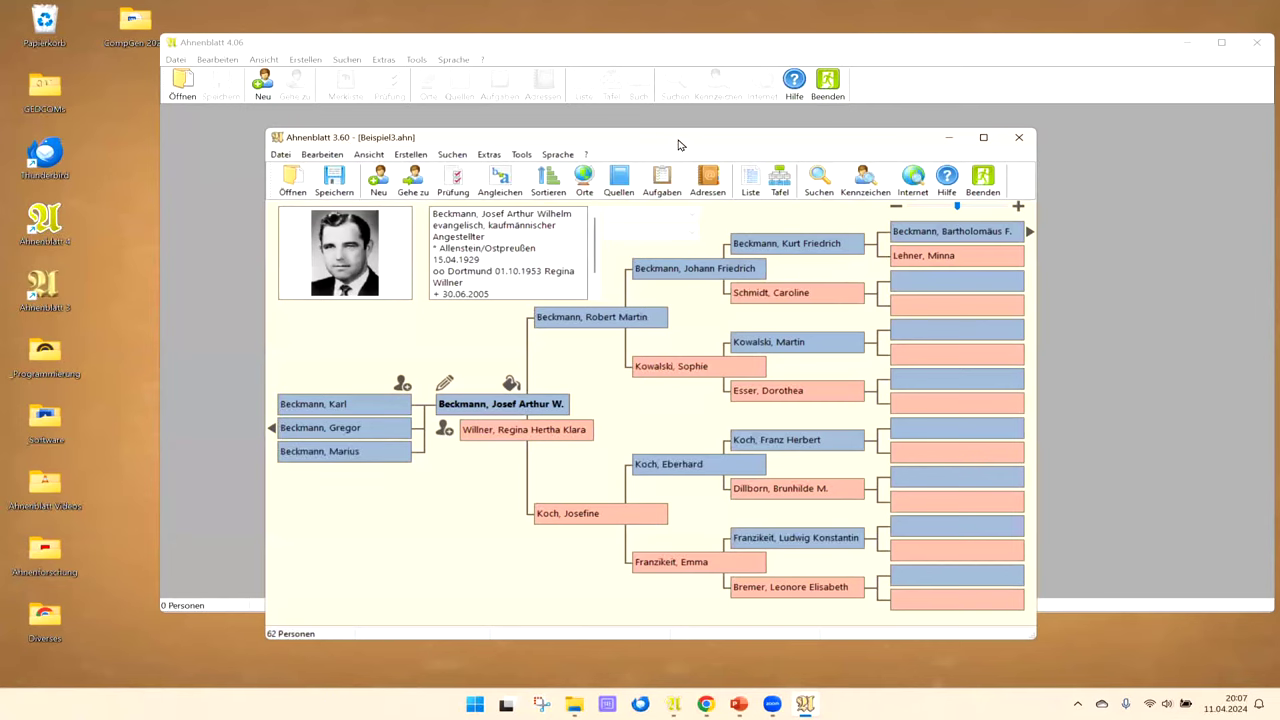
left_click_drag(679, 145, 904, 177)
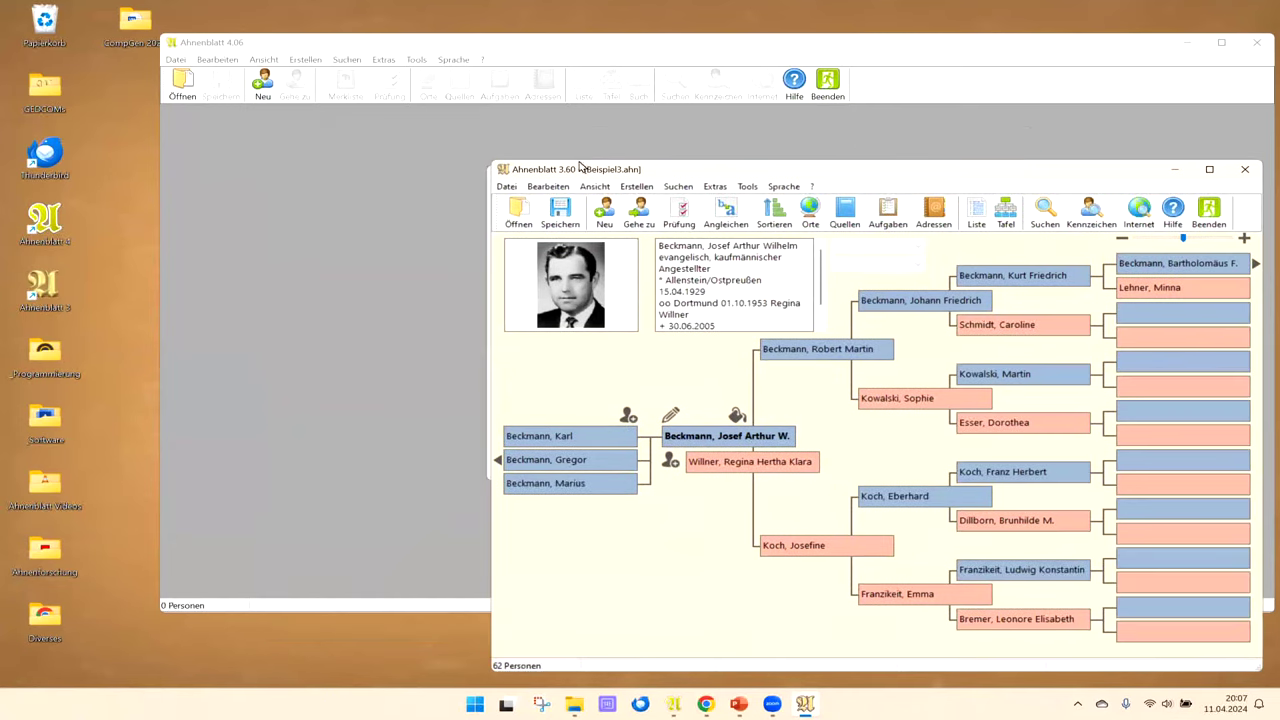
Step: Switch to Ahnenblatt 4.06, move its window aside, and load the last used file Beispiel3.ahn there
left_click(585, 47)
left_click_drag(585, 47, 458, 44)
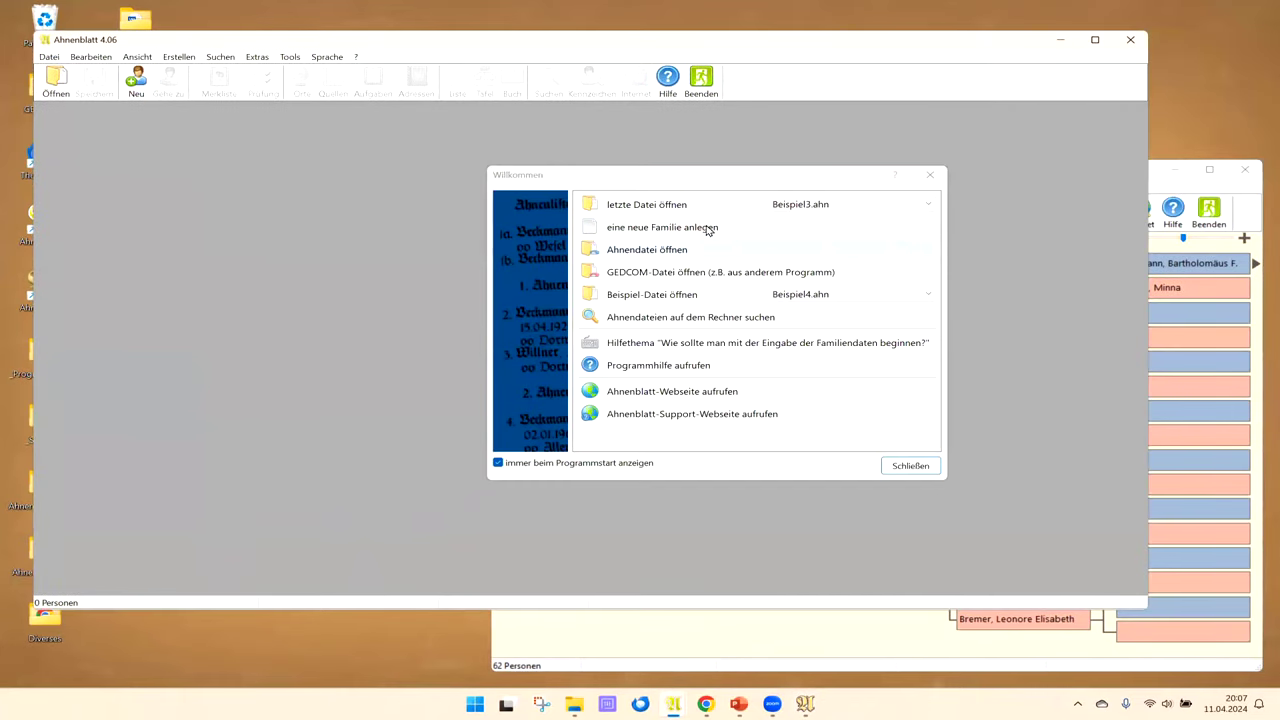
left_click_drag(700, 180, 396, 206)
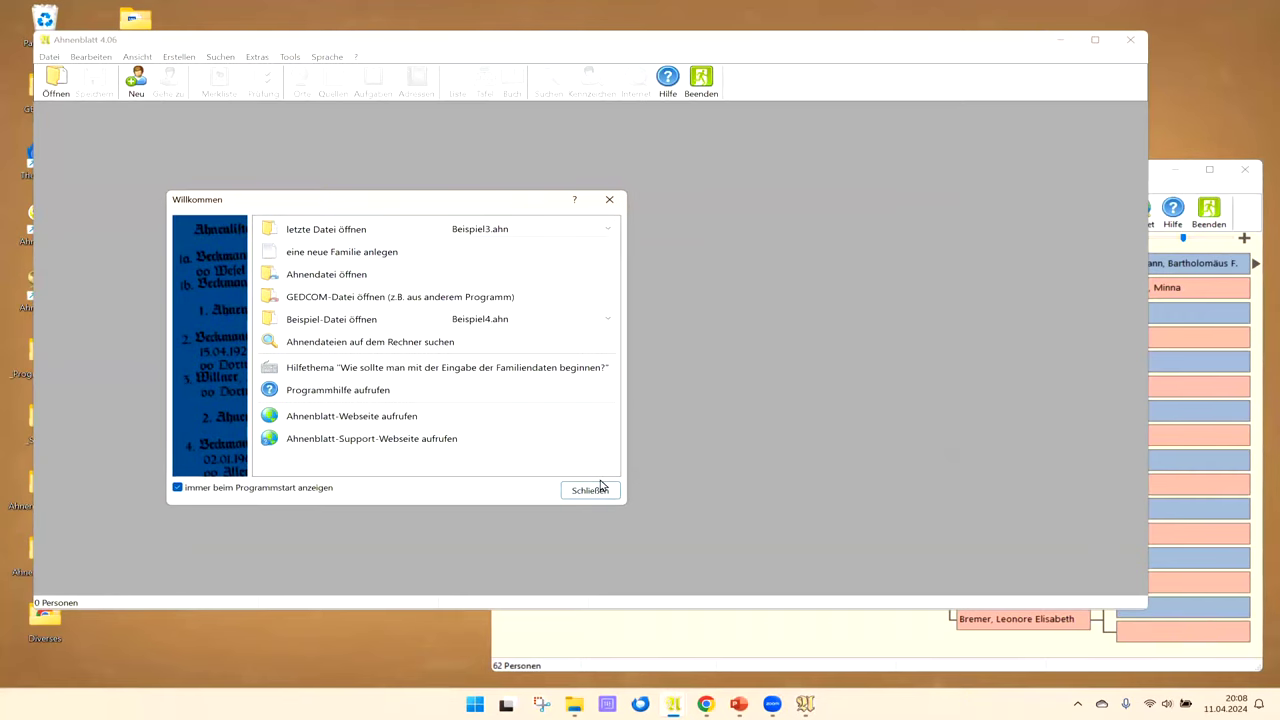
left_click(336, 230)
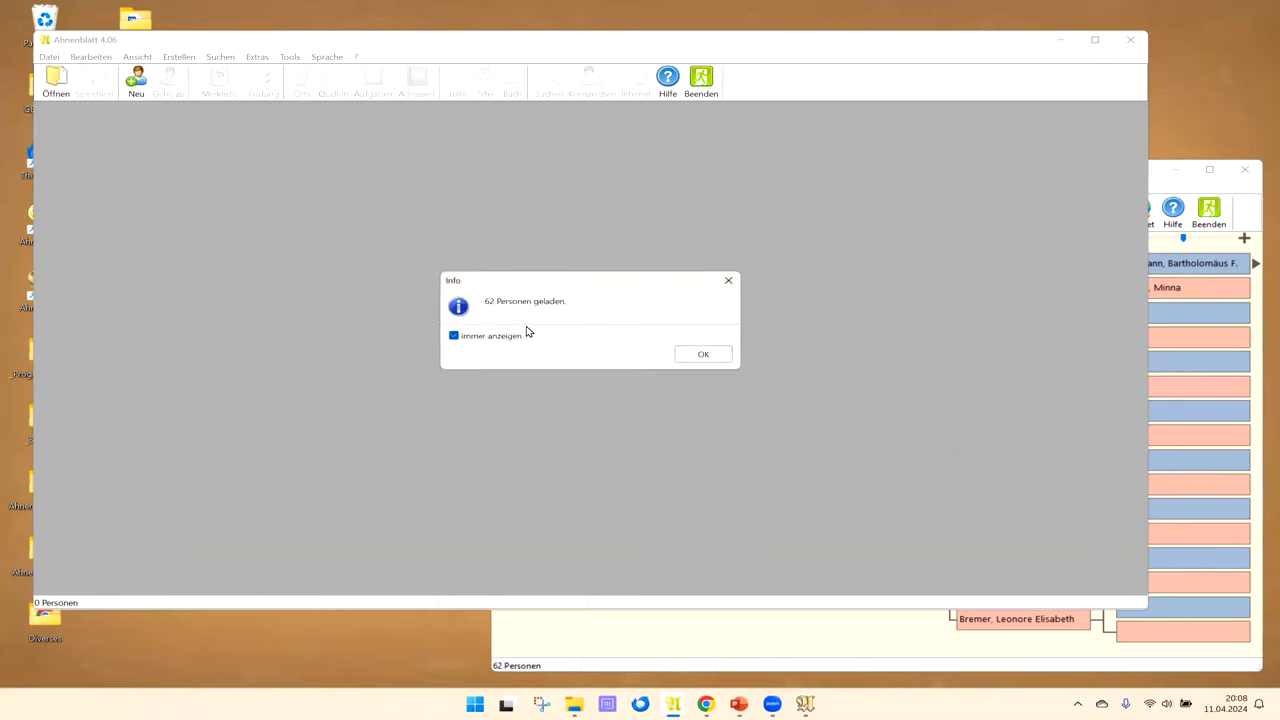
left_click(700, 354)
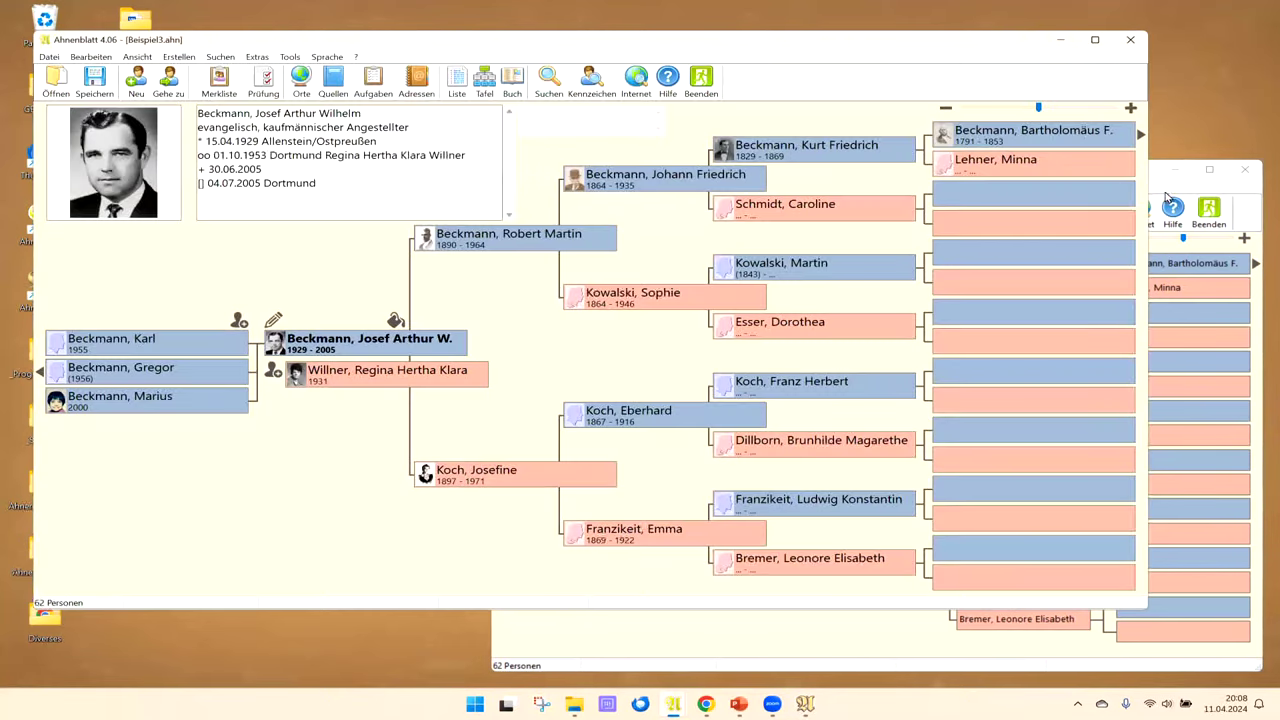
Step: In Ahnenblatt 3.60, open the tree's focus person for editing and view the parents/siblings and partner/children data
left_click(1167, 195)
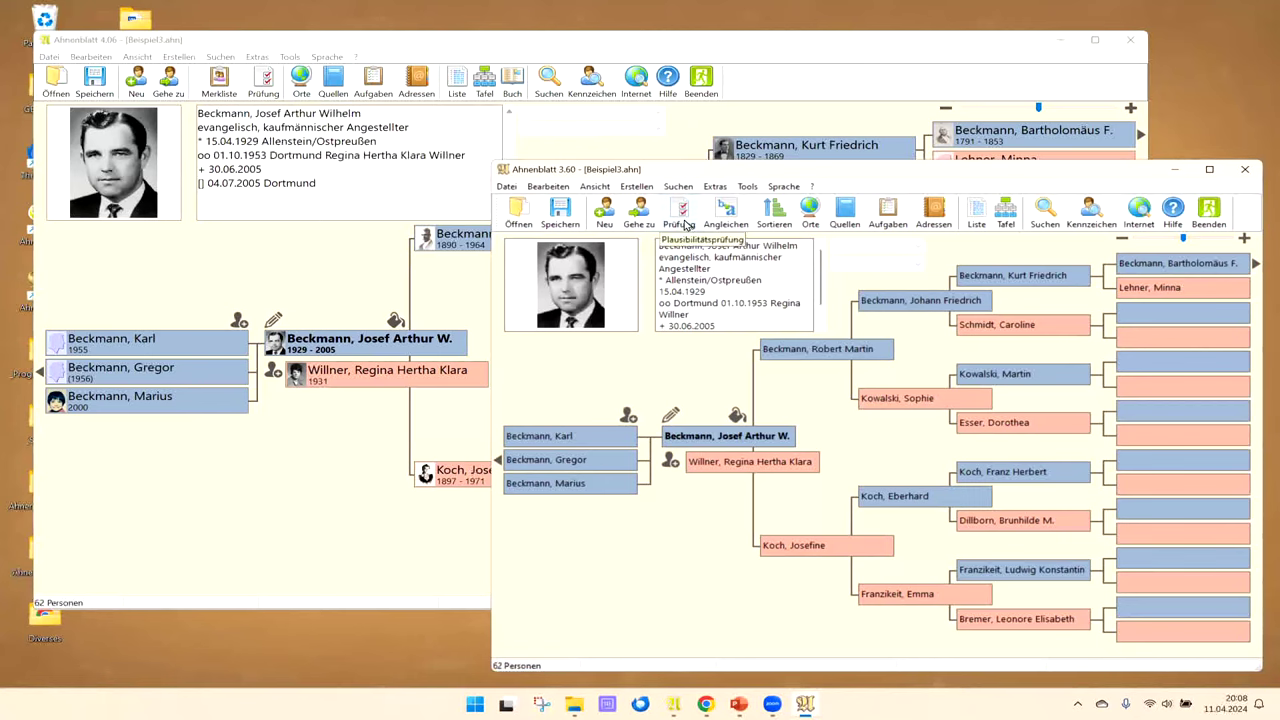
double_click(771, 457)
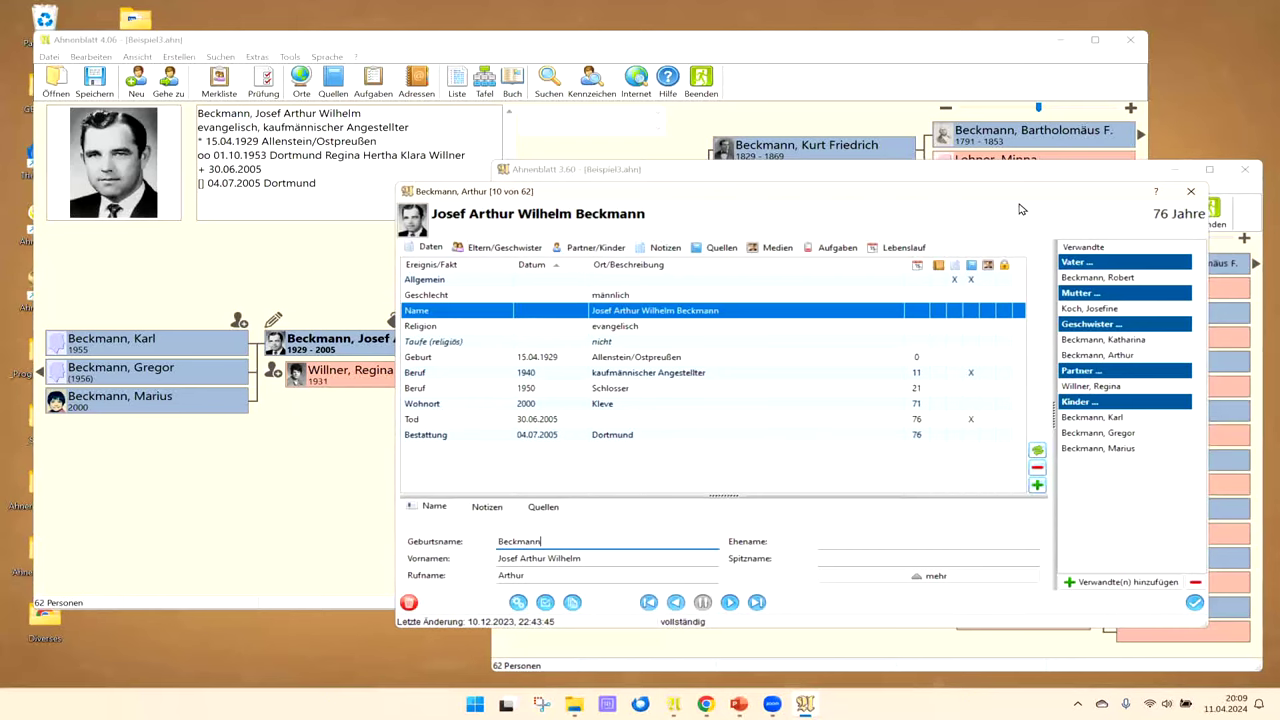
left_click_drag(1008, 191, 1017, 159)
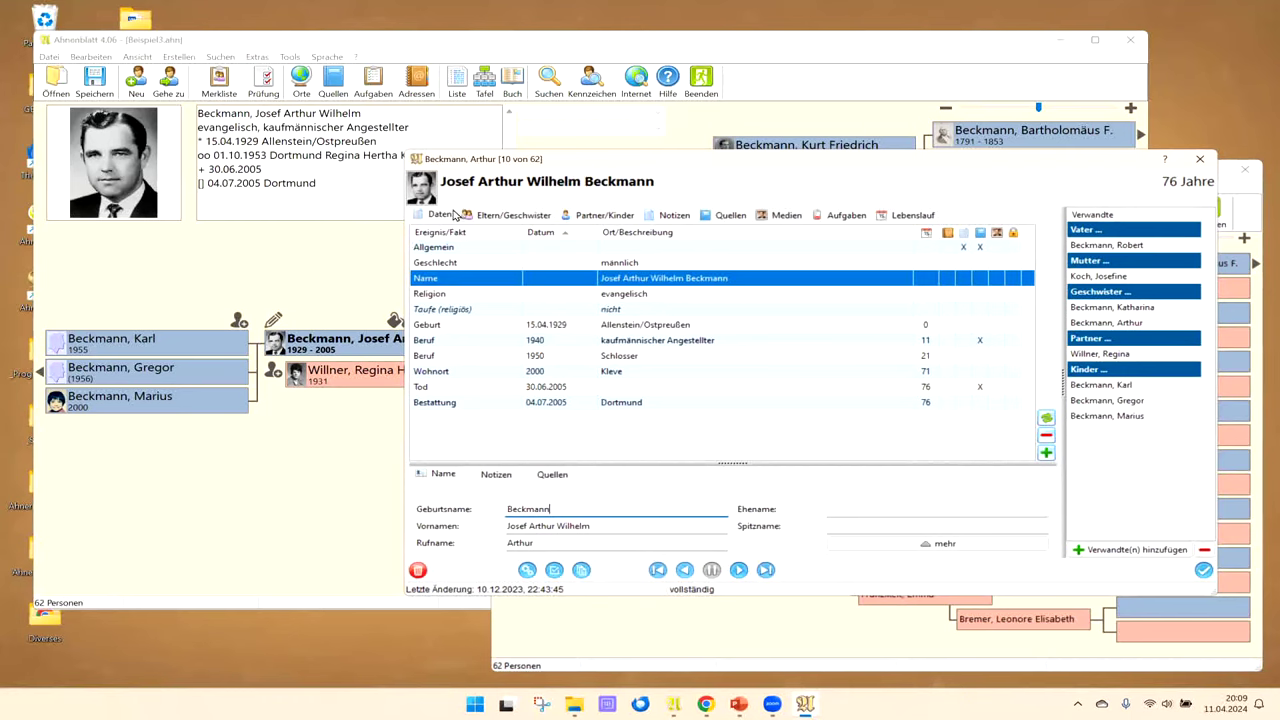
left_click(510, 215)
left_click(575, 215)
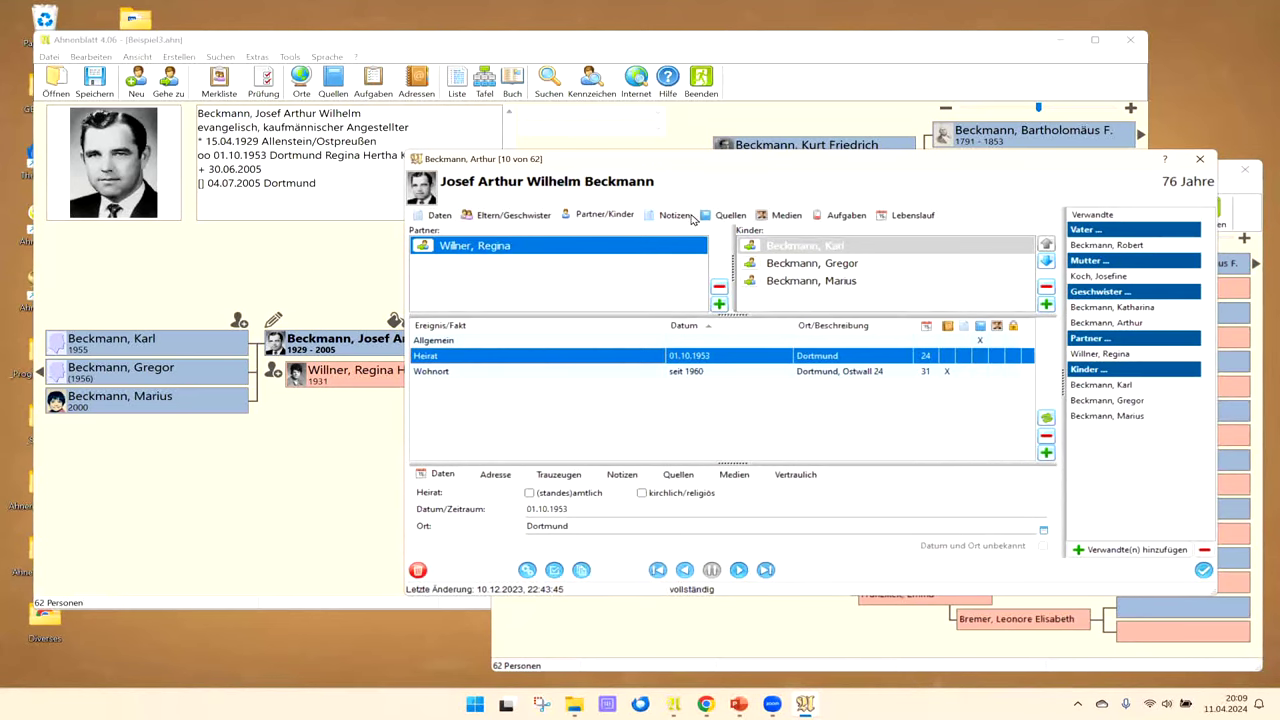
left_click_drag(698, 166, 837, 229)
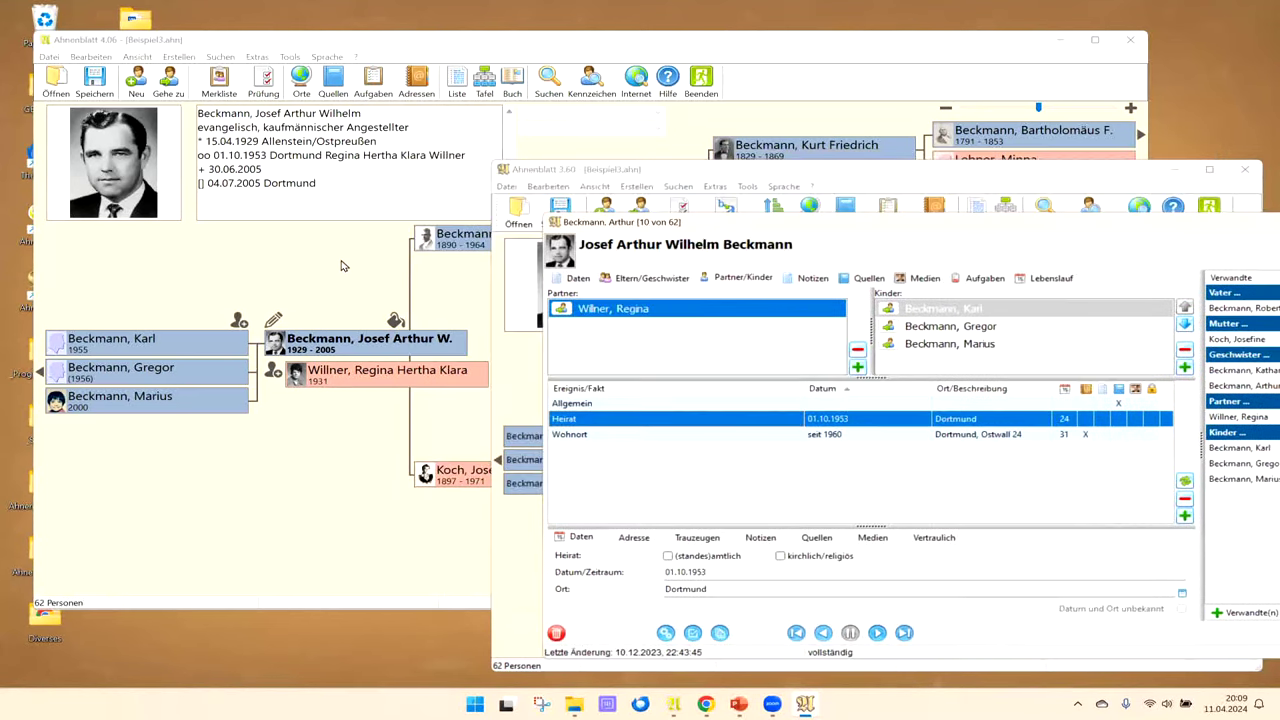
Step: Switch to Ahnenblatt 4.06, open the same focus person for editing, and move the dialog higher up
left_click(298, 258)
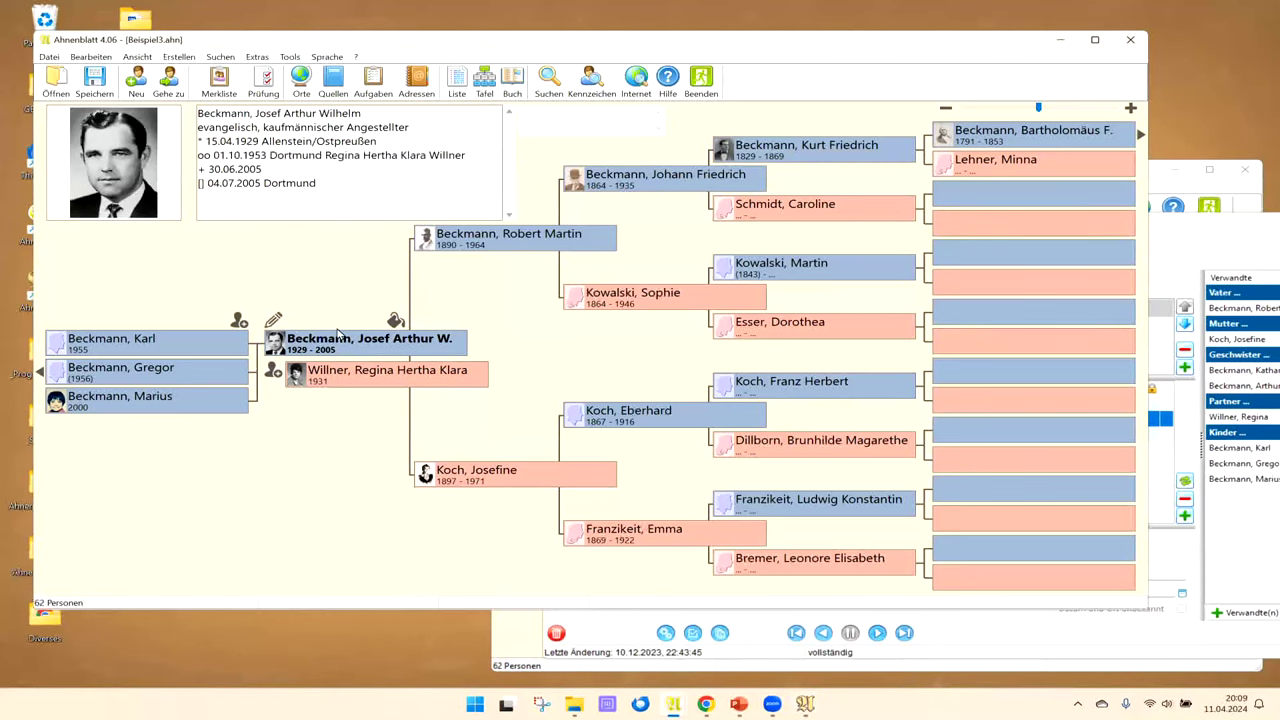
mouse_move(383, 344)
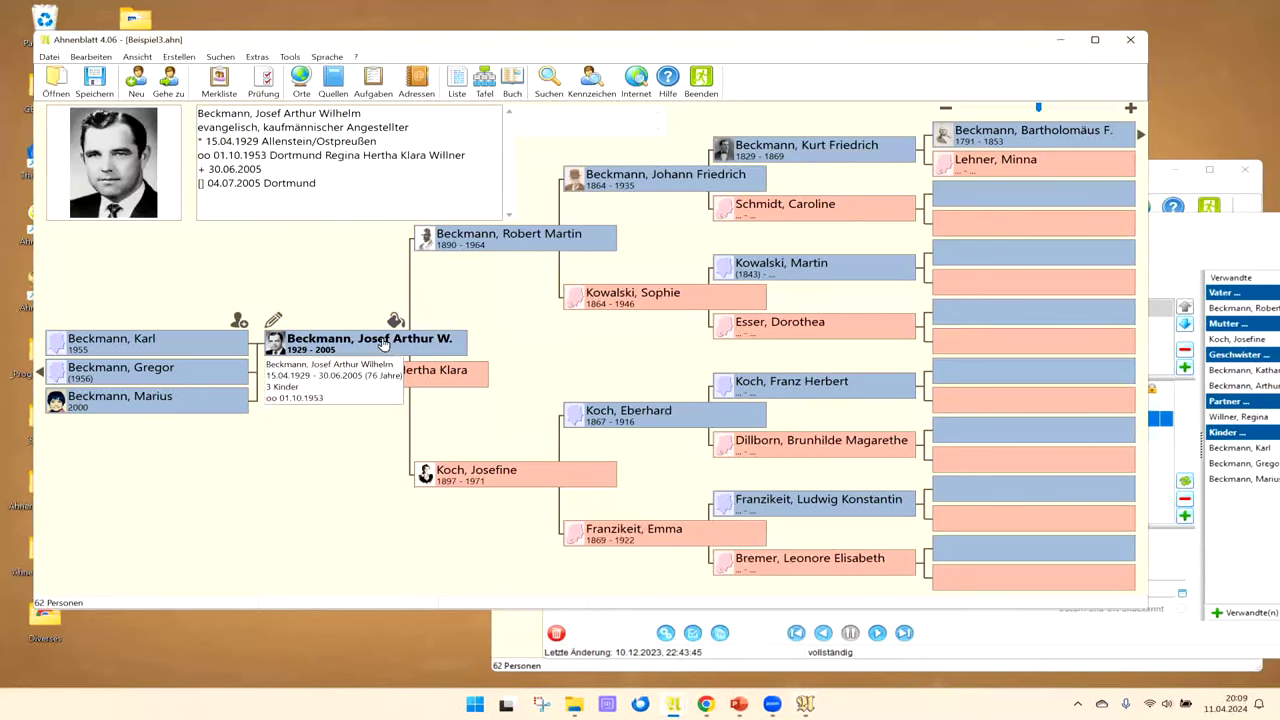
double_click(383, 344)
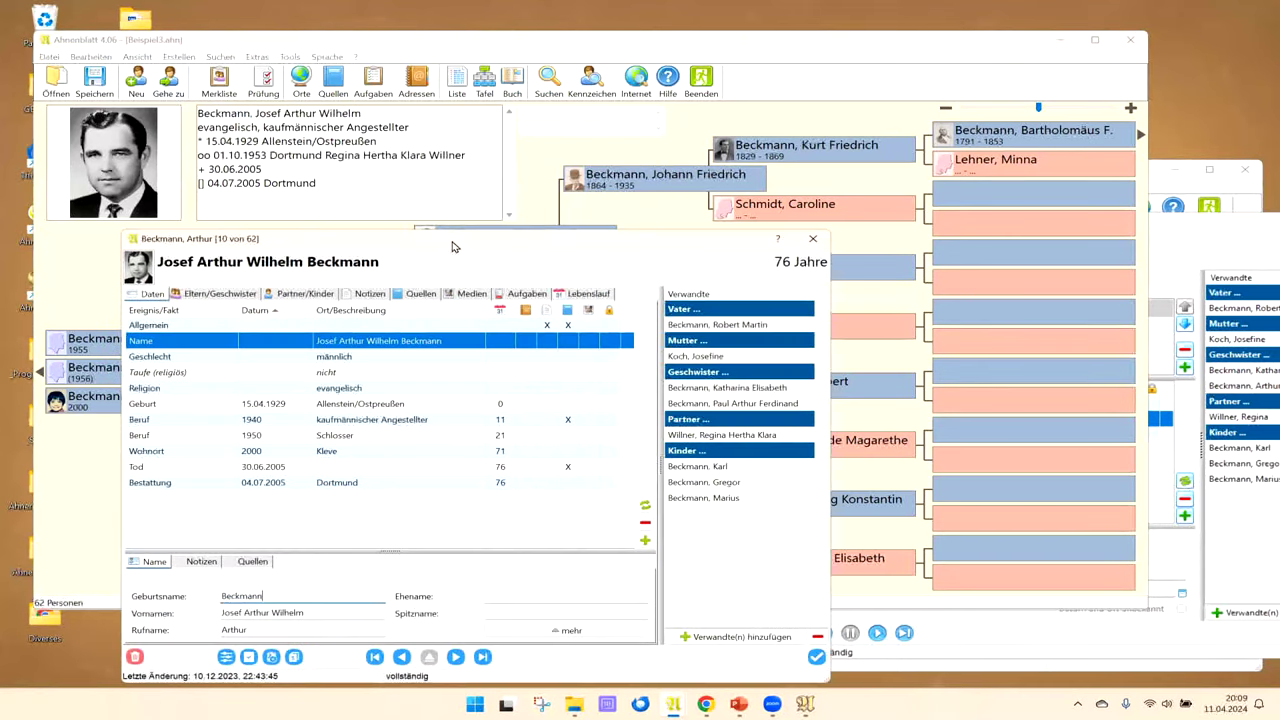
left_click_drag(458, 247, 613, 80)
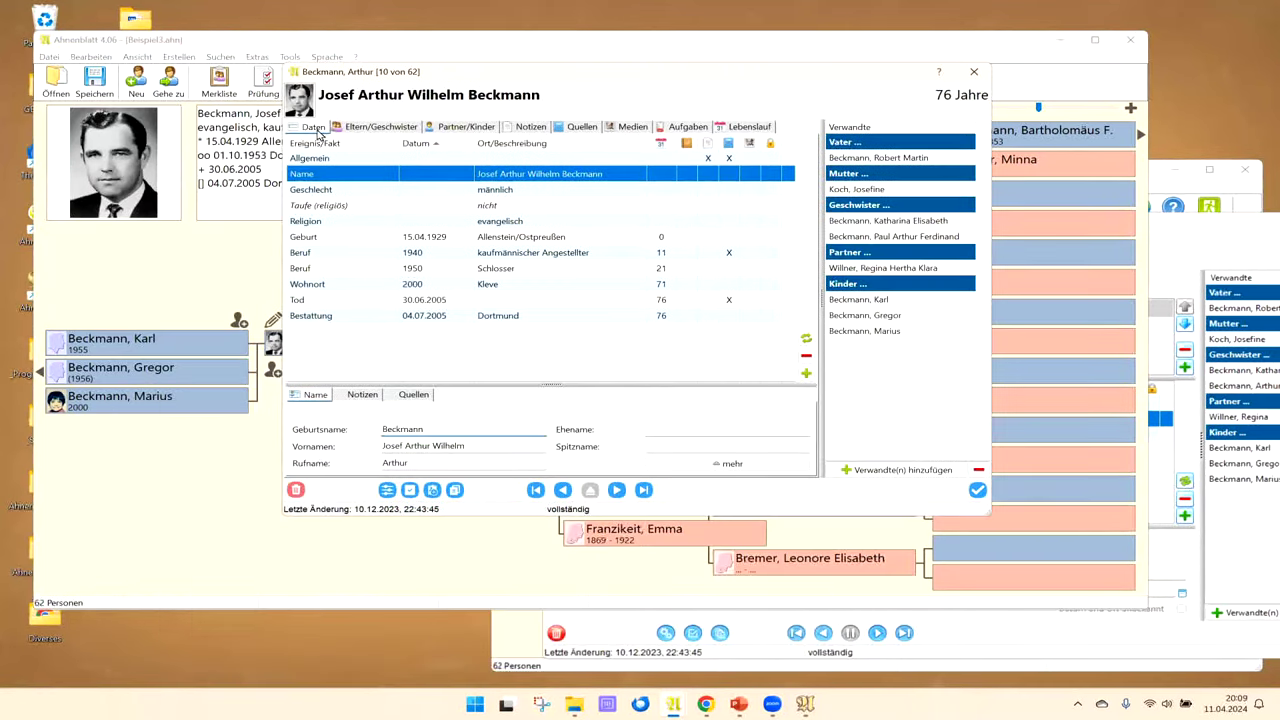
Step: Review the person's parents/siblings, partner/children and notes pages, and return to the general data
left_click(377, 128)
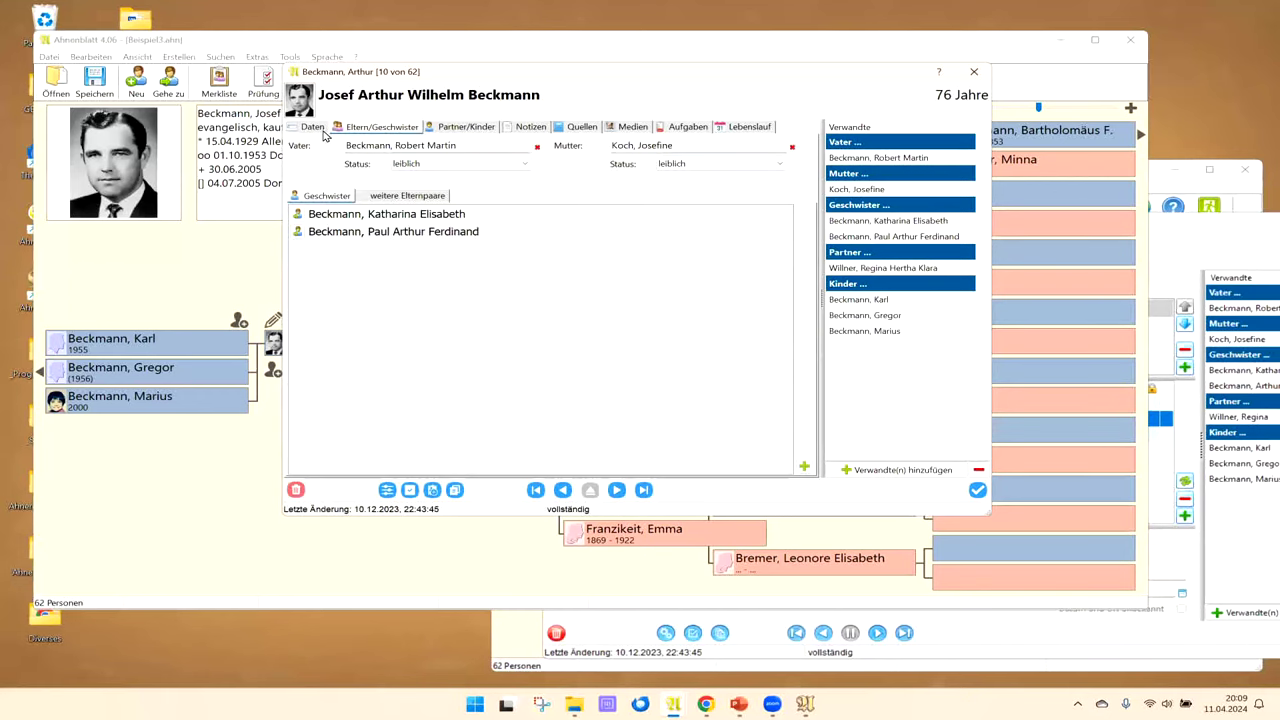
left_click(460, 128)
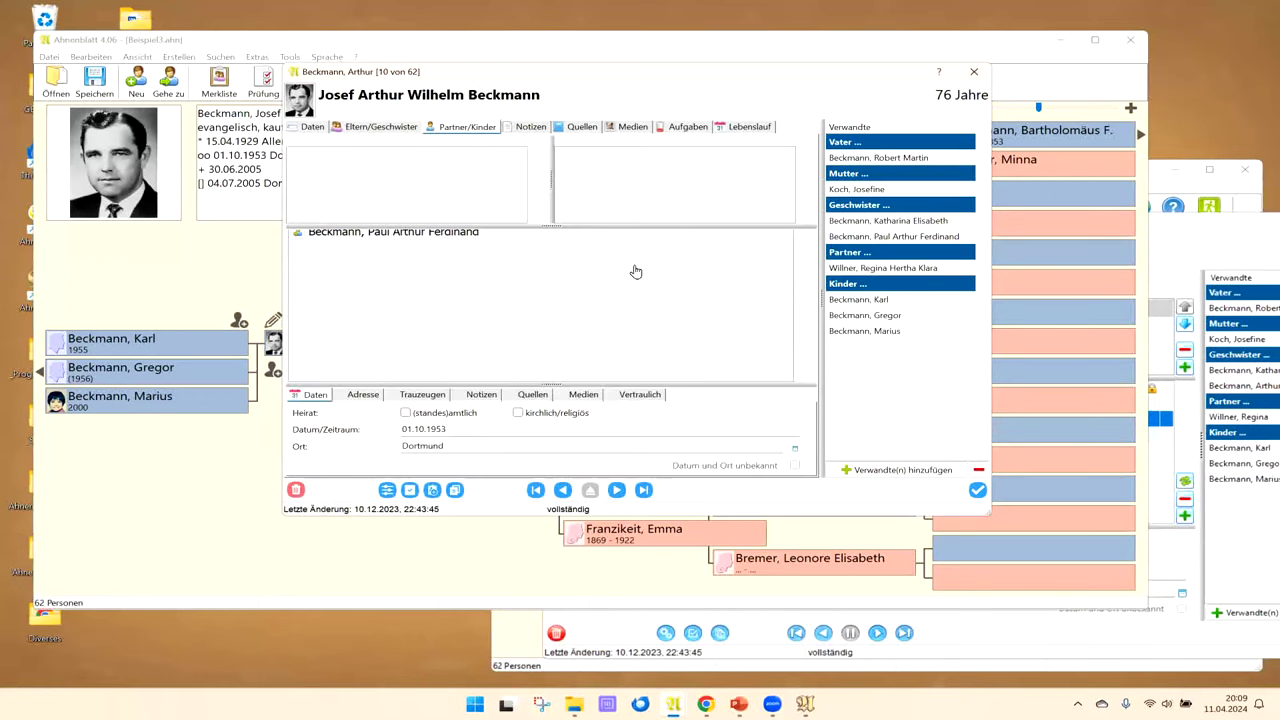
left_click(528, 130)
left_click(528, 130)
left_click(462, 127)
left_click(380, 127)
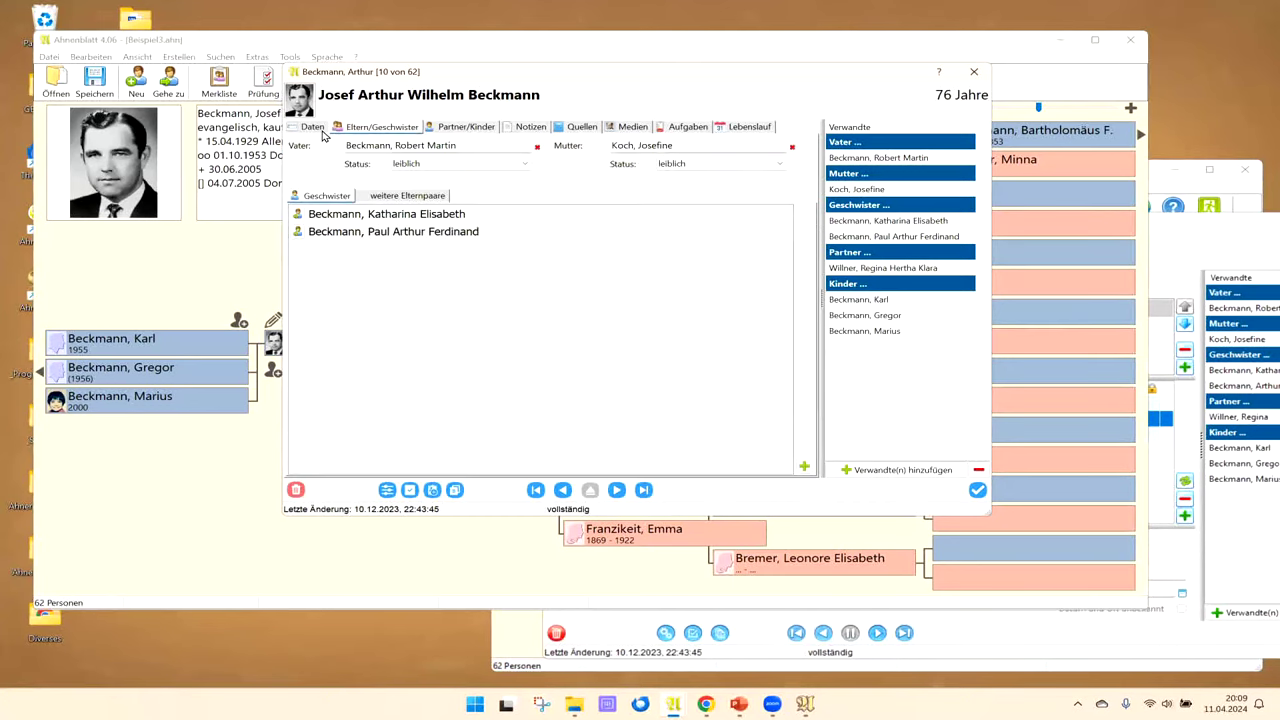
left_click(313, 128)
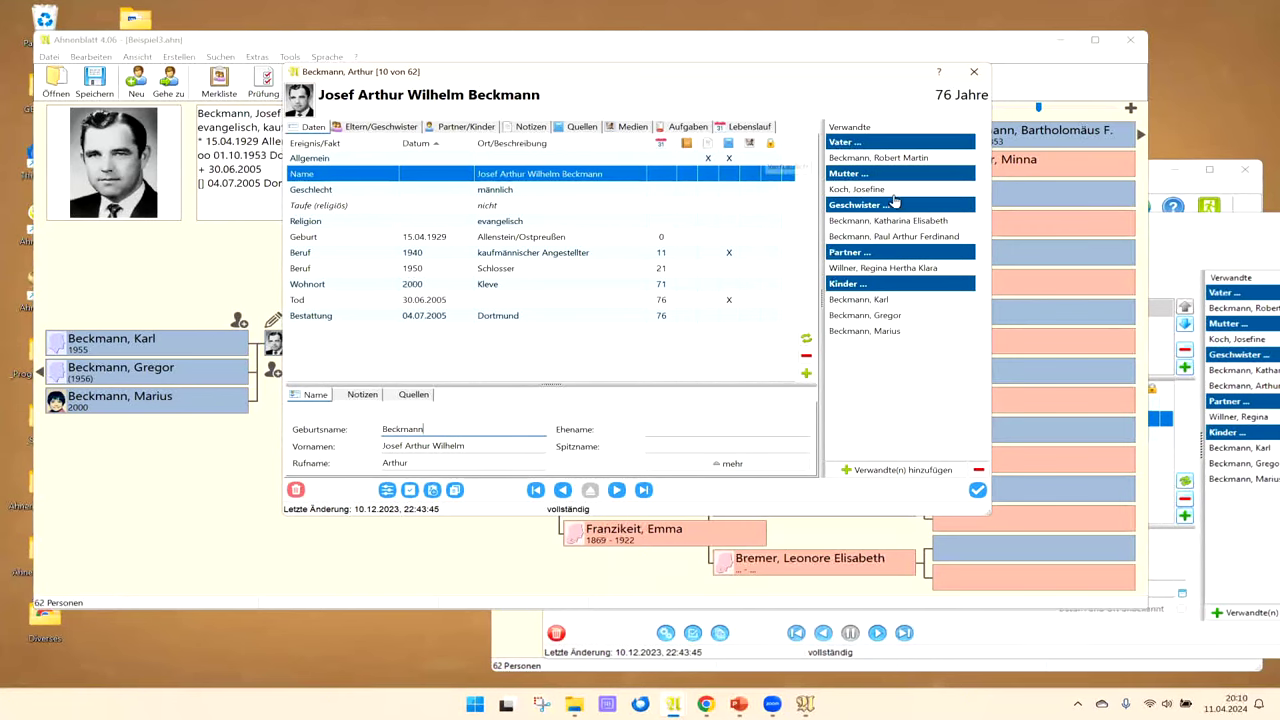
Step: Switch to Ahnenblatt 3.60 and close it together with its open person dialog
key("alt+Tab")
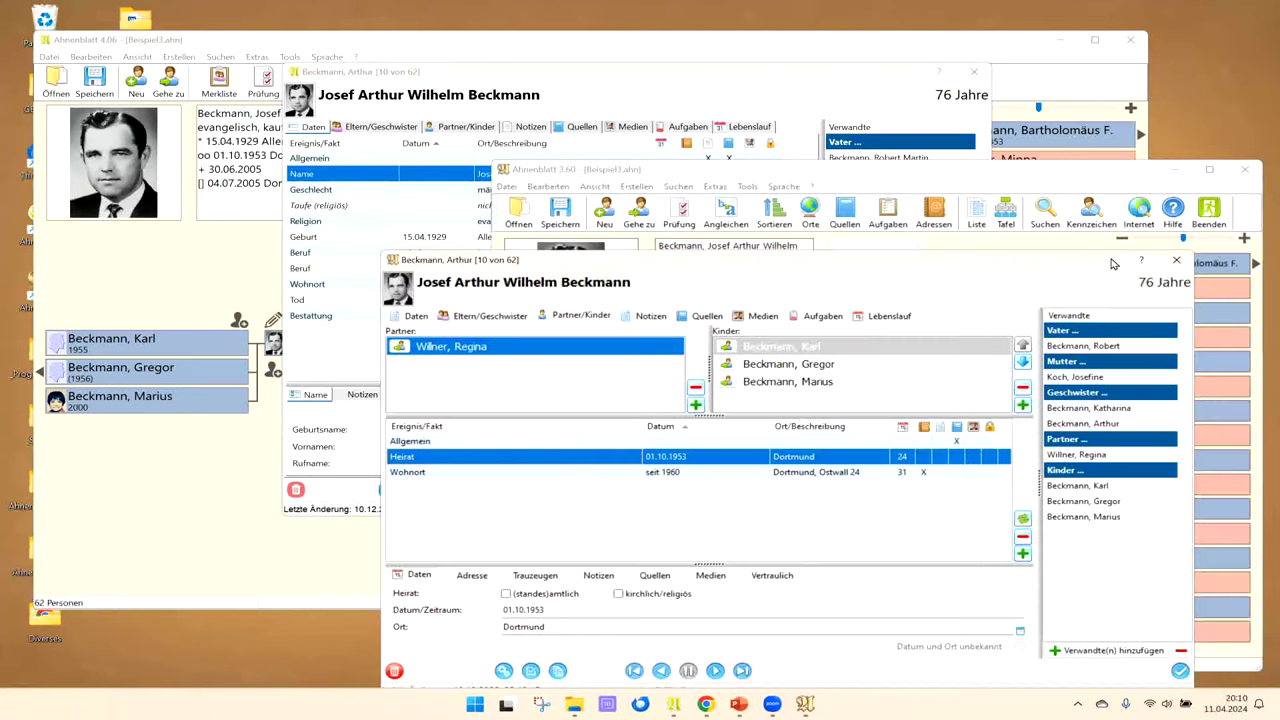
left_click(1240, 175)
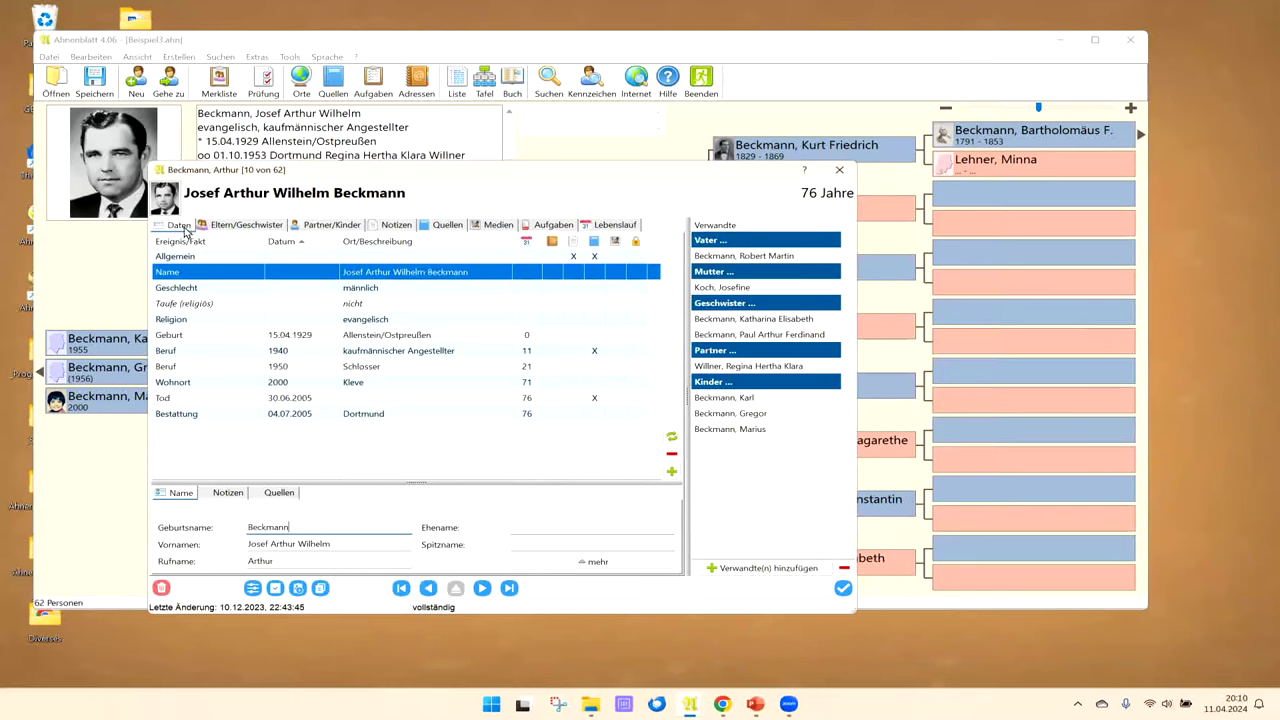
Step: View the focus person's media, open the copy options for the portrait, and dismiss them without copying
left_click(236, 225)
left_click(176, 225)
left_click(497, 226)
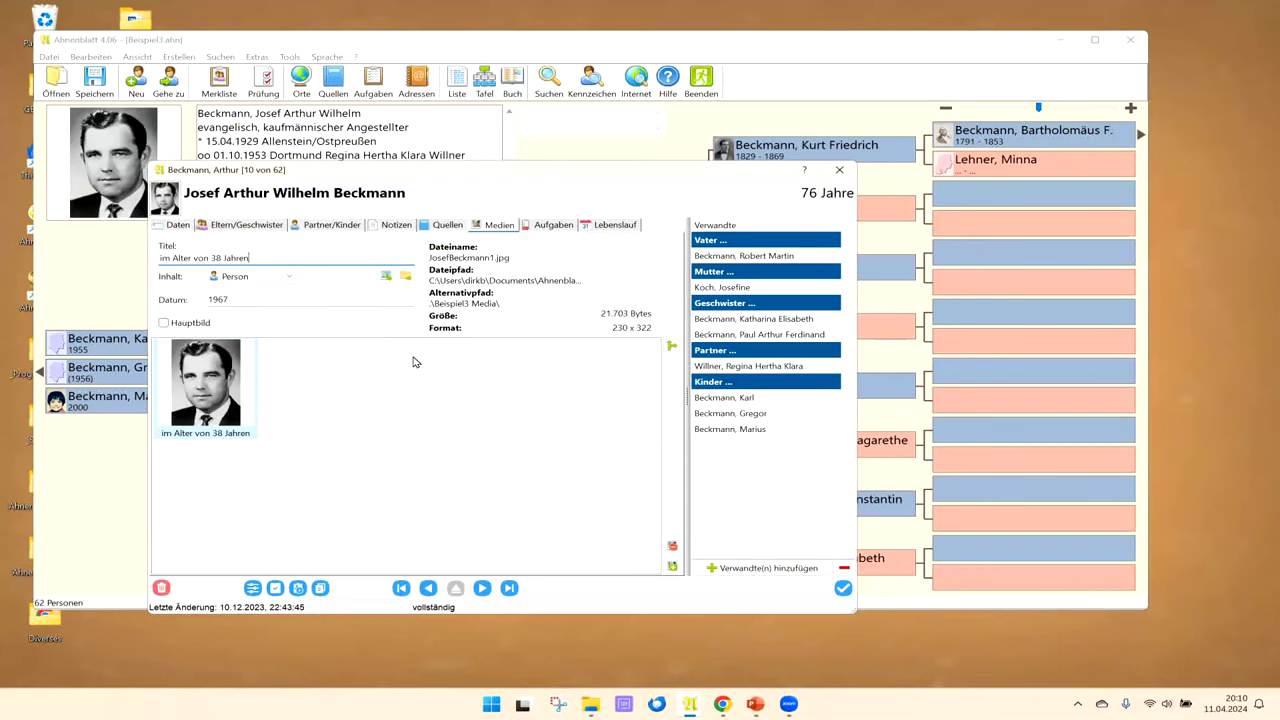
left_click(671, 346)
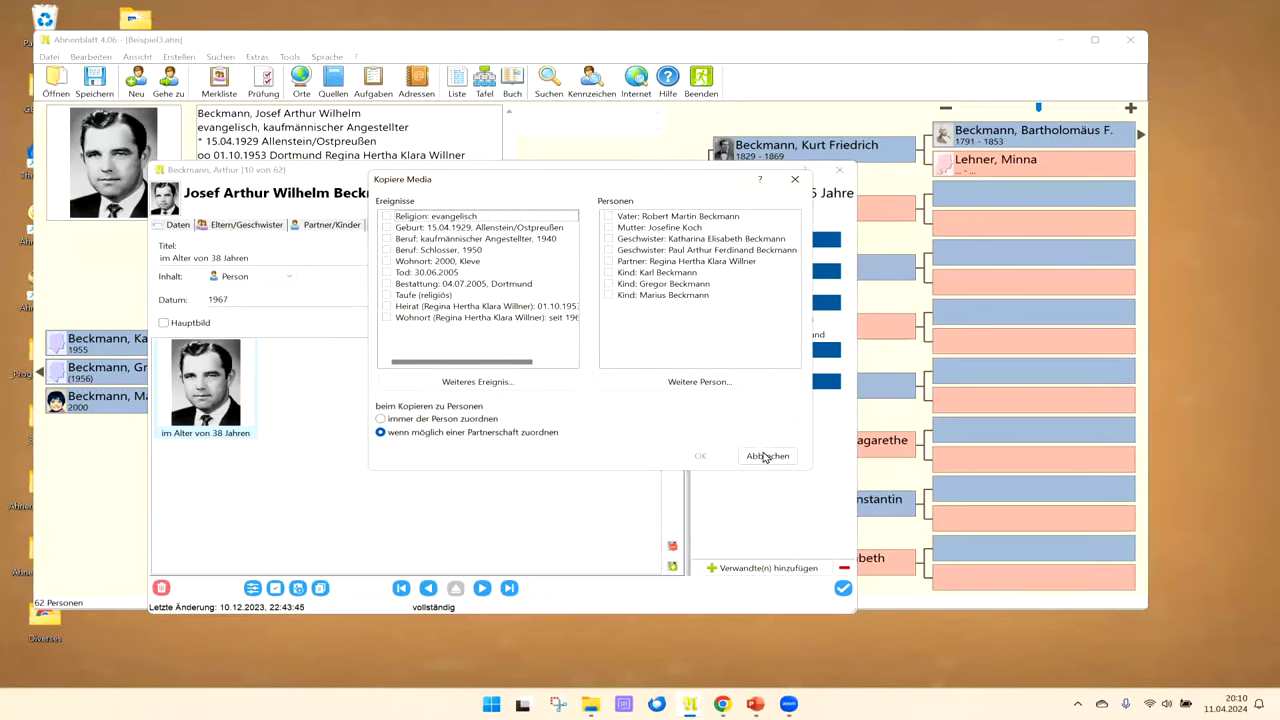
left_click(767, 456)
Step: View the birth event's media in the eldest son's record, open the copy options for "Bild mit Krankenschwestern", and dismiss them
left_click(180, 225)
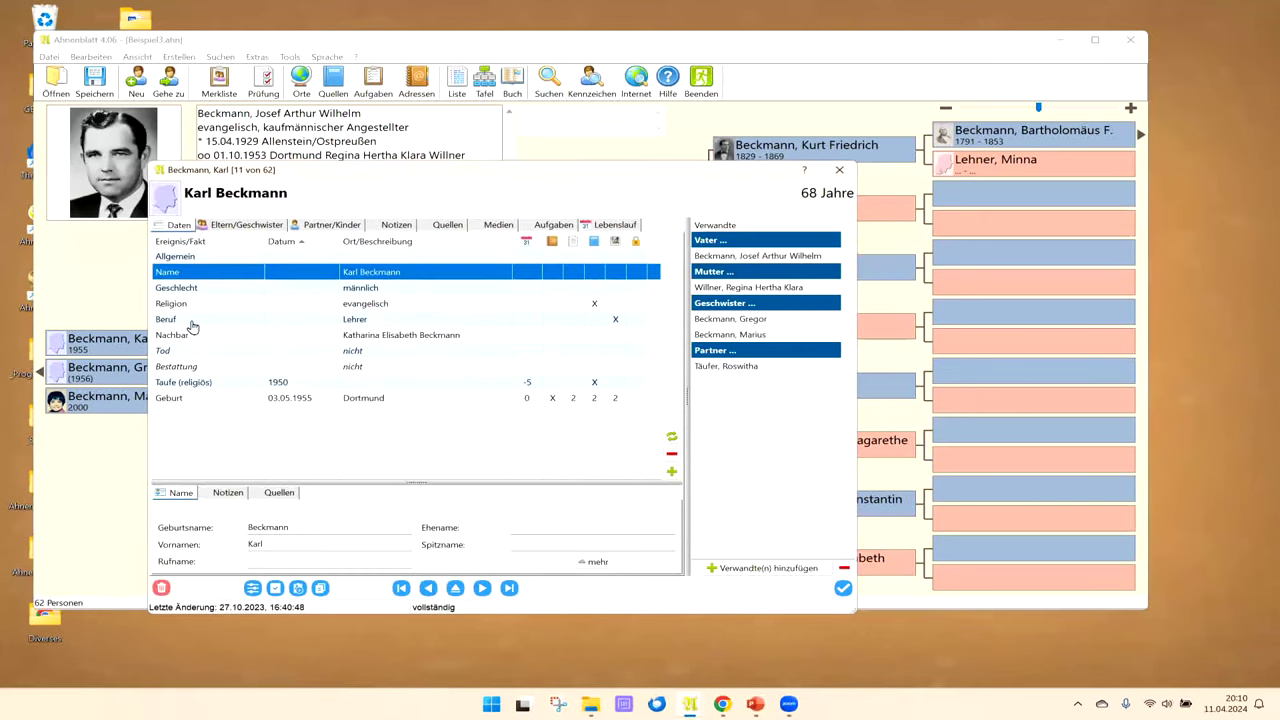
left_click(190, 398)
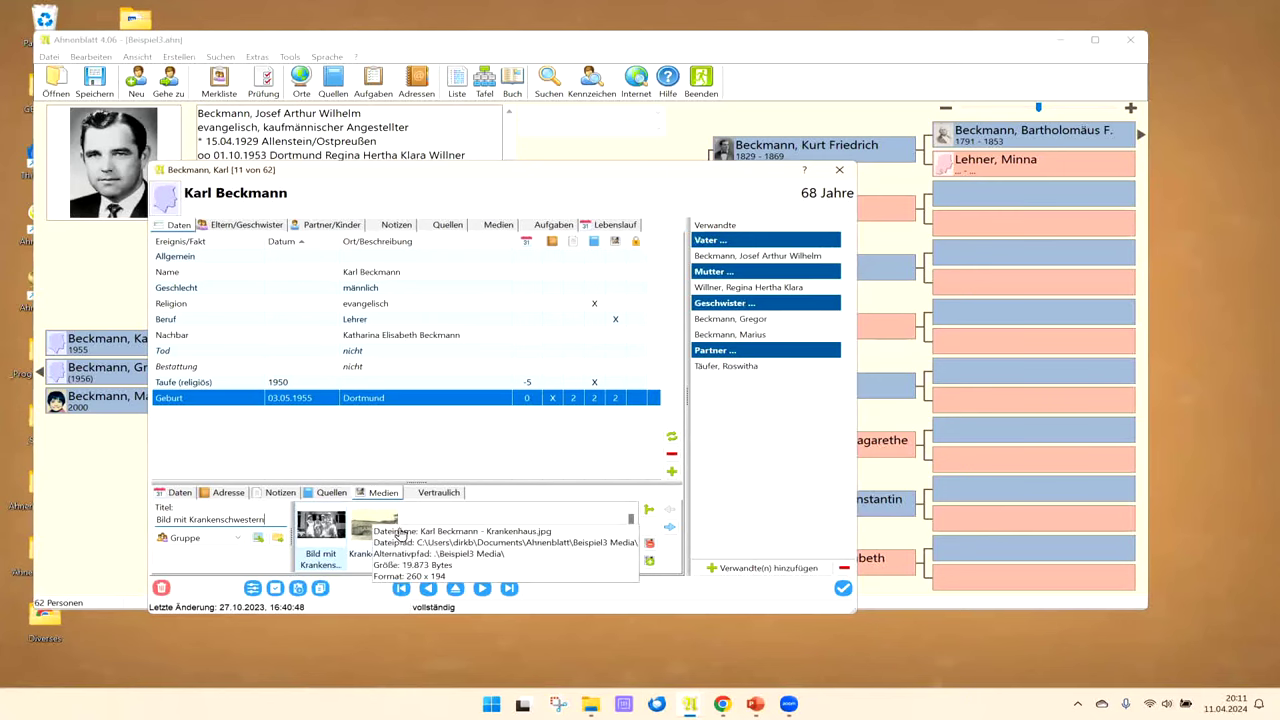
left_click(648, 513)
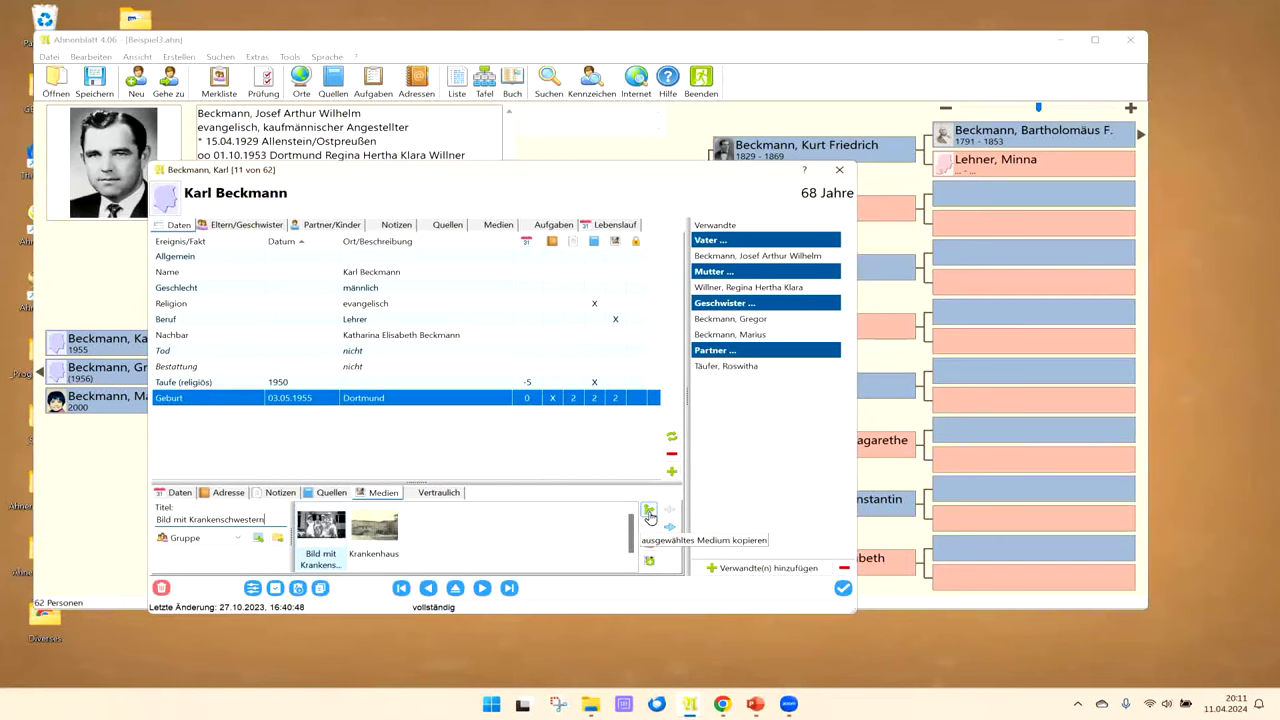
left_click(648, 513)
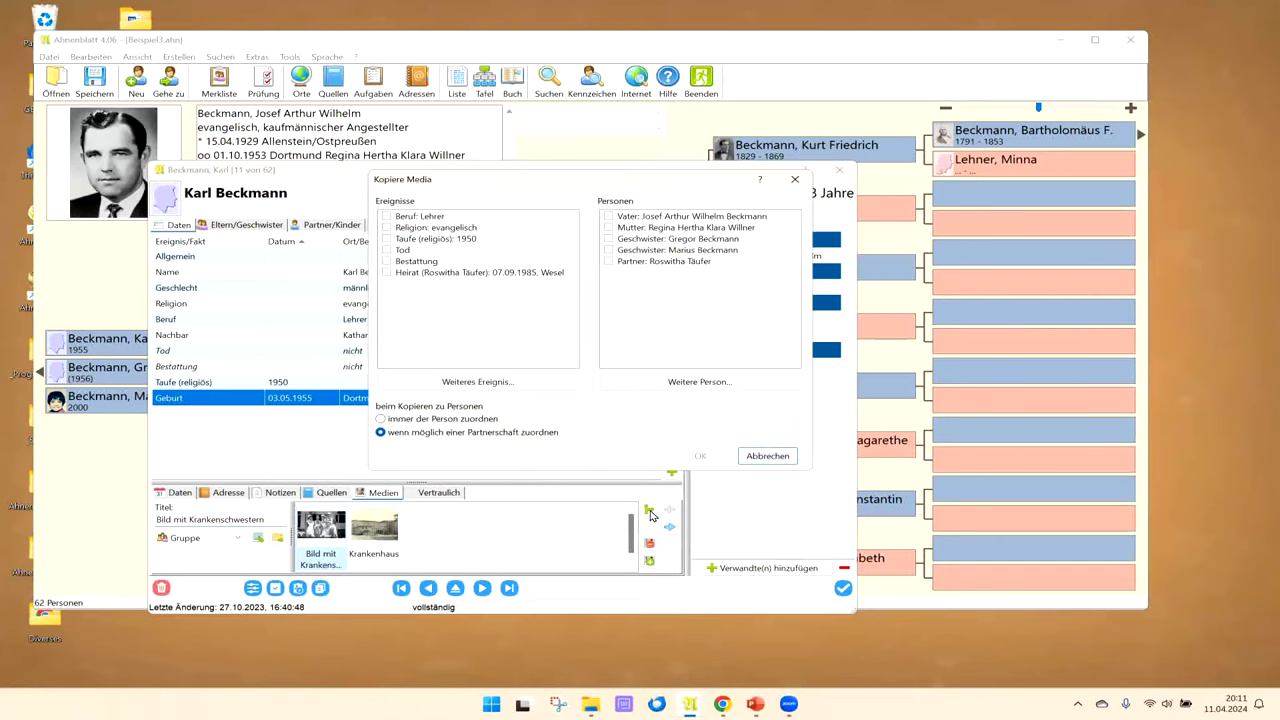
left_click(767, 456)
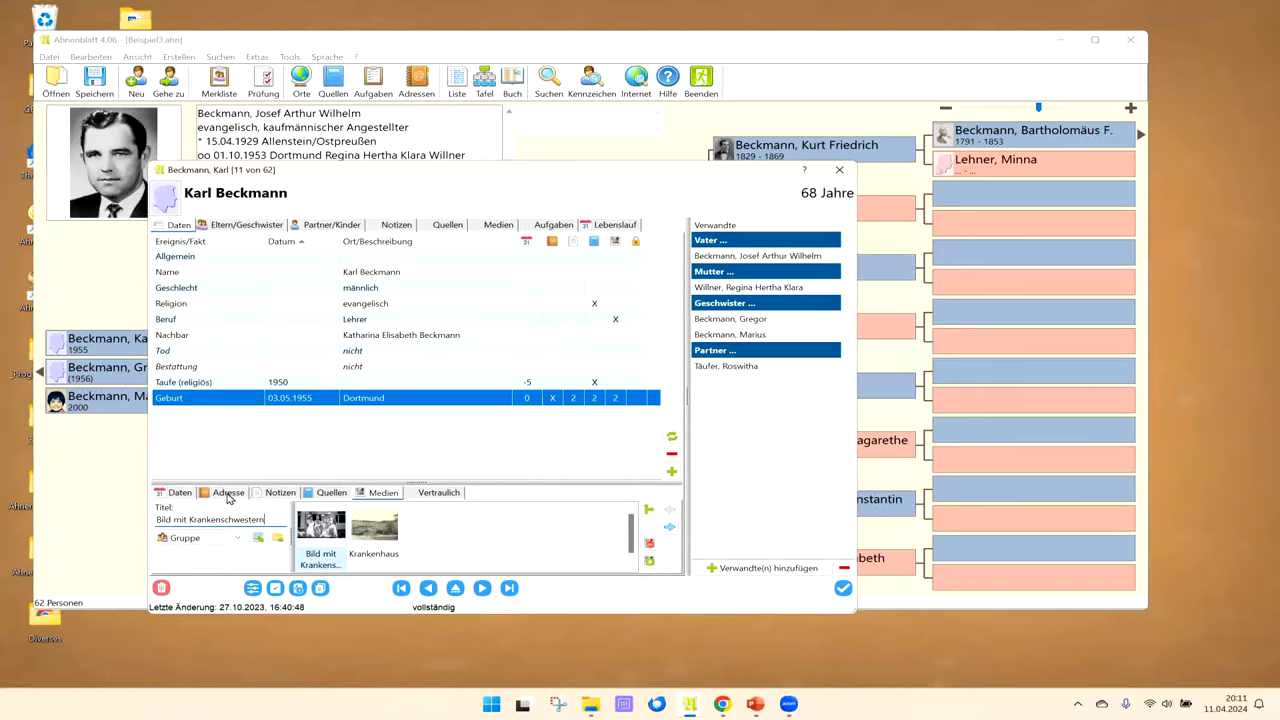
Step: Copy the address of the father's partnership residence (Wohnort) event to his second and third sons, keeping assignment to a partnership where possible
key("Page_Up")
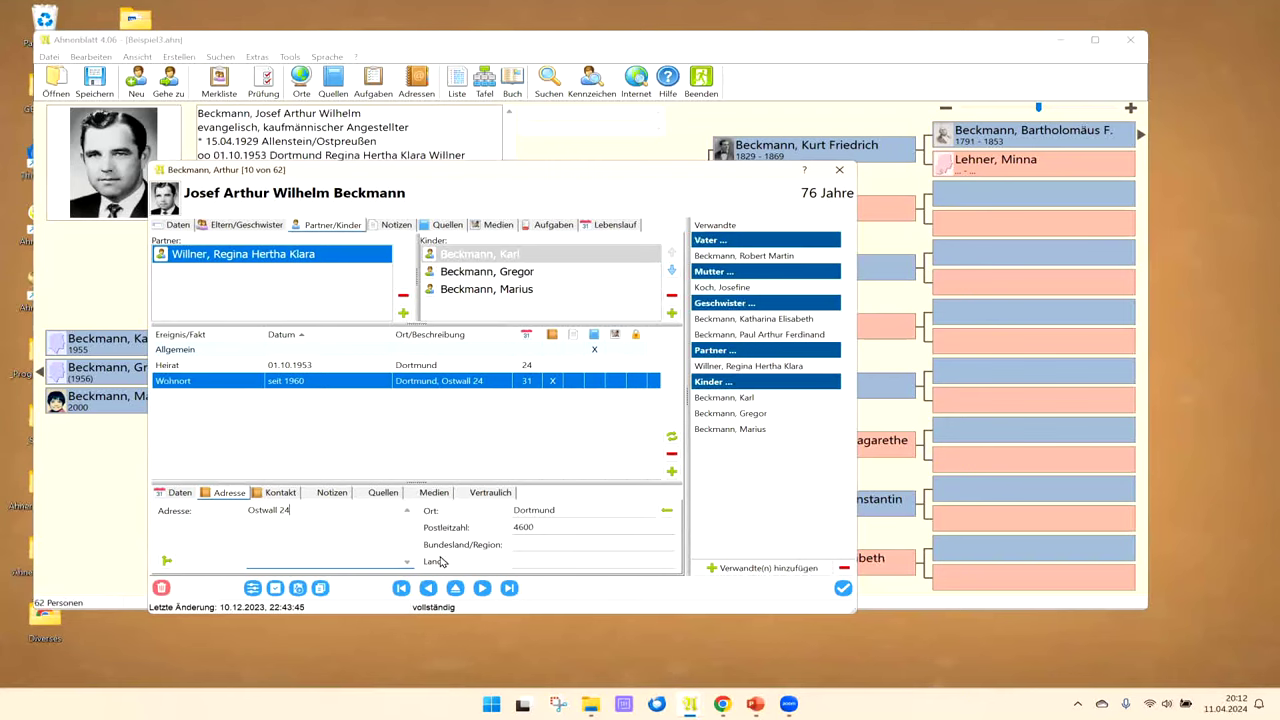
left_click(165, 564)
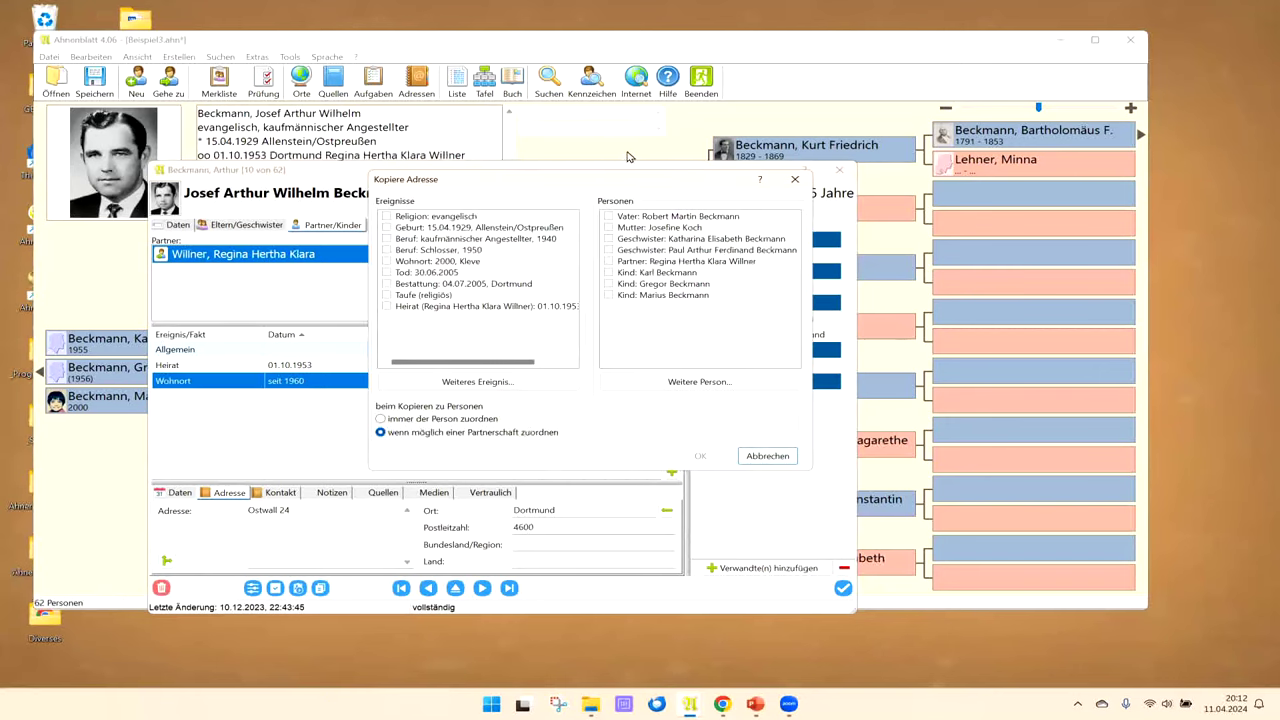
left_click_drag(681, 183, 647, 241)
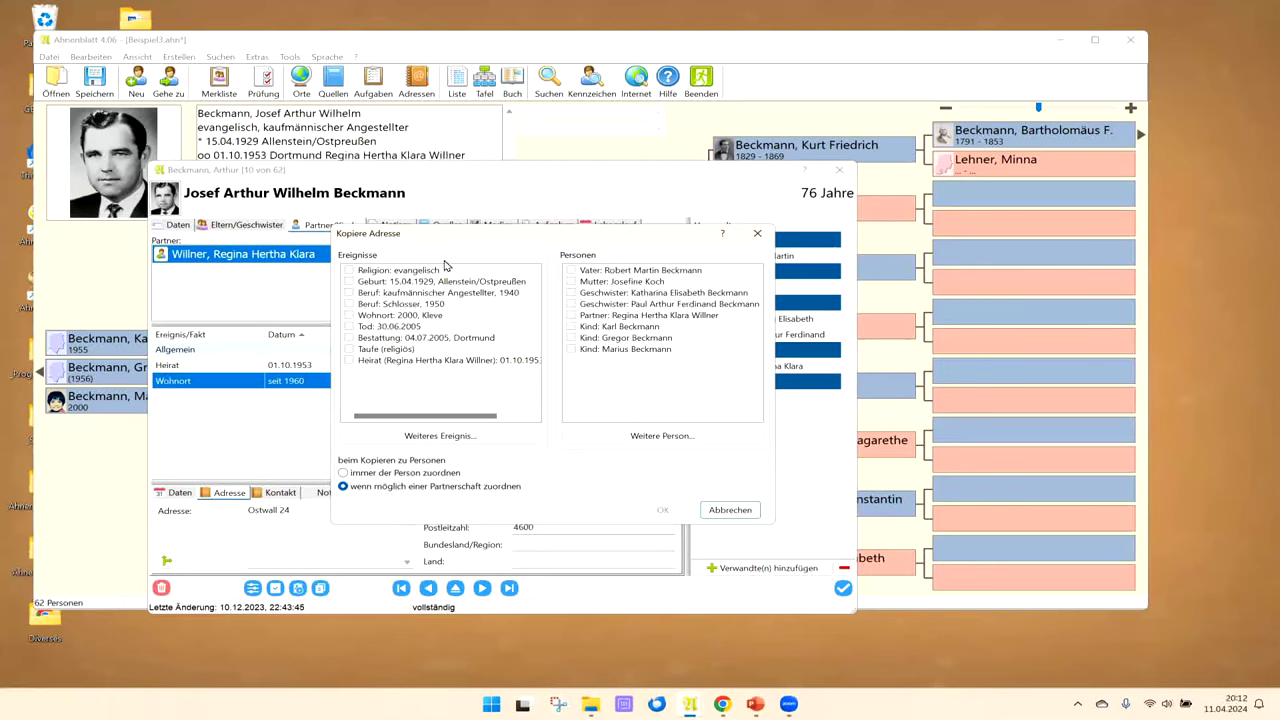
left_click(571, 338)
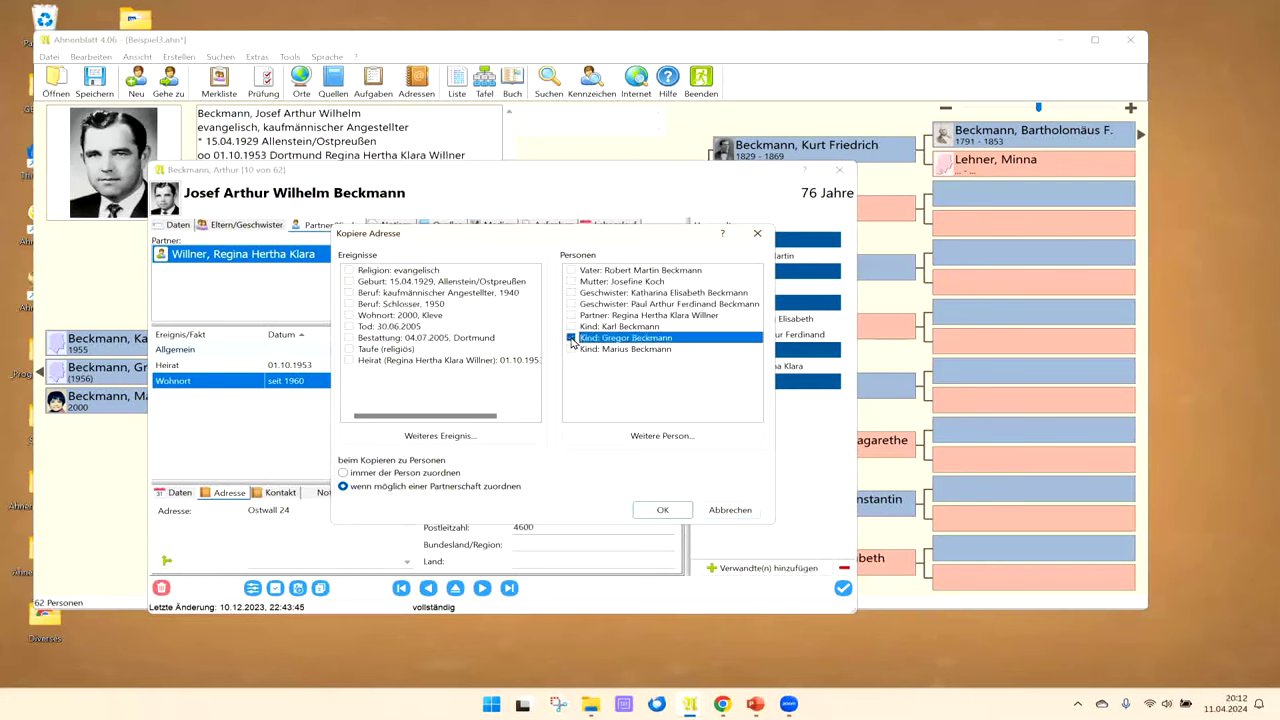
left_click(571, 349)
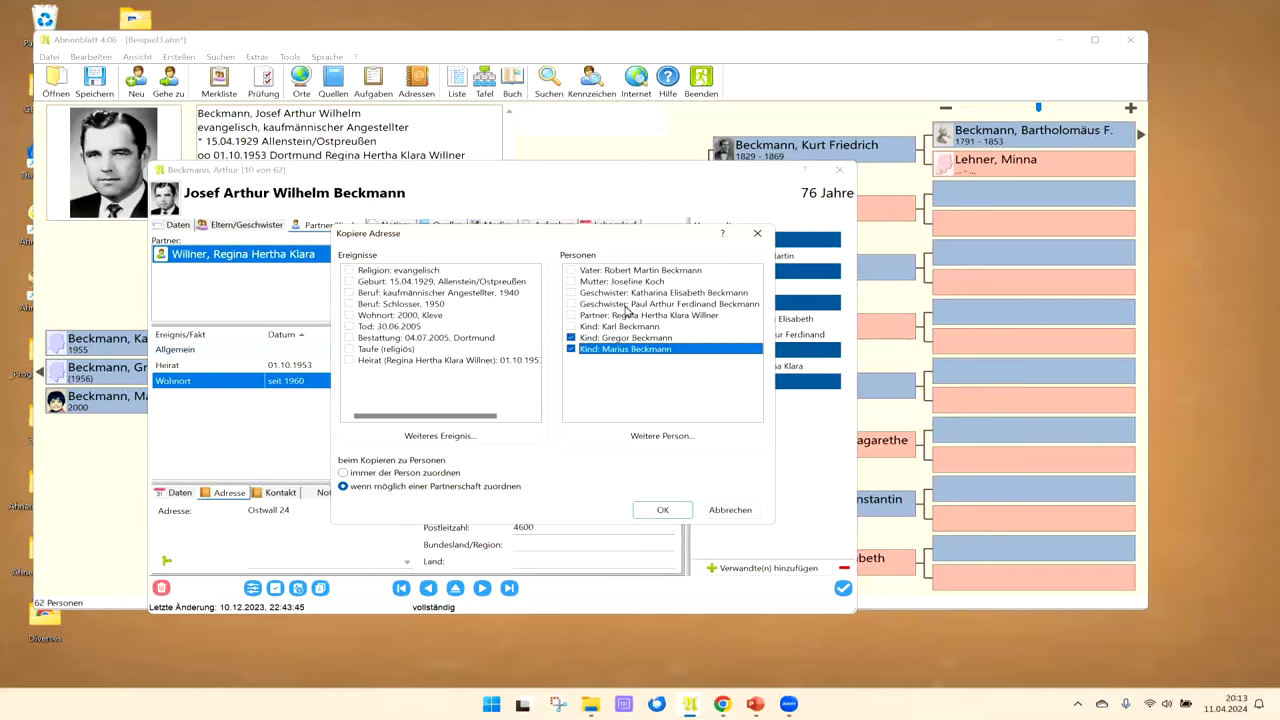
left_click_drag(624, 238, 513, 240)
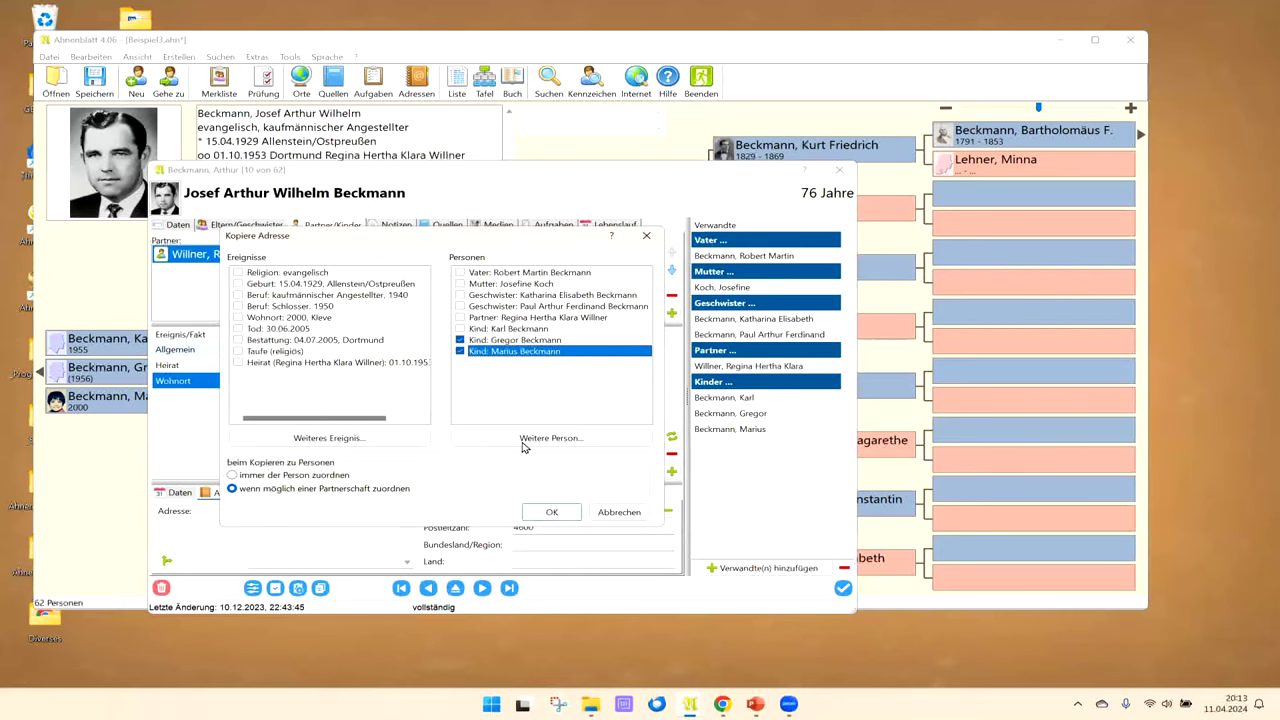
left_click(555, 512)
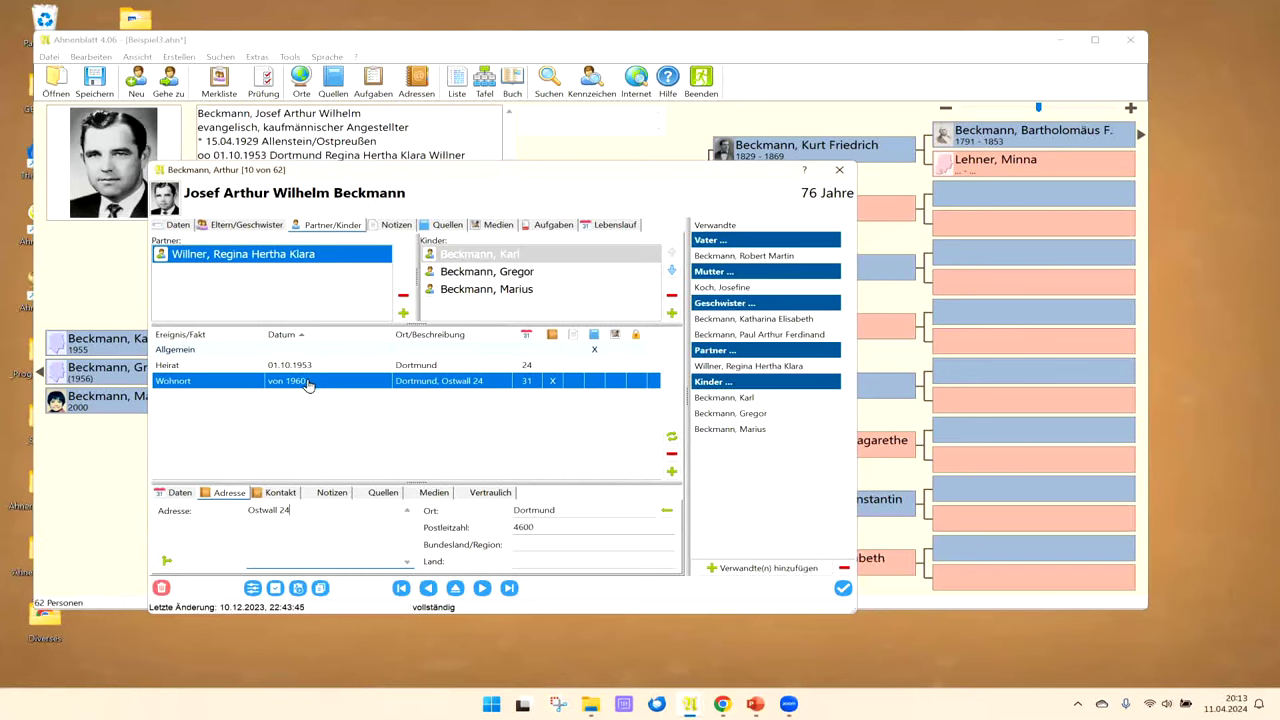
Step: View the date of the father's Wohnort event, and check the copied residence's date and address in the second son's record
left_click(186, 493)
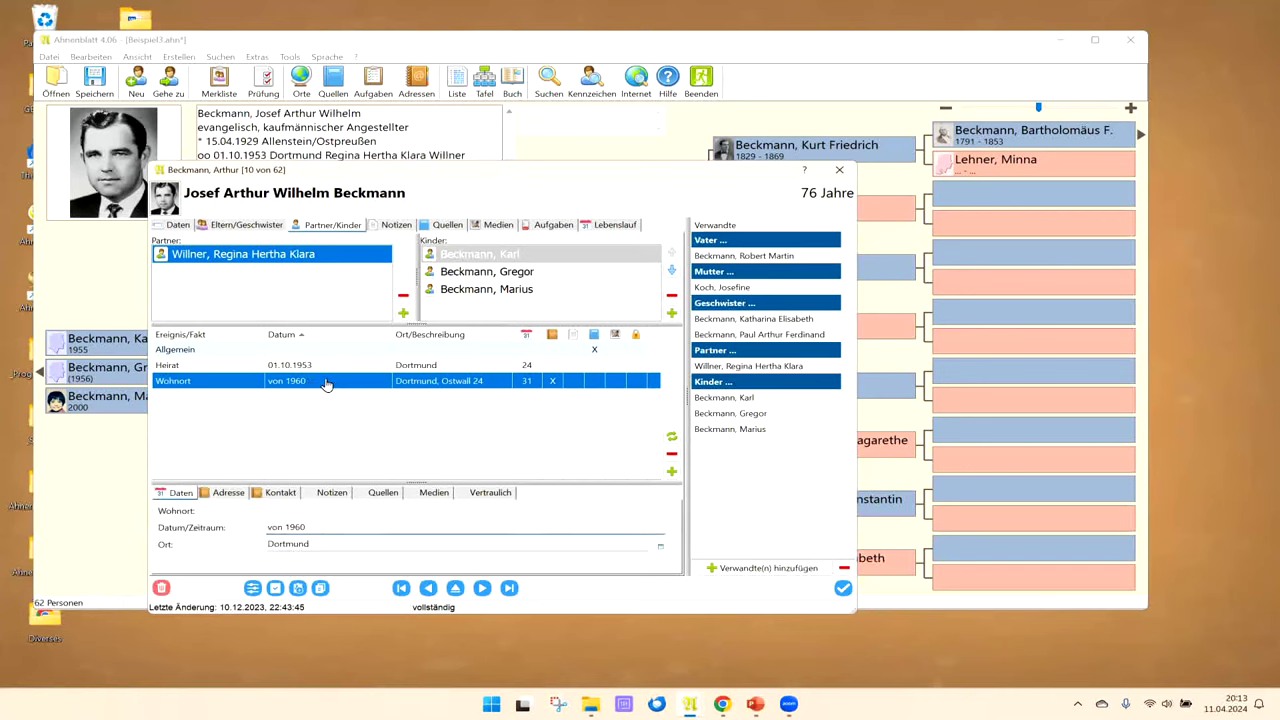
left_click(733, 413)
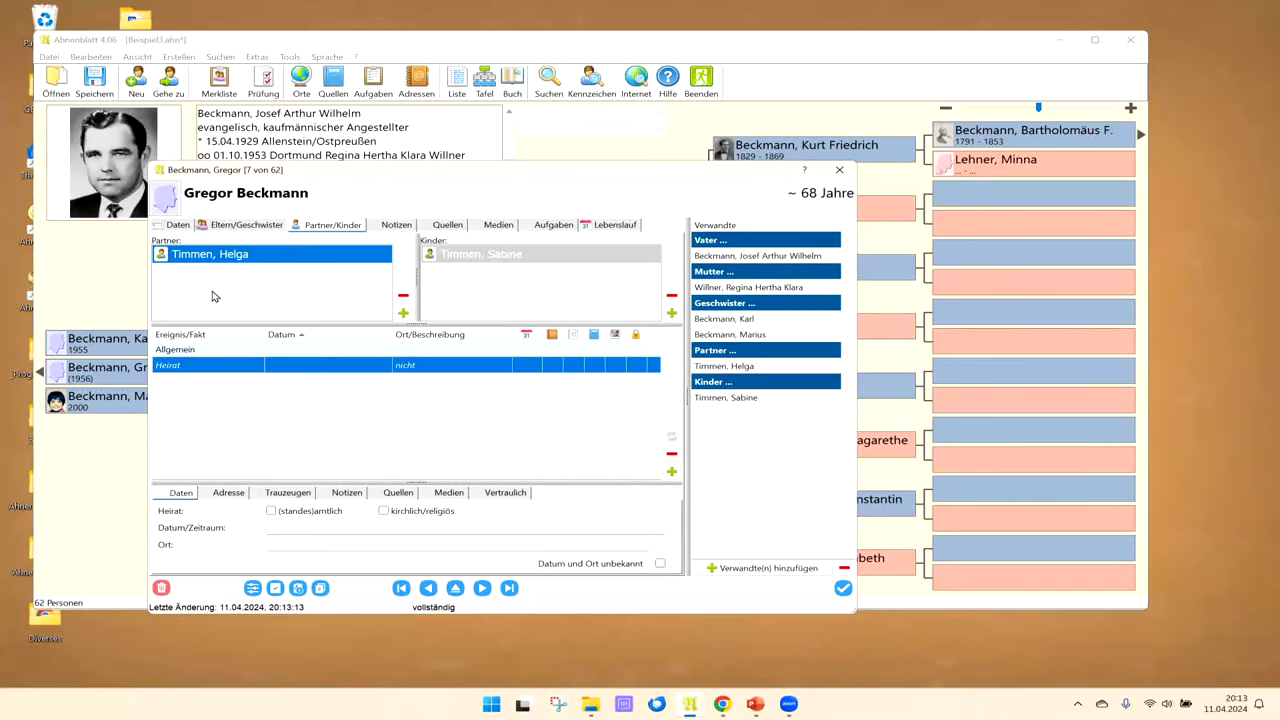
left_click(174, 225)
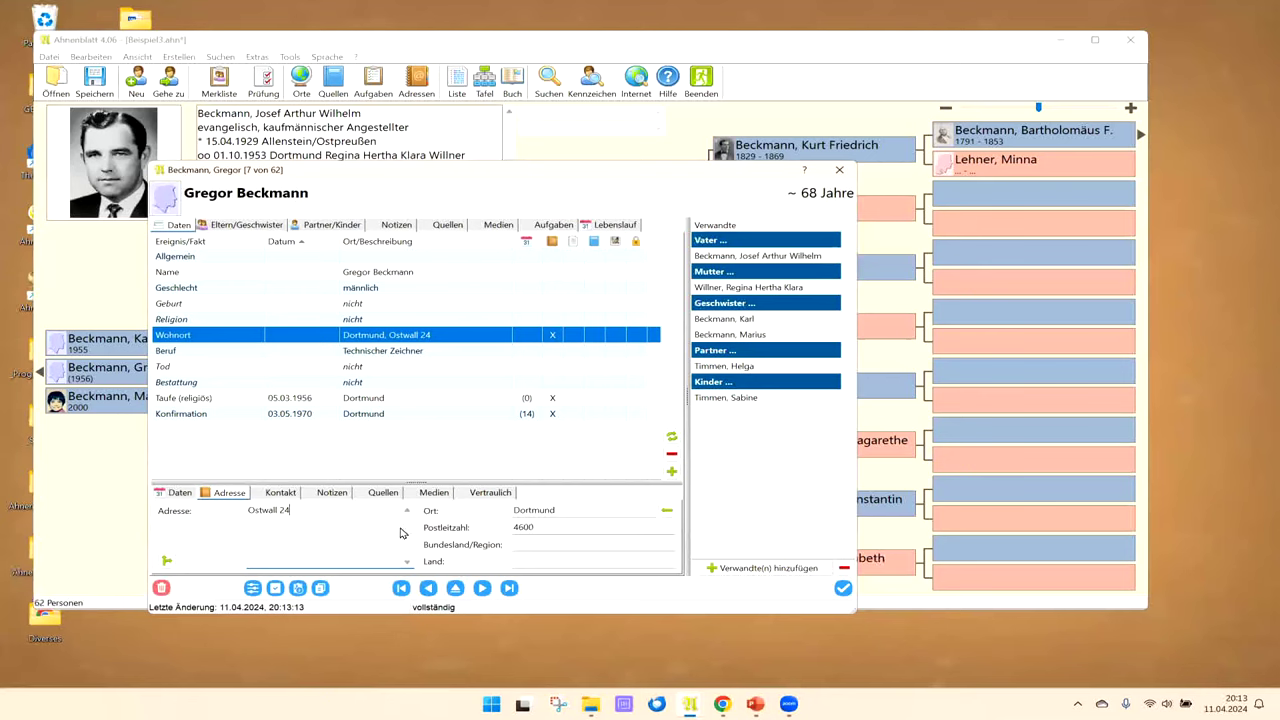
left_click(177, 492)
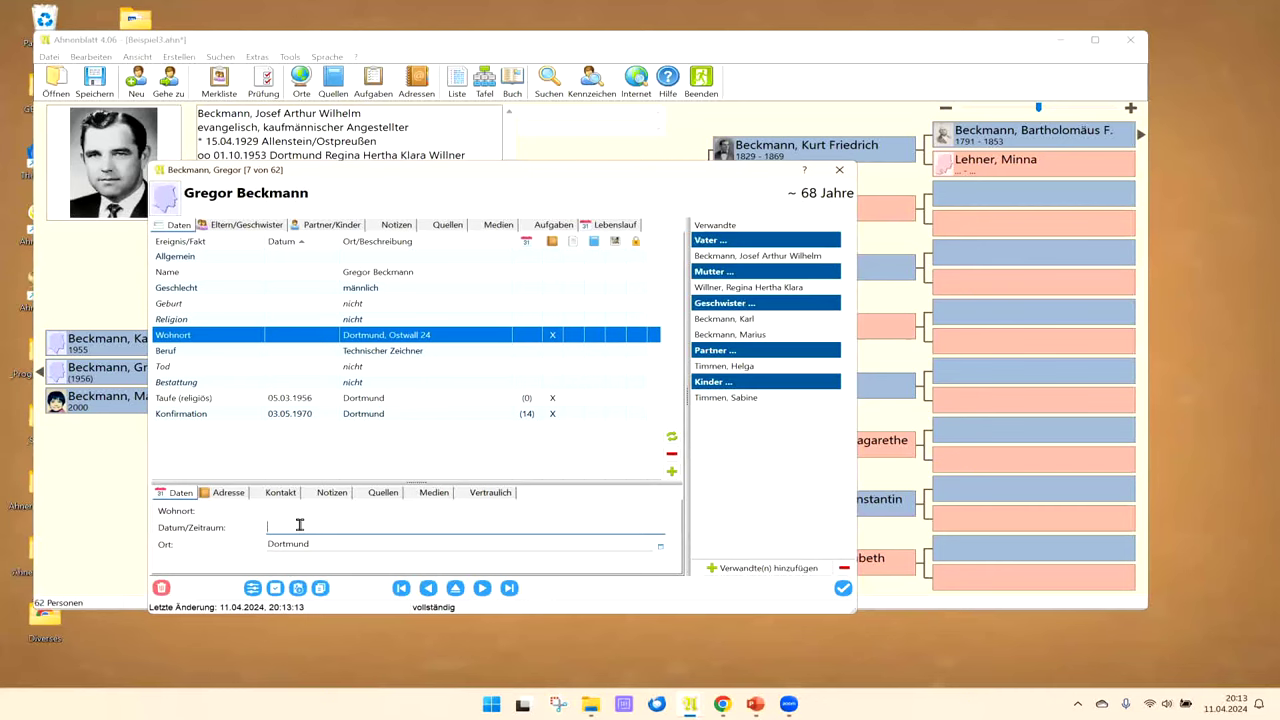
left_click(230, 492)
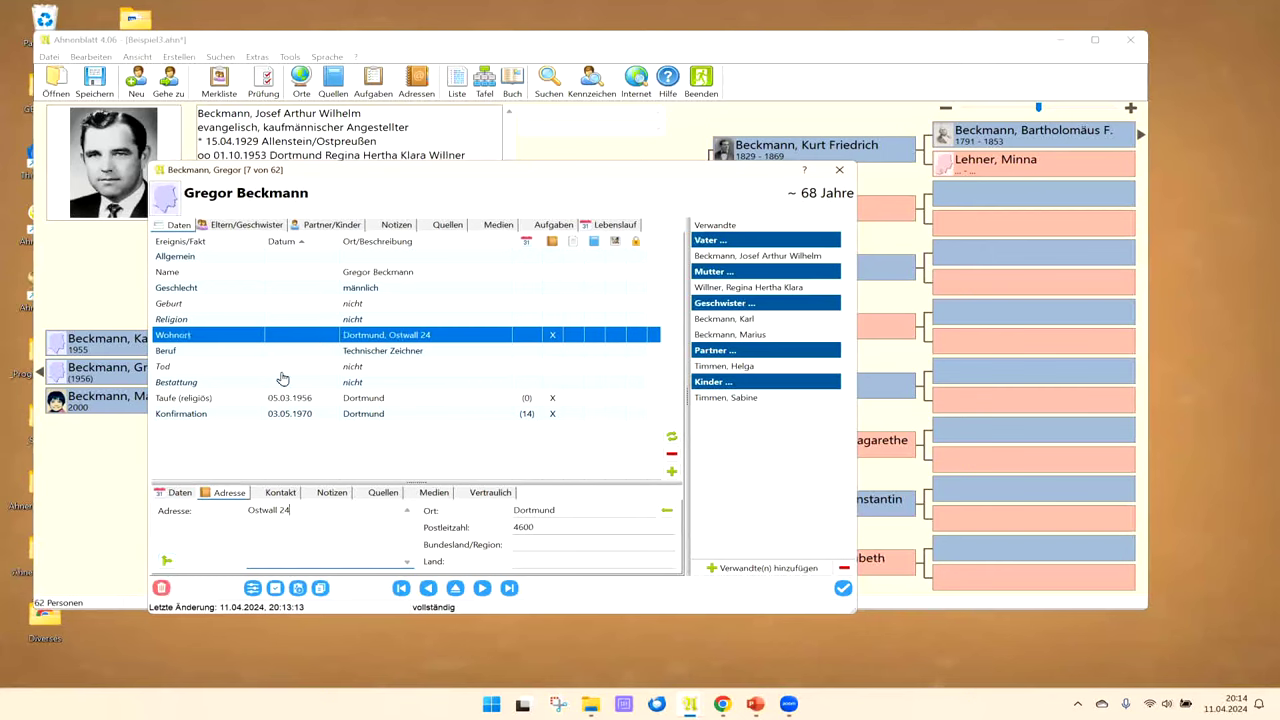
left_click(393, 227)
left_click(445, 230)
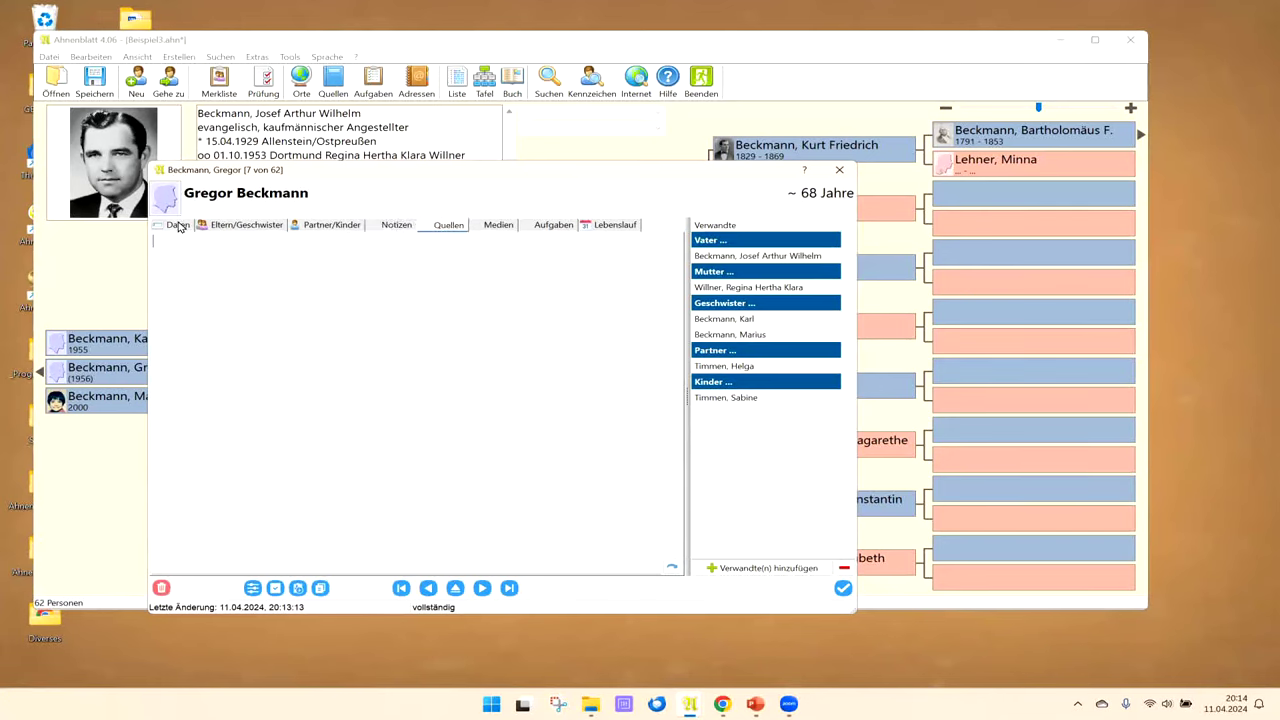
left_click(384, 227)
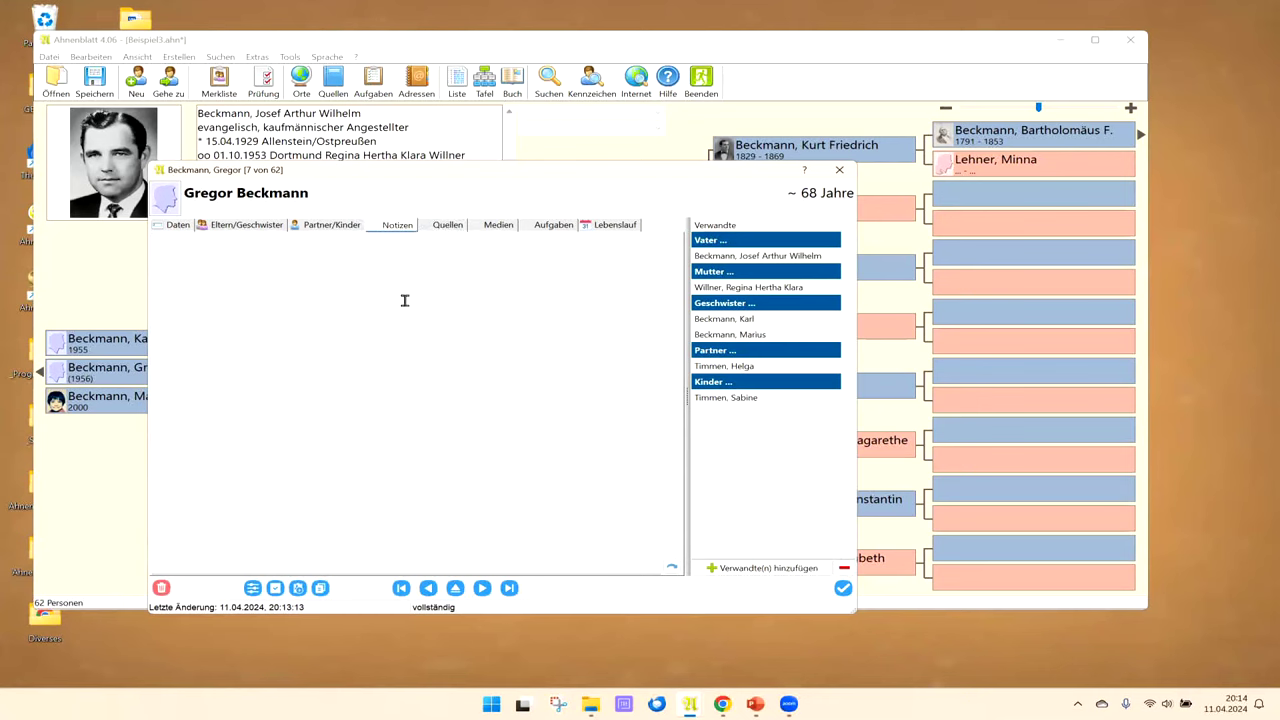
type("www.com")
type("Verein:")
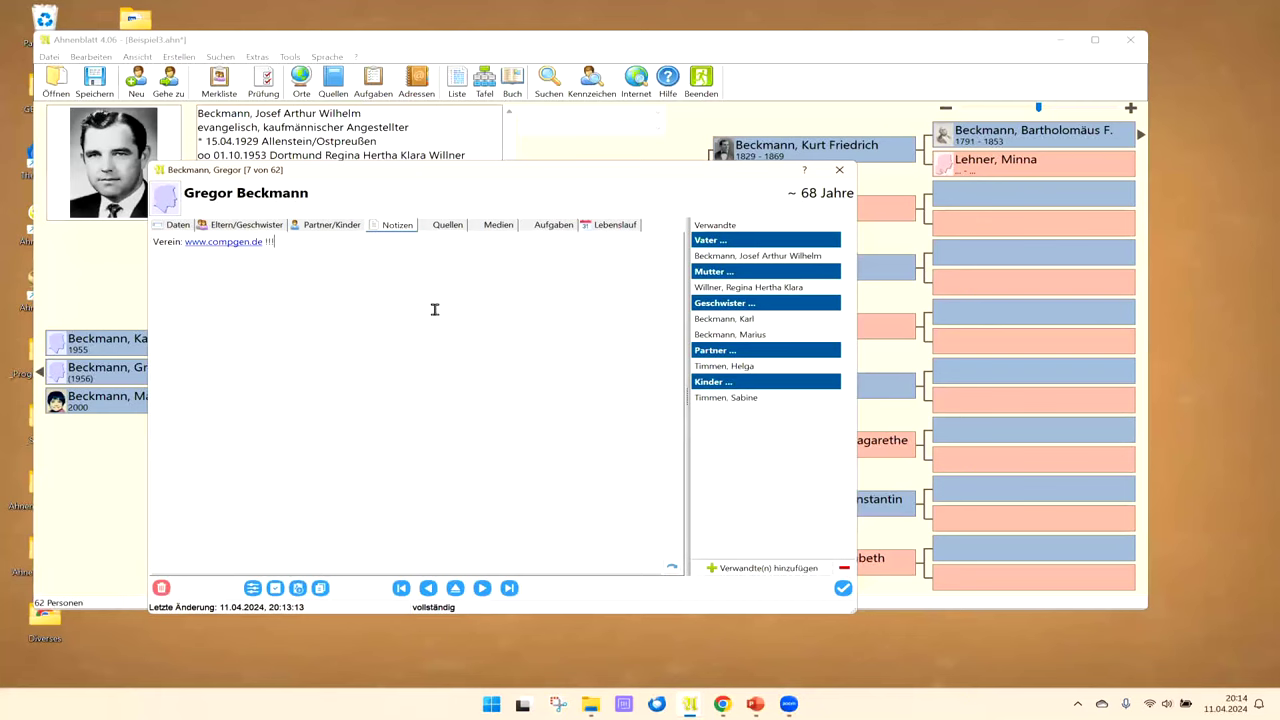
left_click(224, 243)
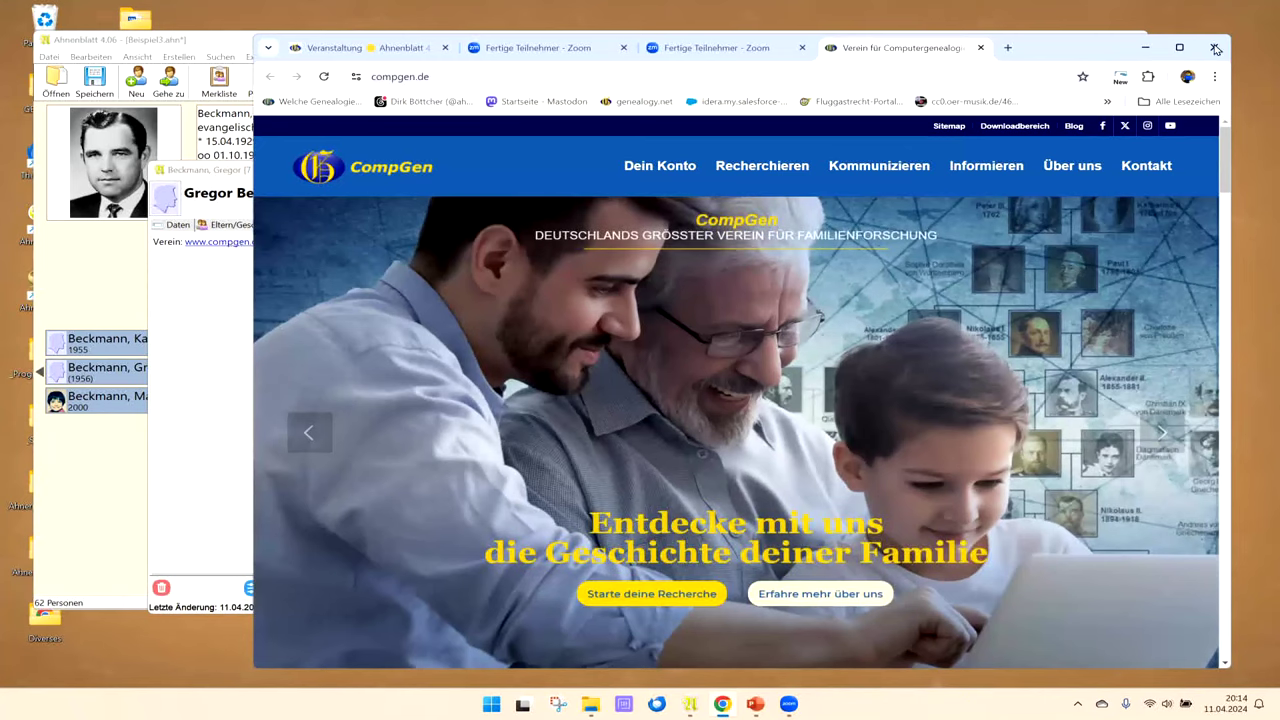
left_click(1144, 48)
left_click(447, 228)
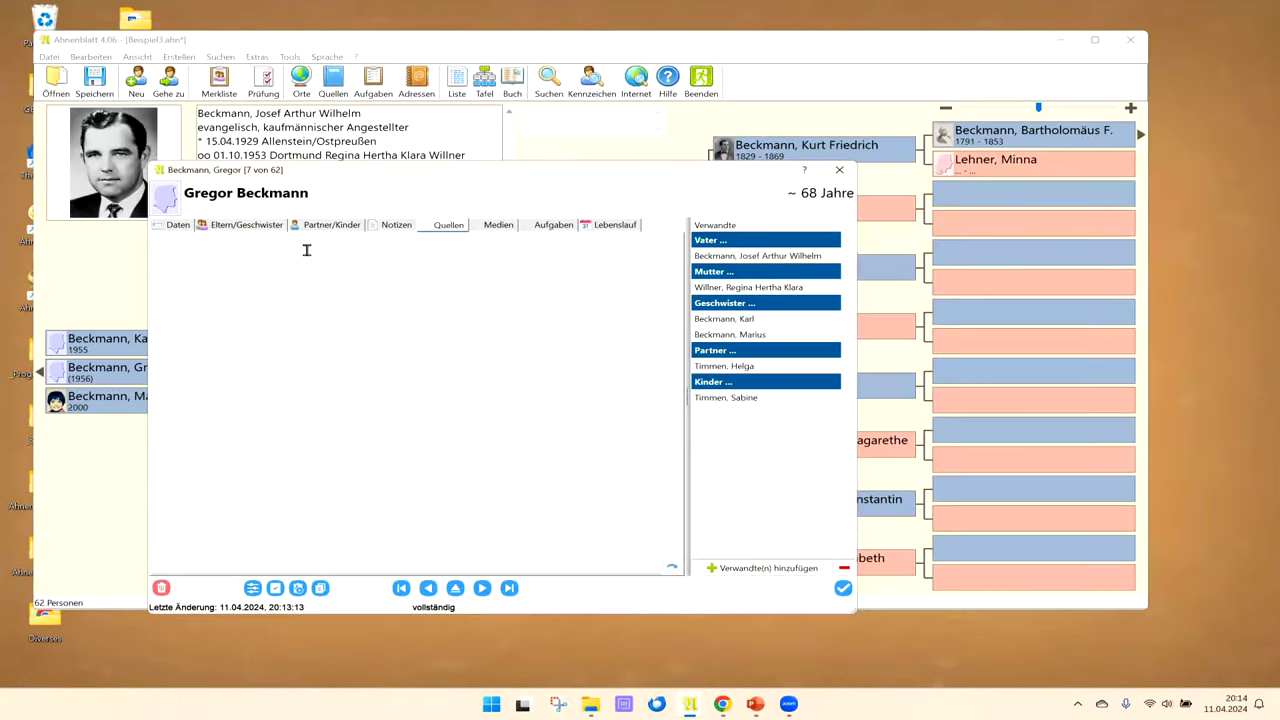
left_click(397, 226)
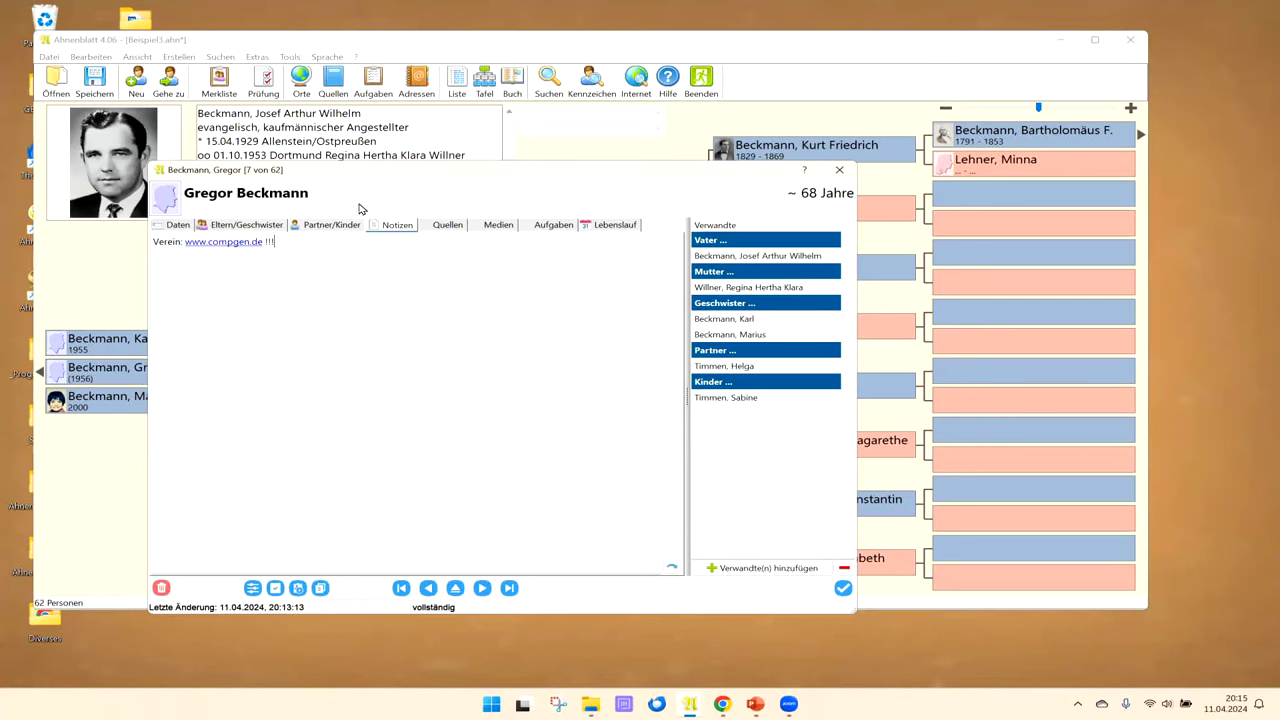
left_click(177, 226)
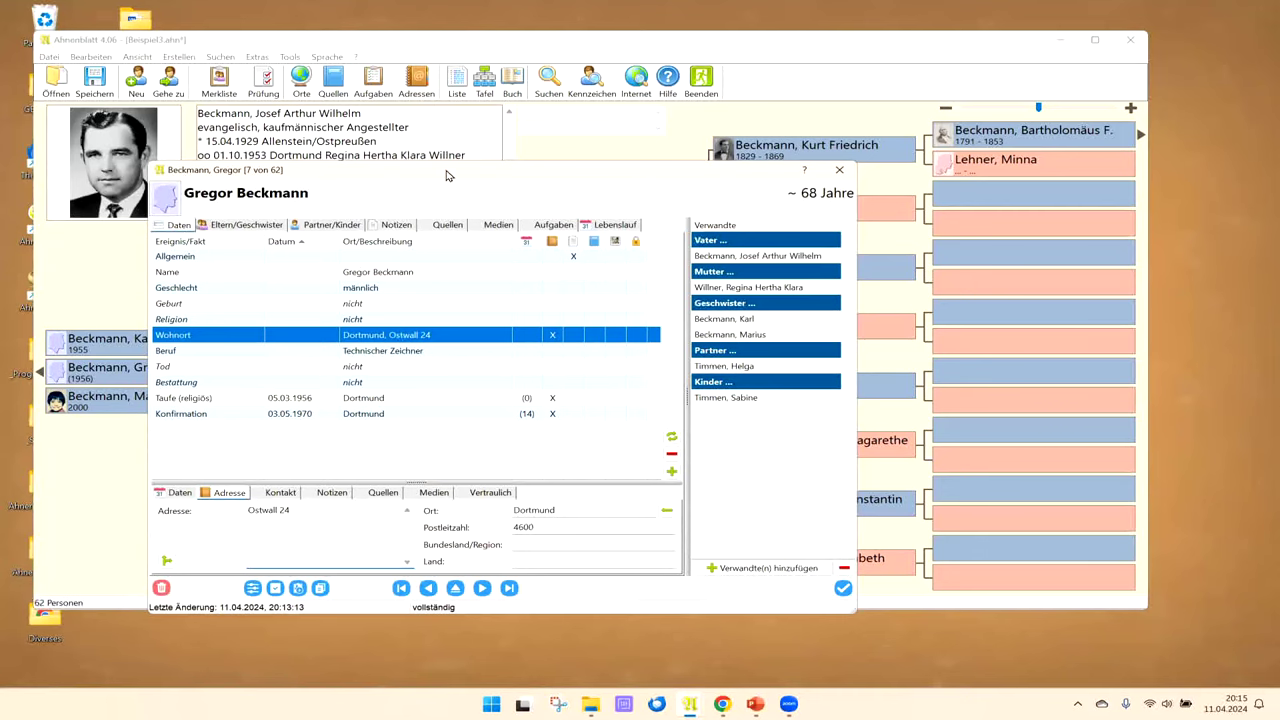
Step: Sort the son's general events by date in descending and ascending order, and finally by event/fact
left_click_drag(446, 171, 523, 119)
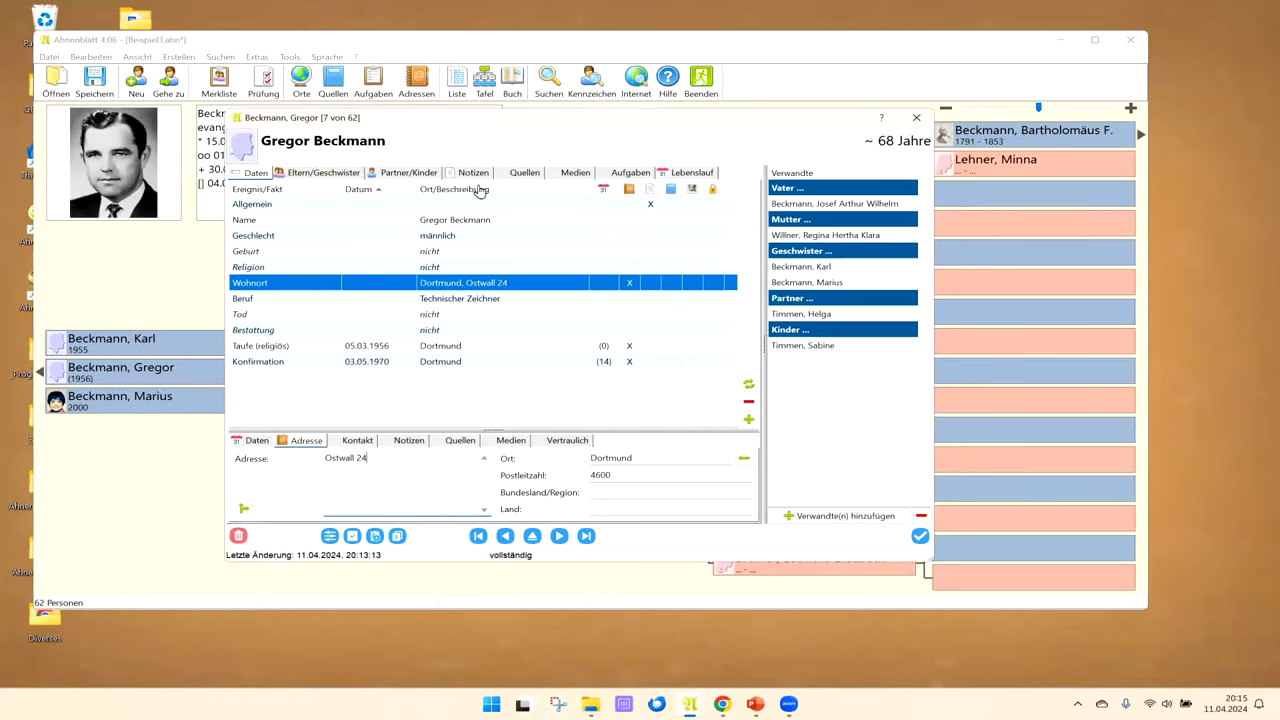
left_click(380, 190)
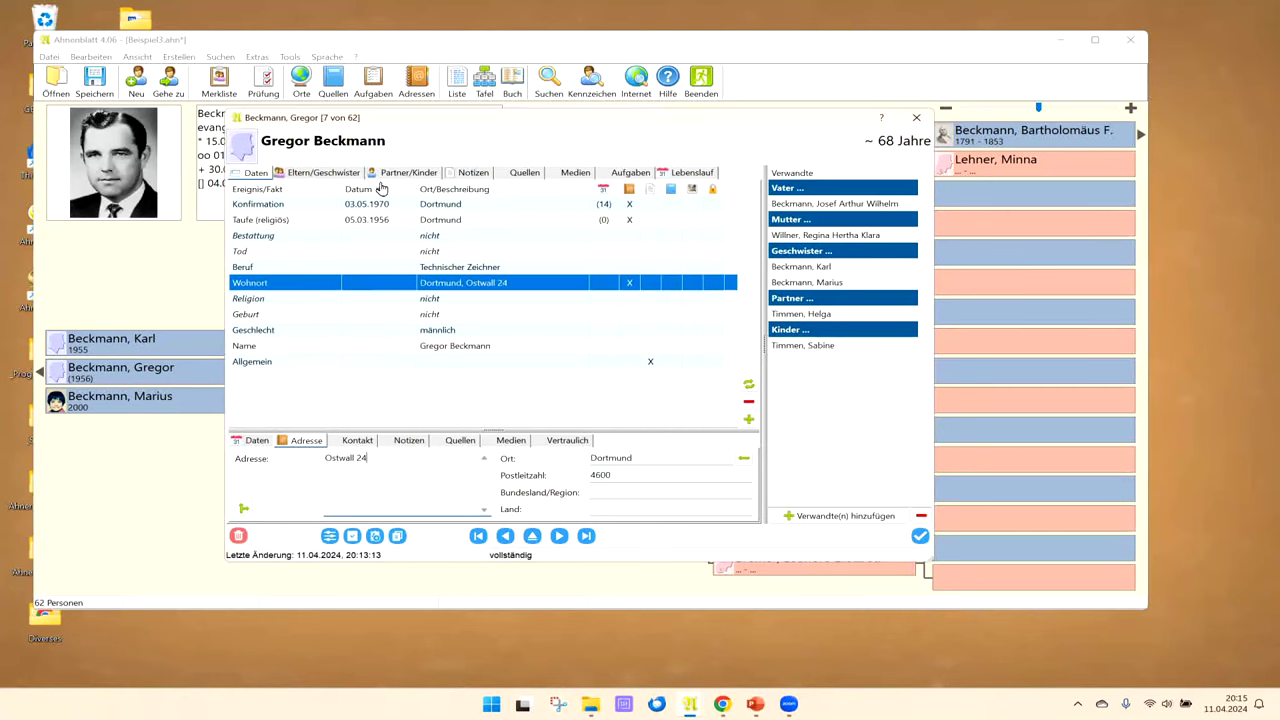
left_click(378, 190)
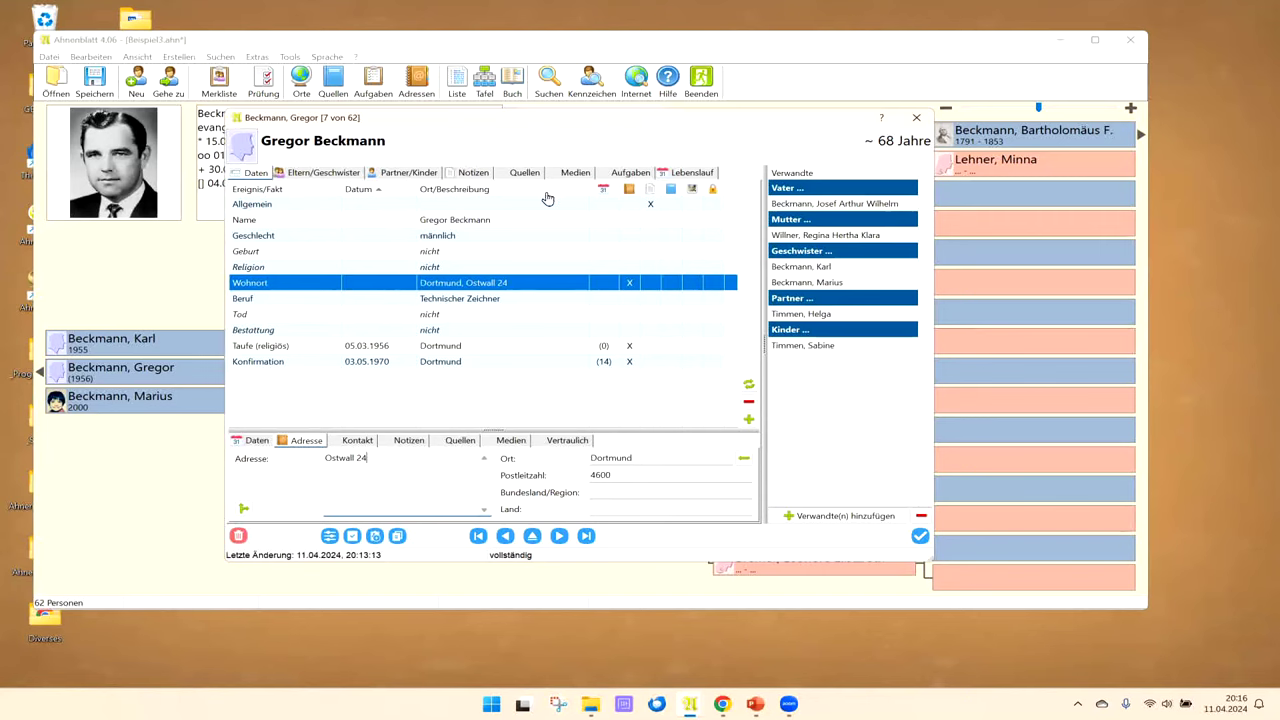
left_click(310, 190)
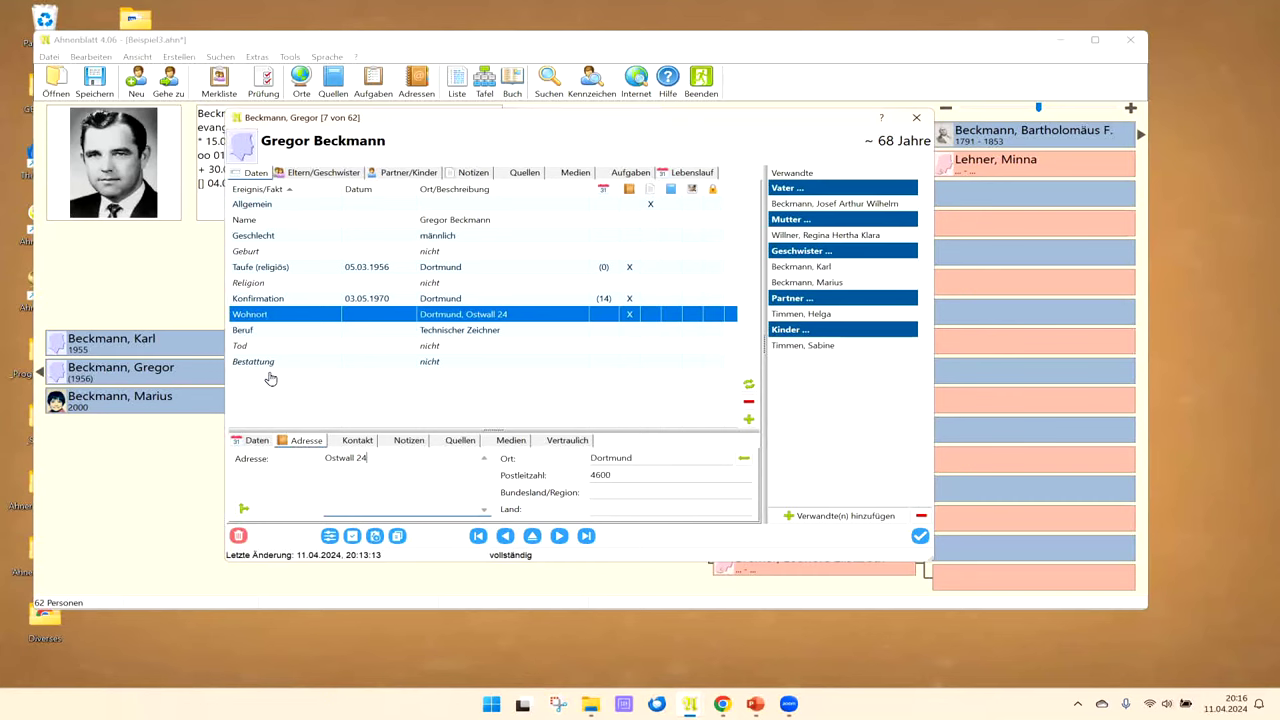
left_click(408, 176)
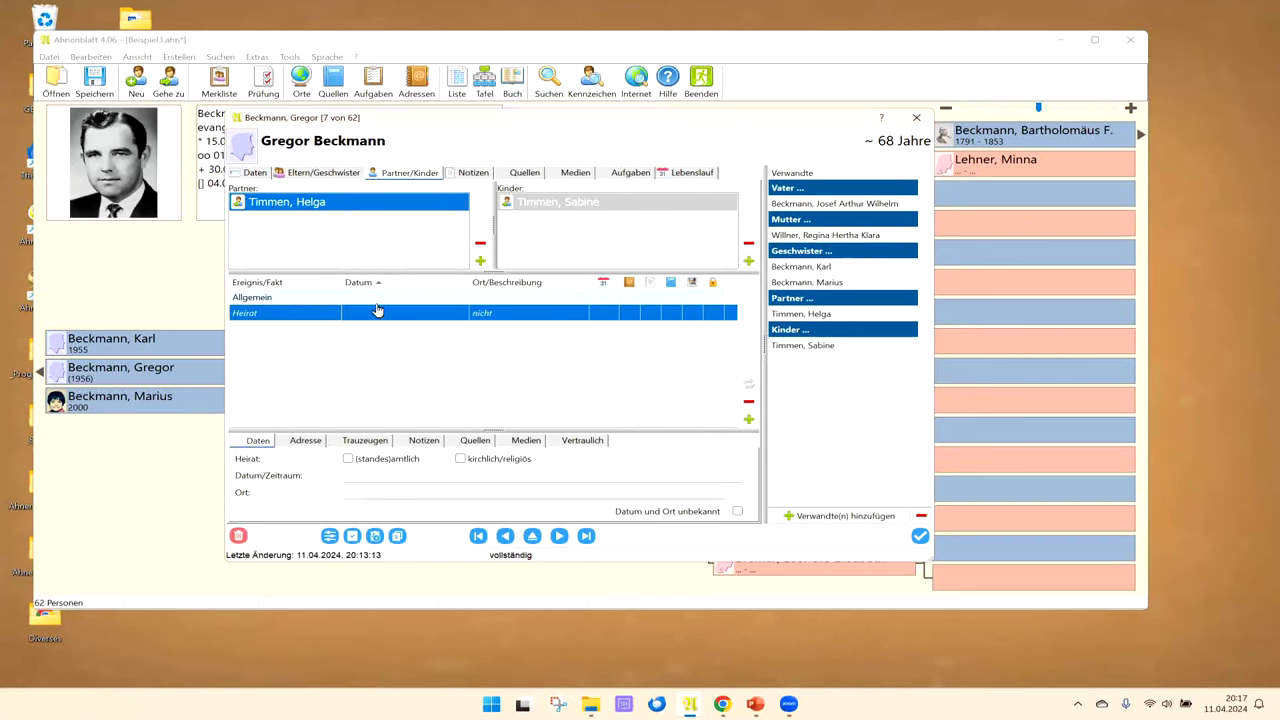
left_click(256, 174)
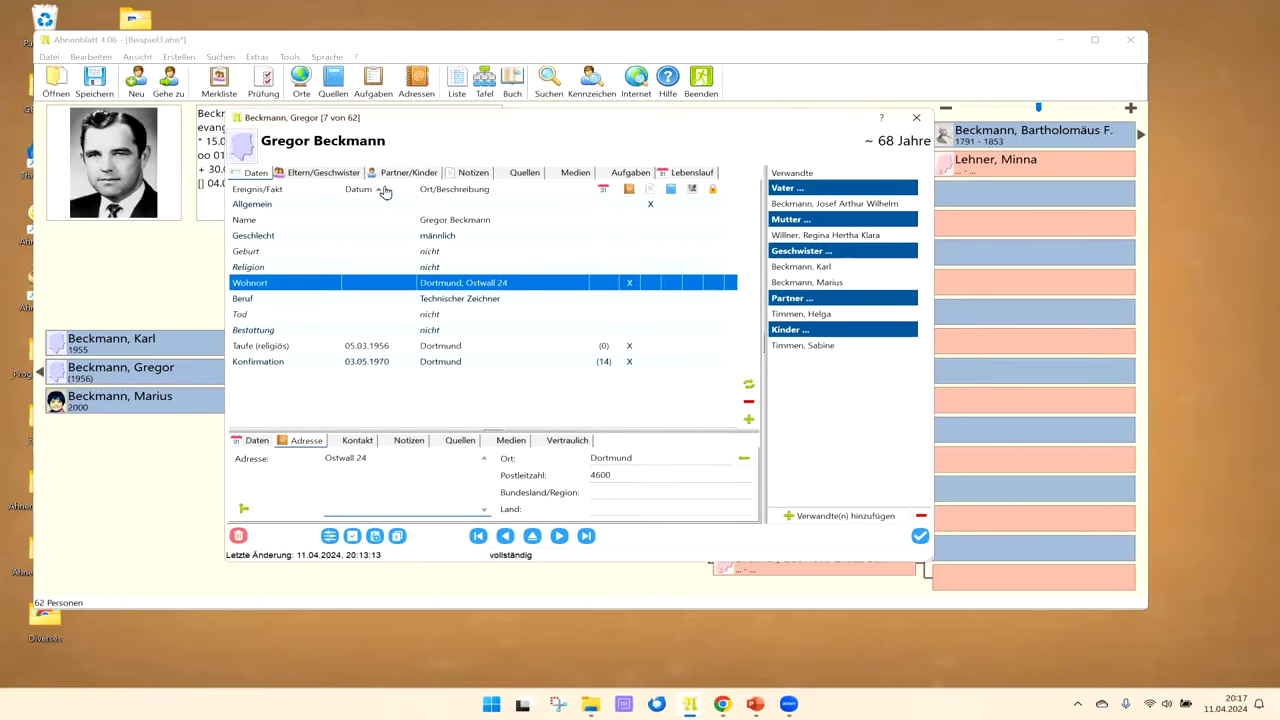
left_click(326, 192)
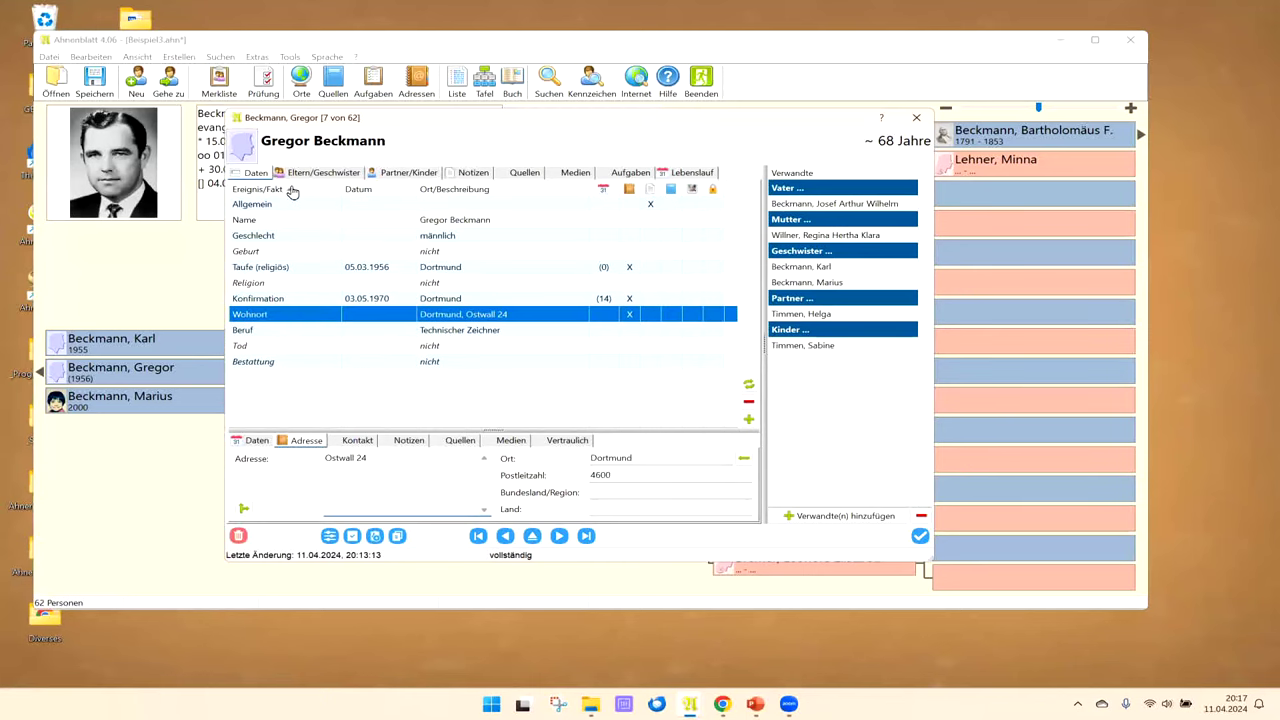
Step: Add a divorce (Scheidung) event to the second son's partnership
left_click(398, 174)
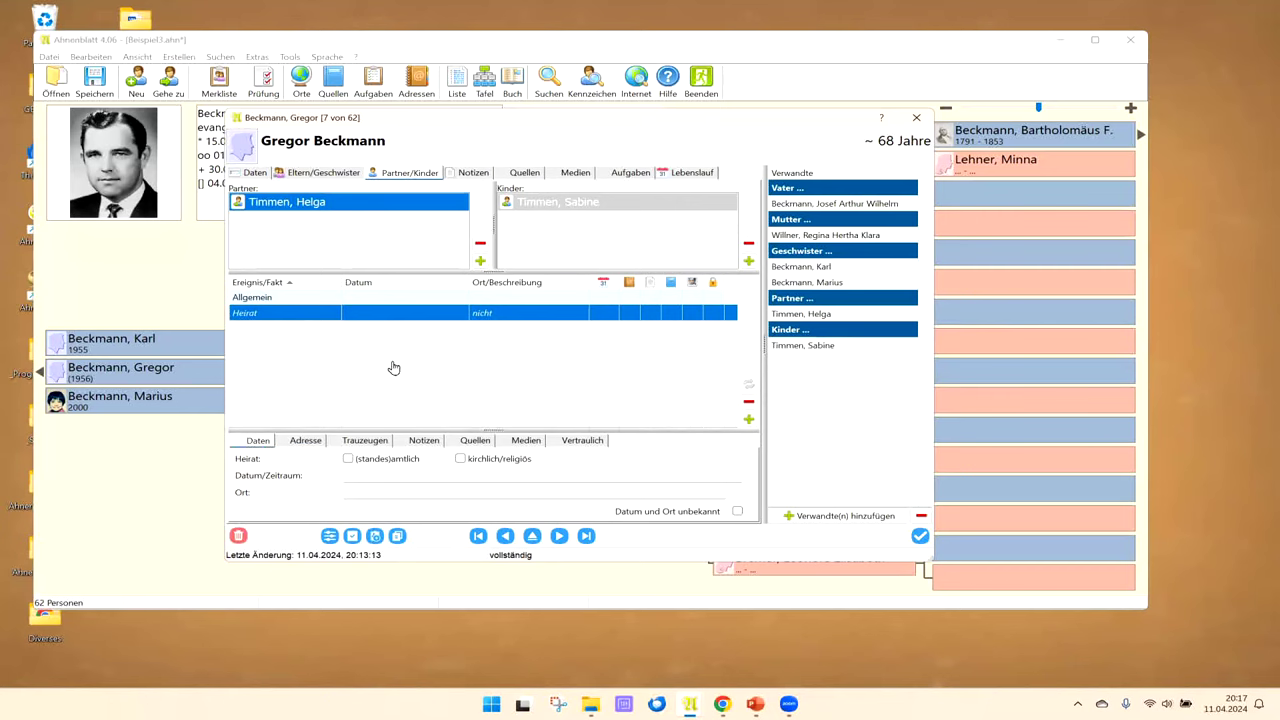
left_click(746, 421)
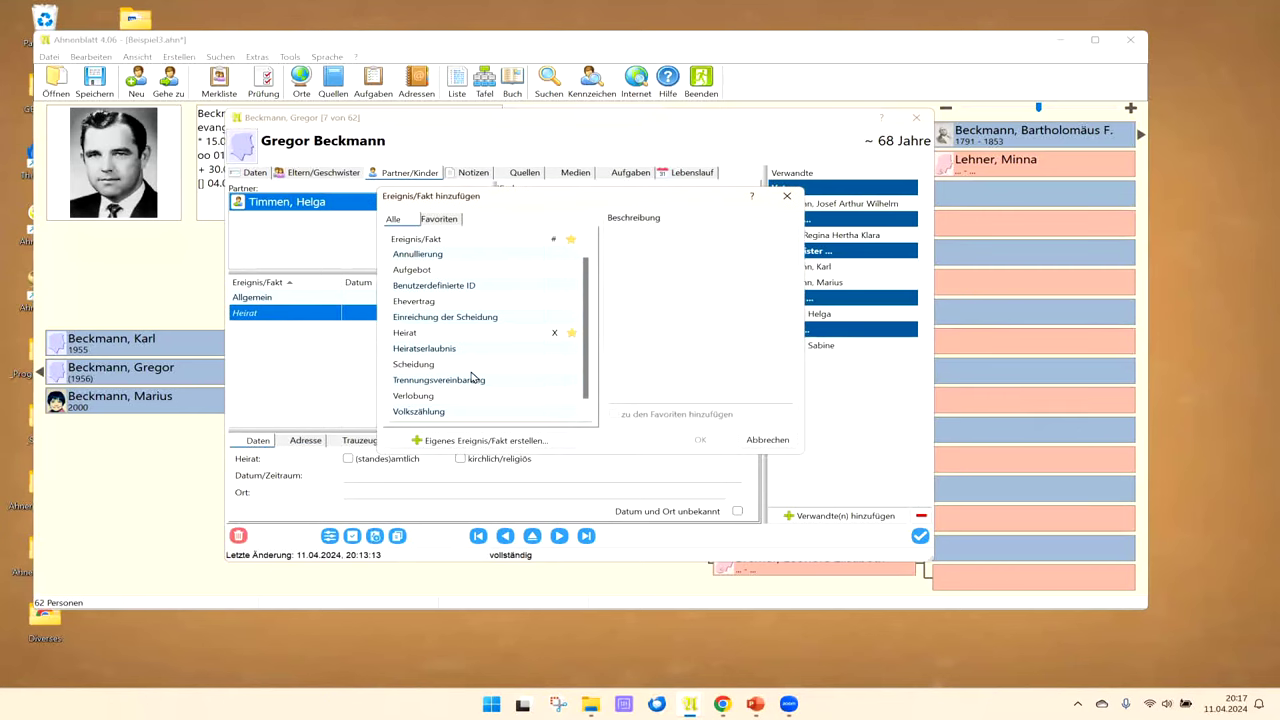
left_click(412, 365)
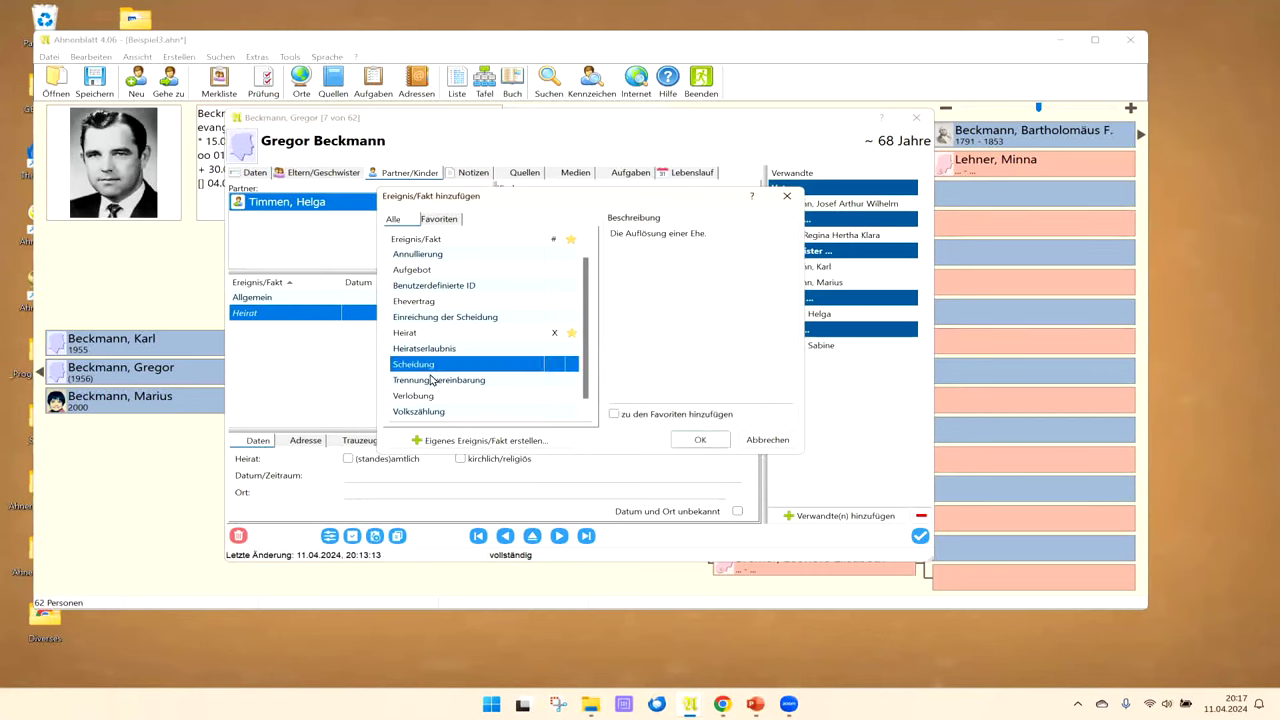
left_click(682, 442)
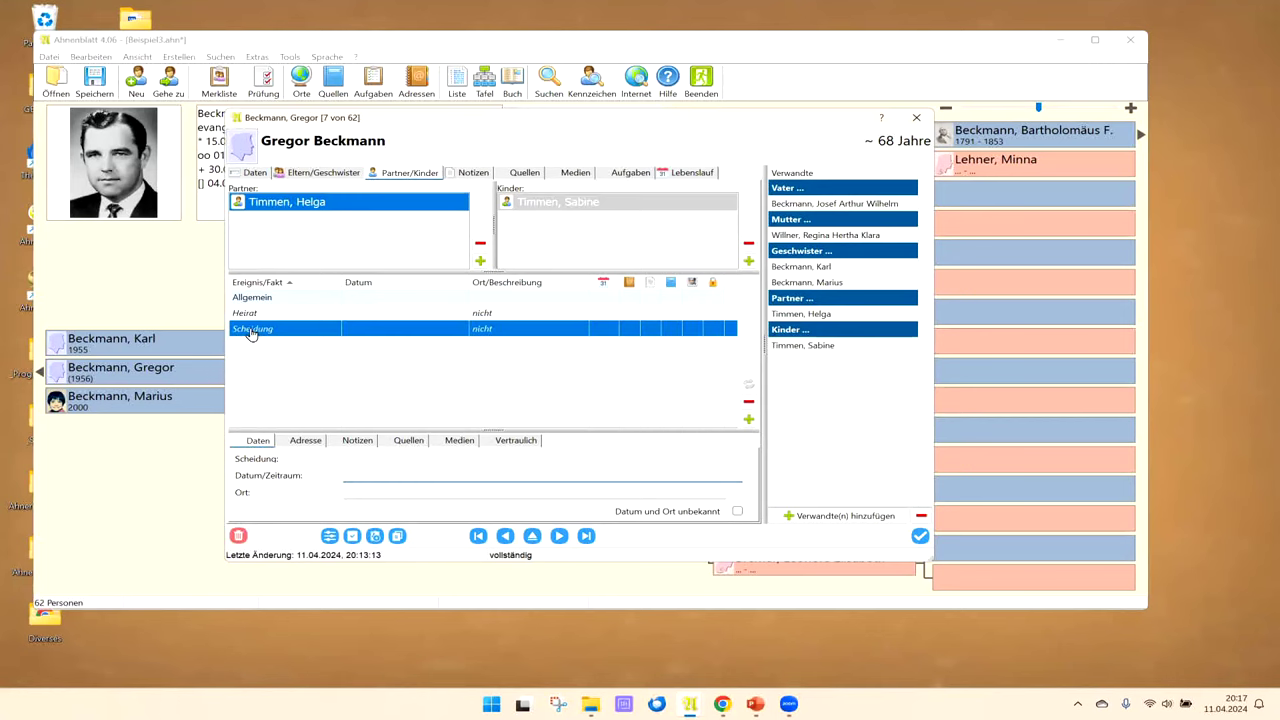
Step: Add an engagement (Verlobung) event to the same partnership
left_click(748, 419)
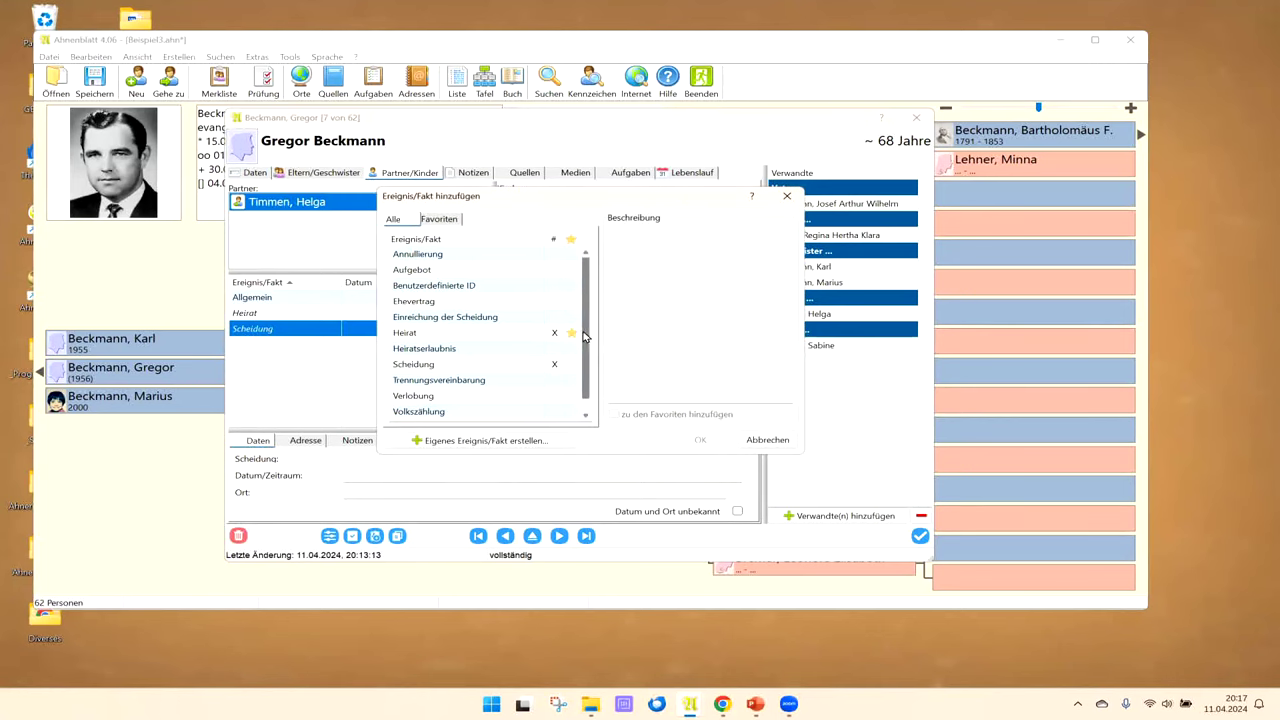
scroll(410, 390, "down", 1)
left_click(411, 383)
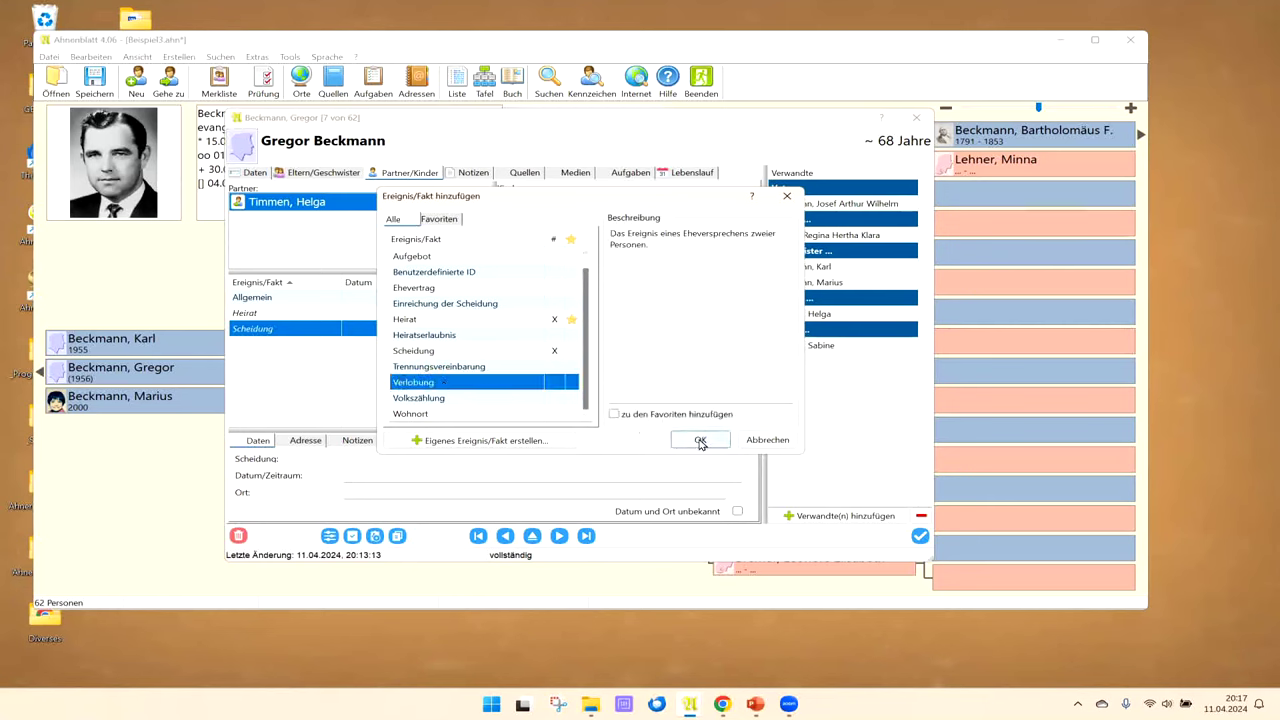
left_click(680, 451)
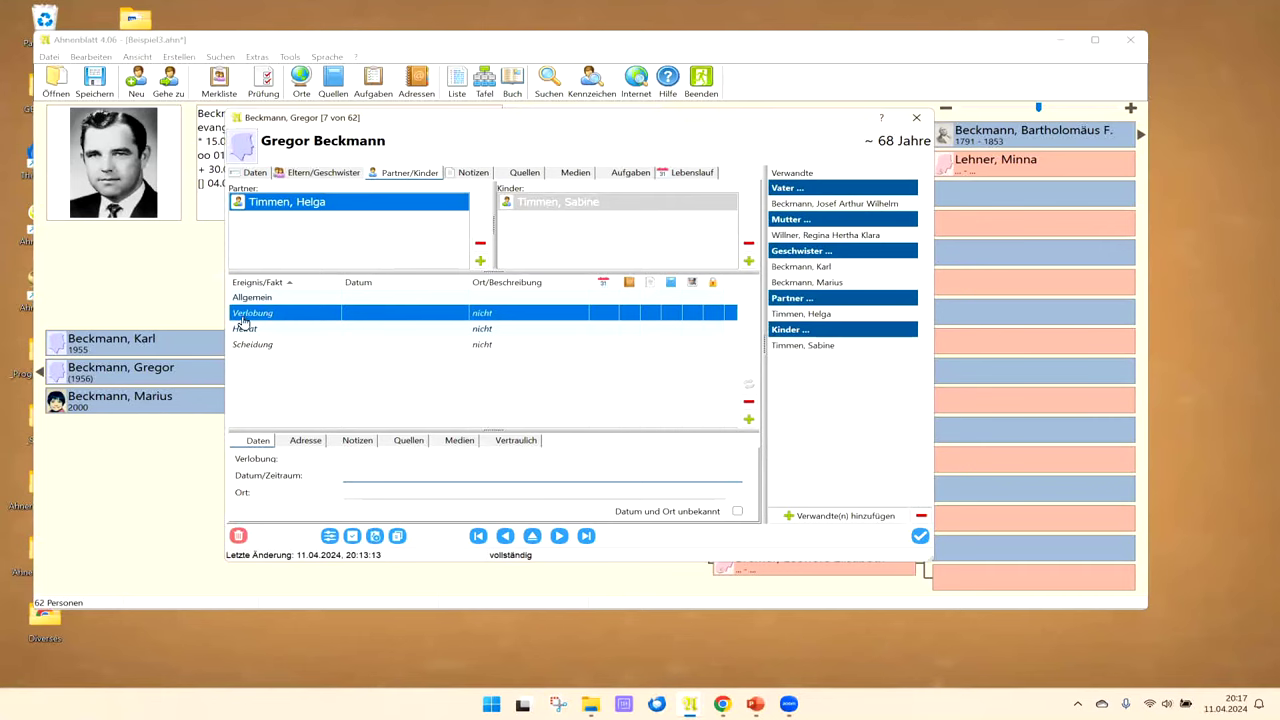
Step: Mark the Verlobung event type as a favourite without adding another event, and save the second son's record
left_click(748, 421)
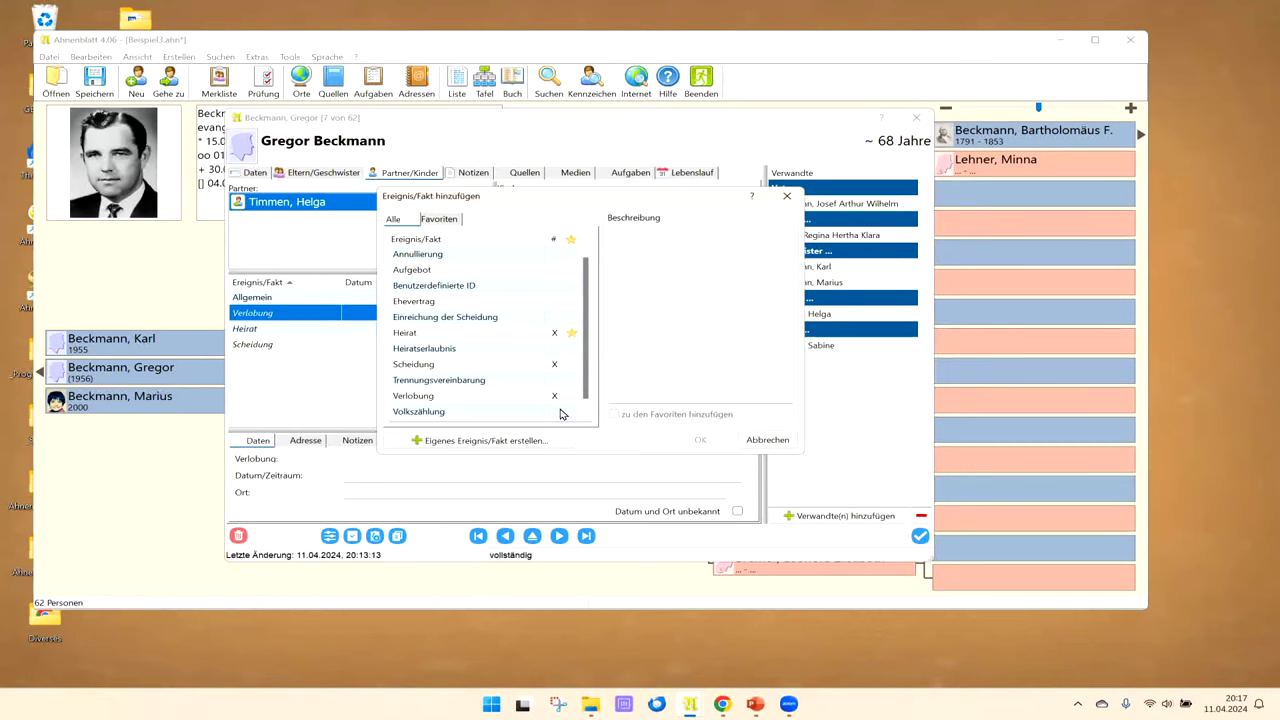
left_click(429, 398)
left_click(614, 414)
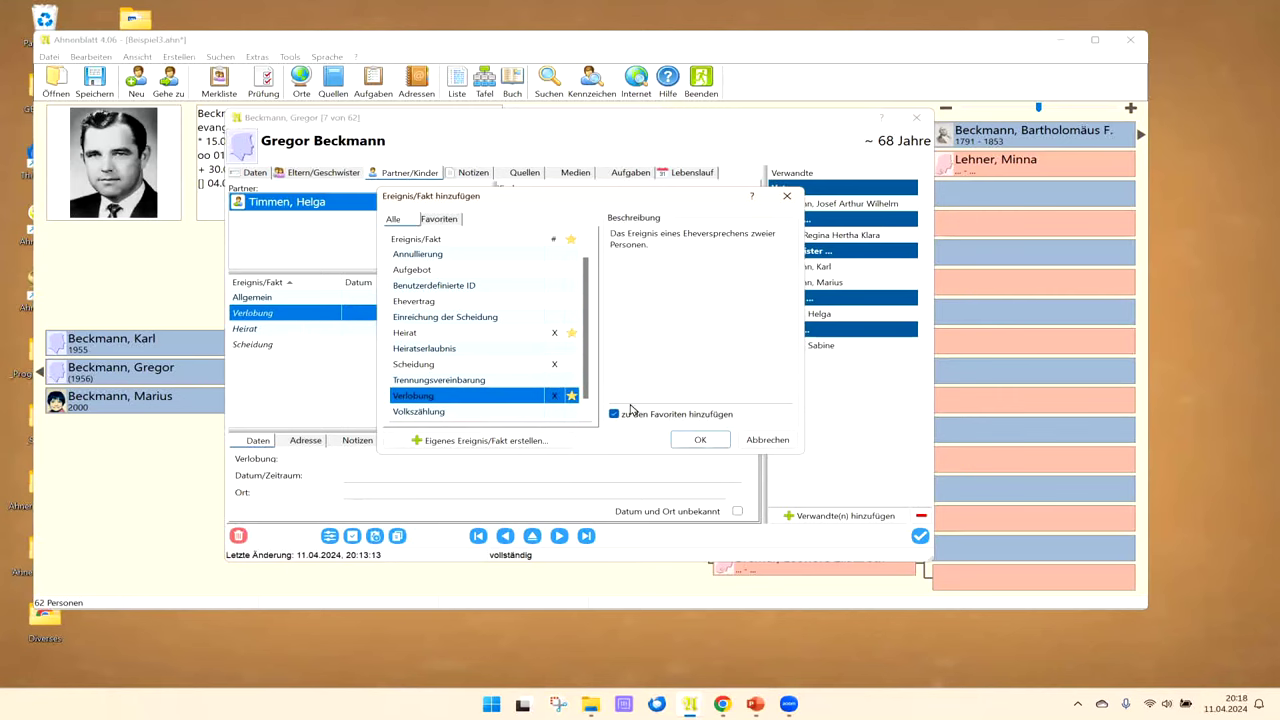
left_click(767, 440)
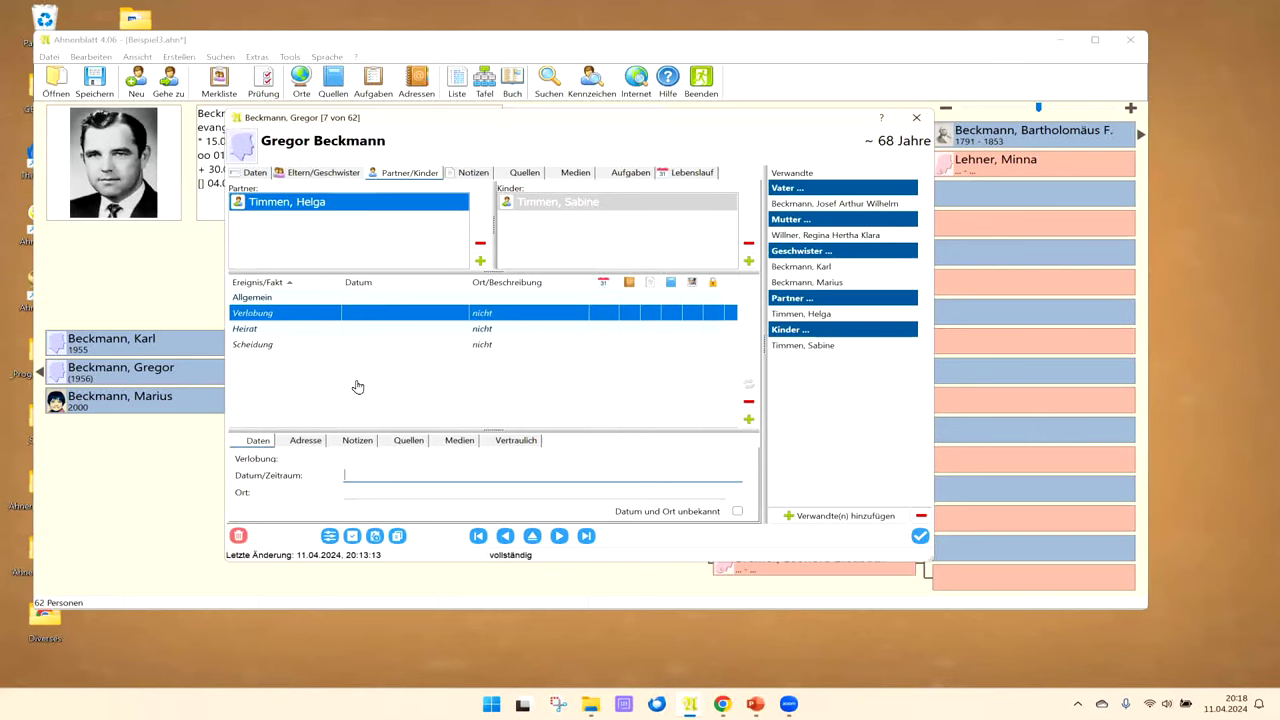
left_click(919, 537)
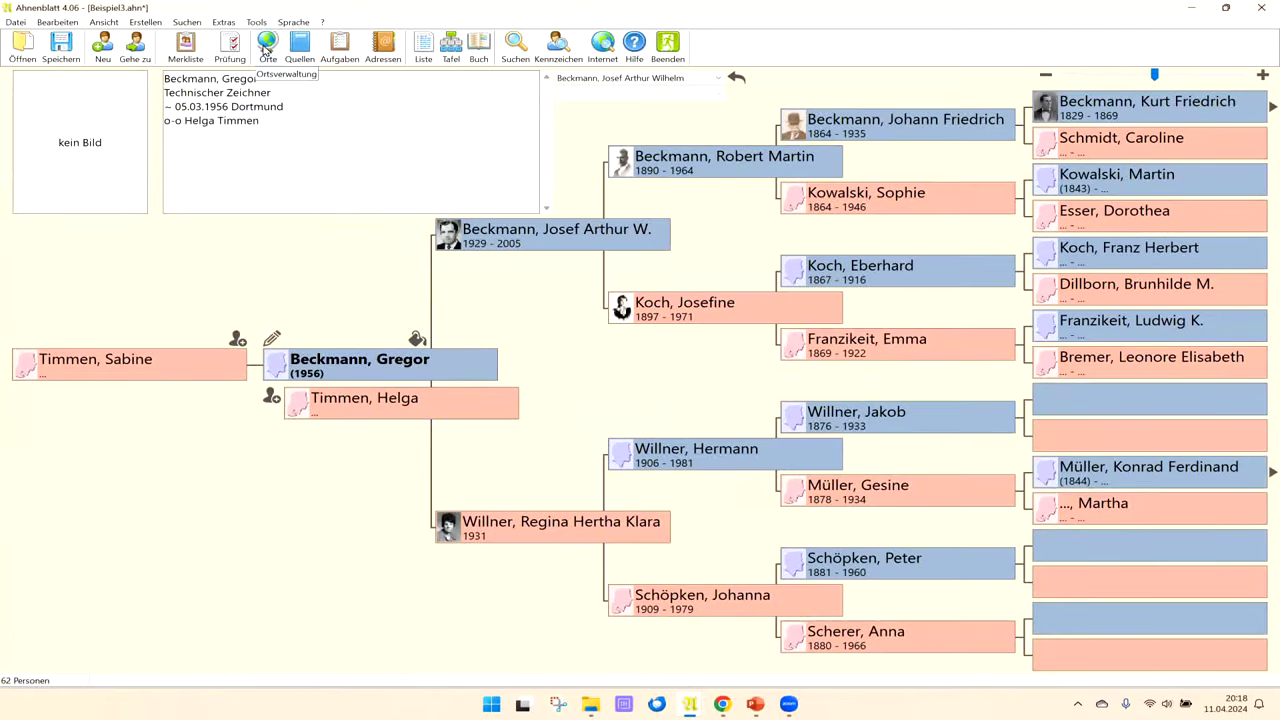
Step: Open the place administration and examine the short name, postal code, region, country and coordinates of Allenstein/Ostpreußen
left_click(268, 44)
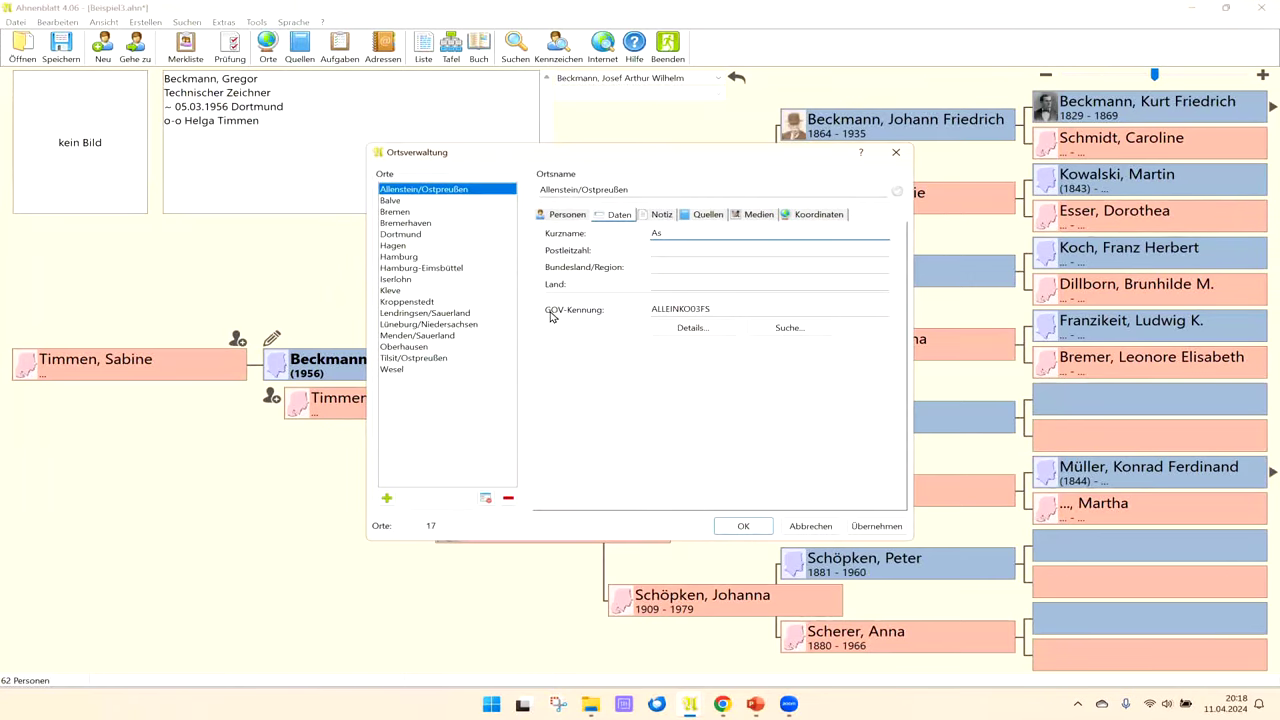
left_click(666, 249)
left_click(666, 267)
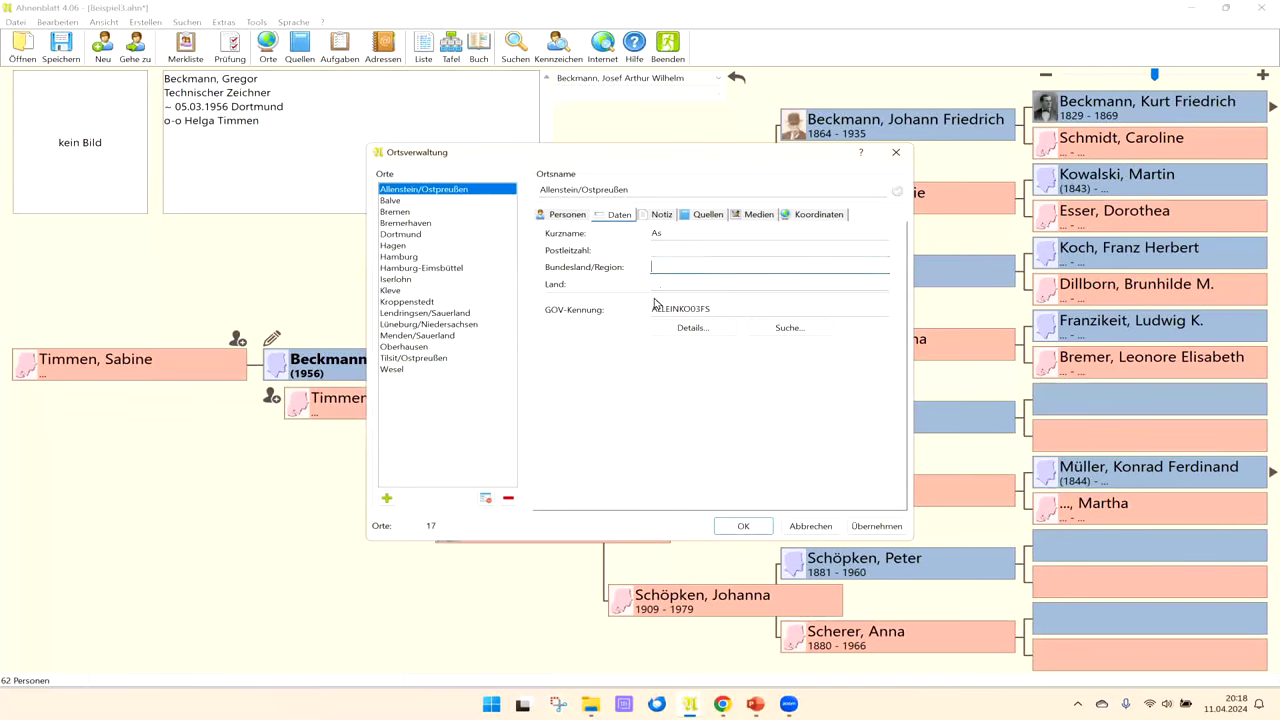
left_click(664, 284)
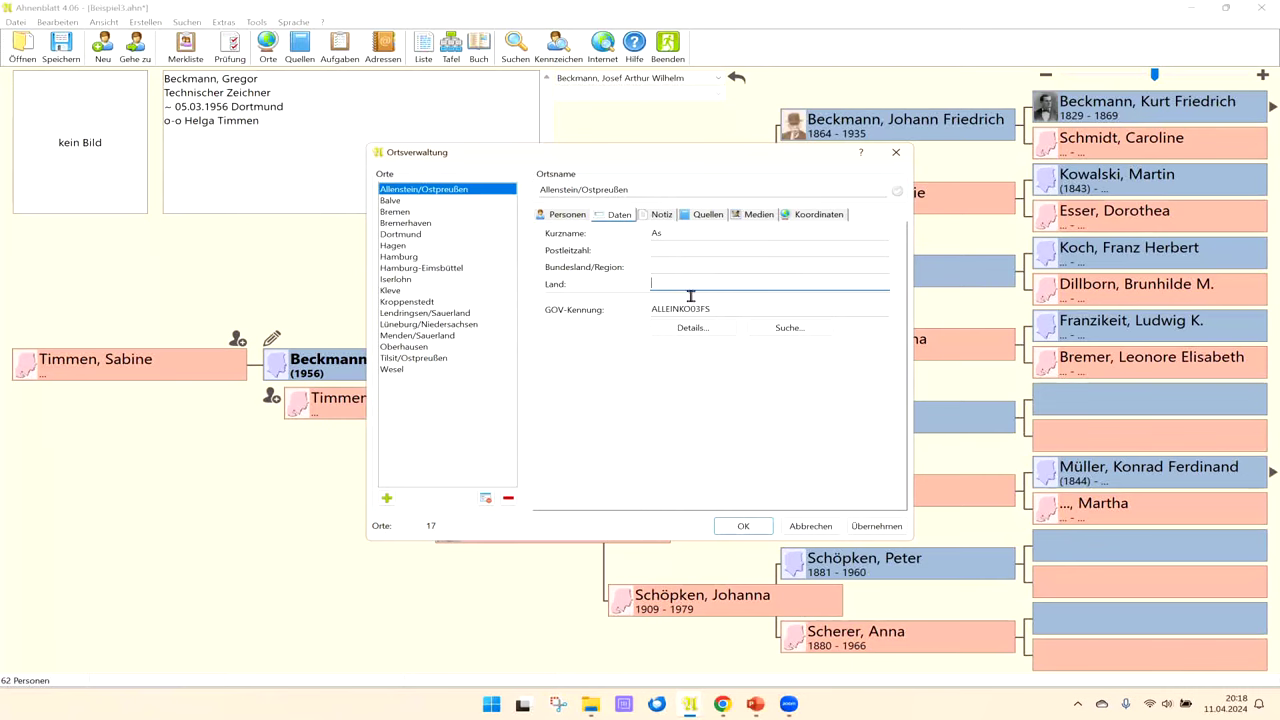
left_click(655, 232)
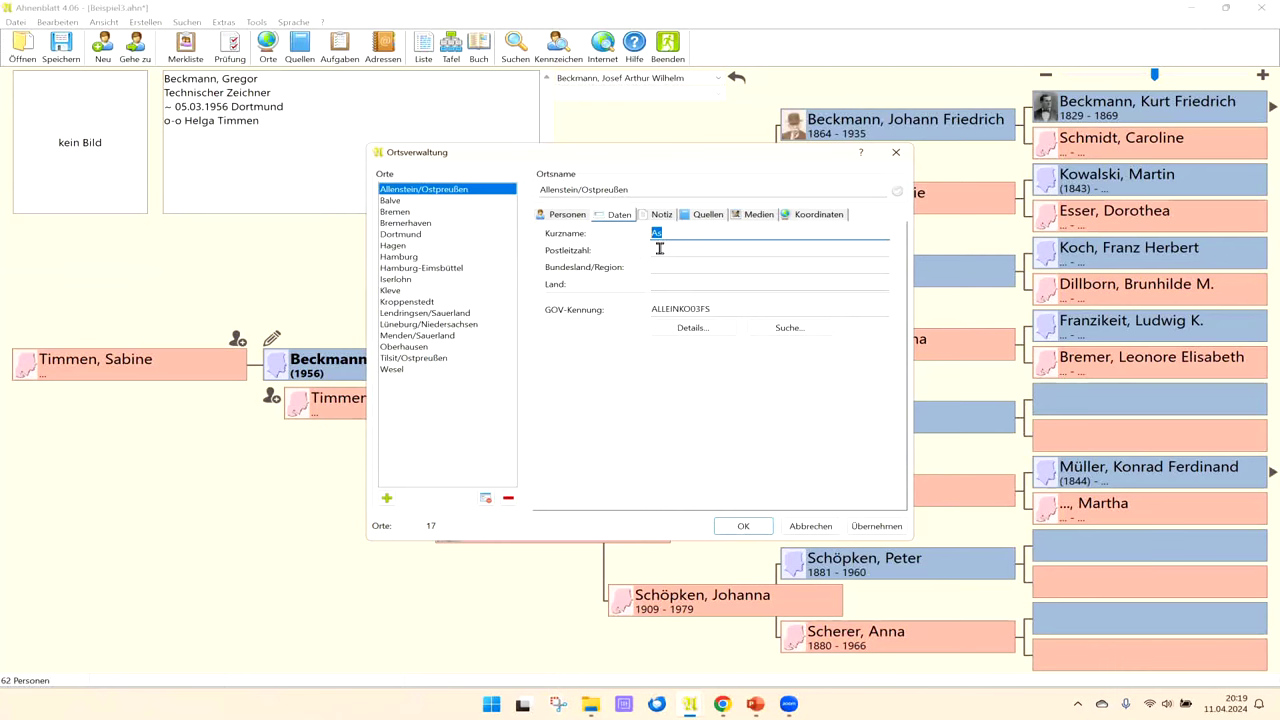
left_click(670, 266)
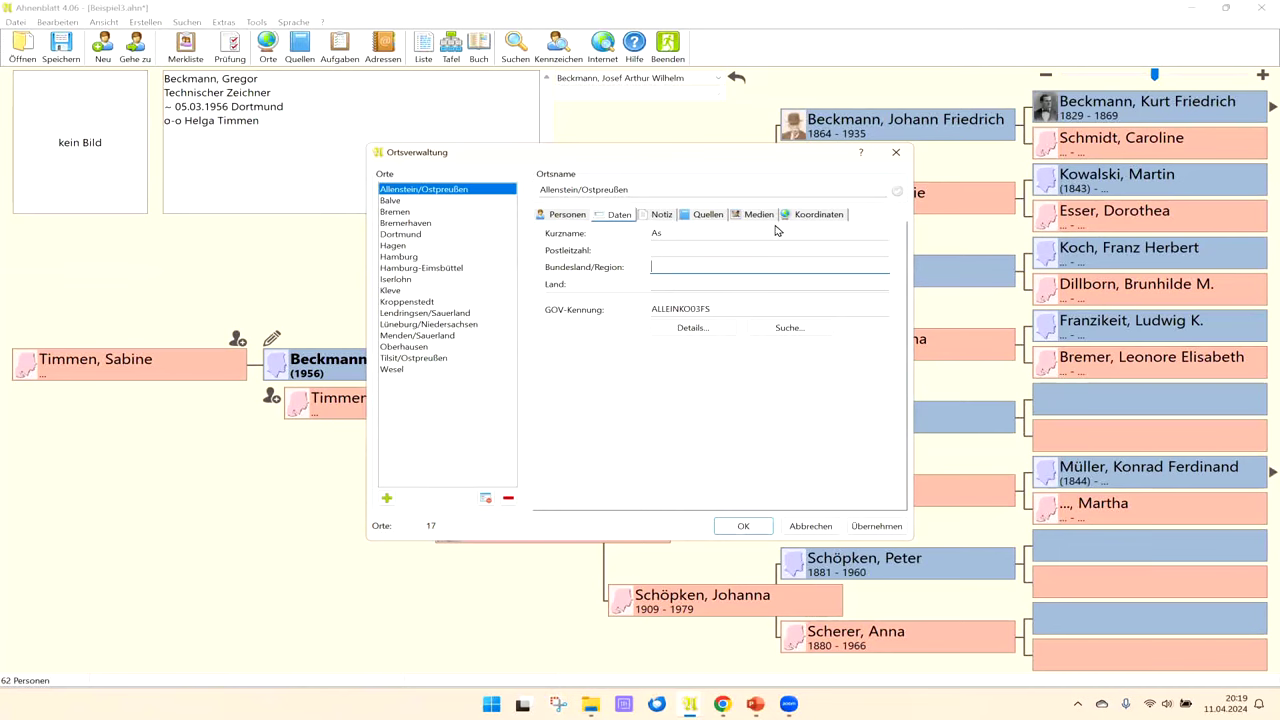
left_click(822, 217)
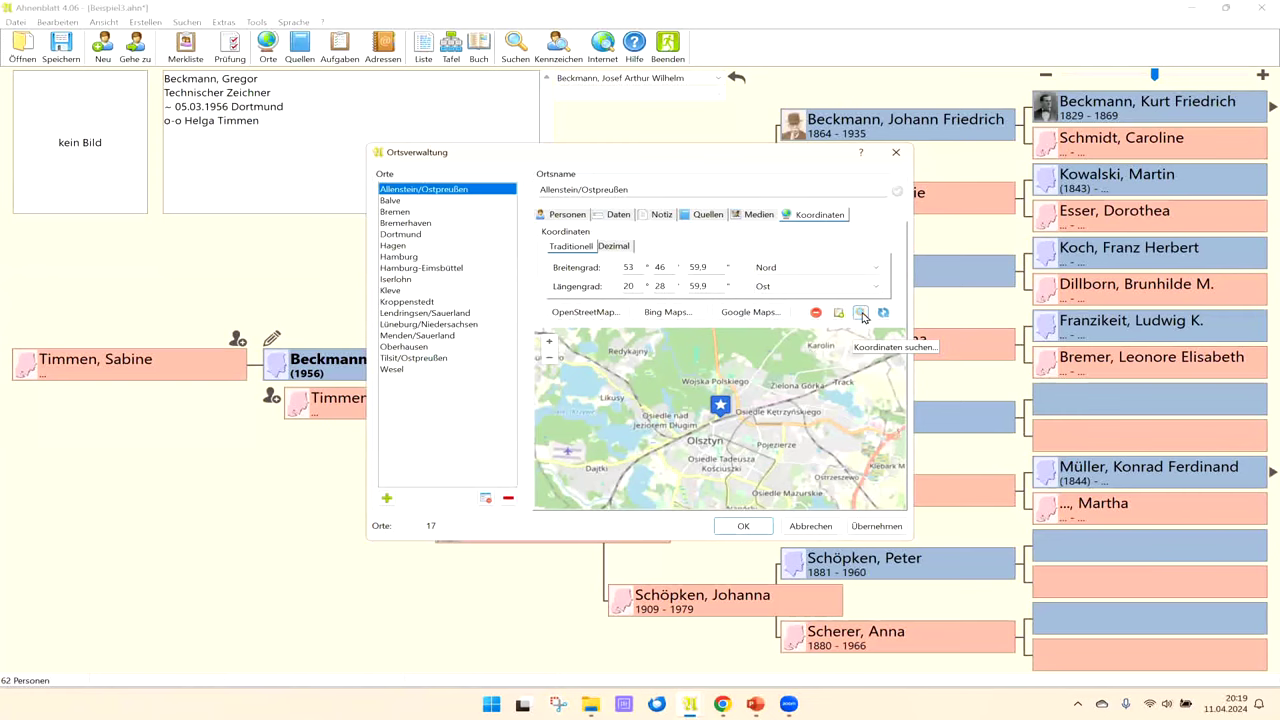
Step: Search coordinates for the place Hamburg and view the Town of Hamburg, Erie County, New York result on the map
left_click(408, 257)
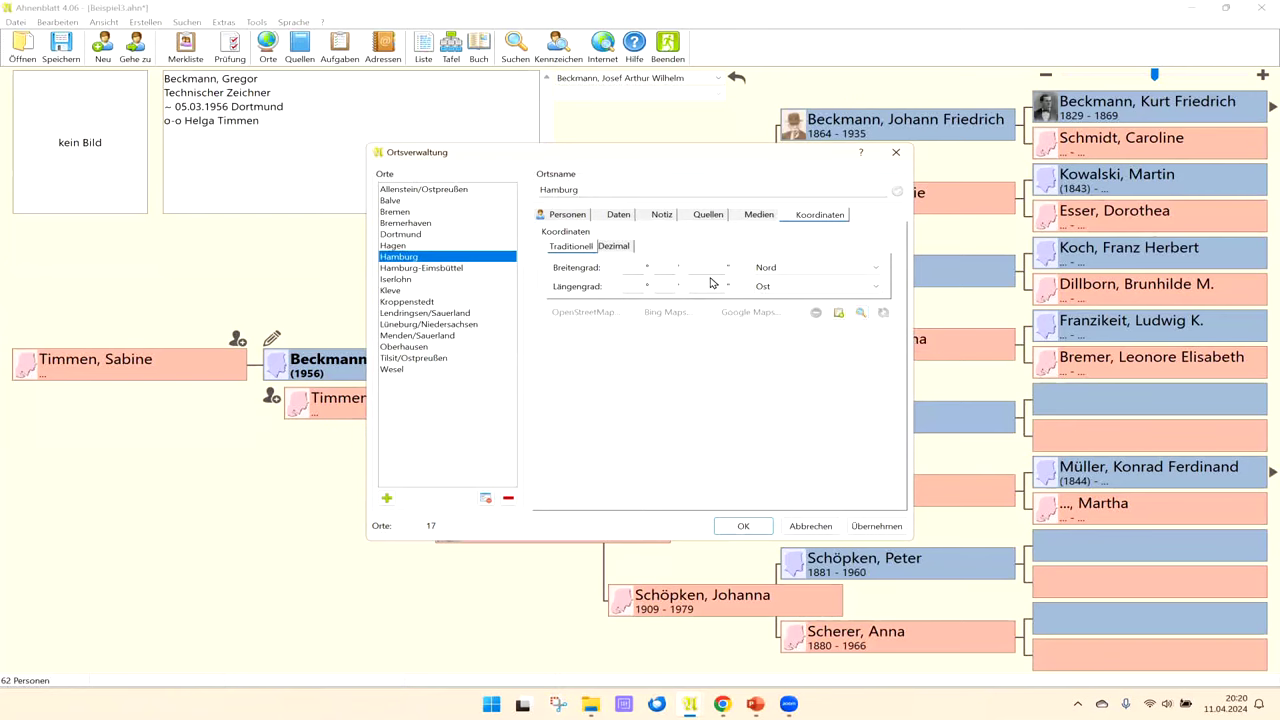
left_click(861, 314)
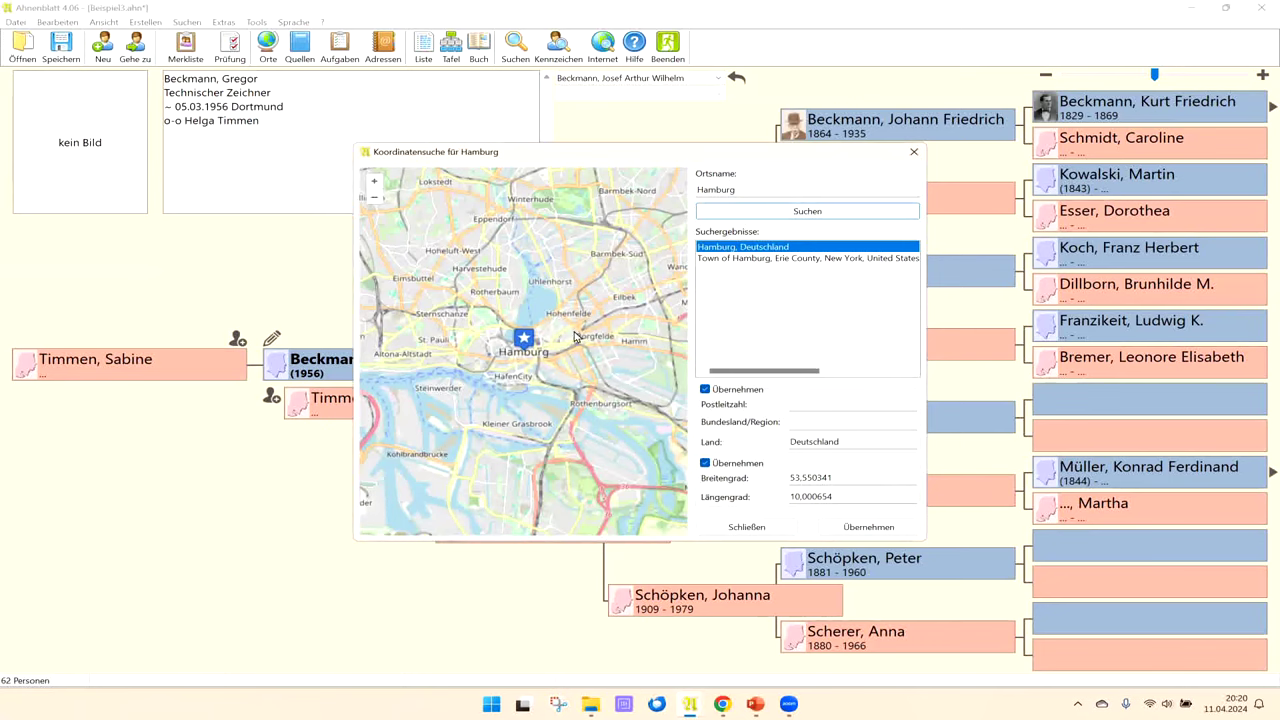
left_click(733, 258)
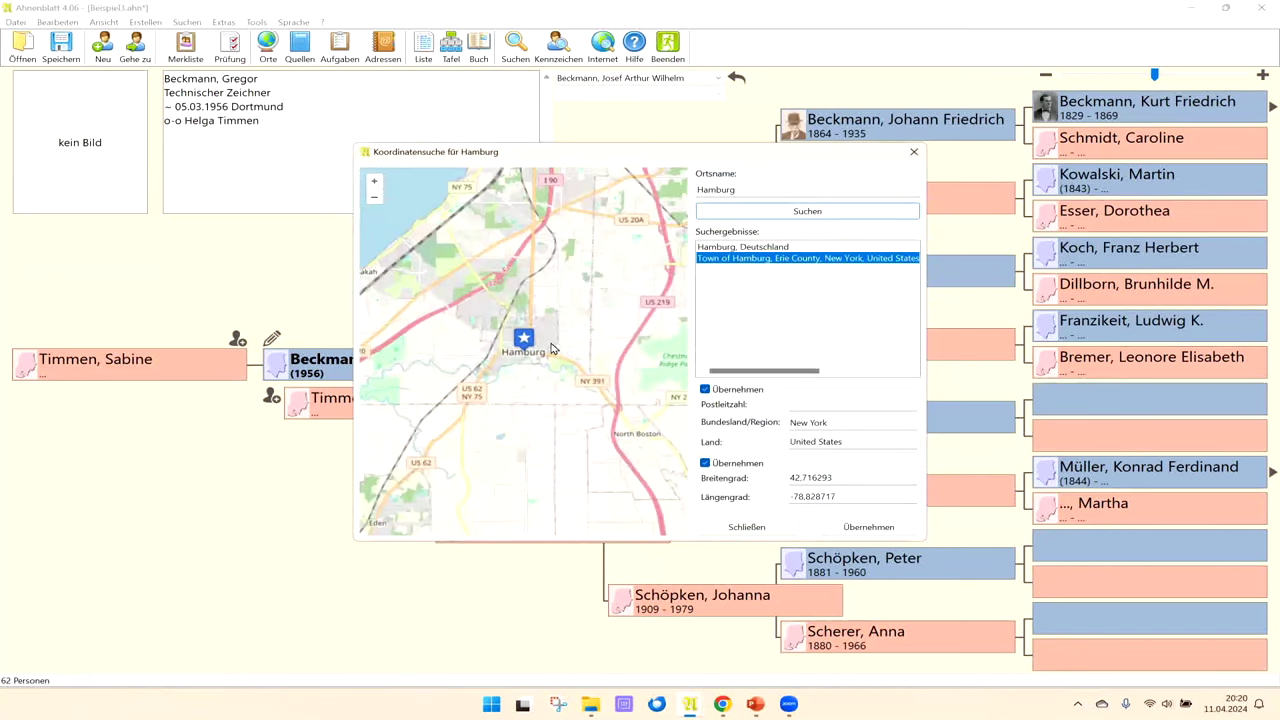
left_click(375, 200)
left_click(375, 200)
left_click(375, 200)
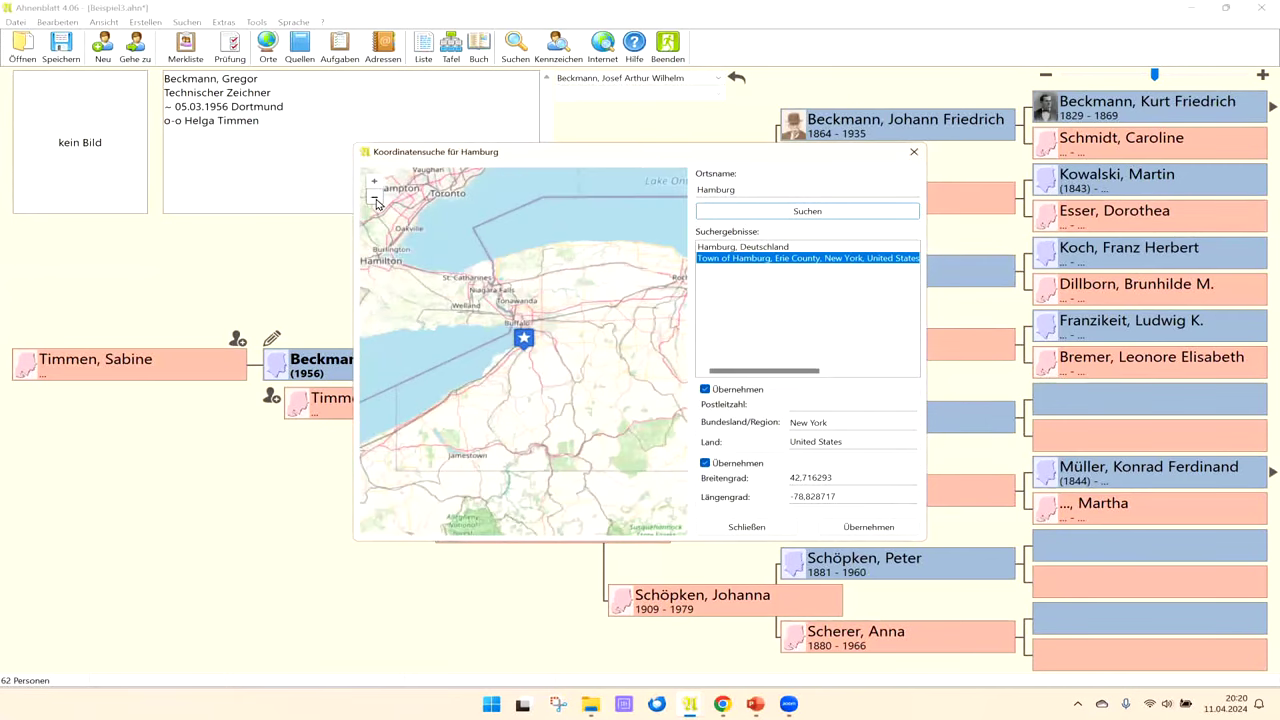
left_click(375, 200)
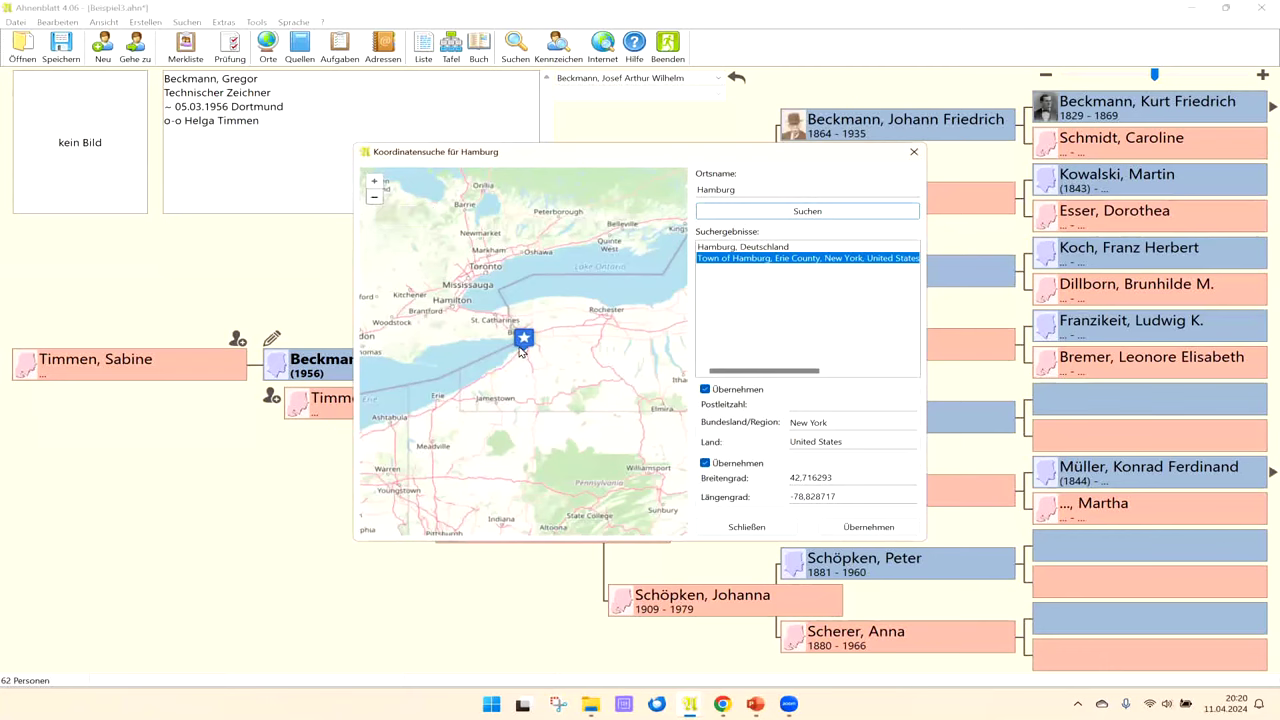
Step: Compare the Hamburg, Deutschland result with the New York one, checking the map, region, country and coordinates
left_click(722, 247)
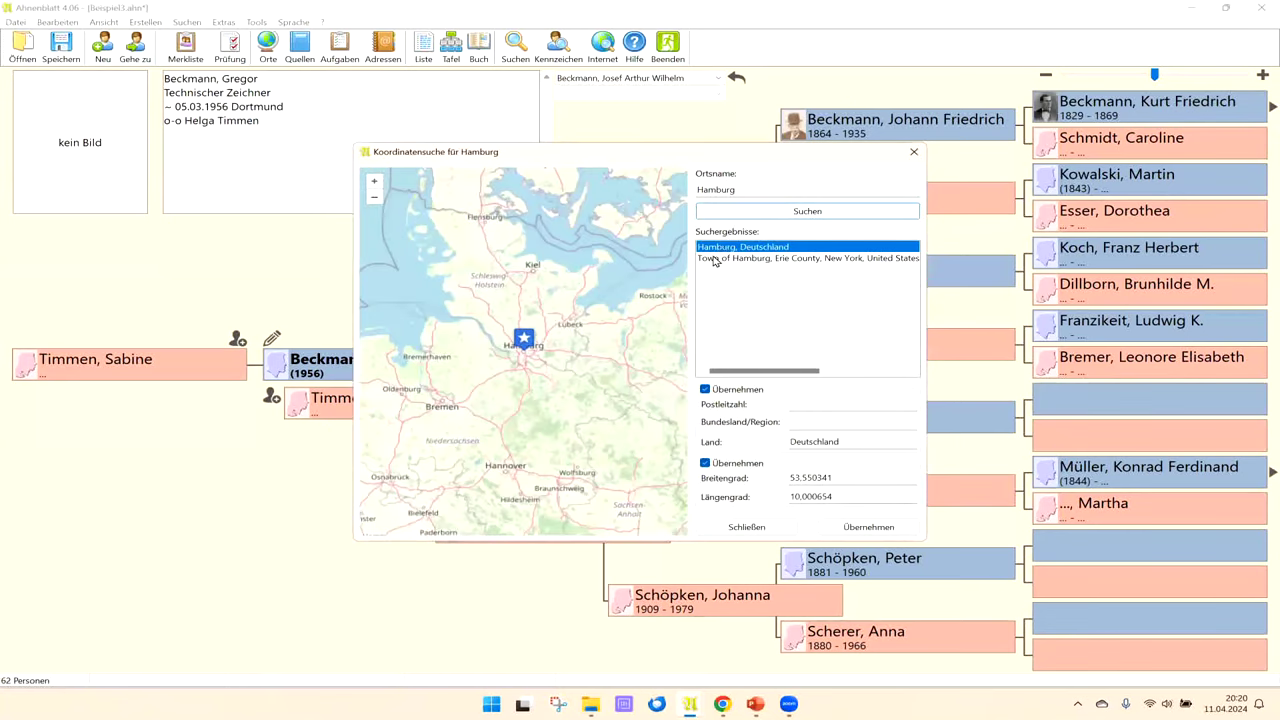
left_click(373, 184)
left_click(373, 184)
right_click(373, 184)
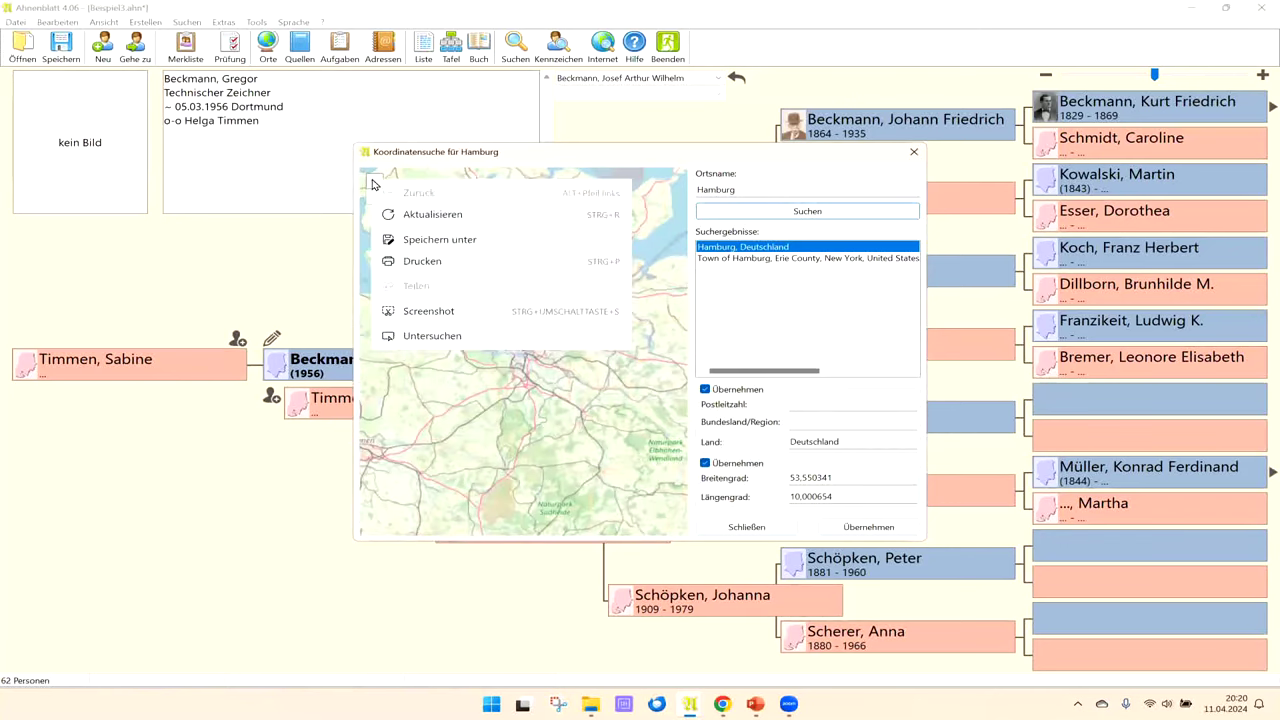
left_click(432, 214)
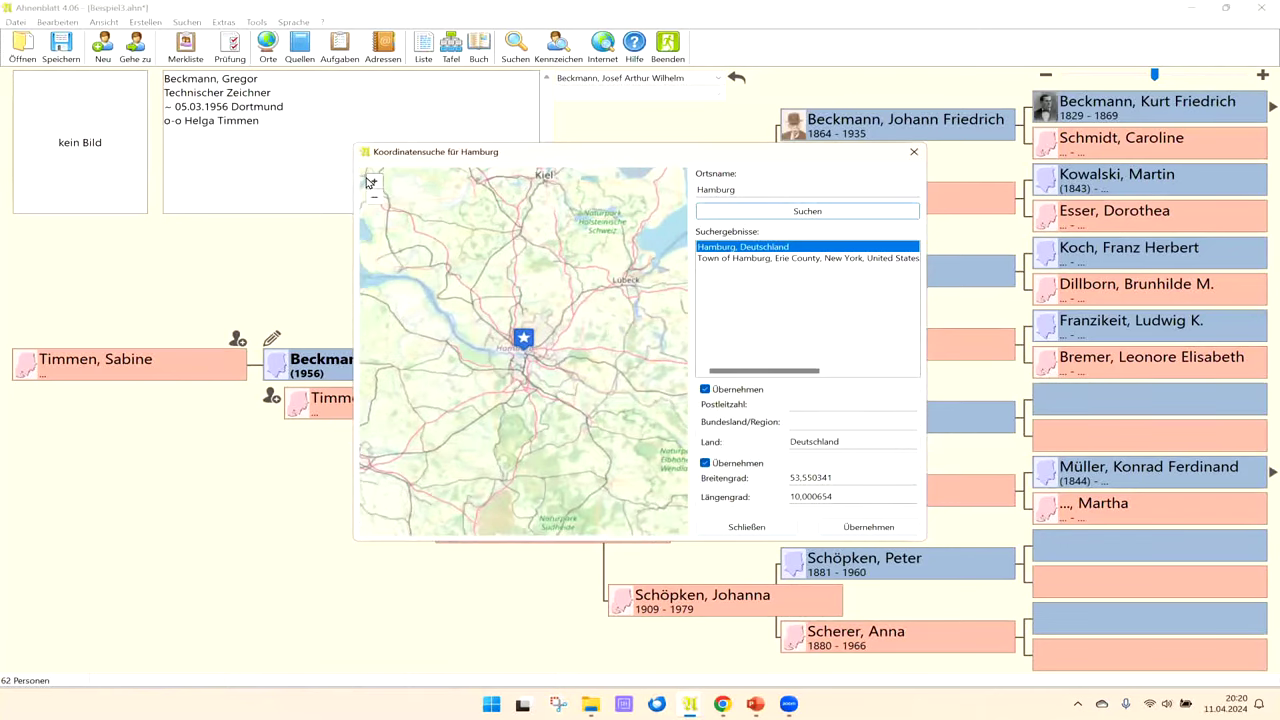
left_click(734, 262)
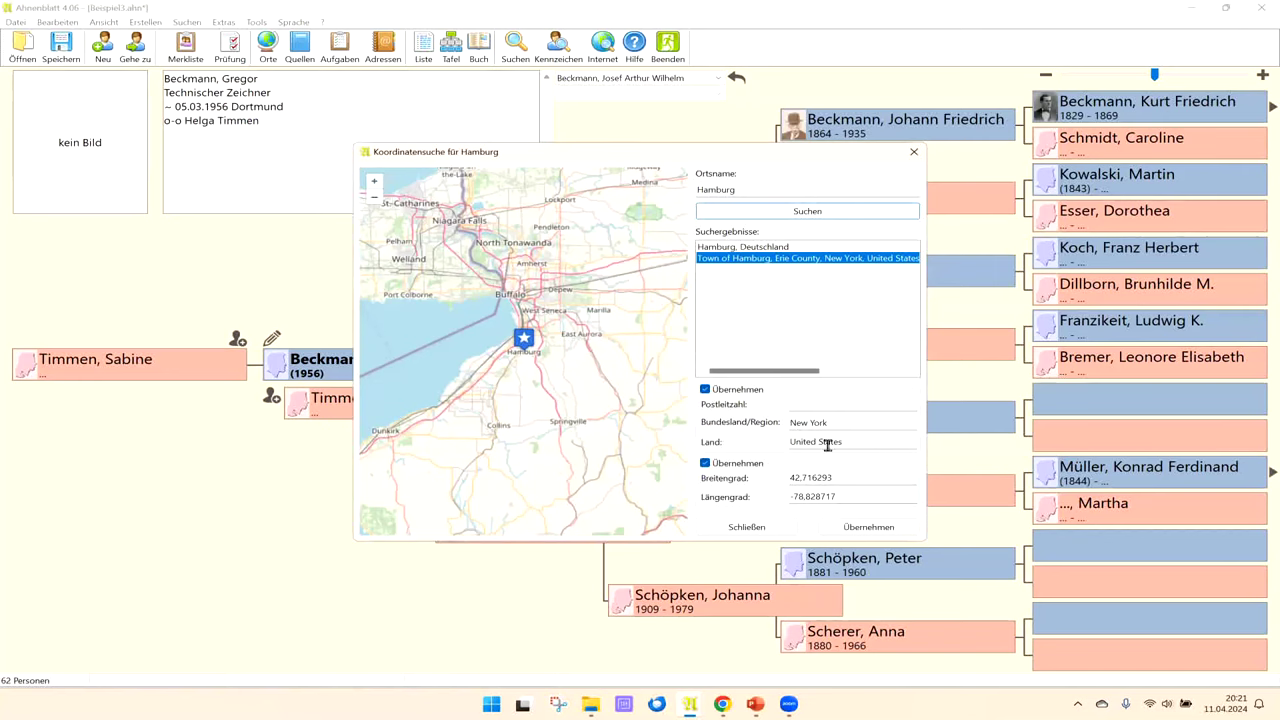
Step: Try applying the Hamburg, Deutschland result to the place, check its data fields and discard the changes
left_click(720, 250)
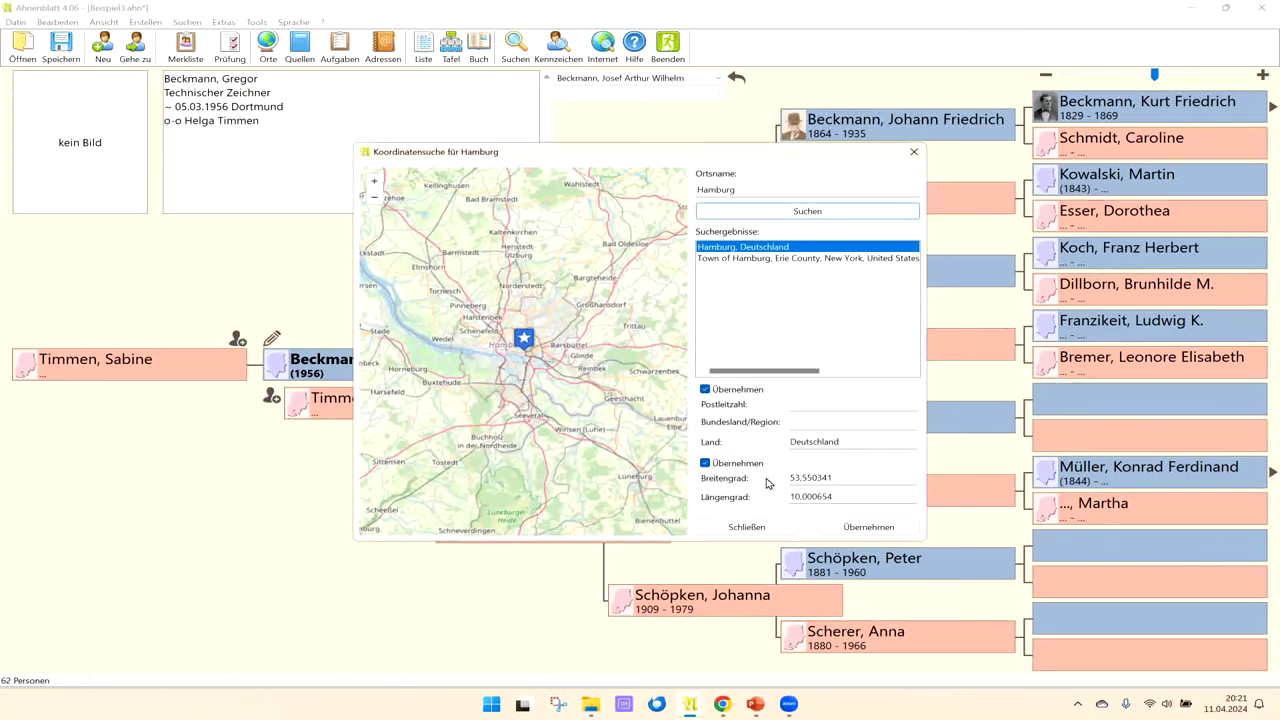
left_click(864, 529)
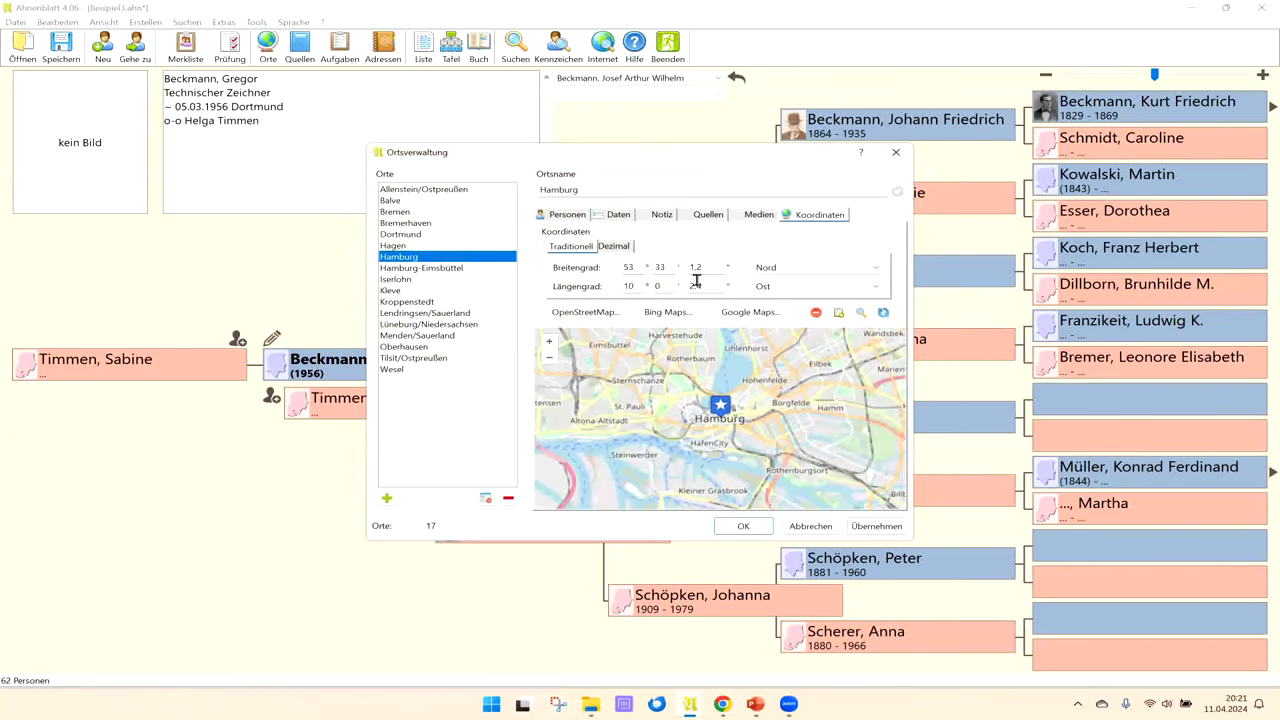
left_click(613, 216)
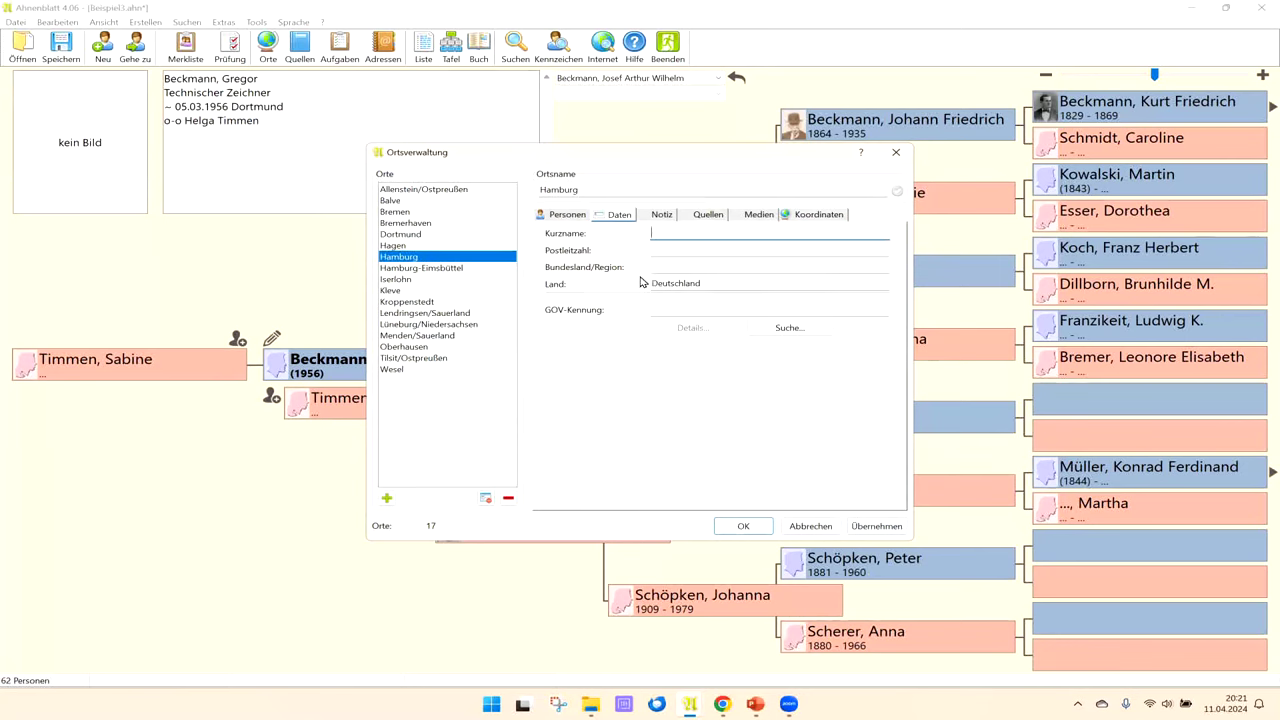
left_click(811, 526)
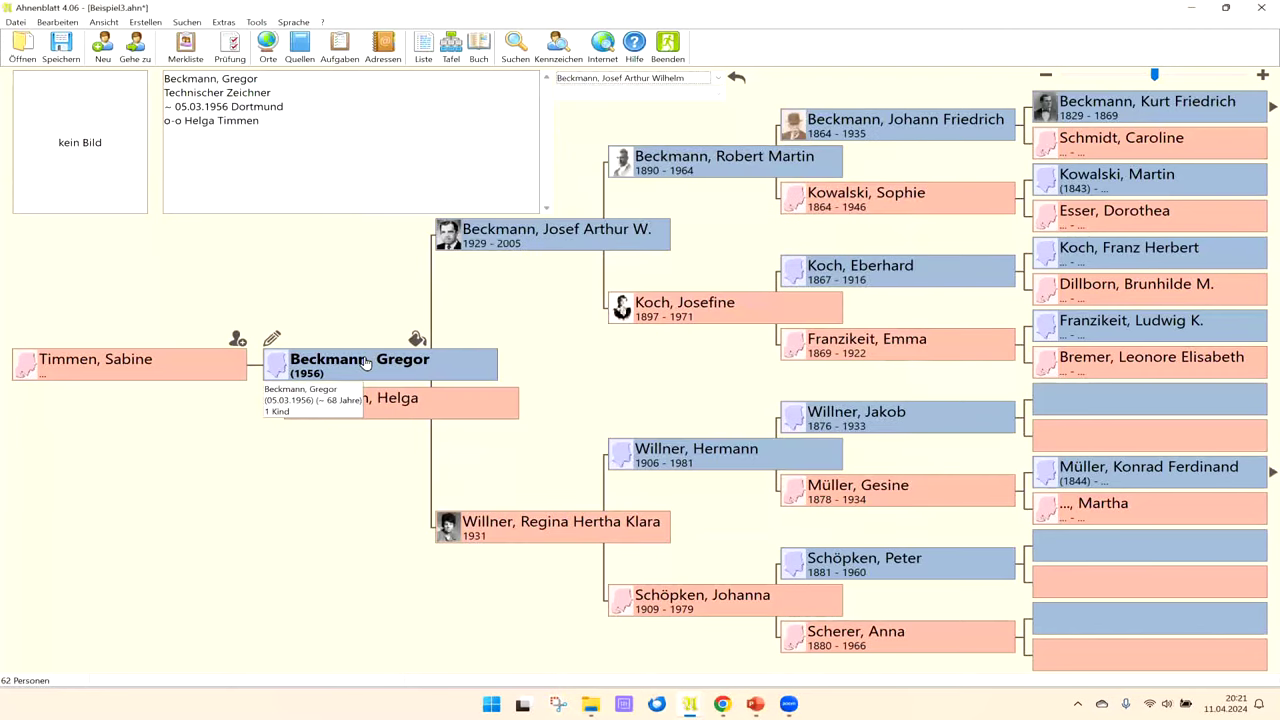
Step: Open the second son's record and check the address stored for his residence (Wohnort)
double_click(366, 362)
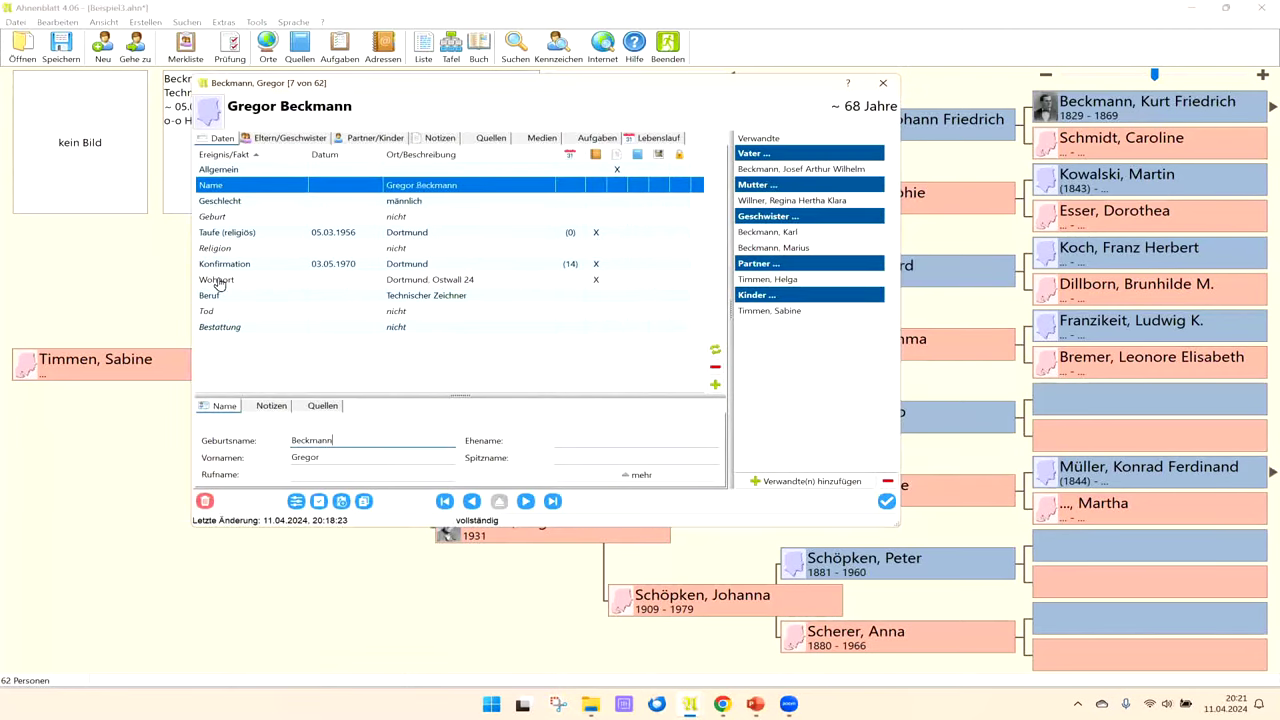
left_click(217, 283)
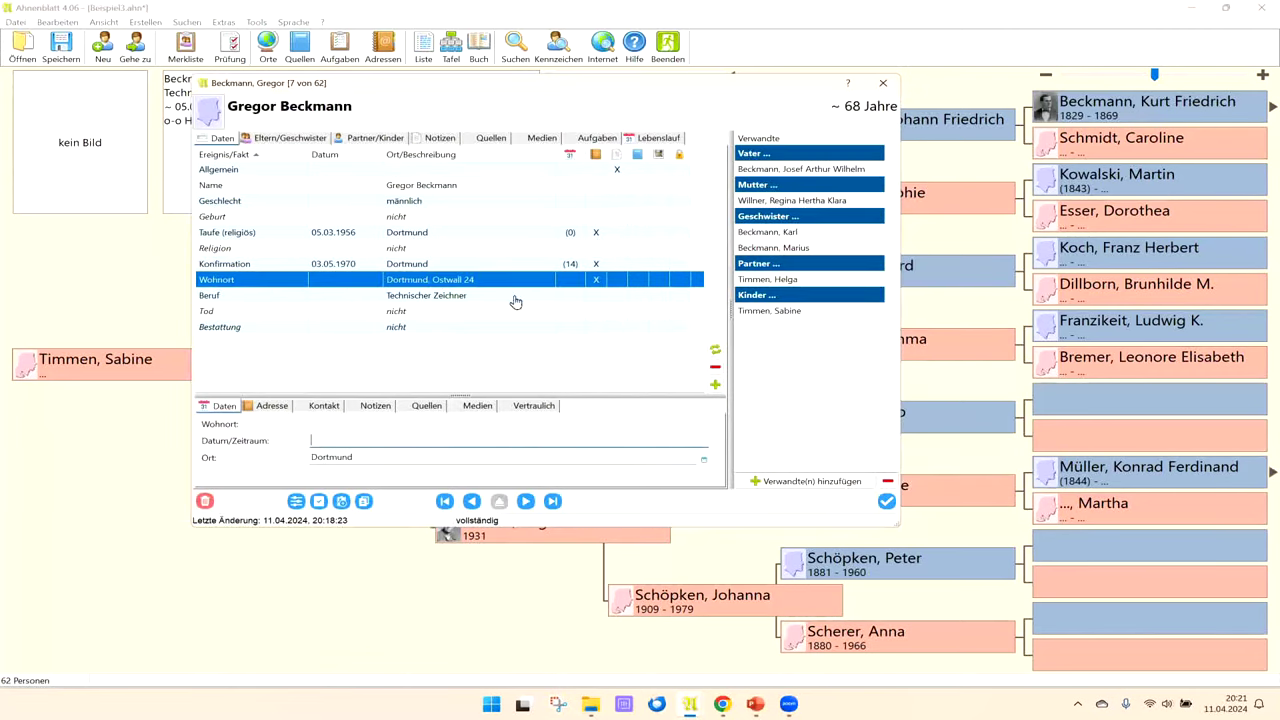
left_click(260, 408)
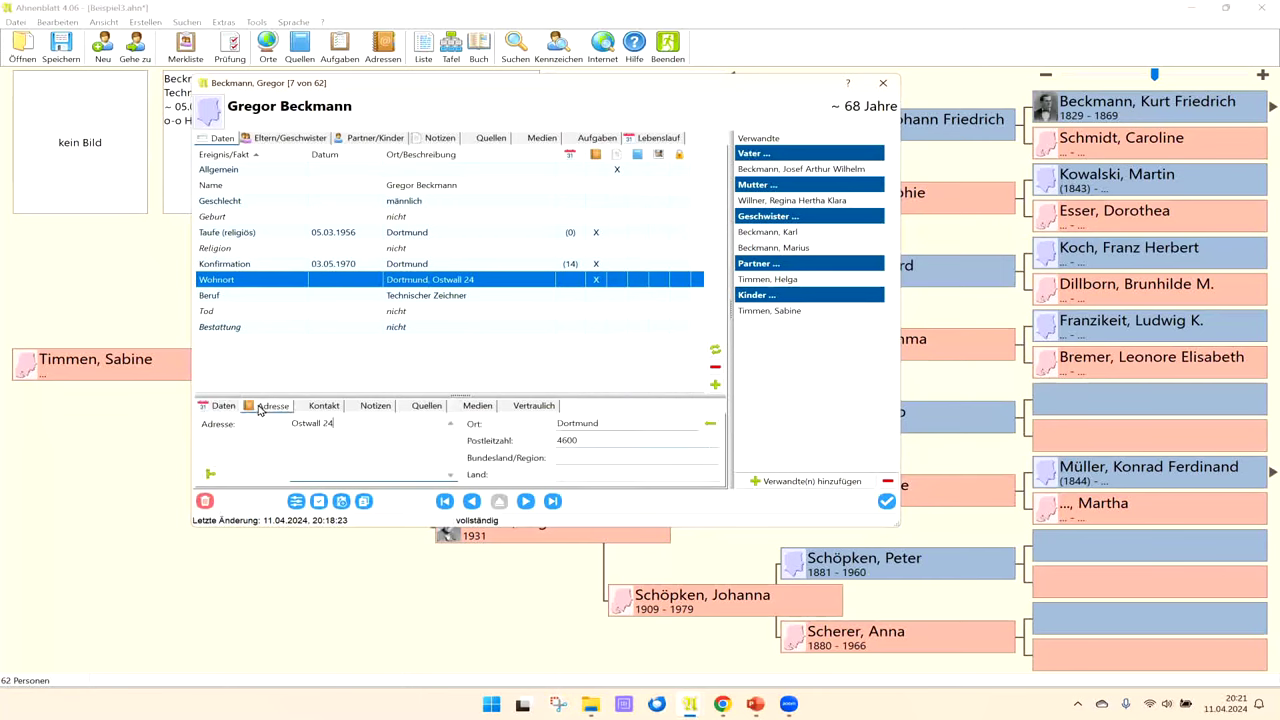
Step: Set the second son's birthplace to Hamburg, transfer the place into the birth event's address and save the record
left_click(216, 218)
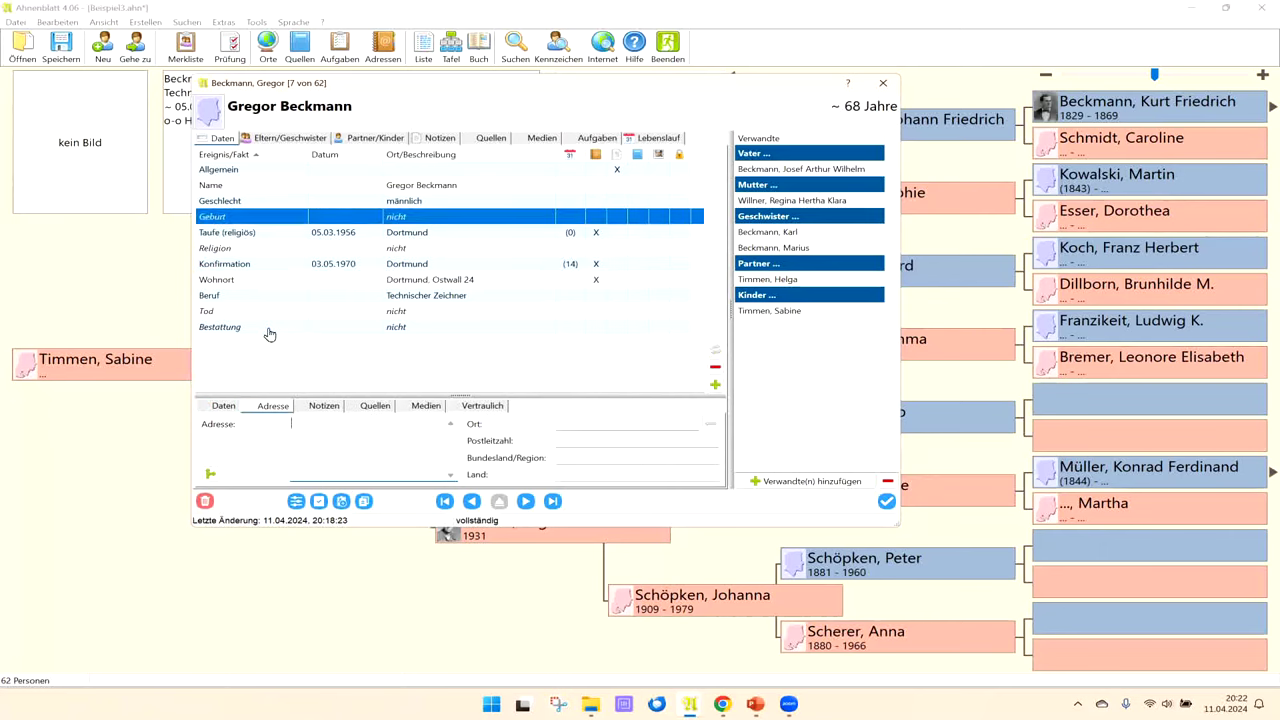
left_click(223, 406)
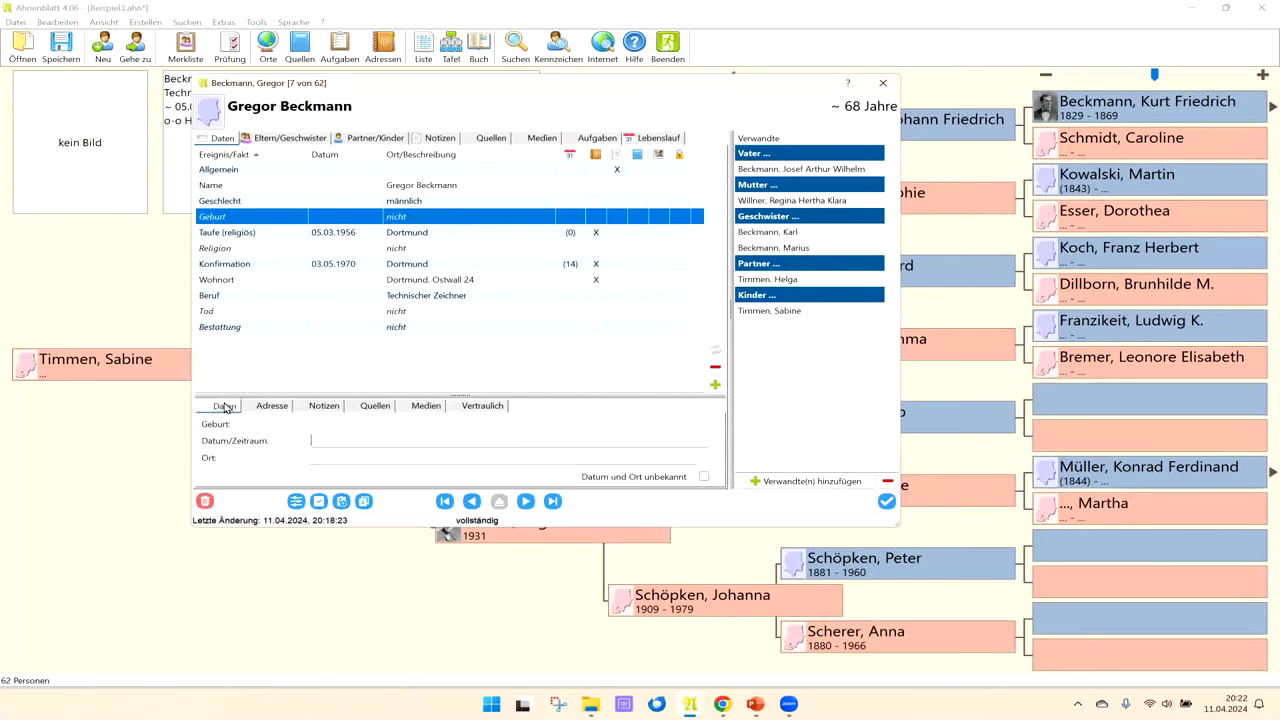
left_click(329, 456)
type("Hamburg")
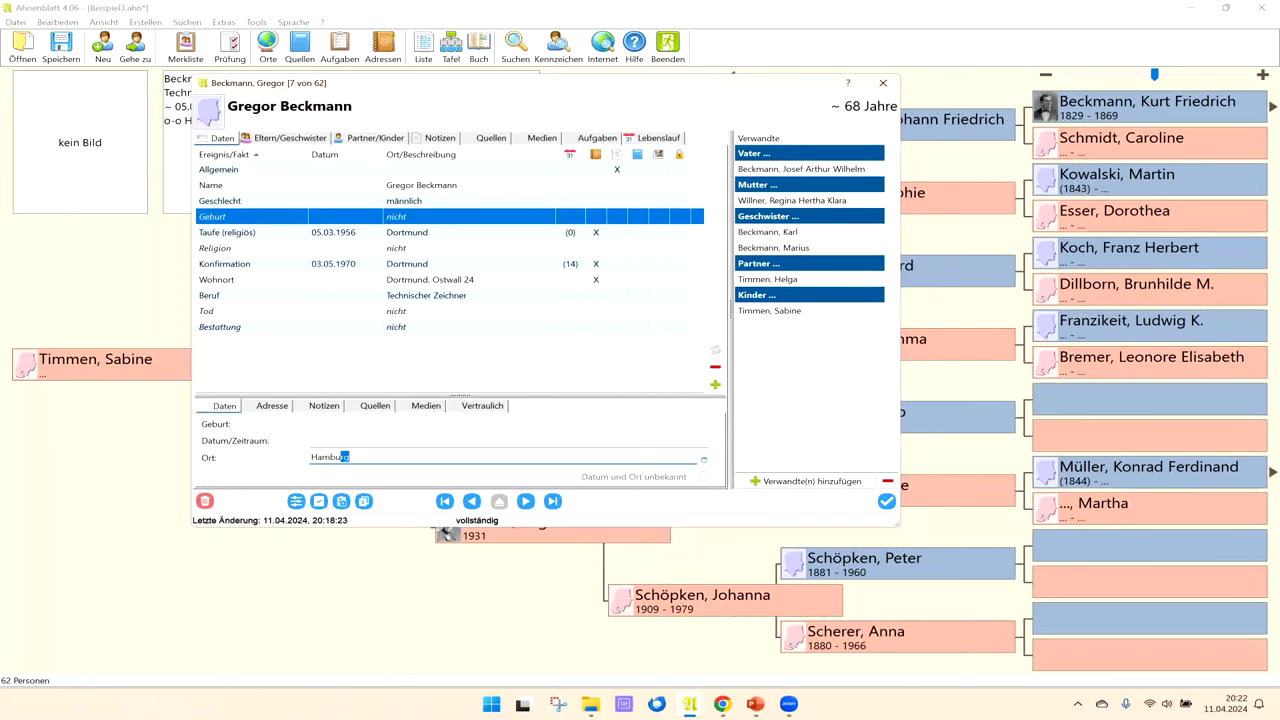
left_click(268, 406)
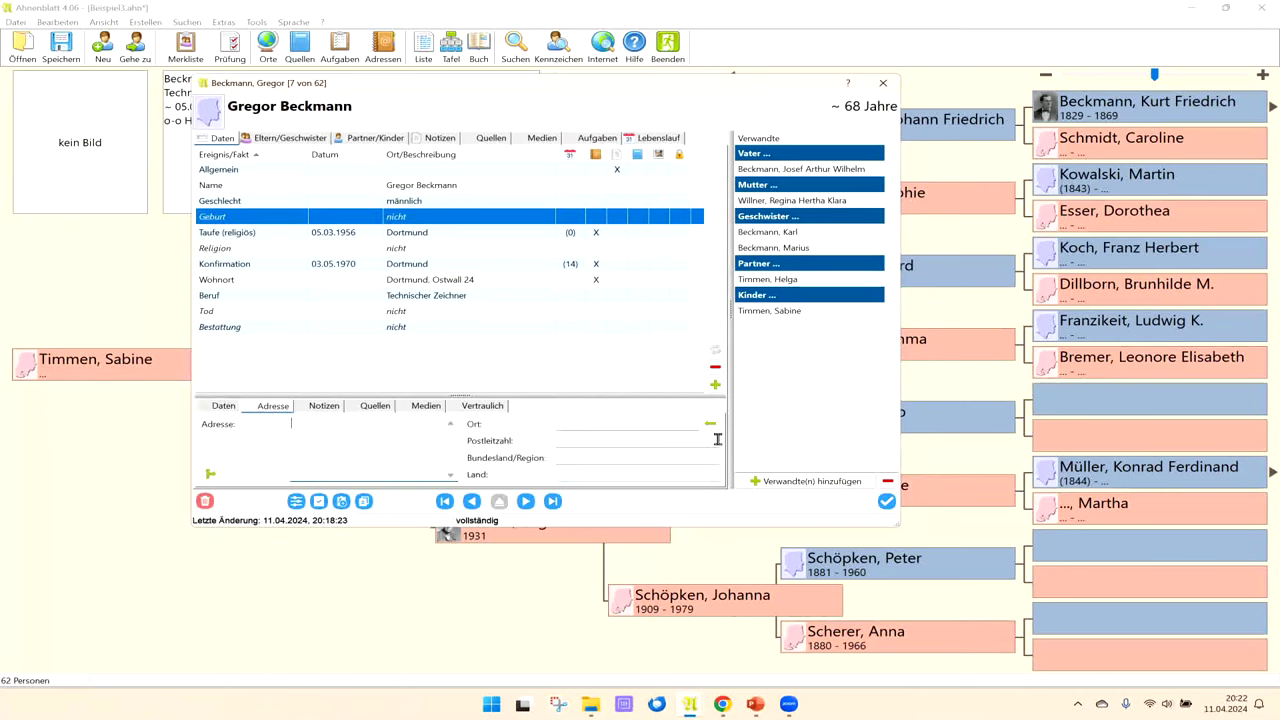
left_click(711, 425)
key("Return")
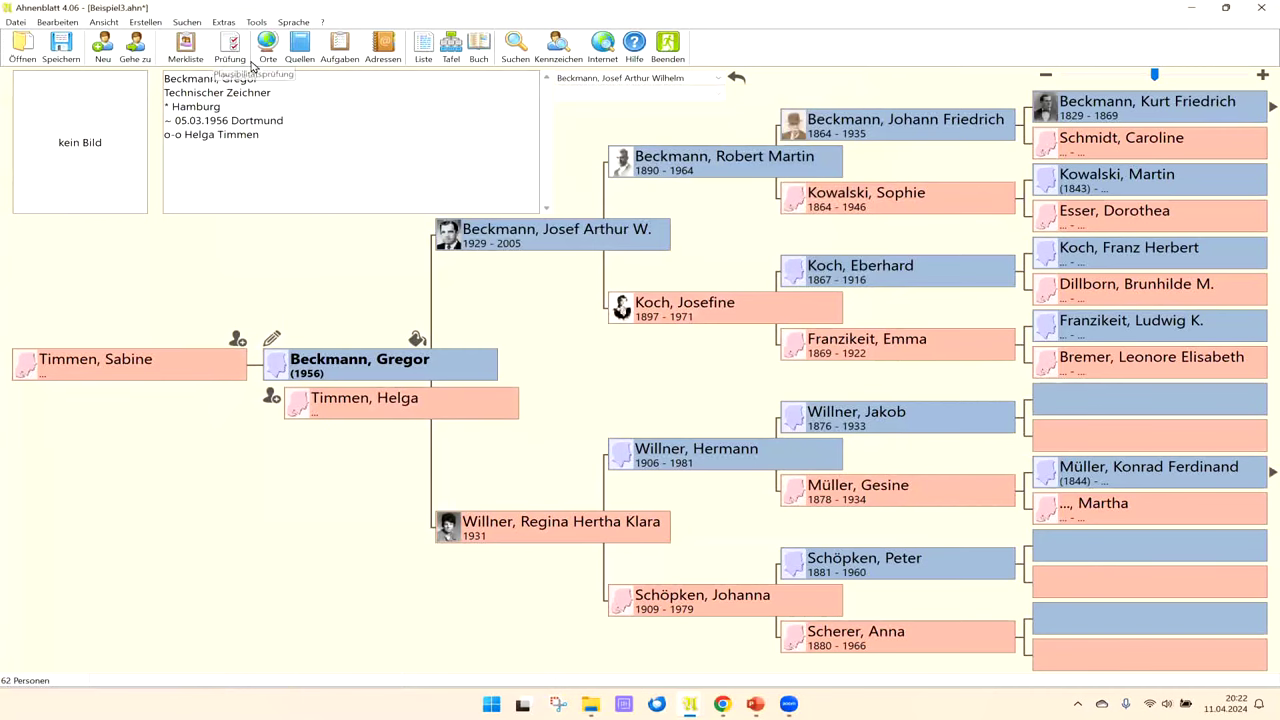
Step: Search coordinates for Hamburg in the place administration, apply the Deutschland result with its country and save the place
left_click(267, 45)
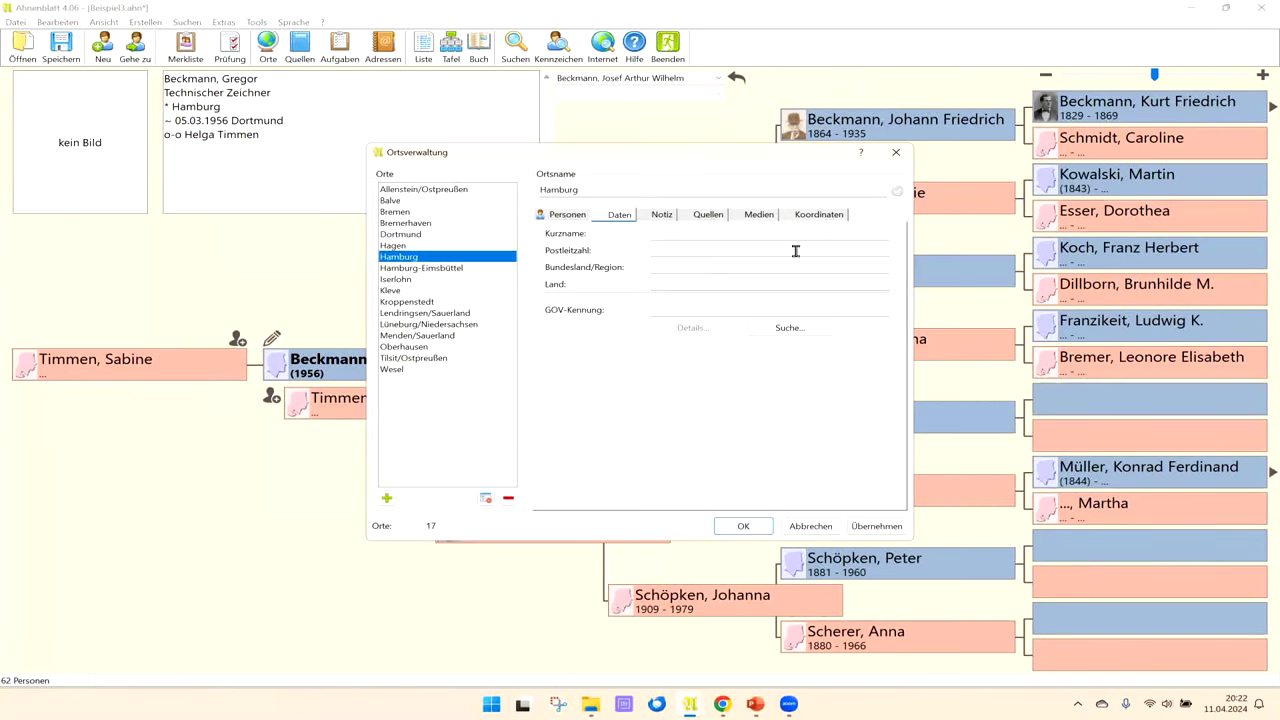
left_click(817, 215)
left_click(860, 314)
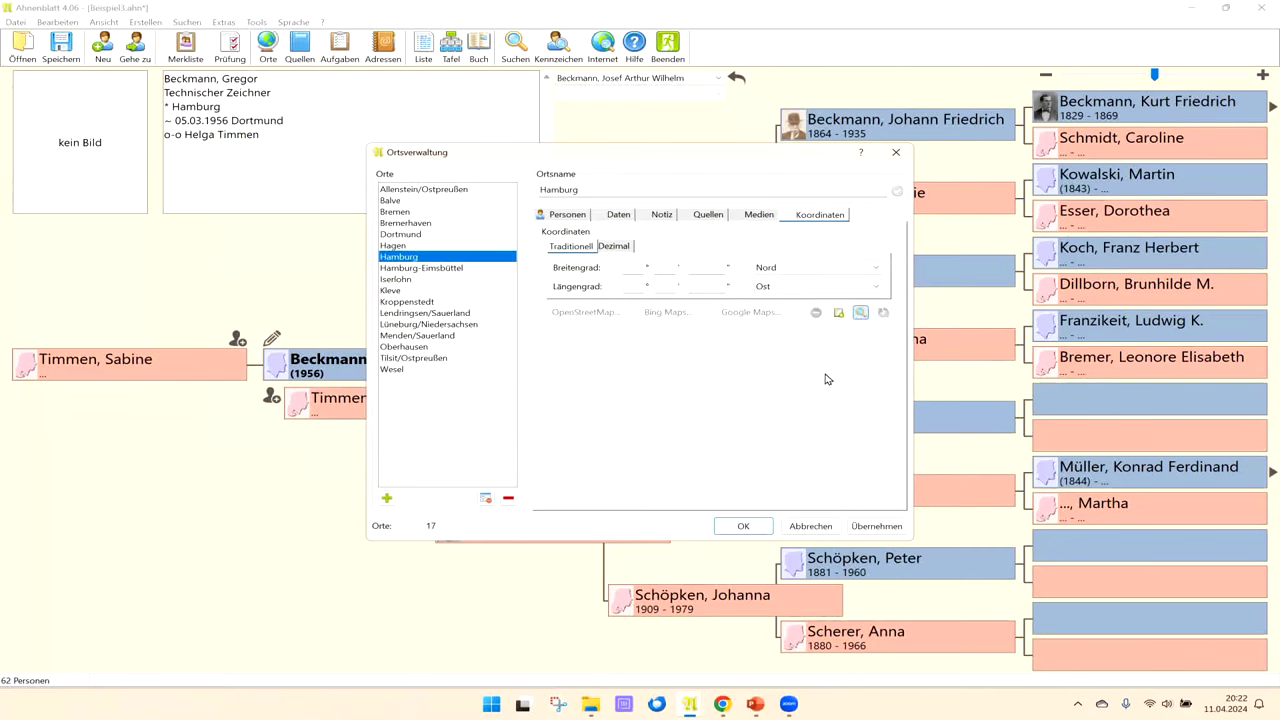
left_click(845, 527)
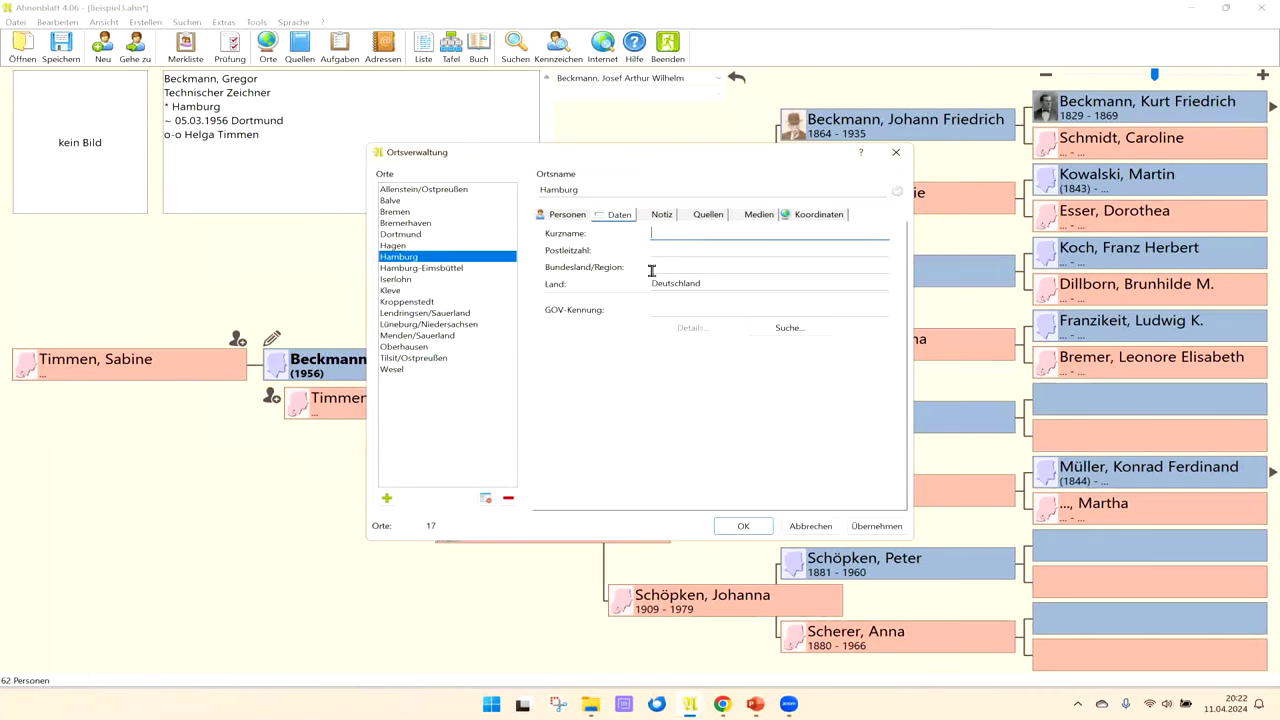
left_click(737, 527)
Step: Transfer the Hamburg place data into the address of the focused man's birth event and save his record
double_click(318, 366)
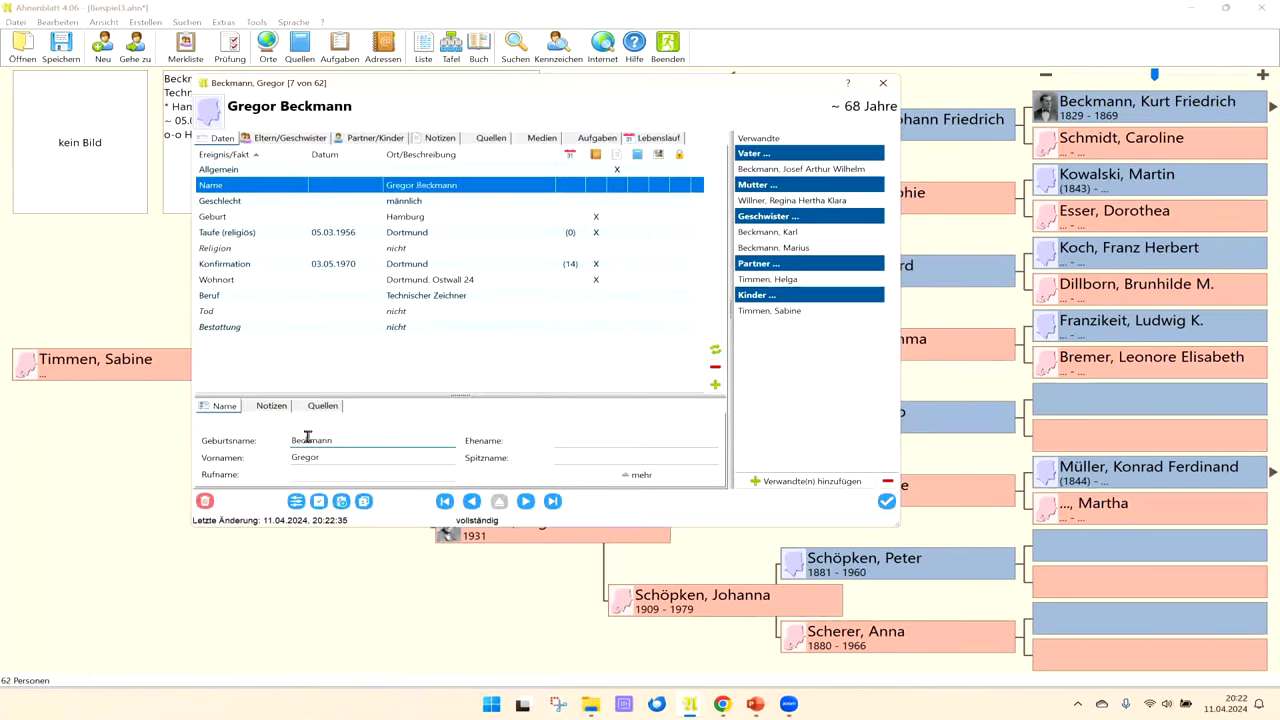
left_click(284, 216)
left_click(272, 405)
double_click(617, 426)
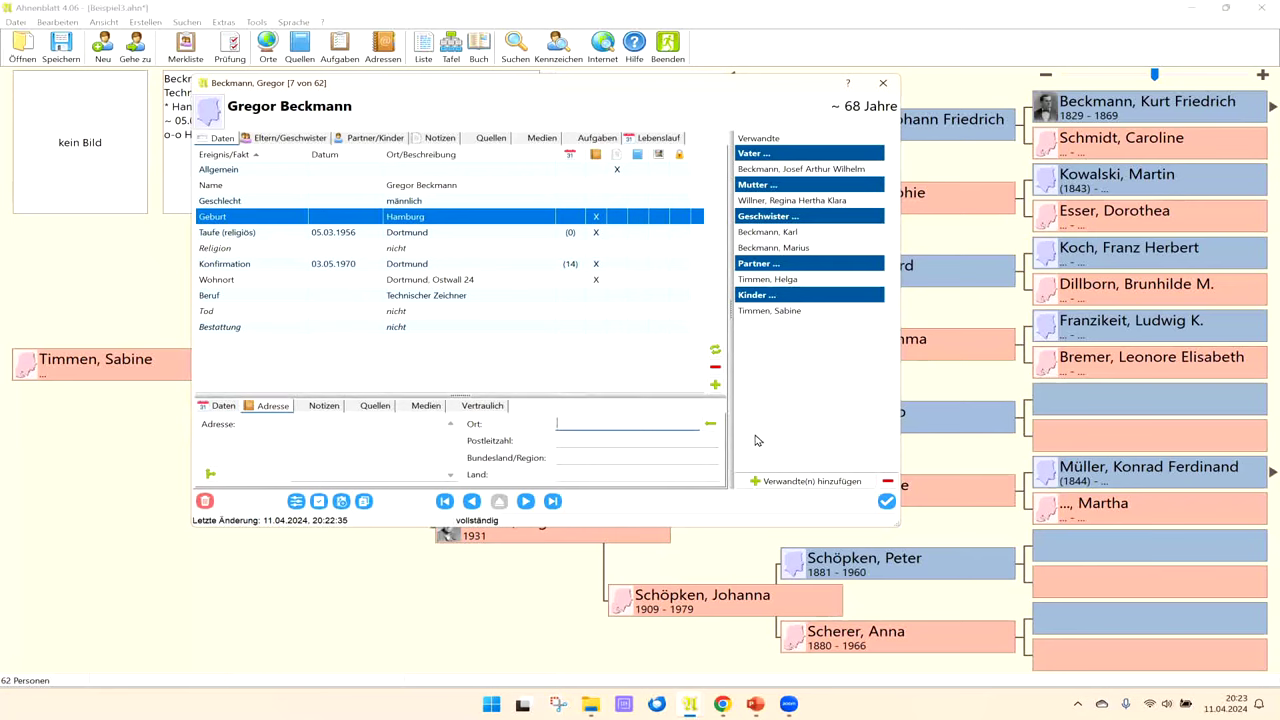
left_click(708, 424)
left_click(886, 503)
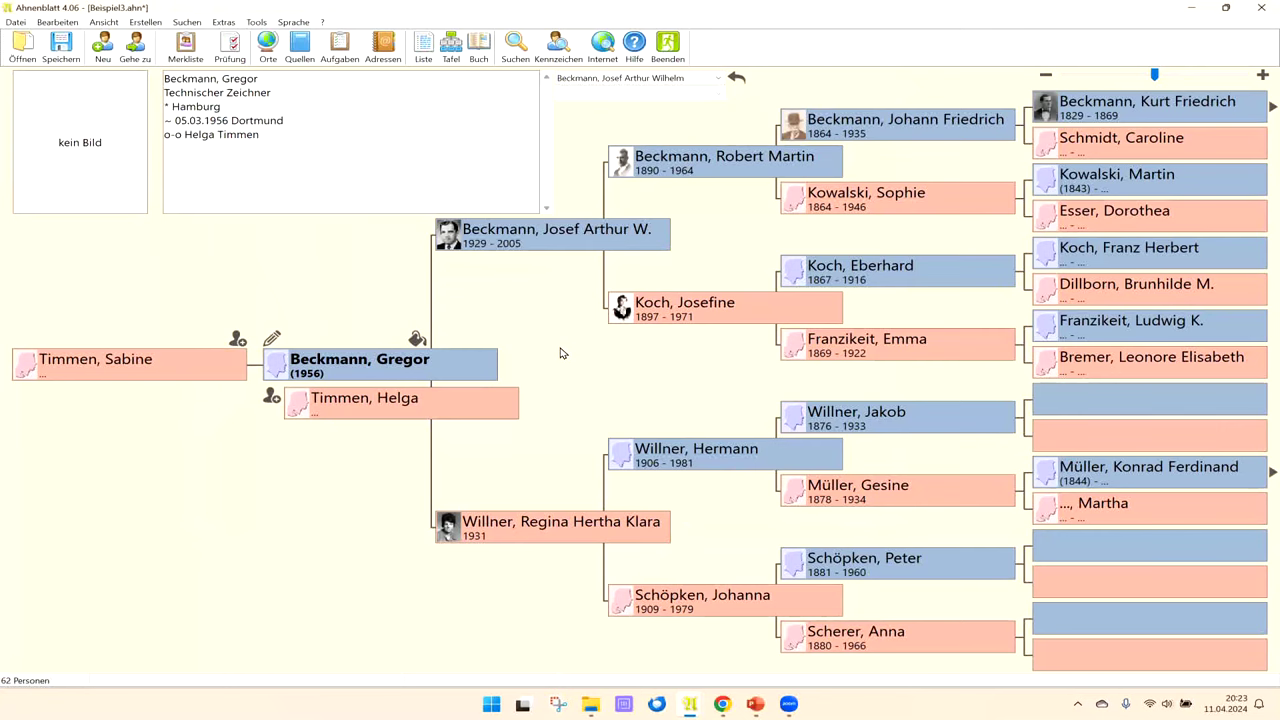
Step: Open the recently used family file HTML-Test - Startperson.ahn
left_click(15, 23)
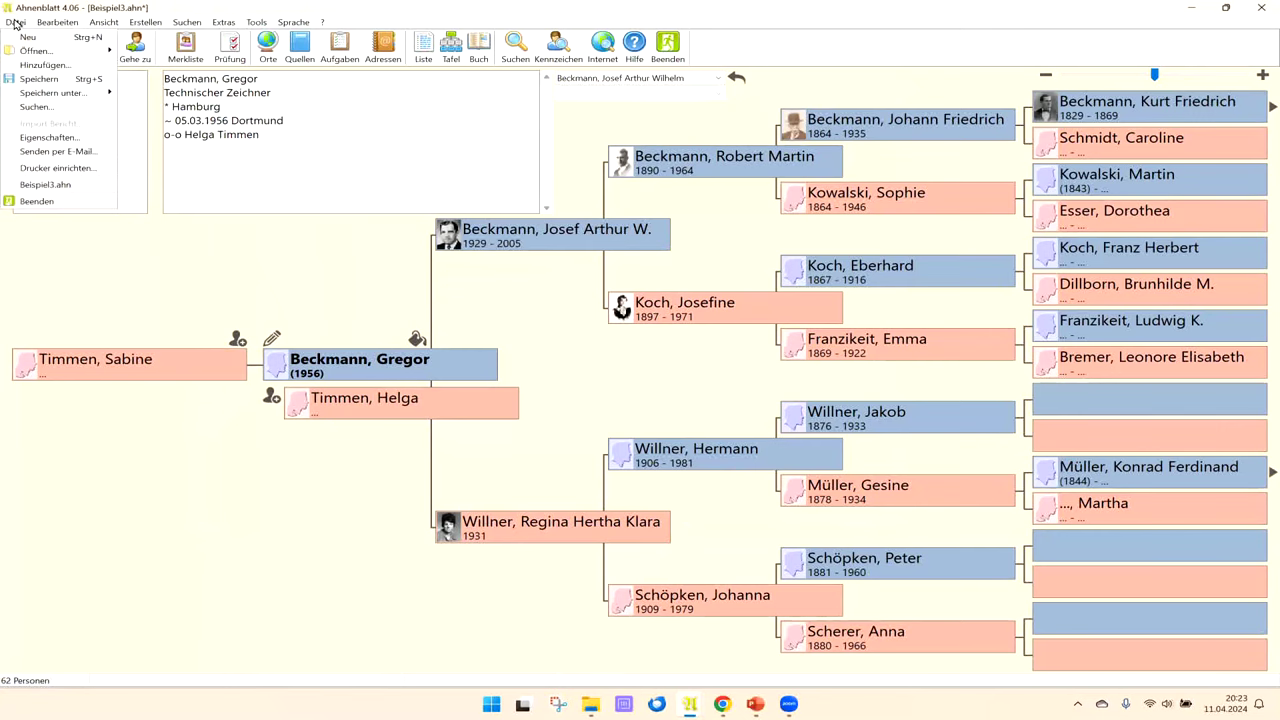
right_click(690, 704)
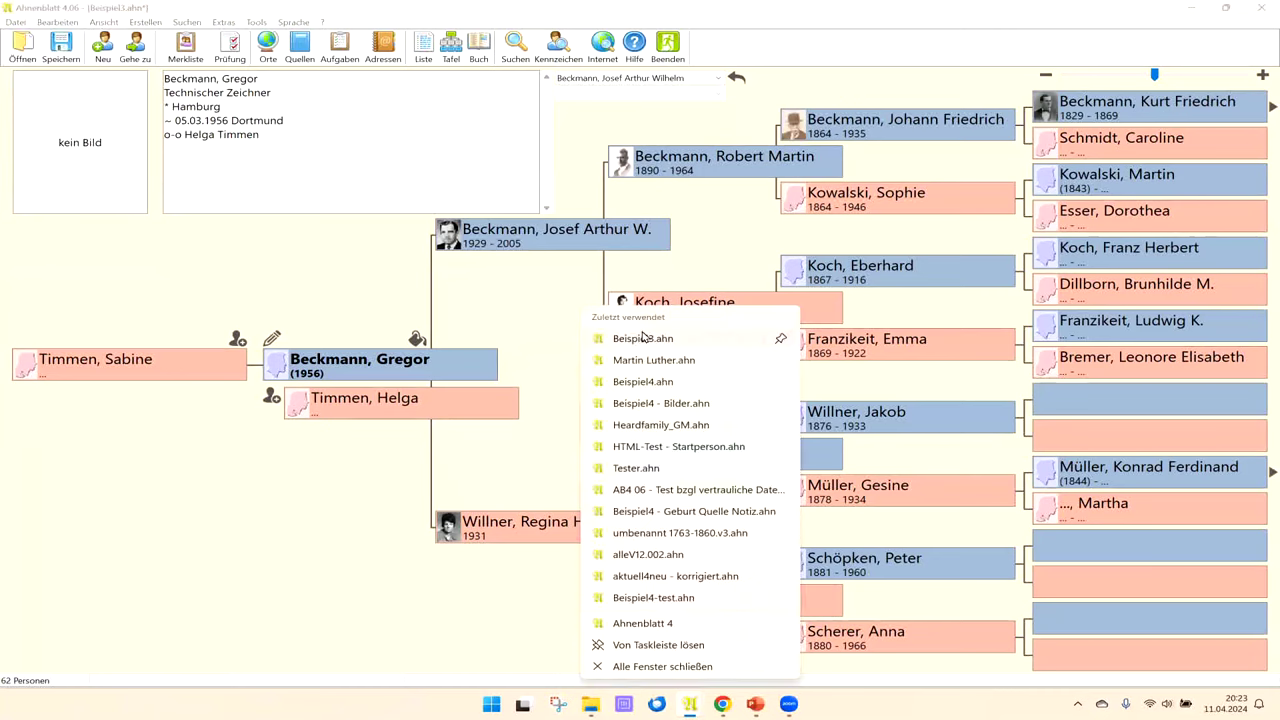
left_click(697, 451)
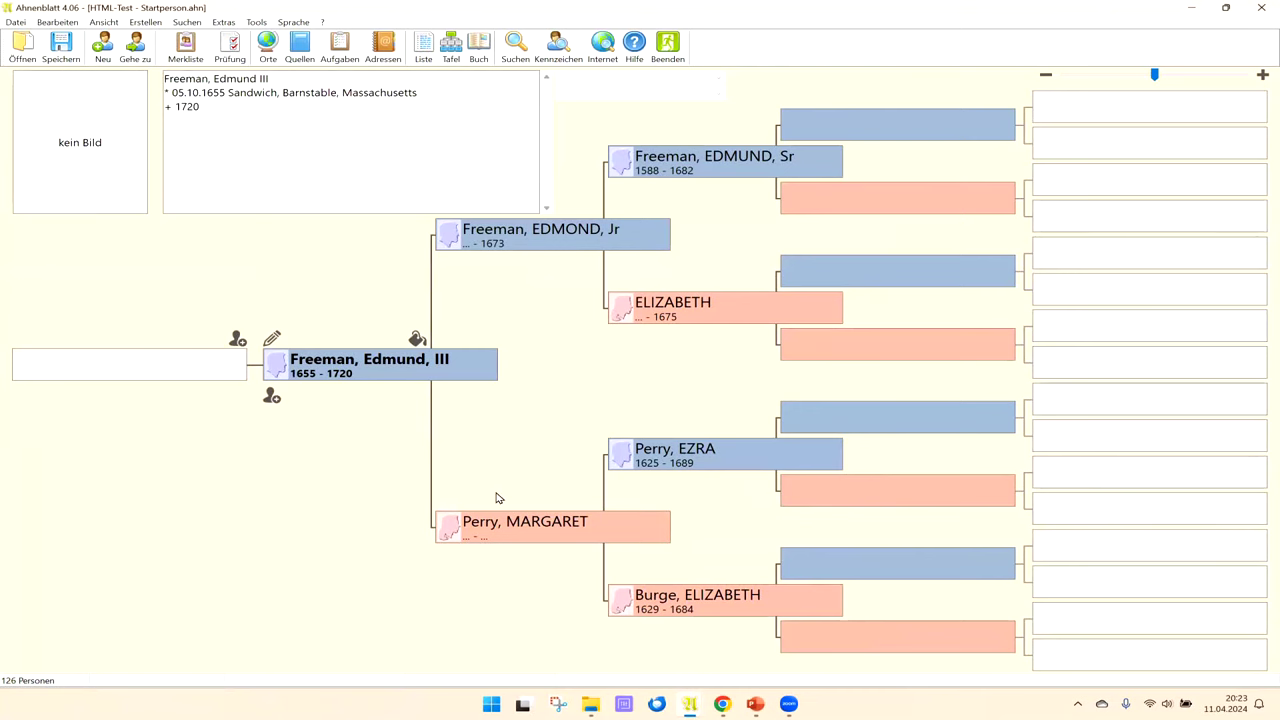
Step: Open the start person's record, examine the HTML tags in the notes and close the record
double_click(338, 366)
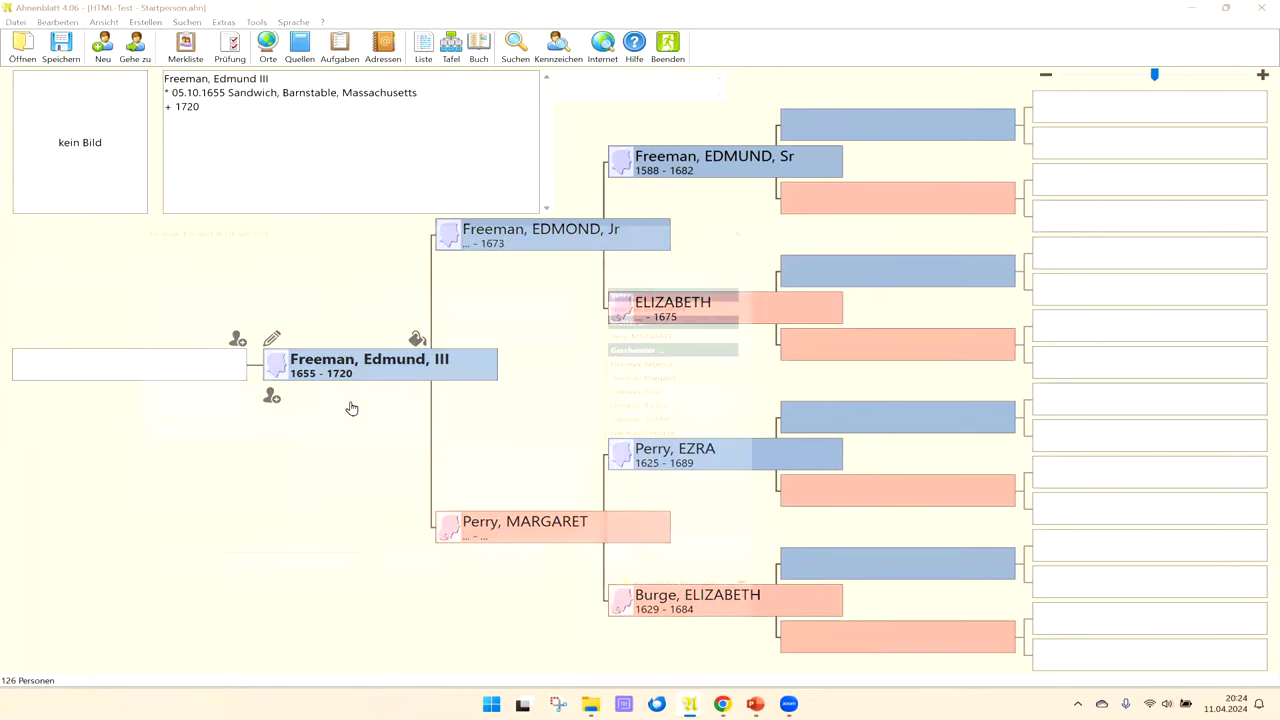
left_click_drag(406, 210, 548, 90)
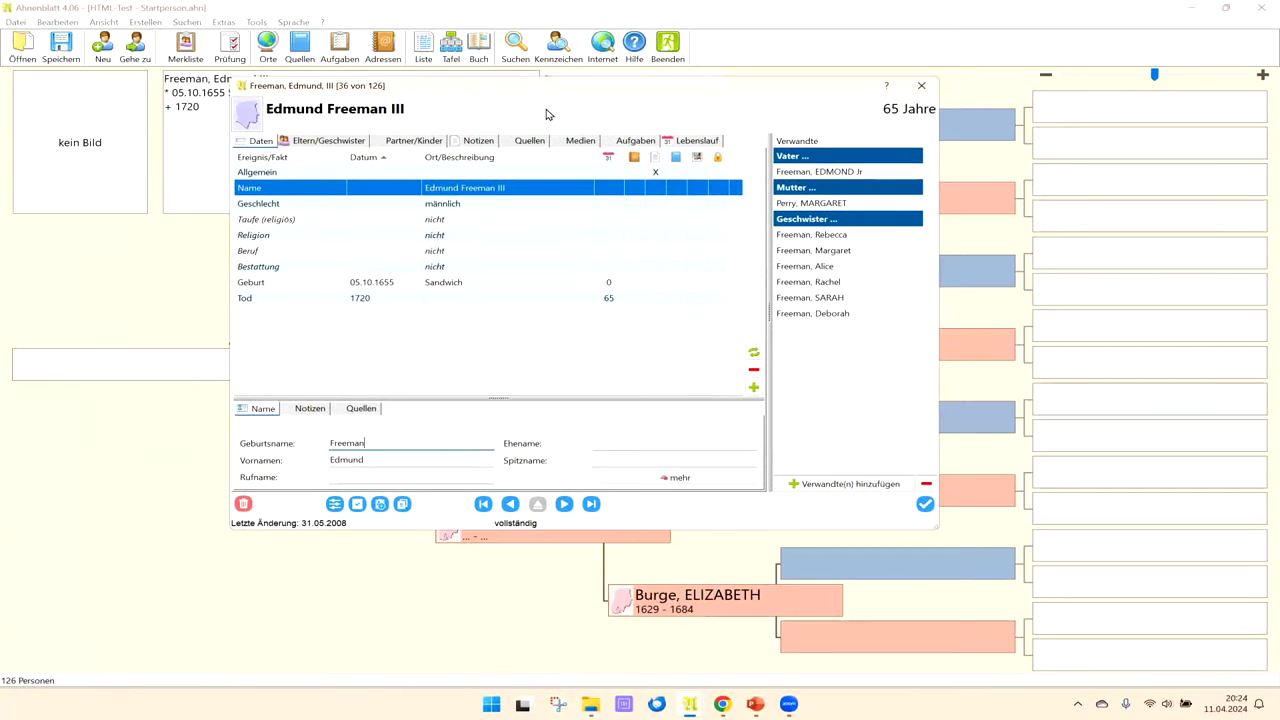
left_click(470, 141)
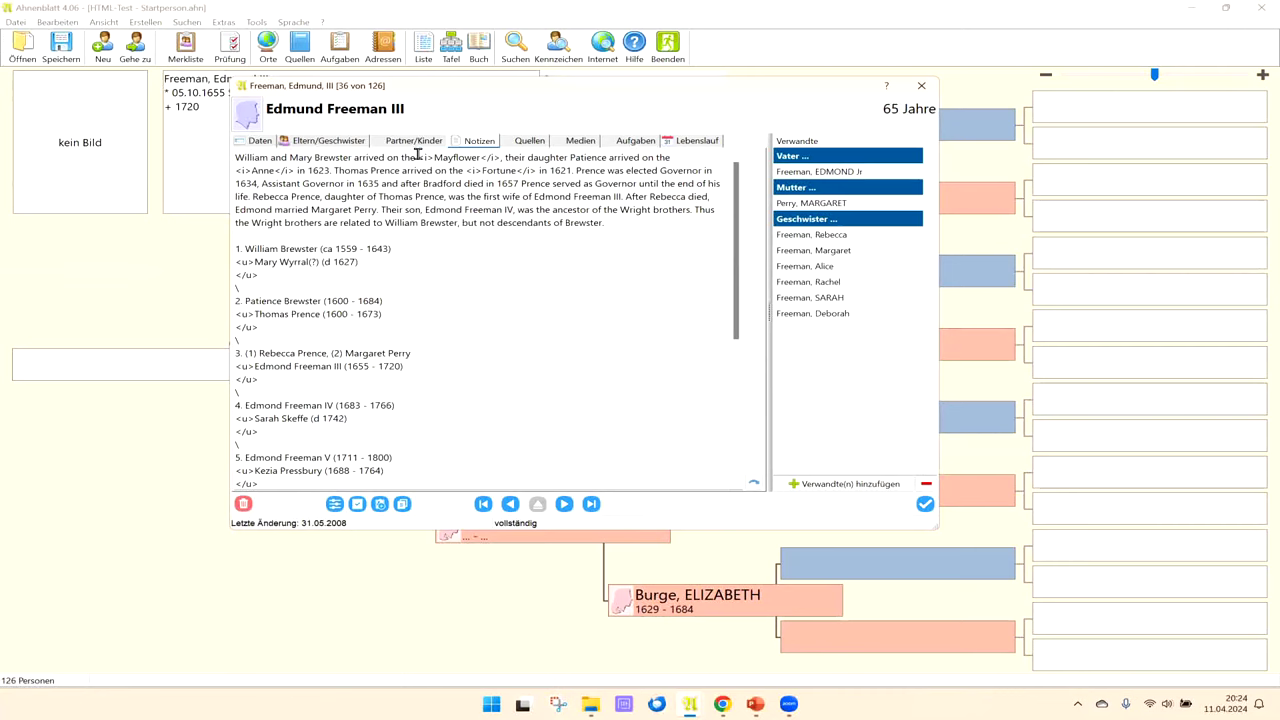
left_click_drag(416, 157, 436, 158)
left_click_drag(482, 158, 501, 158)
mouse_move(256, 263)
left_mouse_down()
mouse_move(226, 263)
mouse_move(249, 275)
mouse_move(235, 276)
left_mouse_up()
left_click(265, 276)
left_click_drag(237, 263, 247, 262)
left_click(360, 278)
left_click(930, 507)
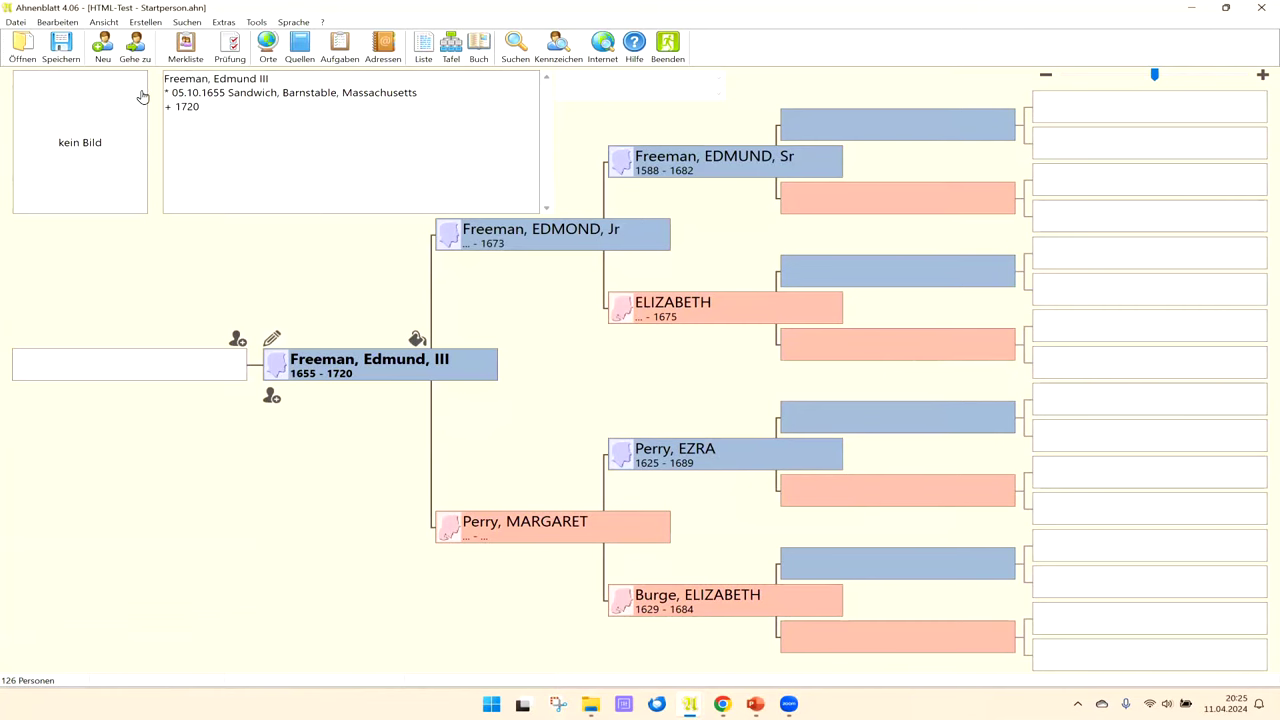
Step: Run the data correction with HTML control character removal enabled and leading/trailing space removal disabled
left_click(47, 24)
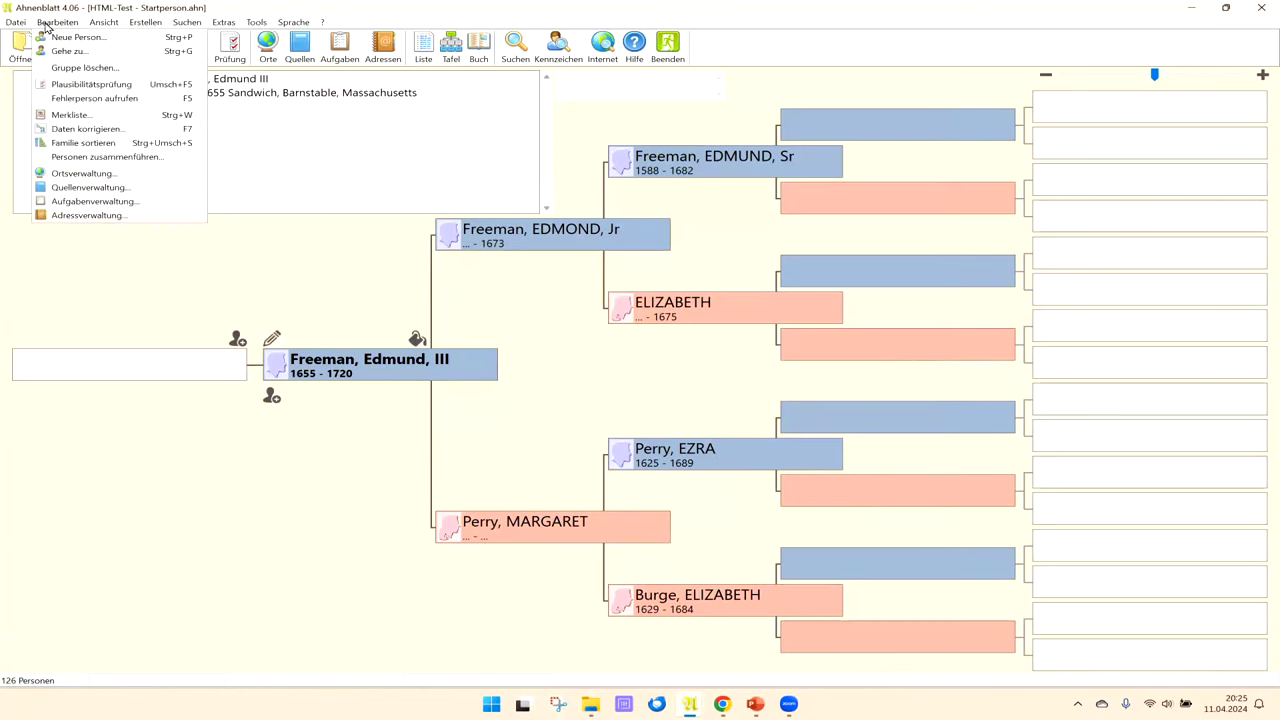
left_click(116, 131)
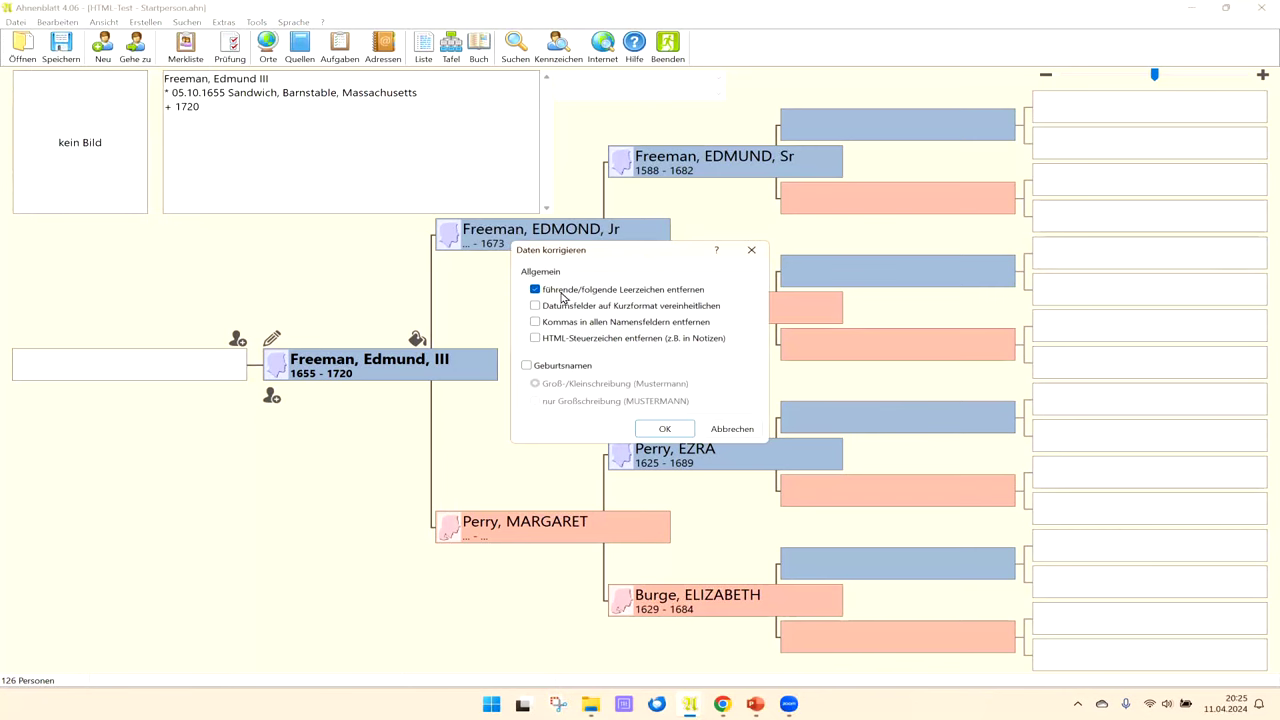
left_click(536, 340)
left_click(535, 291)
left_click(664, 429)
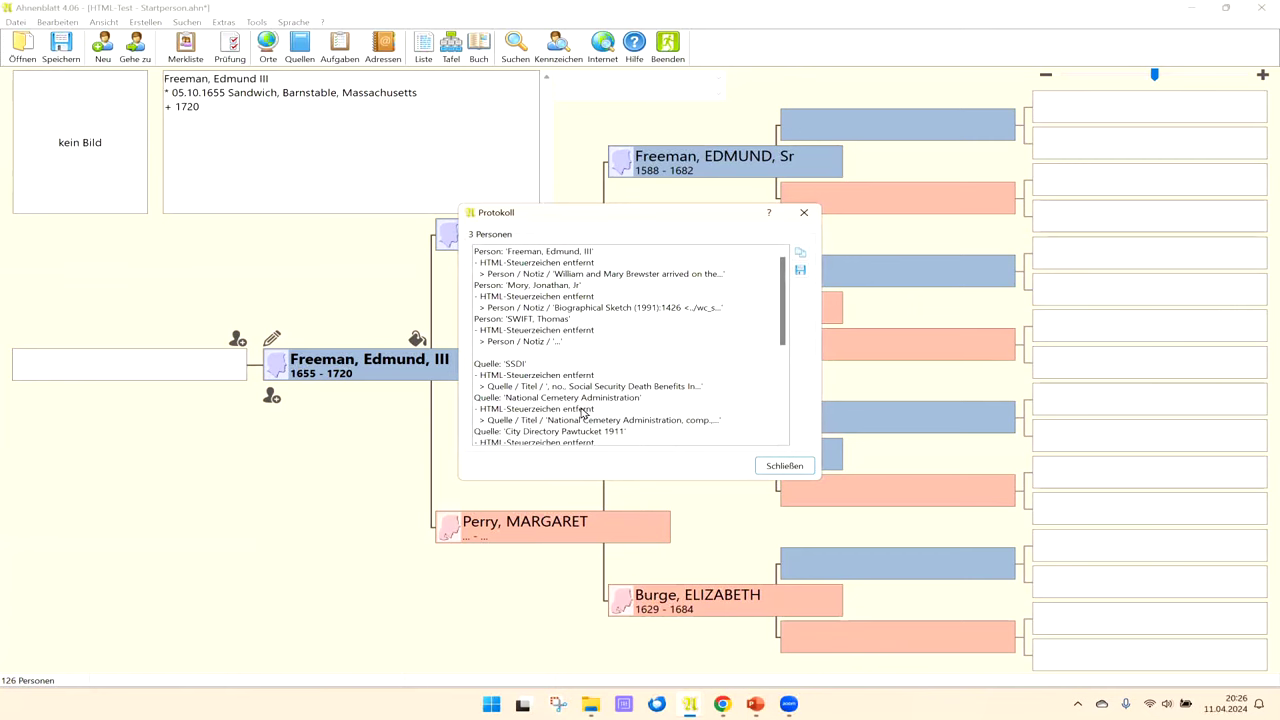
Step: Review the correction log for the changed persons and sources, and close it
mouse_move(785, 300)
left_mouse_down()
mouse_move(792, 400)
mouse_move(790, 300)
left_mouse_up()
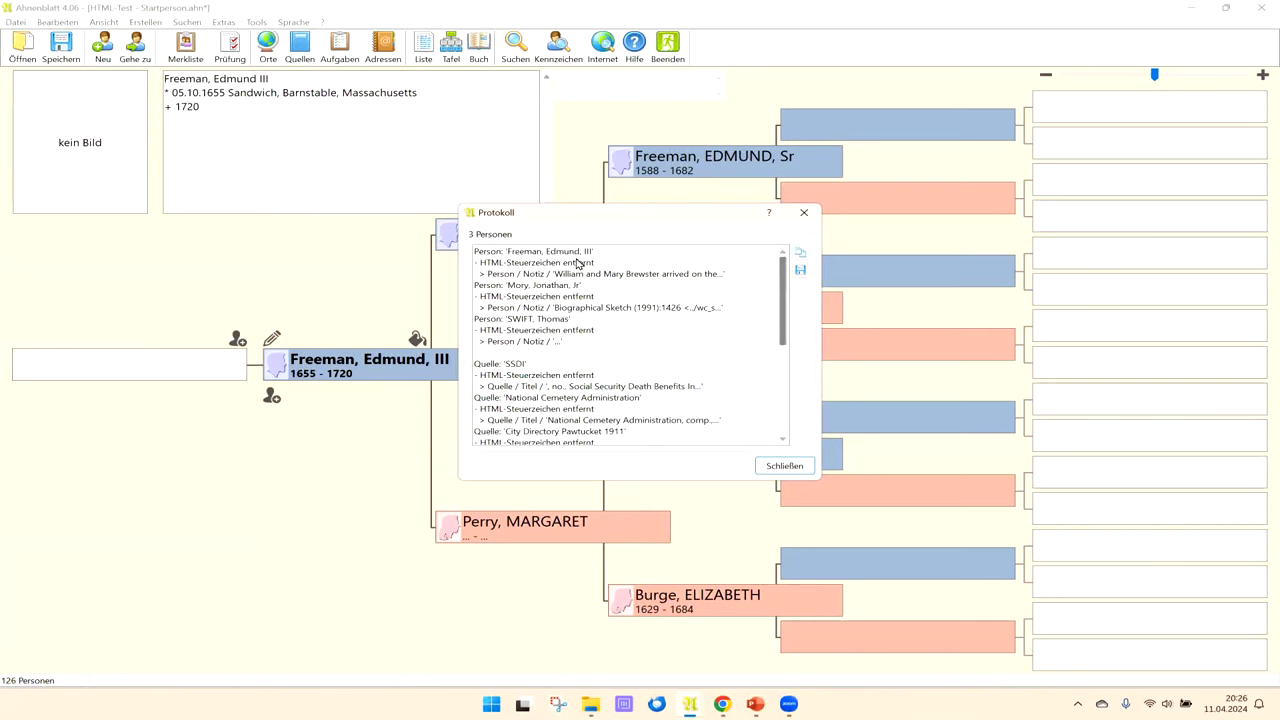
left_click(800, 257)
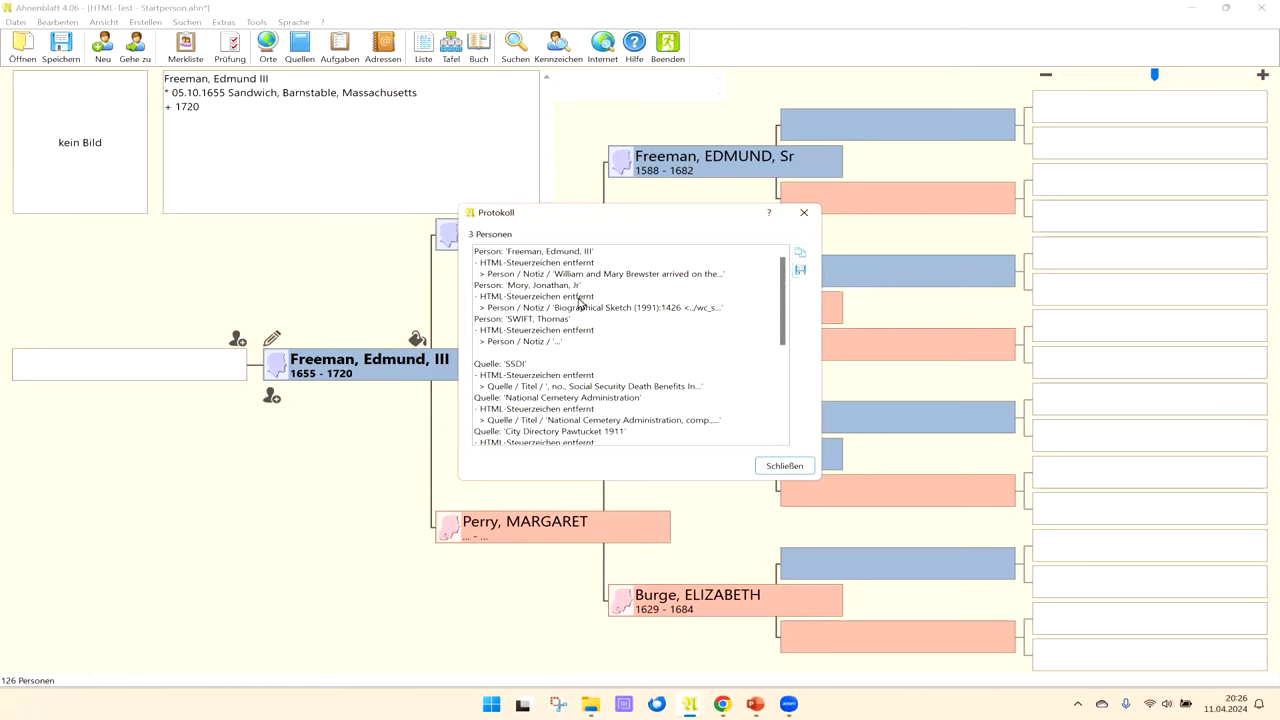
left_click(784, 466)
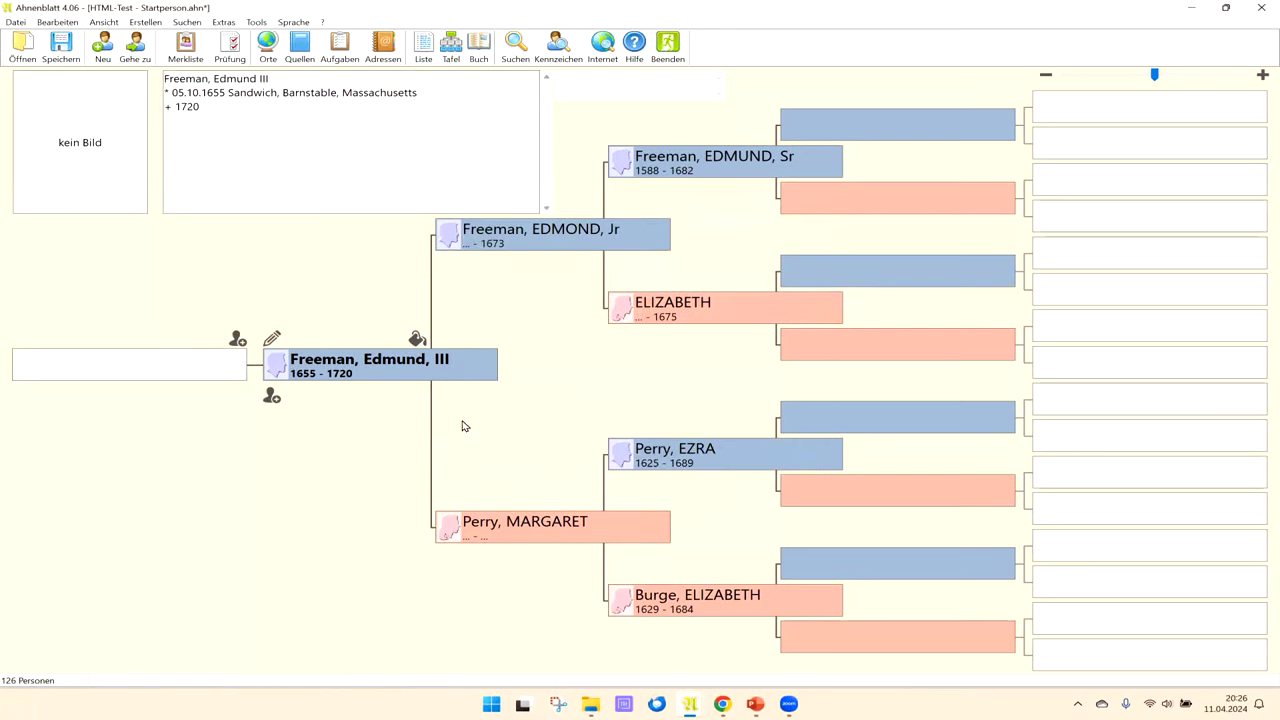
Step: Reopen the start person's notes, check the whole text for remaining HTML tags and close the record
double_click(356, 366)
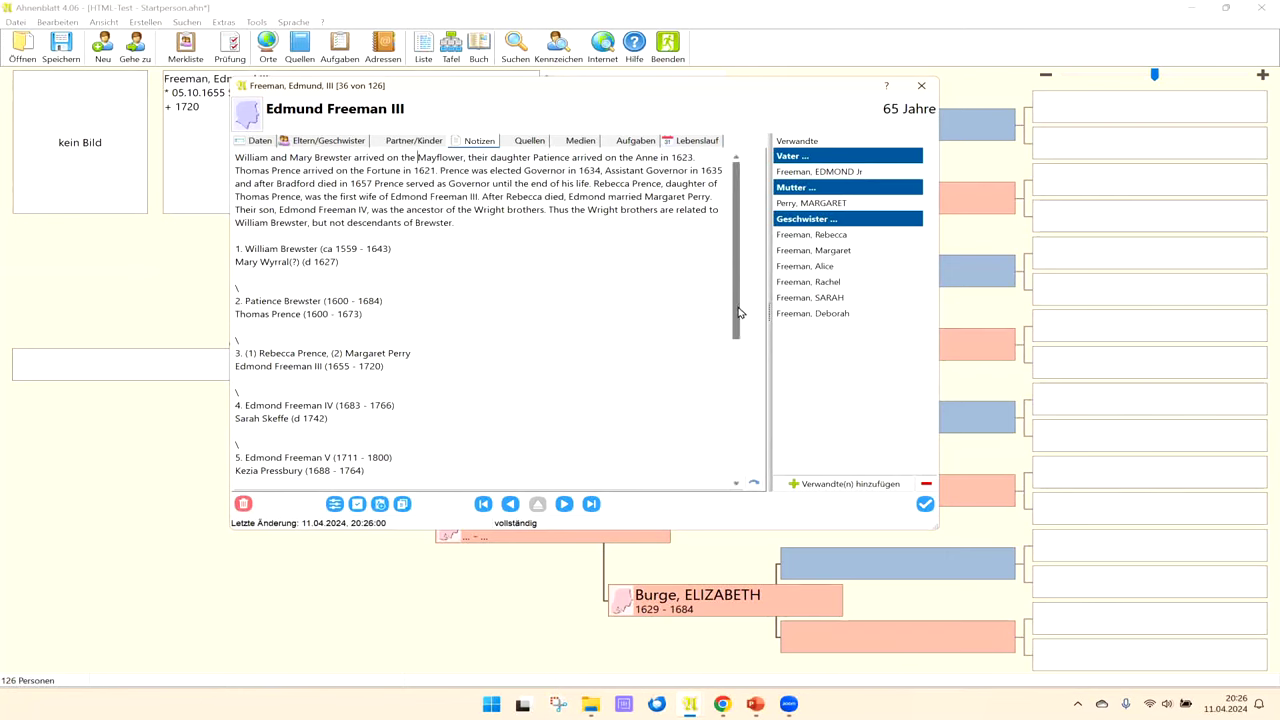
scroll(737, 335, "down", 5)
scroll(743, 358, "up", 2)
scroll(746, 345, "up", 4)
scroll(750, 370, "down", 5)
scroll(750, 385, "up", 4)
scroll(750, 377, "down", 2)
scroll(751, 370, "down", 1)
scroll(751, 355, "up", 1)
scroll(746, 300, "up", 2)
scroll(740, 328, "down", 1)
scroll(740, 328, "down", 3)
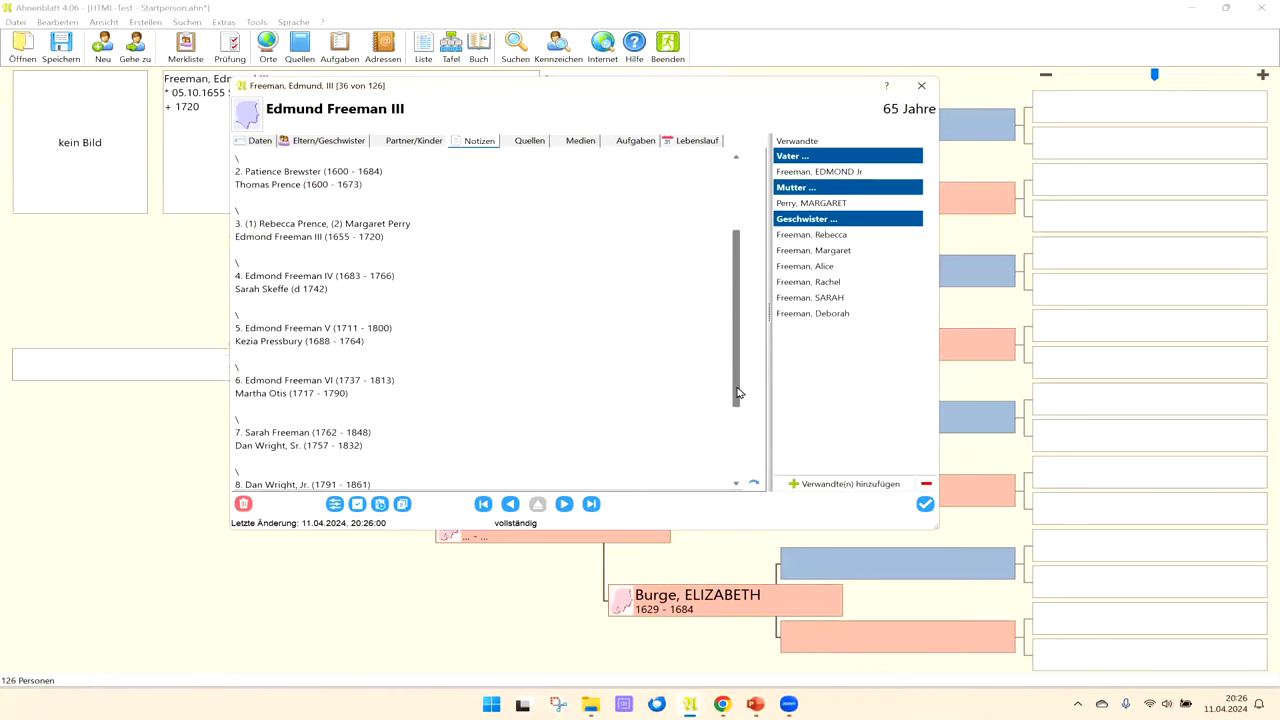
scroll(738, 390, "up", 4)
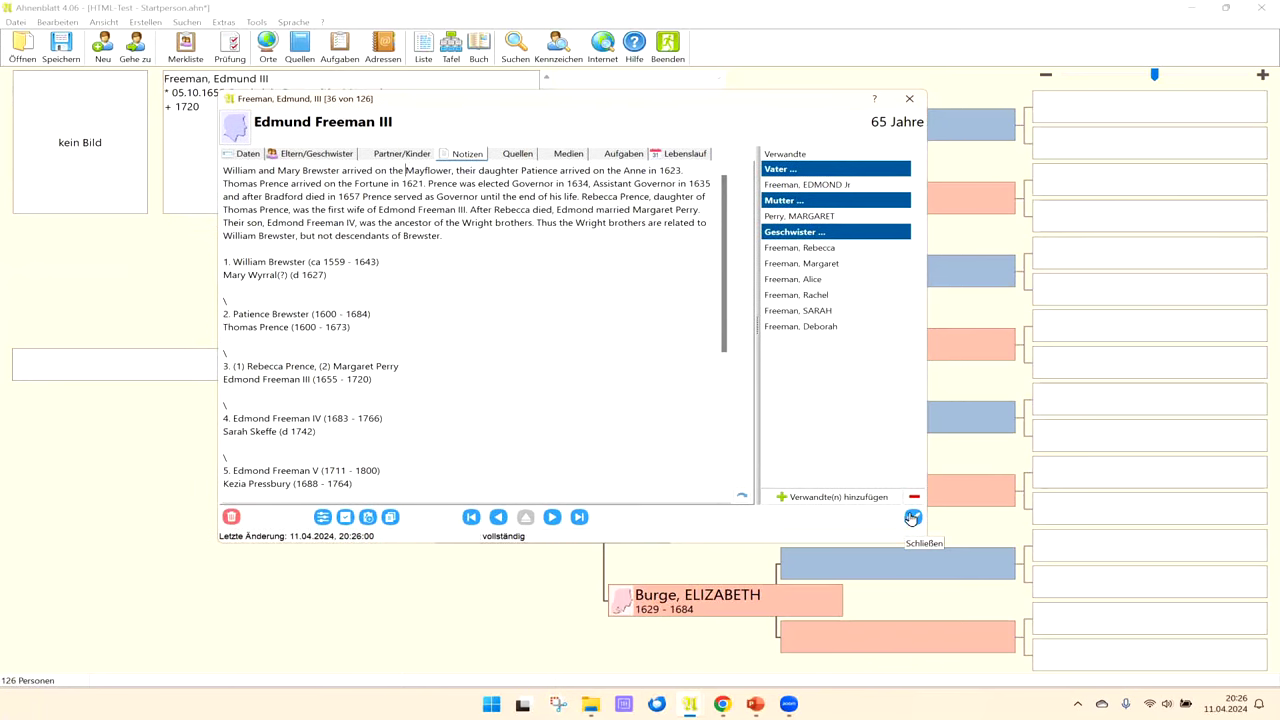
left_click(913, 516)
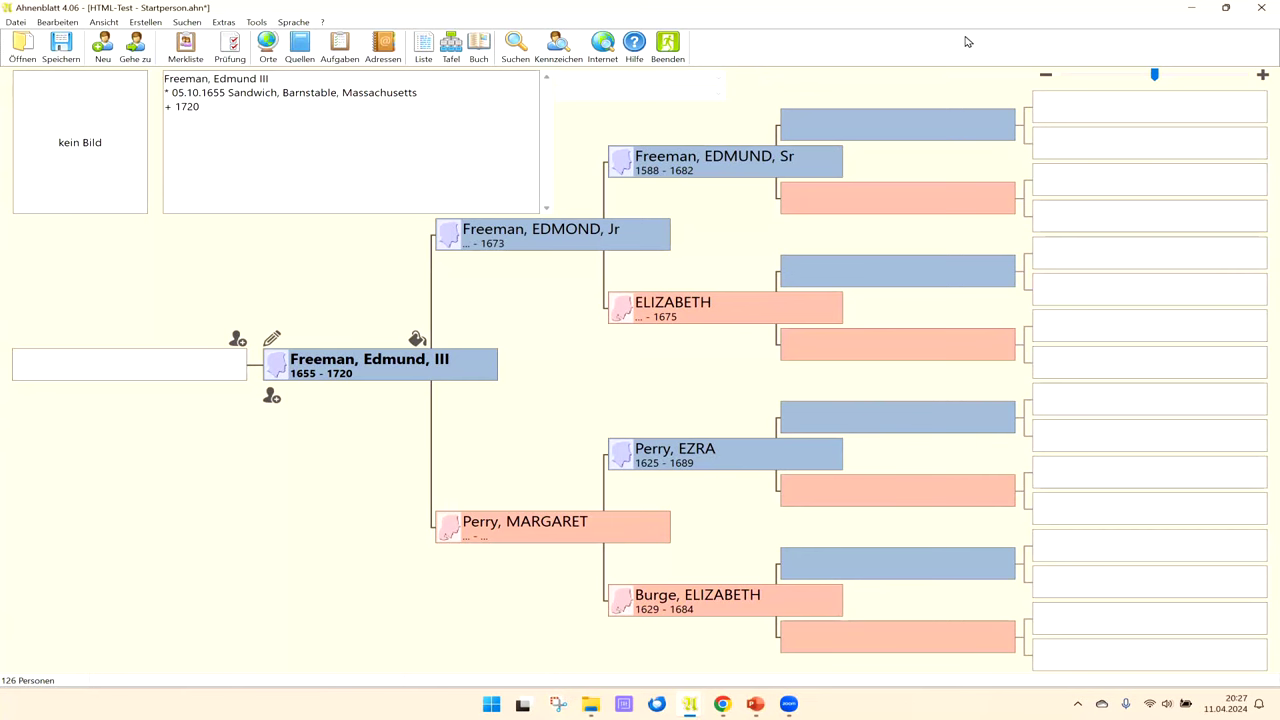
Step: Customize the toolbar to include the Korrigieren and Sortieren symbols
right_click(893, 48)
left_click(955, 86)
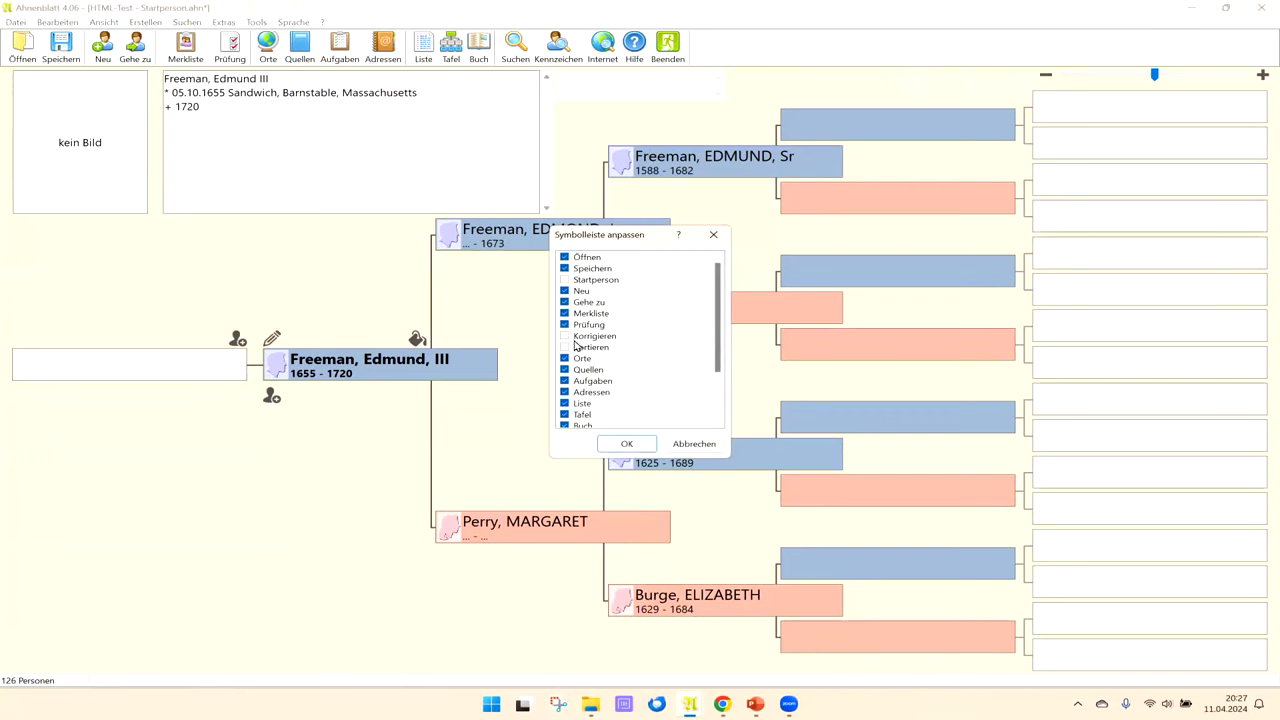
left_click(566, 337)
left_click(565, 348)
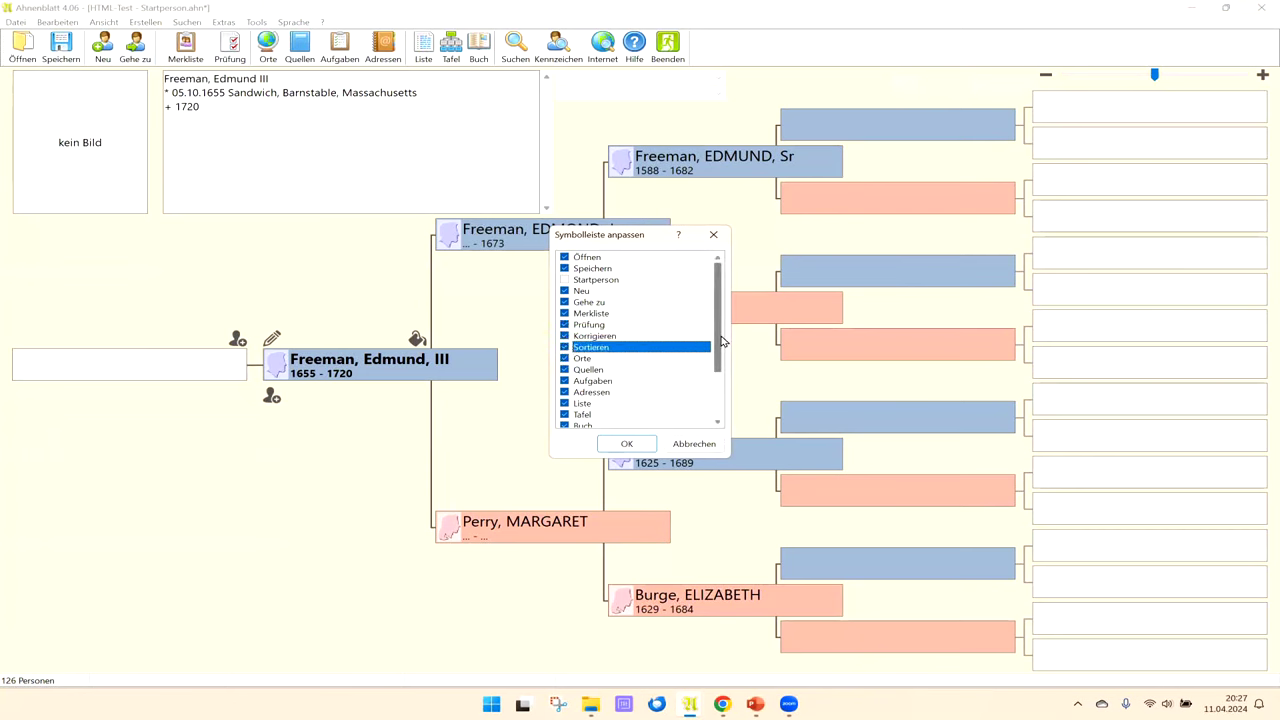
left_click_drag(719, 352, 728, 408)
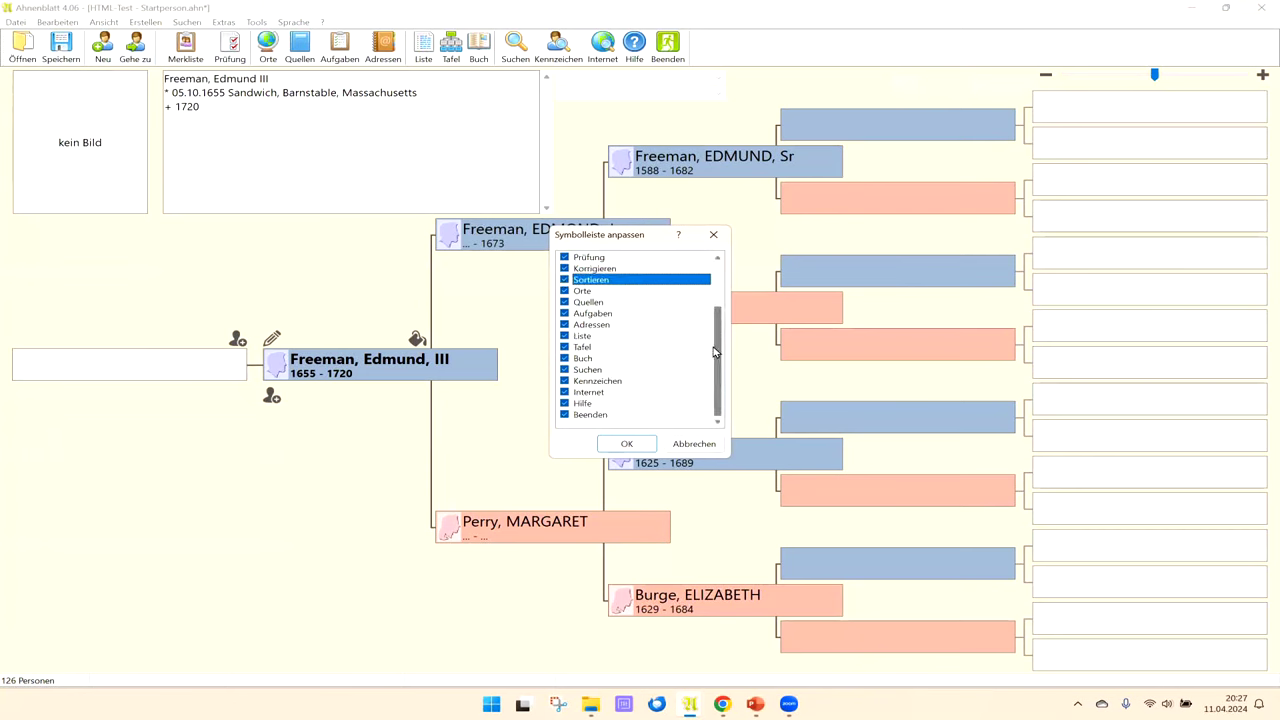
left_click_drag(719, 355, 718, 281)
left_click(626, 444)
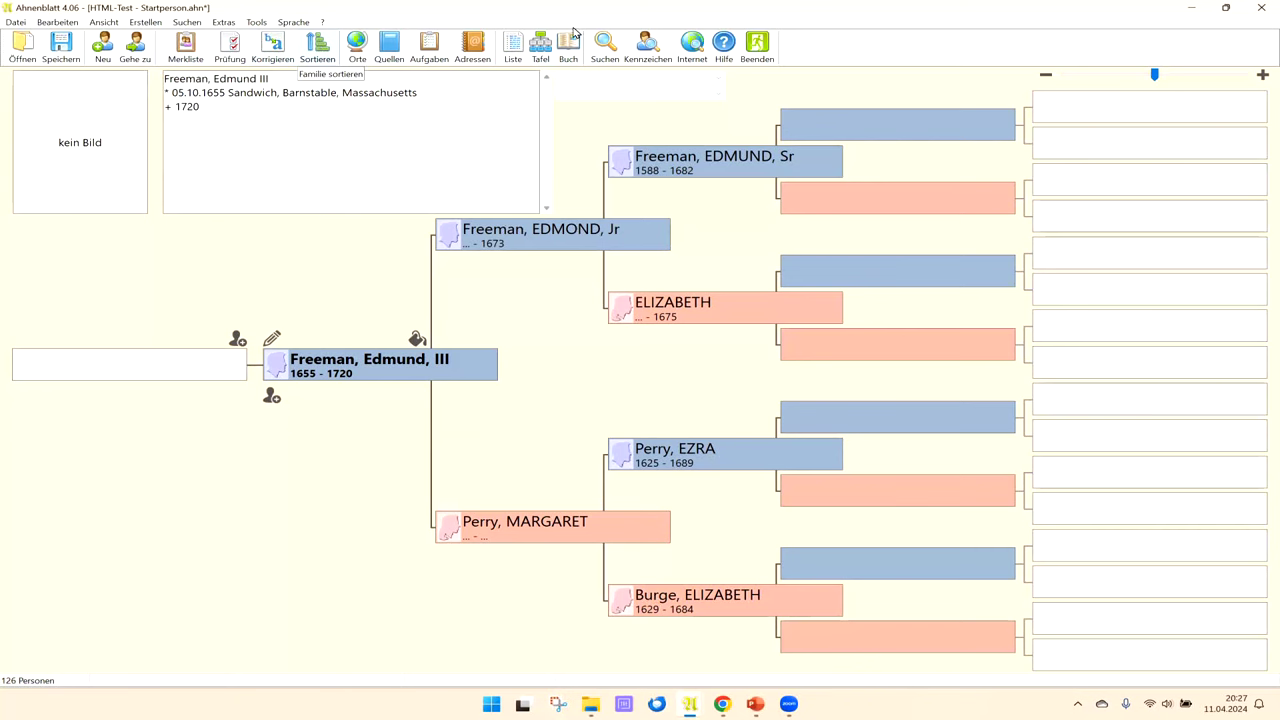
Step: Add the Startperson symbol to the toolbar
right_click(840, 53)
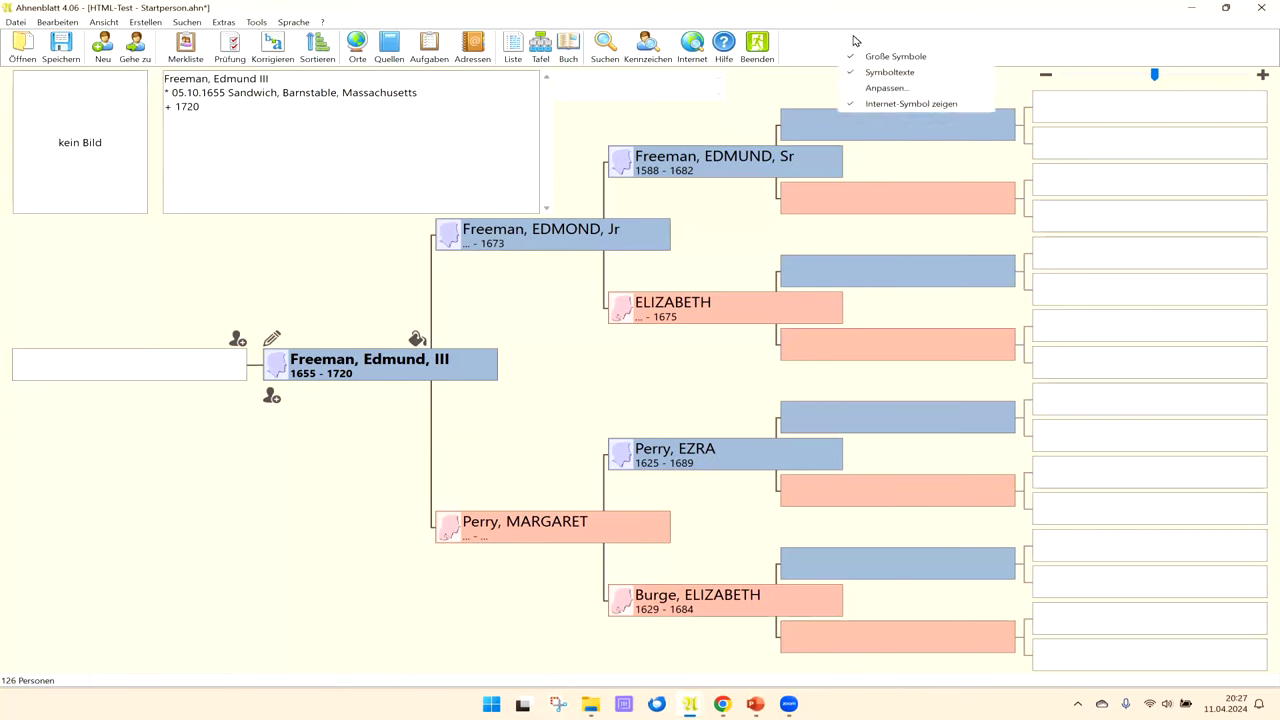
left_click(886, 90)
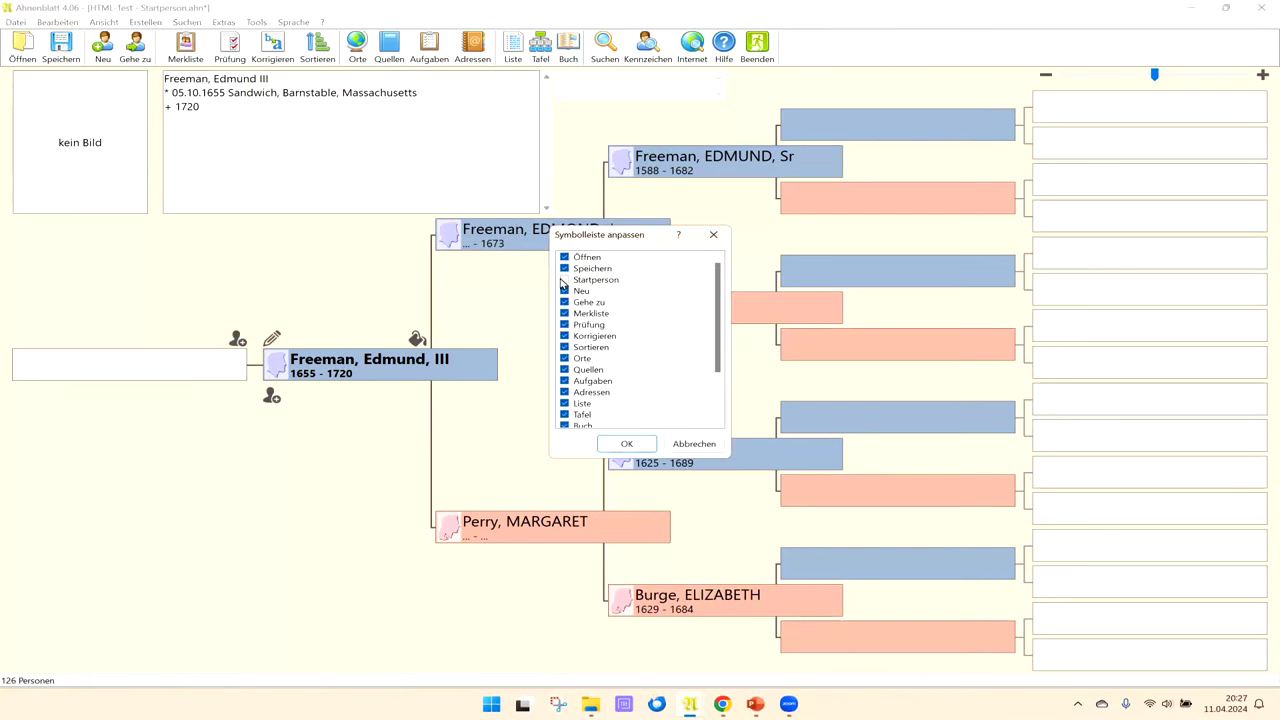
left_click(565, 281)
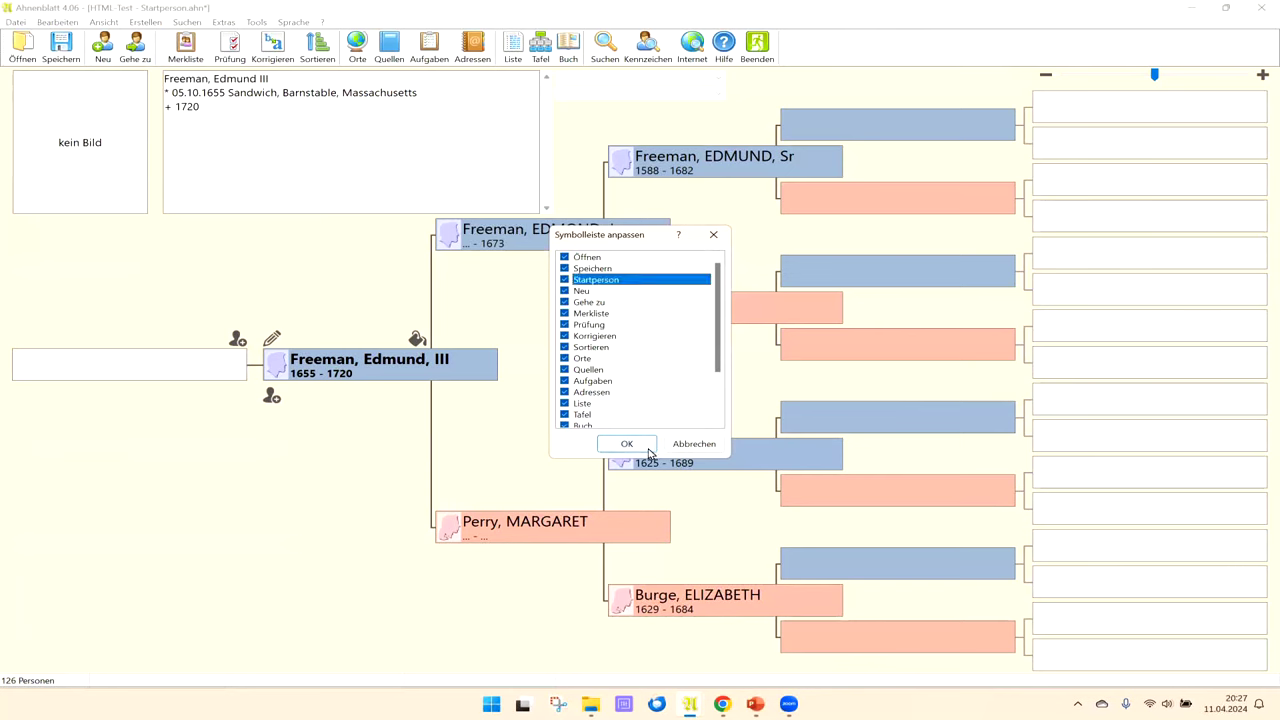
left_click(627, 444)
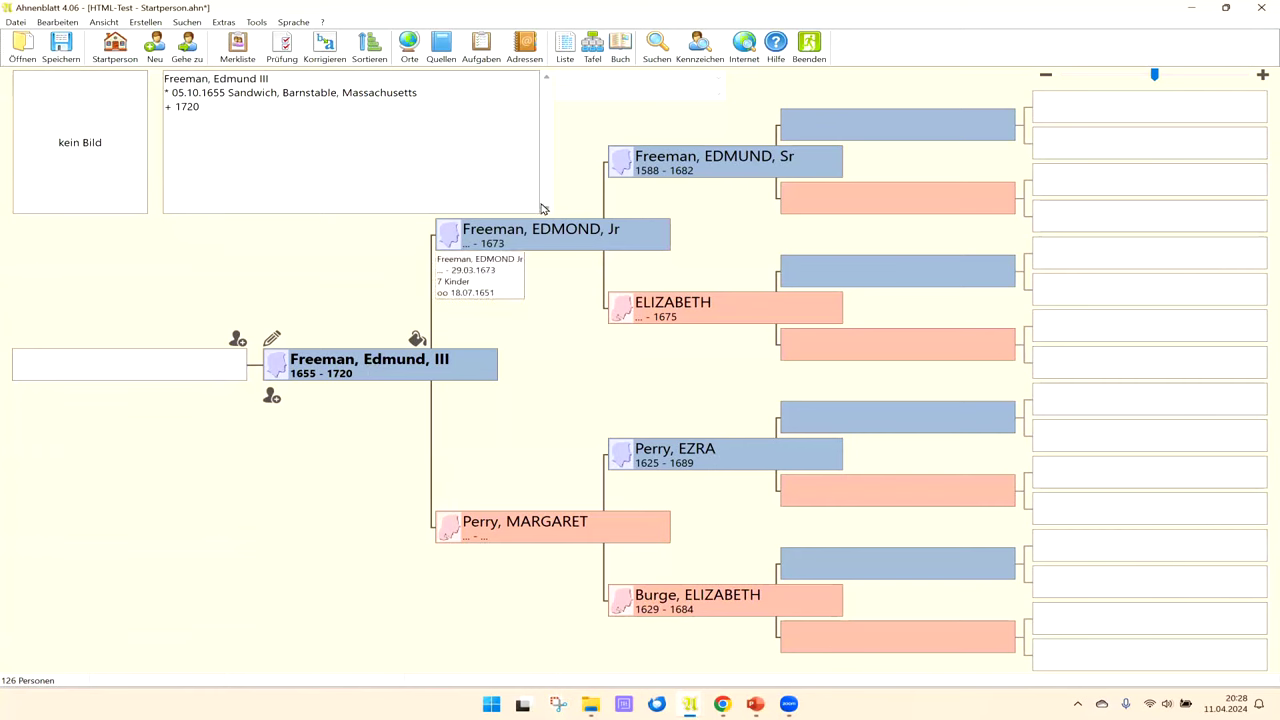
Step: Set surnames to always display in capital letters in the name display options, and open the start person's record to check the result
mouse_move(508, 232)
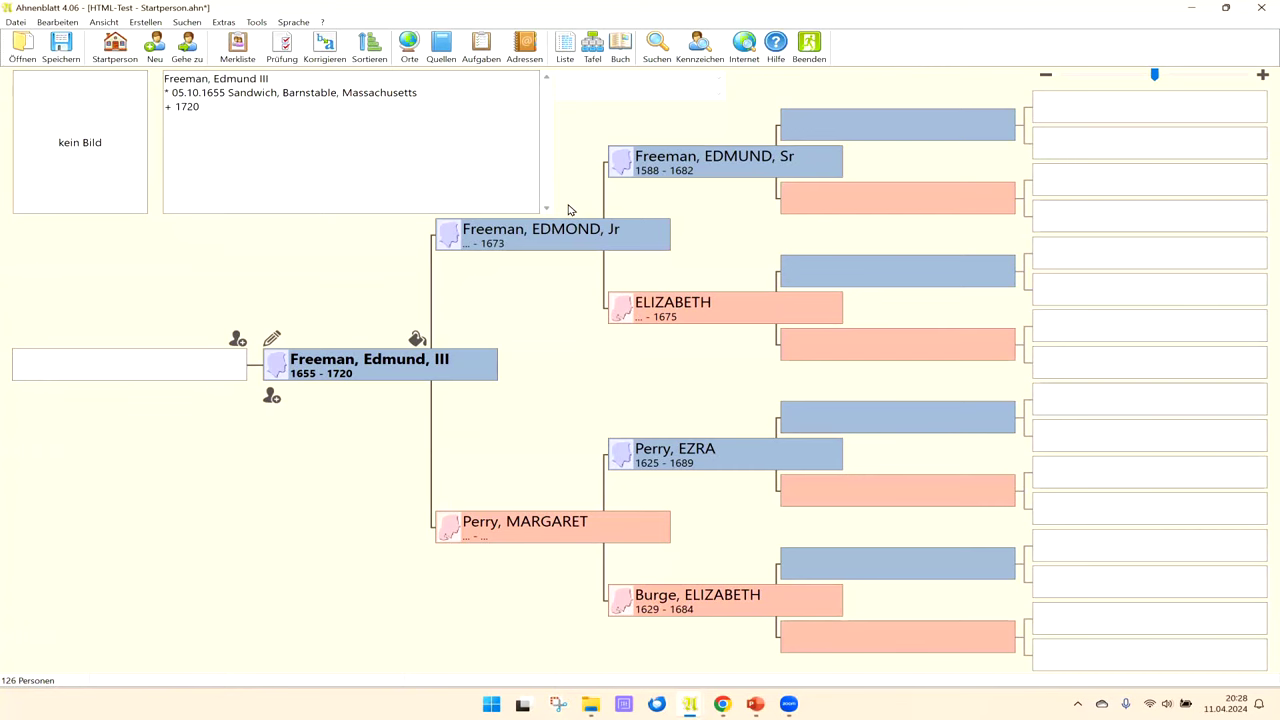
mouse_move(548, 235)
left_click(224, 24)
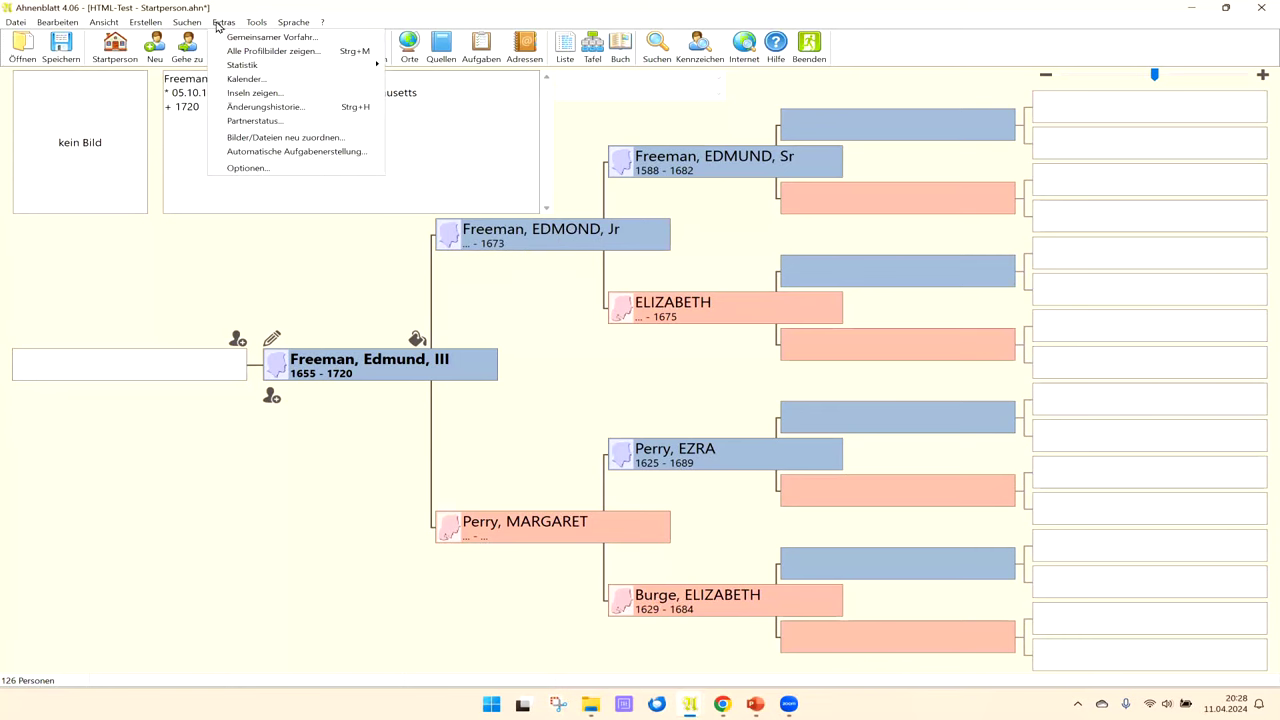
left_click(241, 169)
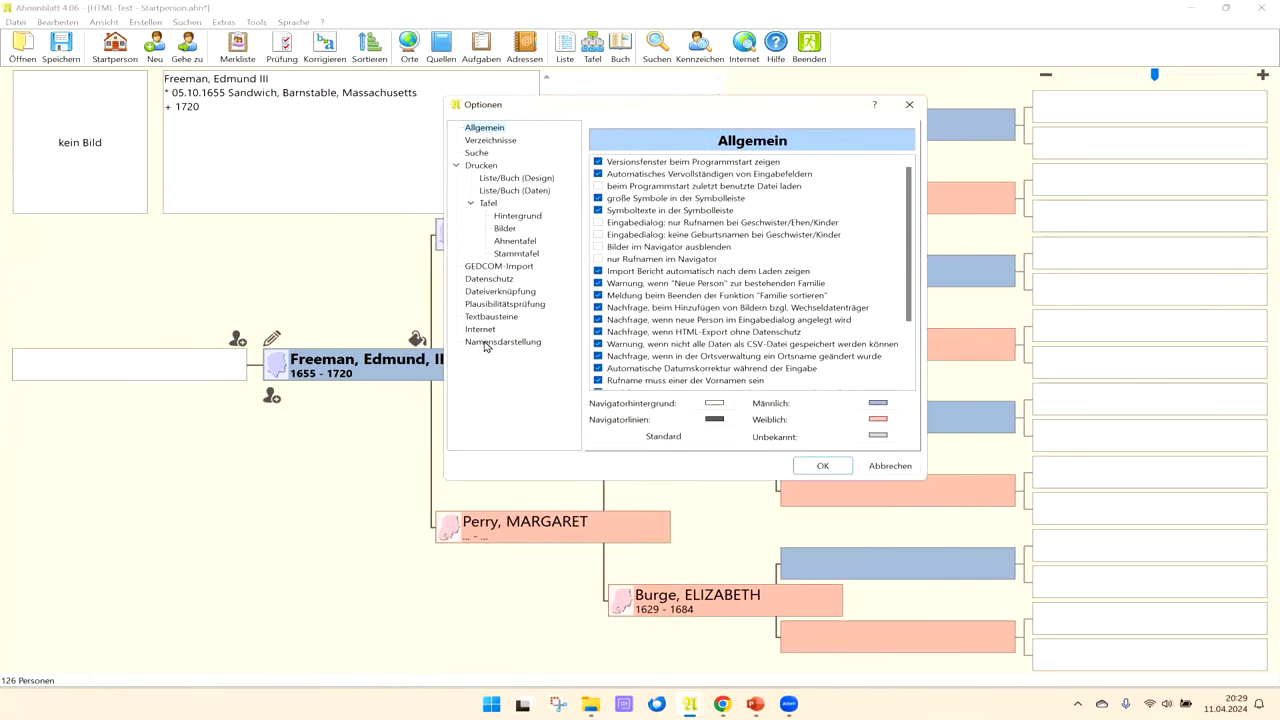
left_click(490, 343)
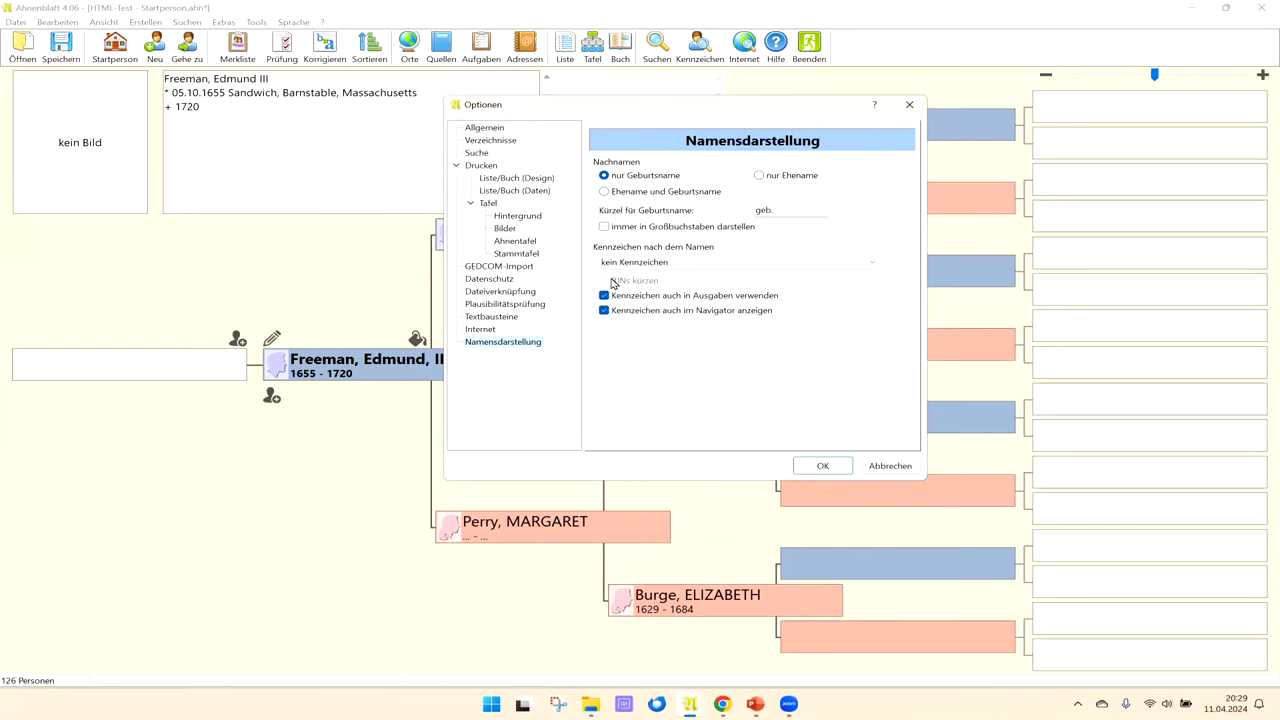
left_click(604, 227)
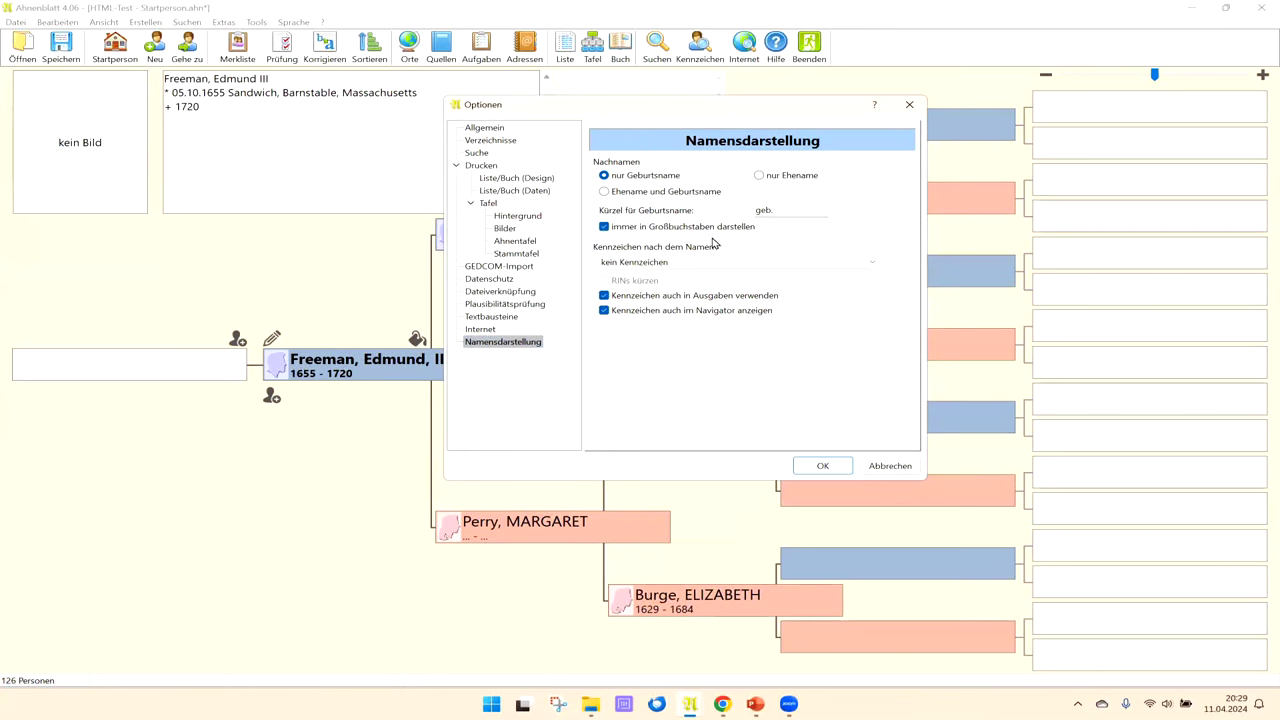
left_click(823, 467)
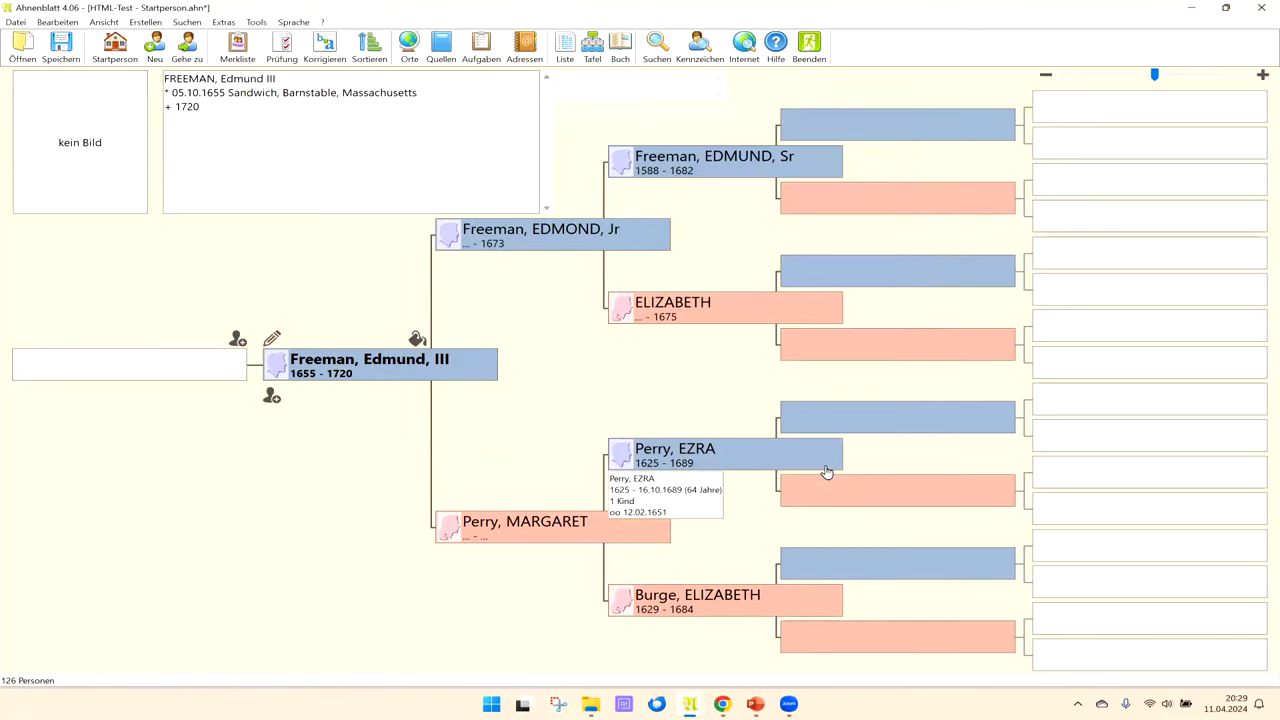
double_click(311, 369)
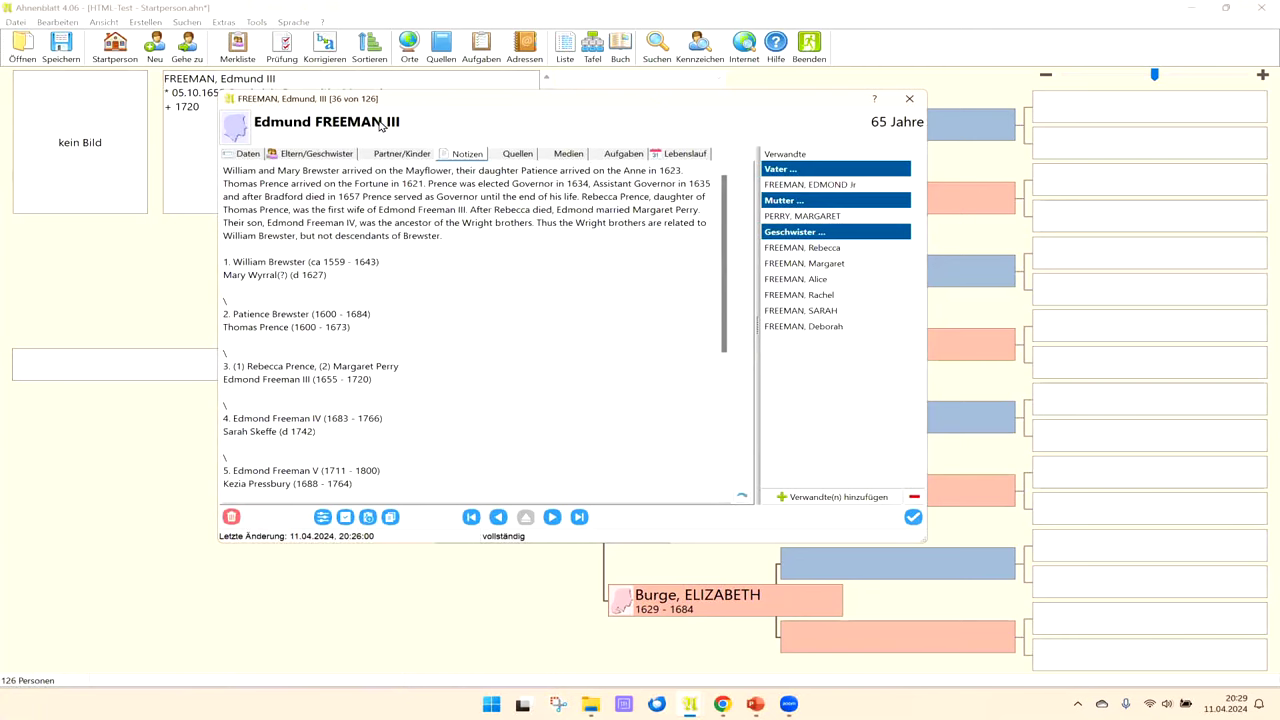
Step: Check how the birth surname is stored in the start person's name data, and close the record
left_click(250, 155)
left_click_drag(354, 456, 308, 453)
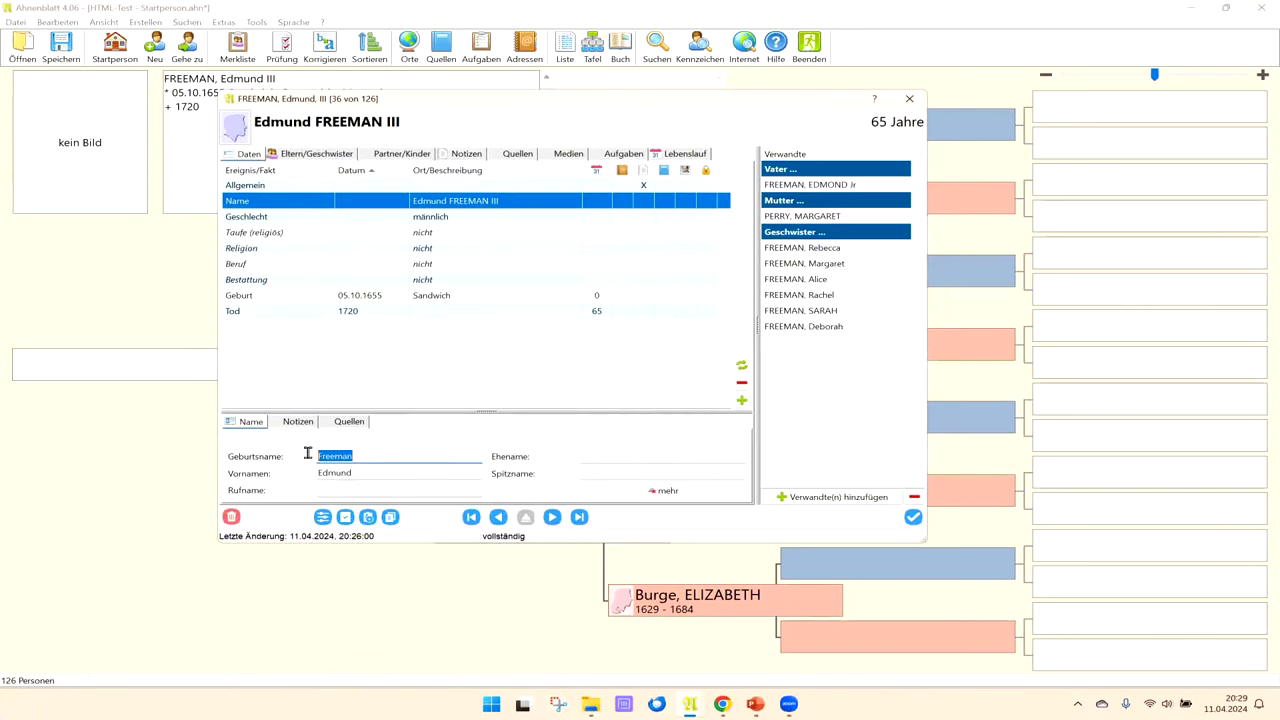
left_click(912, 519)
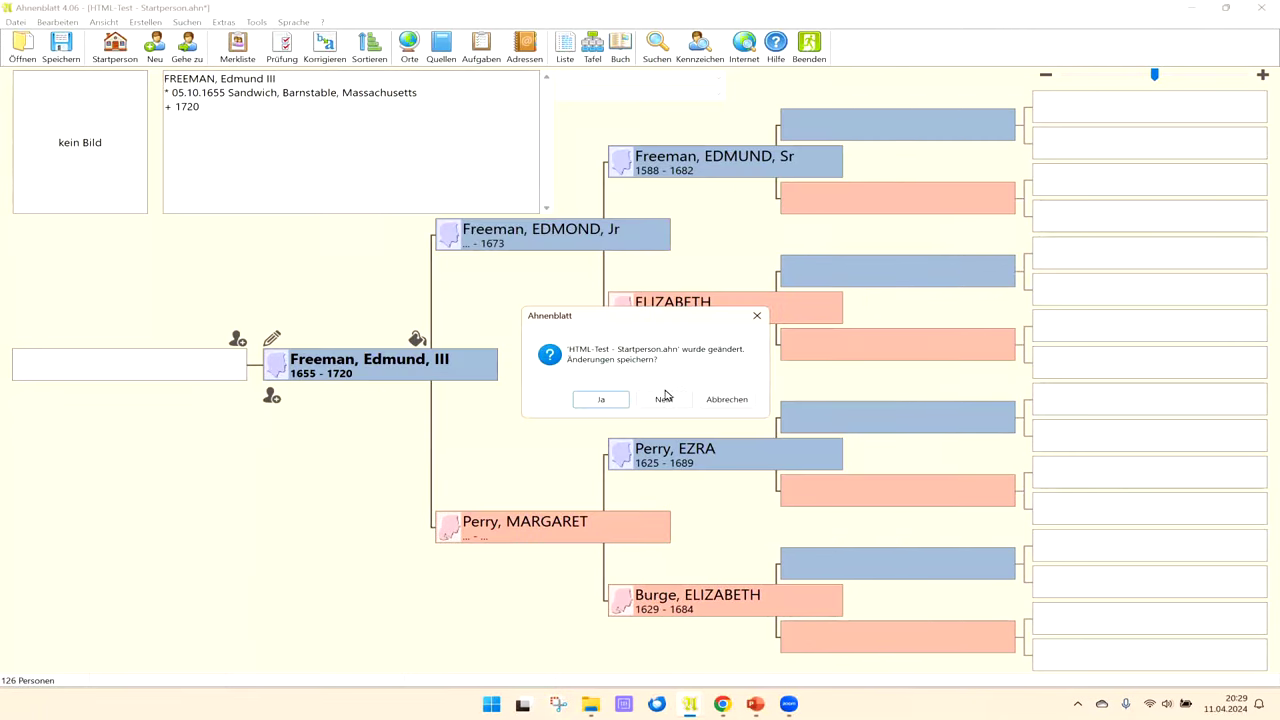
Step: Reload HTML-Test - Startperson.ahn without saving the changes, and check the surname in the start person's record
left_click(664, 399)
left_click(757, 377)
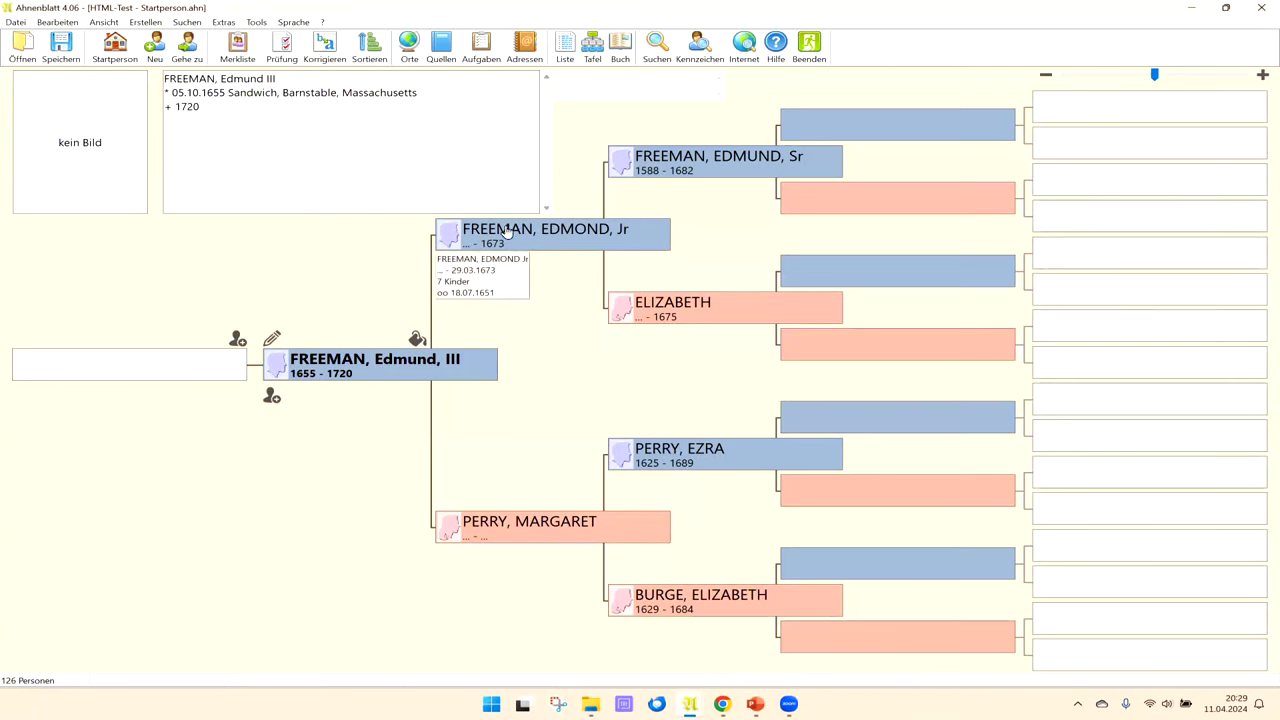
double_click(352, 372)
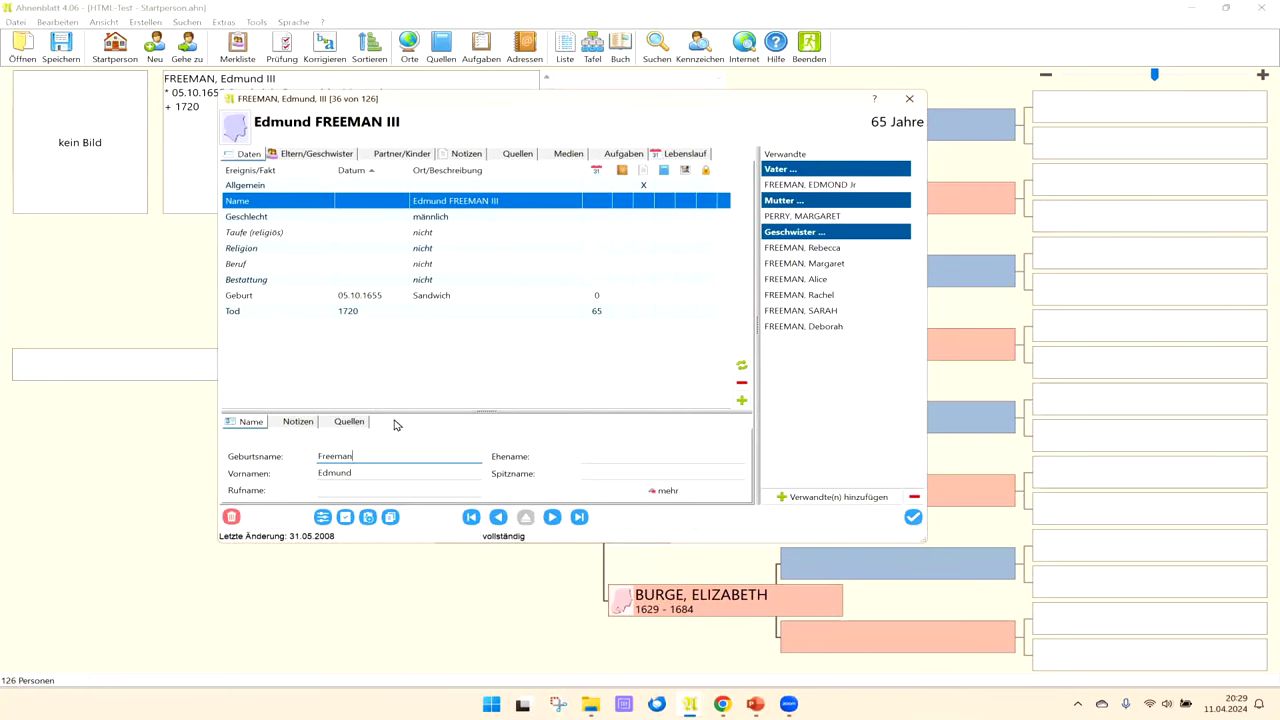
left_click_drag(585, 114, 779, 163)
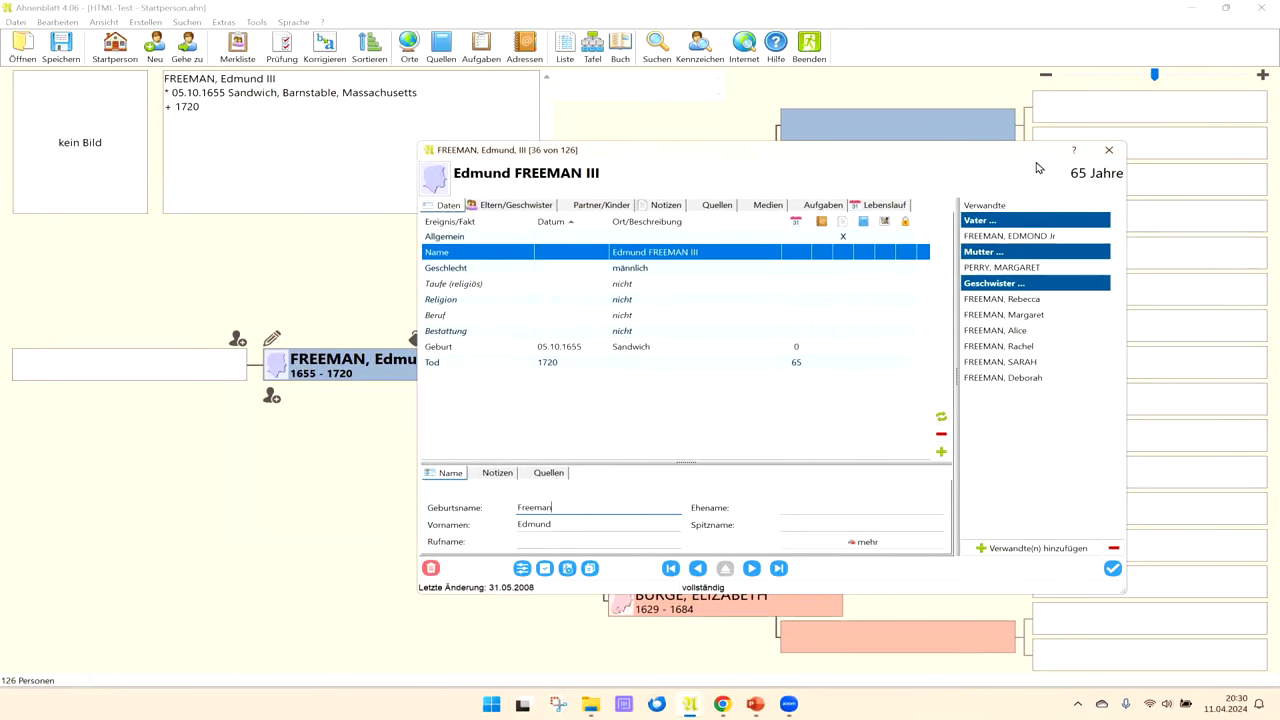
left_click(1107, 150)
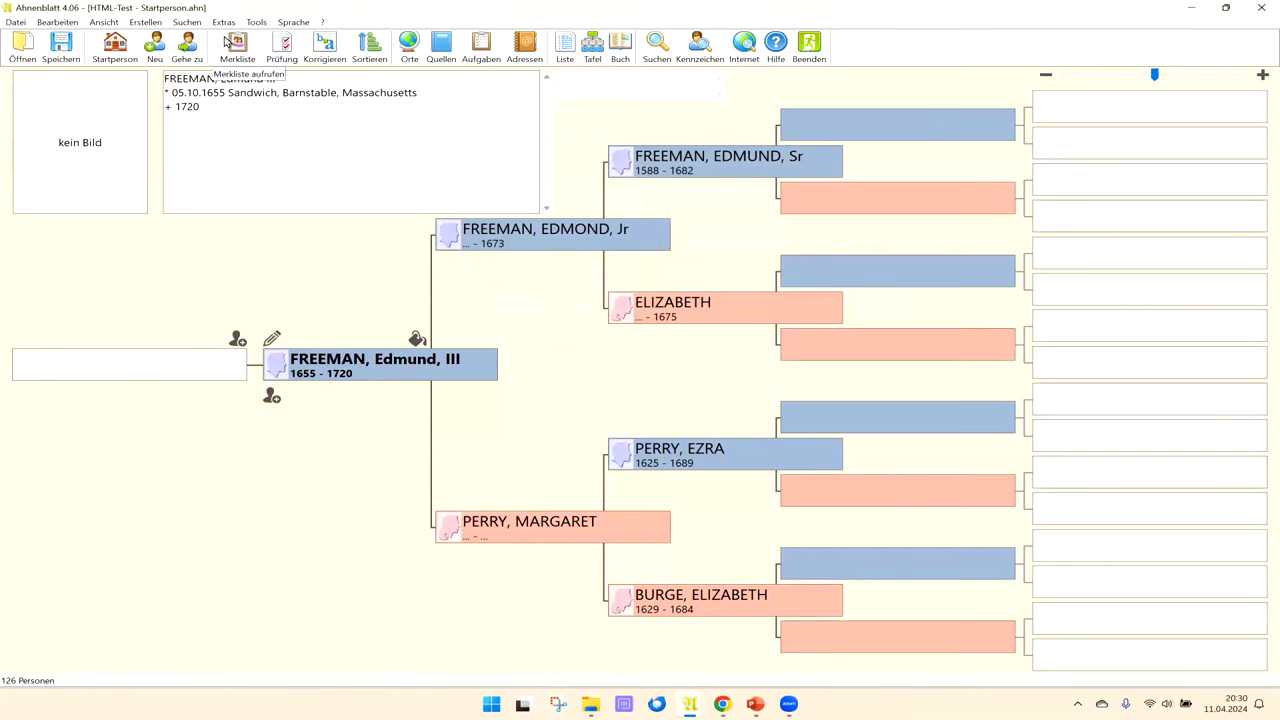
Step: Open Beispiel3.ahn, and view the start person's record to compare how the surname is displayed and stored
left_click(15, 22)
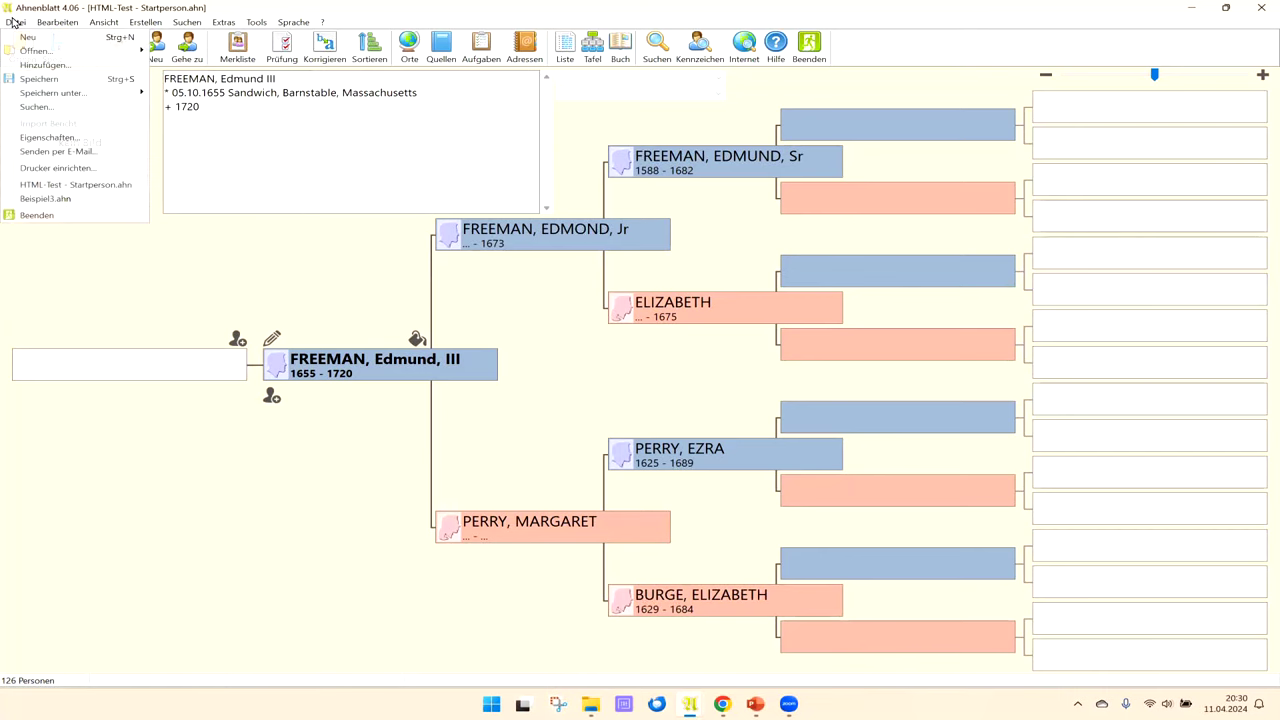
left_click(35, 200)
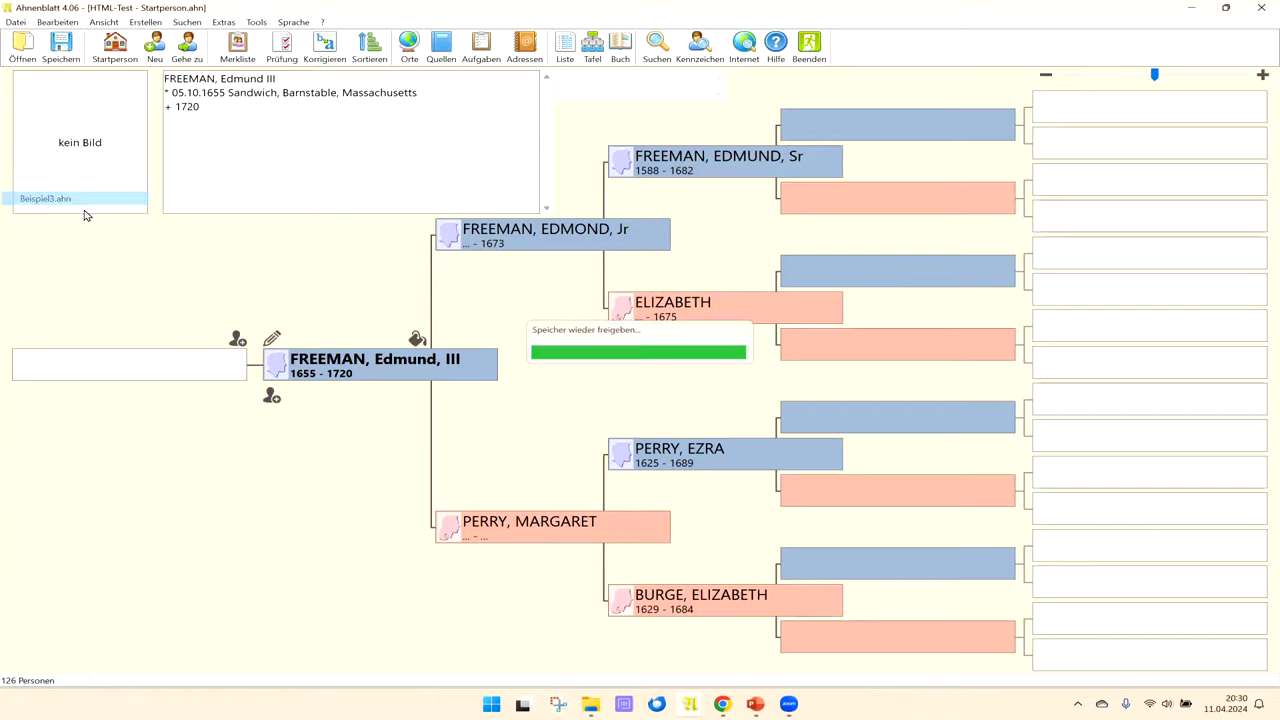
left_click(765, 380)
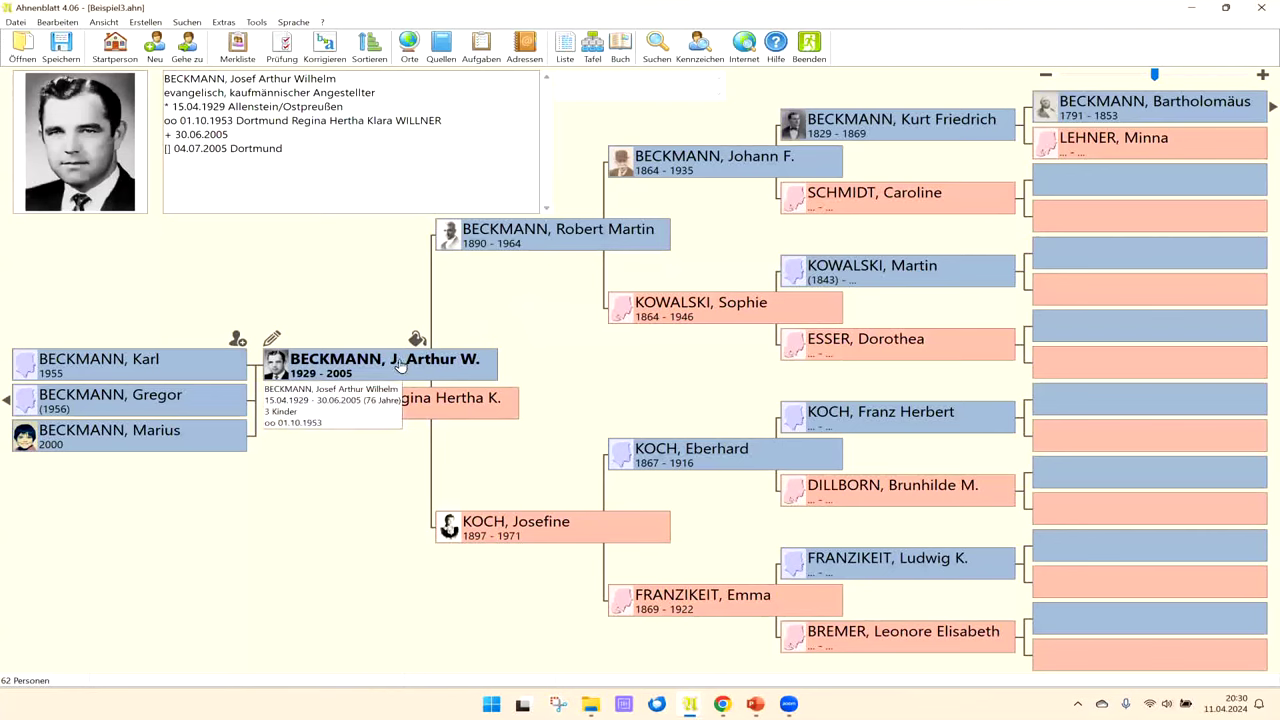
double_click(333, 366)
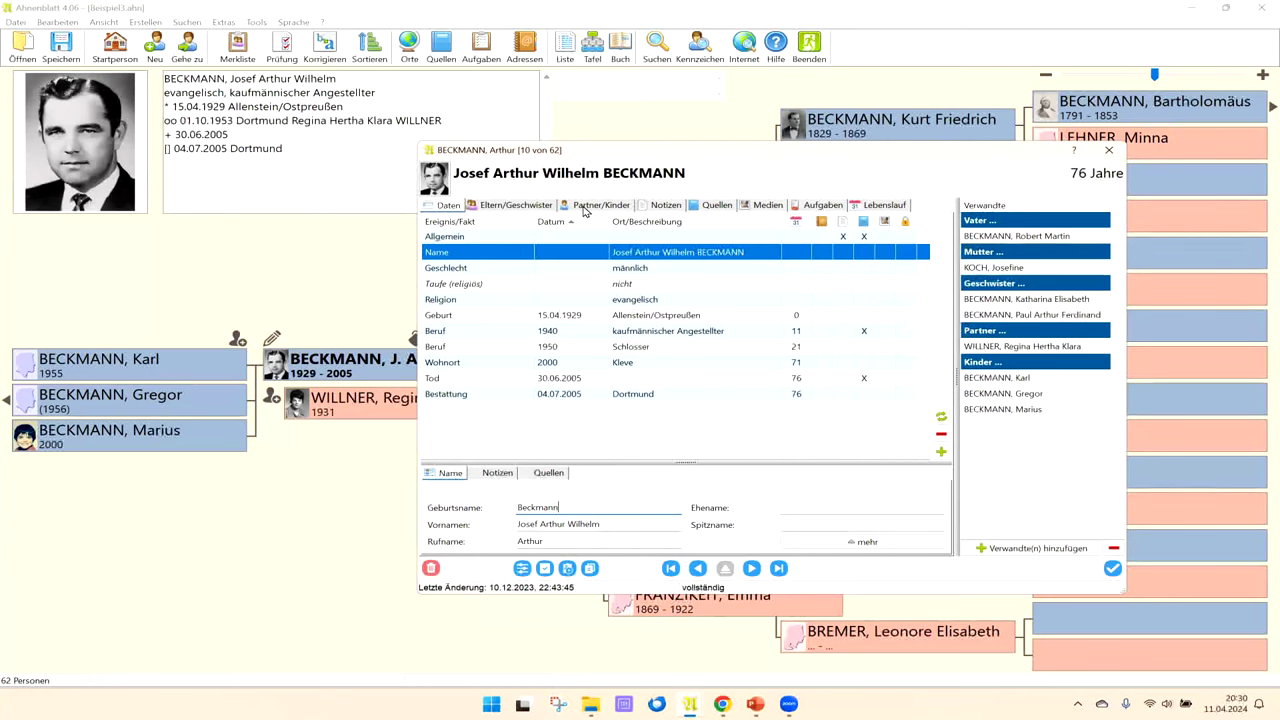
left_click(1110, 152)
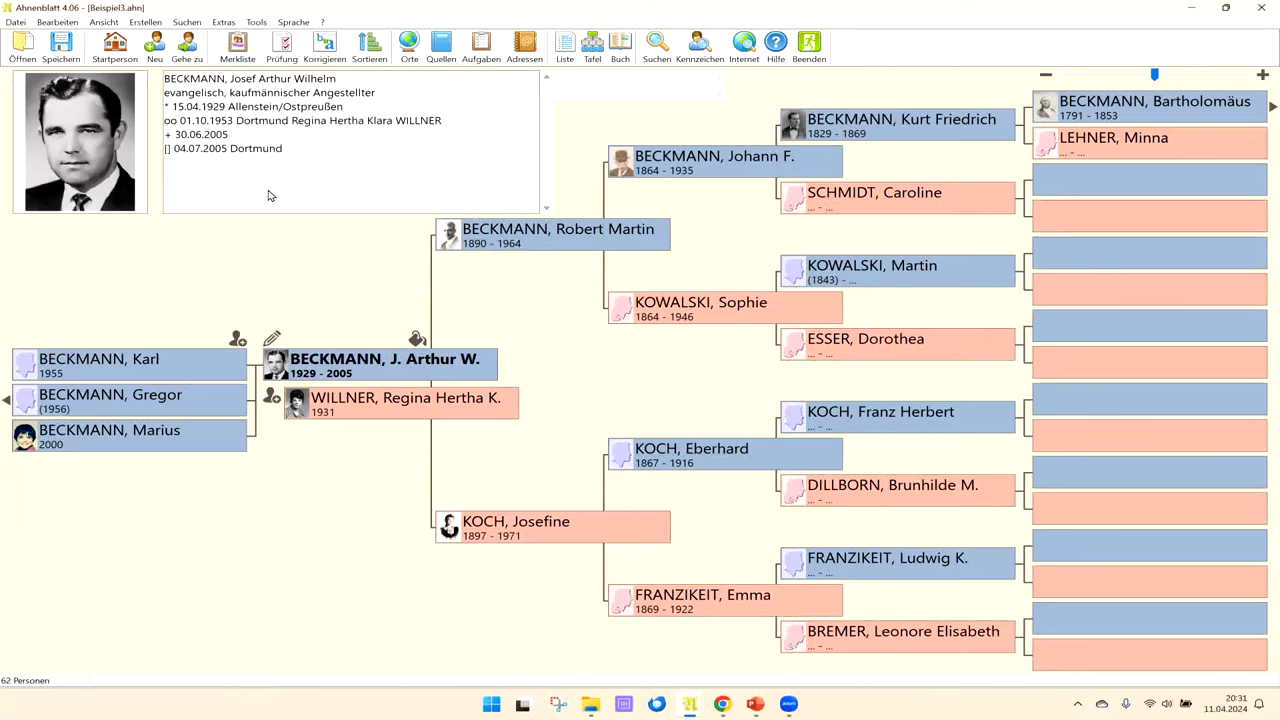
Step: Open the Partnerstatus overview and sort the unmarried couples by woman, by man and by the man's dates in descending order
left_click(224, 22)
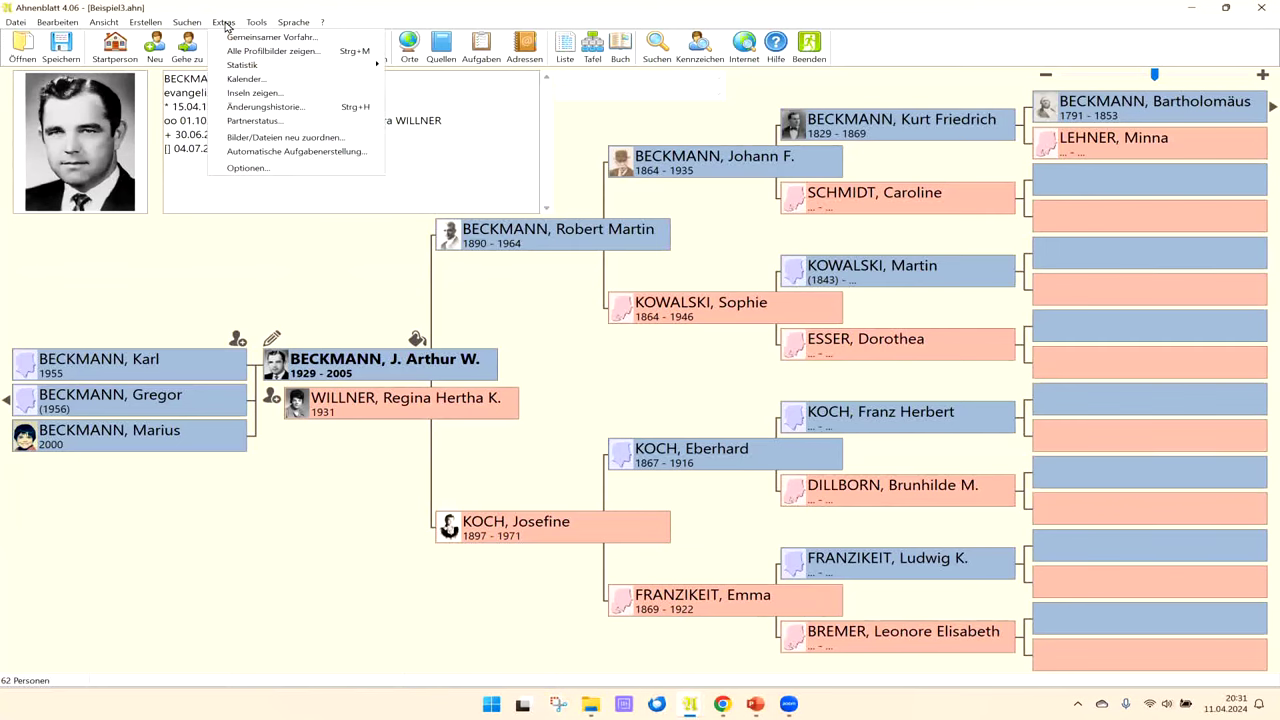
left_click(253, 121)
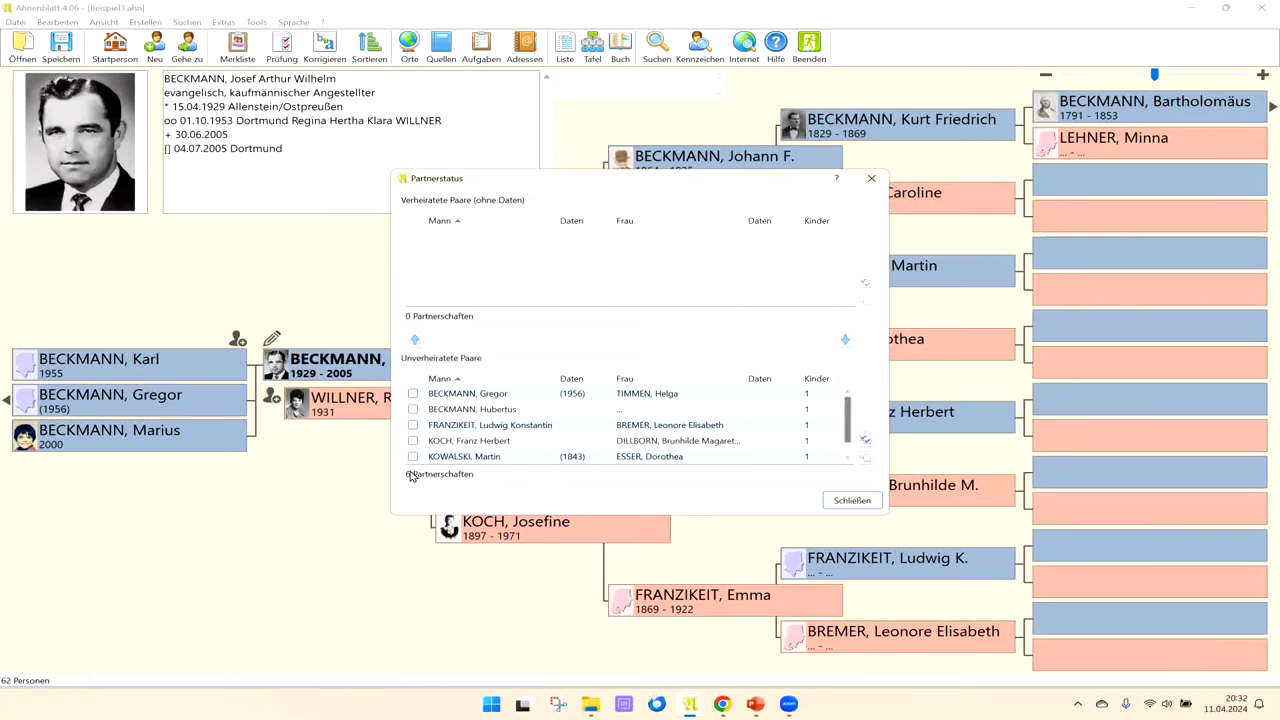
scroll(851, 410, "down", 1)
scroll(850, 425, "up", 1)
left_click(819, 380)
left_click(641, 382)
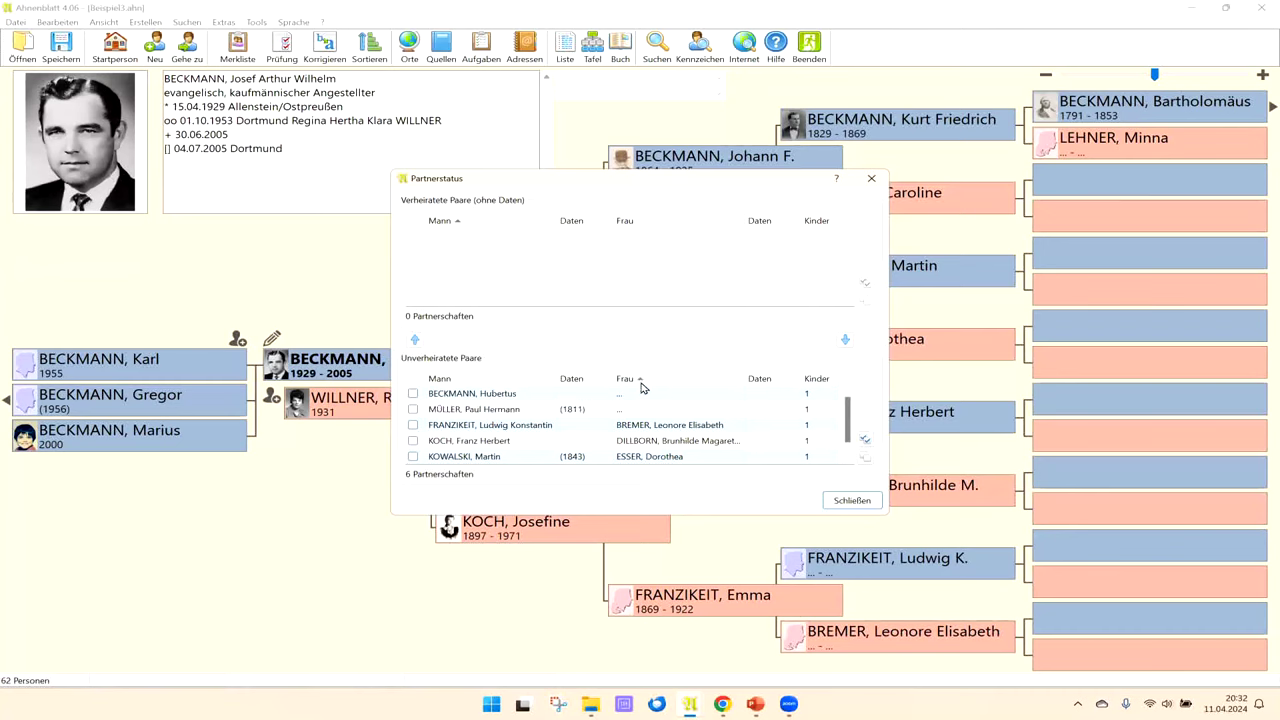
left_click(644, 382)
left_click(565, 379)
left_click(510, 378)
left_click(588, 380)
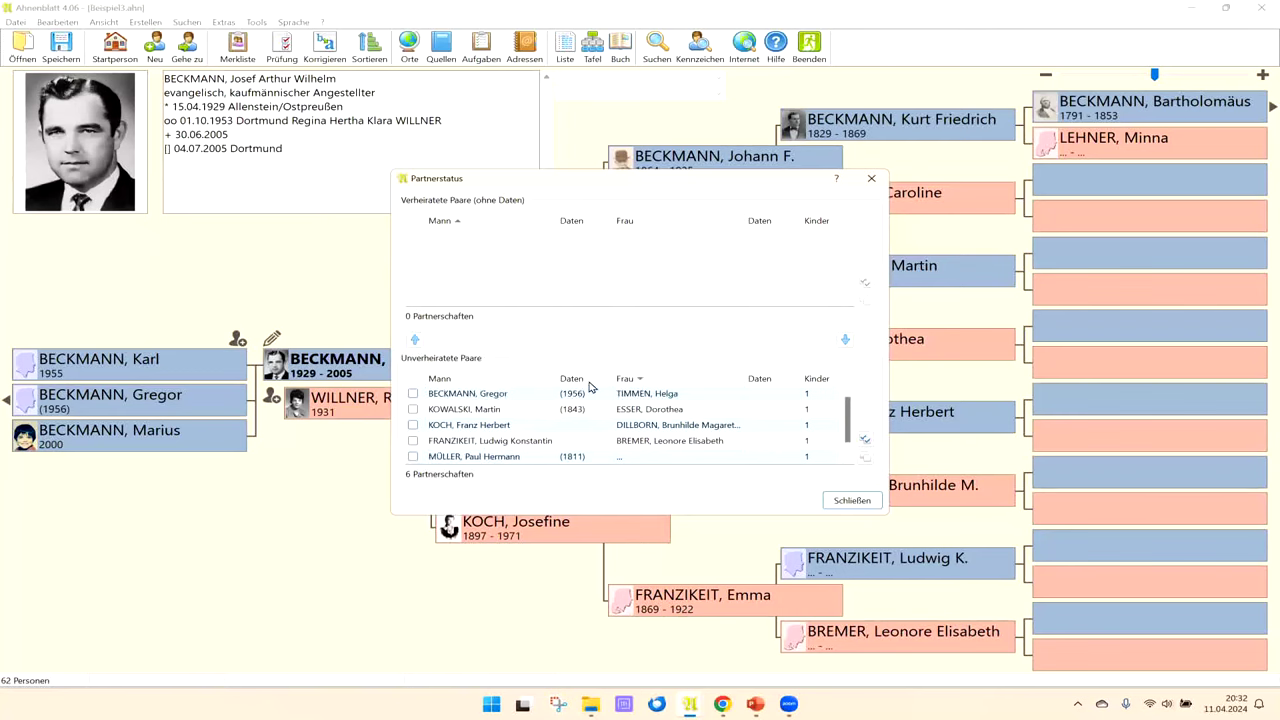
left_click(513, 380)
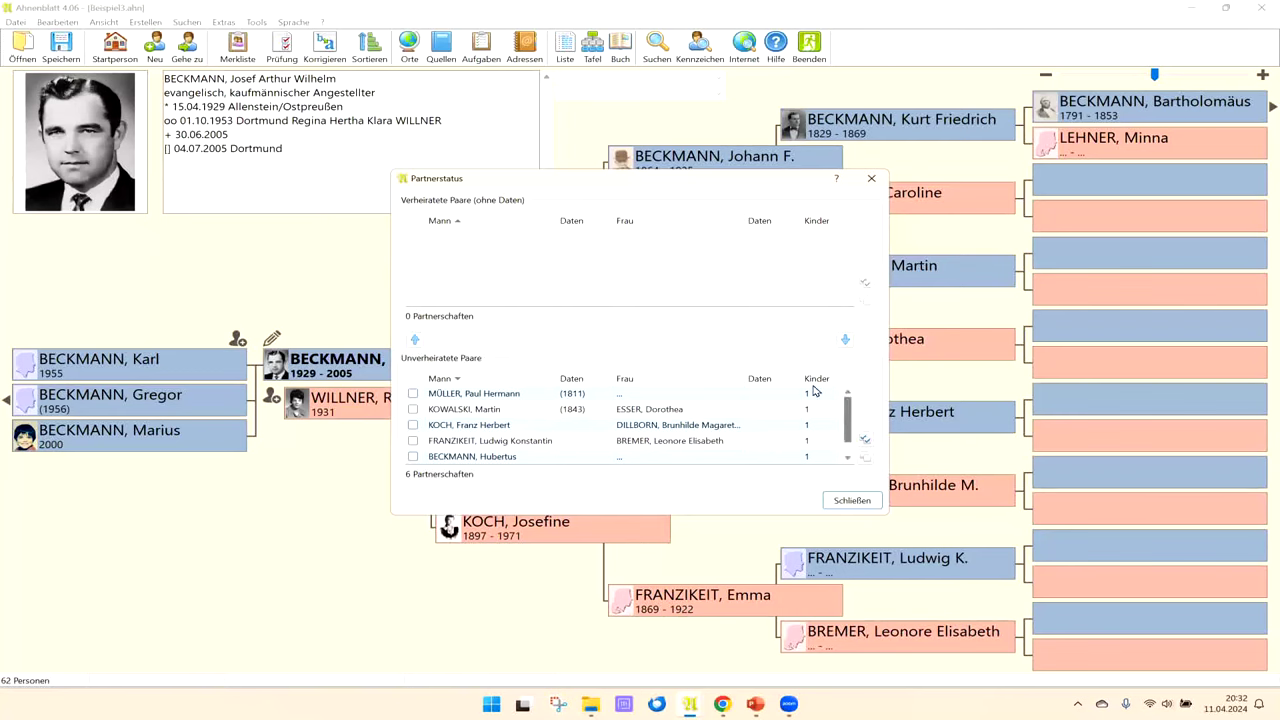
scroll(850, 425, "down", 1)
scroll(850, 425, "up", 1)
left_click(594, 381)
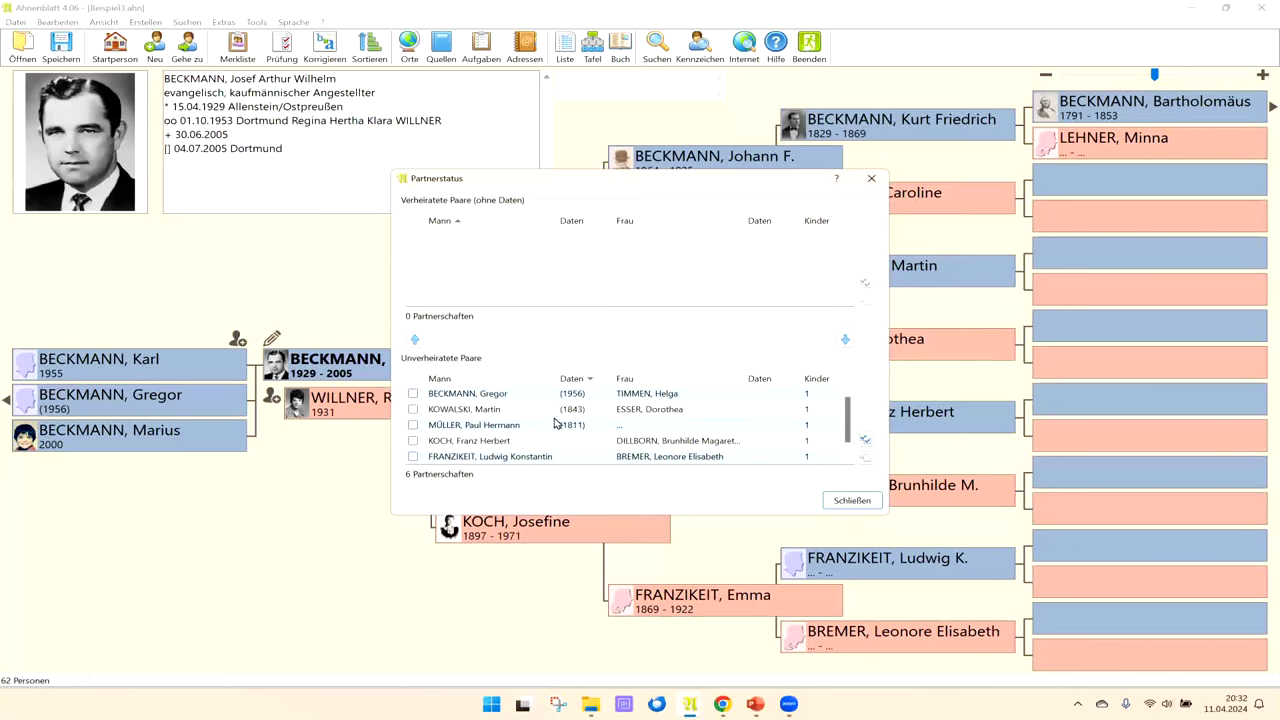
Step: Mark all unmarried couples except the one with the man dated (1956), and move them to the married couples
left_click(866, 443)
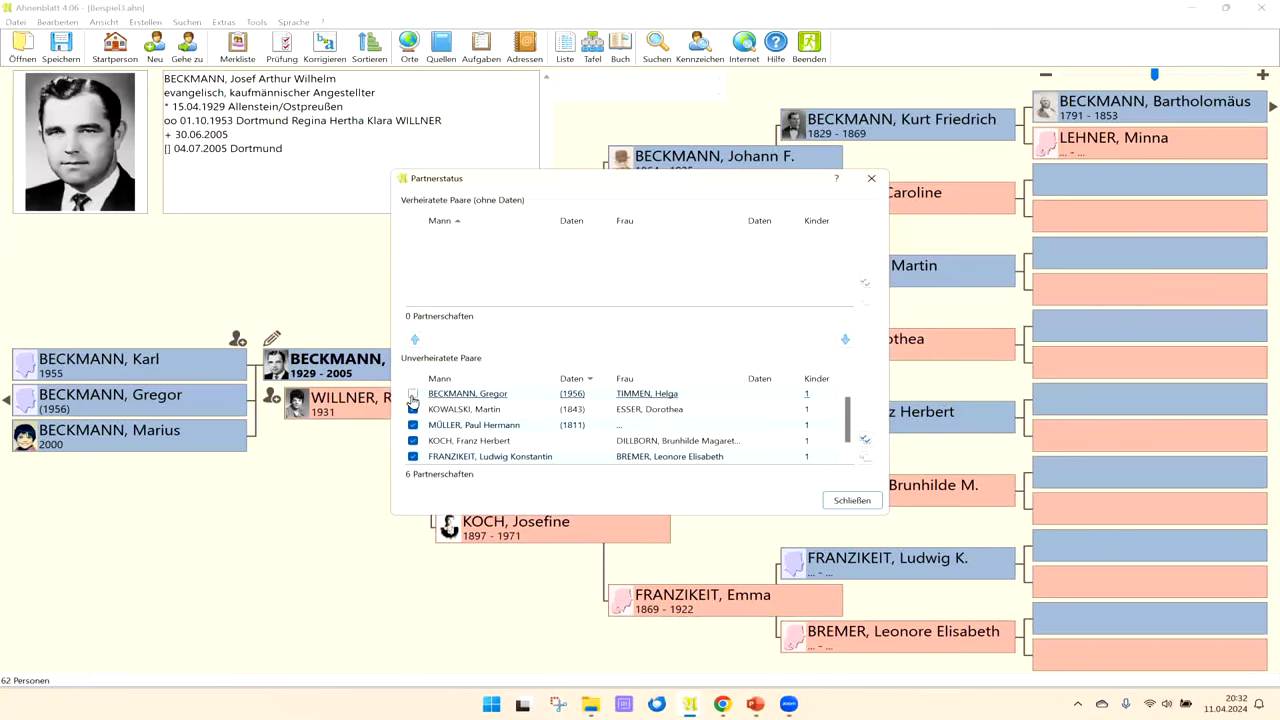
left_click(412, 394)
scroll(851, 437, "down", 1)
scroll(851, 445, "up", 1)
left_click(413, 341)
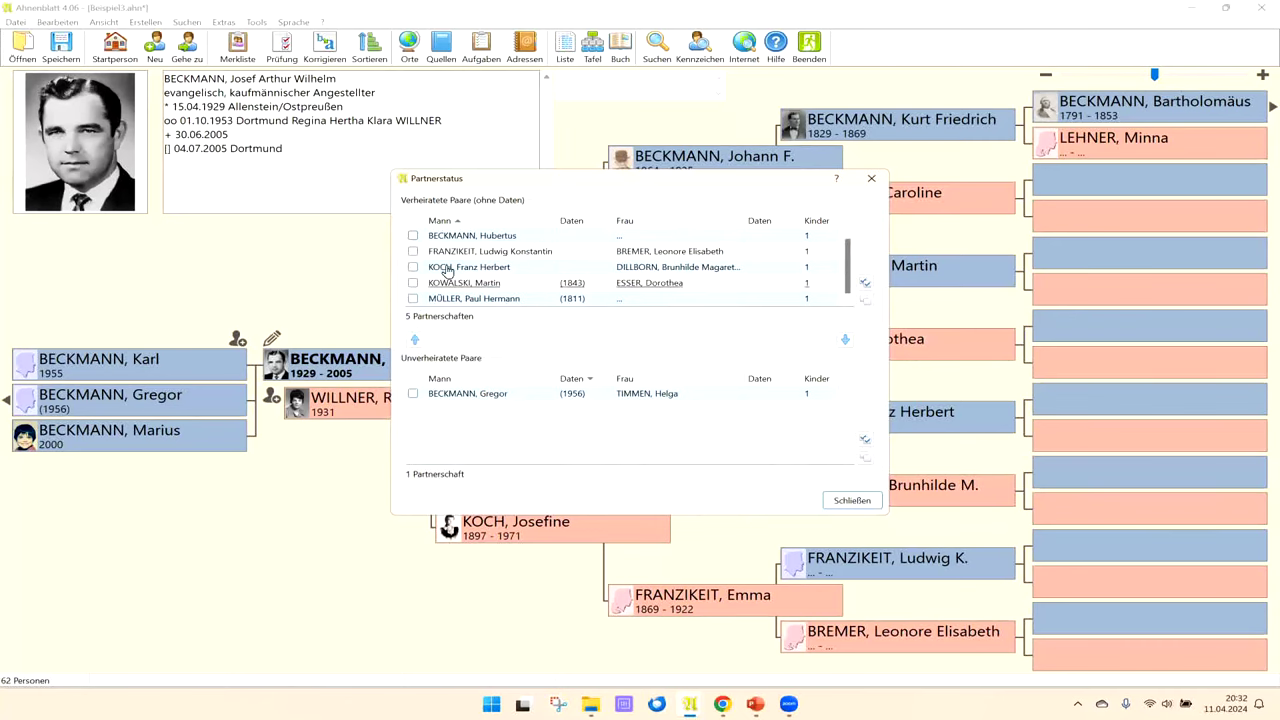
Step: Open the first couple in the married list, check the data of its marriage event and close the record
left_click(471, 236)
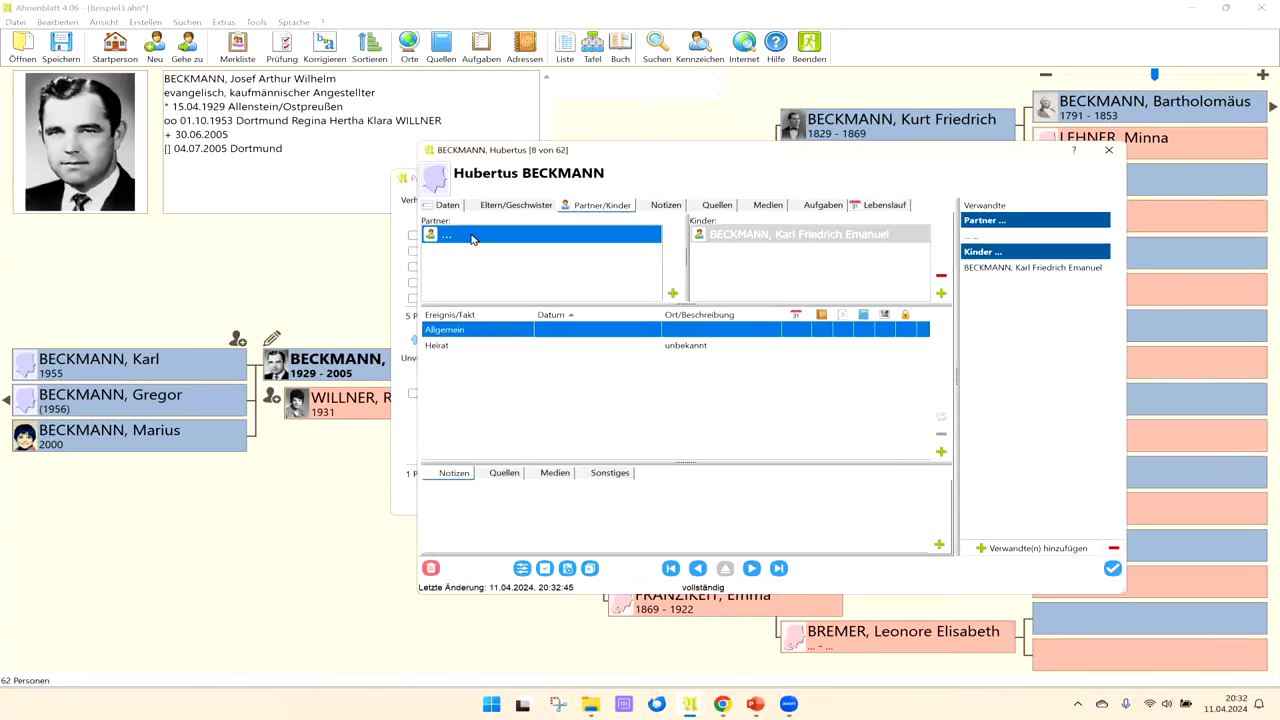
left_click(437, 348)
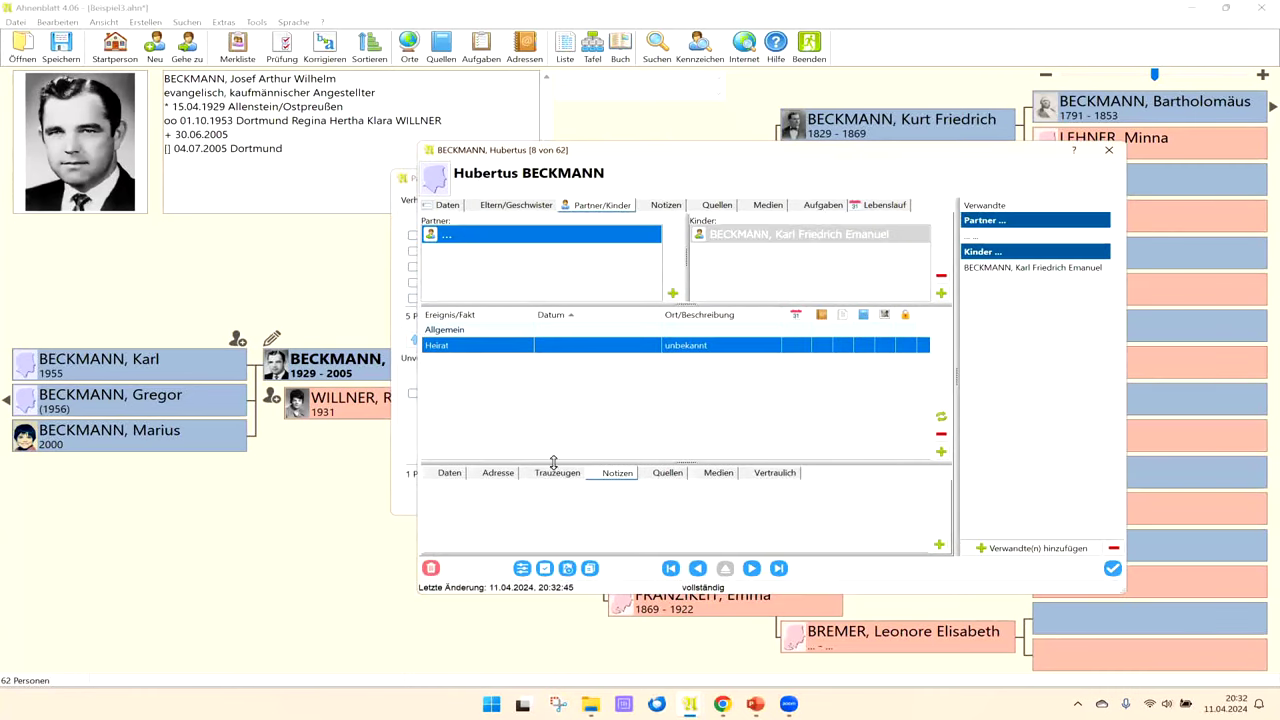
left_click(450, 474)
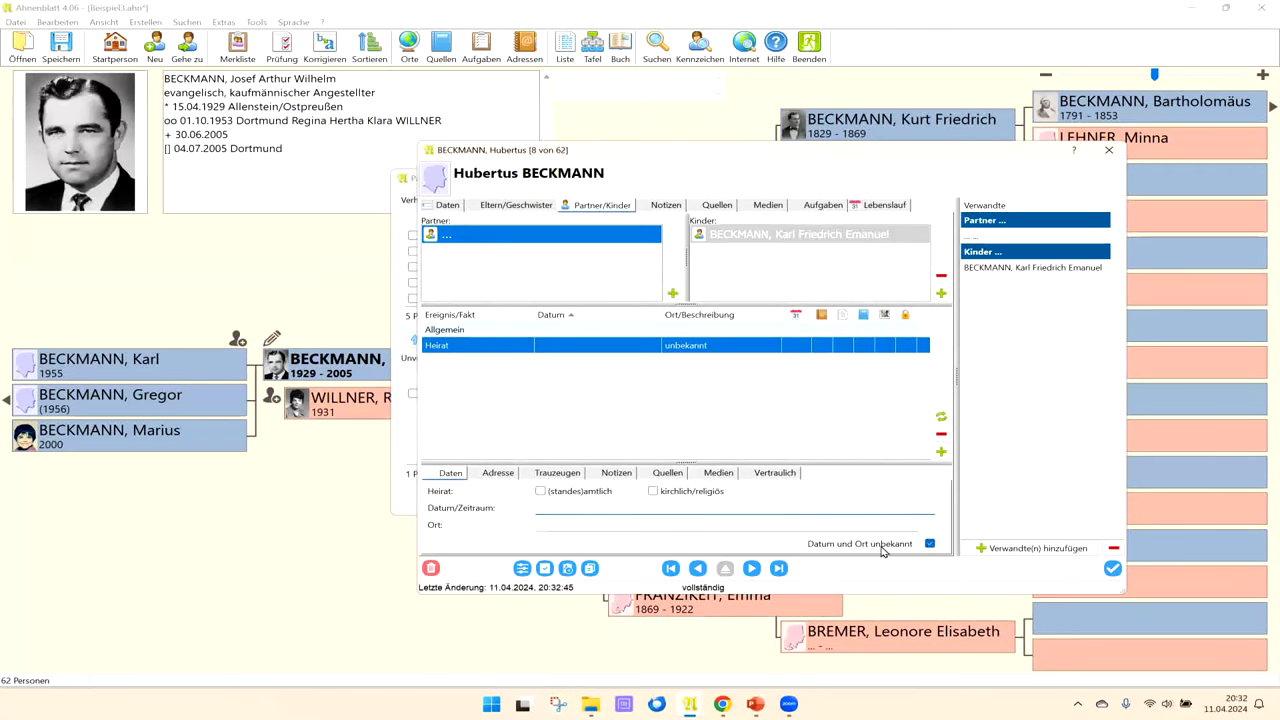
left_click(930, 545)
left_click_drag(823, 152, 705, 174)
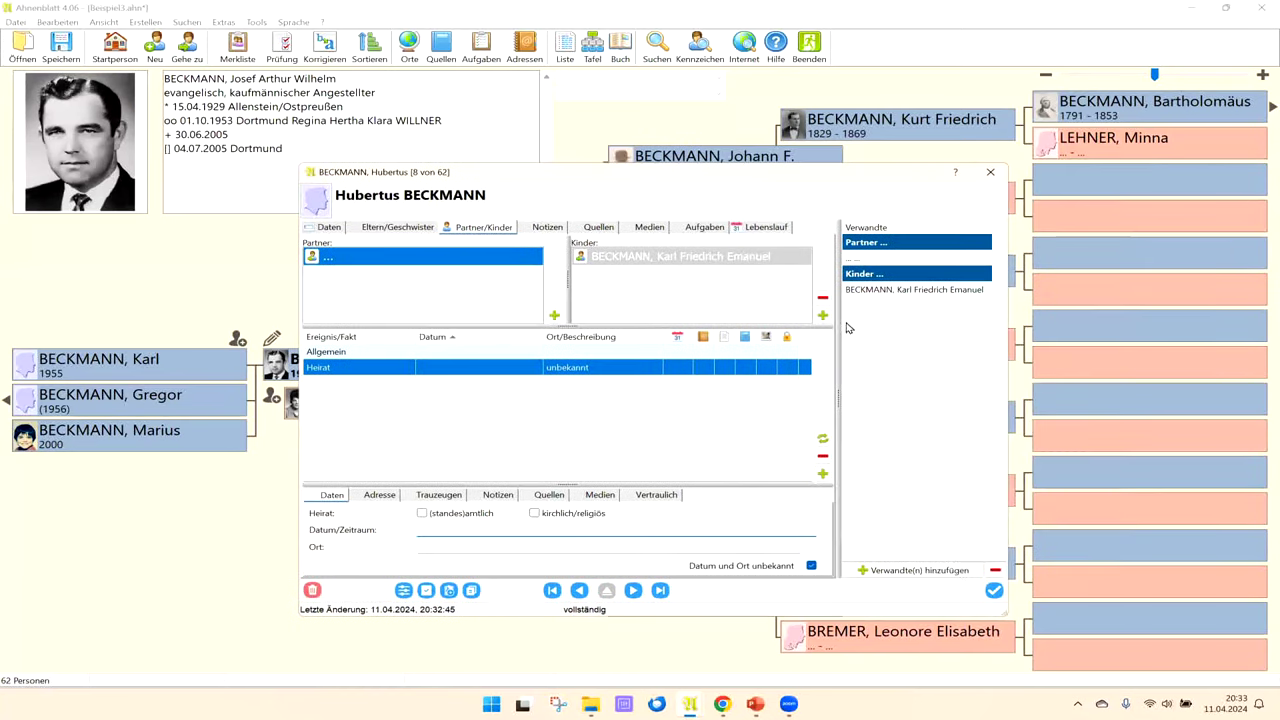
left_click(995, 591)
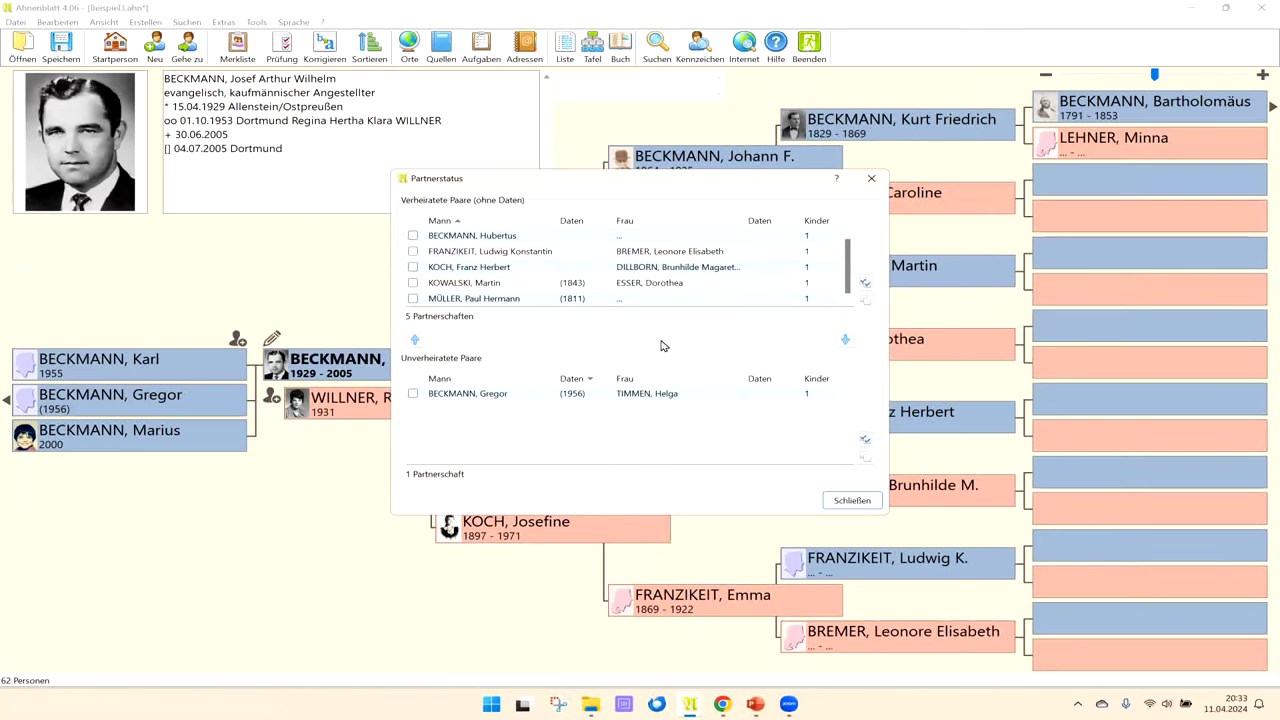
Step: Check the marriage entry of the couple left as unmarried, and center the family tree on the son dated (1956)
double_click(447, 395)
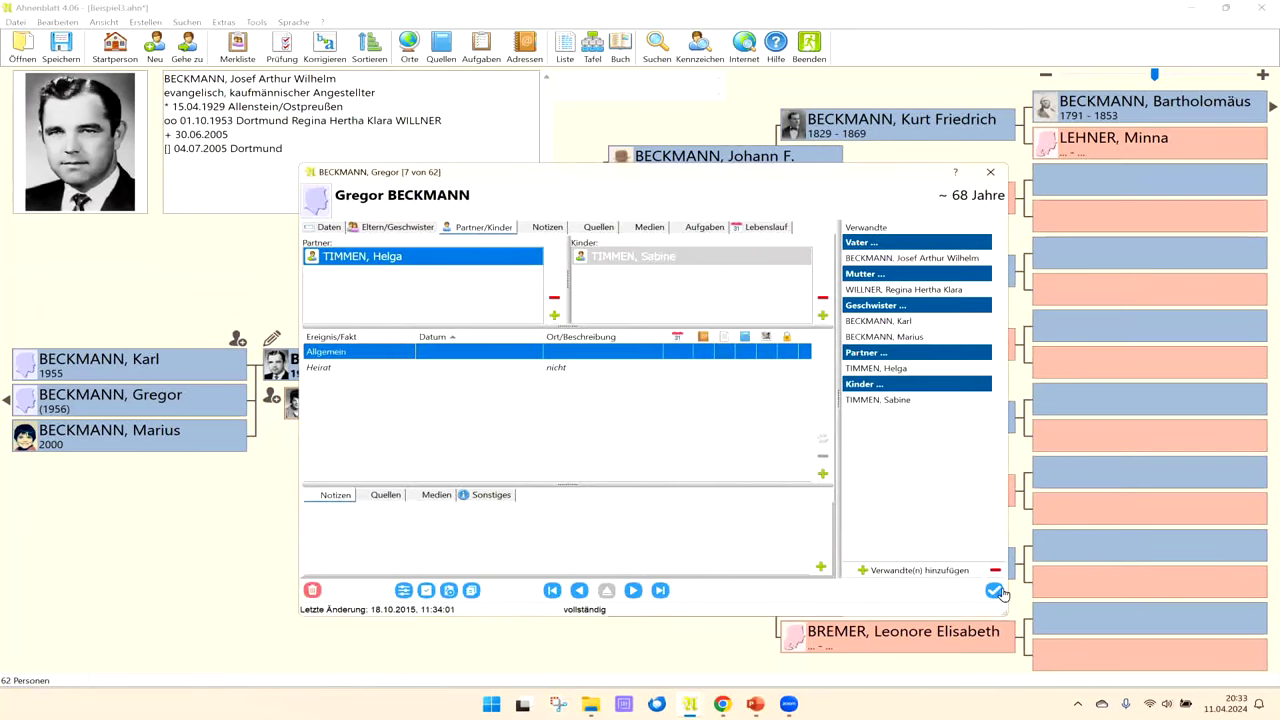
left_click(996, 591)
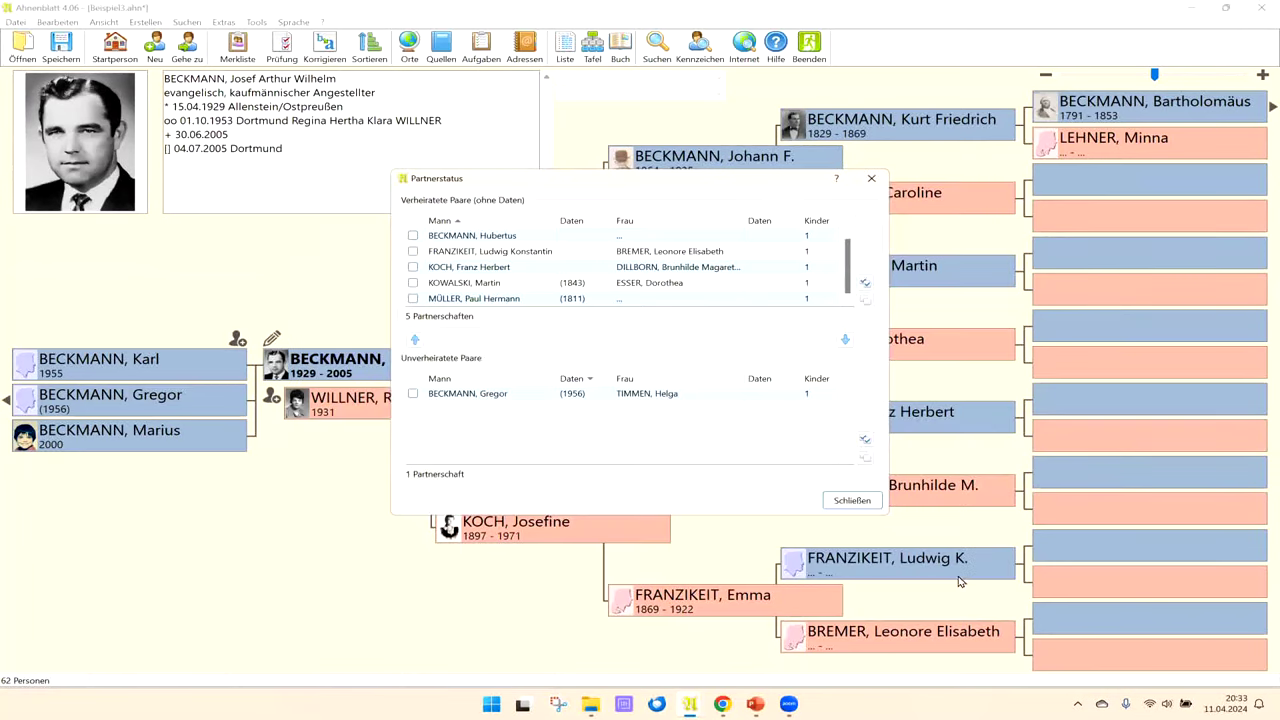
left_click(848, 502)
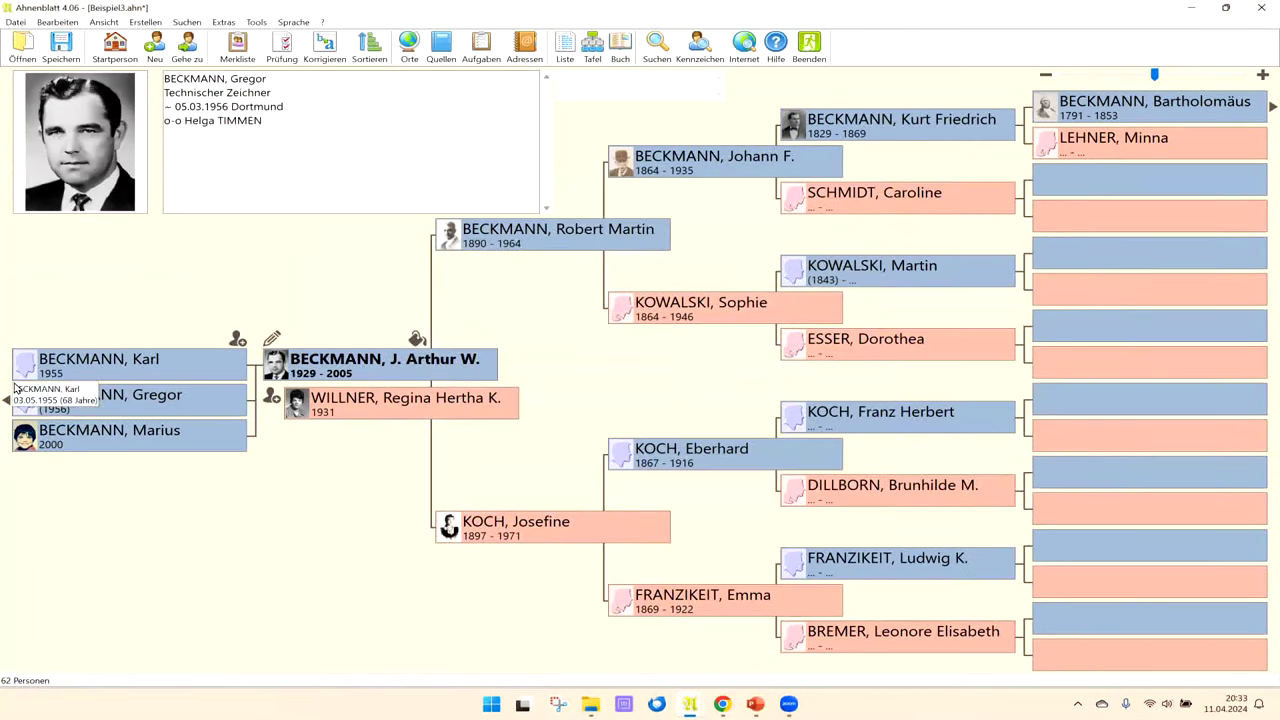
left_click(100, 397)
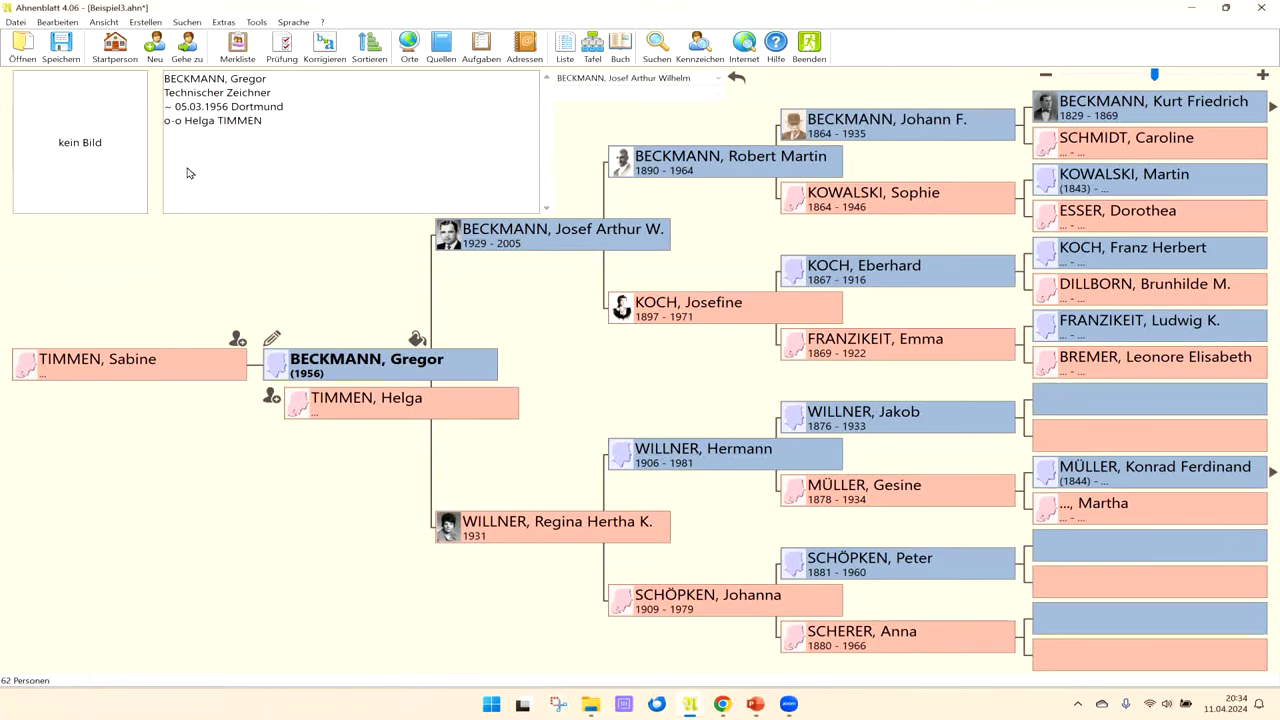
Step: Examine the person selection criteria of the Merkliste, including direct ancestors, individual selection and living persons only, and close it without adding anyone
left_click(238, 47)
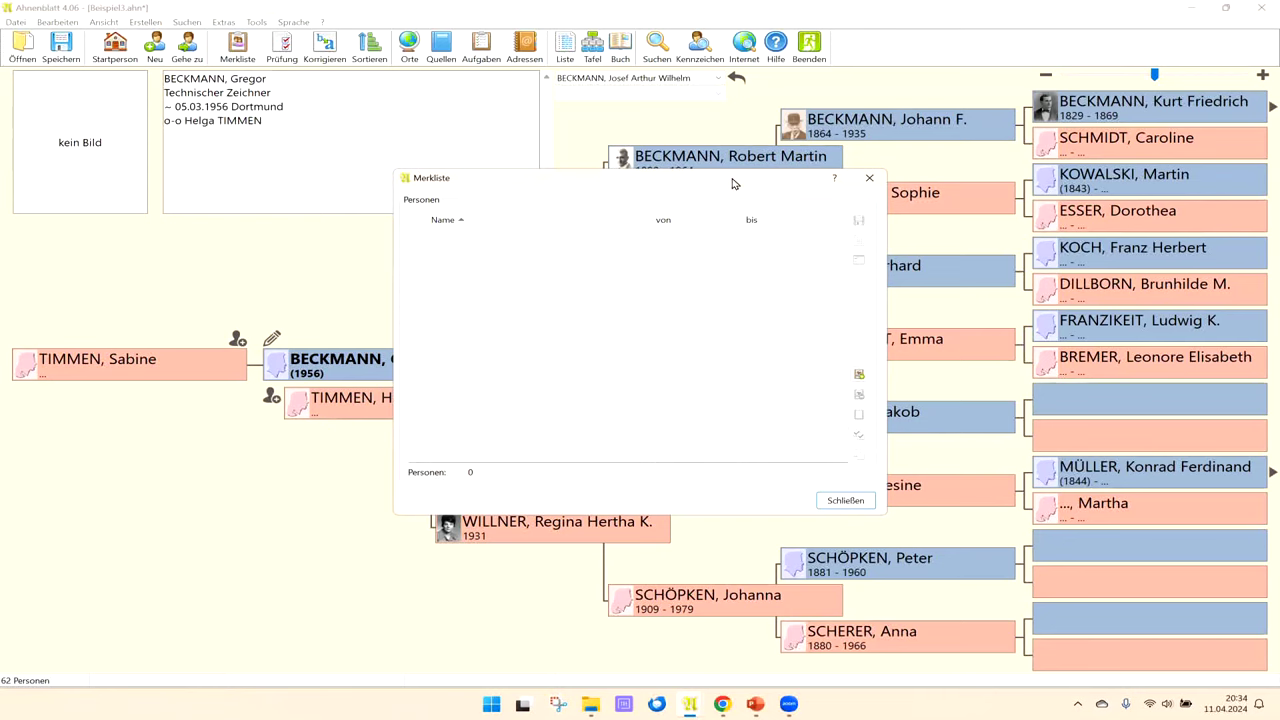
left_click_drag(731, 183, 521, 159)
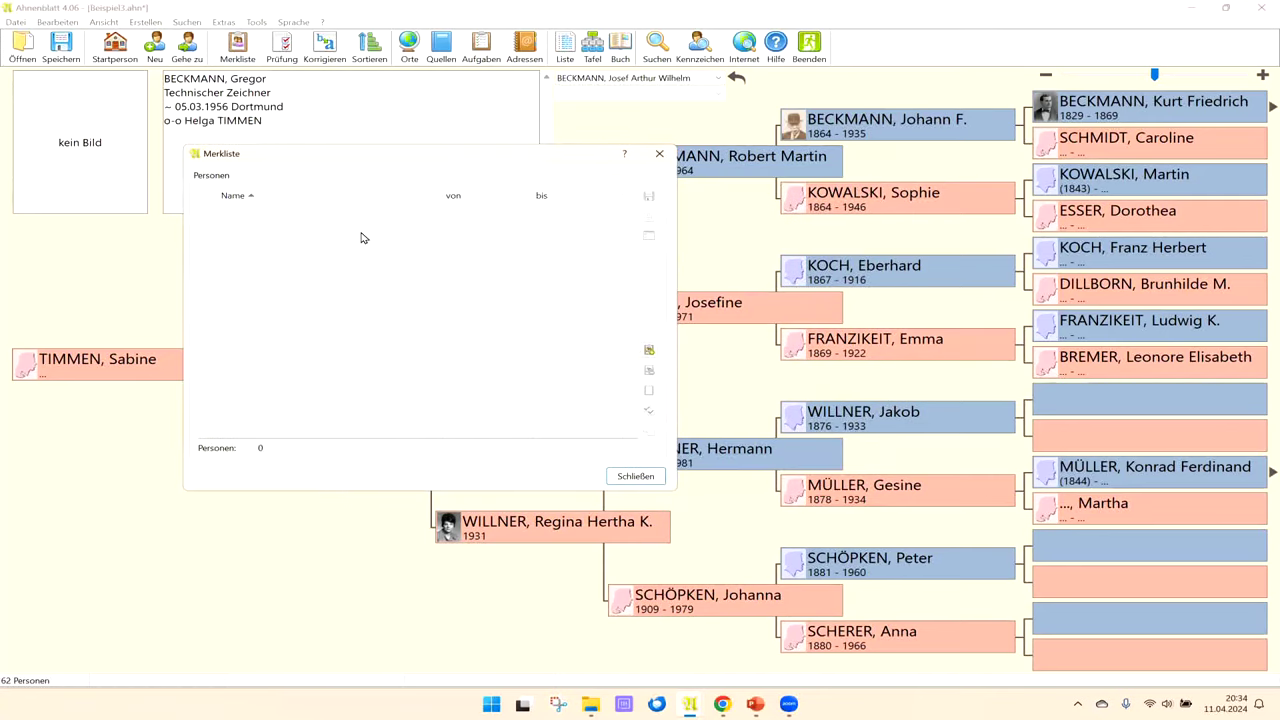
left_click_drag(400, 153, 381, 231)
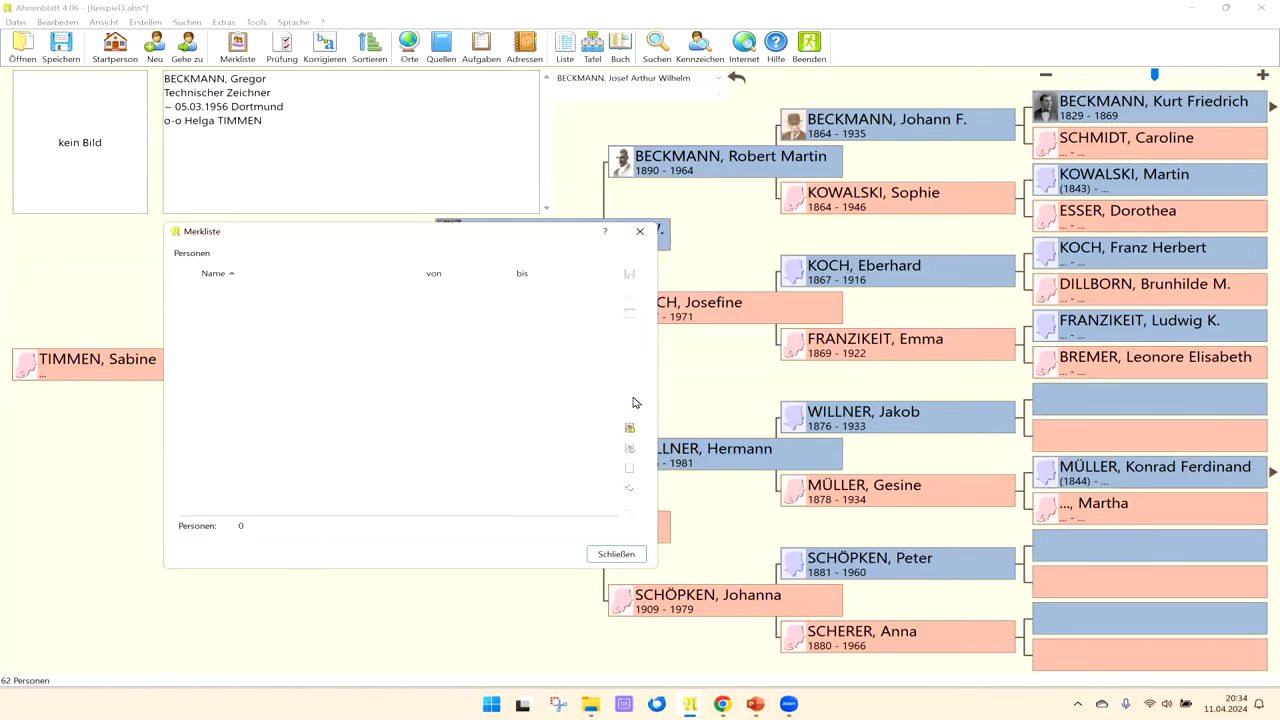
left_click(629, 429)
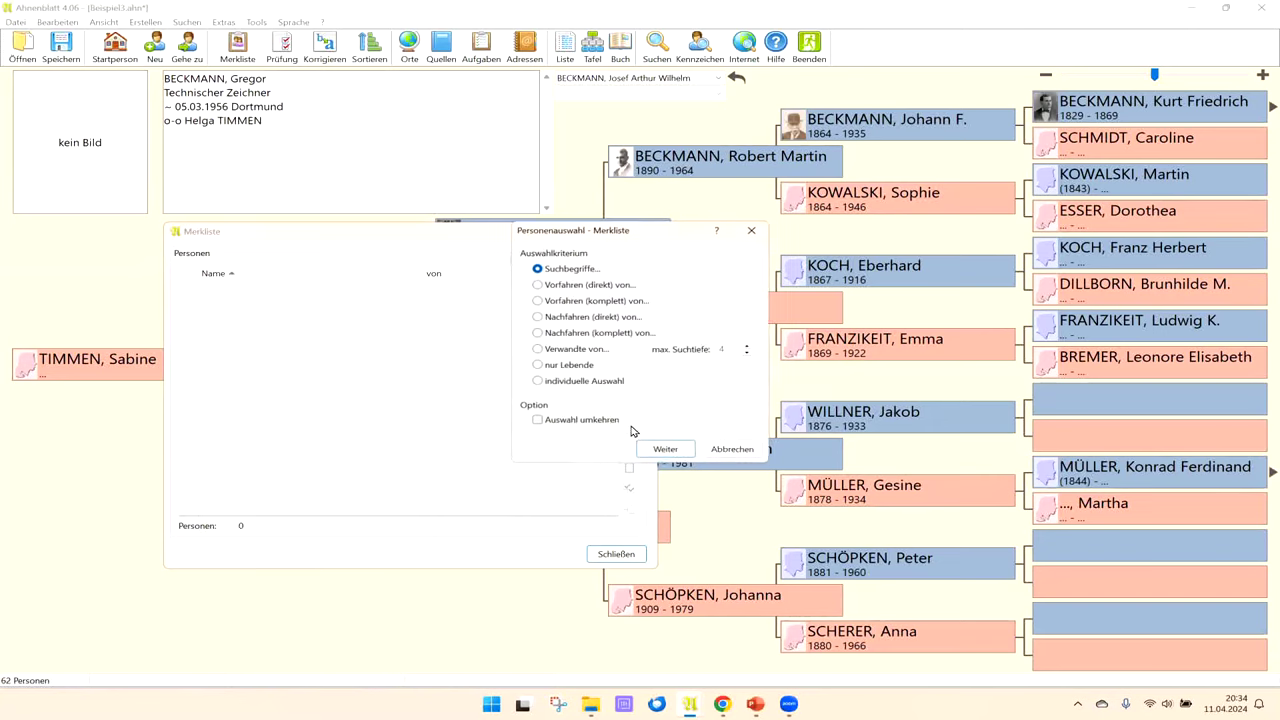
left_click_drag(541, 239, 731, 240)
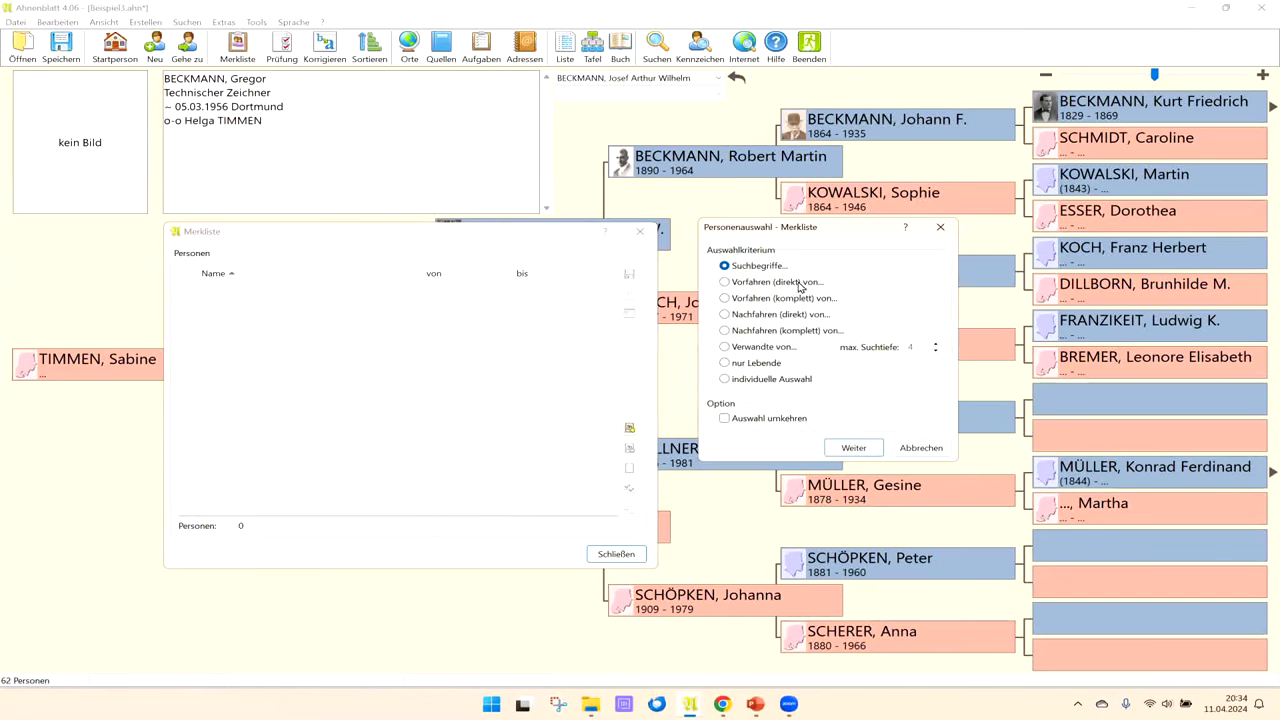
left_click(745, 285)
left_click(728, 381)
left_click(728, 364)
left_click(921, 448)
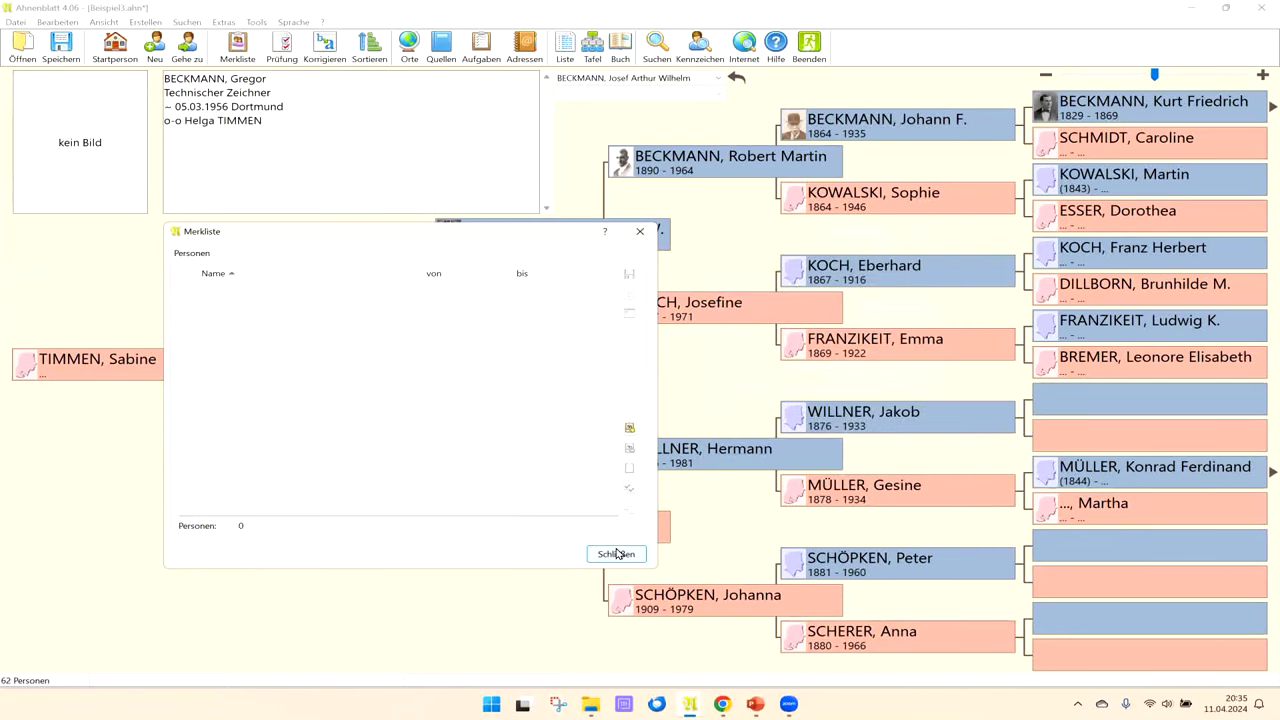
left_click(616, 553)
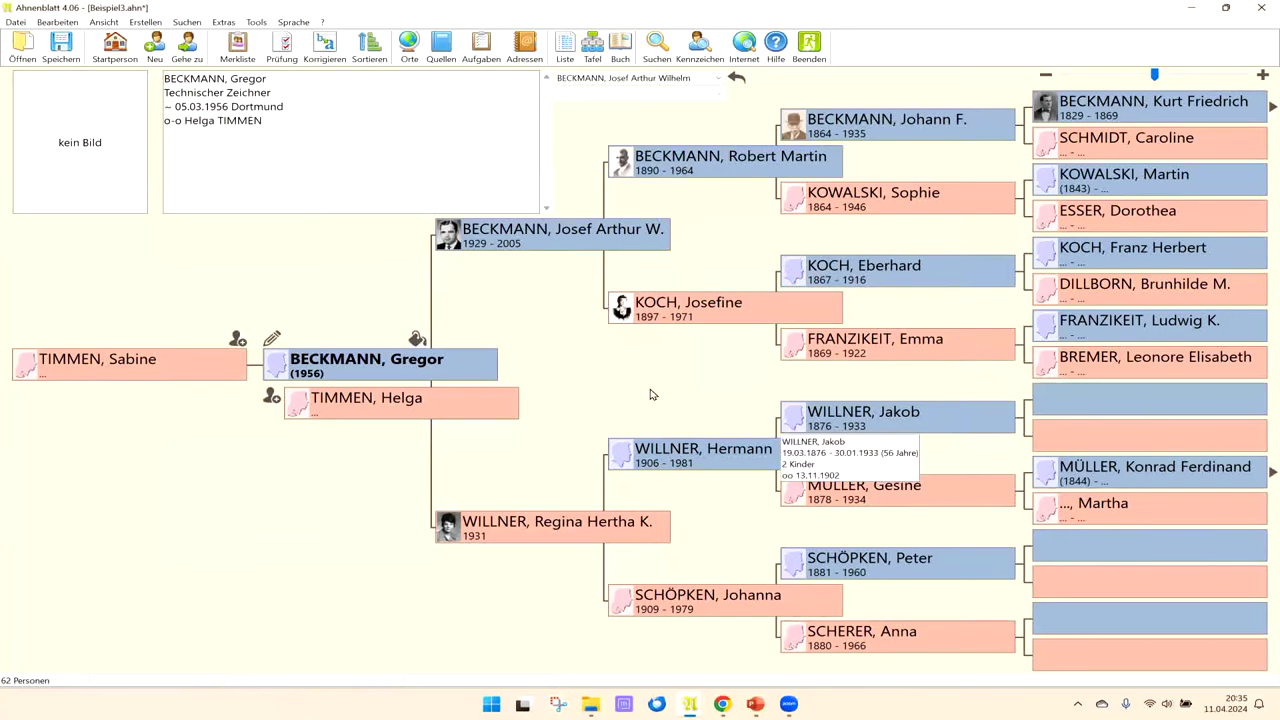
Step: Add the father (1929 - 2005) and the maternal great-grandfather (1881 - 1960) to the Merkliste from the family tree
right_click(490, 235)
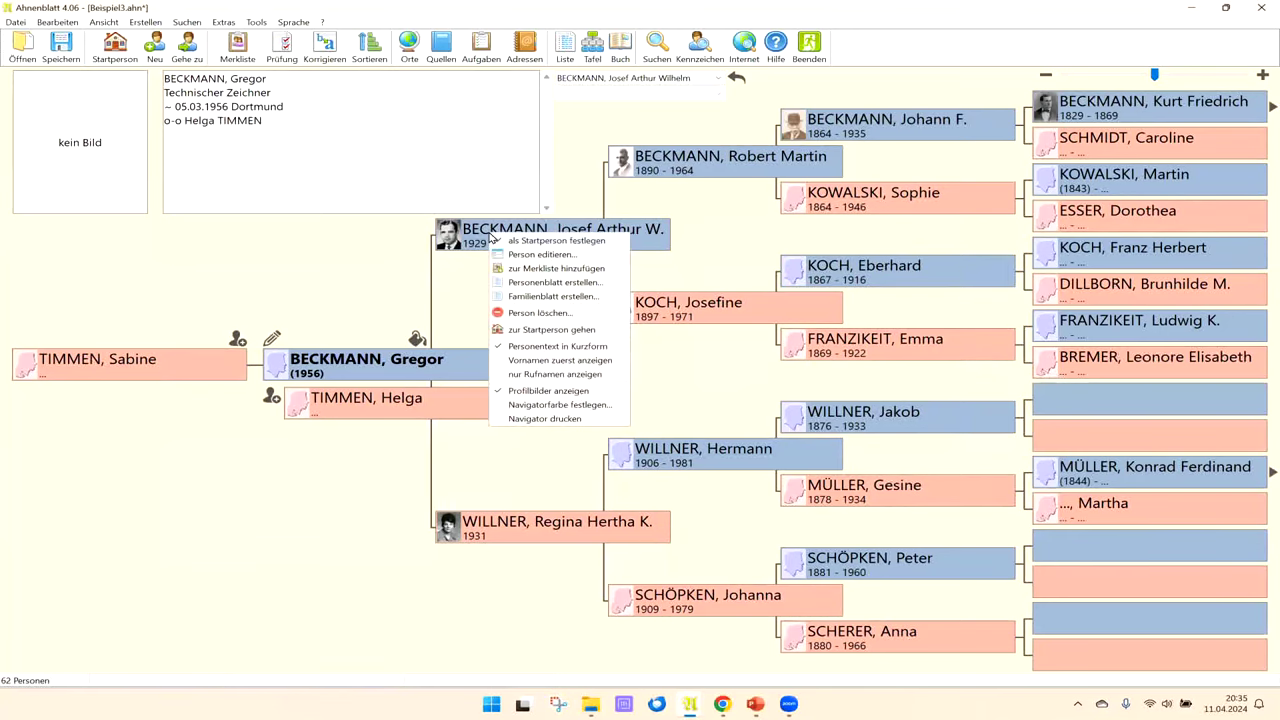
left_click(517, 268)
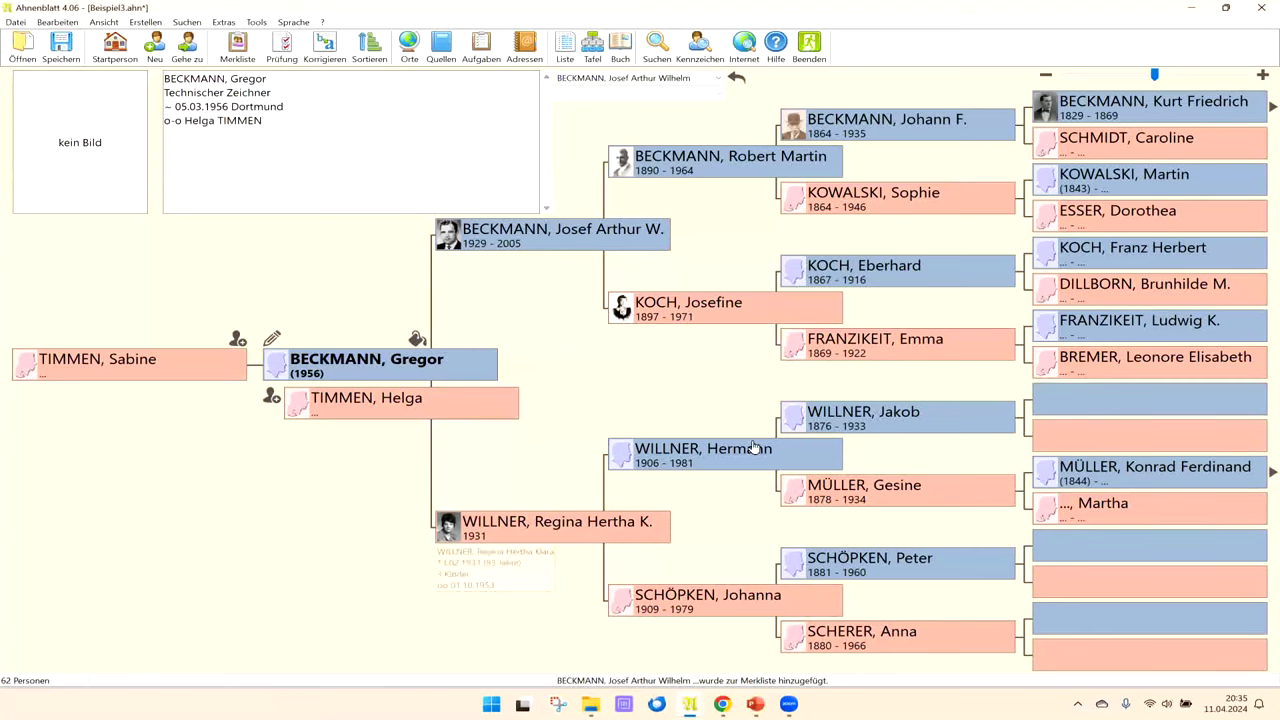
mouse_move(953, 563)
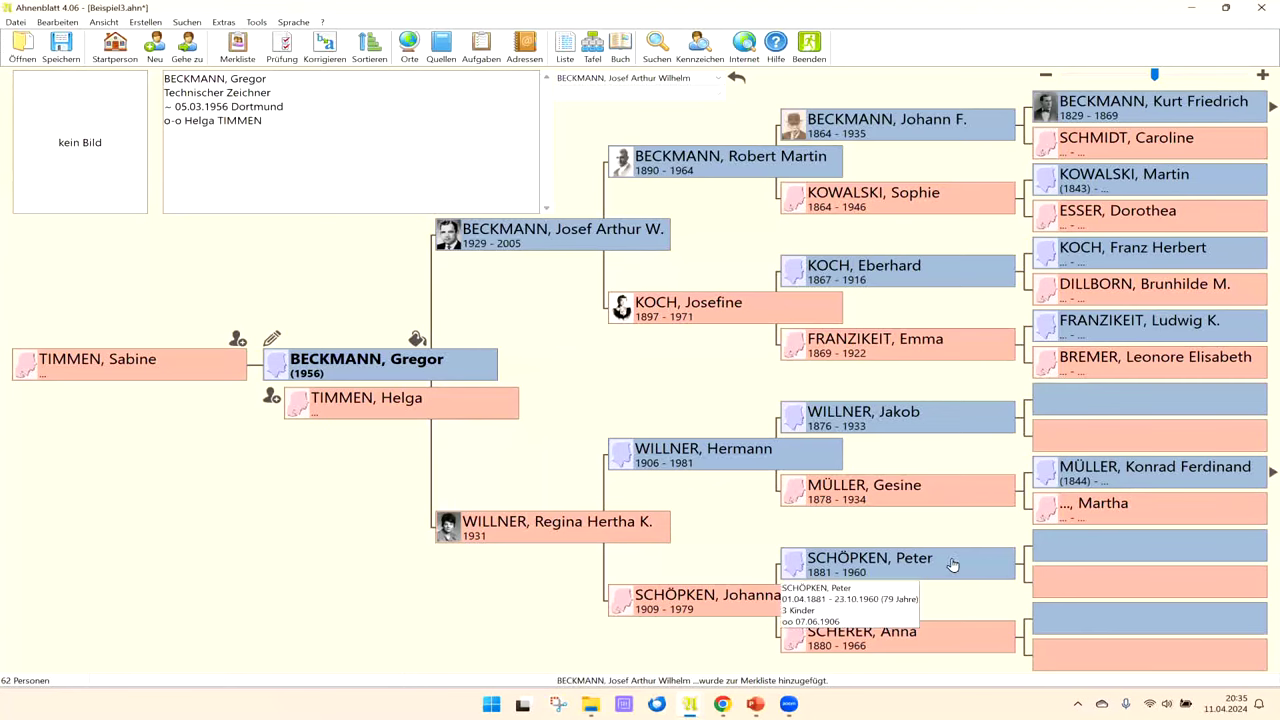
right_click(953, 563)
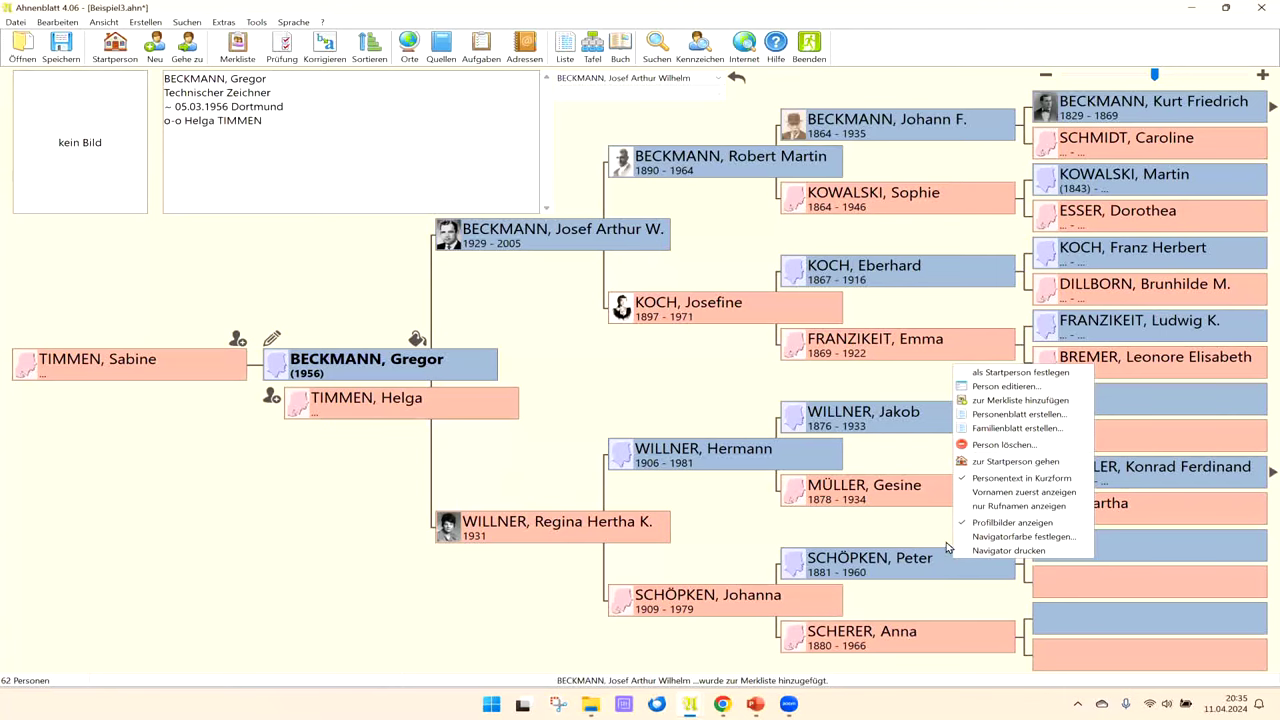
left_click(1016, 401)
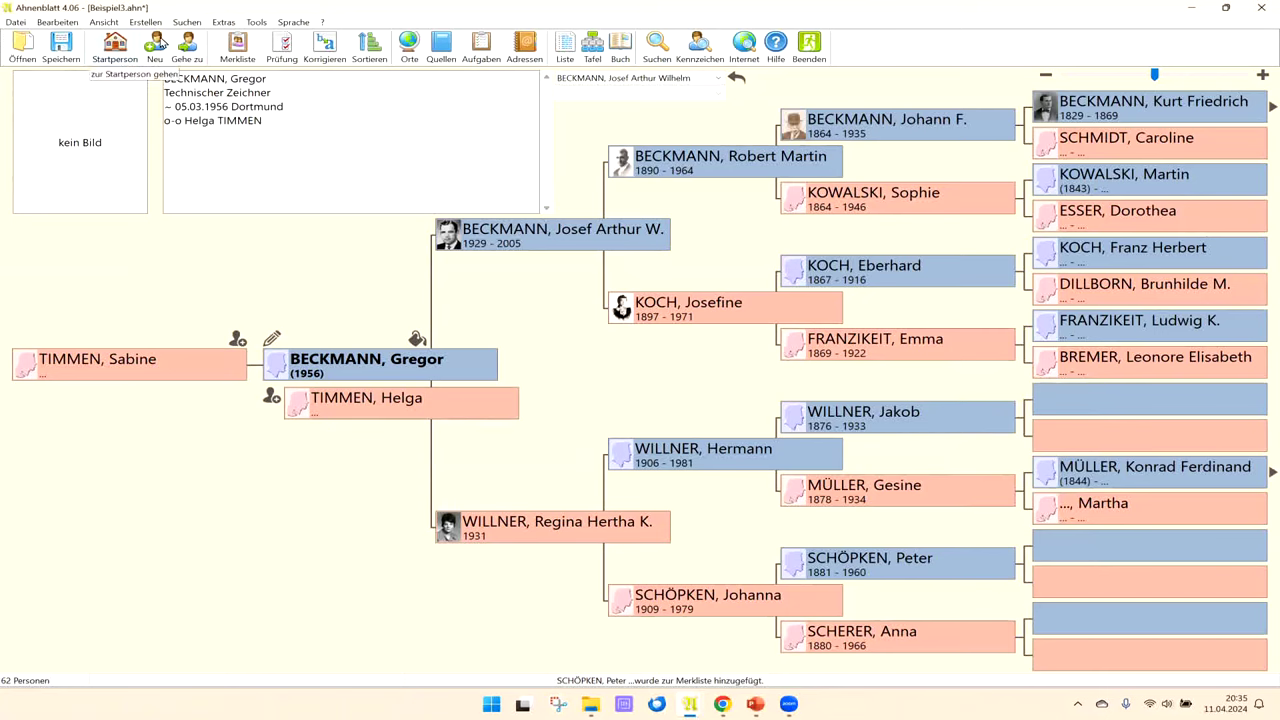
Step: Check the persons in the Merkliste and view the options for saving them as a separate Ahnendatei, cancelling without saving
left_click(237, 45)
mouse_move(485, 262)
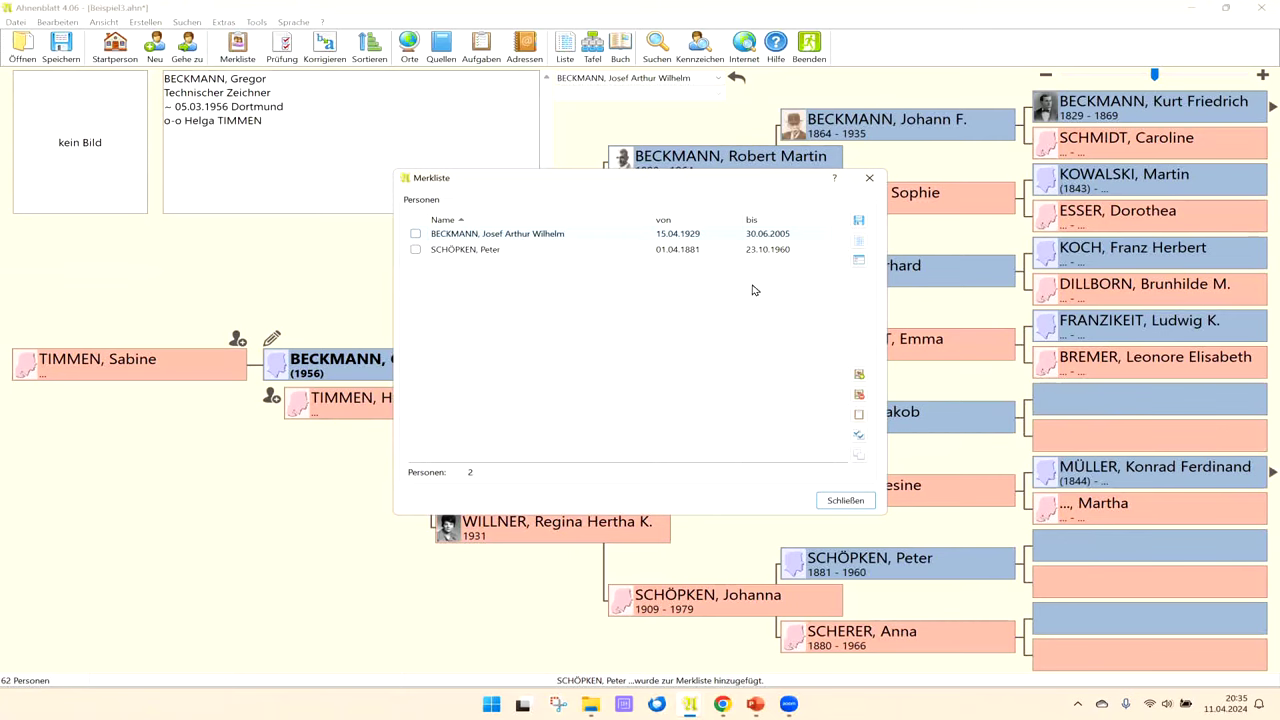
left_click(860, 222)
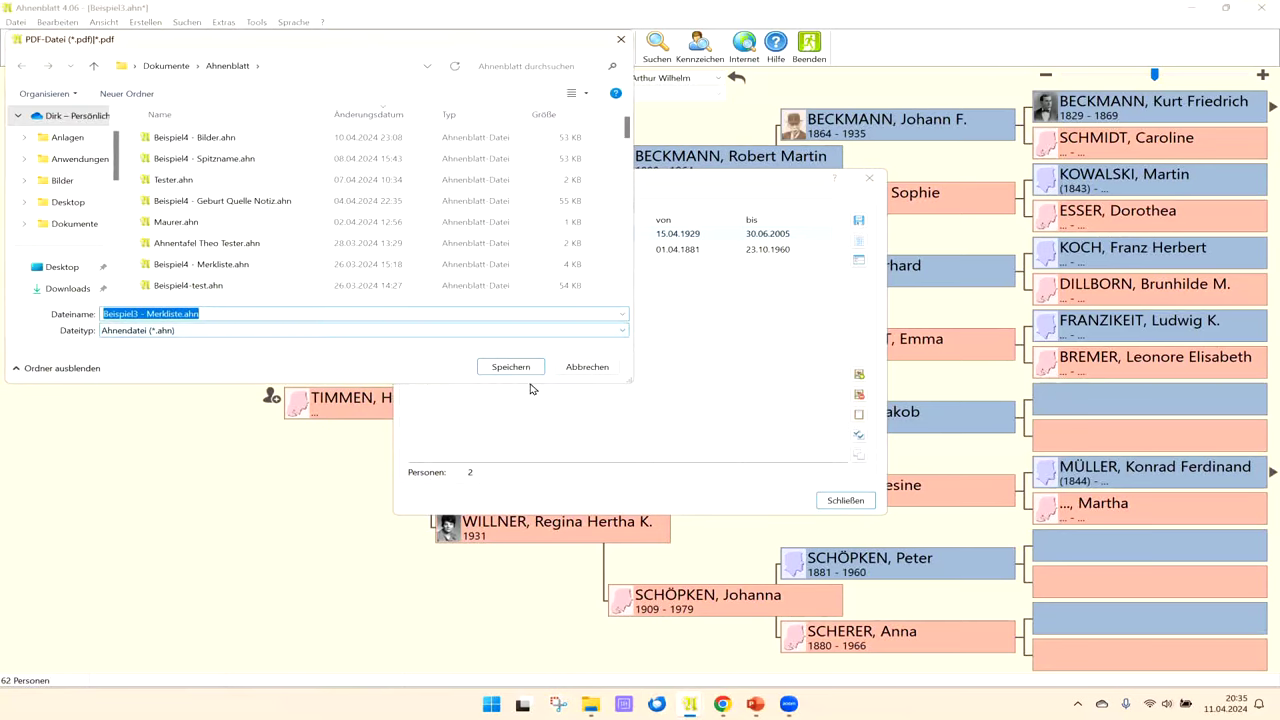
left_click(590, 377)
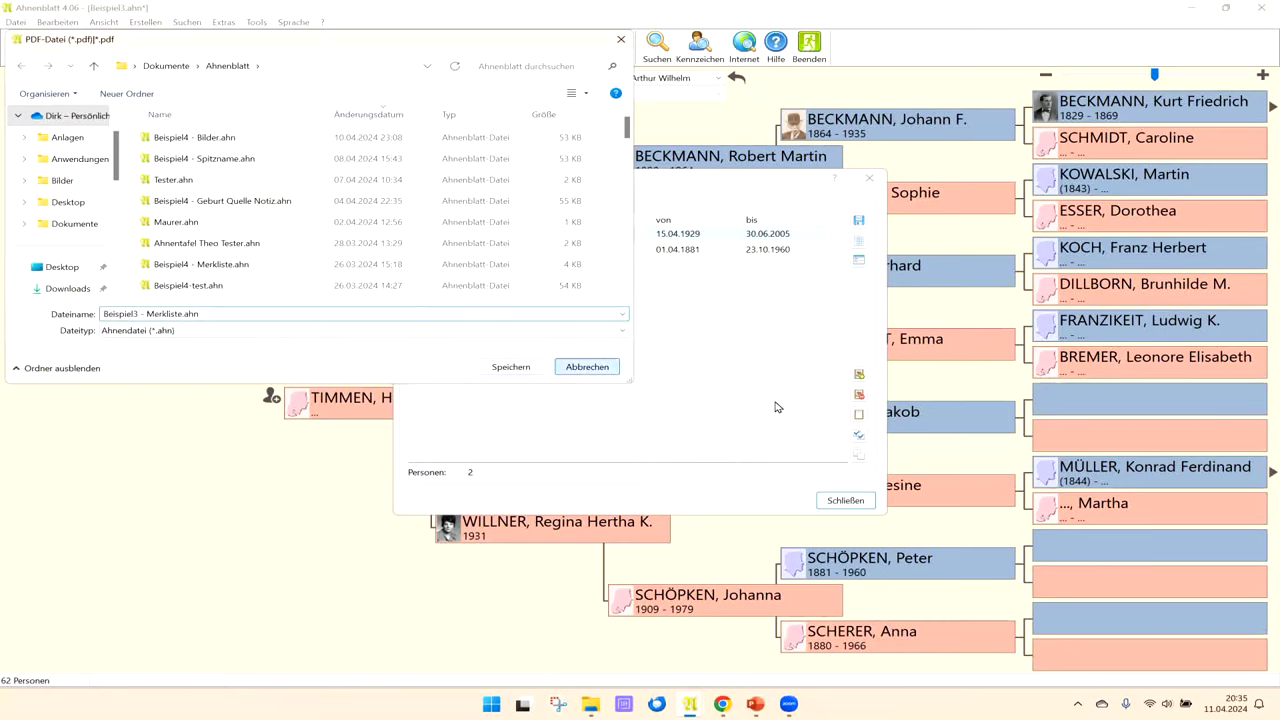
Step: Examine the Merkliste's selection criteria for removing and adding persons, using nur Lebende and Auswahl umkehren, and cancel both selections
left_click(859, 393)
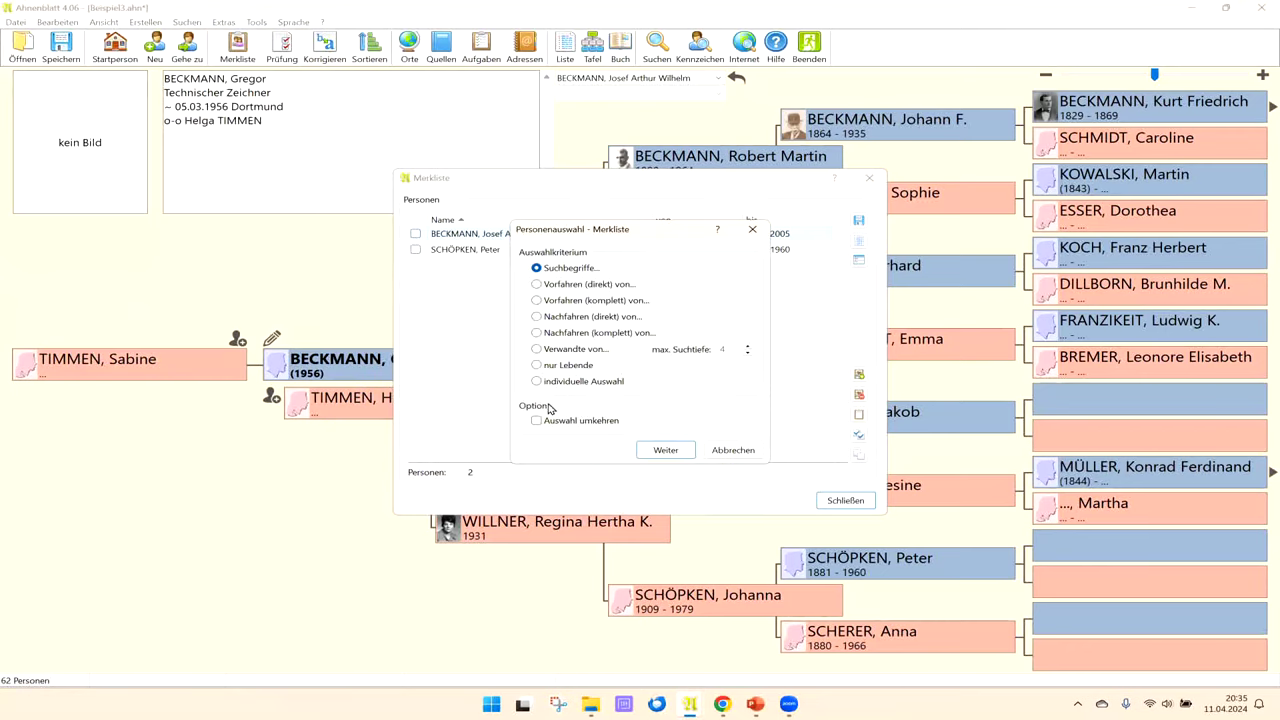
left_click(537, 365)
left_click(746, 452)
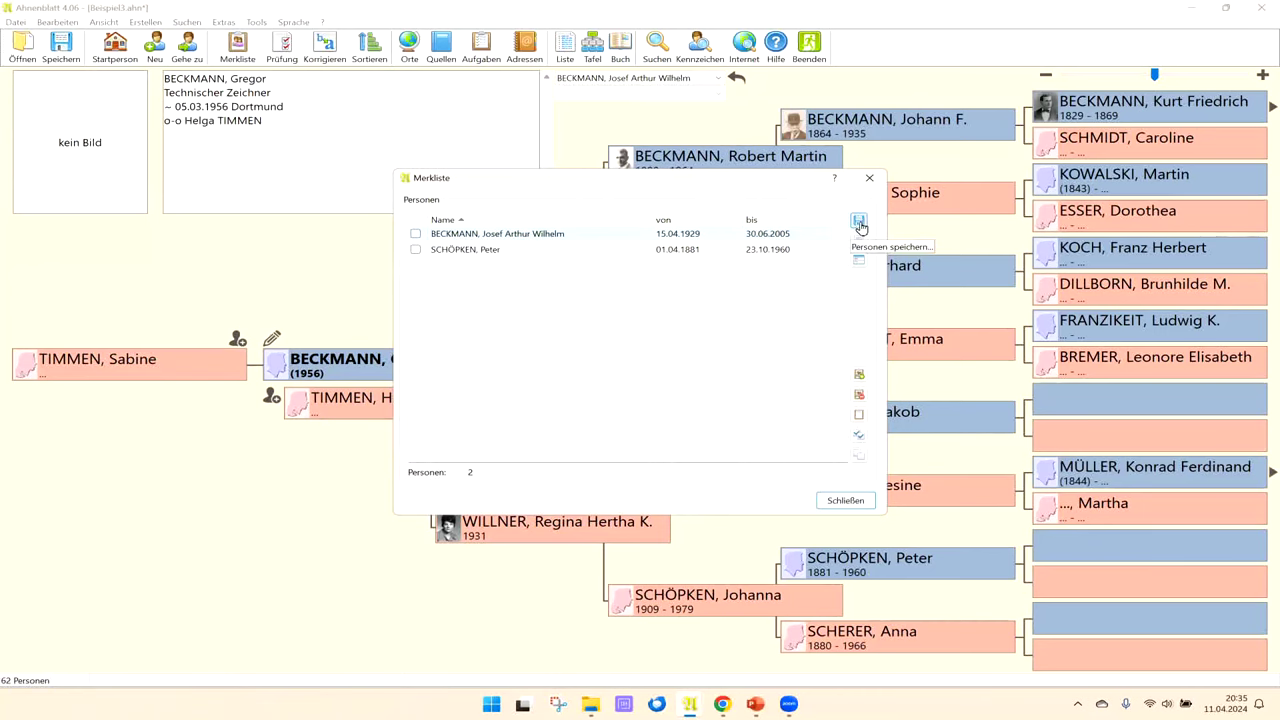
left_click(860, 222)
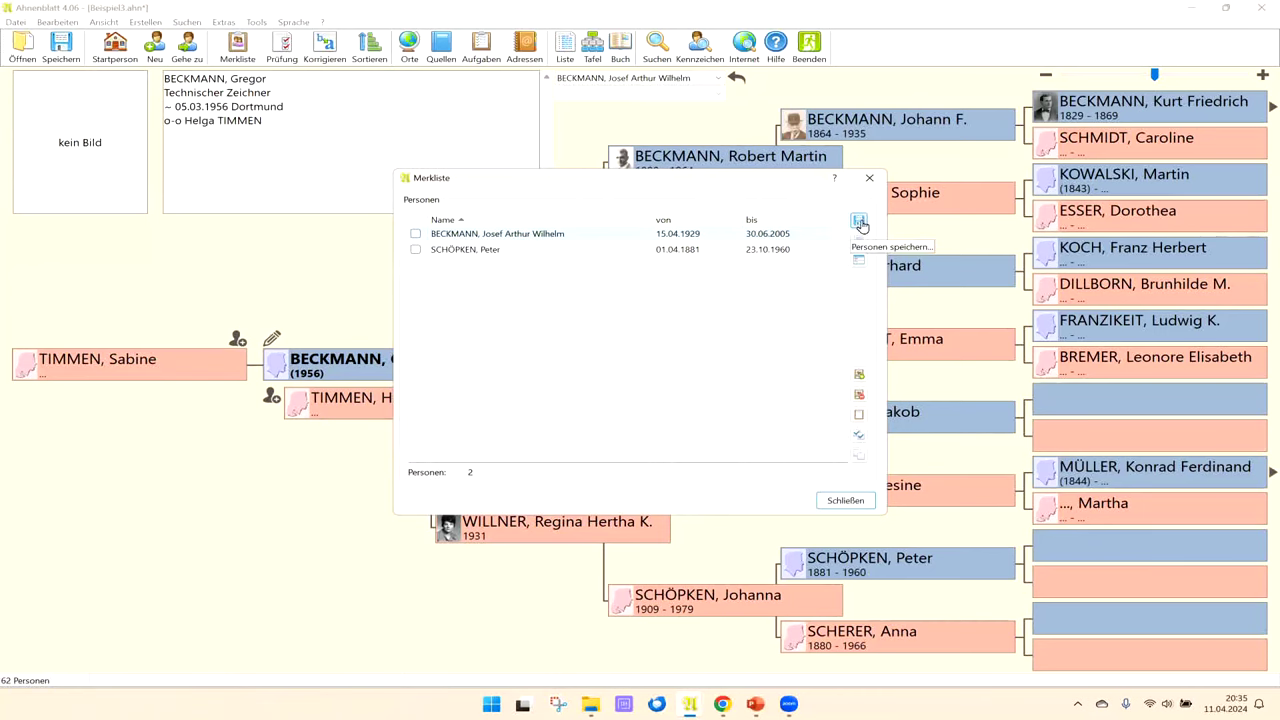
left_click(860, 376)
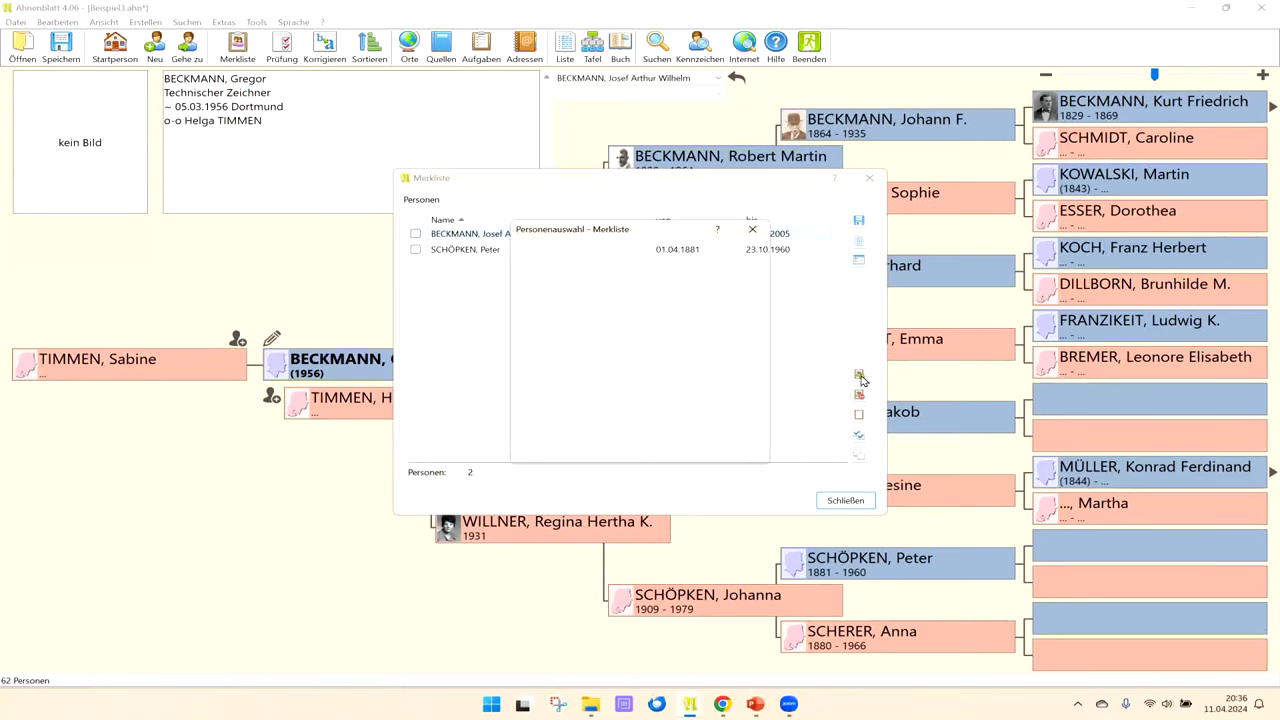
left_click(537, 367)
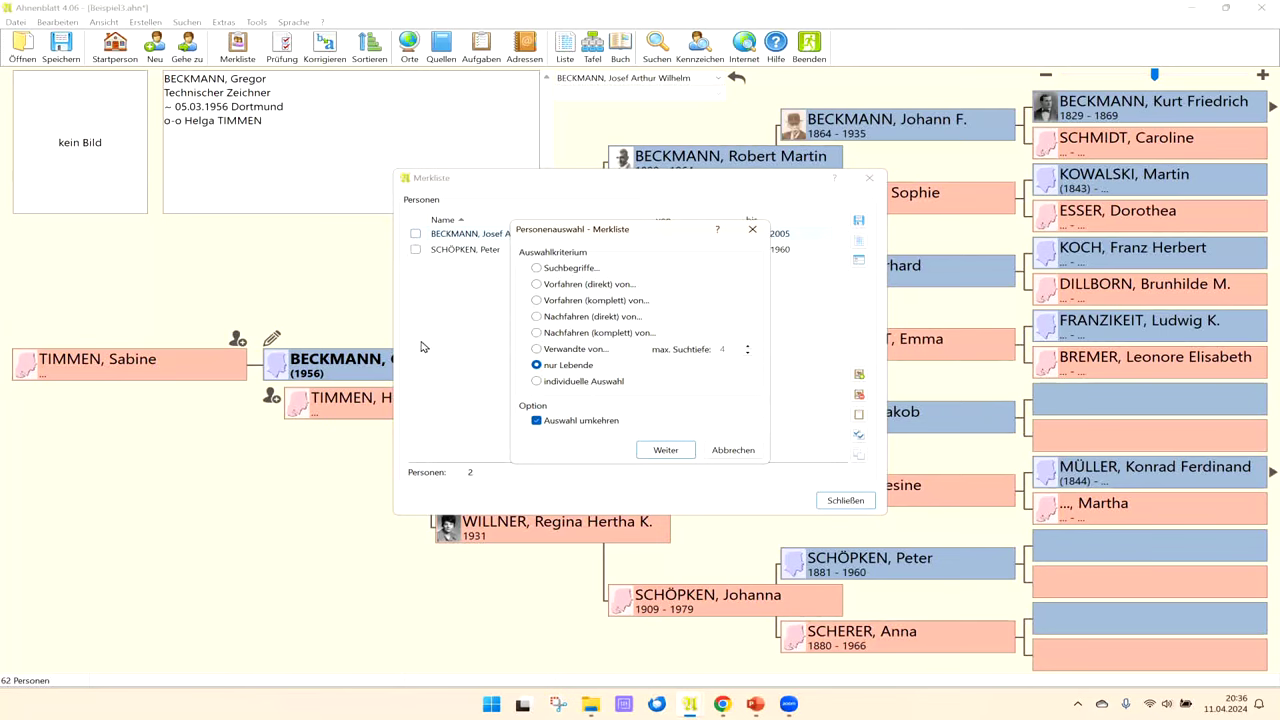
left_click(726, 457)
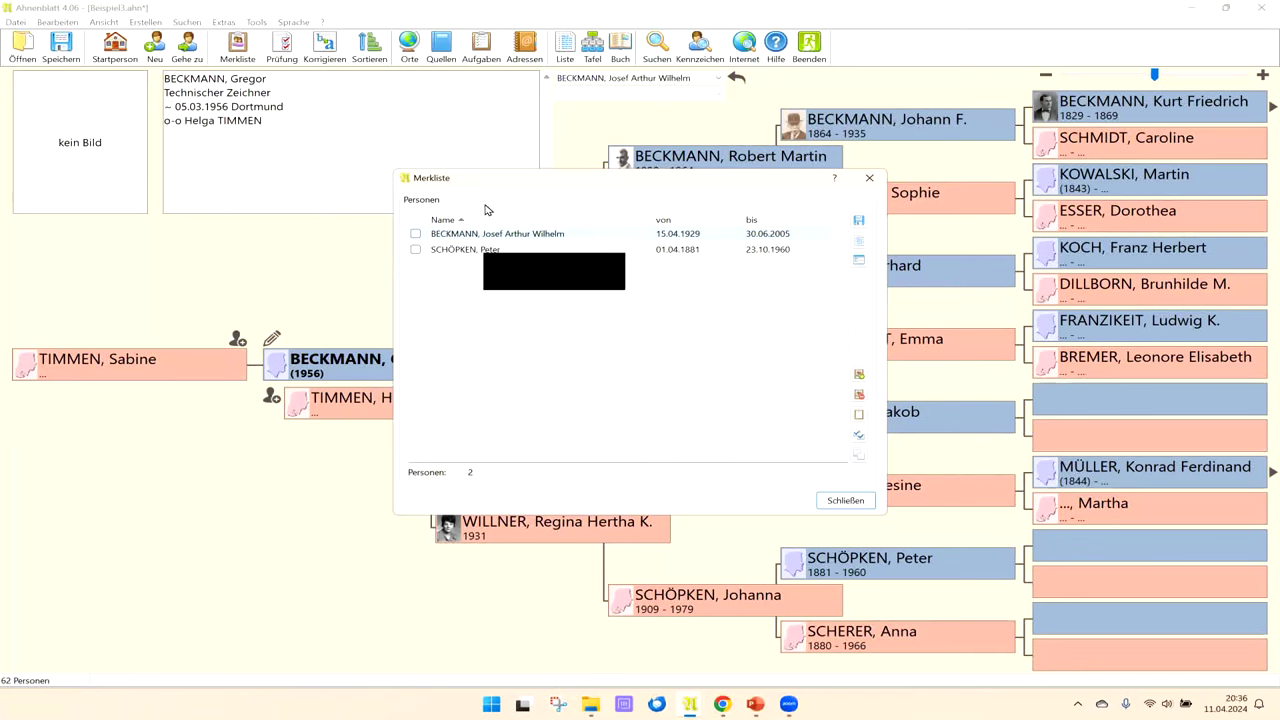
Step: Open the first person's record from the Merkliste and browse back and forth between the listed persons' partner and children data
left_click_drag(538, 185, 384, 196)
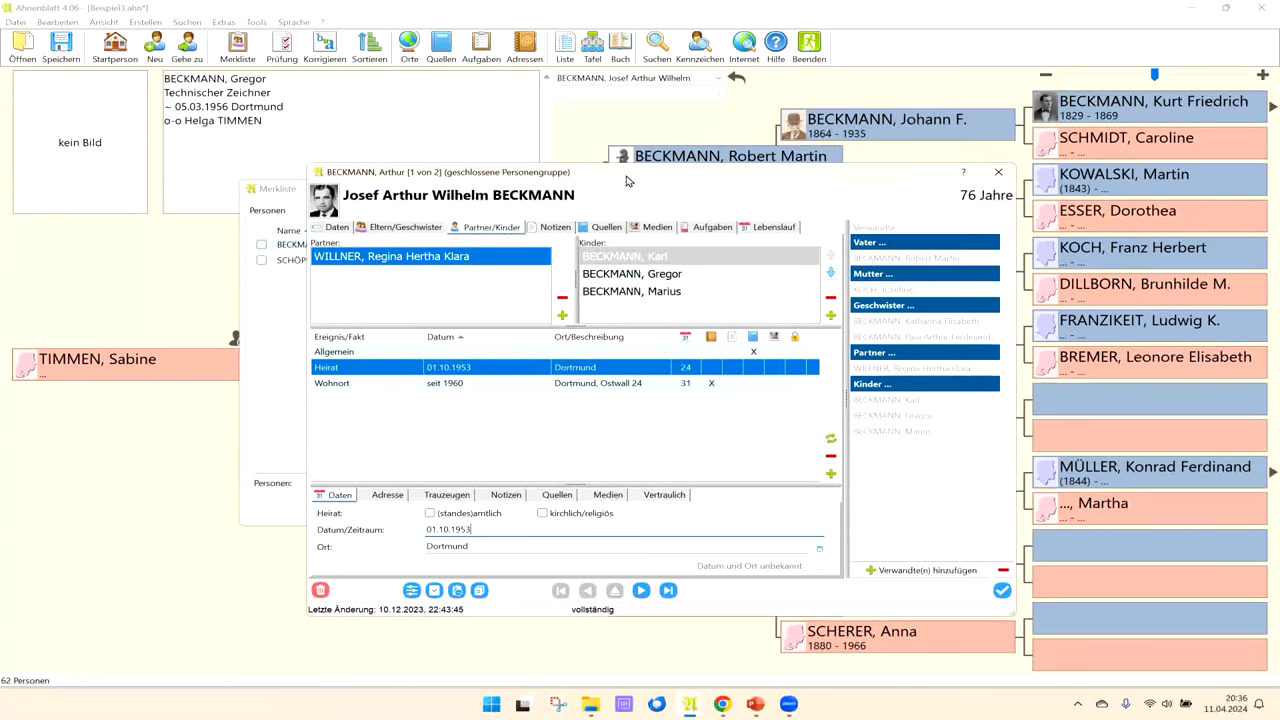
left_click_drag(615, 181, 685, 175)
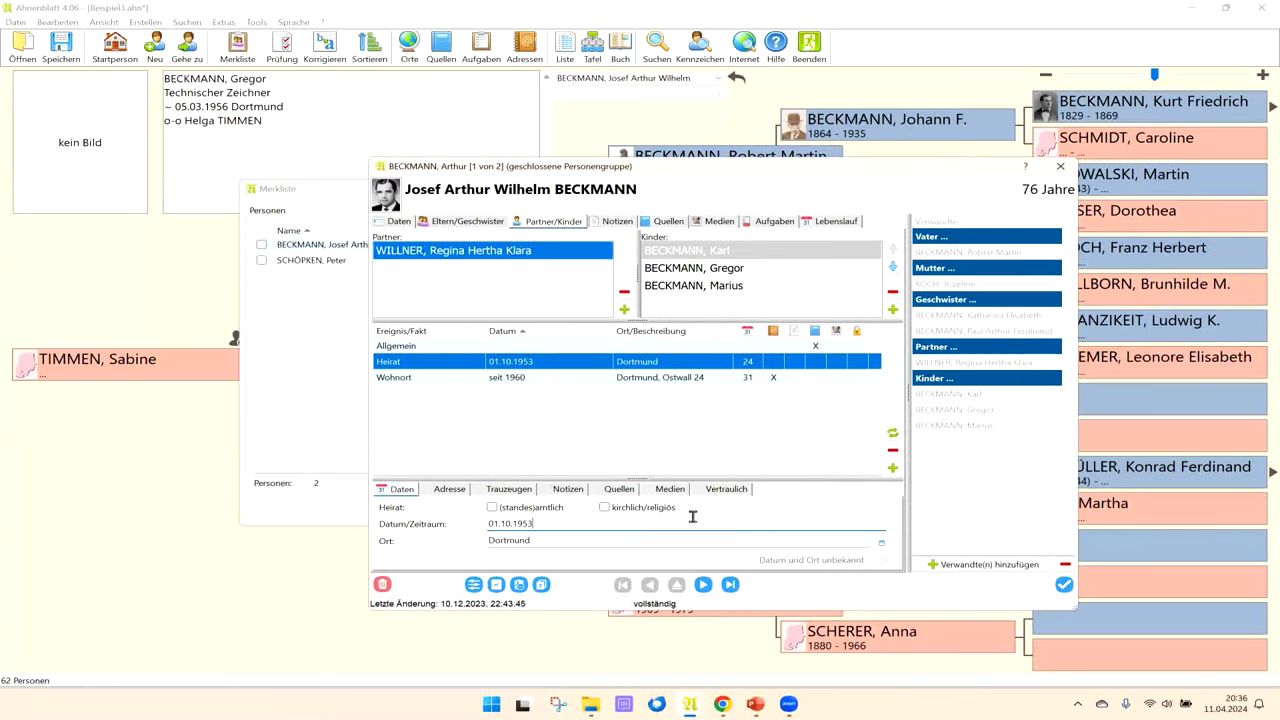
left_click(703, 585)
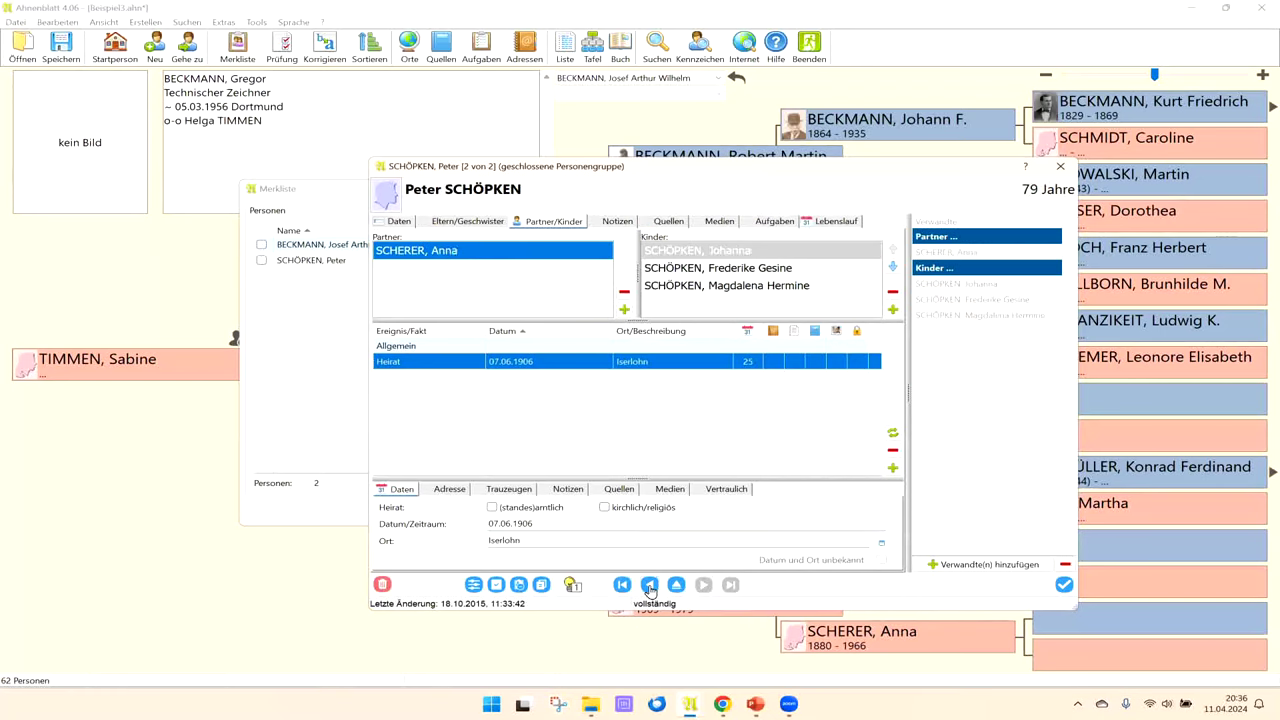
left_click(650, 585)
left_click(703, 585)
left_click(650, 585)
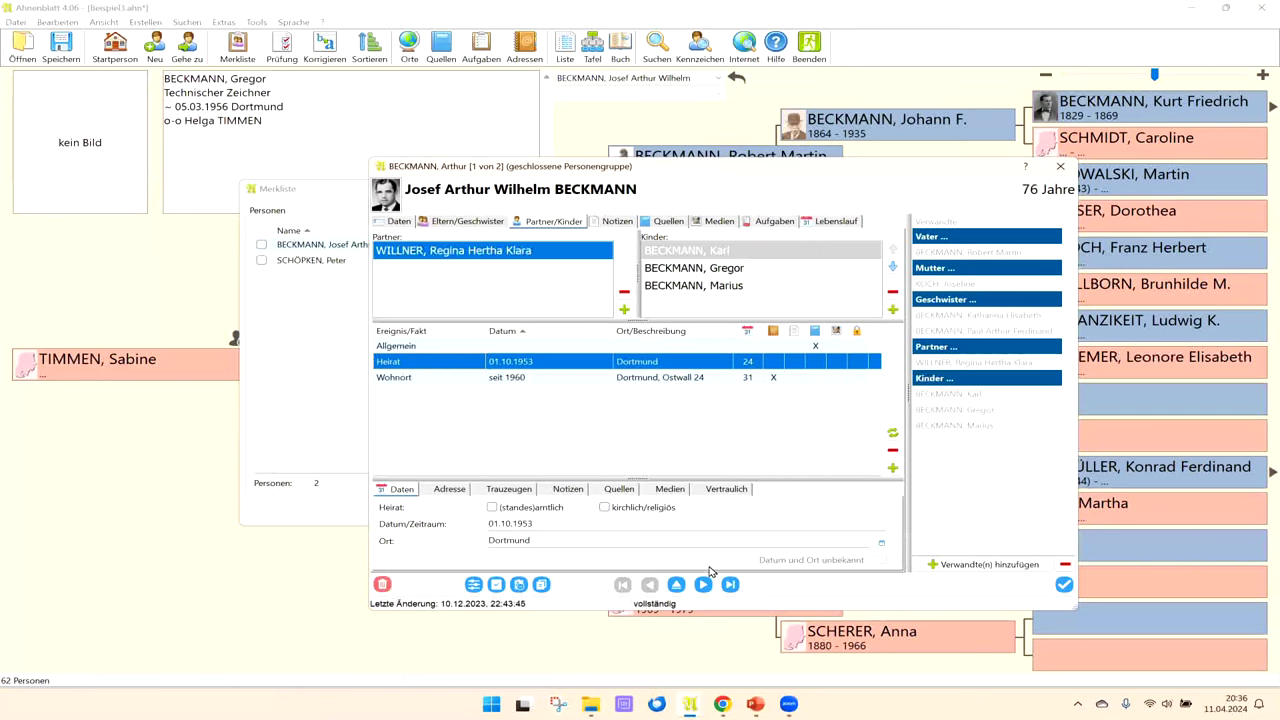
Step: View the notes of the Merkliste persons, and close the record and the Merkliste
left_click(610, 221)
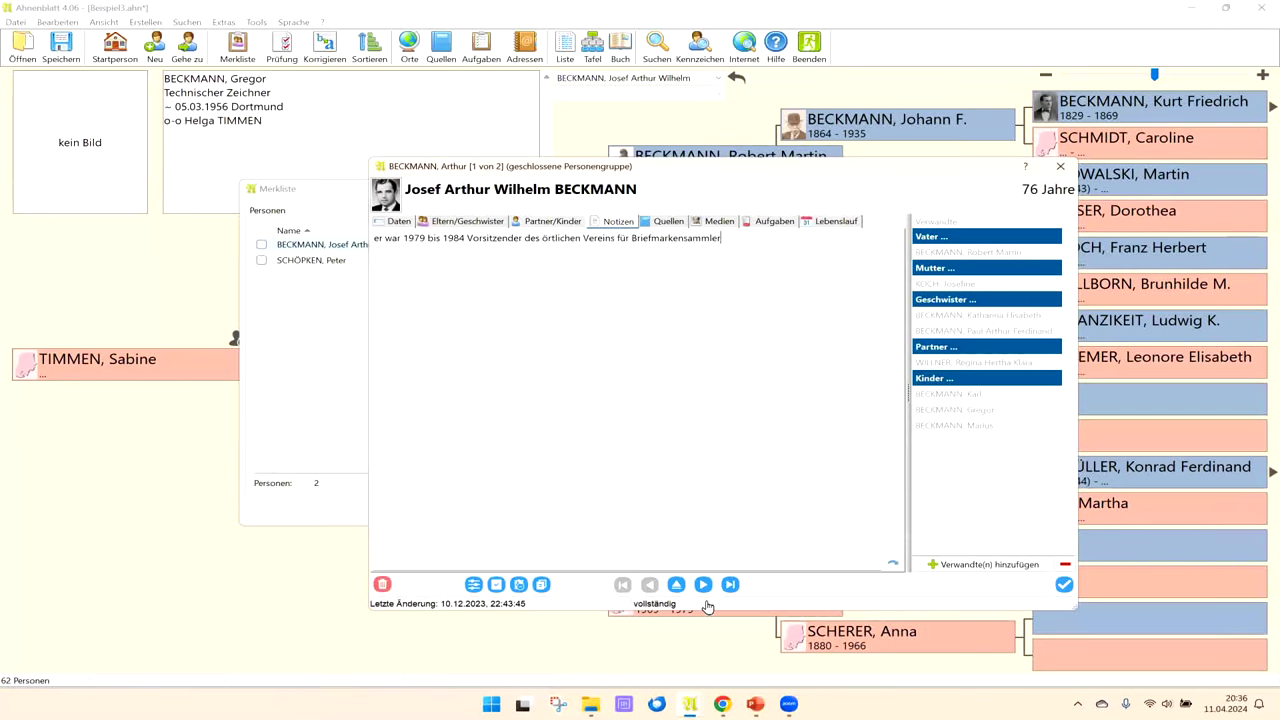
left_click(670, 588)
left_click(650, 585)
left_click(1064, 584)
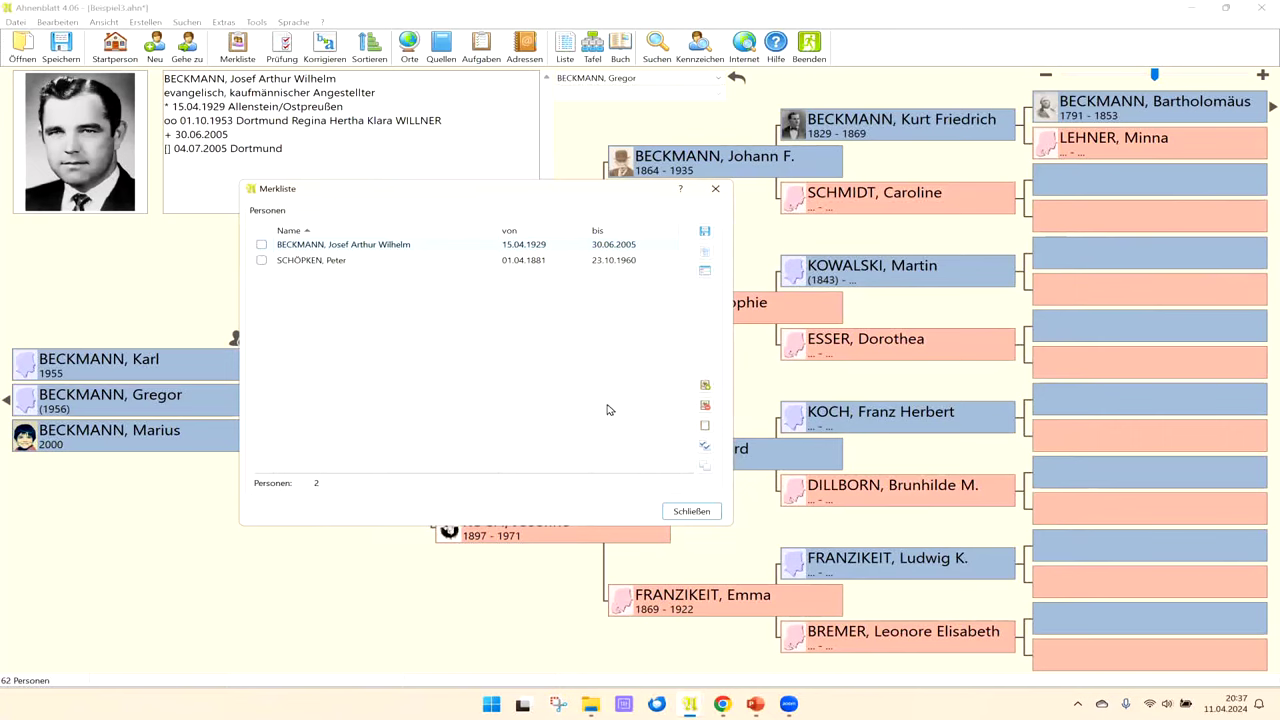
left_click(685, 512)
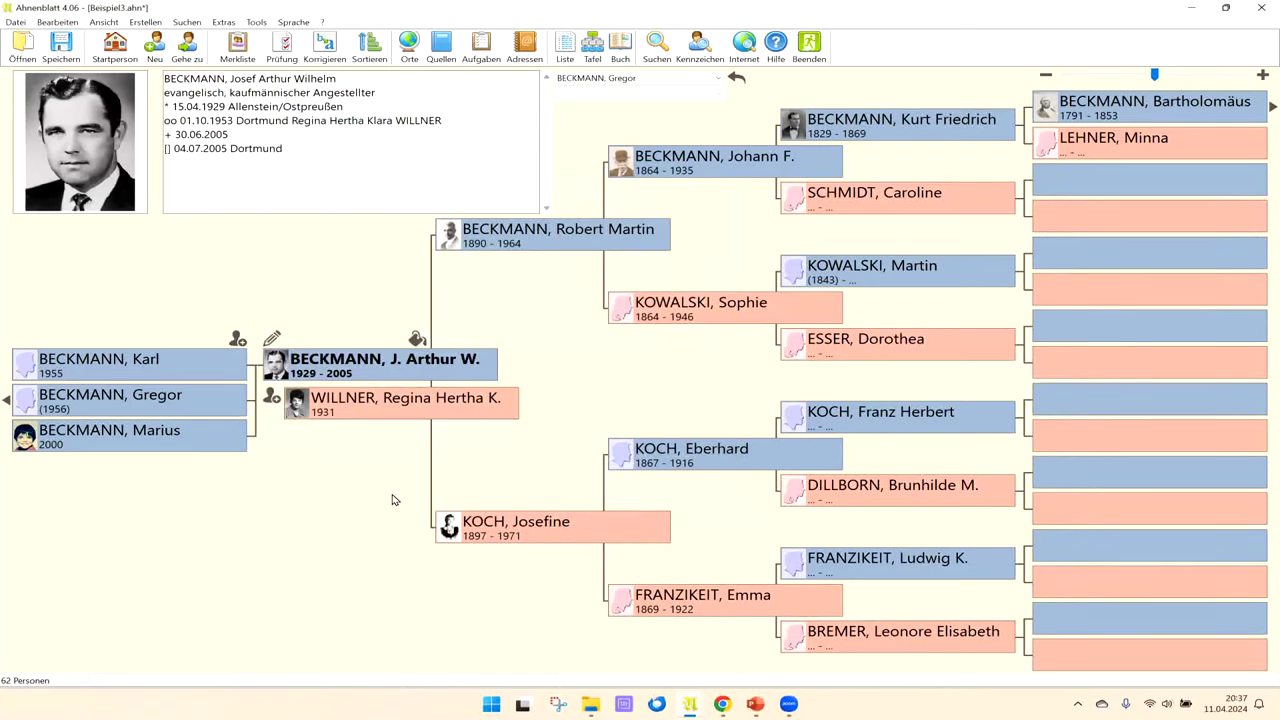
Step: Create a Verwandtschaftslinie chart between the two Merkliste persons with the oldest generation positioned oben, and close its preview
left_click(594, 46)
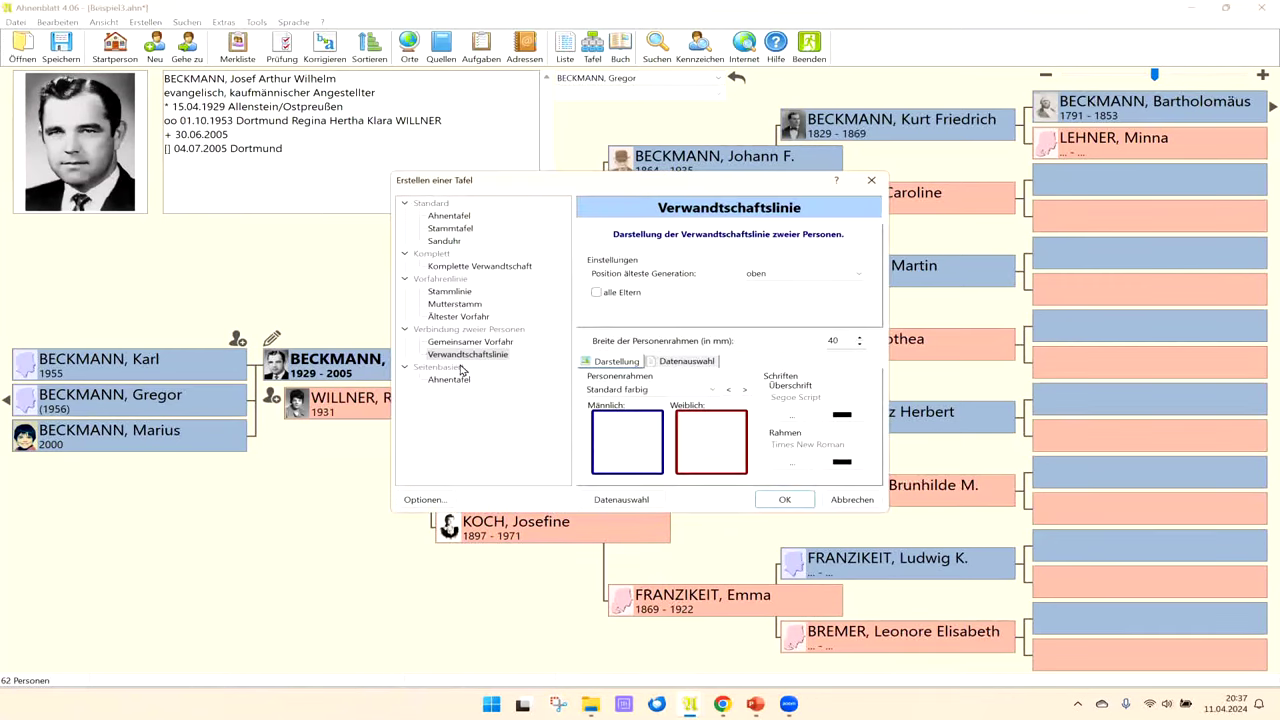
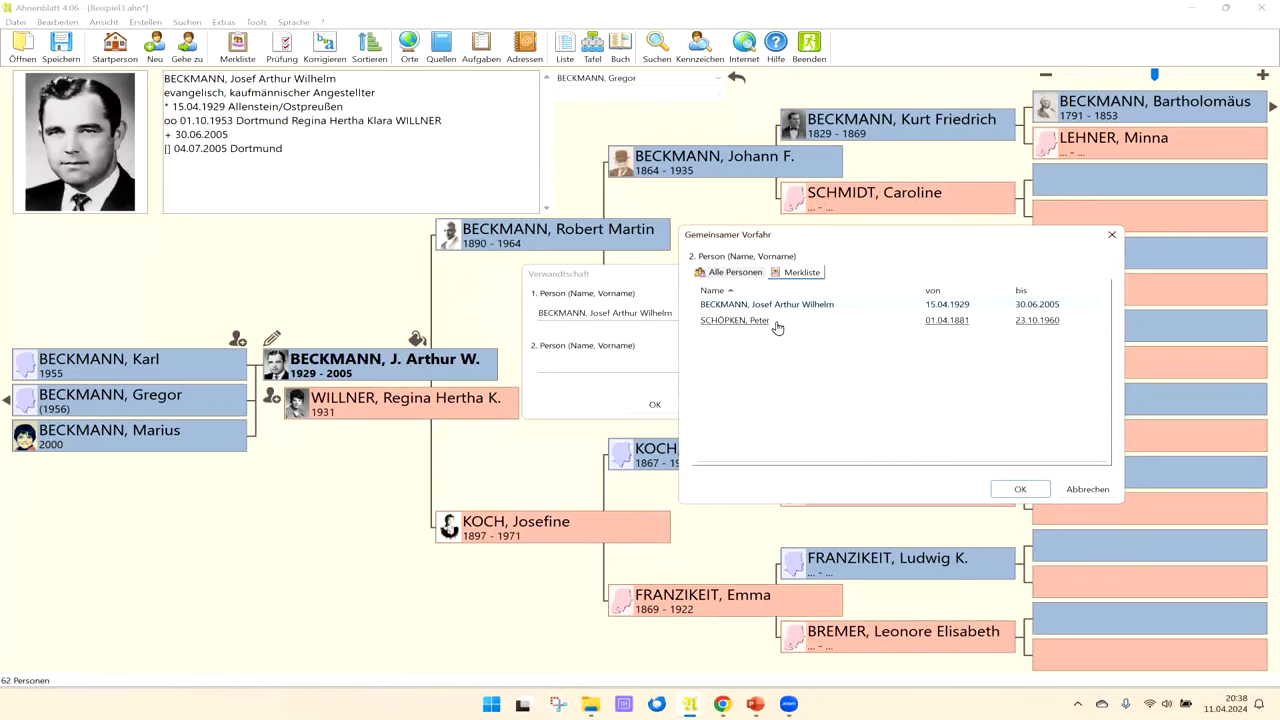
double_click(716, 322)
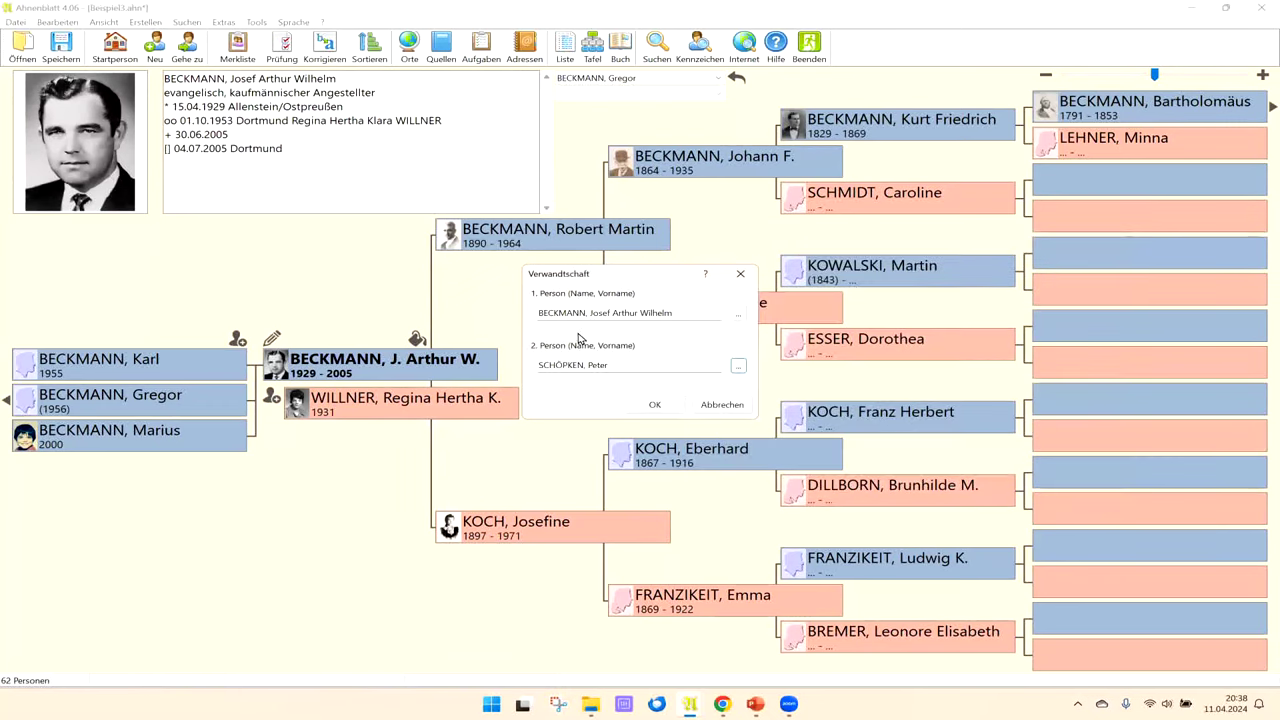
left_click(651, 408)
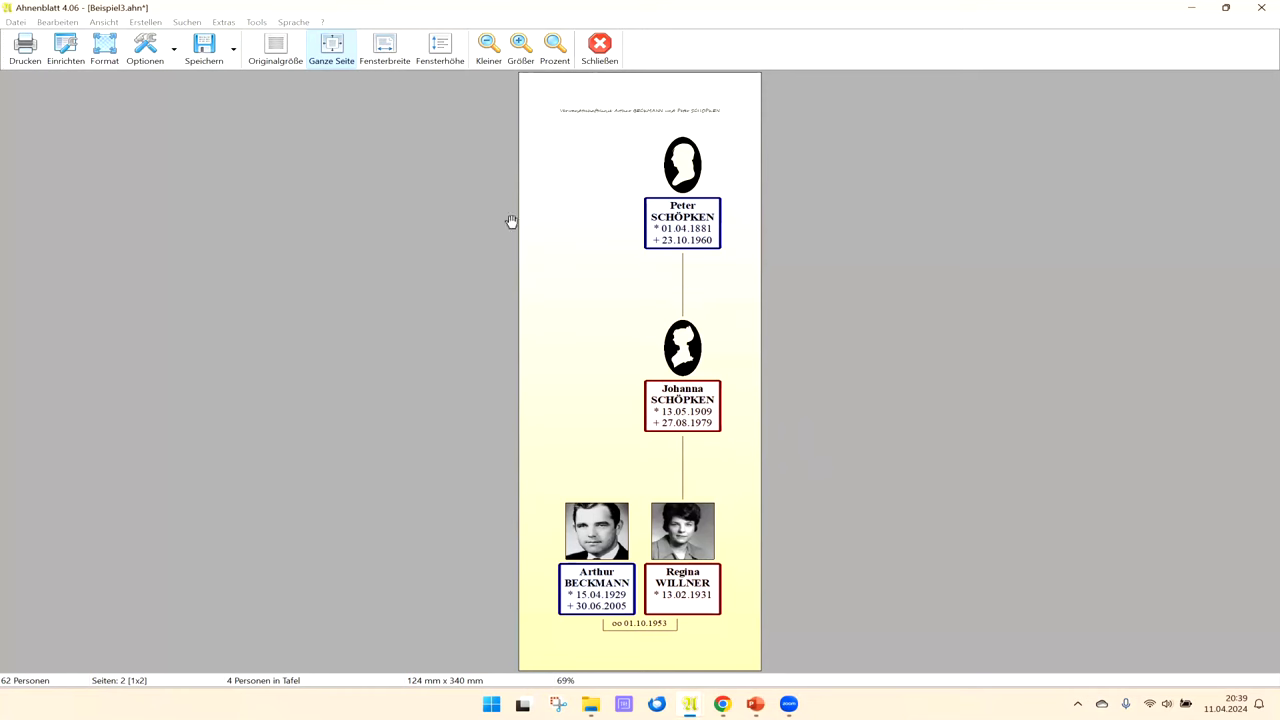
left_click(607, 56)
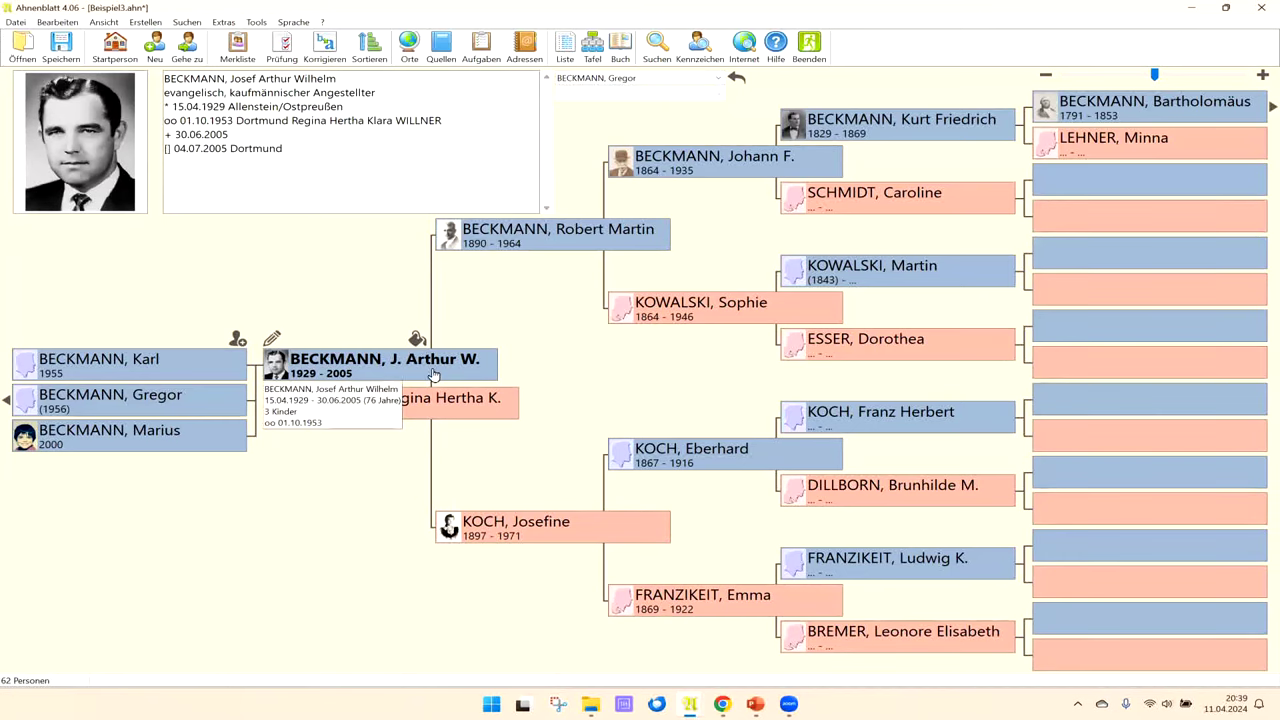
Step: Check the Merkliste option in the centered man's record, and view the Merkliste again before closing it
double_click(387, 360)
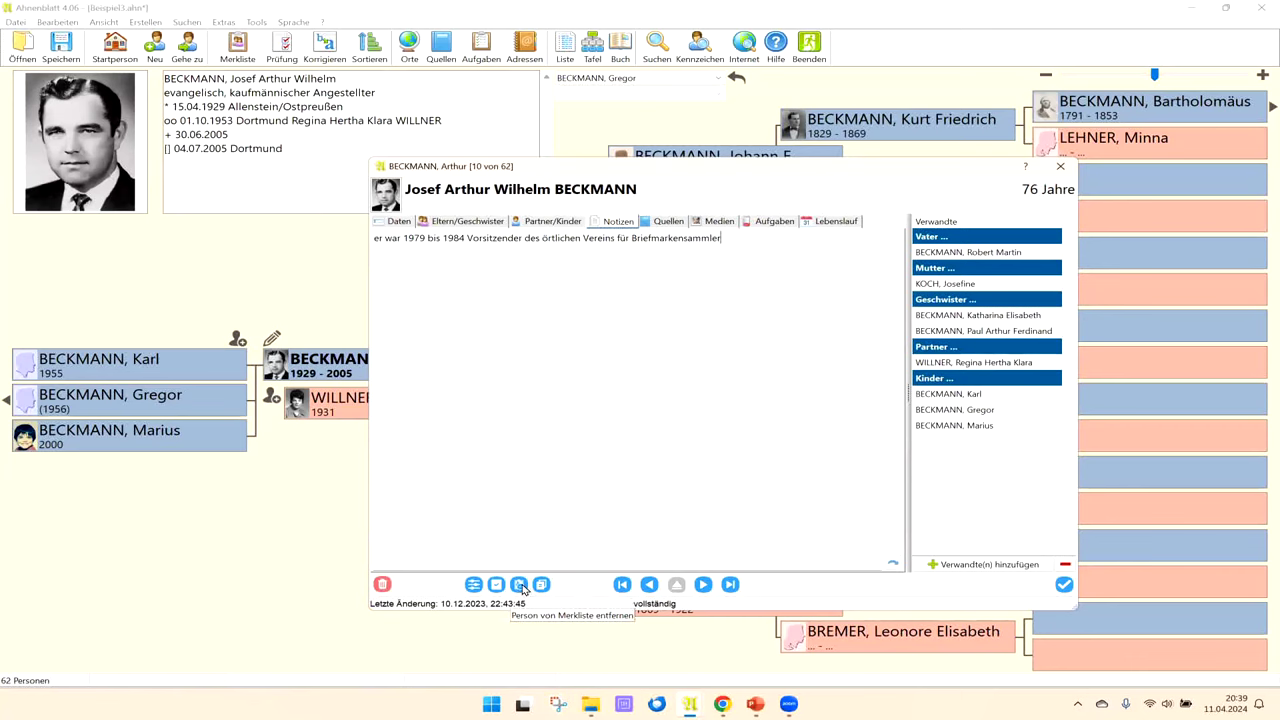
left_click(1064, 586)
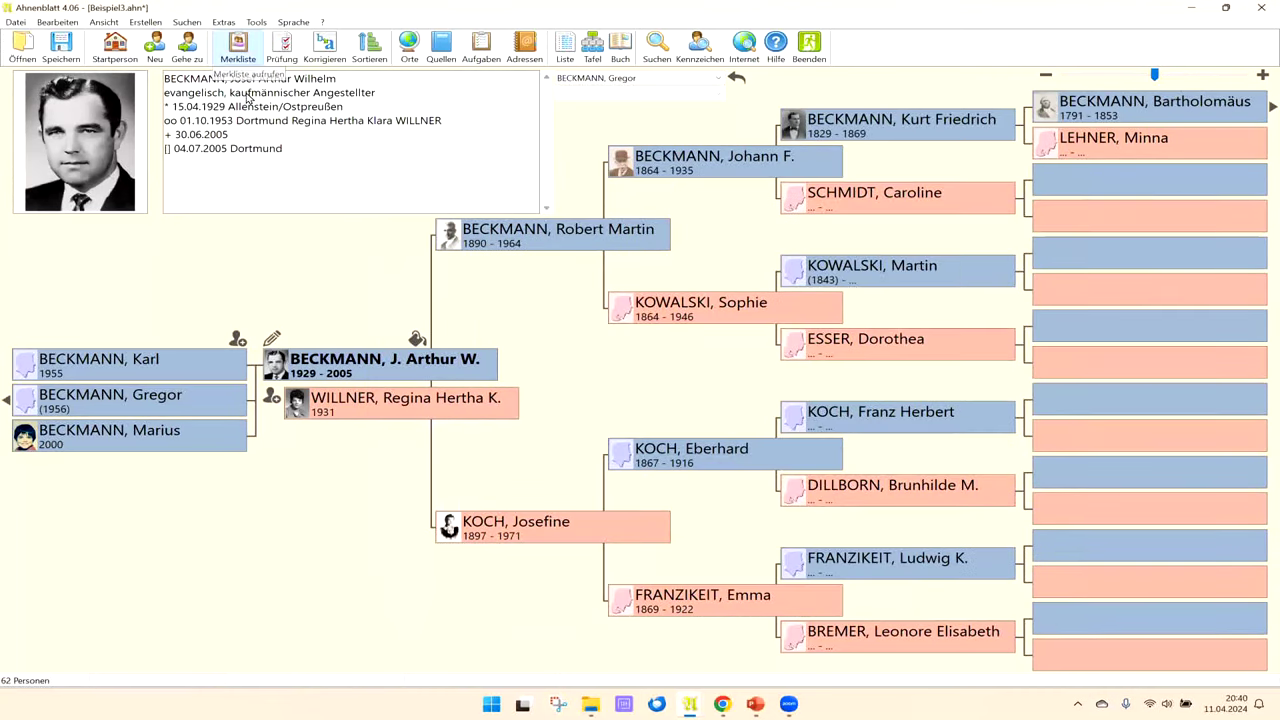
left_click(238, 50)
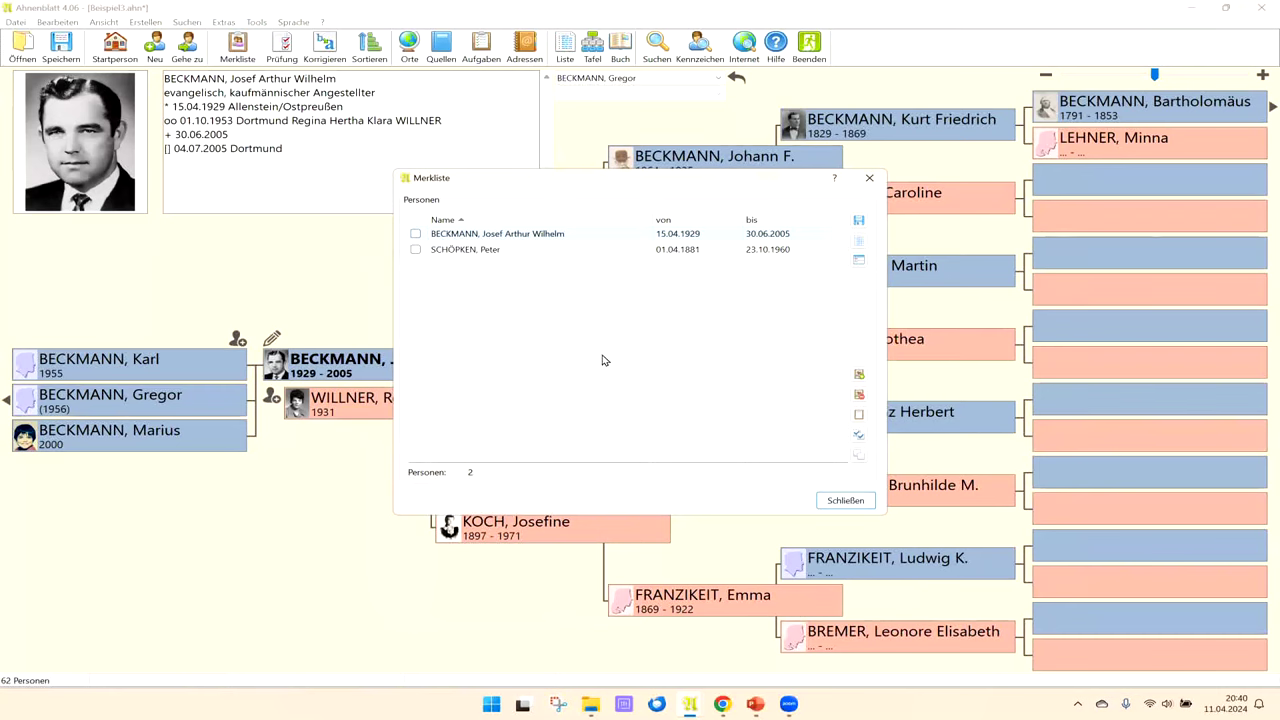
left_click(869, 178)
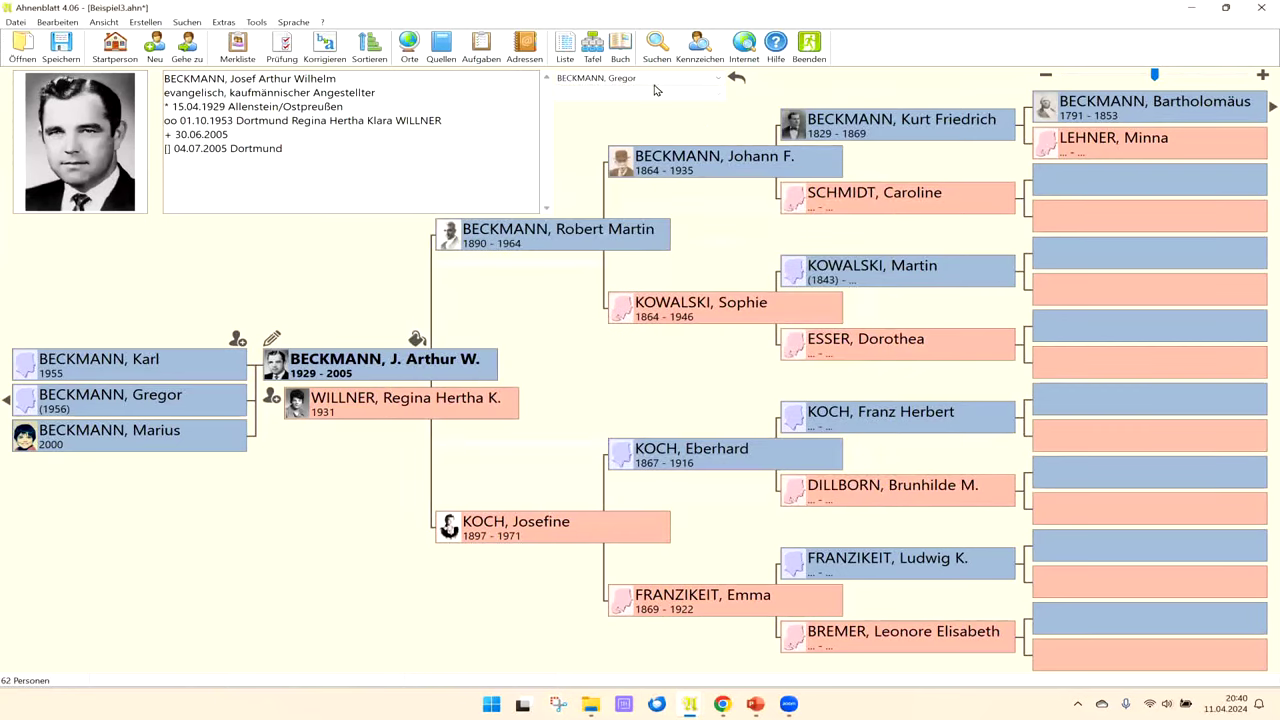
Step: Start creating a chart and look through the Verwandtschaftslinie's Personenrahmen styles, from the Standard variants to Standard Plus farbig and Wappen
left_click(593, 50)
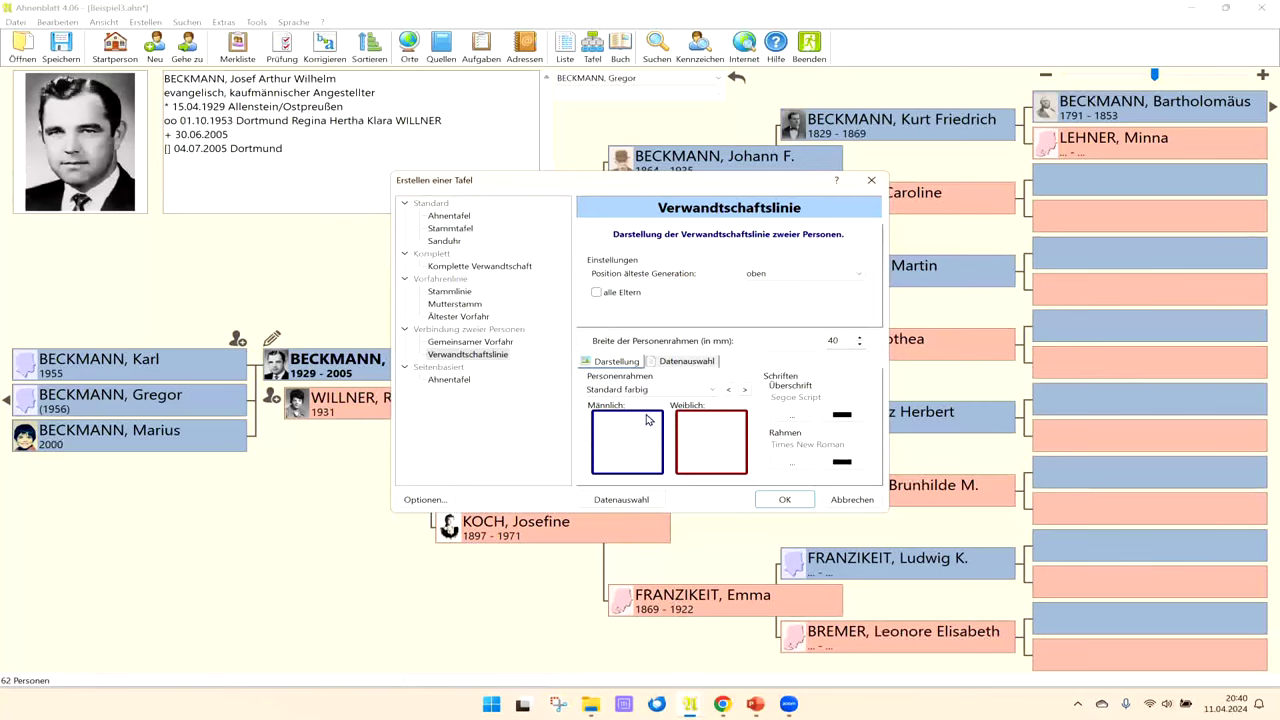
left_click(745, 389)
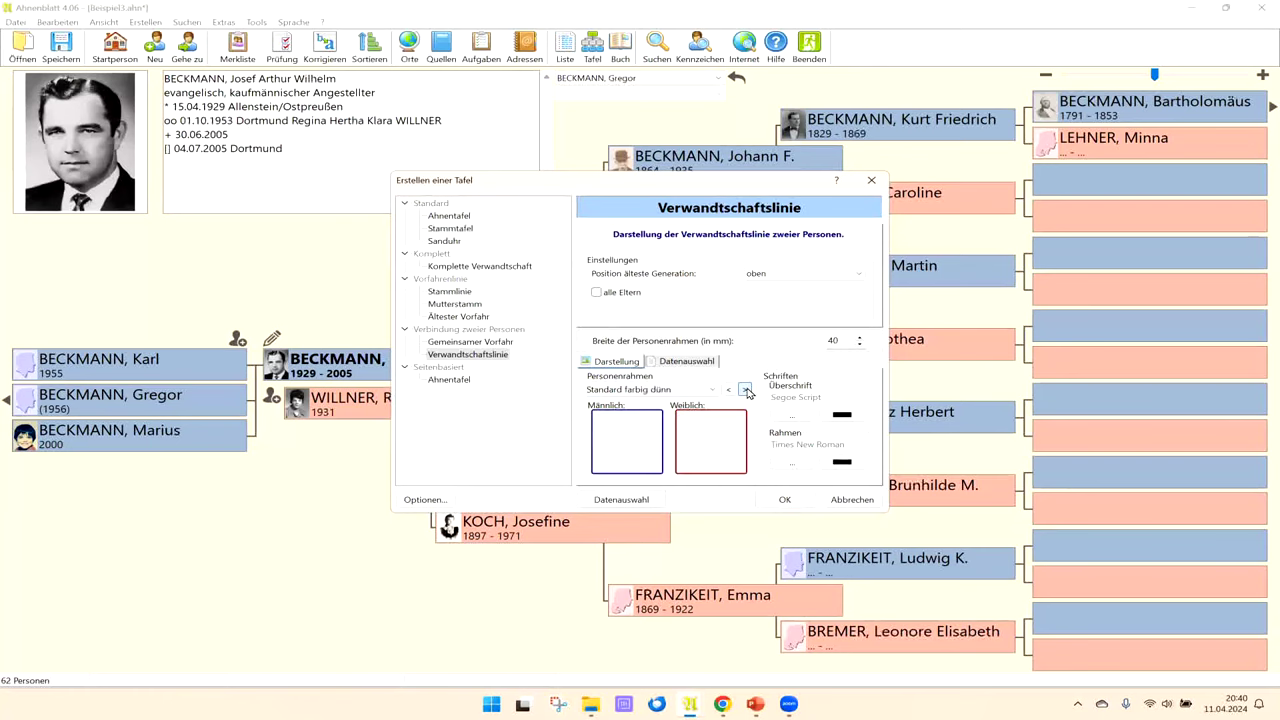
left_click(745, 389)
left_click(745, 389)
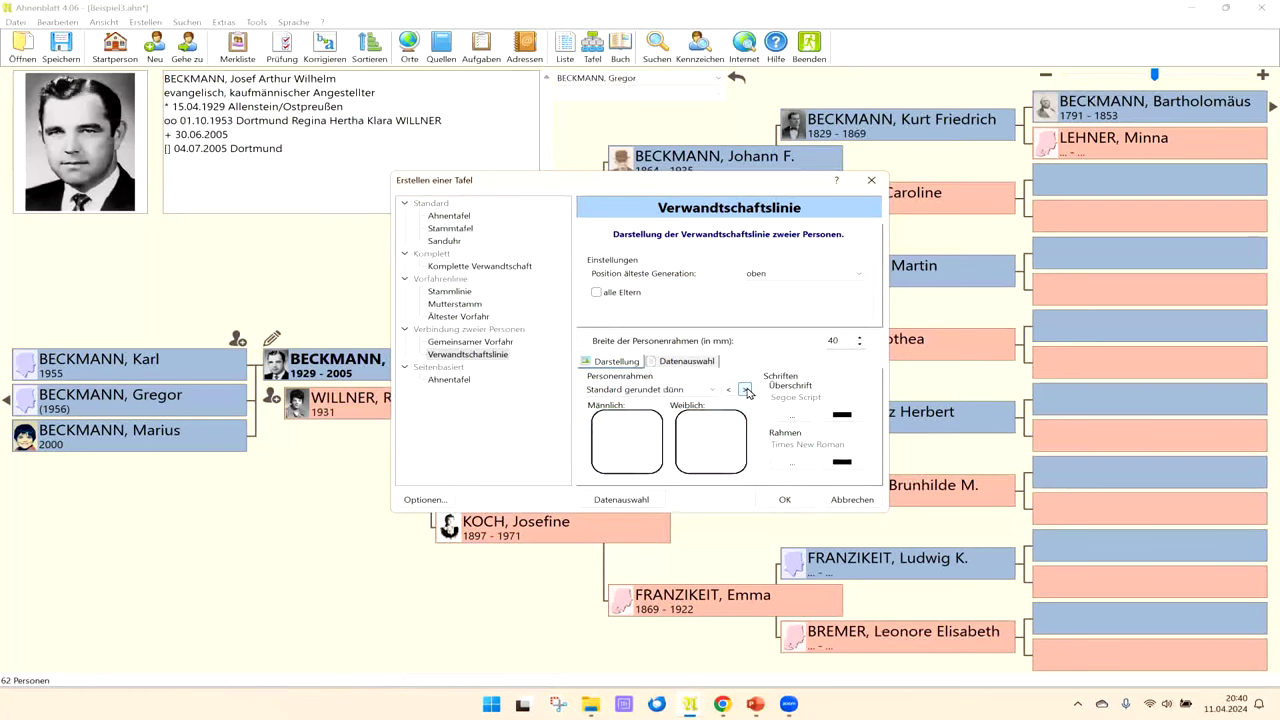
left_click(745, 389)
left_click(745, 389)
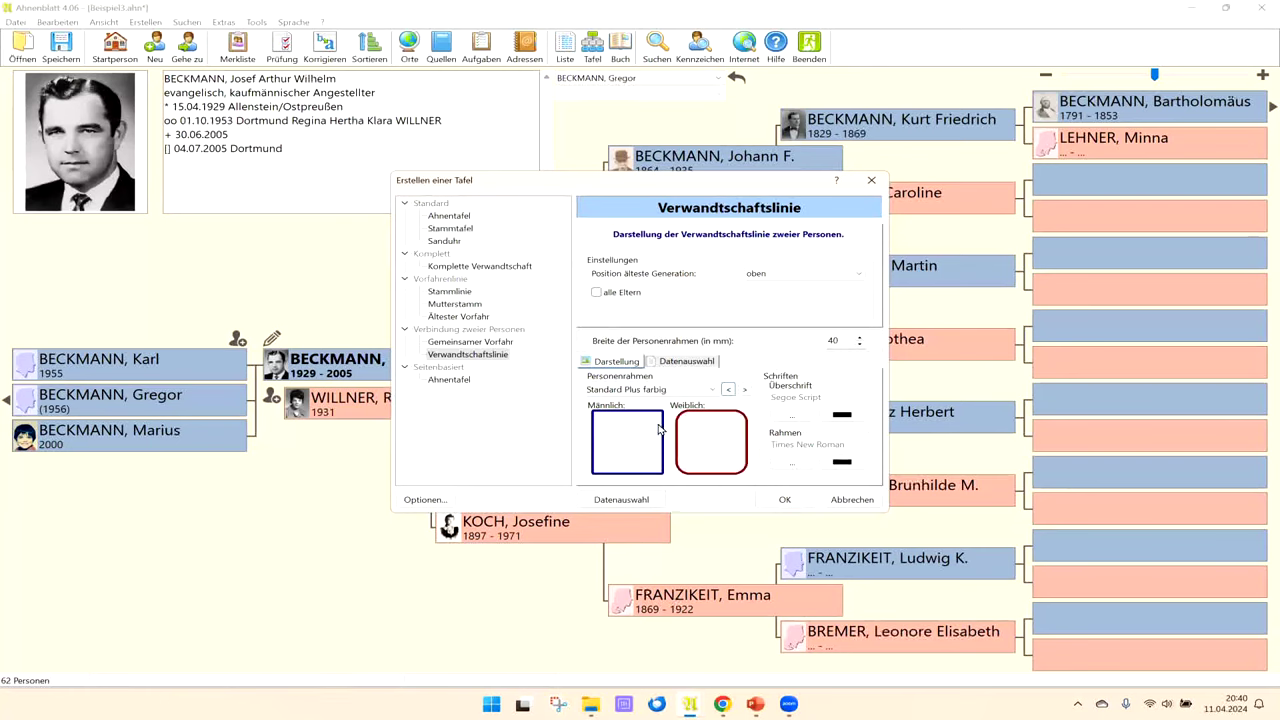
left_click(729, 393)
left_click(733, 391)
left_click(744, 389)
left_click(744, 389)
left_click(744, 389)
left_click(744, 389)
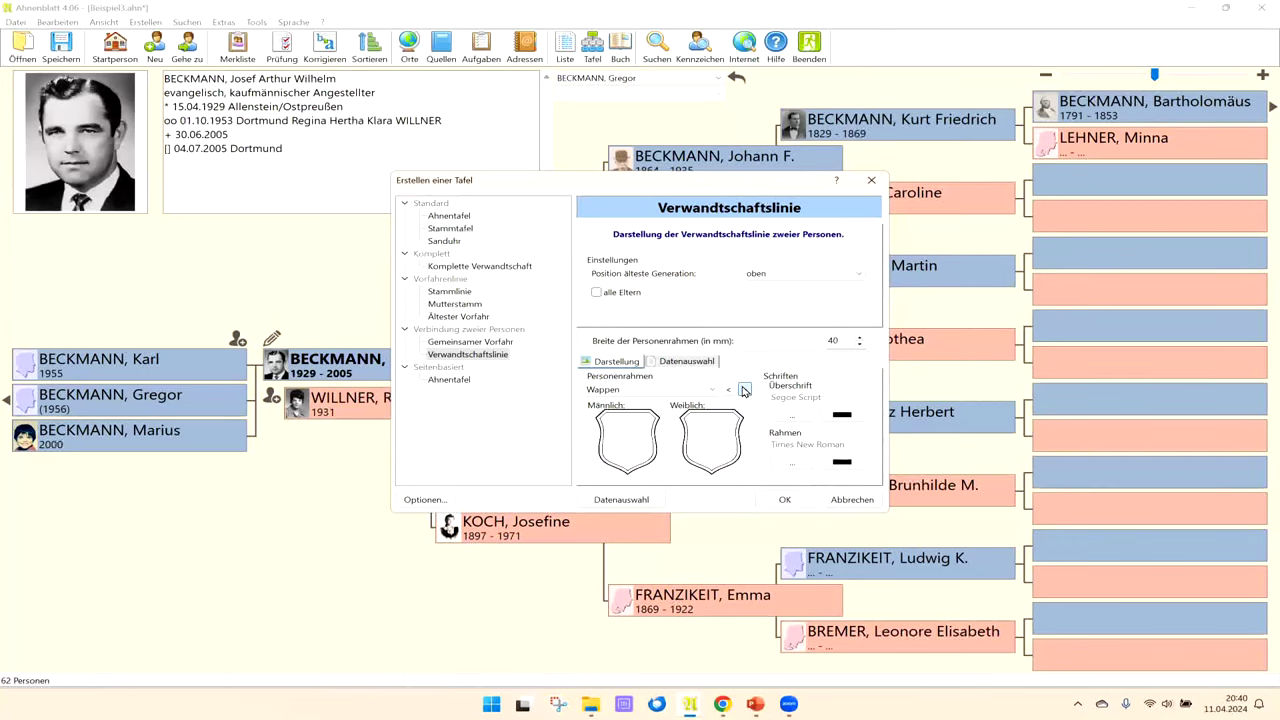
left_click(744, 390)
Step: Browse backwards through the decorative Personenrahmen styles, including Spiralrahmen, Schriftrolle and Schild golden
left_click(728, 390)
left_click(728, 390)
left_click(728, 390)
left_click(728, 390)
left_click(728, 390)
left_click(728, 390)
left_click(728, 390)
left_click(728, 390)
left_click(728, 390)
left_click(728, 390)
left_click(728, 390)
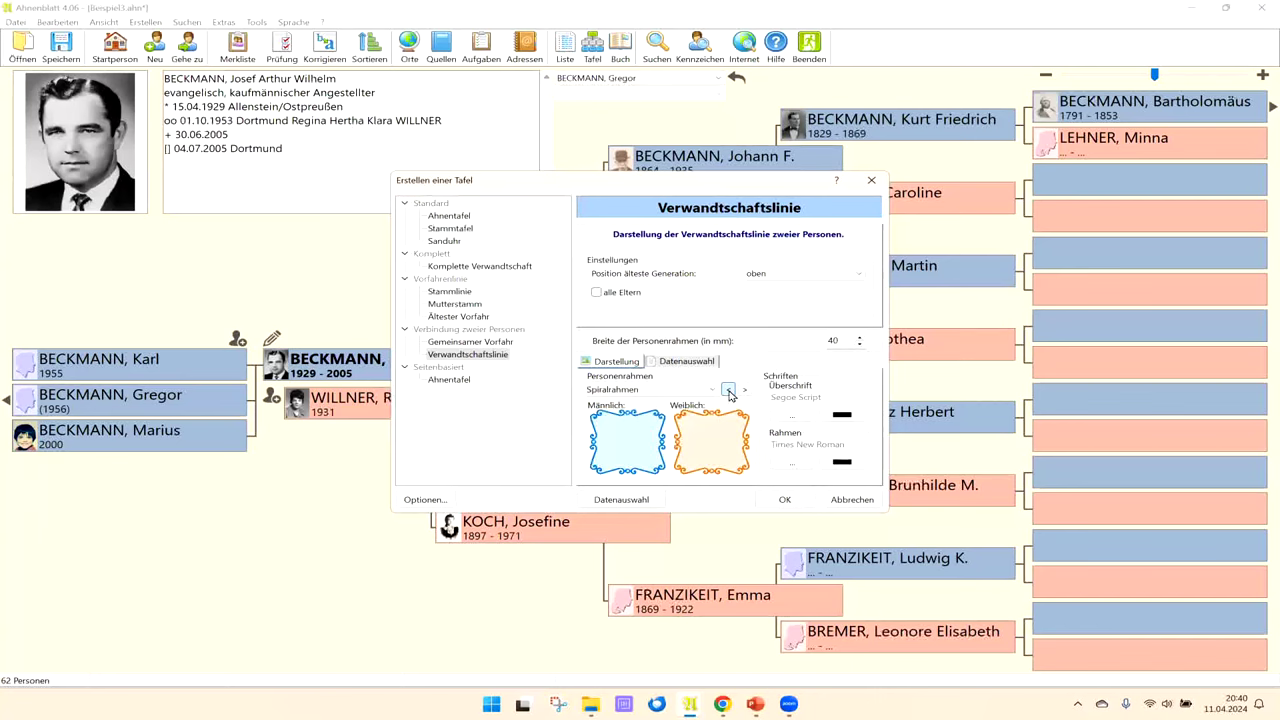
left_click(728, 390)
left_click(728, 390)
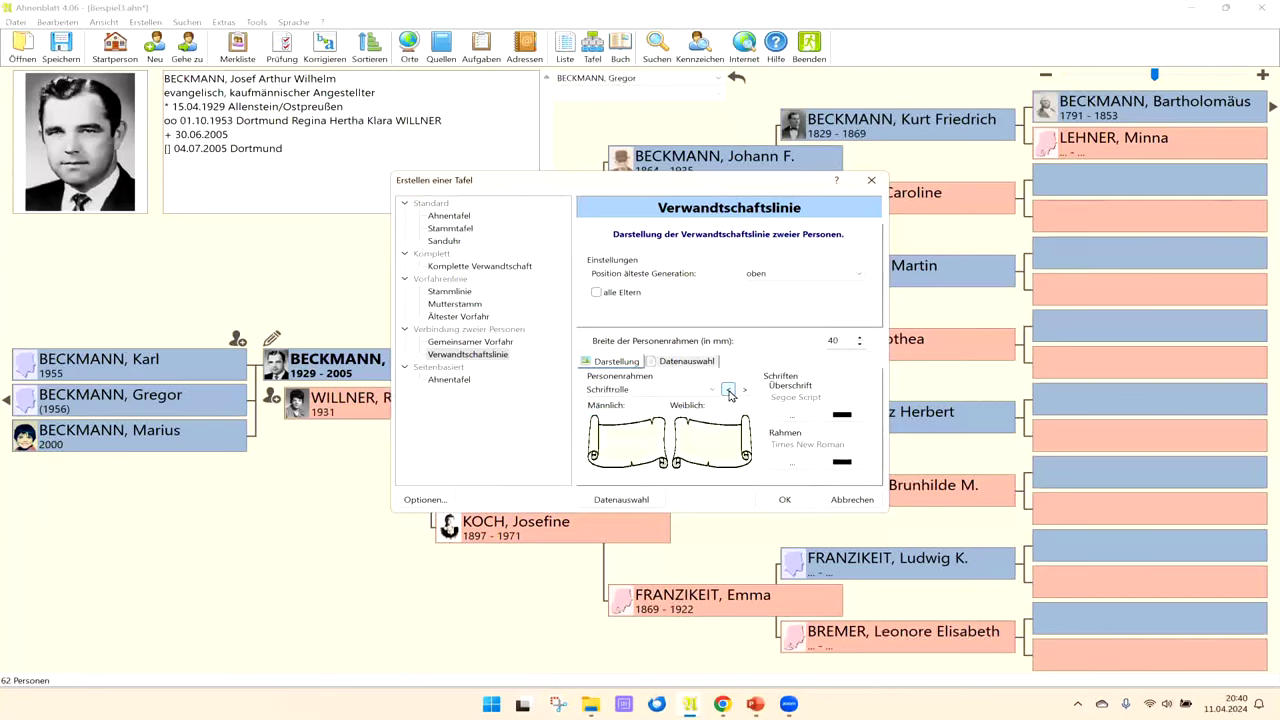
left_click(728, 390)
left_click(728, 390)
left_click(728, 390)
left_click(728, 390)
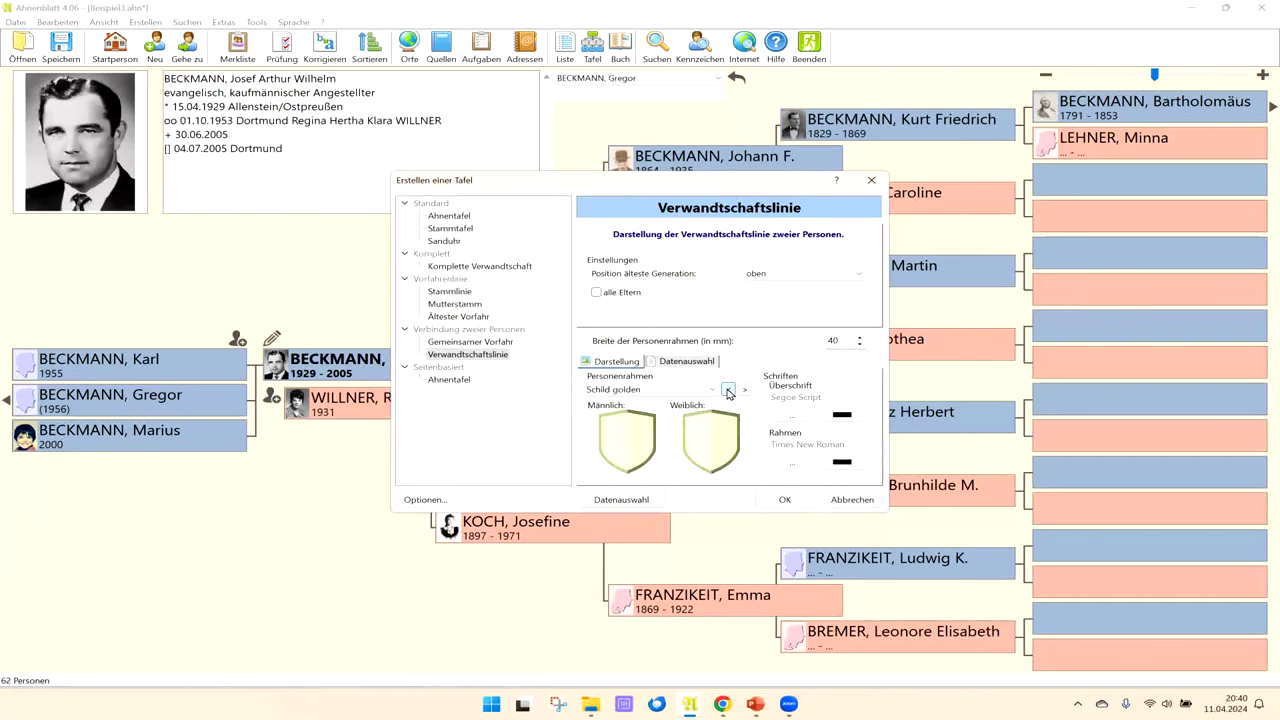
left_click(728, 390)
left_click(728, 390)
left_click(728, 390)
left_click(728, 390)
left_click(728, 390)
left_click(728, 390)
left_click(728, 390)
Step: Choose the Pergament (Leinen) person frame after comparing it with Pergament, and create a Komplette Verwandtschaft chart
left_click(745, 390)
left_click(745, 390)
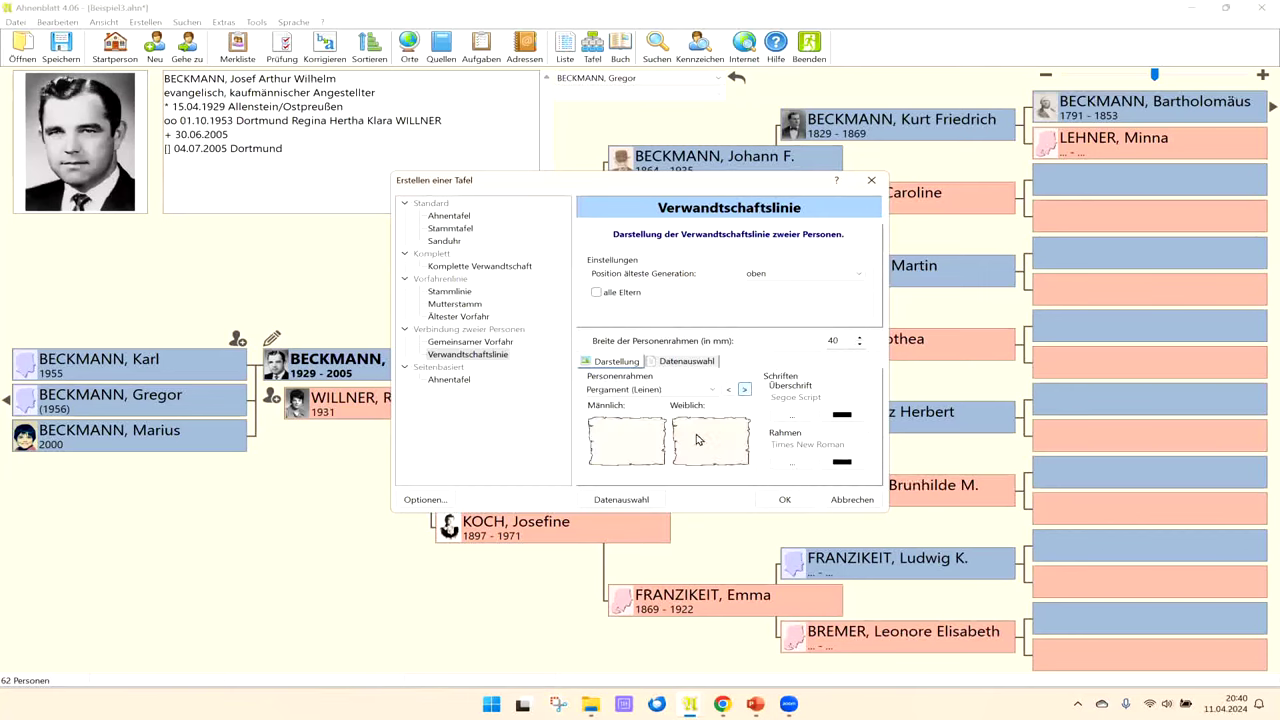
left_click(728, 390)
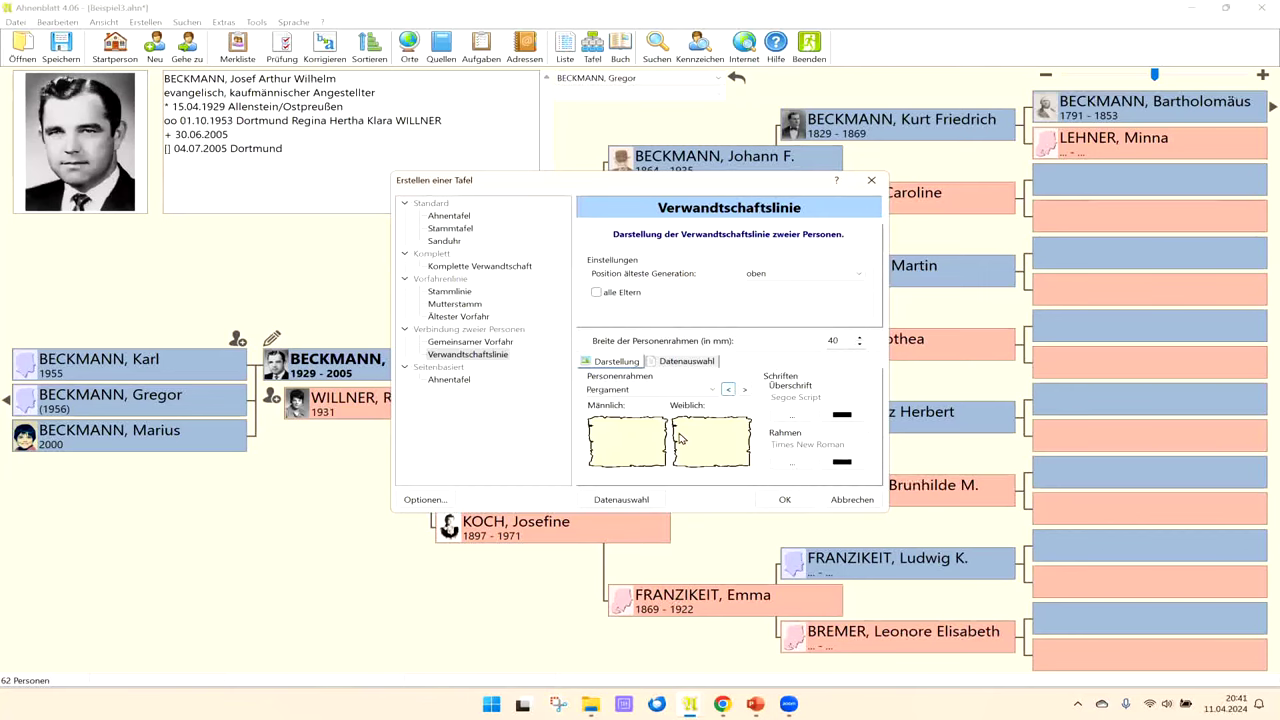
left_click(745, 390)
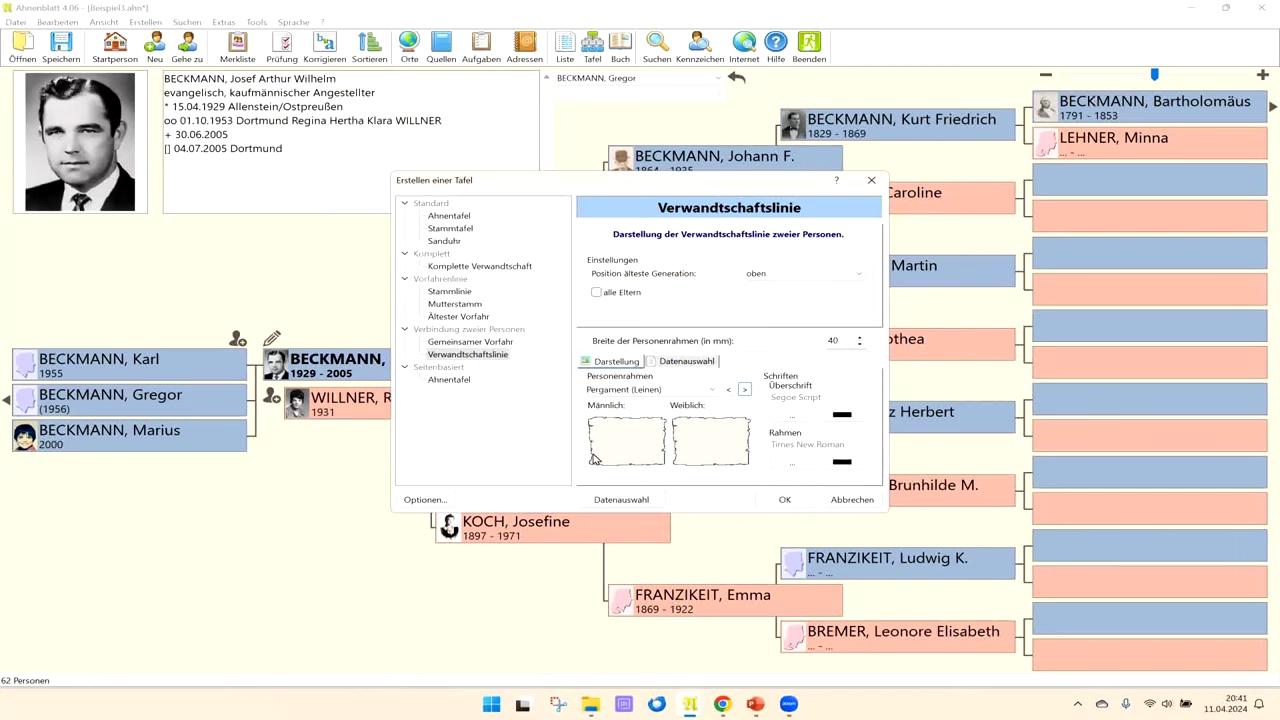
left_click(498, 267)
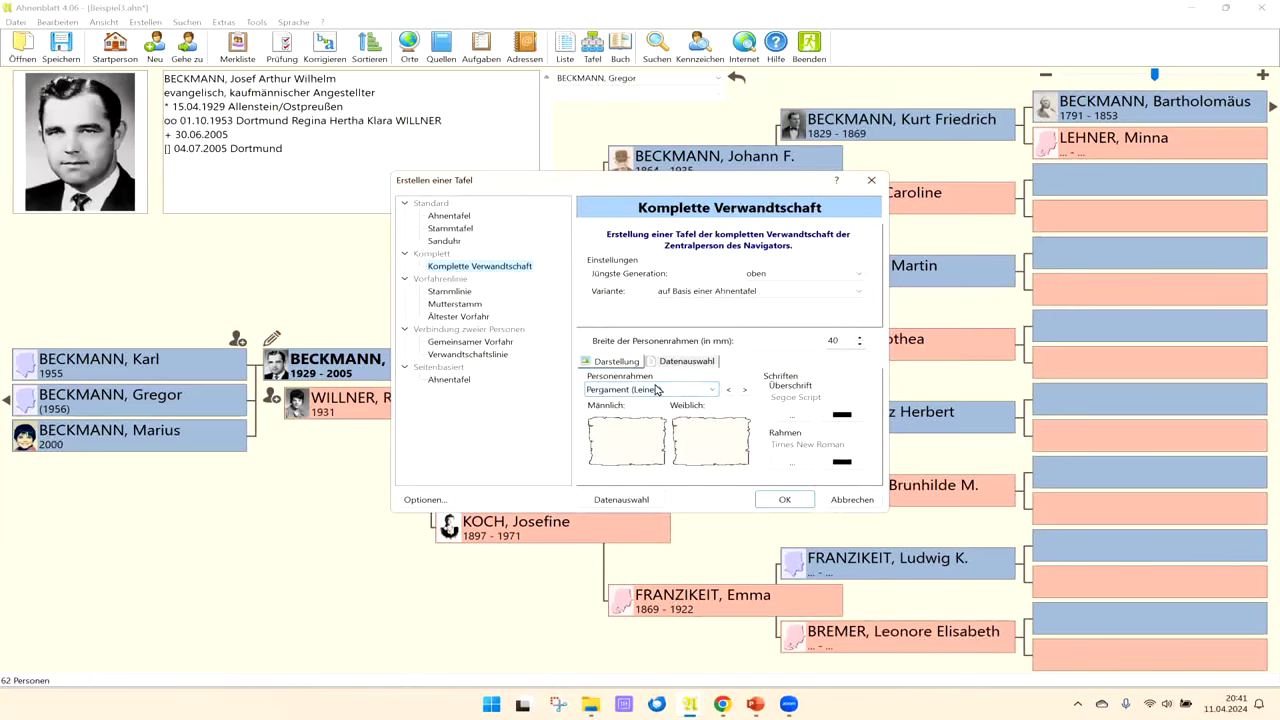
left_click(785, 501)
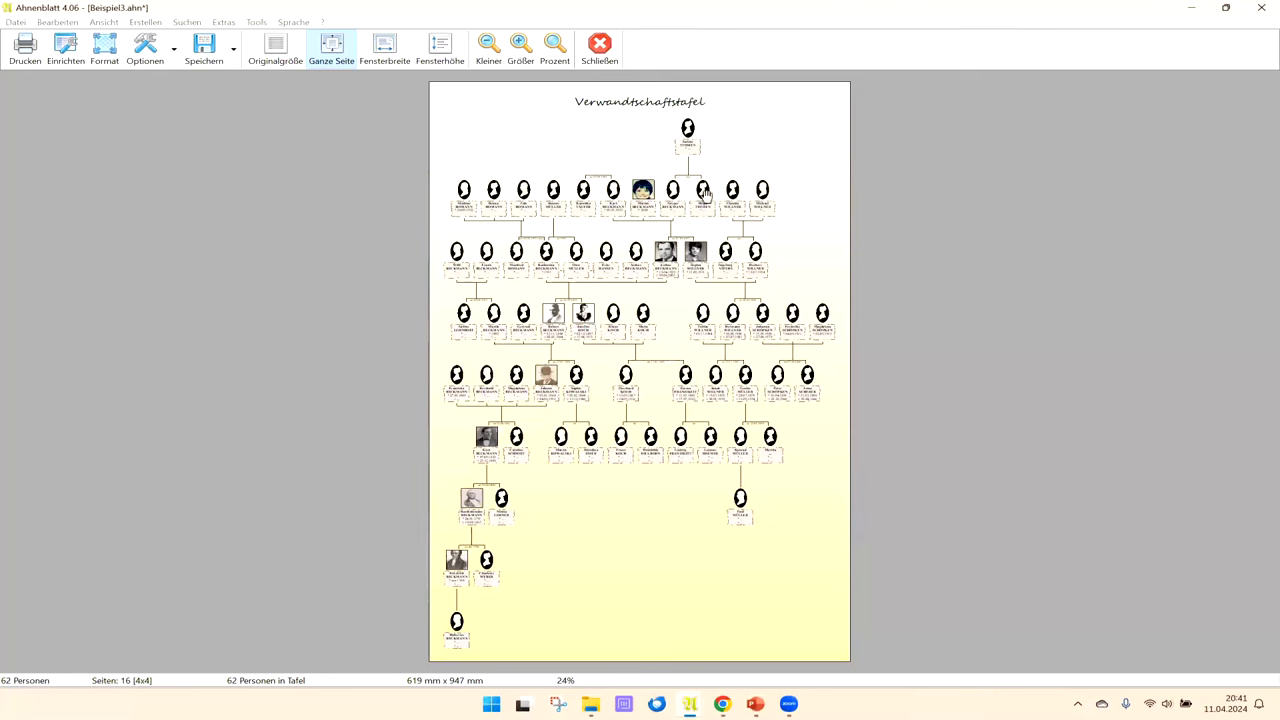
Step: Enable a chart background image and set it to "Ahnenblatt - round tree.jpg" from the TafelPics folder
left_click(234, 49)
left_click(173, 49)
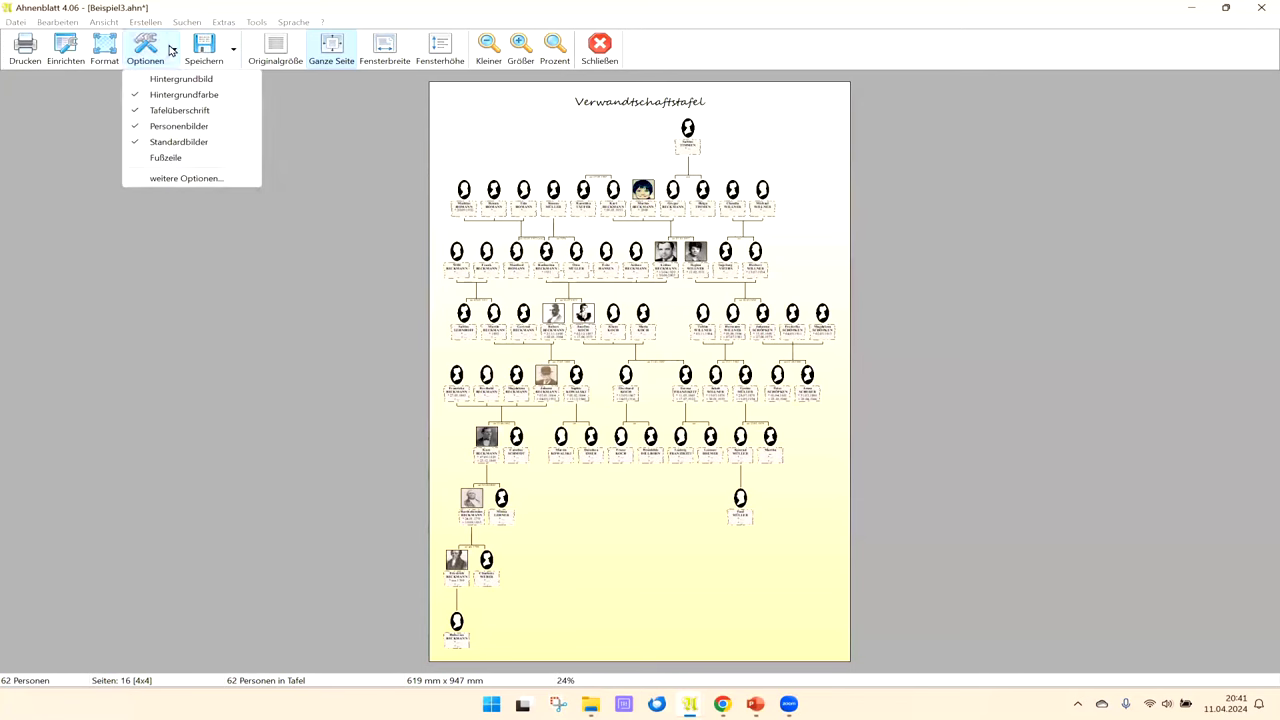
left_click(184, 179)
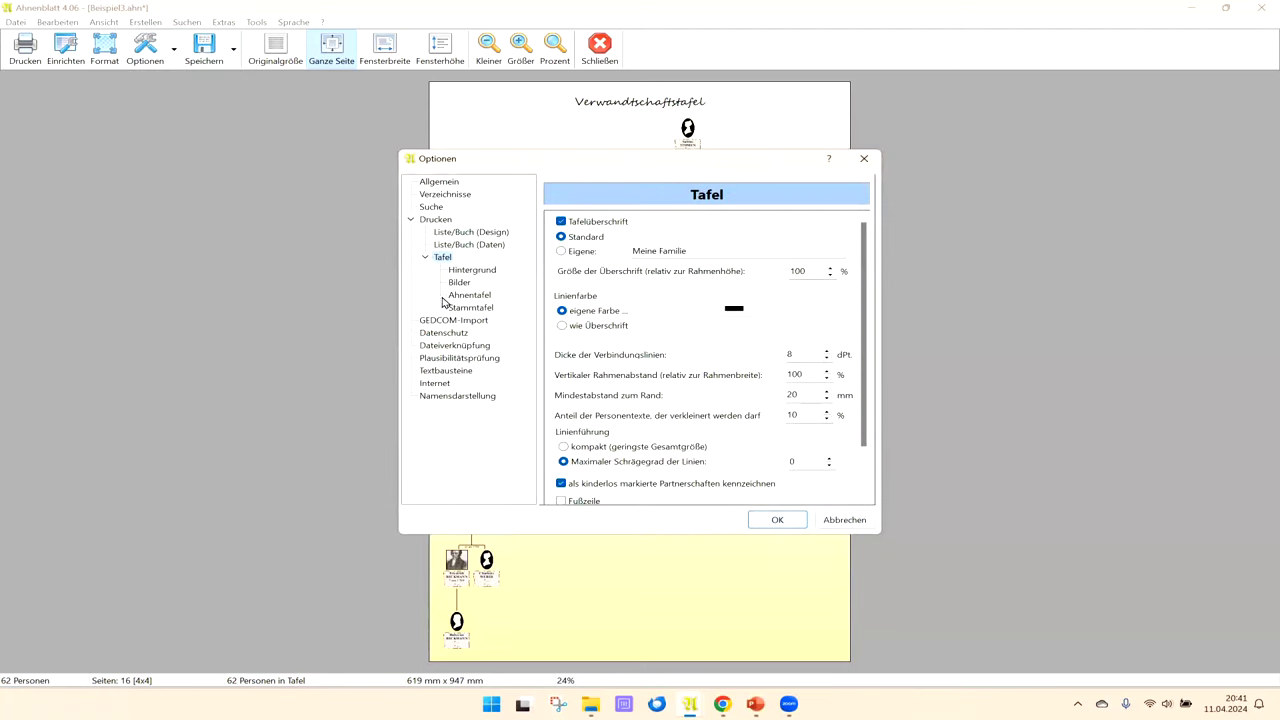
left_click(472, 270)
left_click(561, 222)
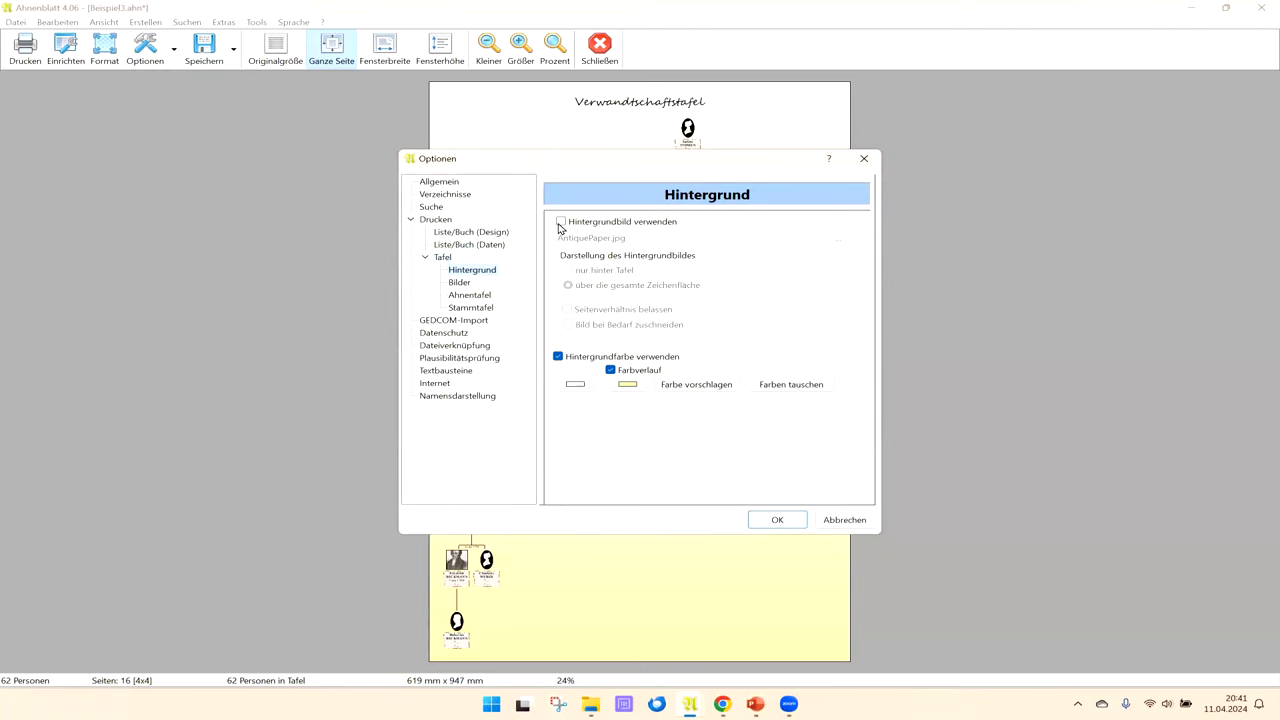
left_click(838, 241)
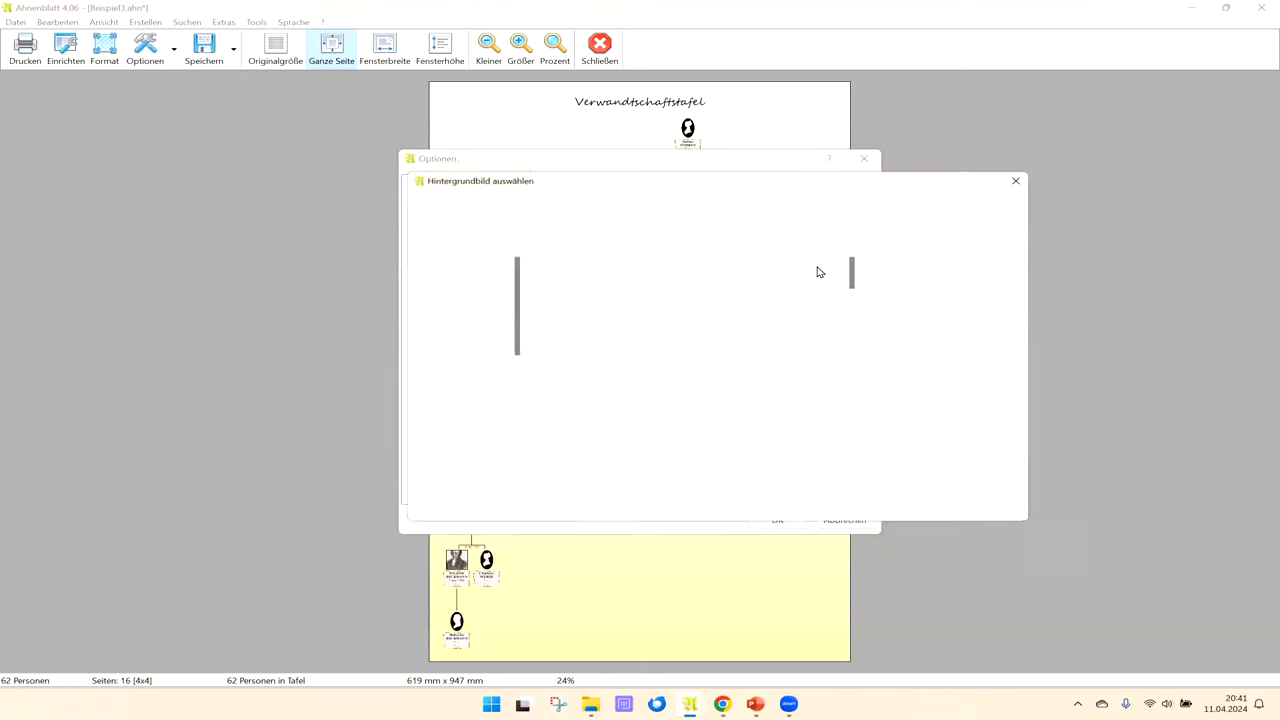
left_click_drag(852, 283, 855, 306)
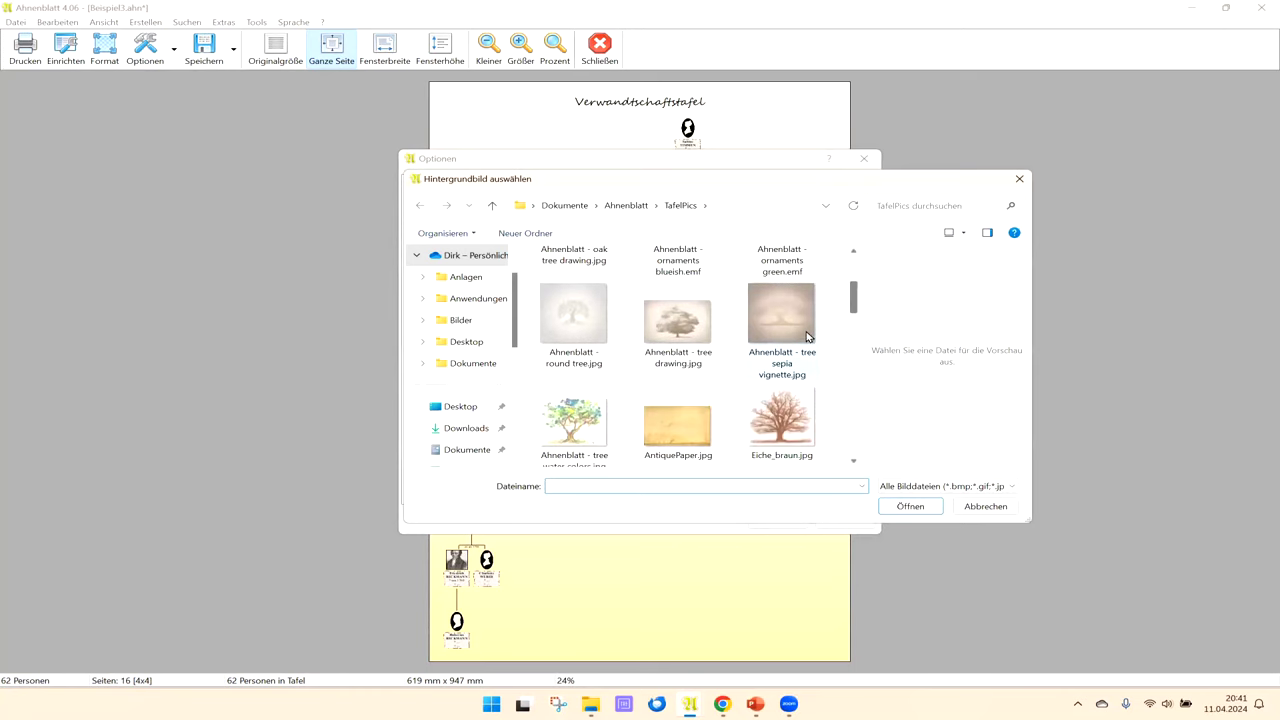
left_click(573, 318)
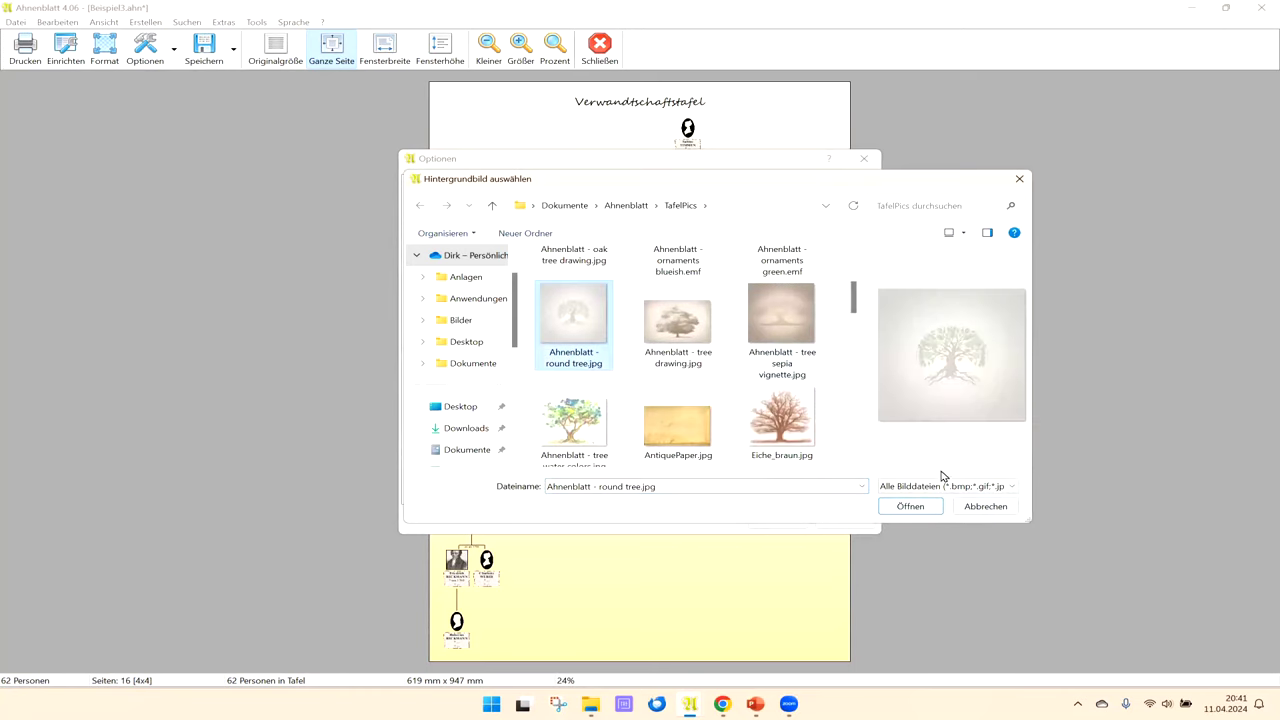
left_click(904, 509)
left_click(792, 523)
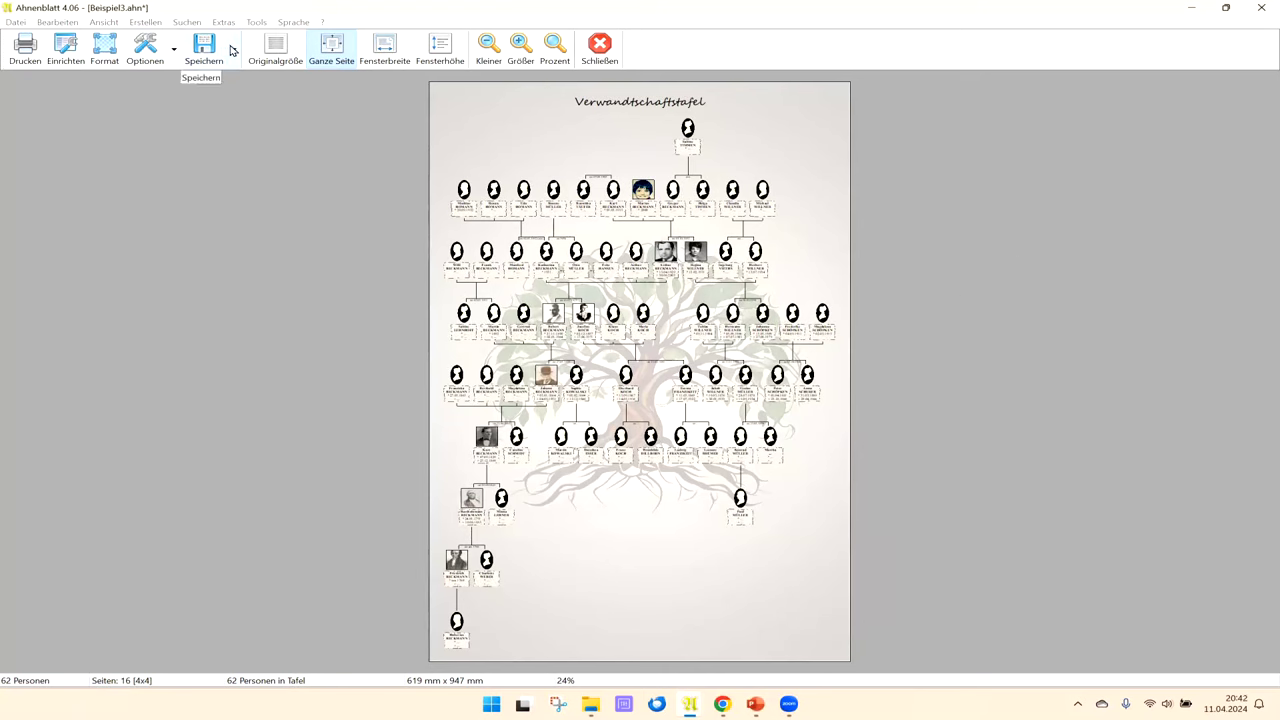
Step: Show the file formats available for saving the Verwandtschaftstafel
left_click(233, 52)
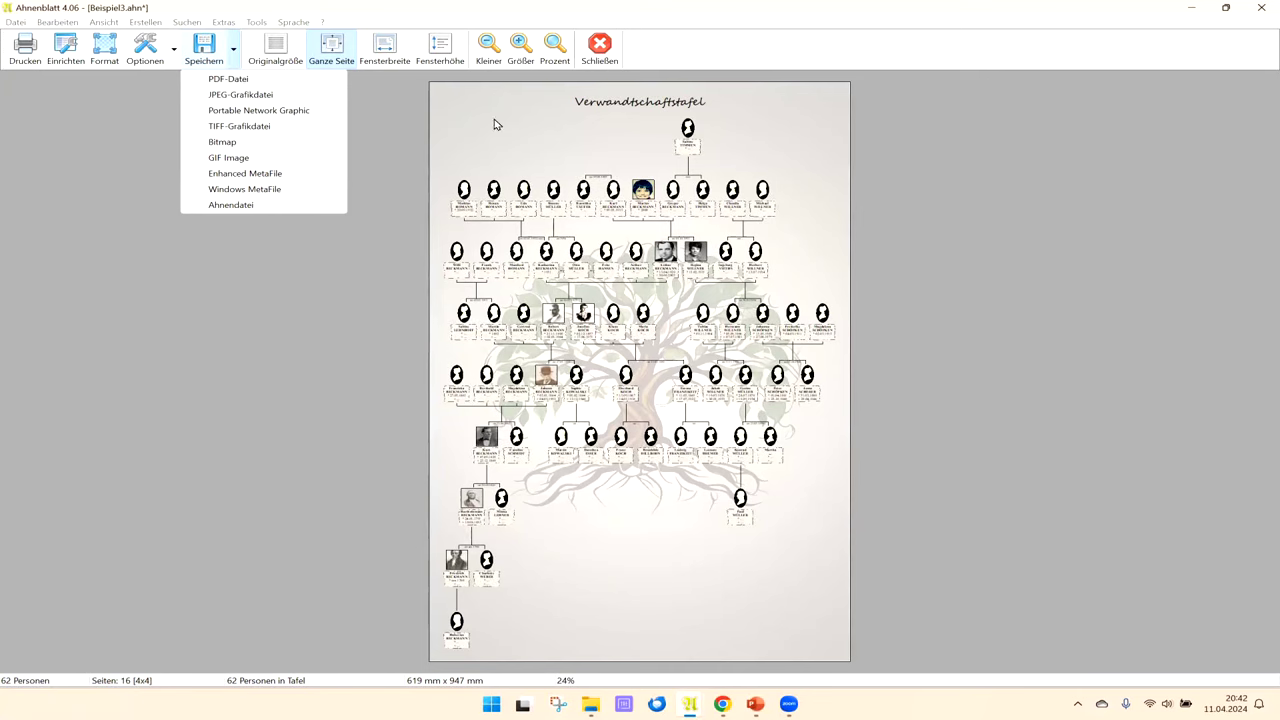
Step: Close the Verwandtschaftstafel preview and start creating a list of the type Personenblätter
left_click(603, 50)
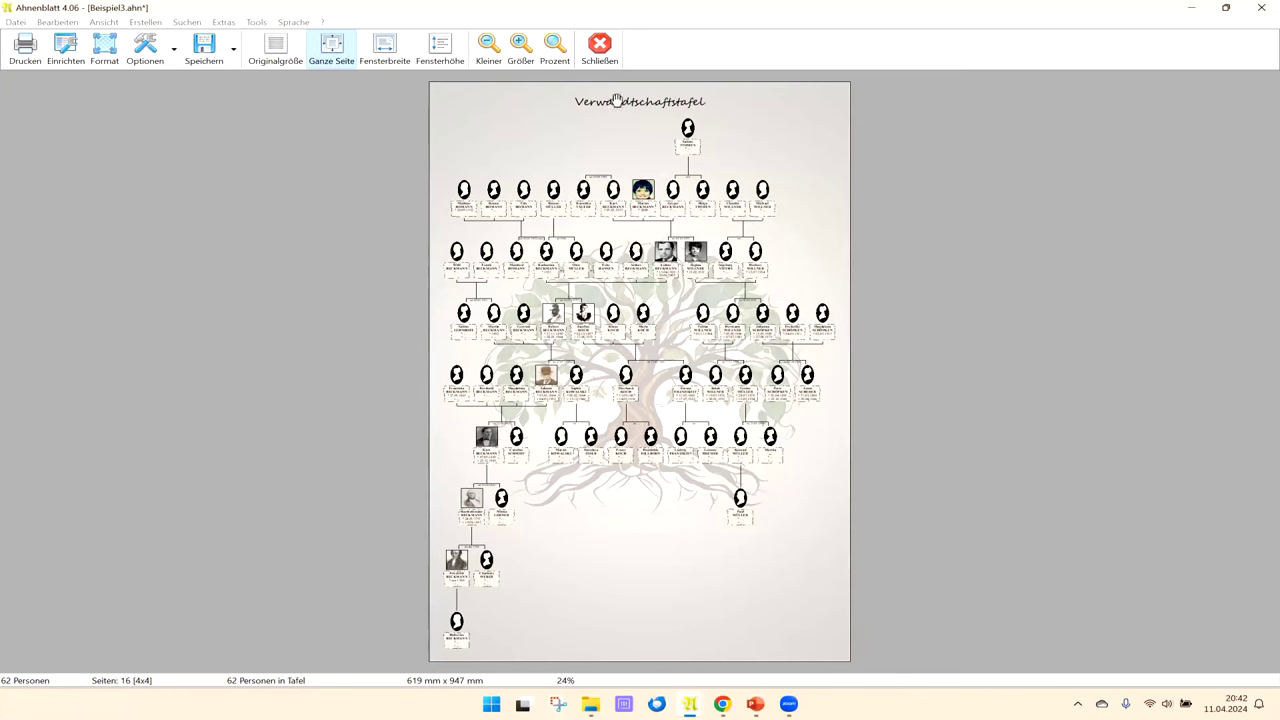
left_click(598, 47)
left_click(565, 45)
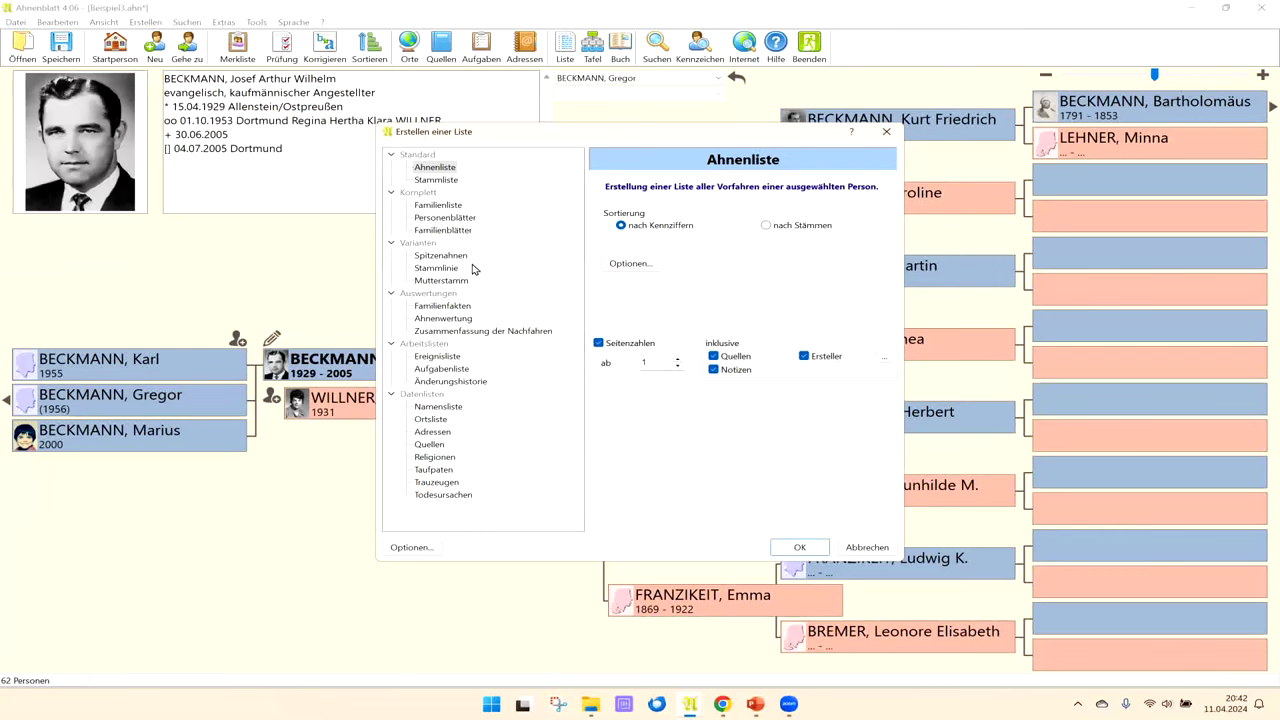
left_click(450, 219)
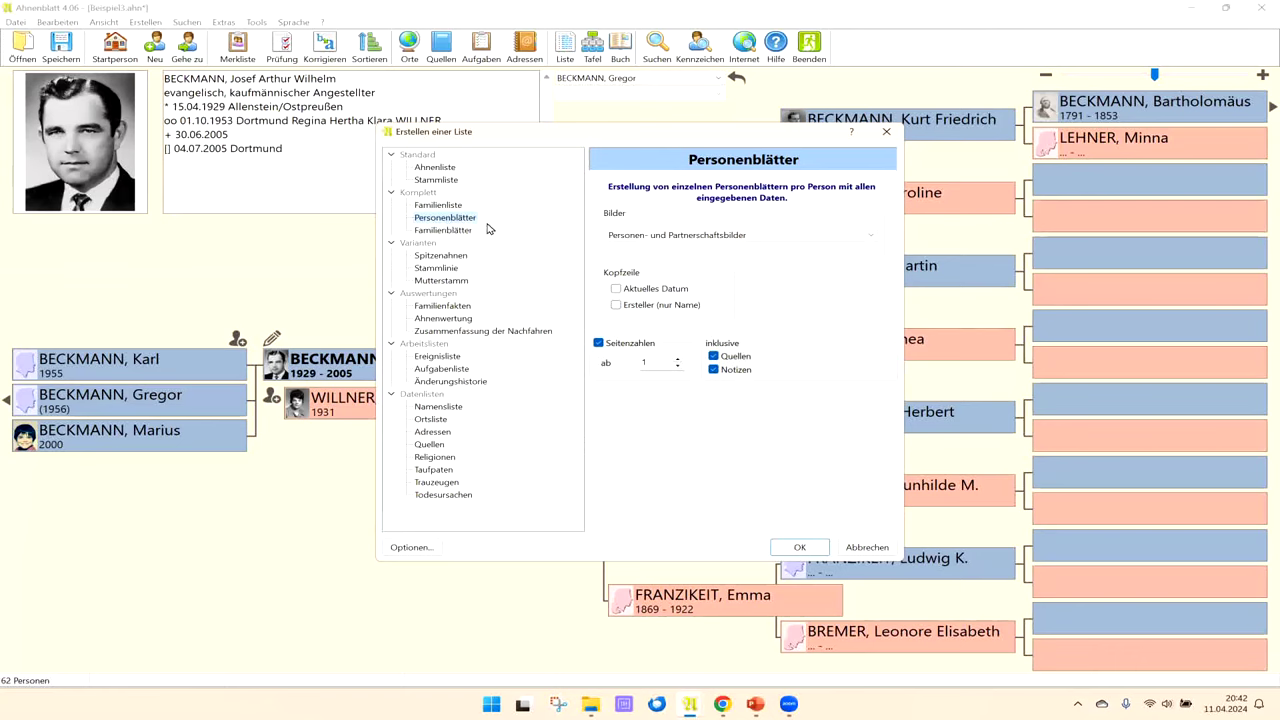
Step: Set the images included in the Personenblätter to alle Bilder
left_click(691, 238)
left_click(691, 238)
left_click(691, 238)
left_click(691, 238)
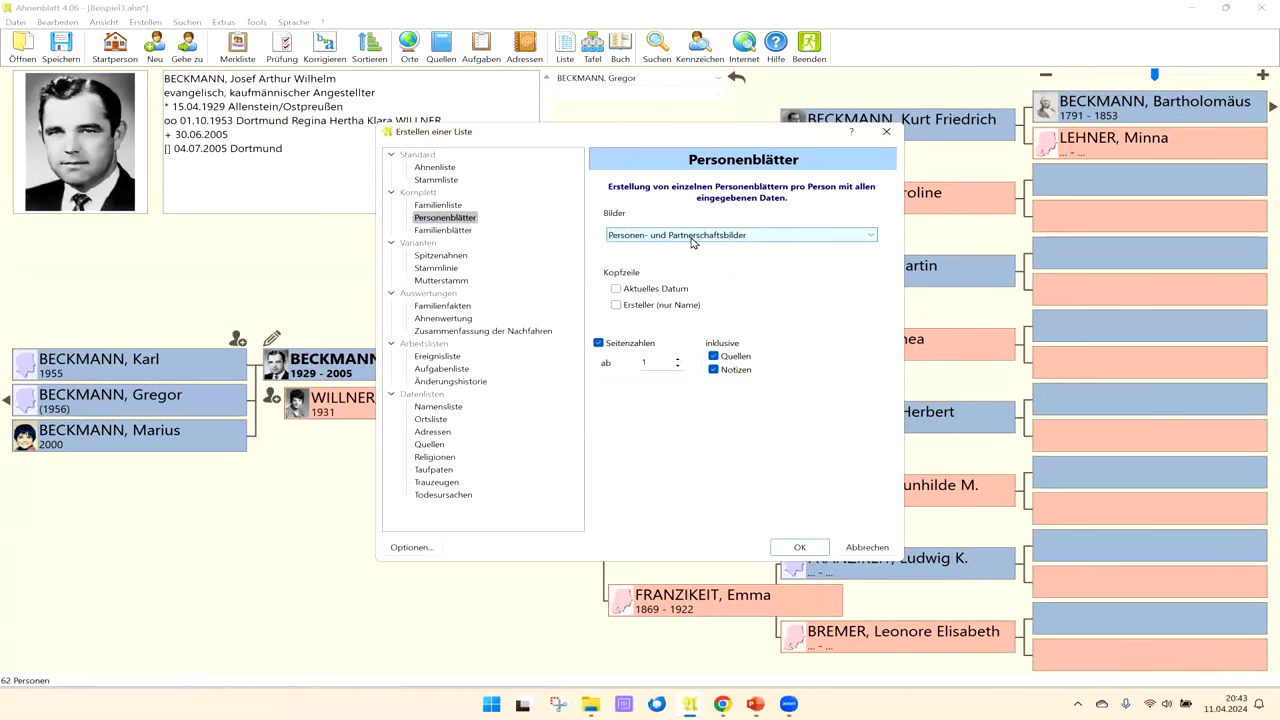
left_click(692, 242)
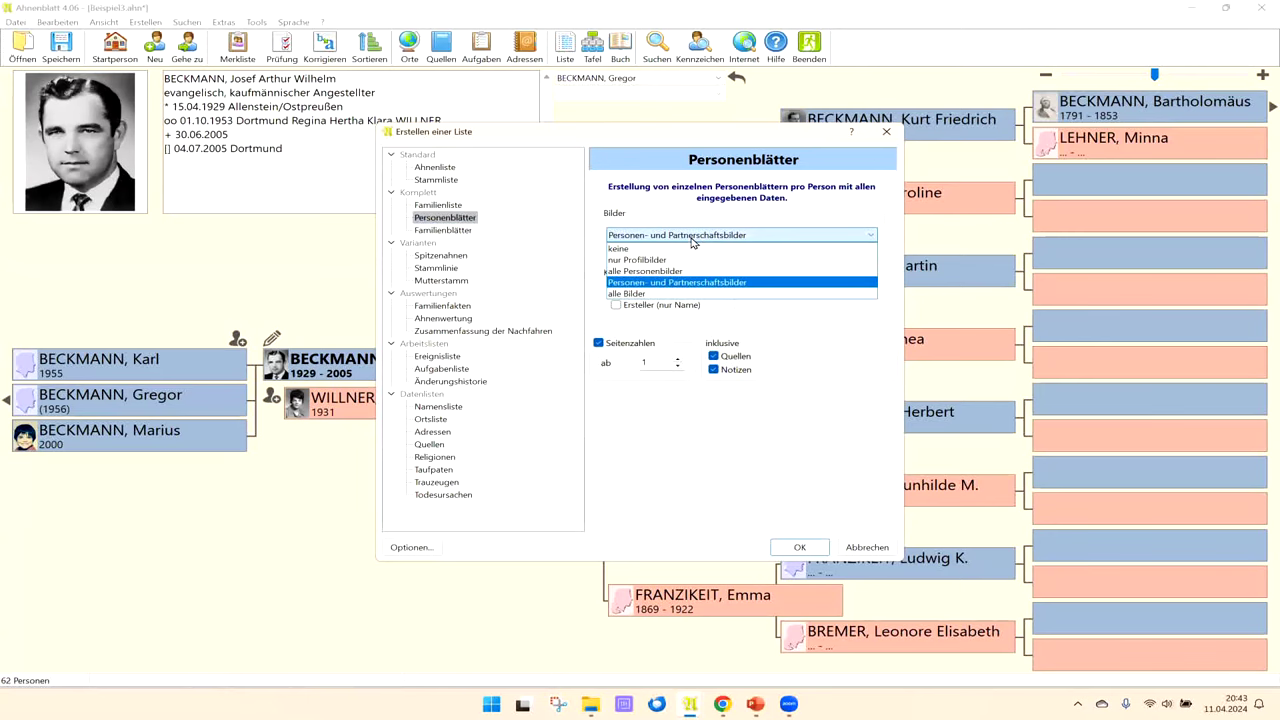
left_click(637, 249)
left_click(638, 237)
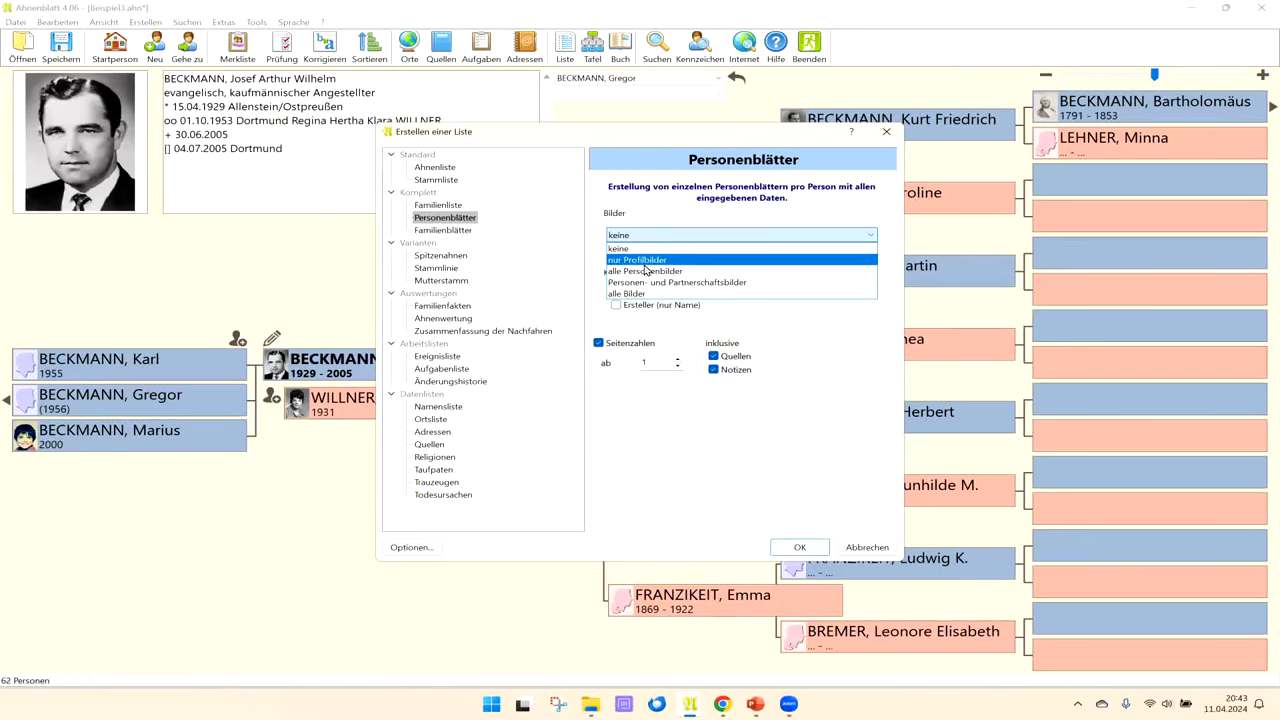
left_click(647, 273)
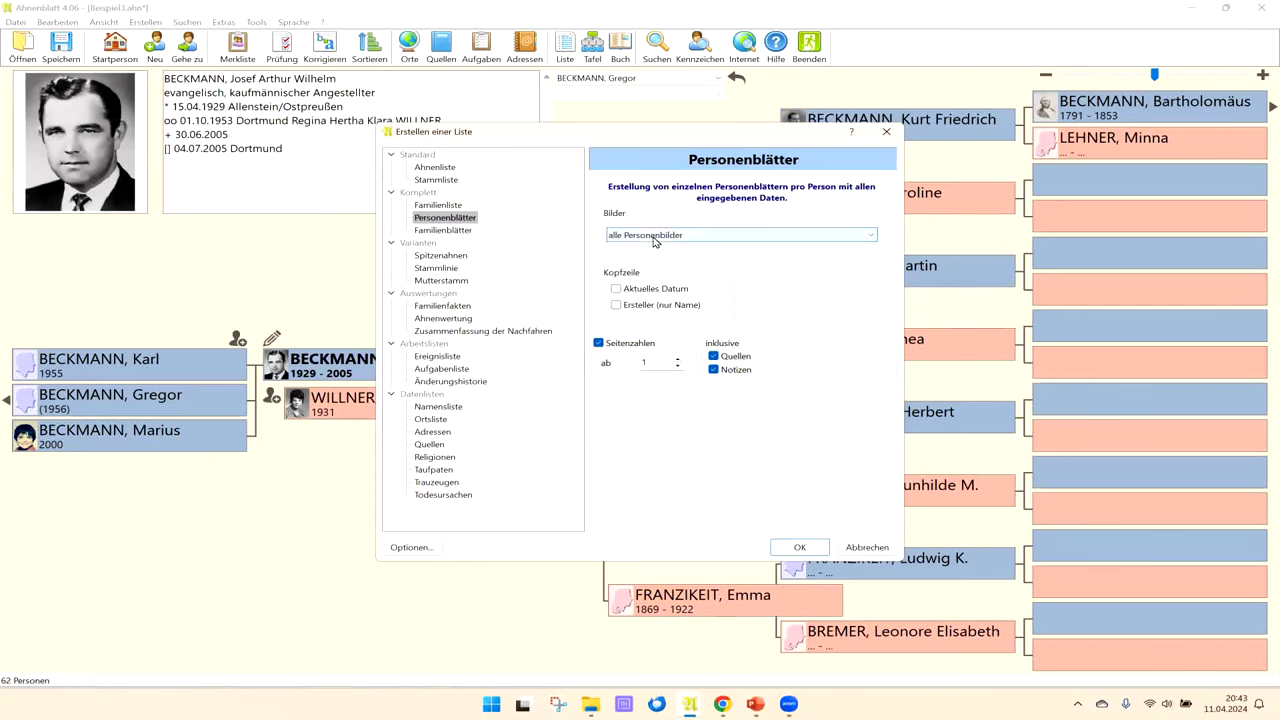
left_click(654, 236)
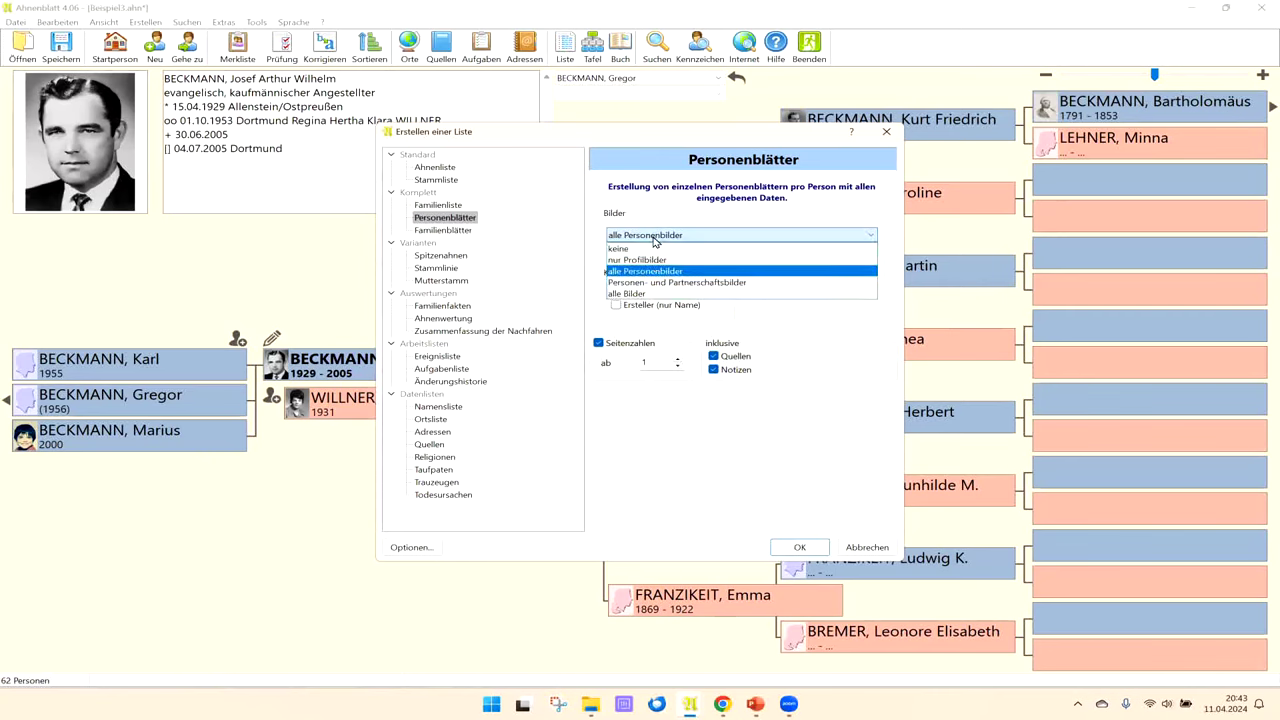
left_click(637, 295)
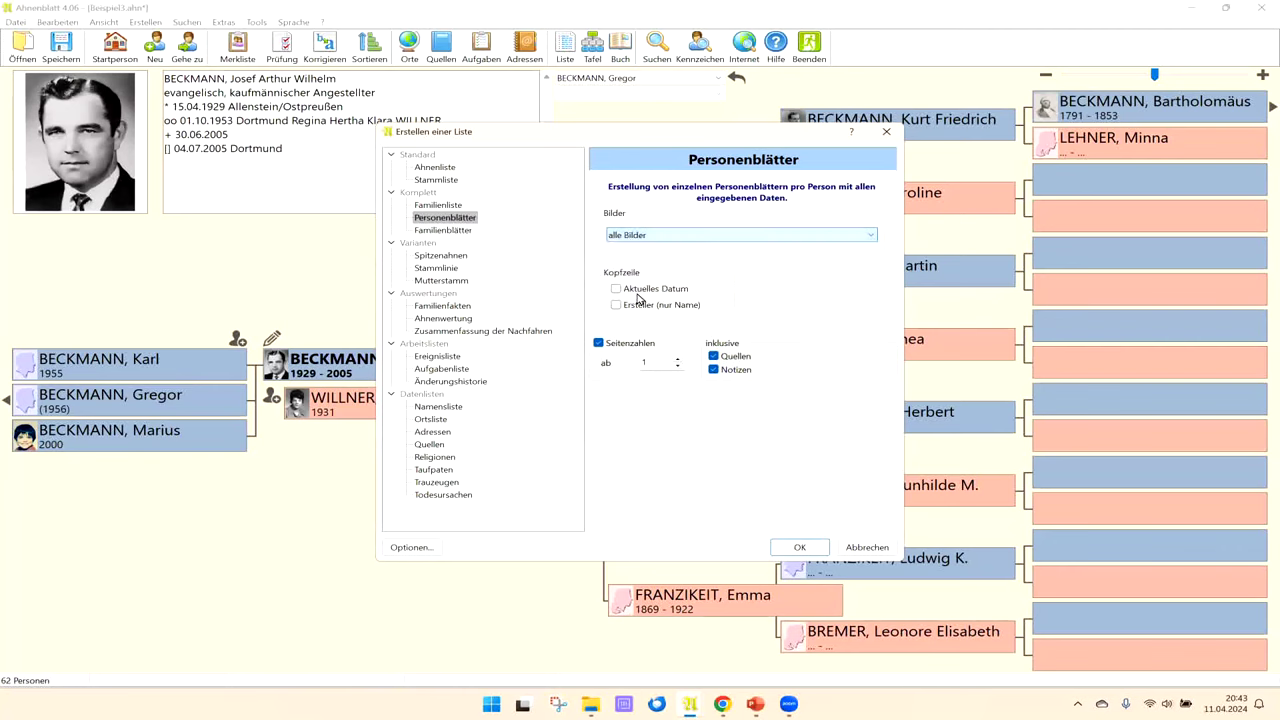
Step: Generate the Personenblätter by individuelle Auswahl, keeping all persons marked
left_click(800, 548)
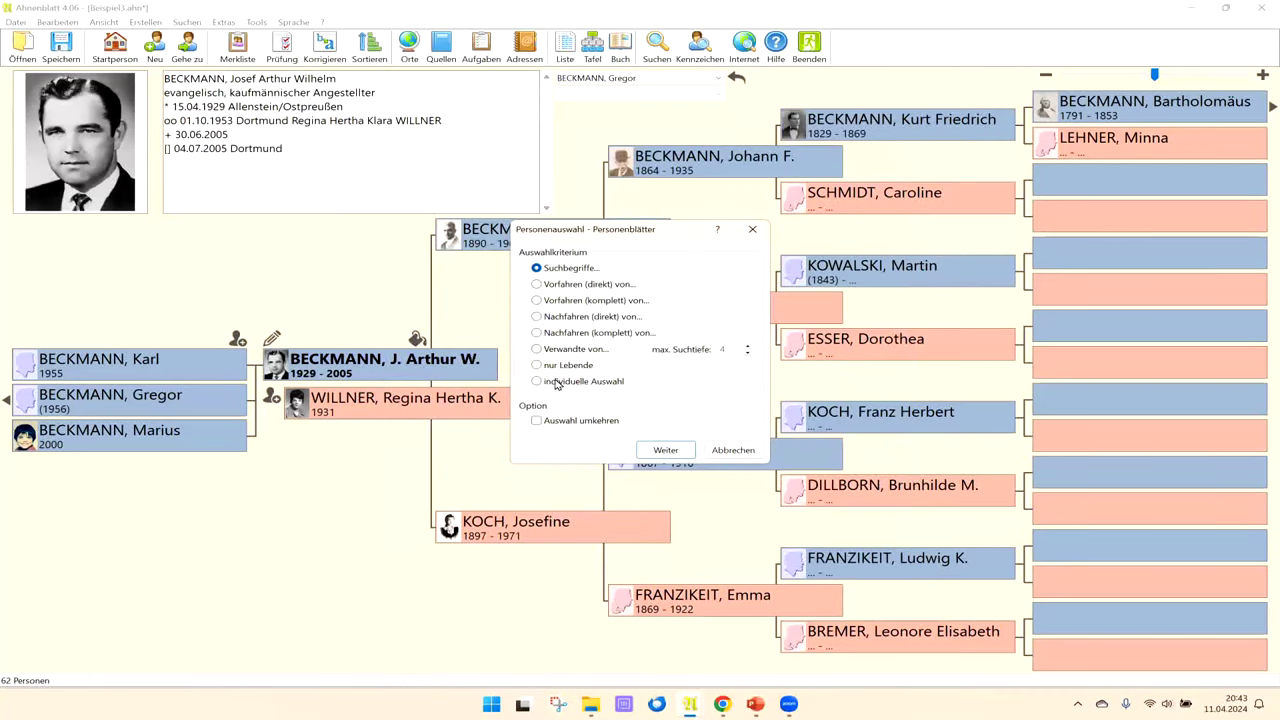
left_click(537, 381)
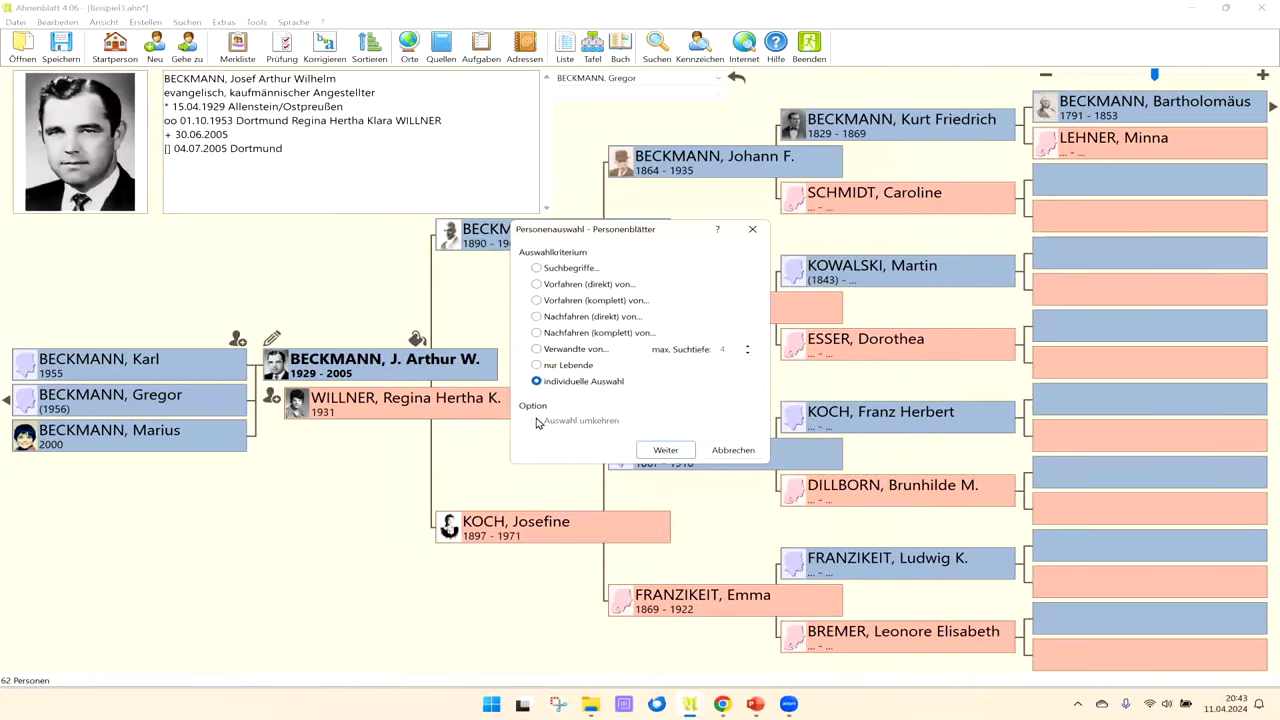
left_click(667, 451)
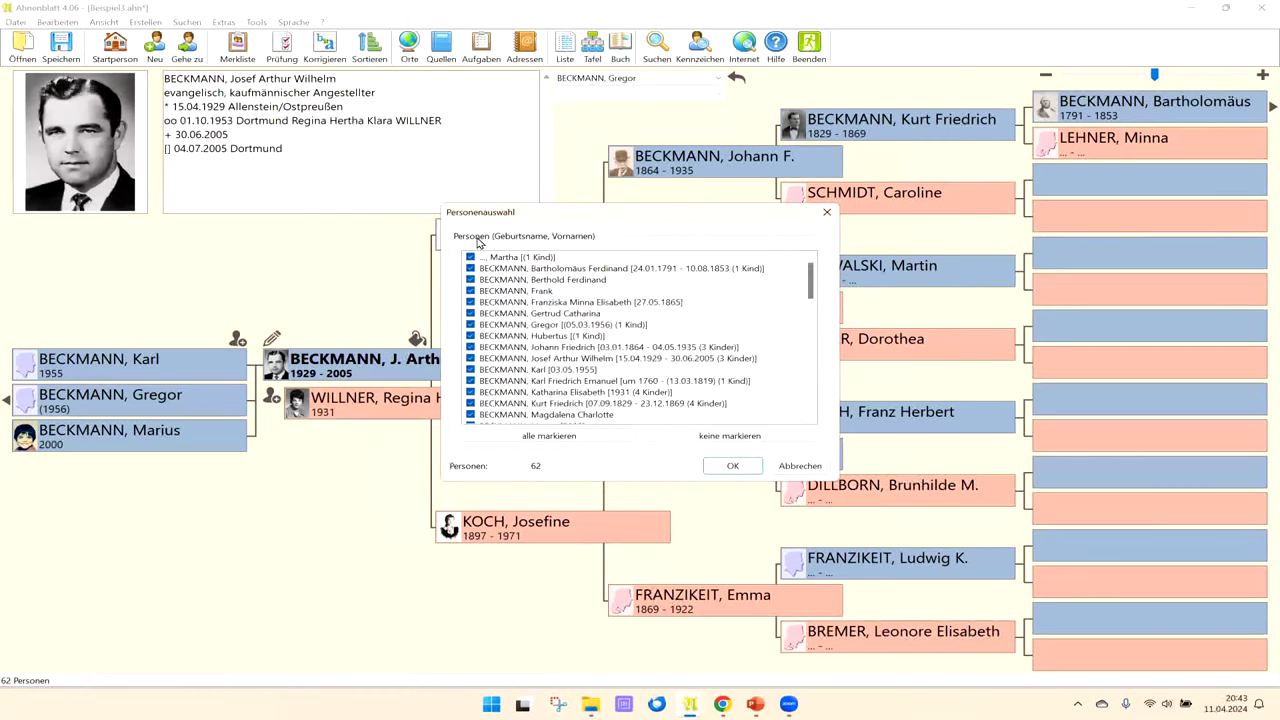
left_click(733, 466)
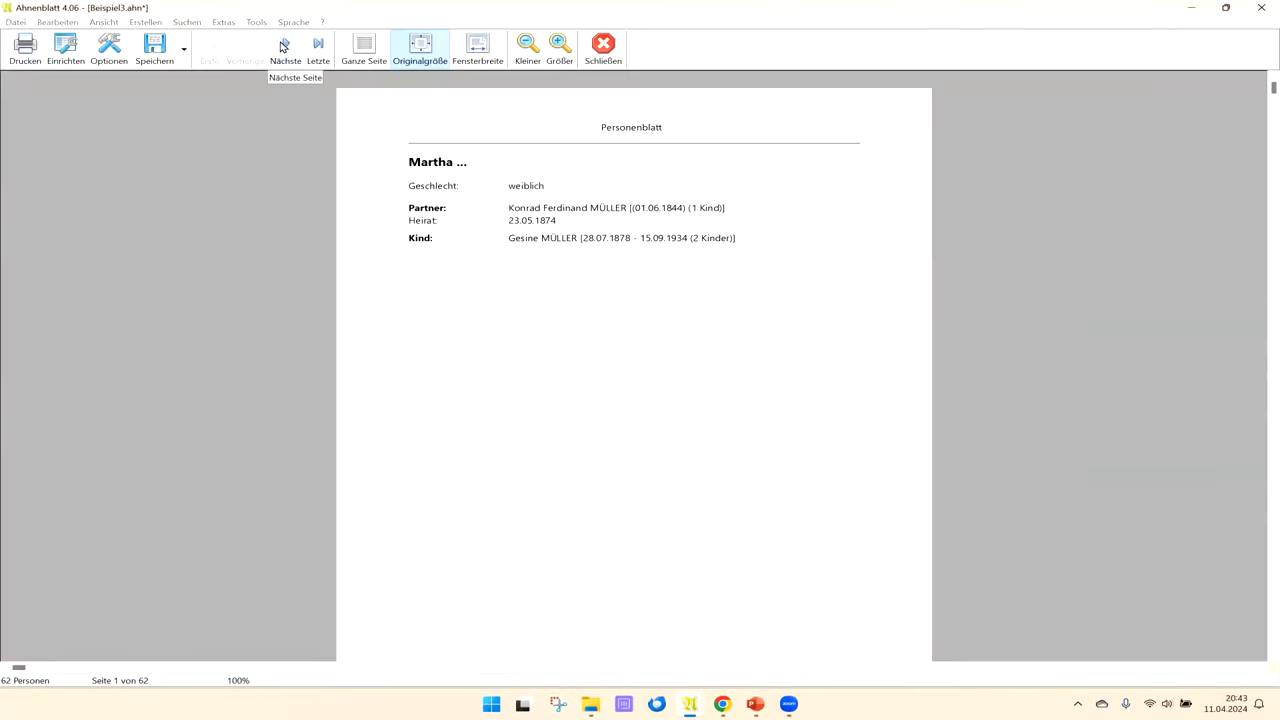
Step: Page through the generated person sheets up to page 9 to examine their photos and family details
left_click(287, 47)
left_click(286, 46)
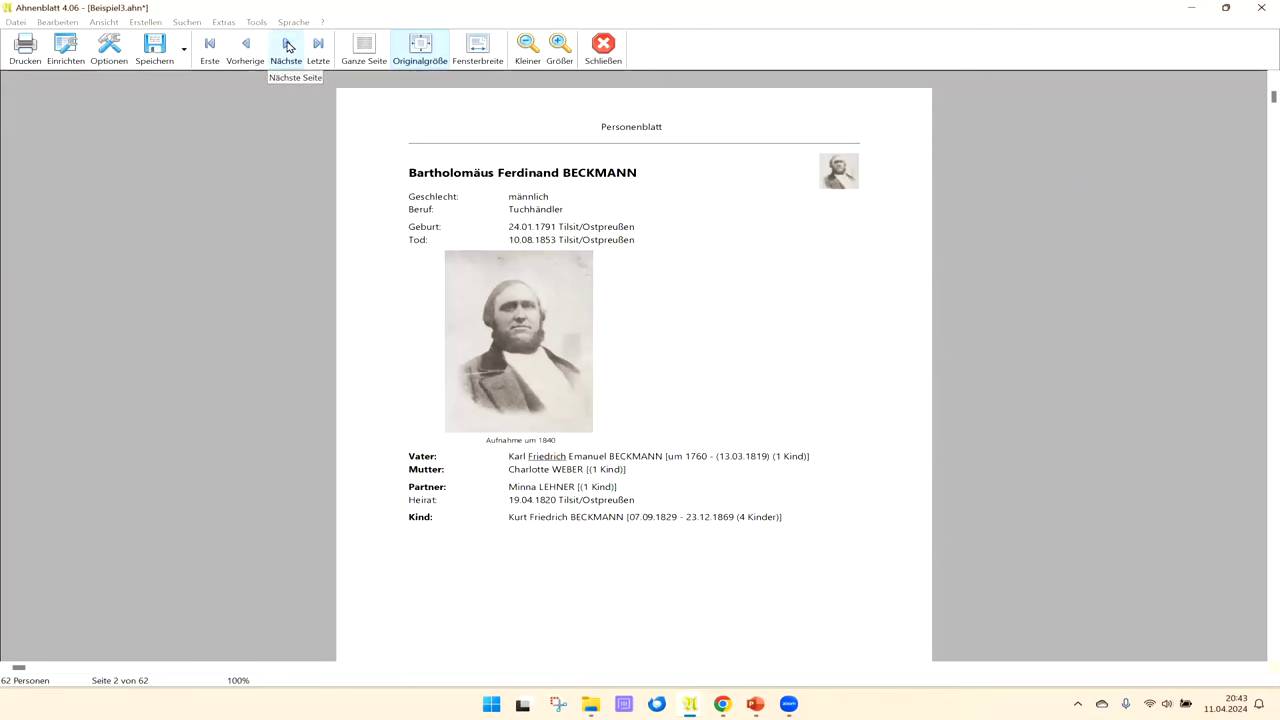
left_click(245, 45)
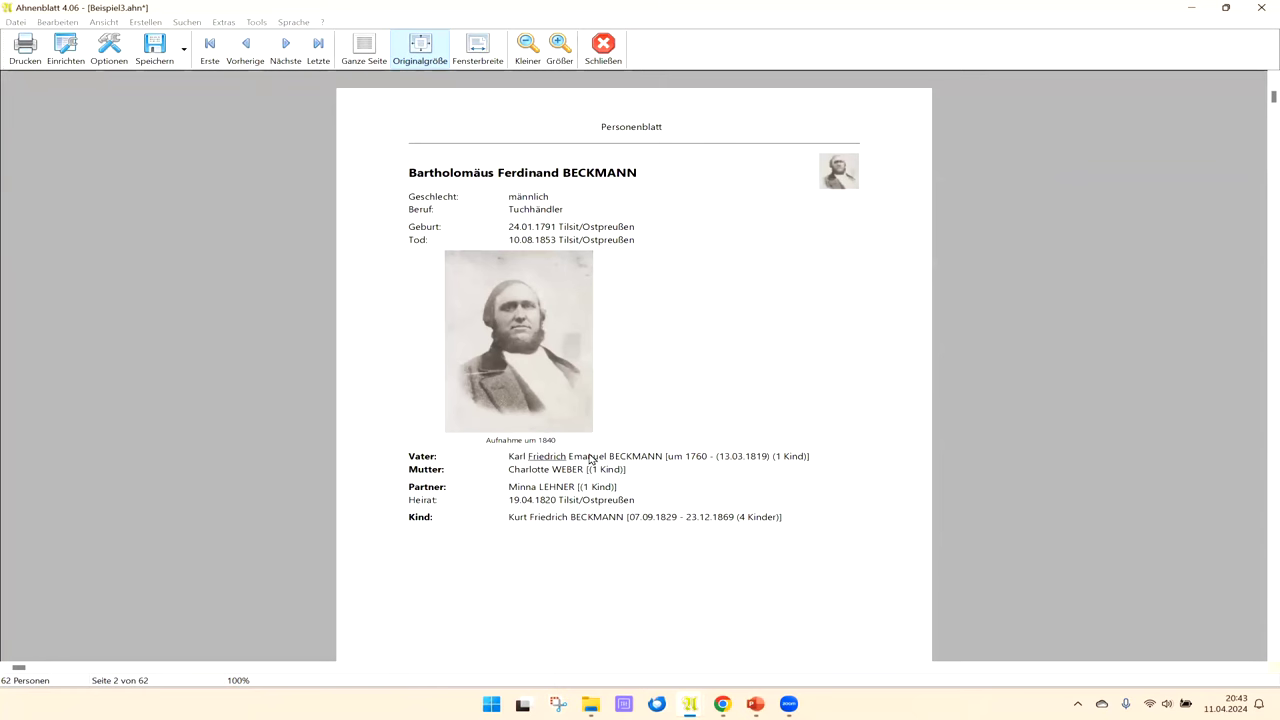
left_click(286, 45)
left_click(286, 45)
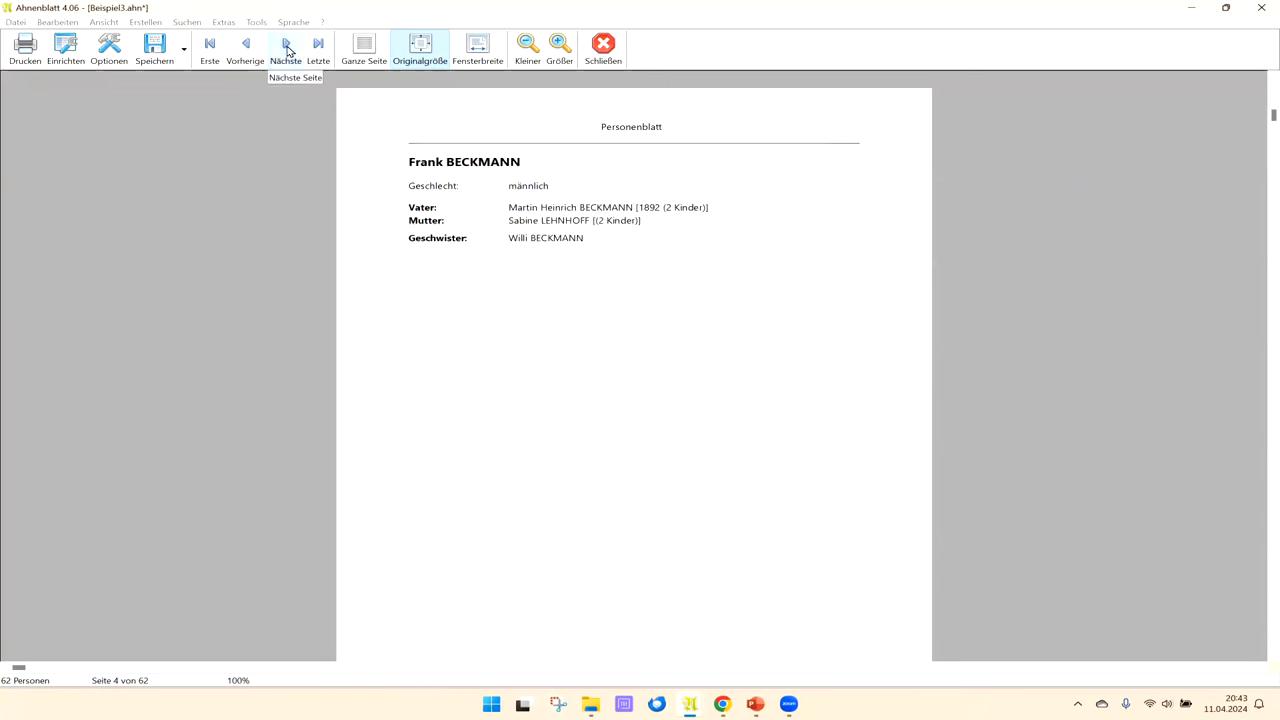
left_click(286, 45)
left_click(286, 45)
left_click(286, 45)
left_click(286, 45)
left_click(286, 45)
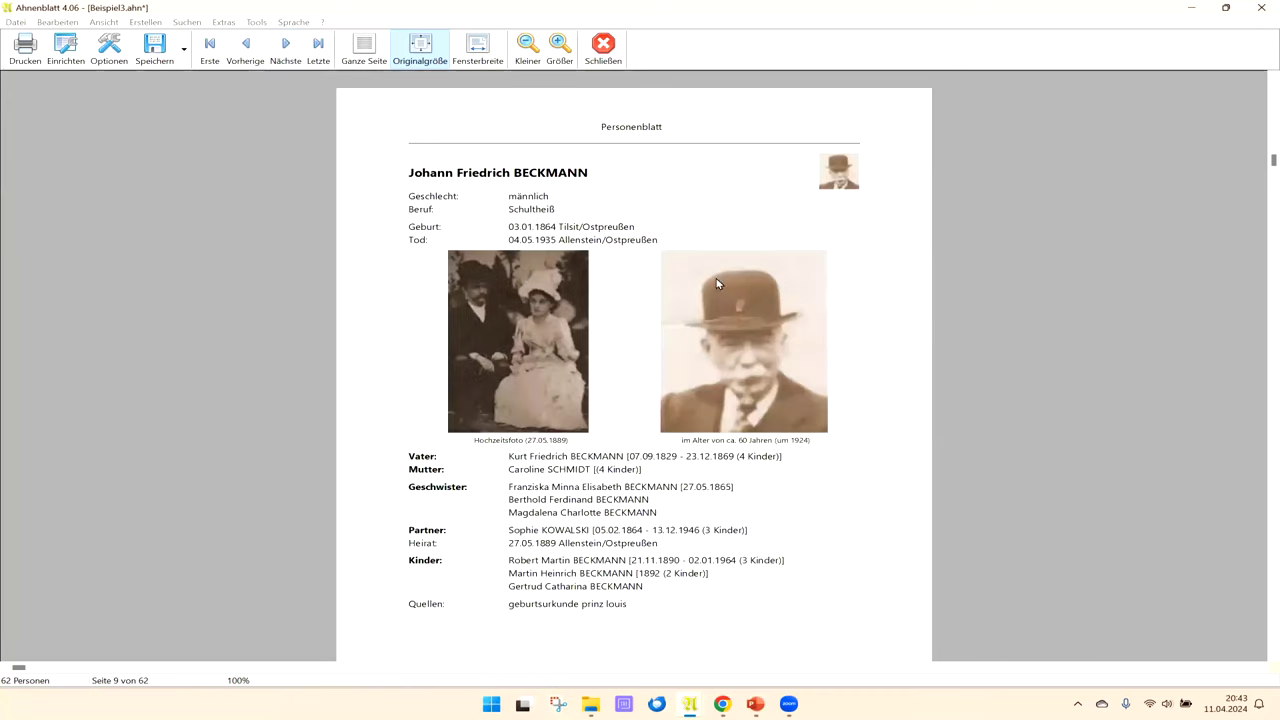
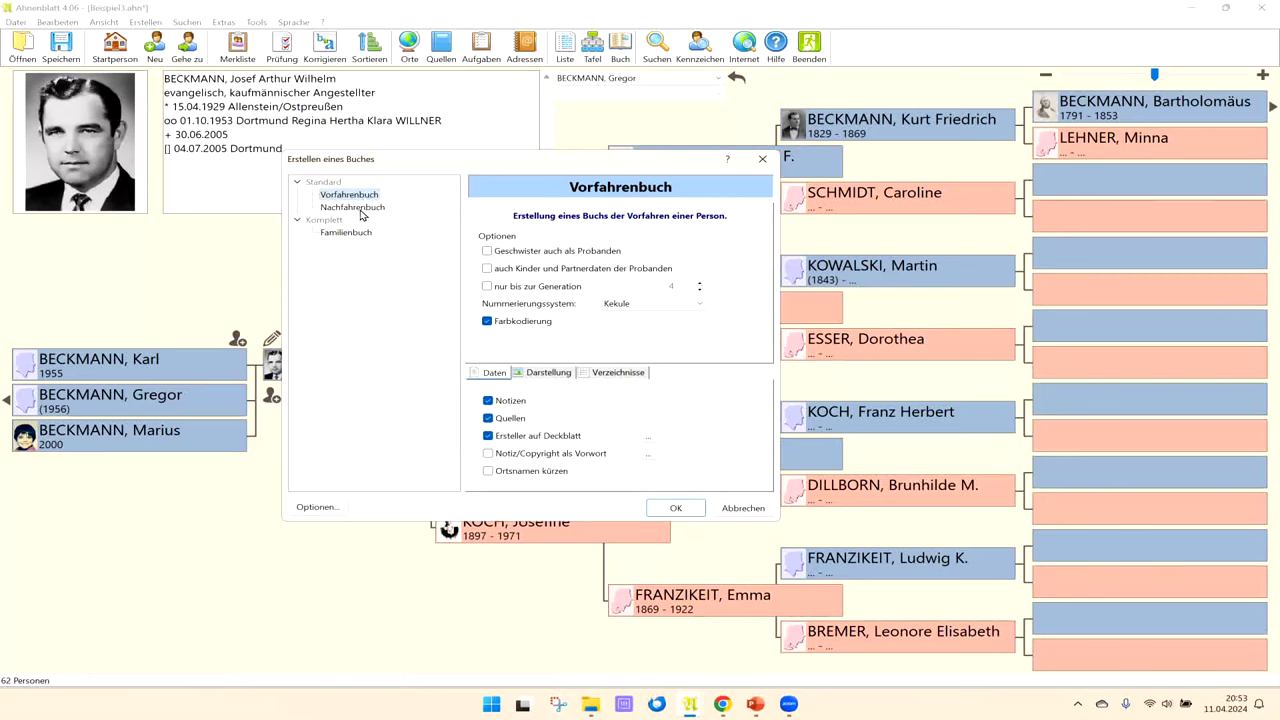
Step: Compare the options of the Vorfahrenbuch, Nachfahrenbuch and Familienbuch book types
left_click(355, 207)
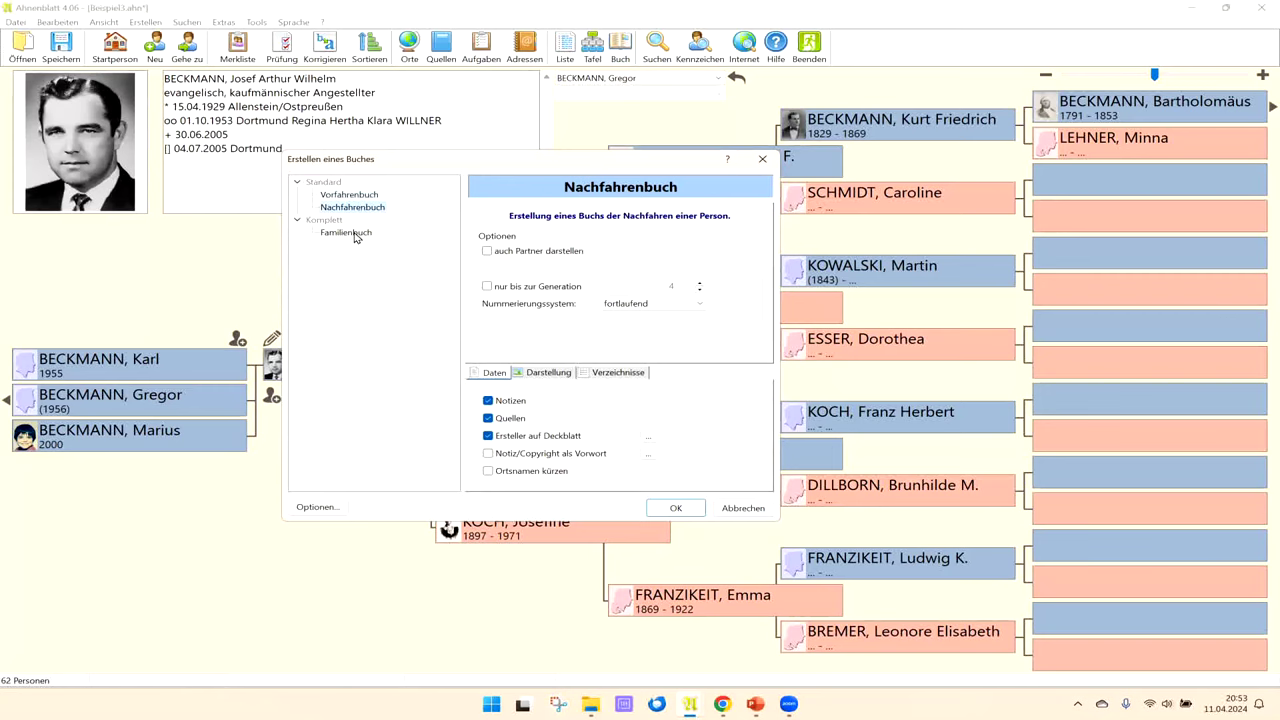
left_click(355, 235)
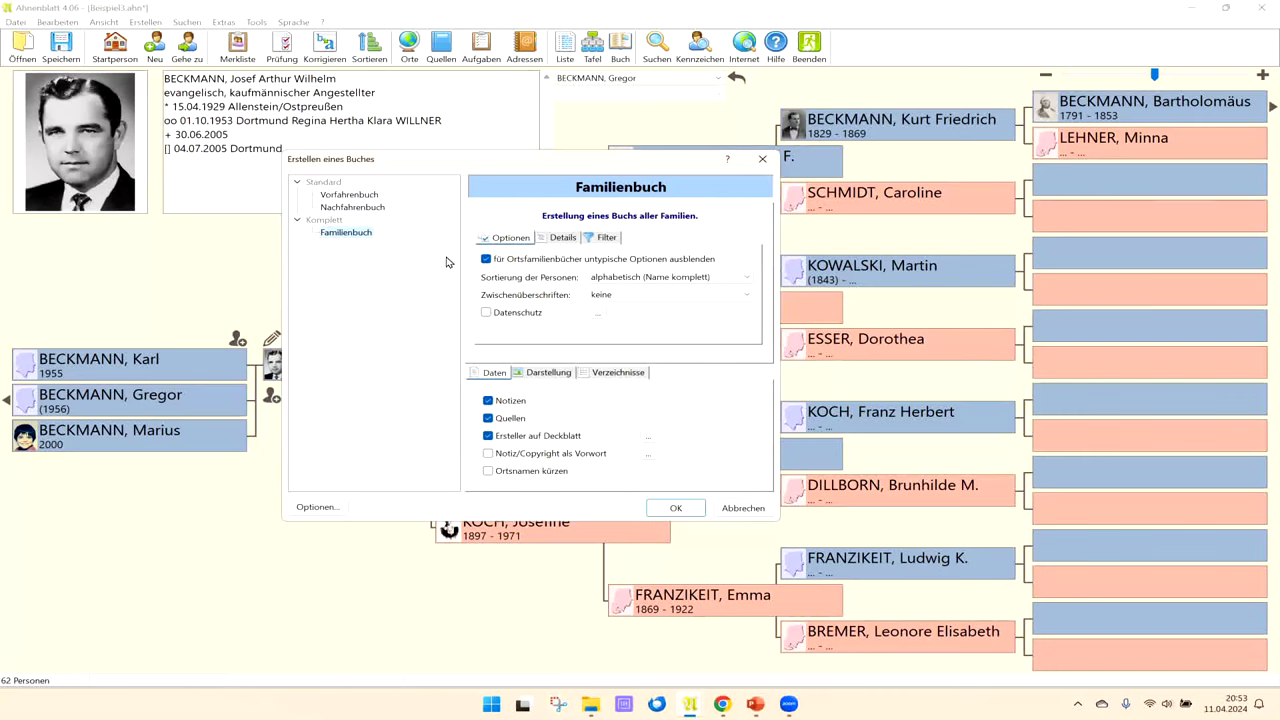
left_click(349, 196)
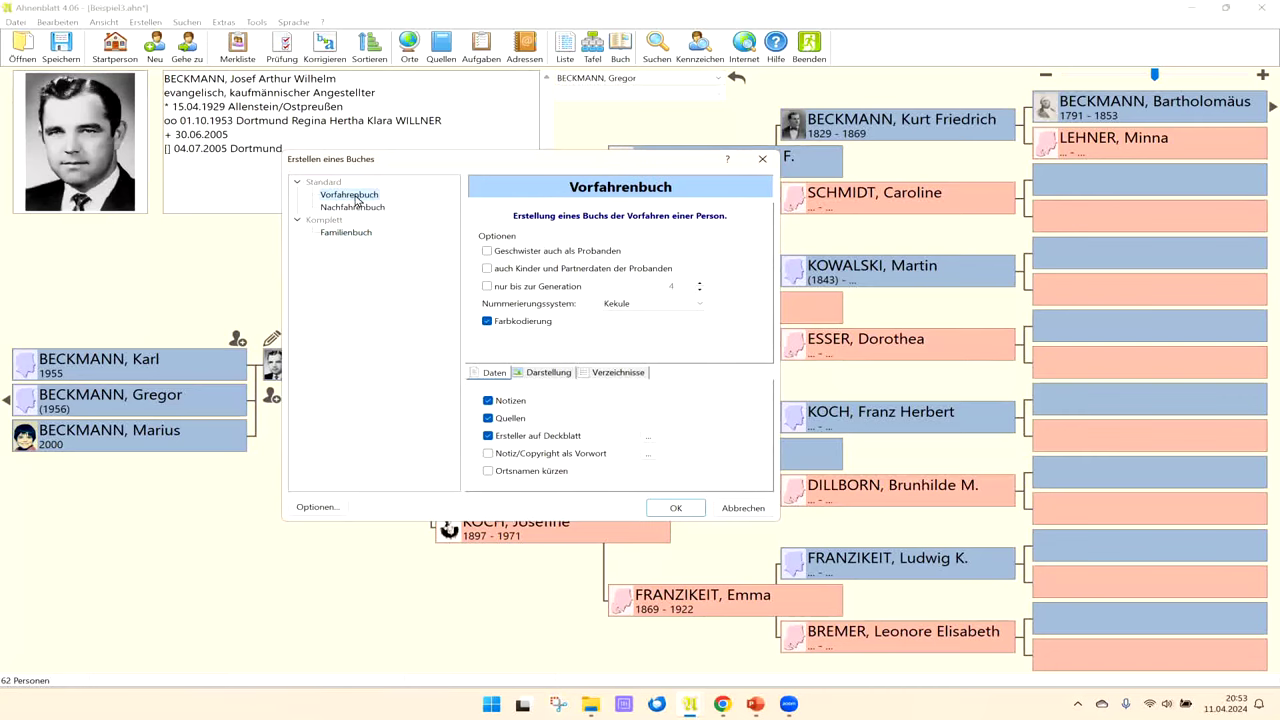
left_click(374, 209)
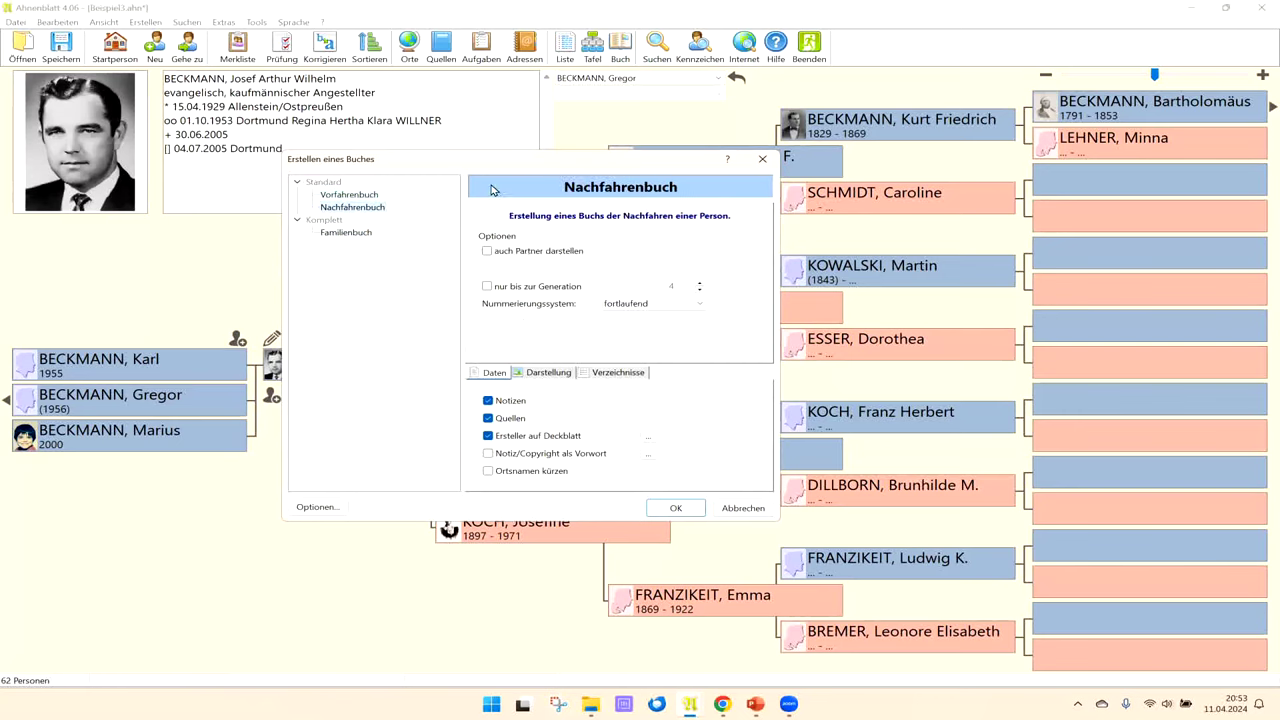
left_click(341, 199)
left_click(346, 208)
left_click(344, 199)
left_click(346, 208)
left_click(350, 233)
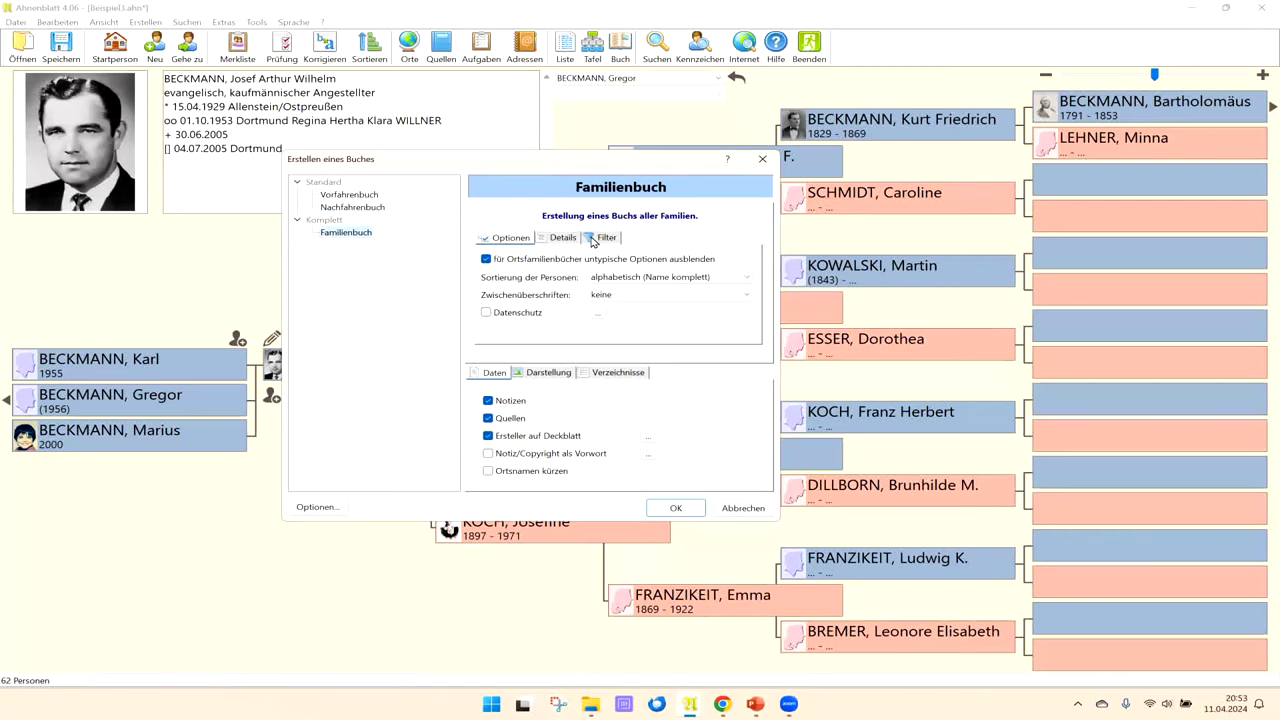
Step: Review the Familienbuch's details, filter, options, display, directory and data settings
left_click(565, 240)
left_click(603, 239)
left_click(511, 239)
left_click(540, 380)
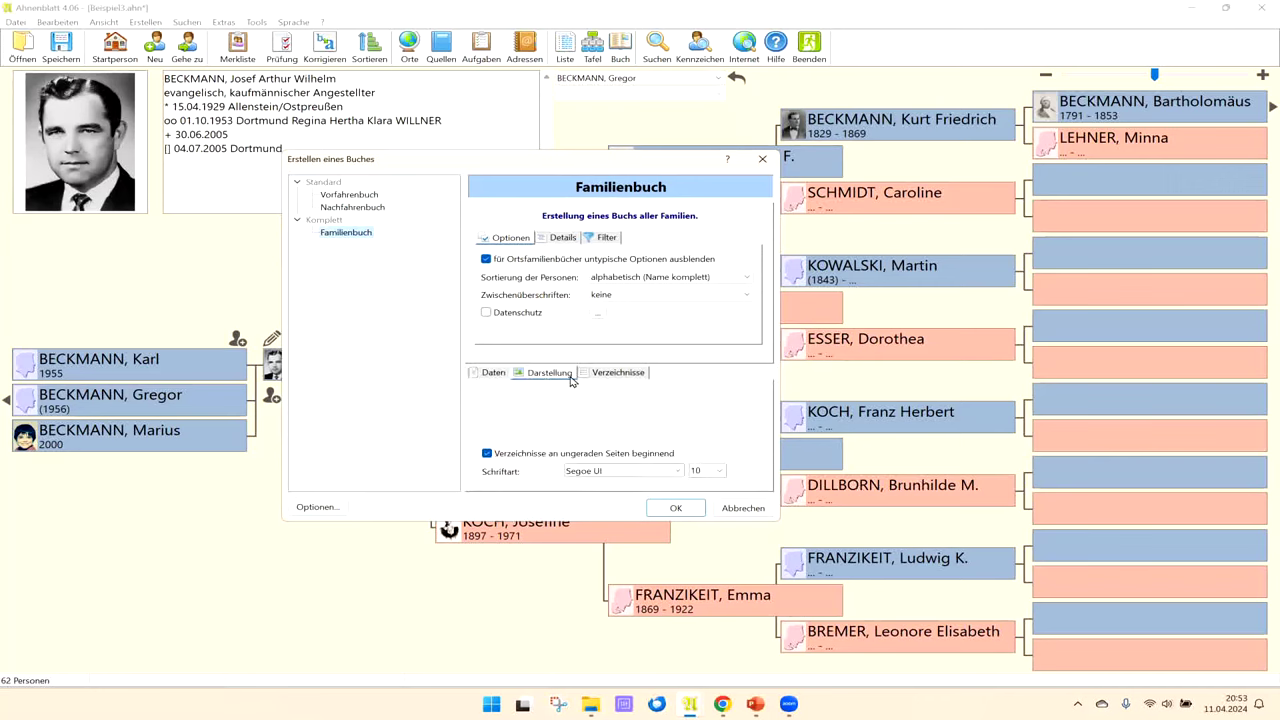
left_click(613, 377)
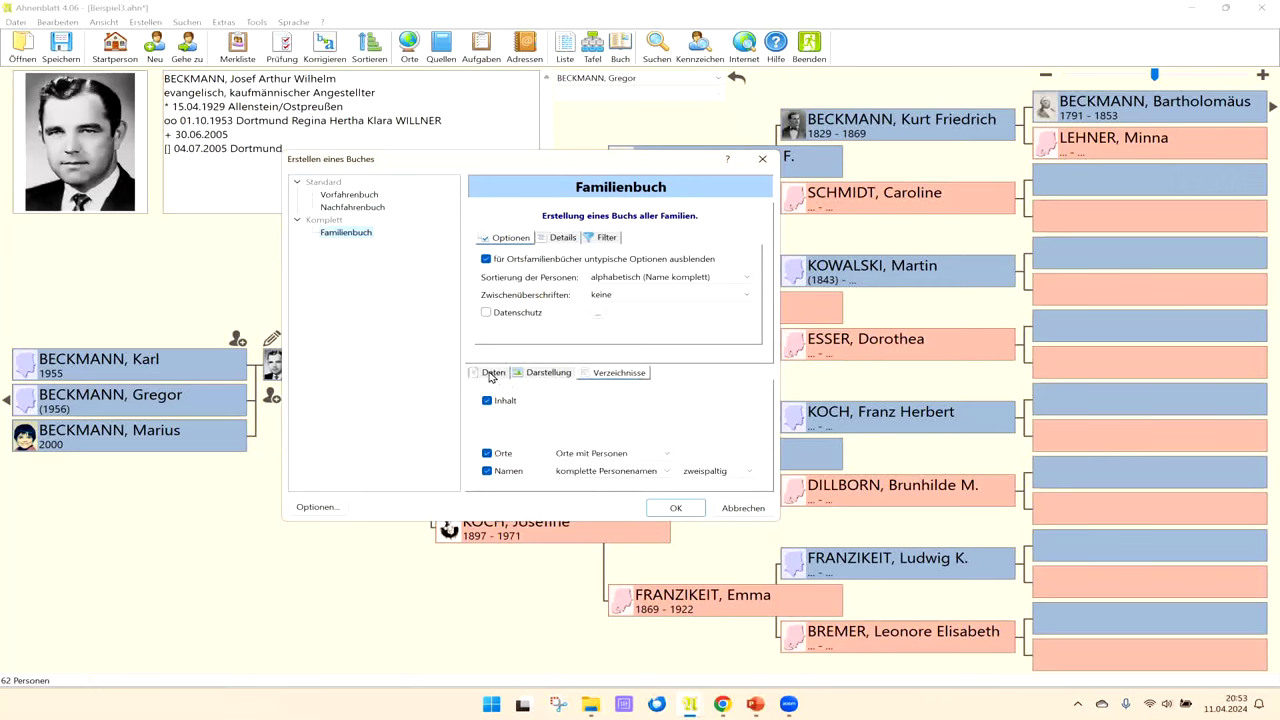
left_click(495, 377)
Step: Switch to the Vorfahrenbuch and include Notiz/Copyright als Vorwort in its data
left_click(341, 195)
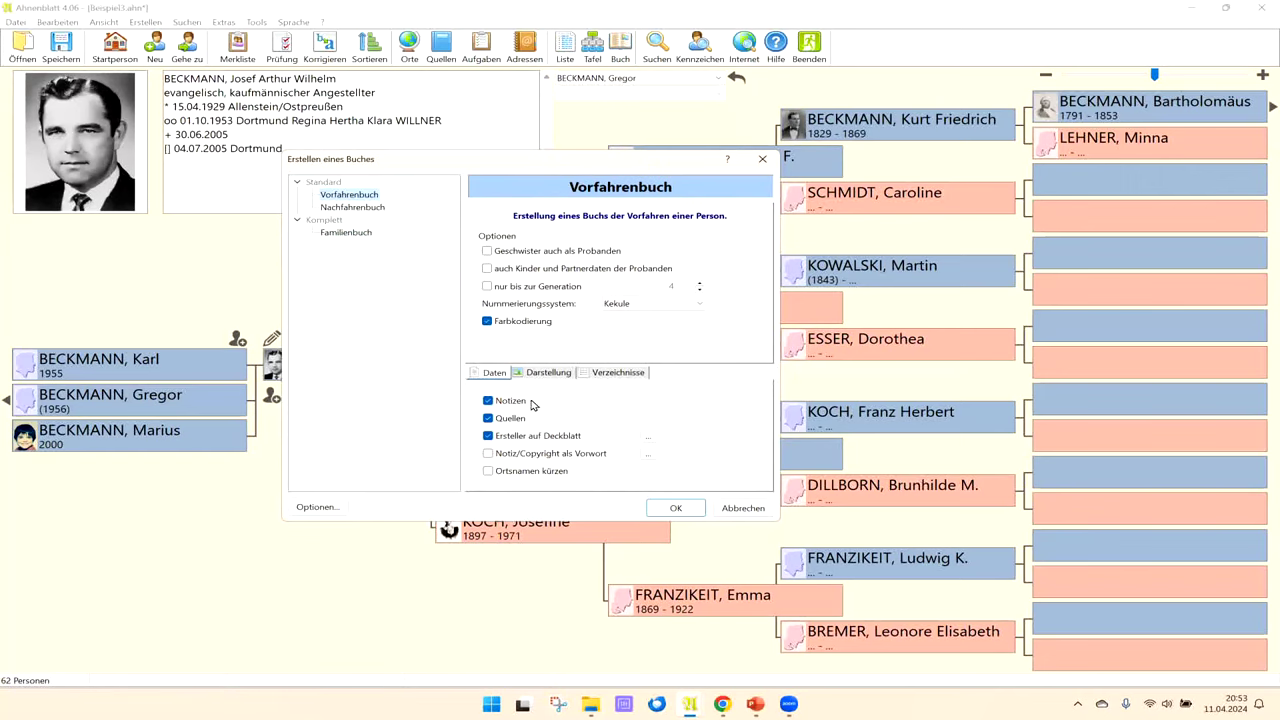
left_click(488, 454)
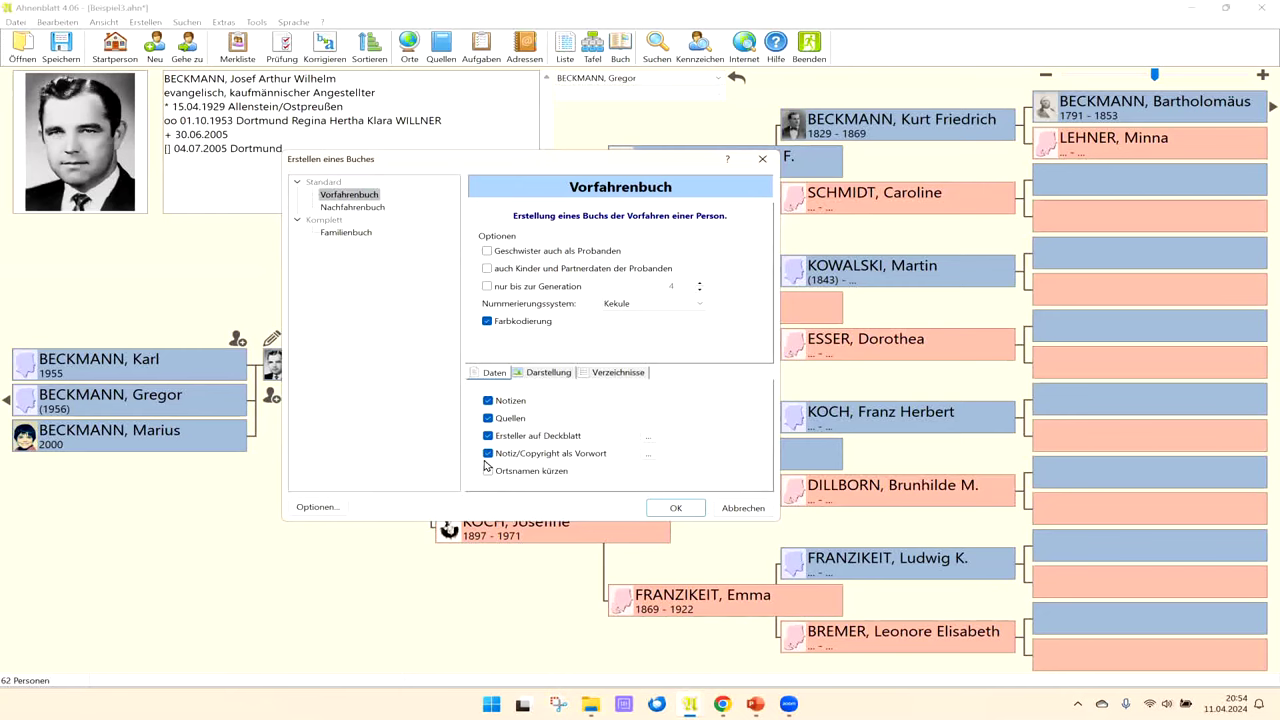
left_click(490, 473)
Step: Examine the creator's name, address, phone and e-mail fields used for the book cover, discarding any changes
left_click(648, 440)
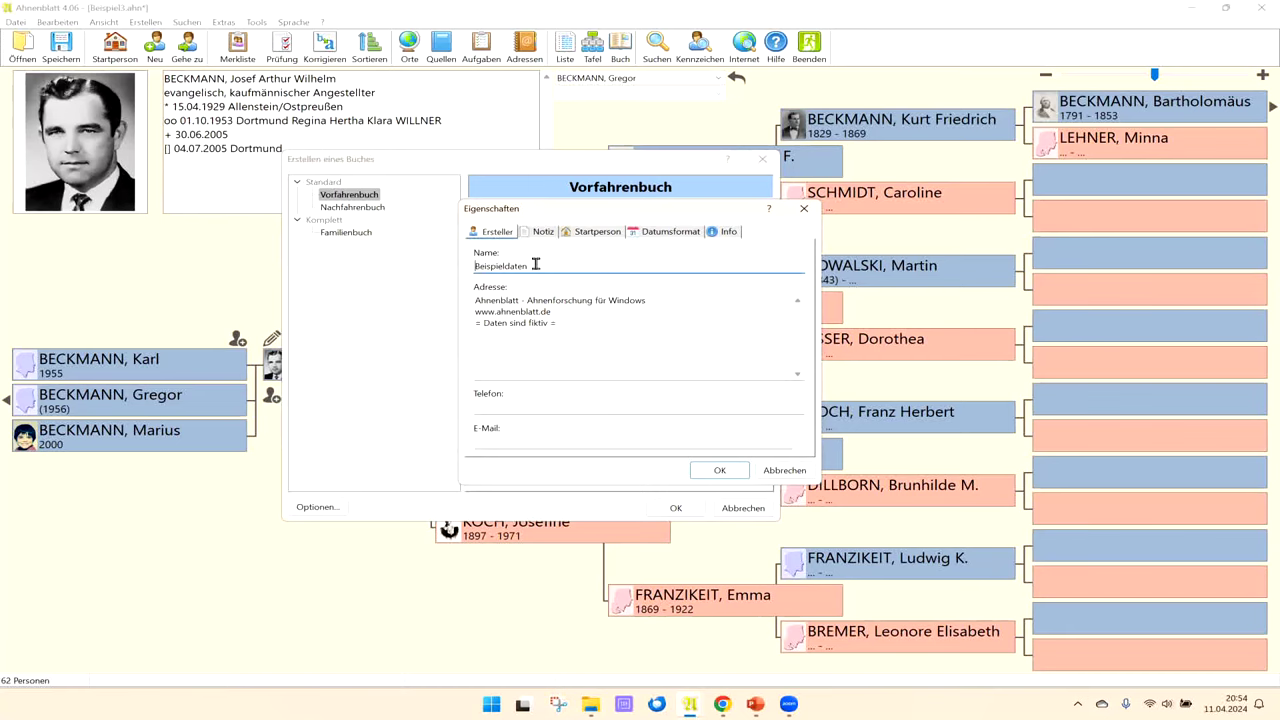
left_click(512, 407)
left_click(495, 441)
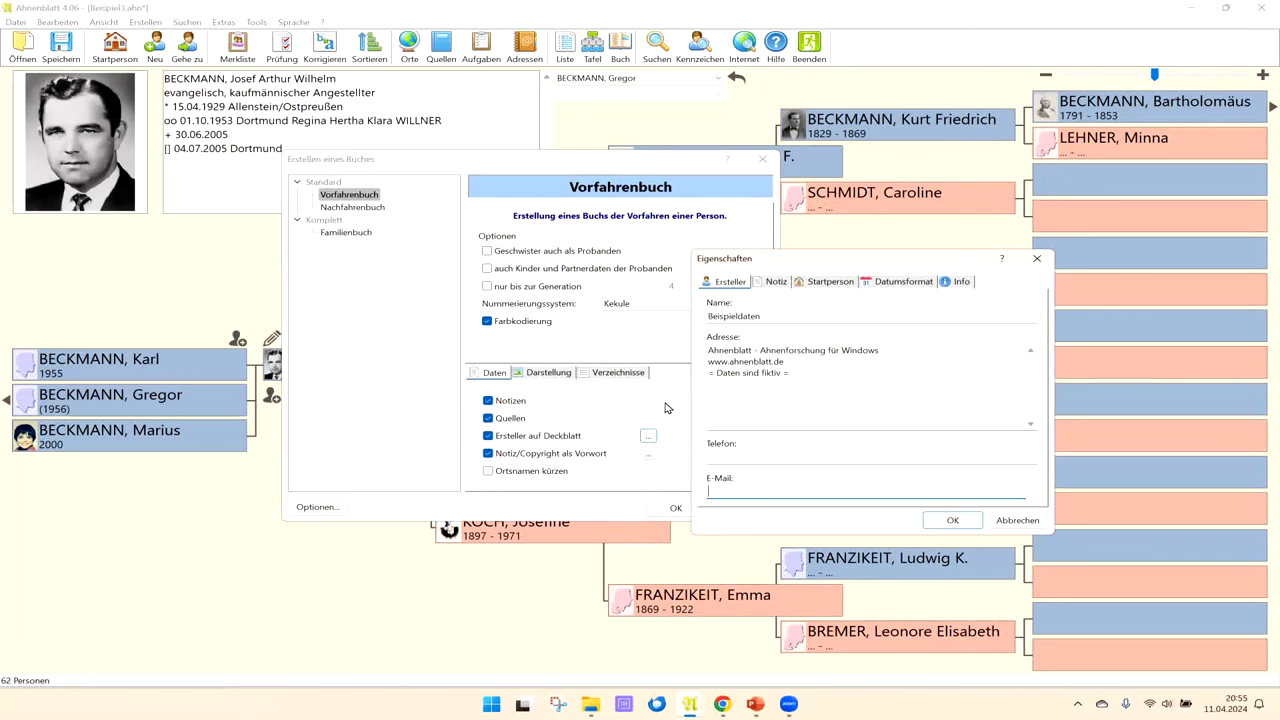
left_click(1010, 524)
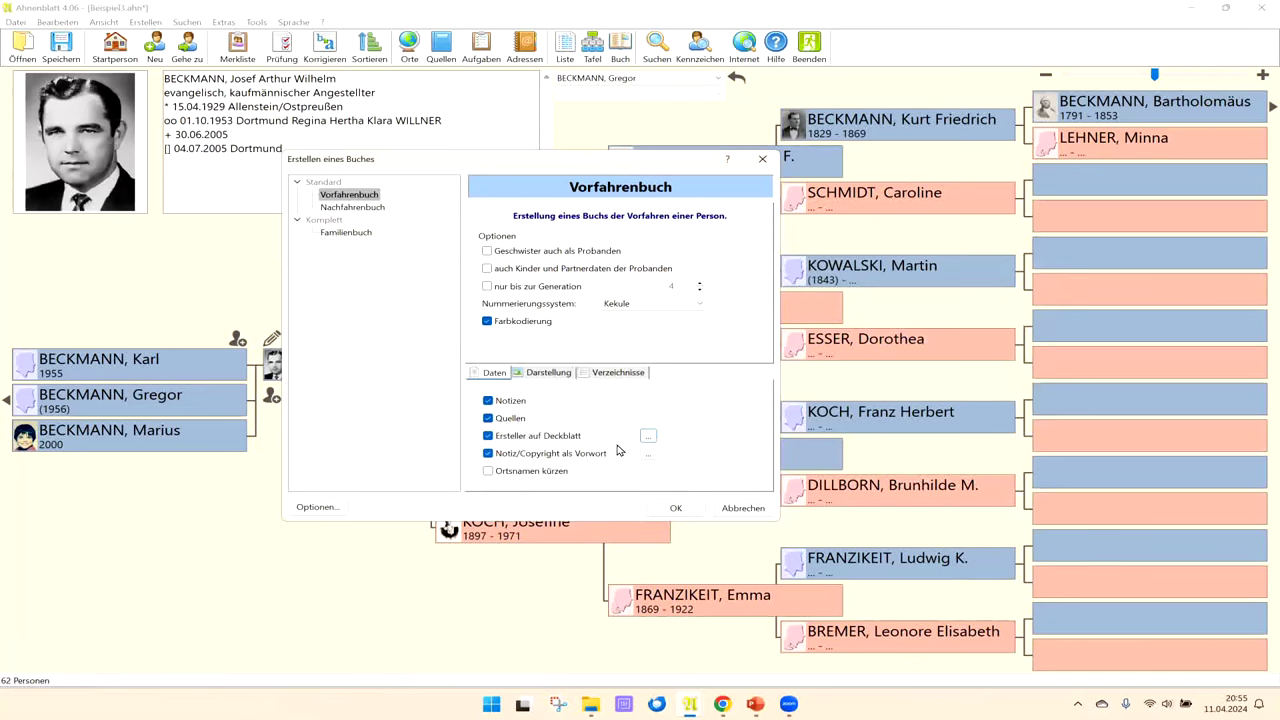
Step: Inspect the note and copyright fields used for the foreword, and cancel the book setup
left_click(647, 455)
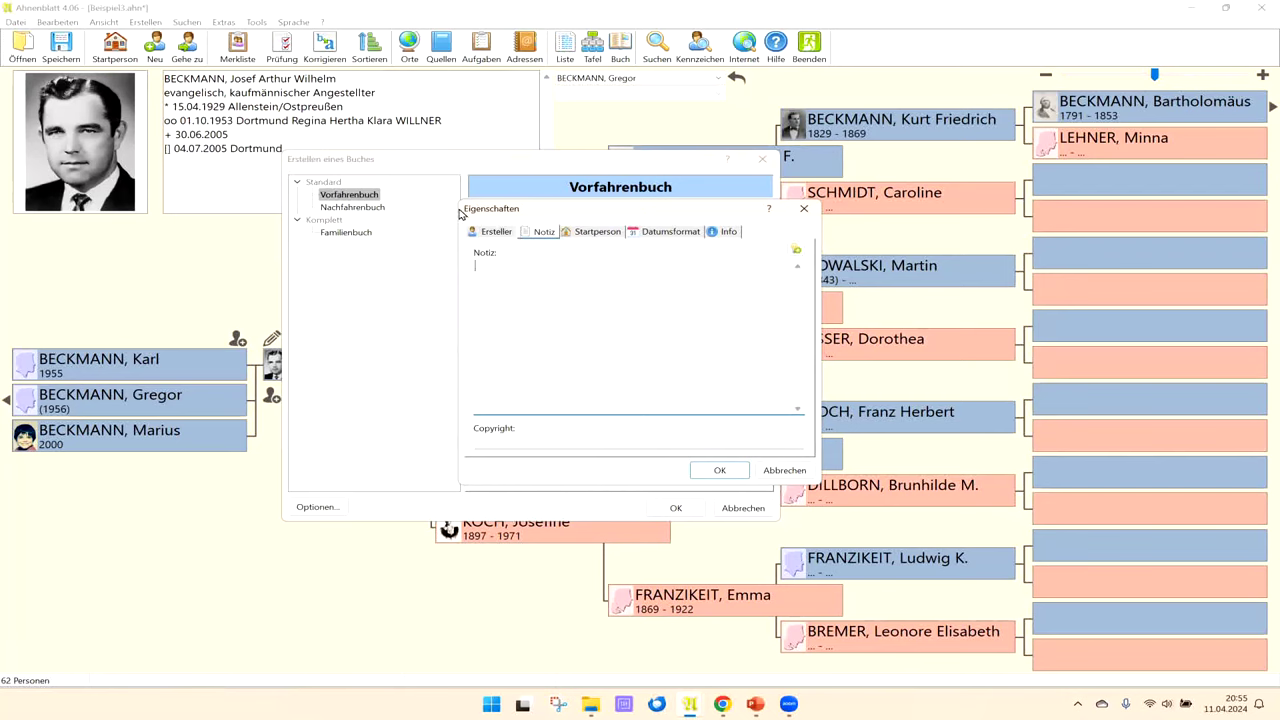
left_click(782, 470)
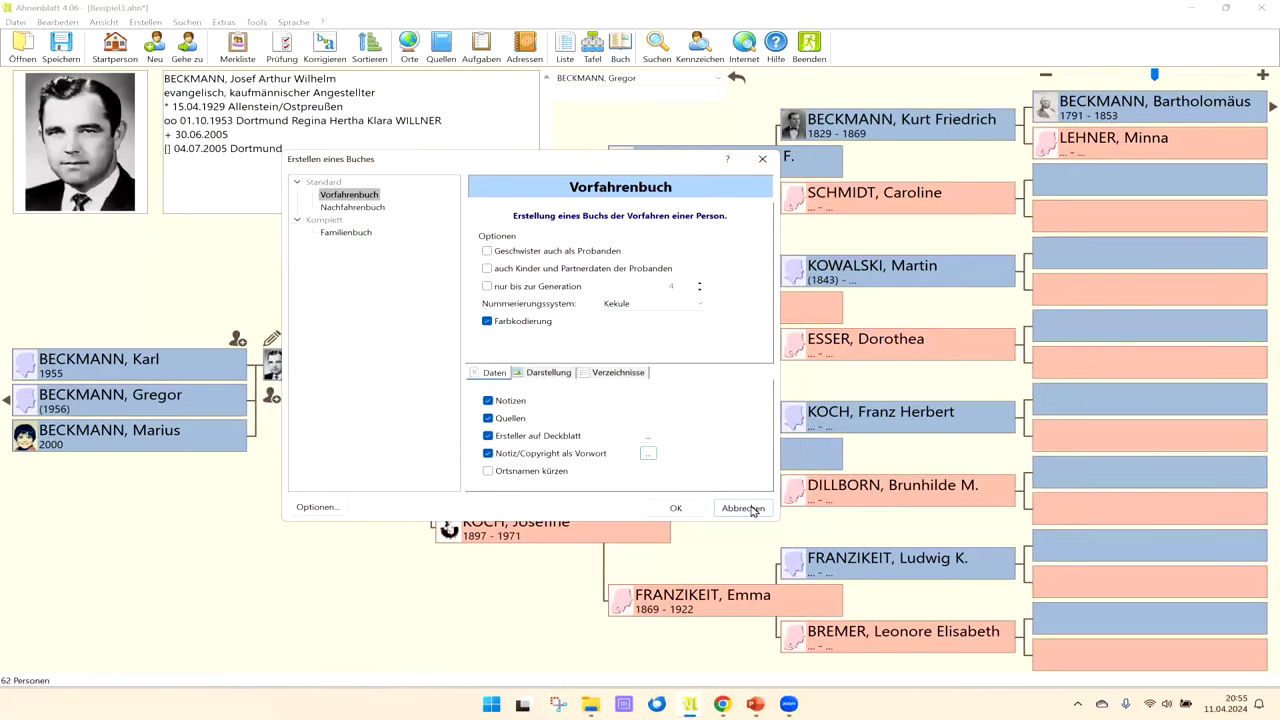
left_click(743, 507)
Step: View the note and copyright fields in the family file's own properties and leave without saving changes
left_click(12, 23)
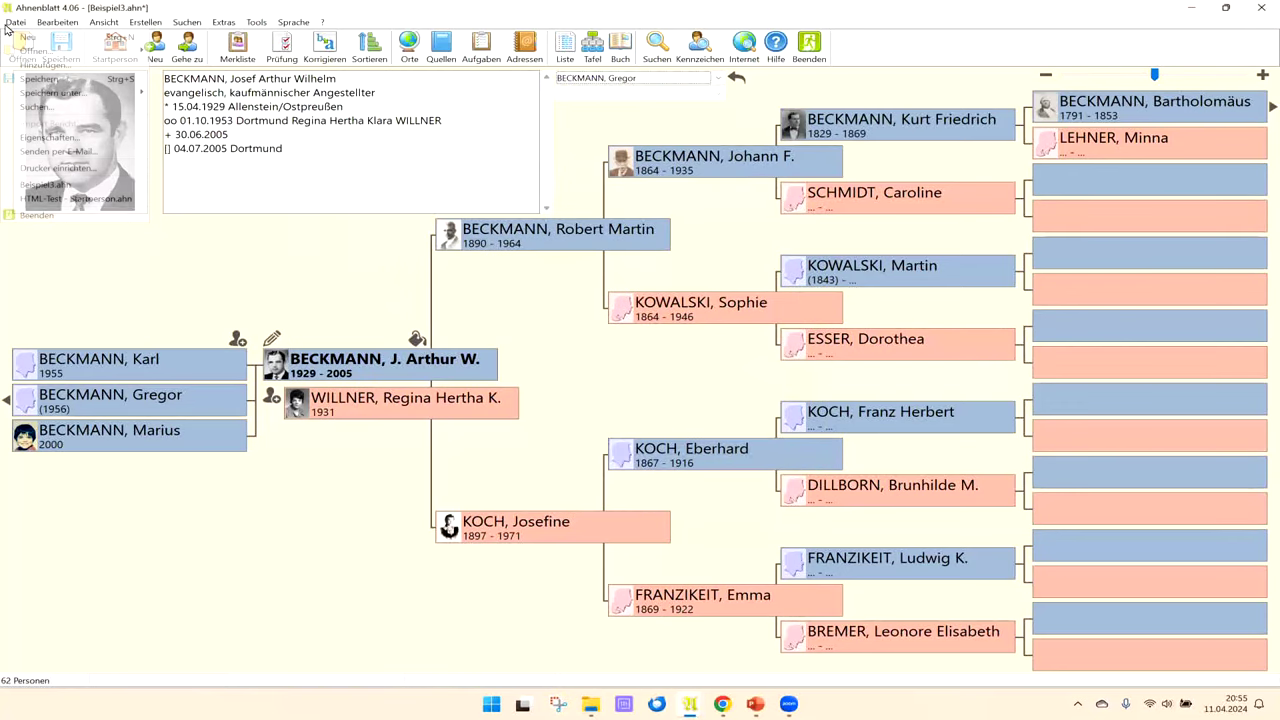
left_click(48, 138)
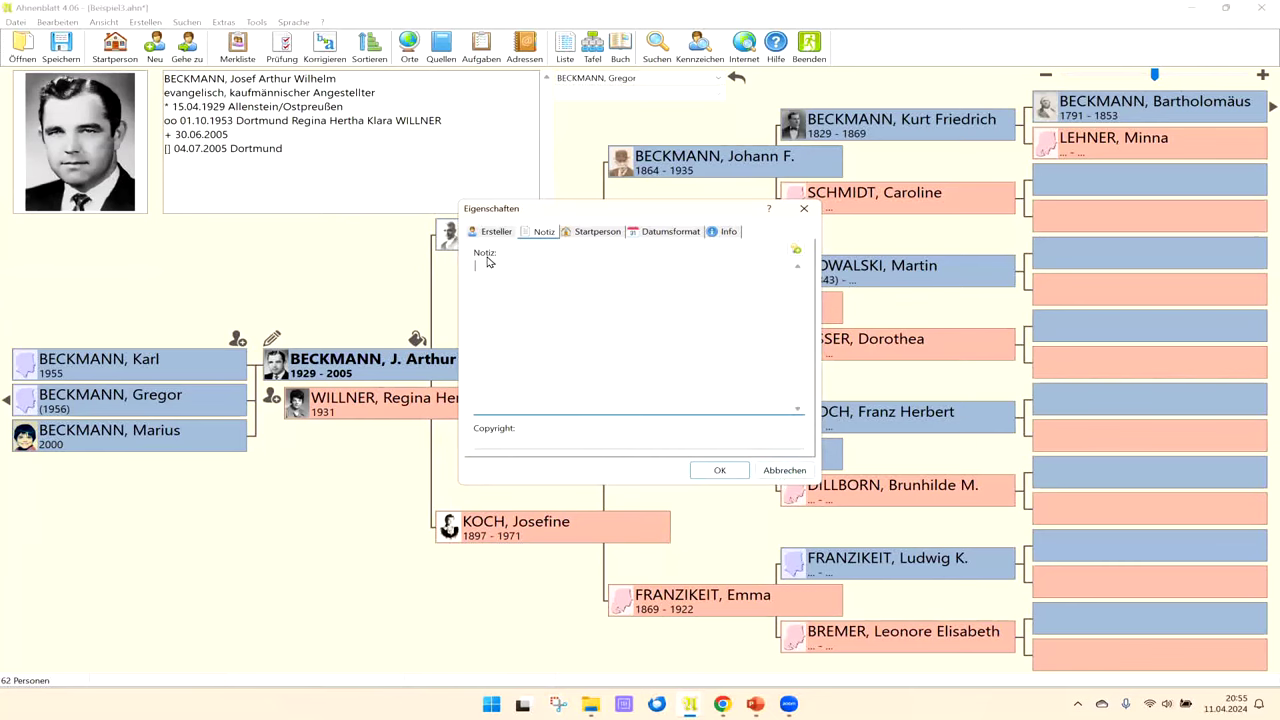
left_click(784, 470)
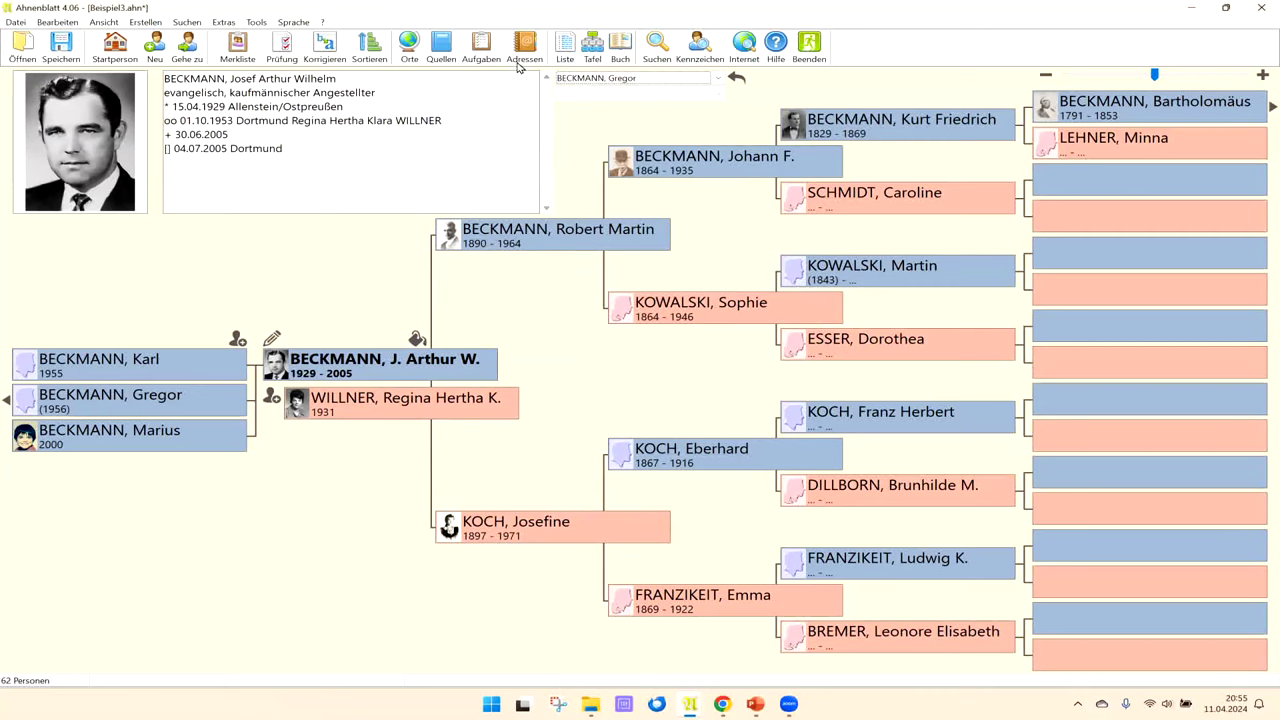
Step: Include Notiz/Copyright als Vorwort in the Vorfahrenbuch and fill its note and copyright fields with the sample foreword text
left_click(614, 50)
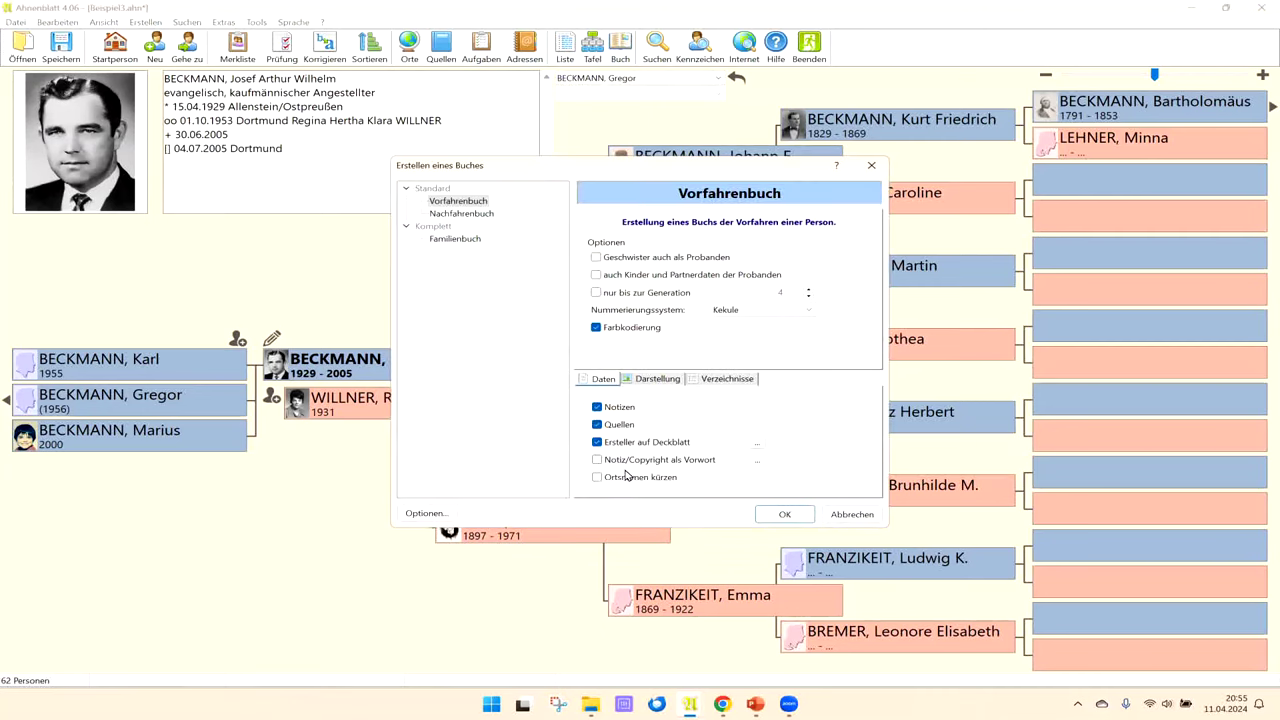
left_click(629, 475)
left_click_drag(595, 220, 797, 255)
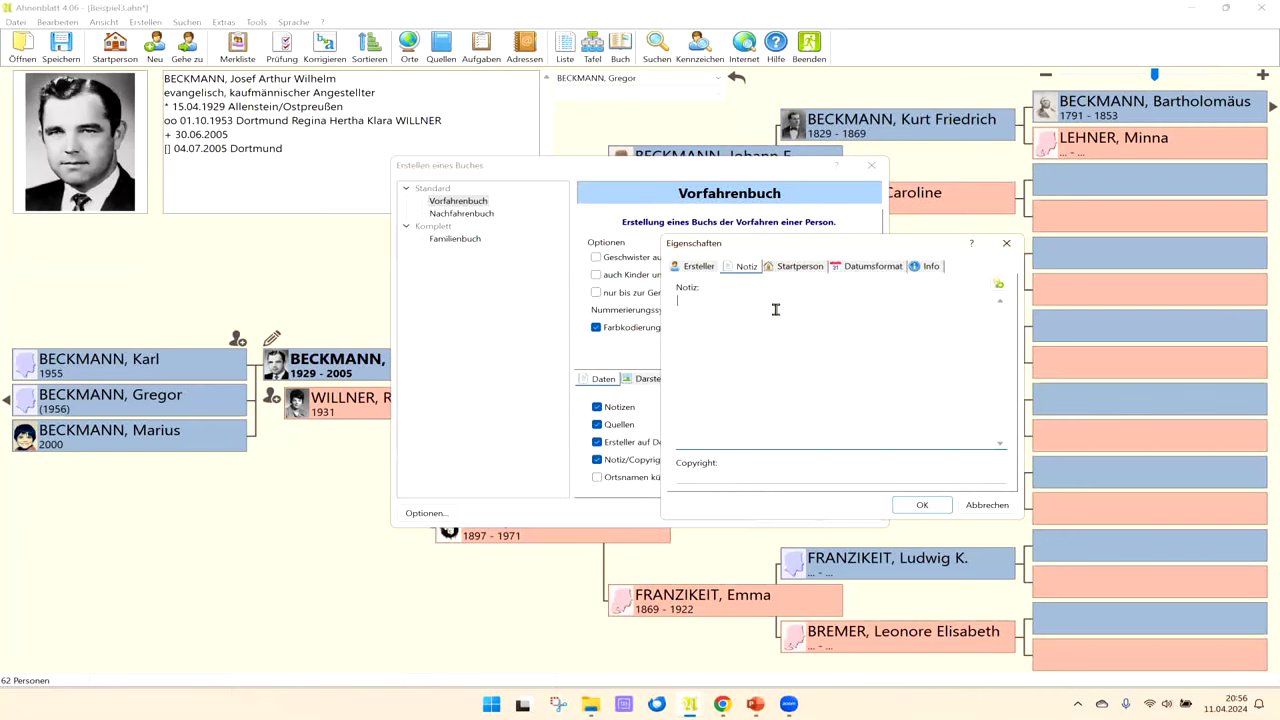
left_click_drag(876, 246, 942, 240)
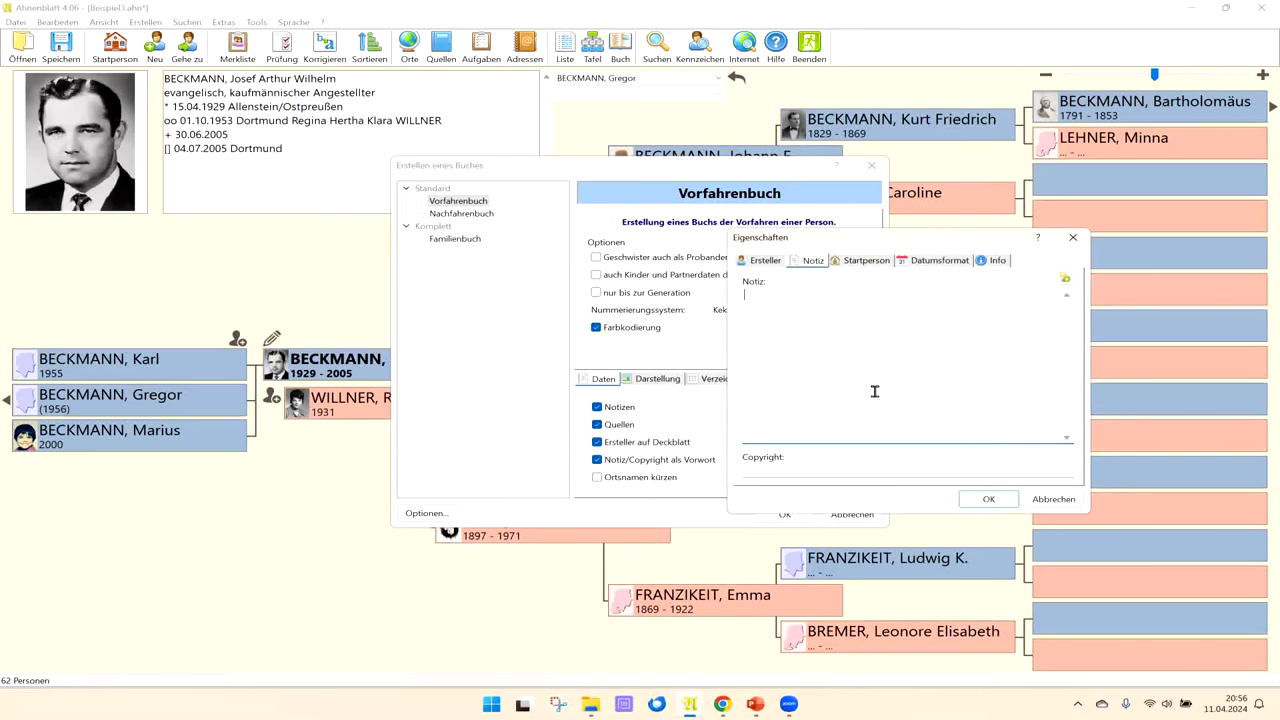
left_click(1066, 282)
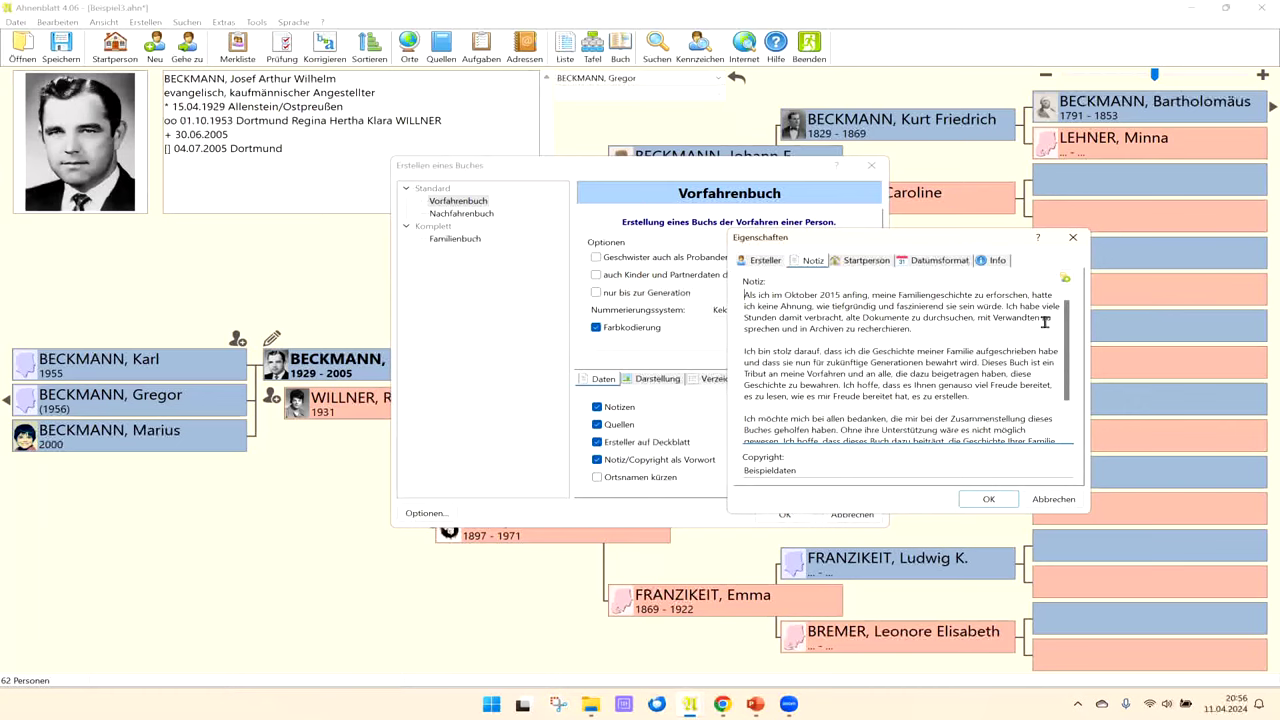
Step: Review the foreword note, the copyright and the creator details, highlight Oktober 2015 in the note, and accept the properties
scroll(1068, 318, "down", 3)
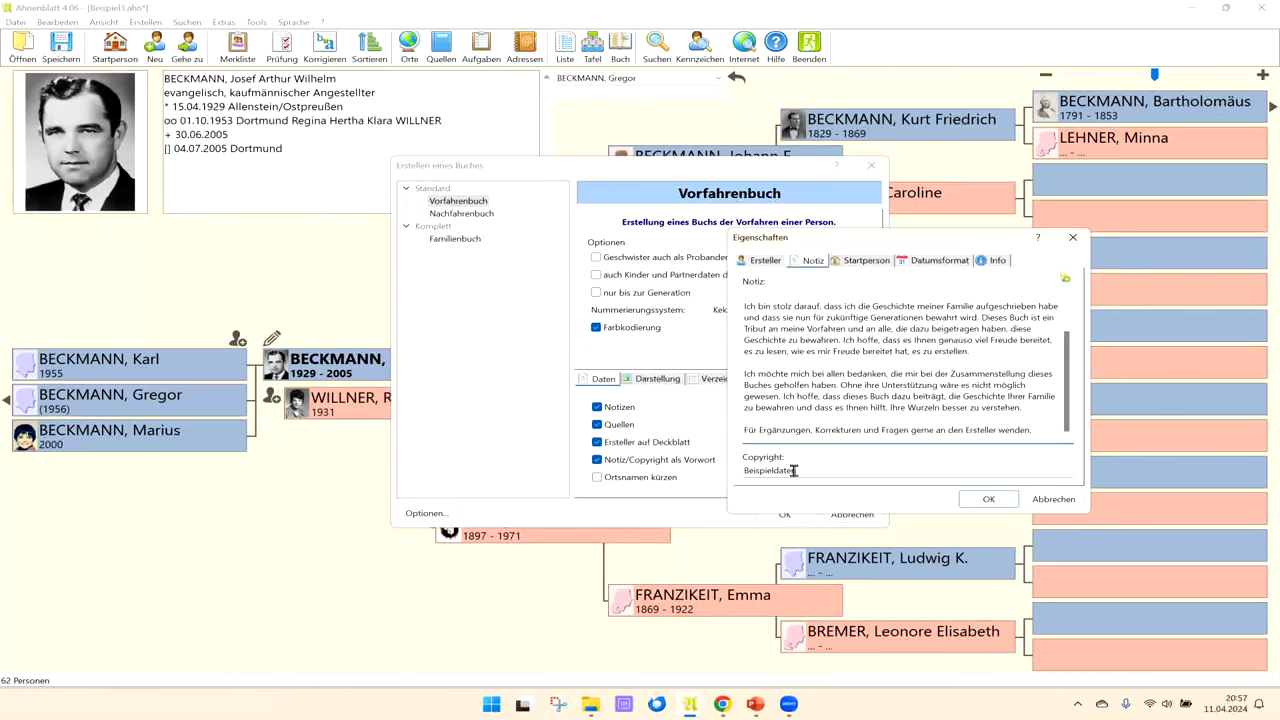
left_click_drag(818, 471, 729, 469)
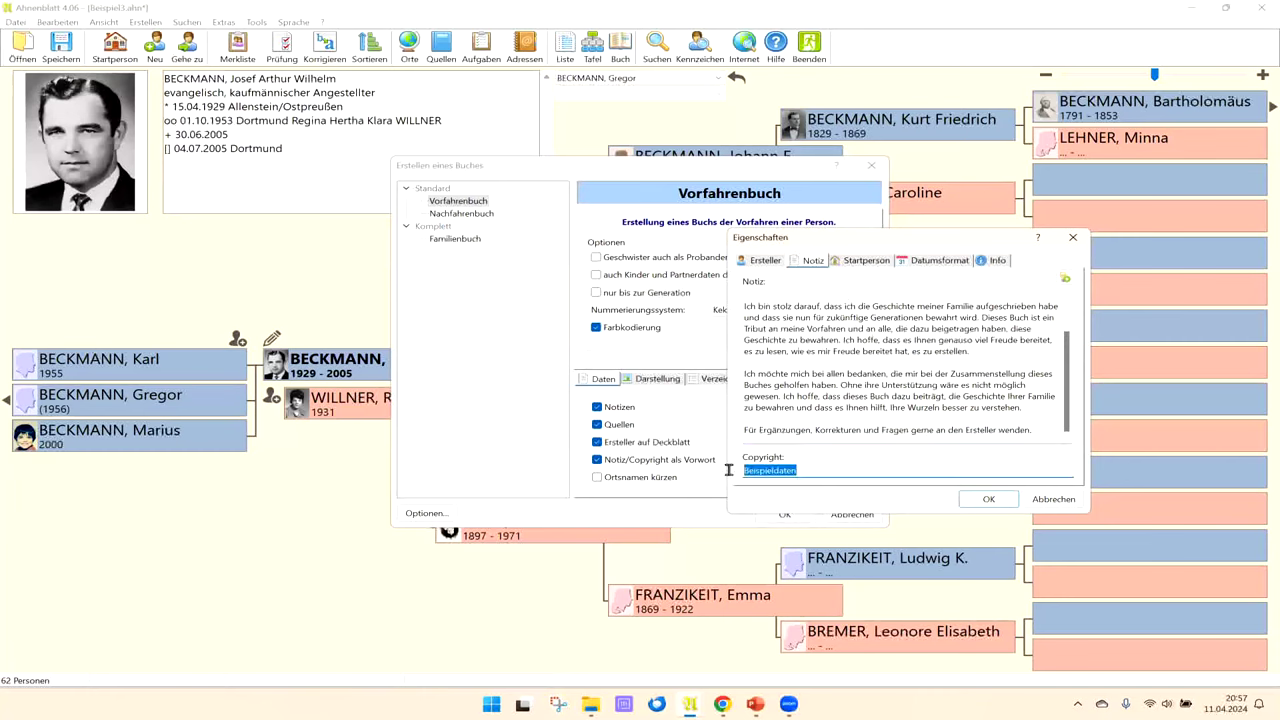
left_click(766, 261)
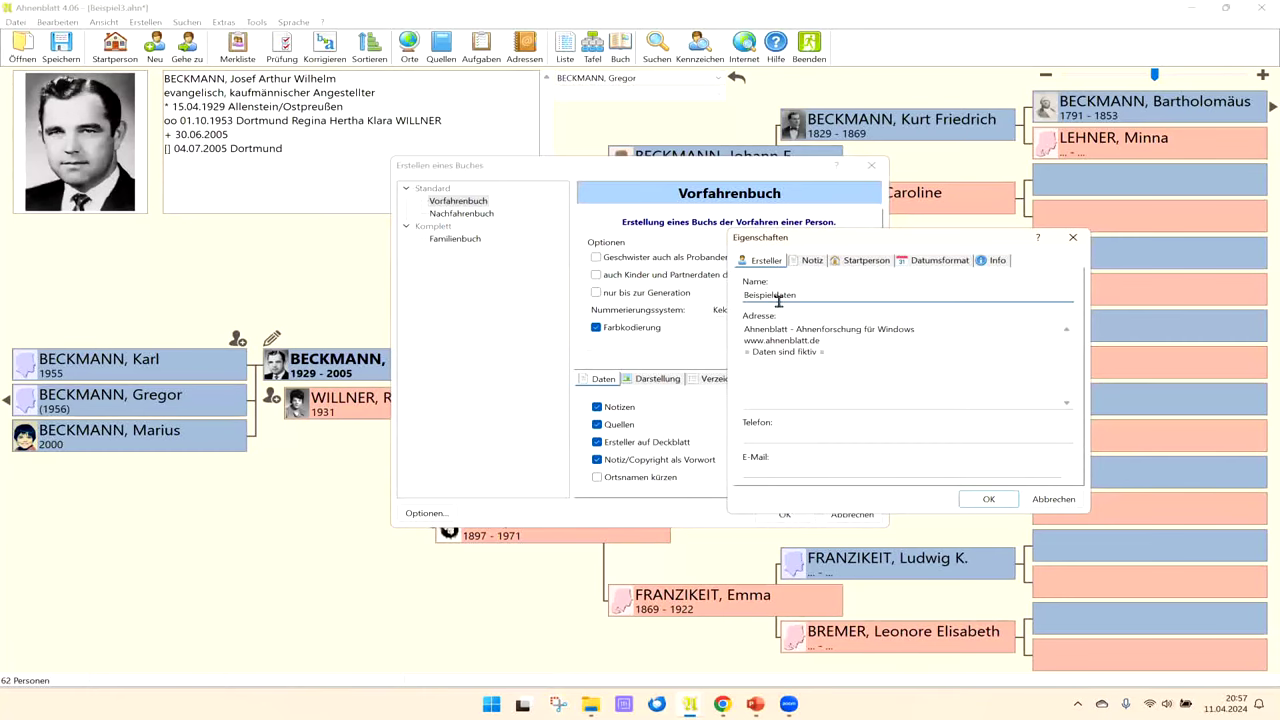
left_click(806, 261)
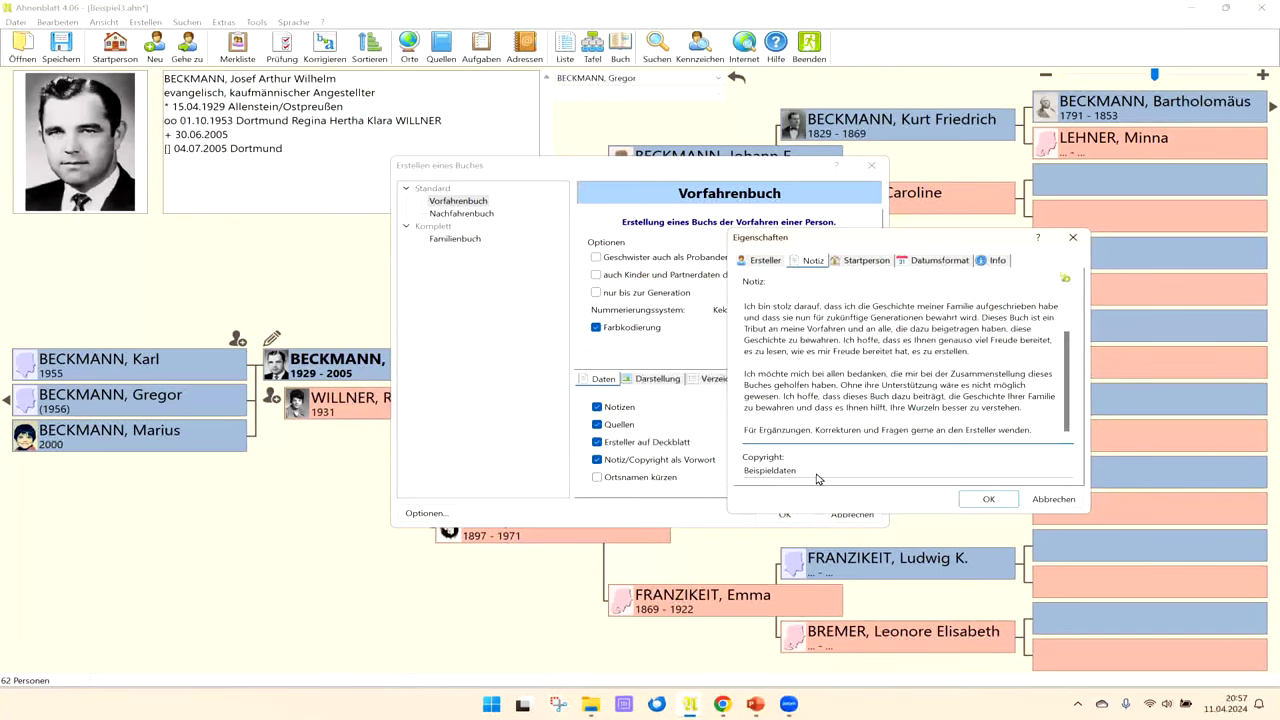
scroll(1068, 368, "up", 2)
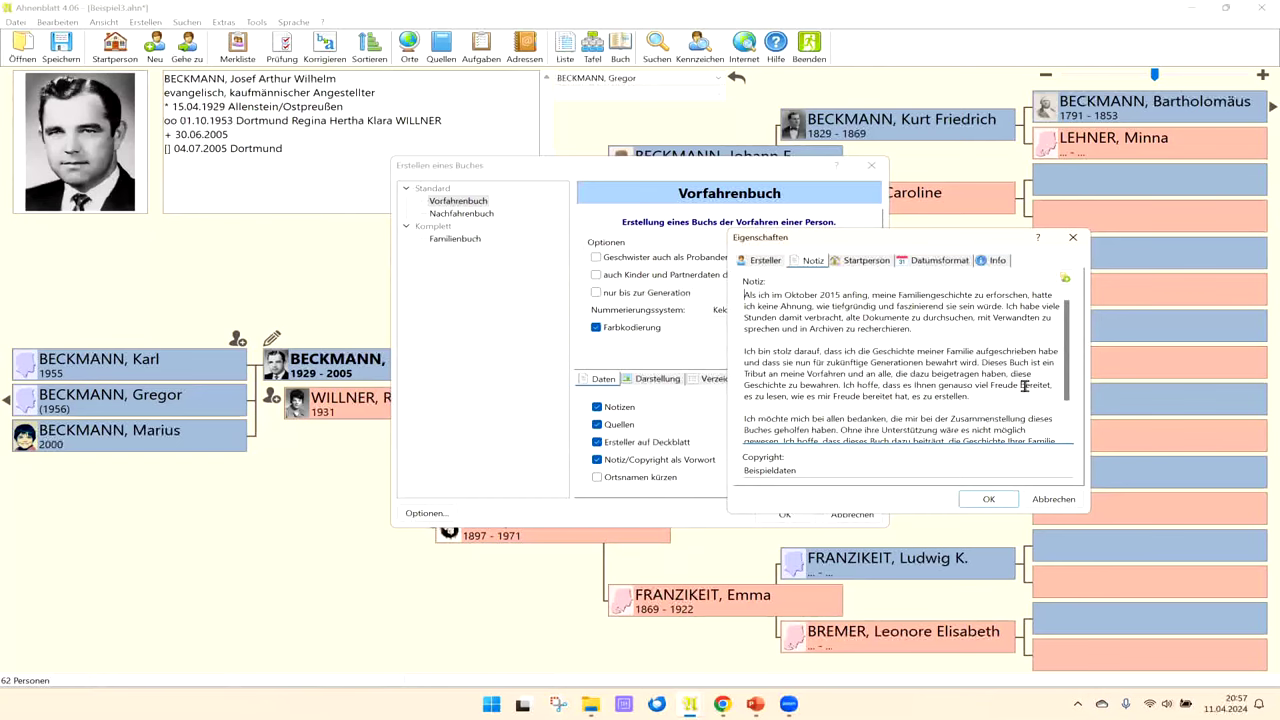
left_click_drag(786, 297, 841, 296)
left_click(840, 296)
left_click_drag(838, 296, 782, 293)
left_click(785, 295)
left_click_drag(785, 296, 842, 293)
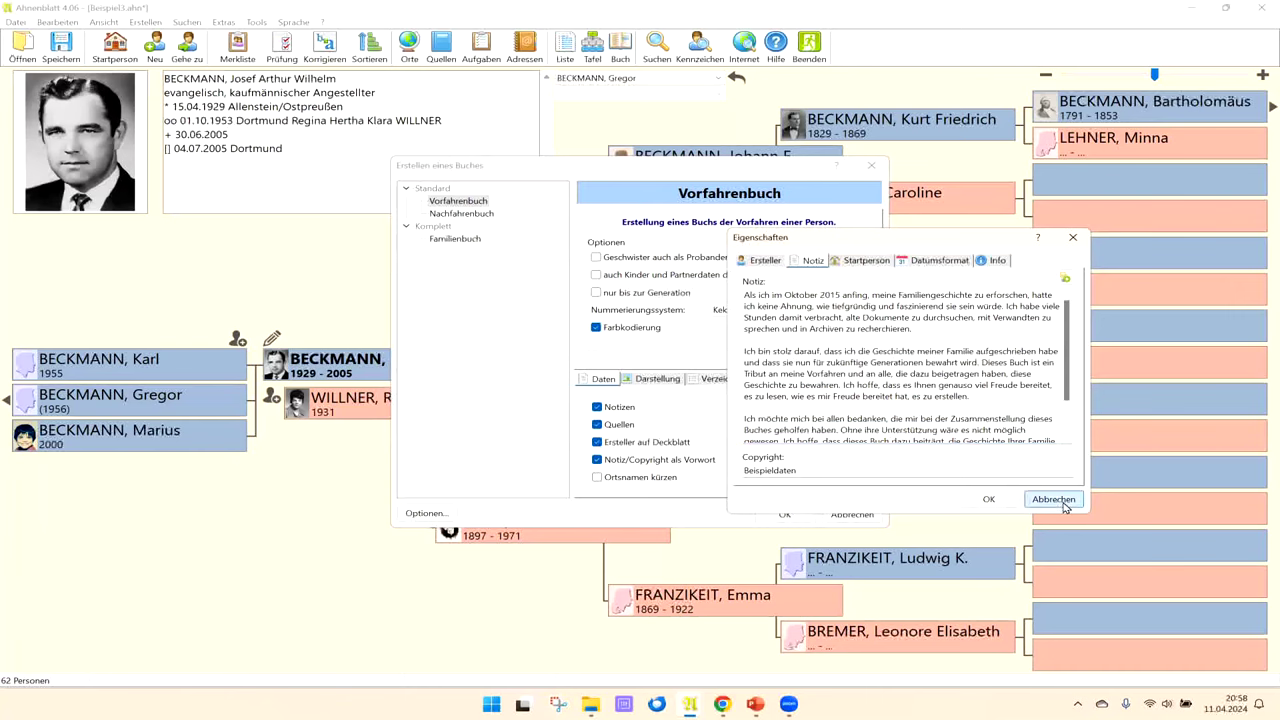
left_click(989, 499)
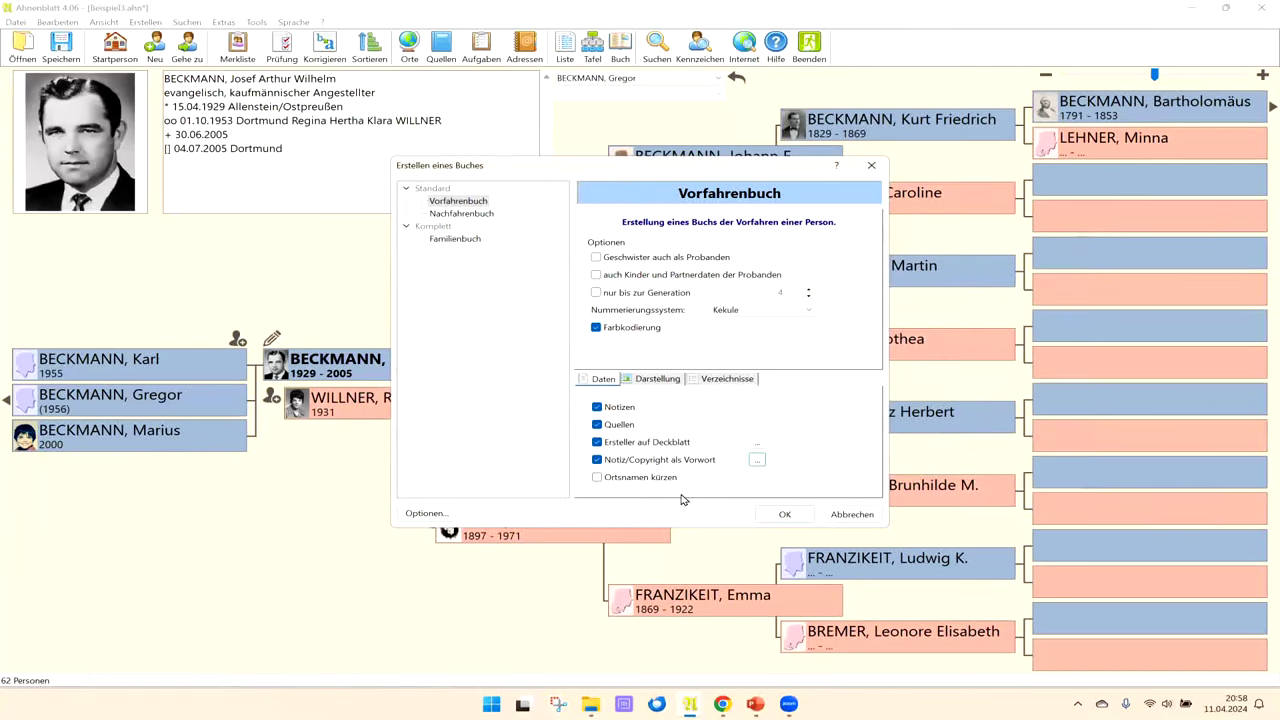
Step: Try nur Profilbilder as the book's image selection, restore alle Bilder, and check the monochrom option
left_click(652, 380)
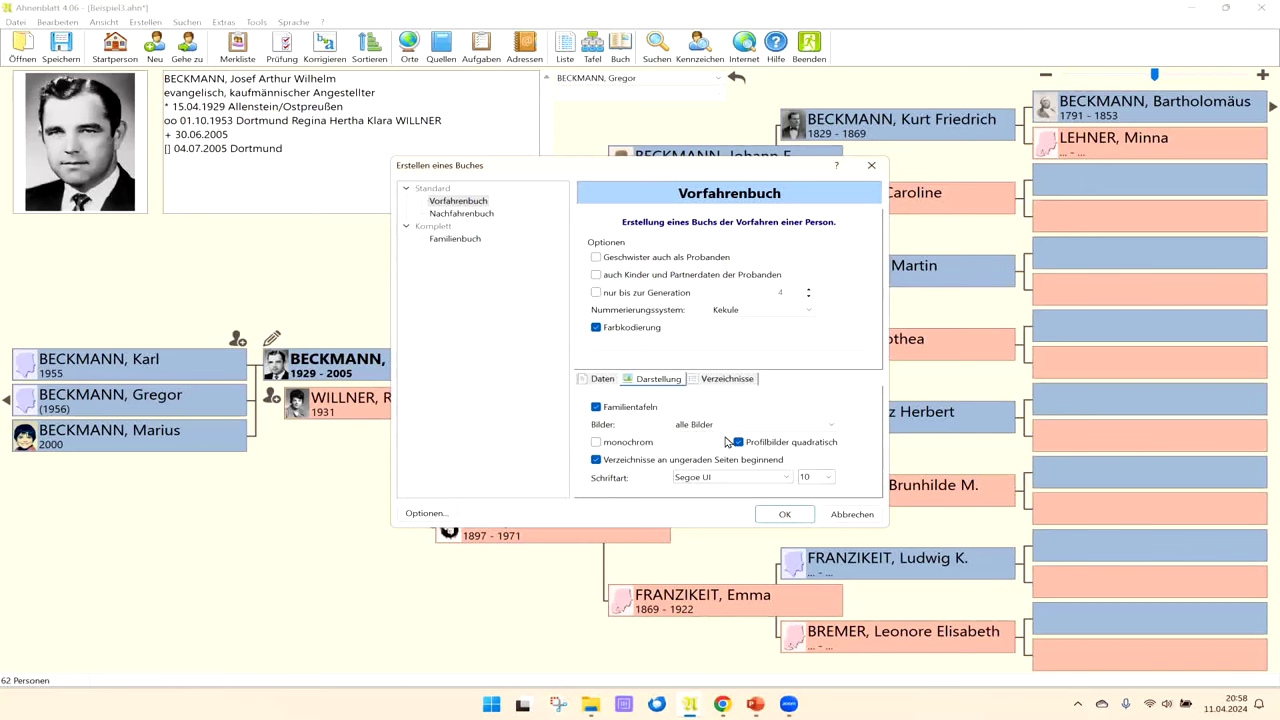
left_click(830, 430)
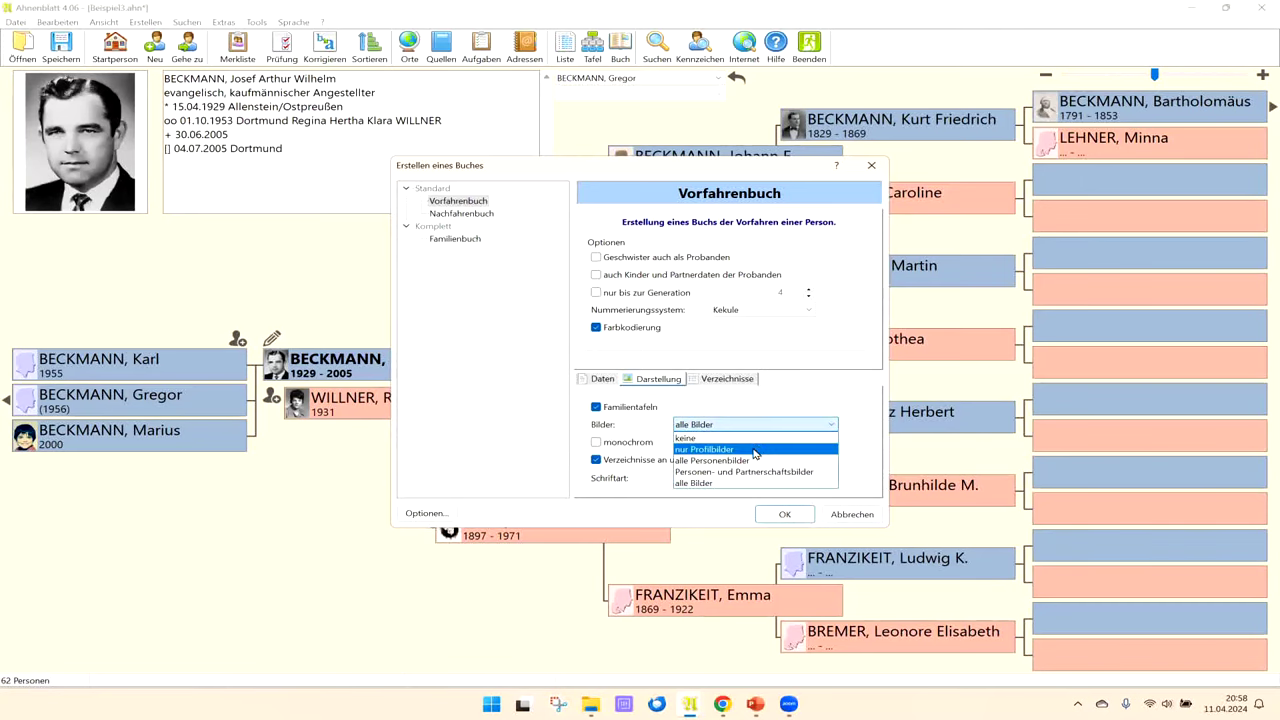
left_click(754, 450)
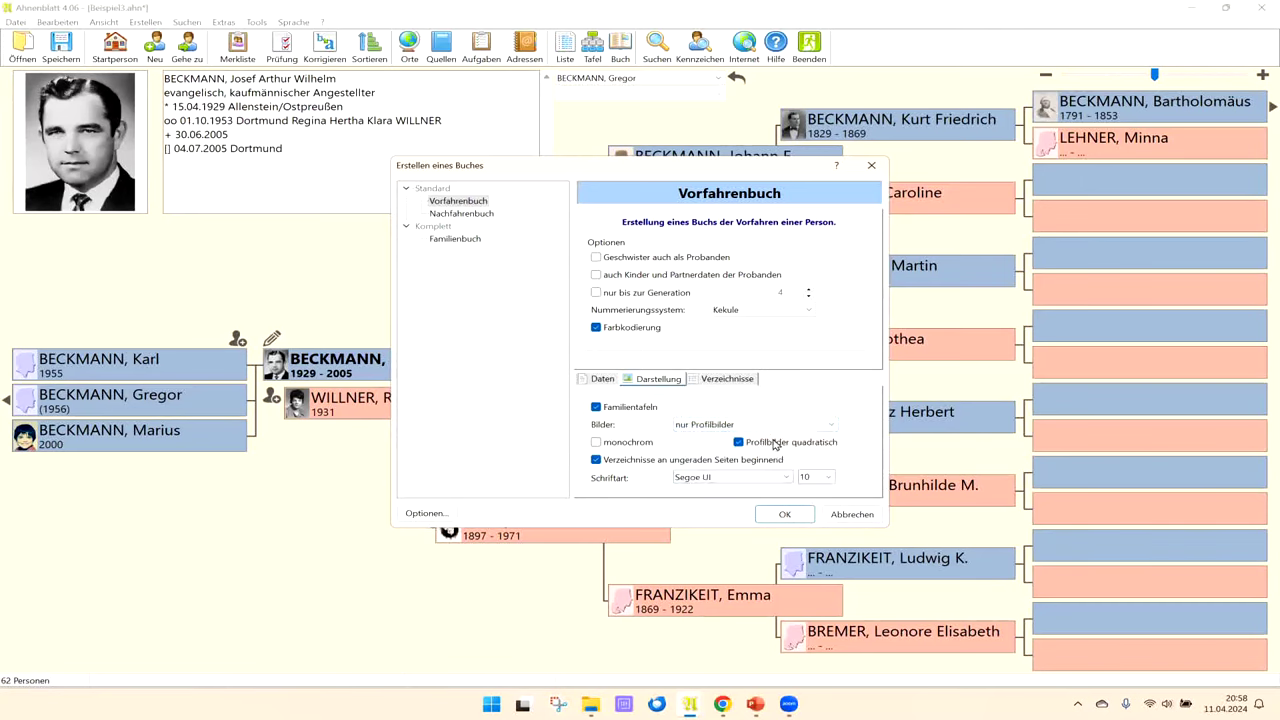
left_click(834, 426)
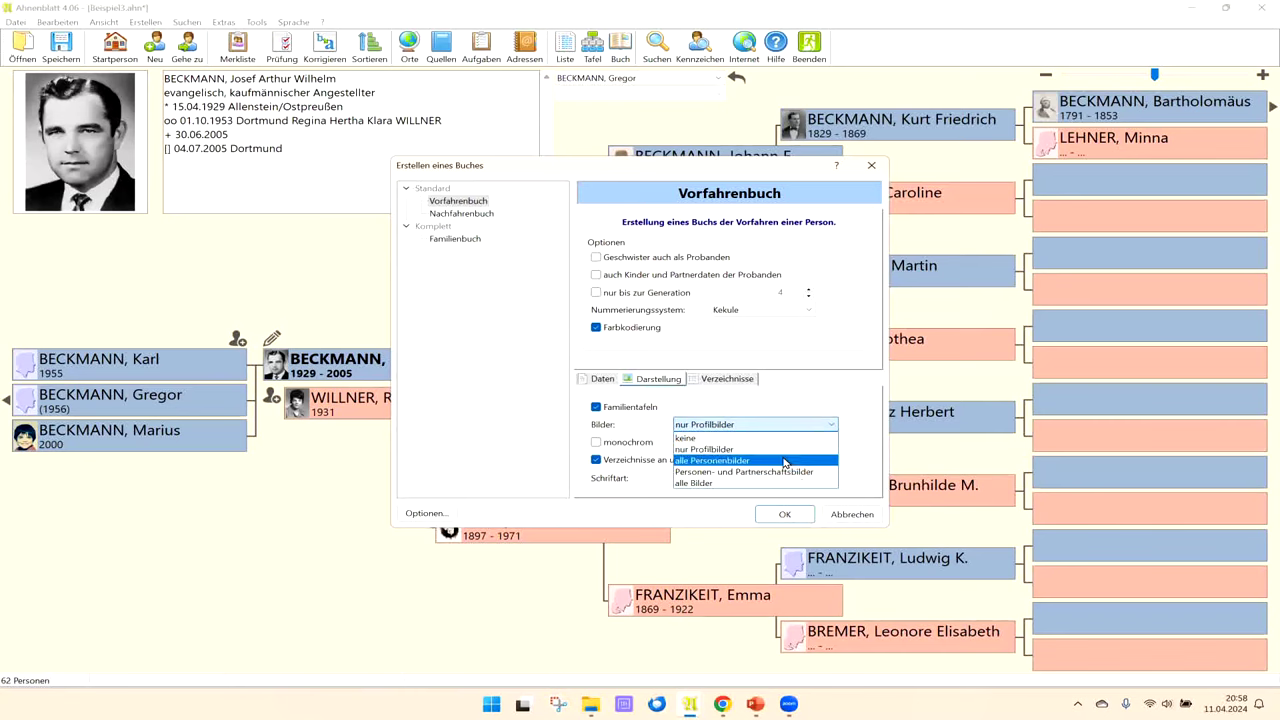
left_click(708, 485)
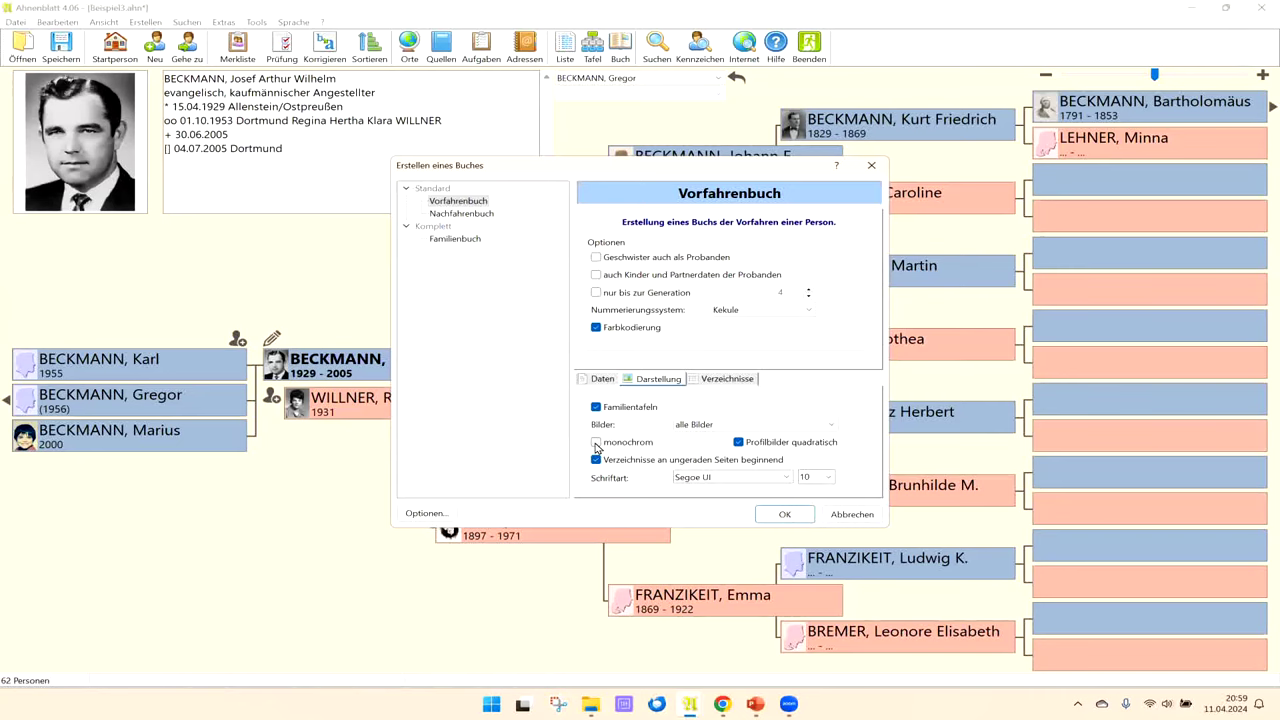
left_click(596, 443)
Step: Examine the book's directory options for occupations, names and column layout without changing the selected choices
left_click(716, 380)
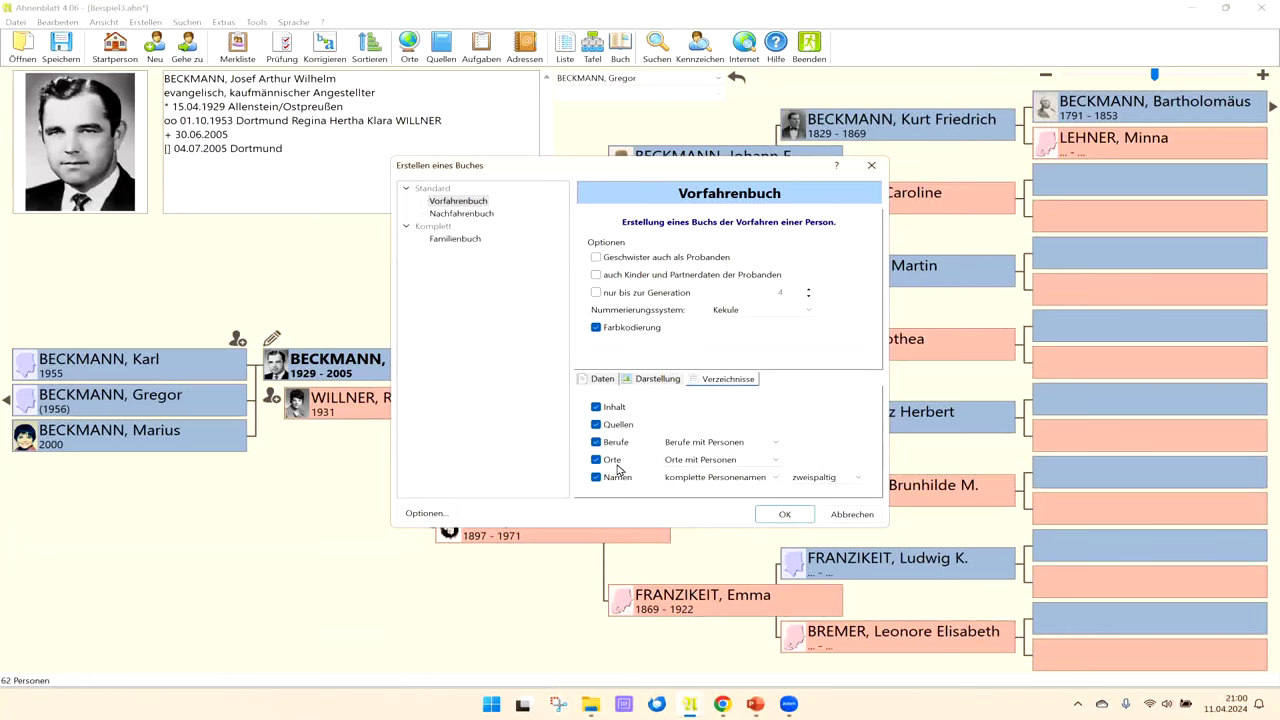
left_click(778, 444)
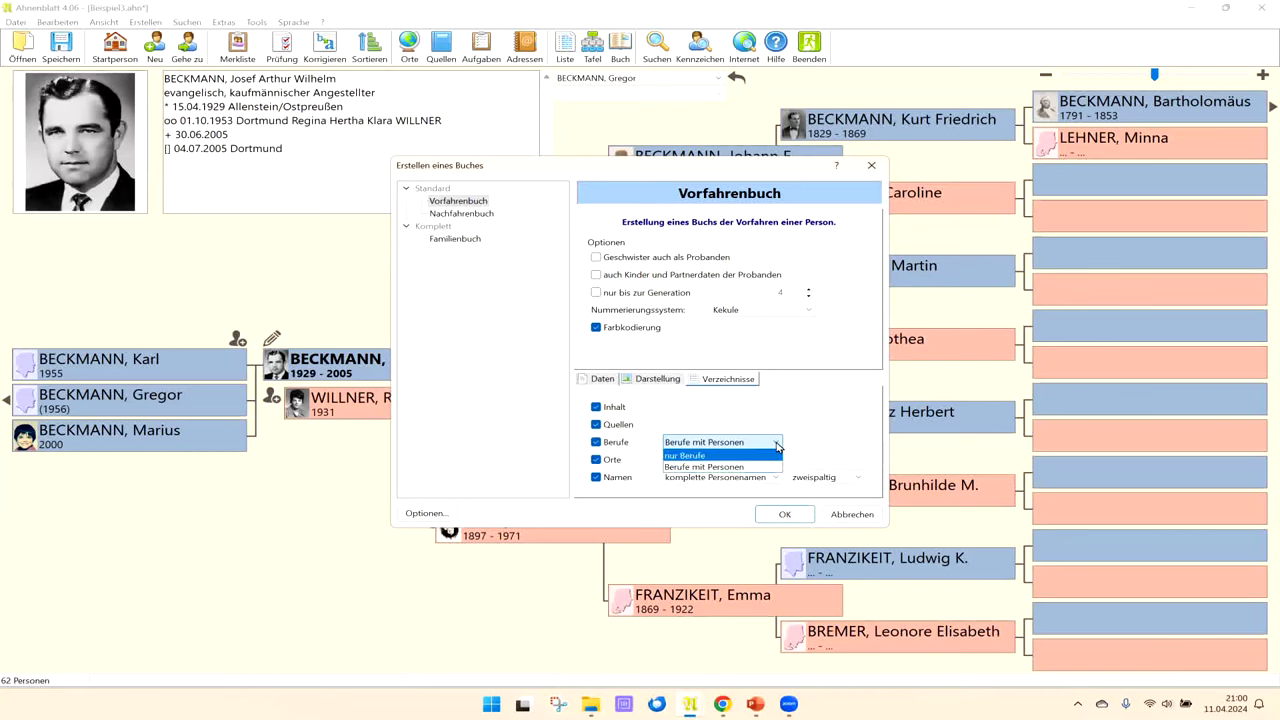
left_click(821, 443)
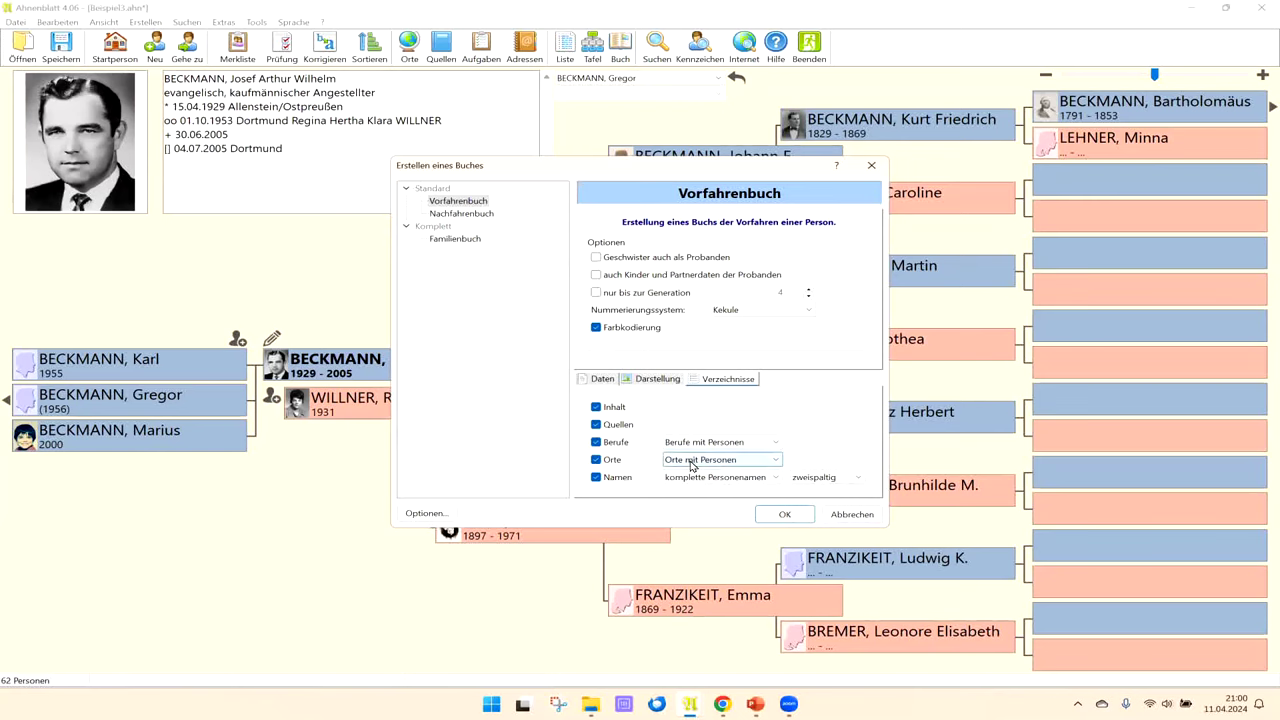
left_click(778, 481)
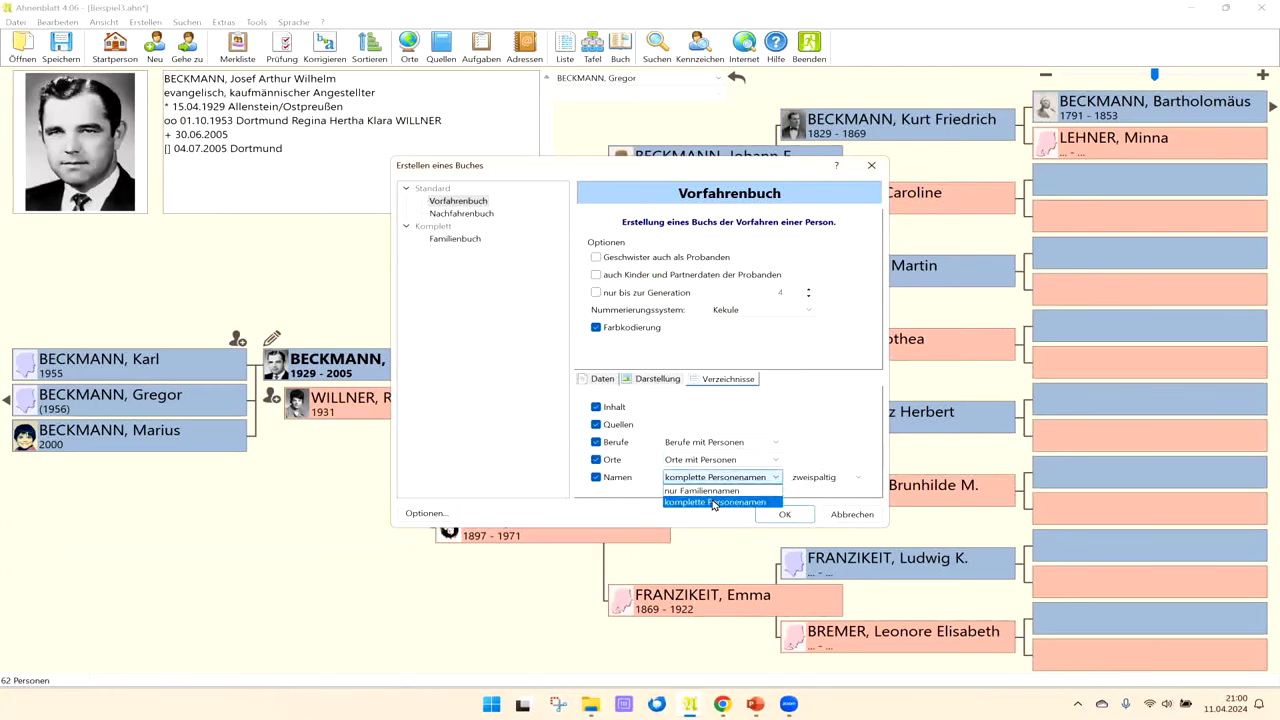
left_click(780, 481)
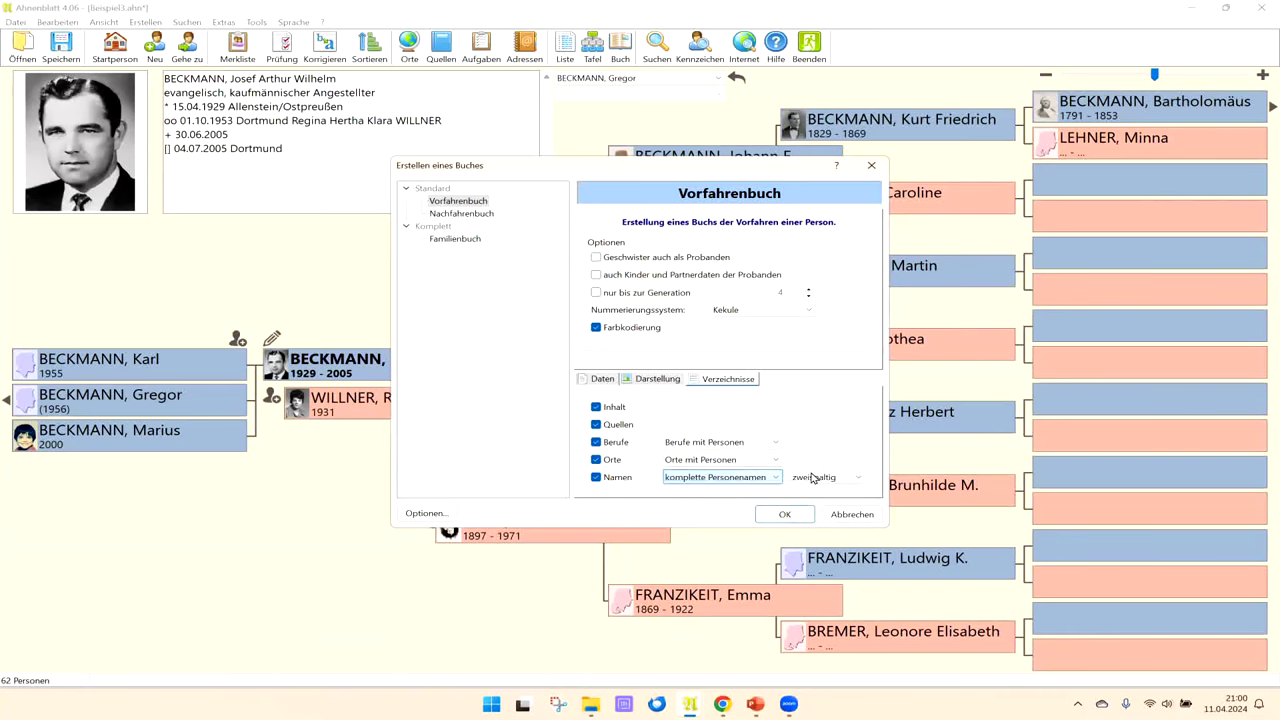
left_click(862, 478)
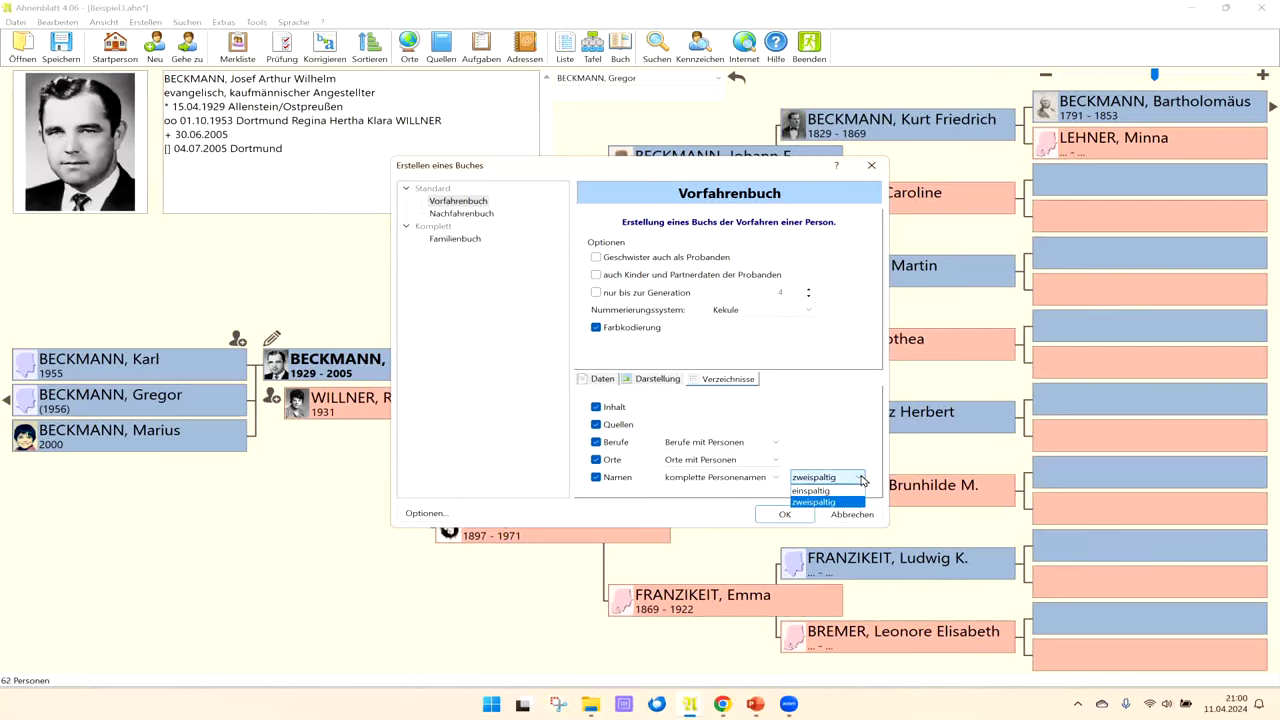
left_click(862, 479)
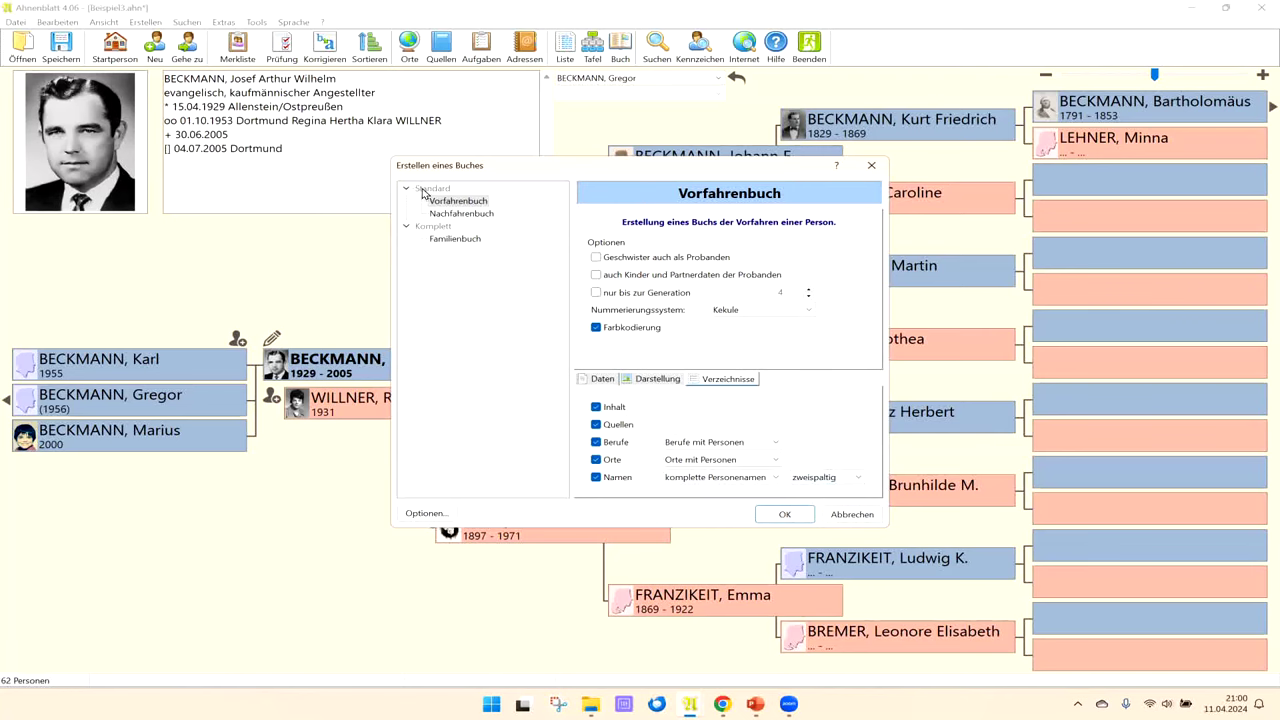
Step: Include siblings as probands plus the probands' children and partner data, keep Kekule numbering, and accept the book settings
left_click(597, 258)
left_click(595, 275)
left_click(809, 311)
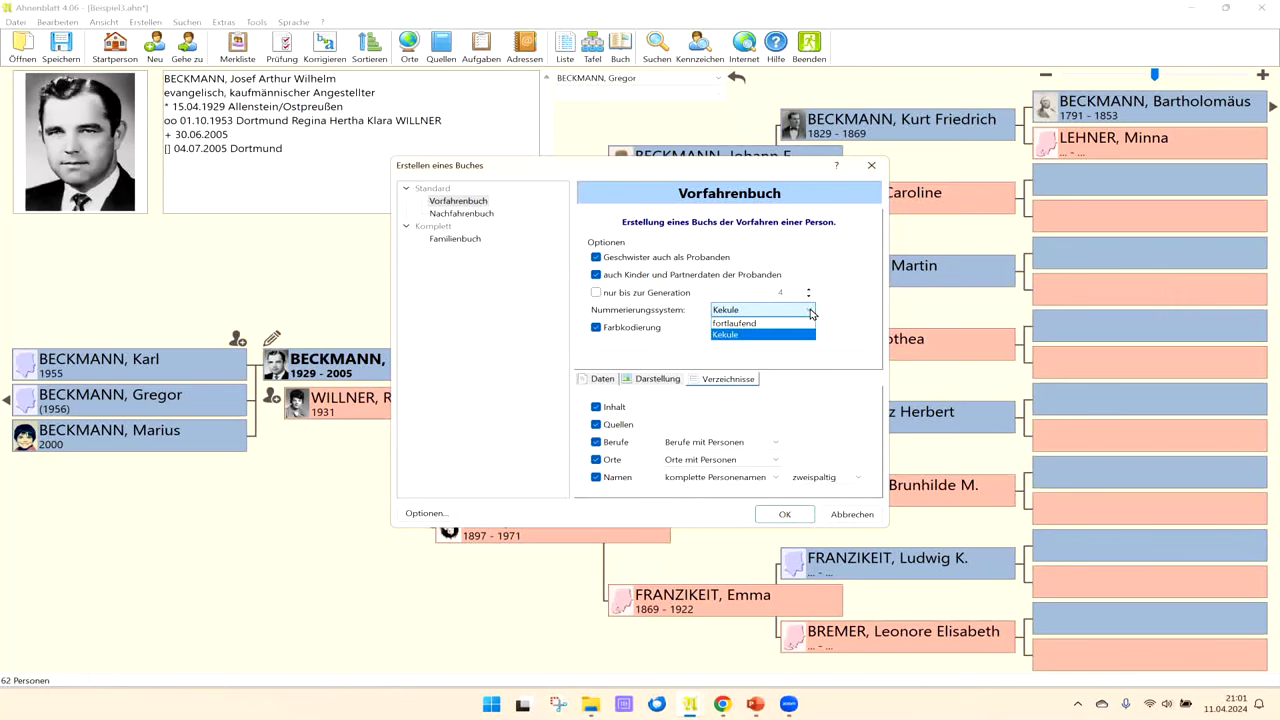
left_click(810, 313)
left_click(810, 313)
left_click(739, 336)
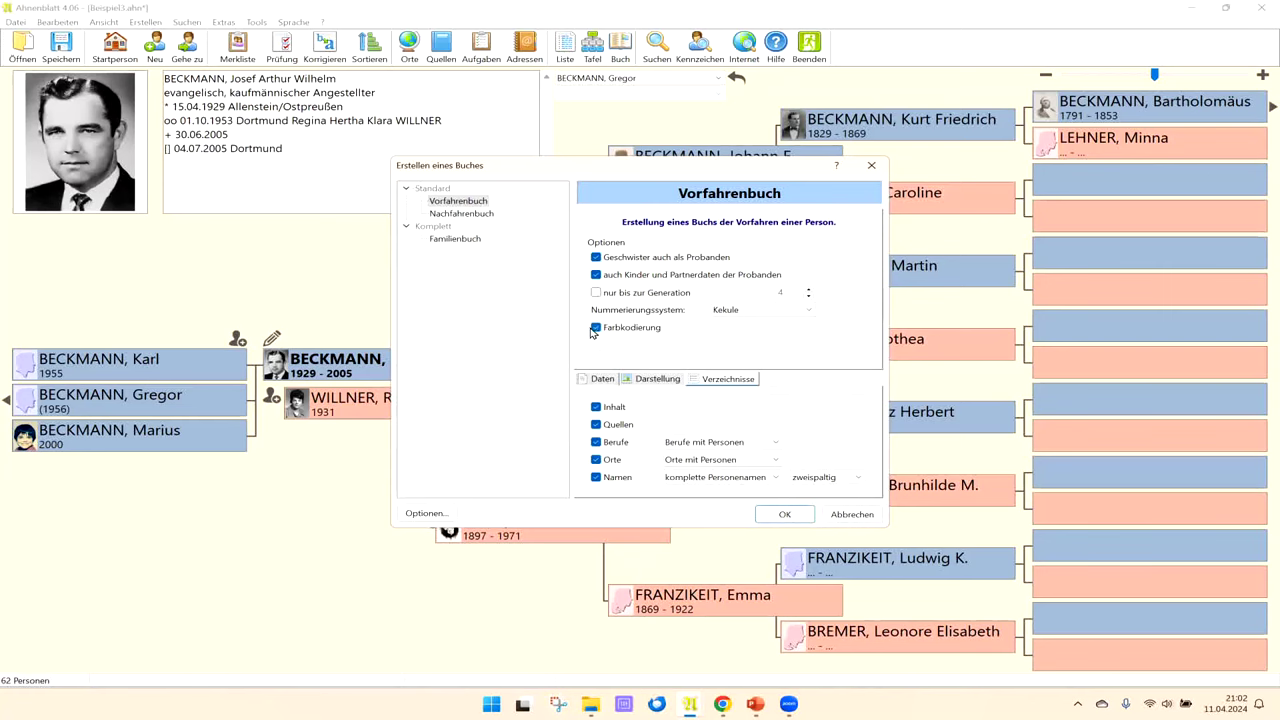
left_click(908, 530)
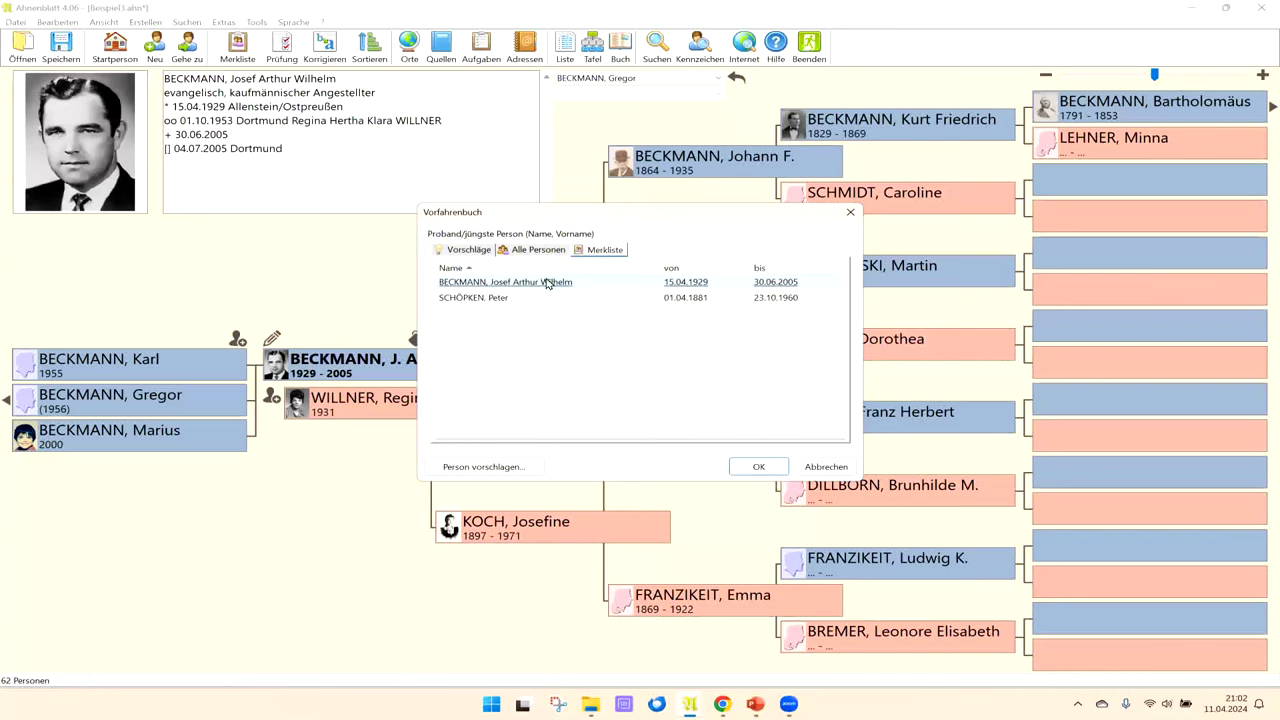
Step: Try the automatic person suggestion, choose the listed person with one child as proband instead, and generate the Vorfahrenbuch
left_click(456, 251)
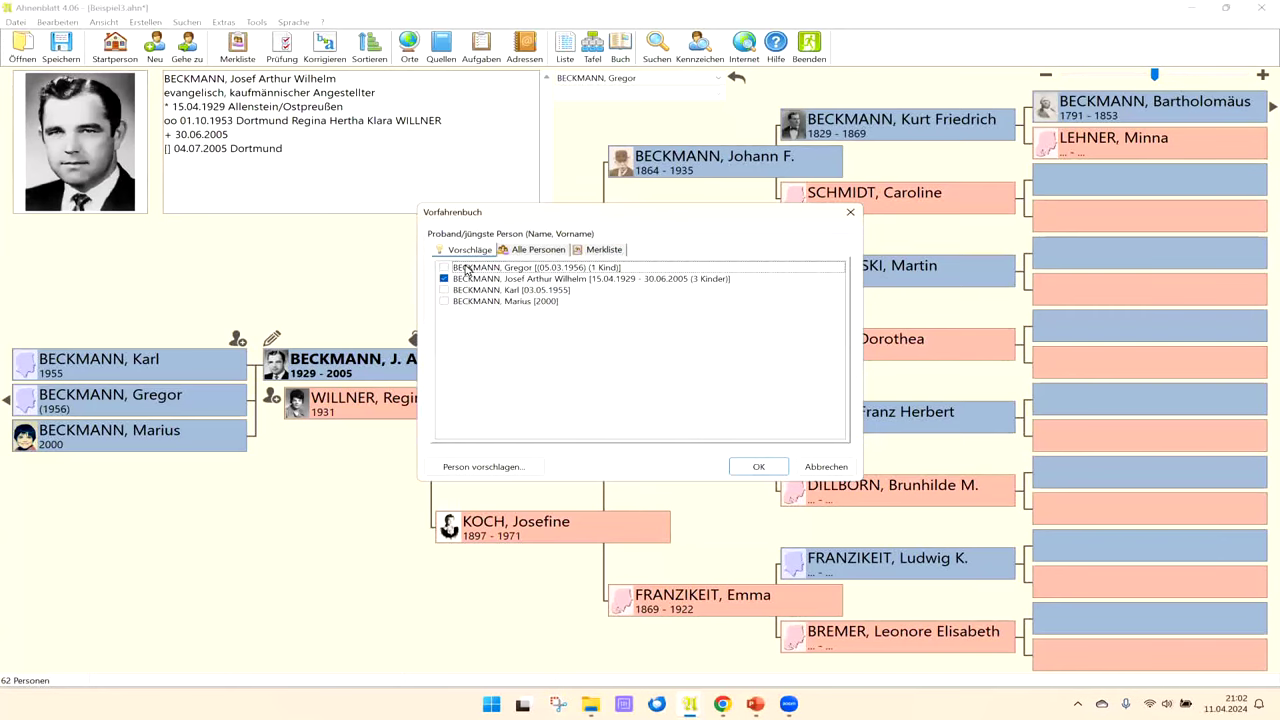
left_click(446, 268)
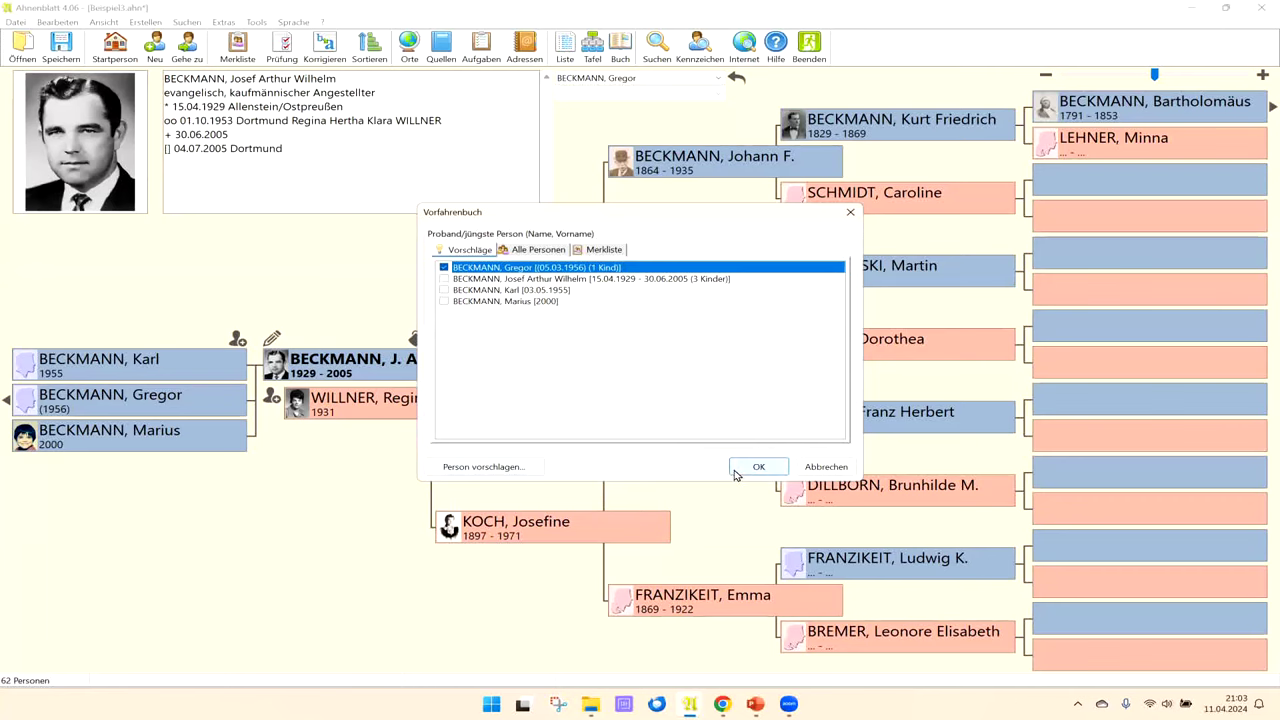
left_click(520, 468)
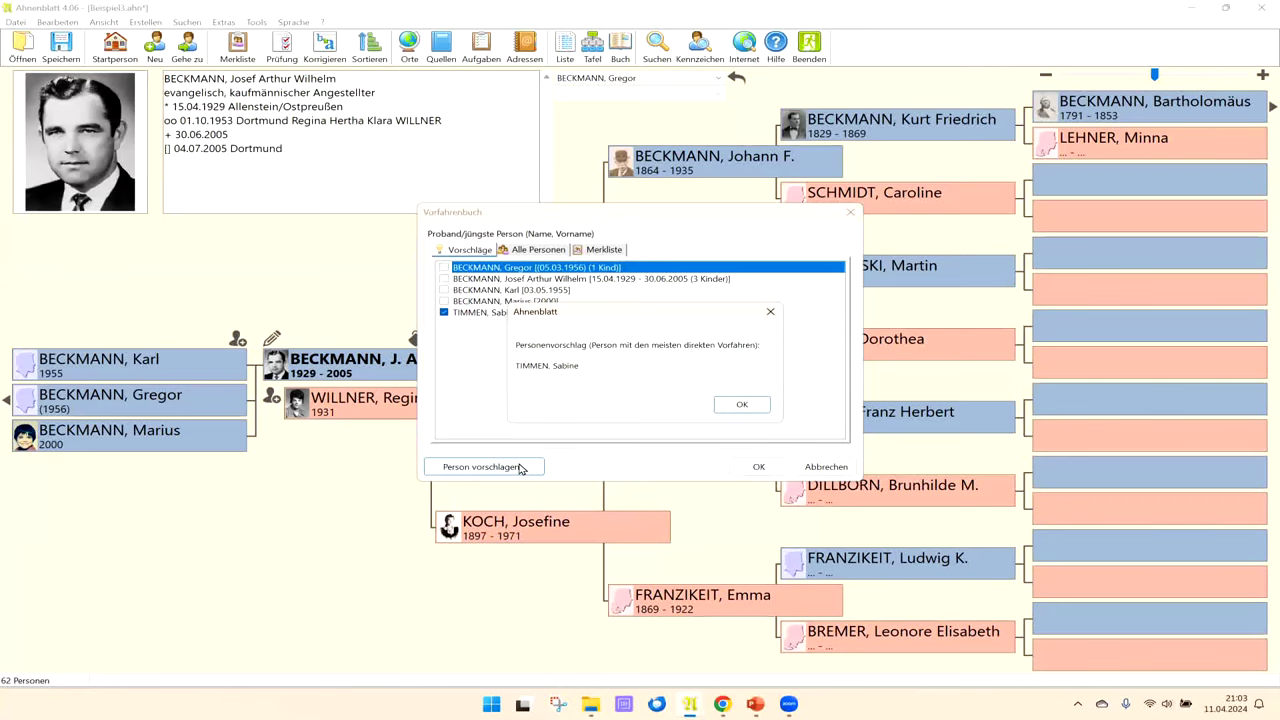
left_click(737, 406)
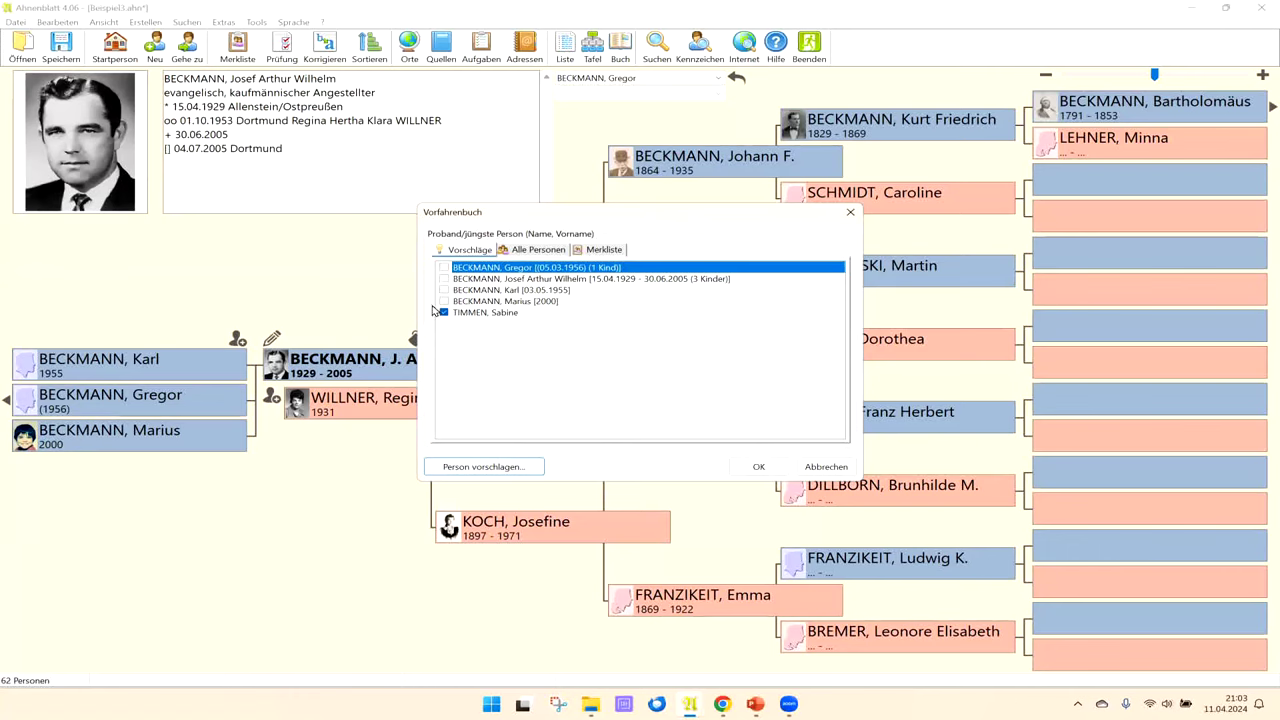
left_click(444, 268)
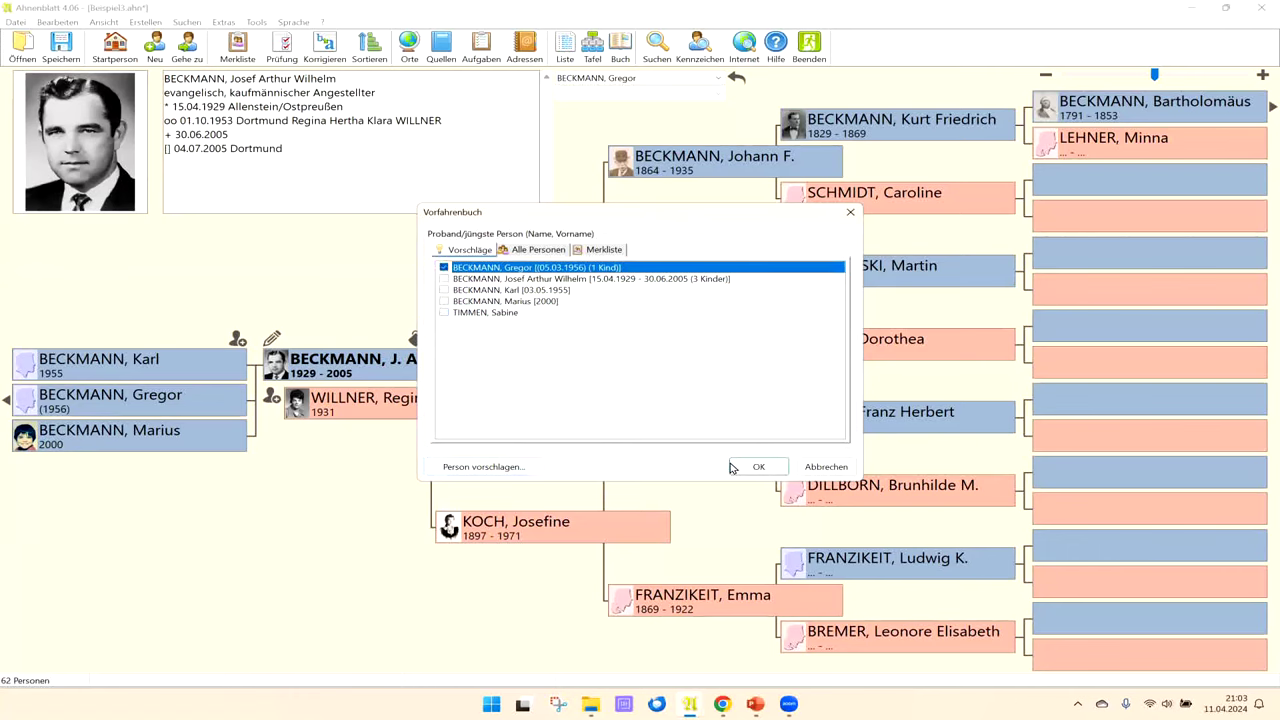
left_click(759, 469)
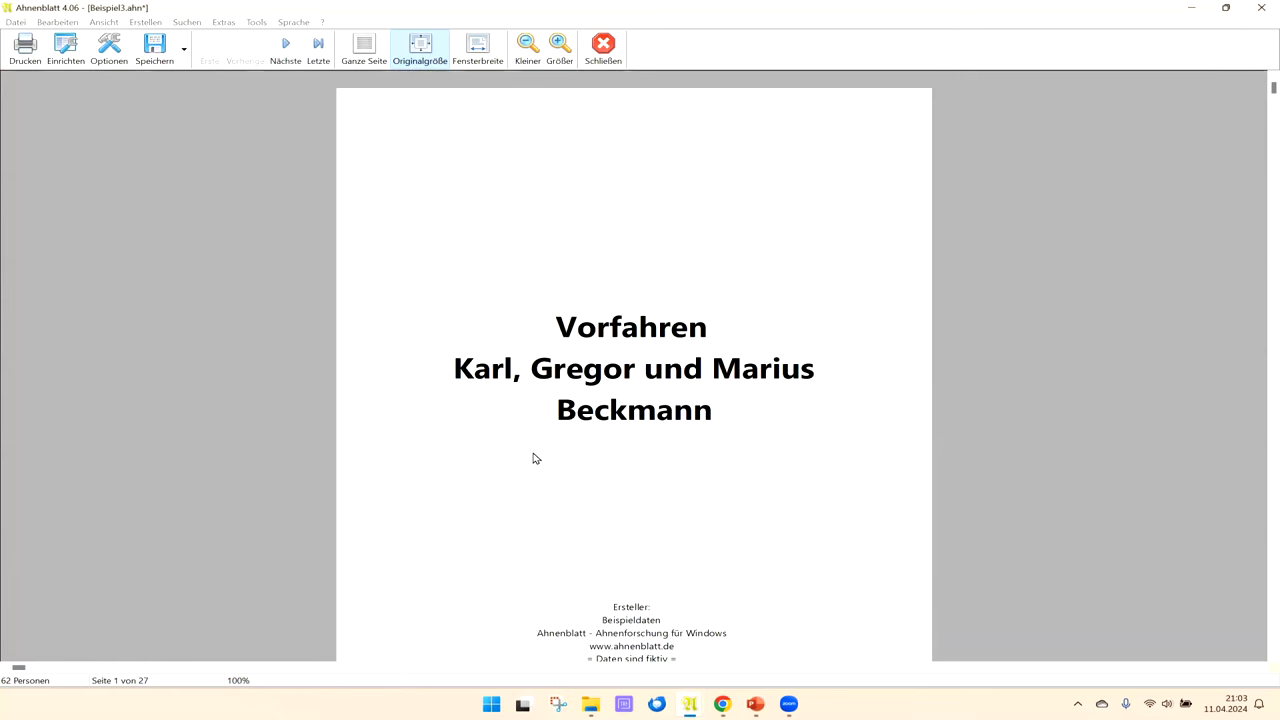
Step: View the generated book as whole pages from the cover to the Vorwort on page 3
left_click(364, 50)
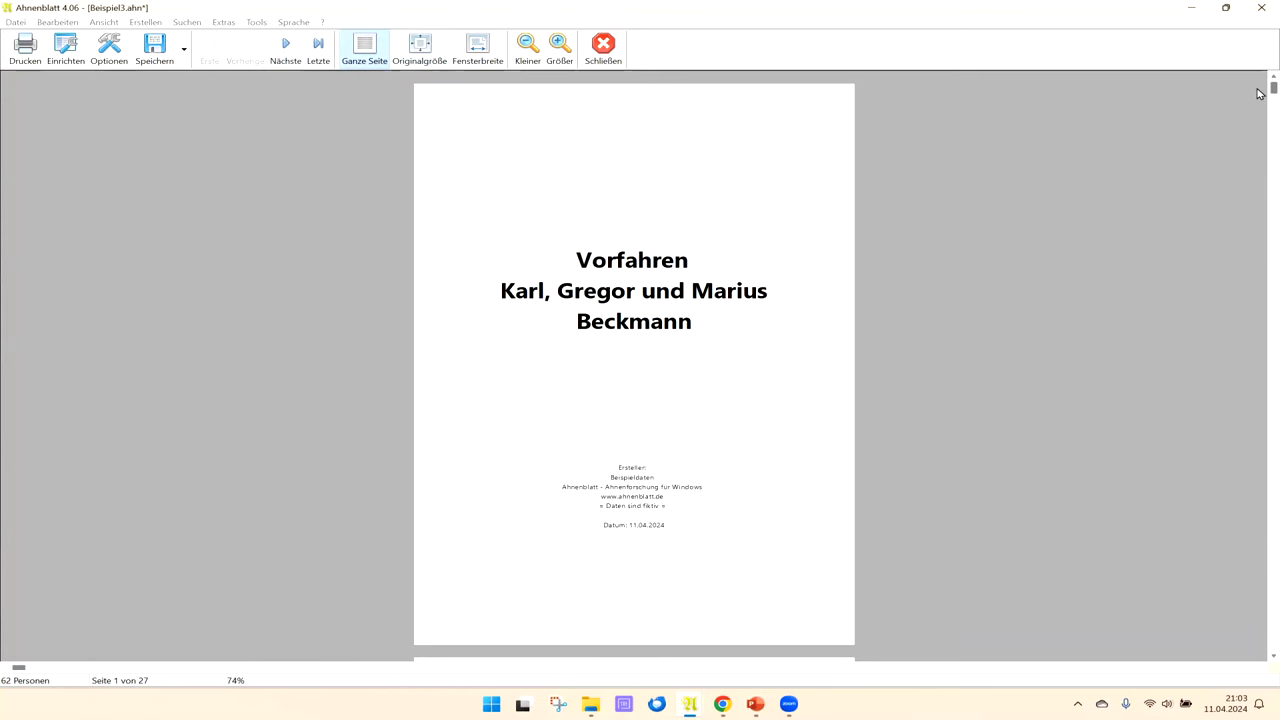
scroll(1259, 95, "down", 2)
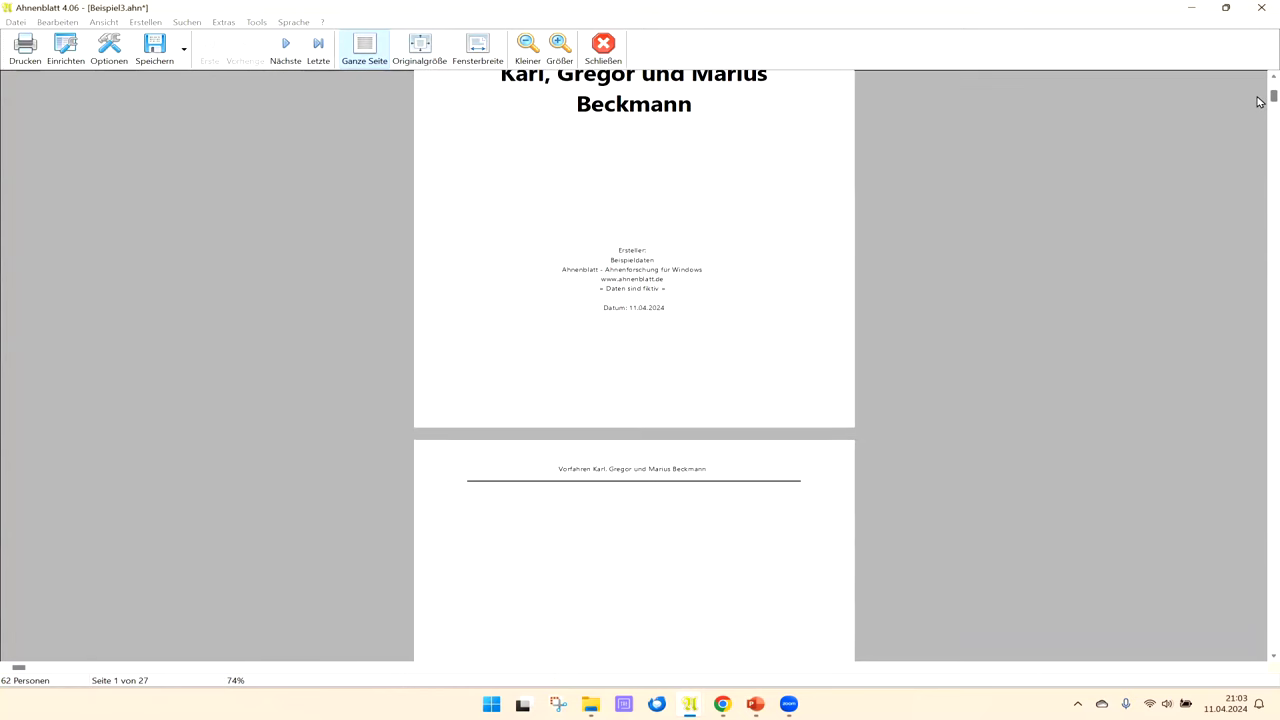
scroll(1259, 101, "down", 4)
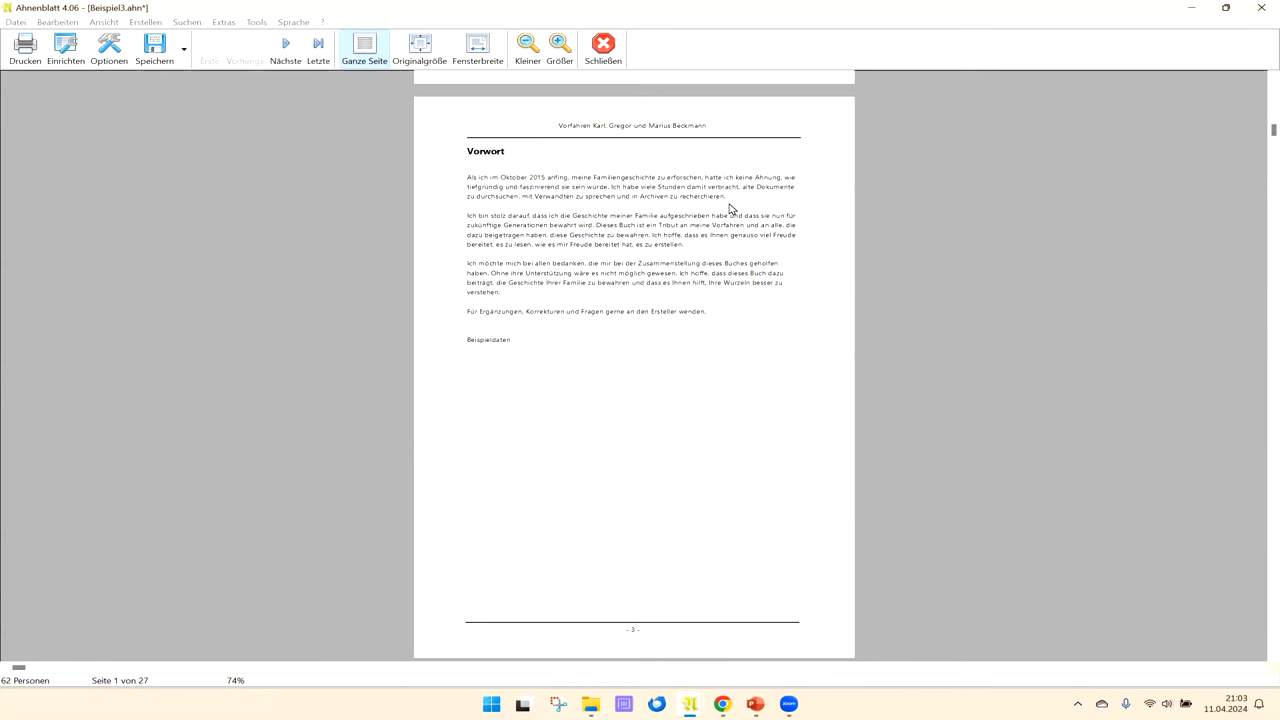
Step: Look at the empty page 4 of the book and the Inhaltsverzeichnis on page 5
left_click(286, 46)
left_click(286, 46)
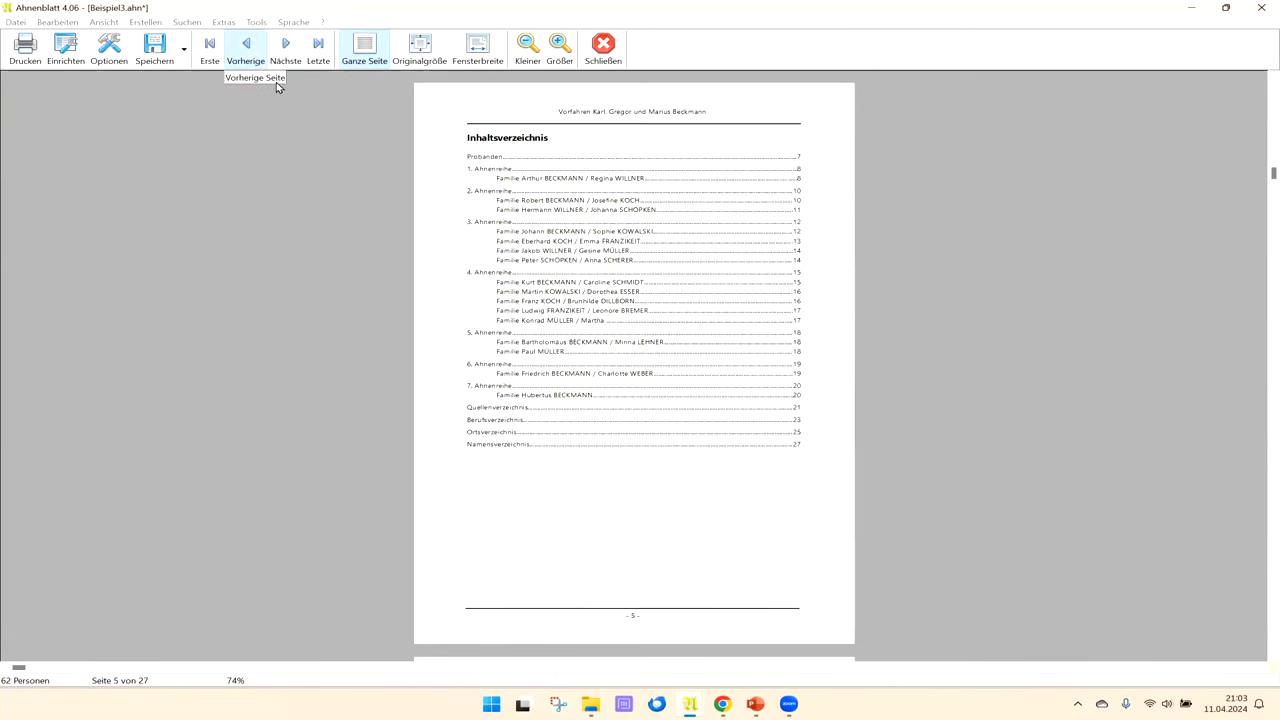
left_click(246, 48)
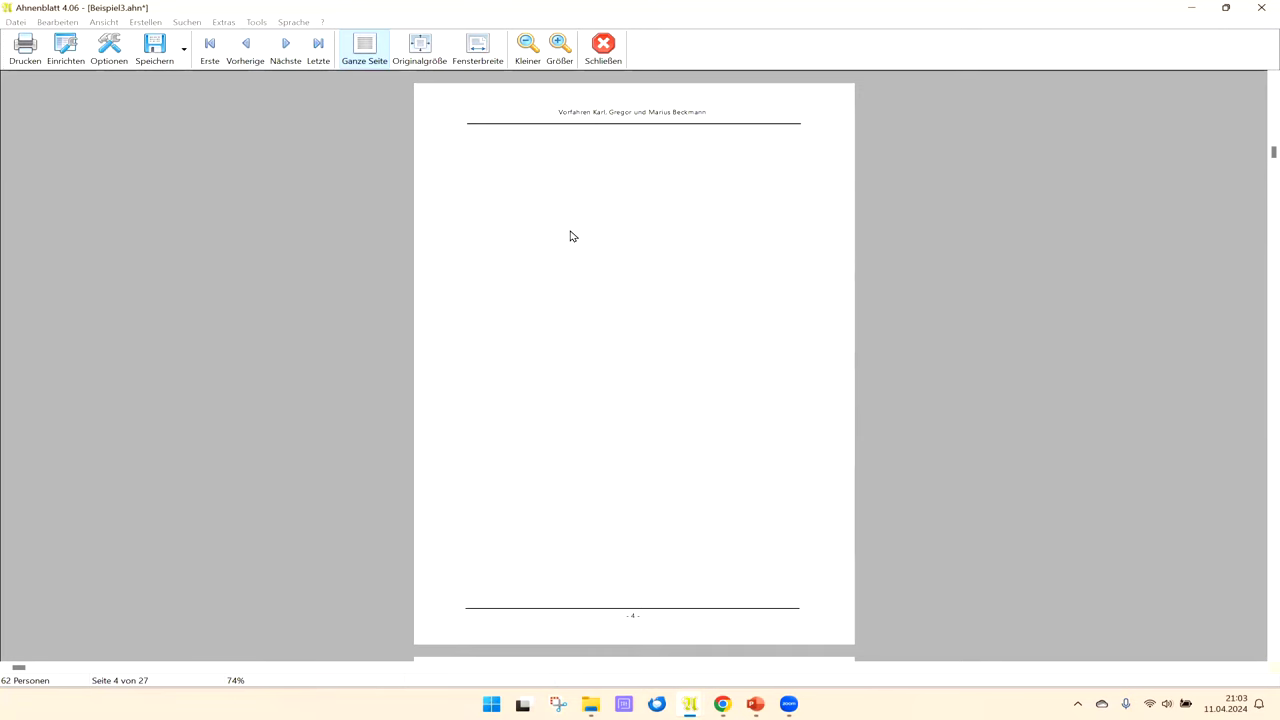
left_click(294, 62)
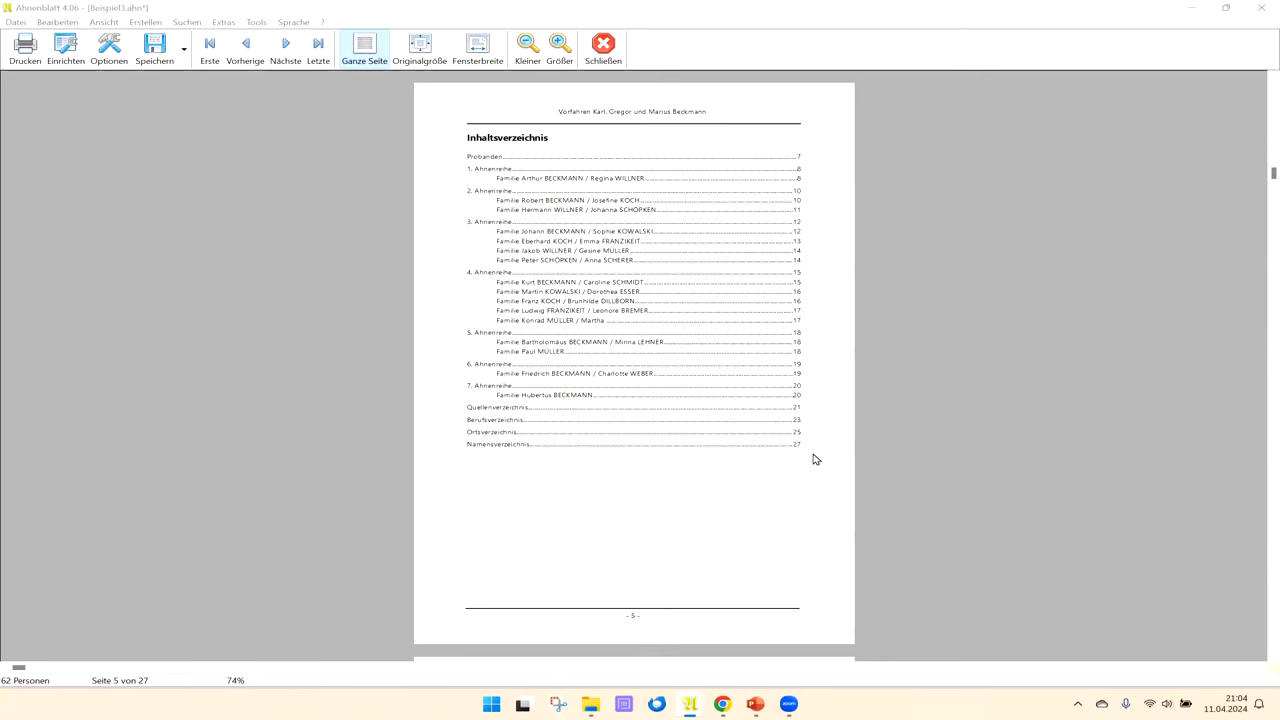
Step: View the Probanden section on pages 7 and 8, and enlarge page 7 to read its entries and images
left_click(286, 45)
left_click(286, 45)
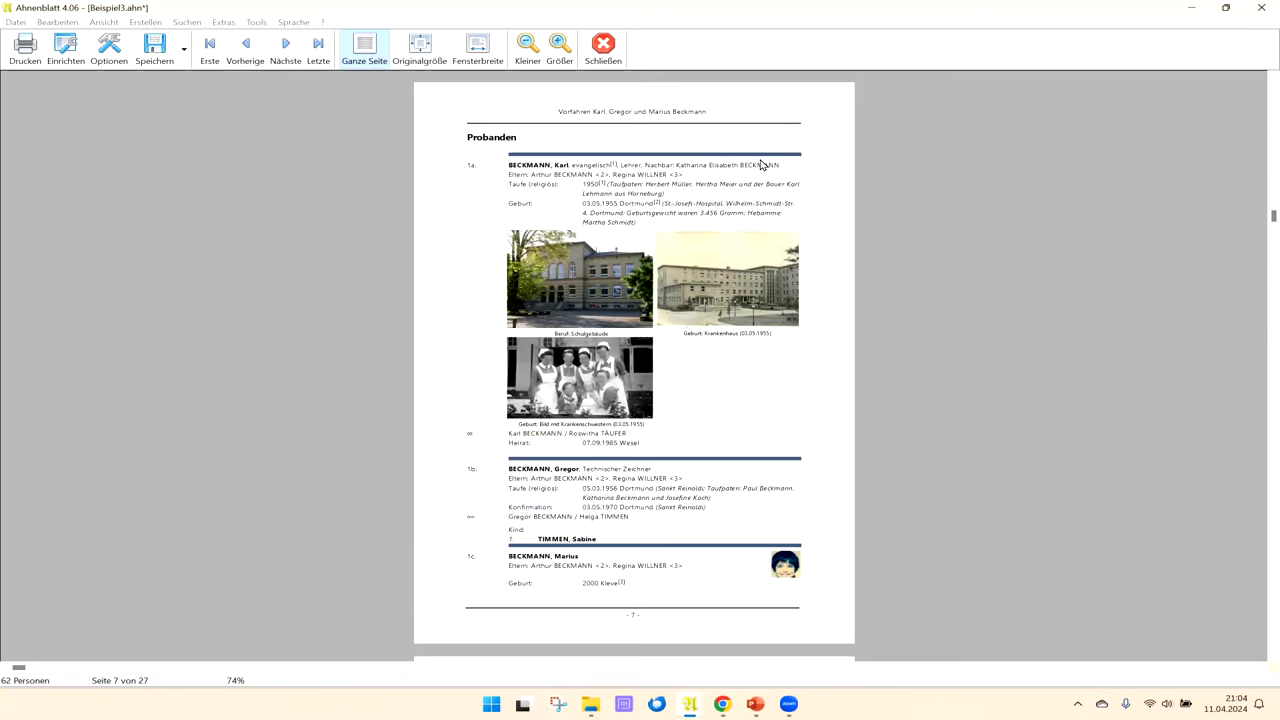
left_click(289, 52)
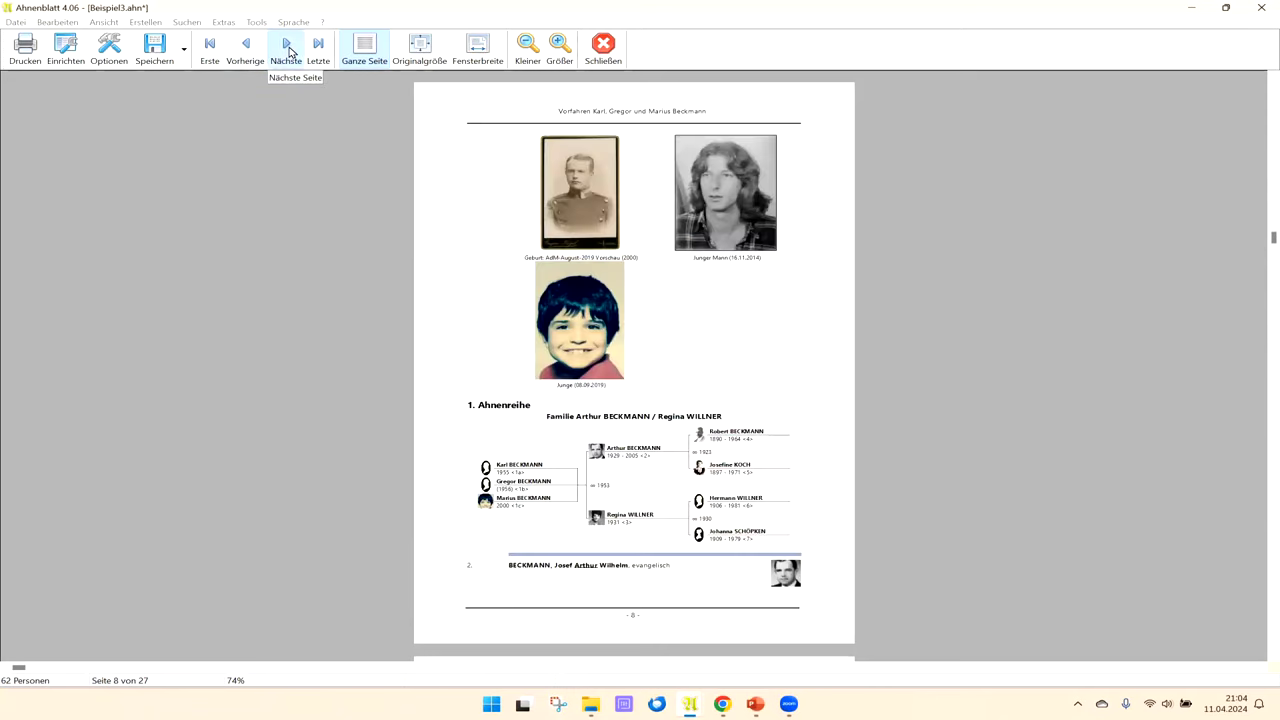
left_click(246, 48)
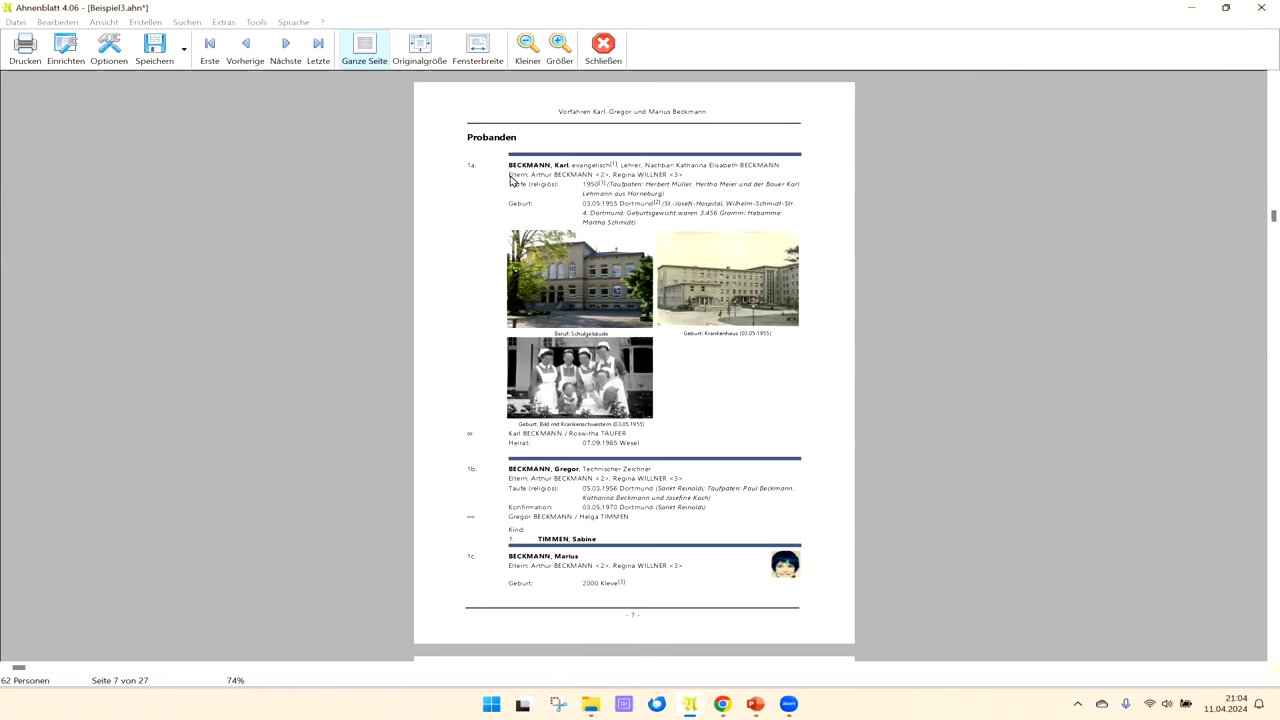
left_click(557, 40)
scroll(1075, 231, "up", 2)
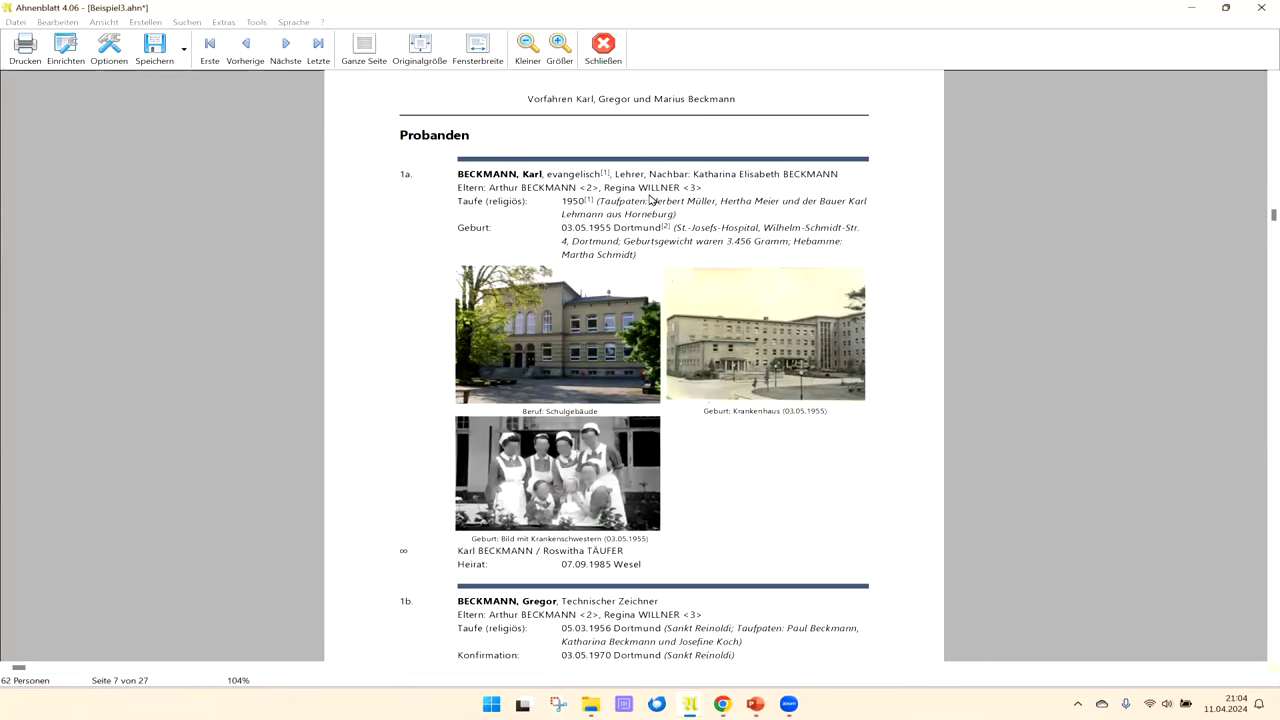
Step: Examine the family chart of the 1. Ahnenreihe on page 8 in the enlarged view
left_click(285, 48)
scroll(974, 371, "down", 5)
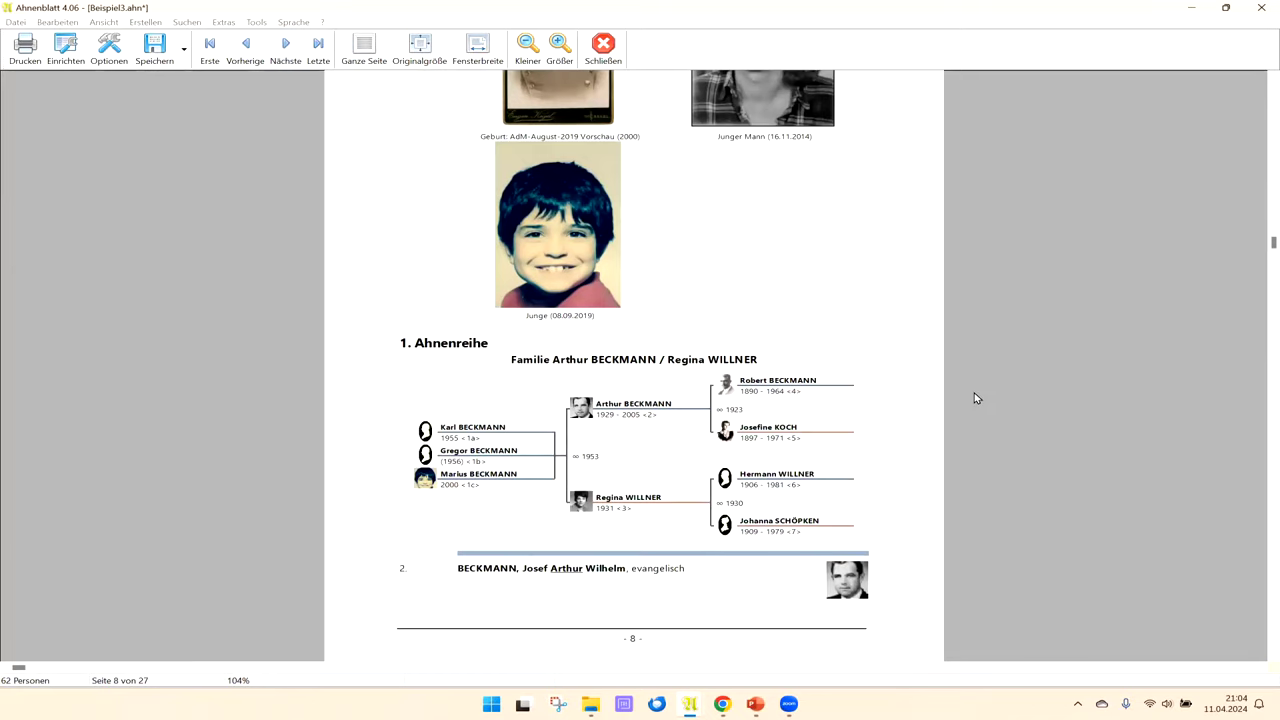
scroll(968, 394, "down", 1)
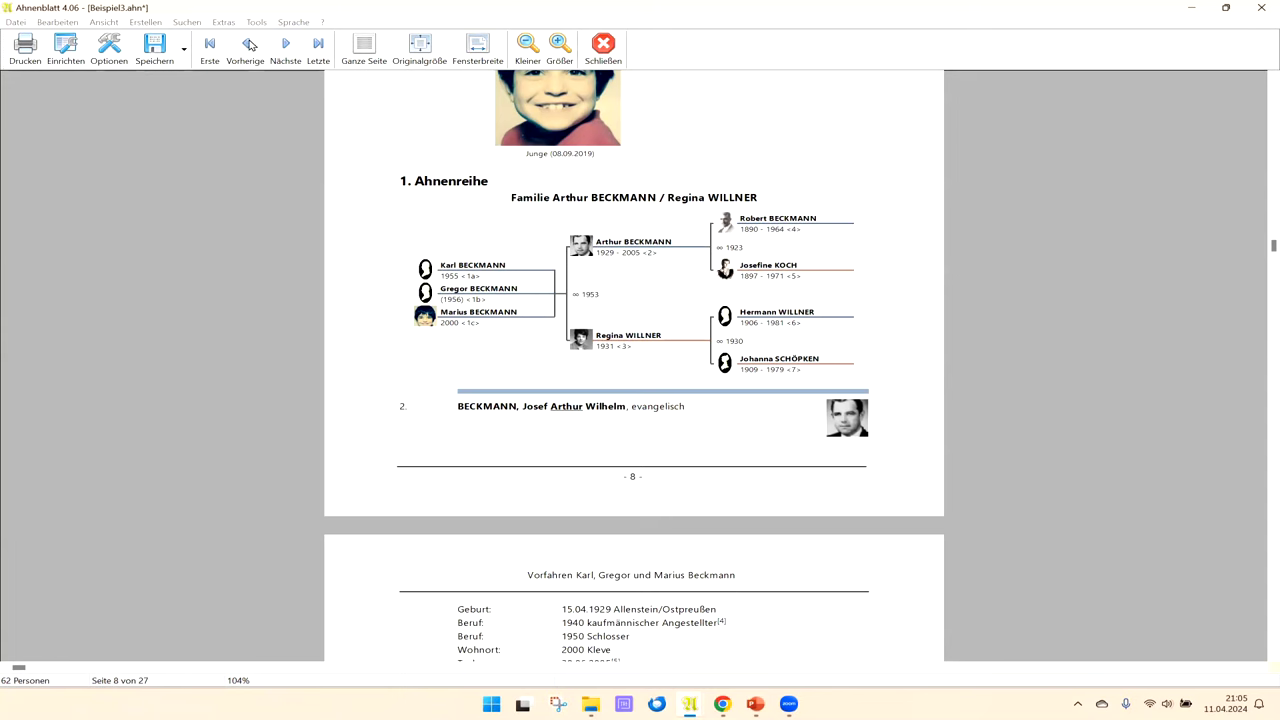
Step: Browse the ancestor pages up to page 16, comparing their family charts and colour bars, and return to page 8
left_click(286, 44)
left_click(286, 44)
left_click(286, 44)
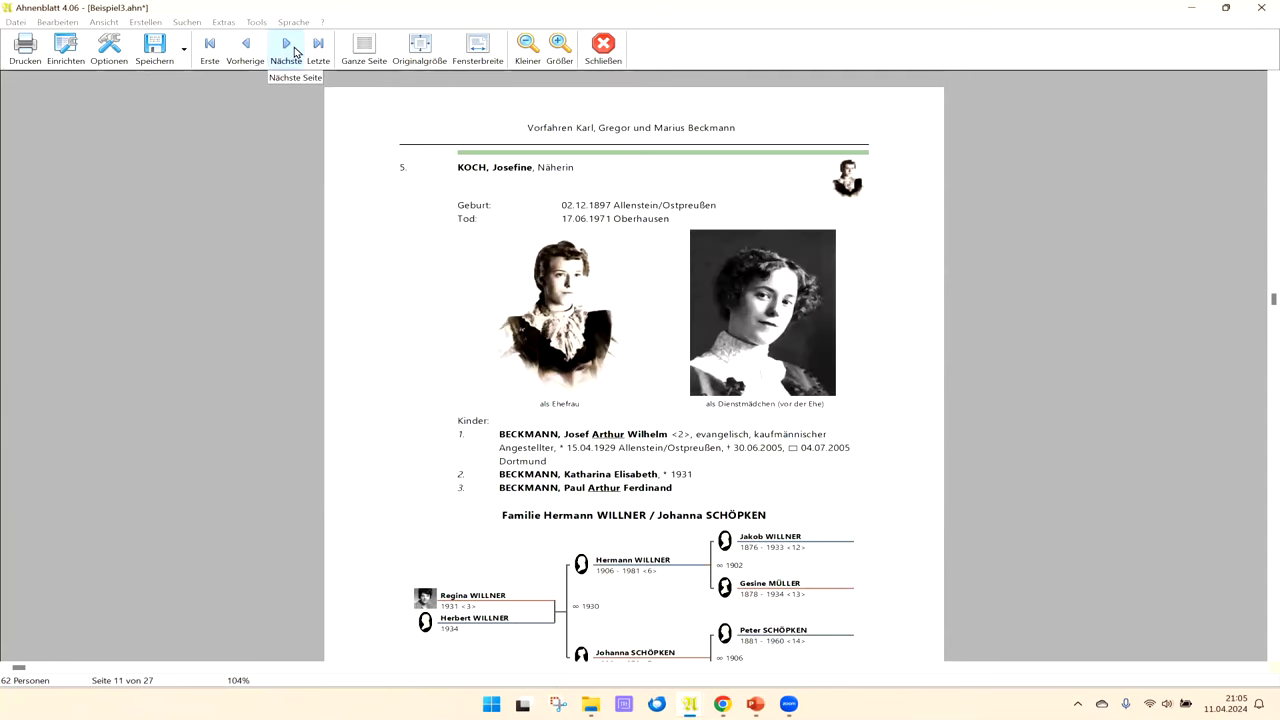
left_click(294, 50)
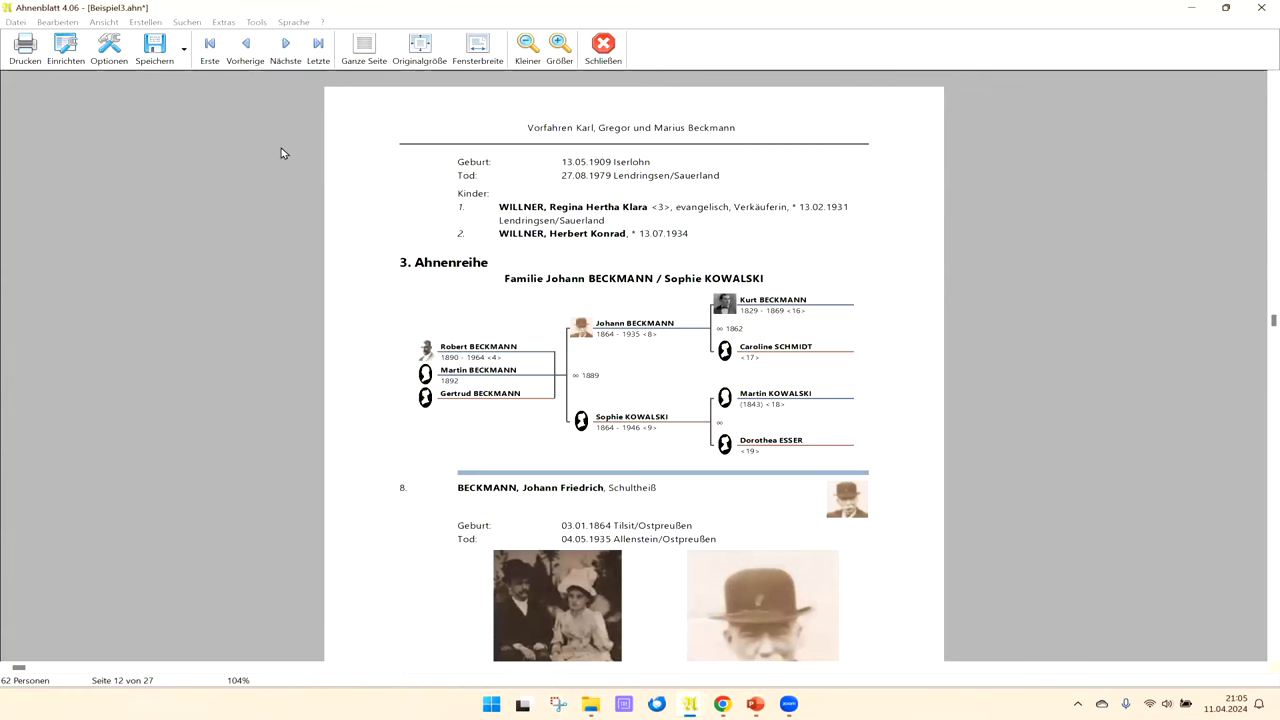
left_click(288, 46)
left_click(288, 46)
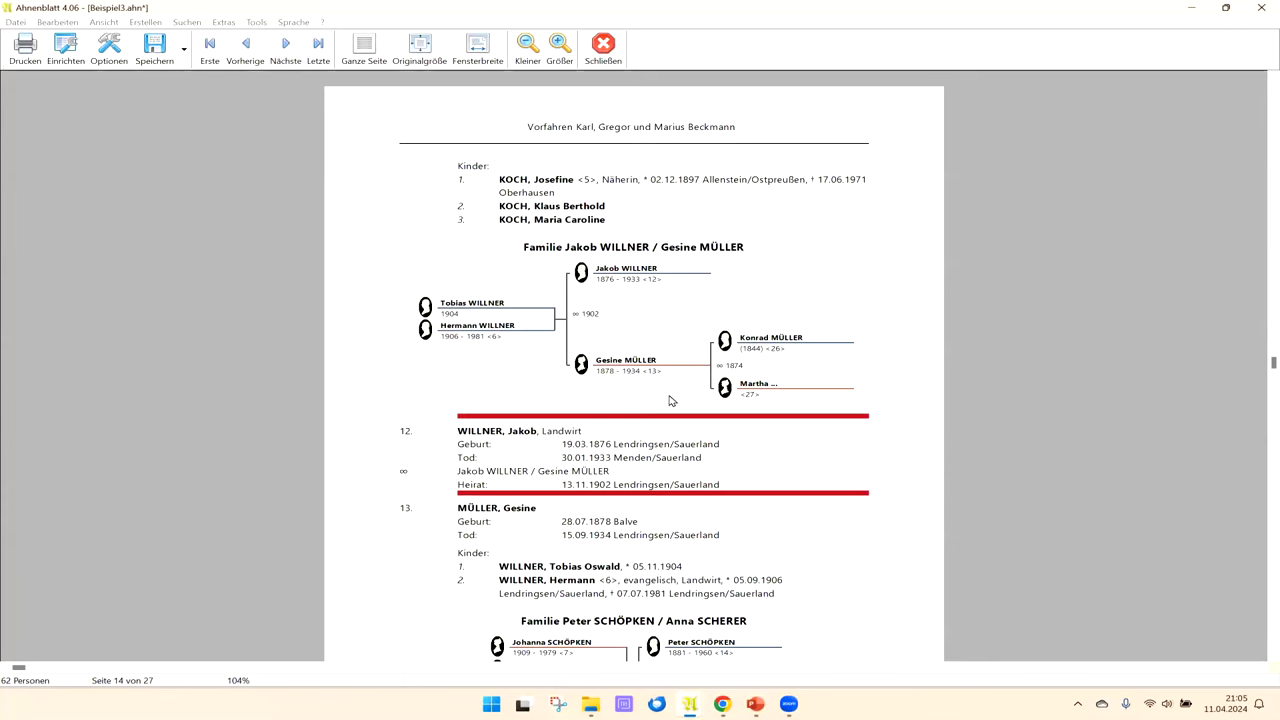
left_click(290, 48)
left_click(288, 48)
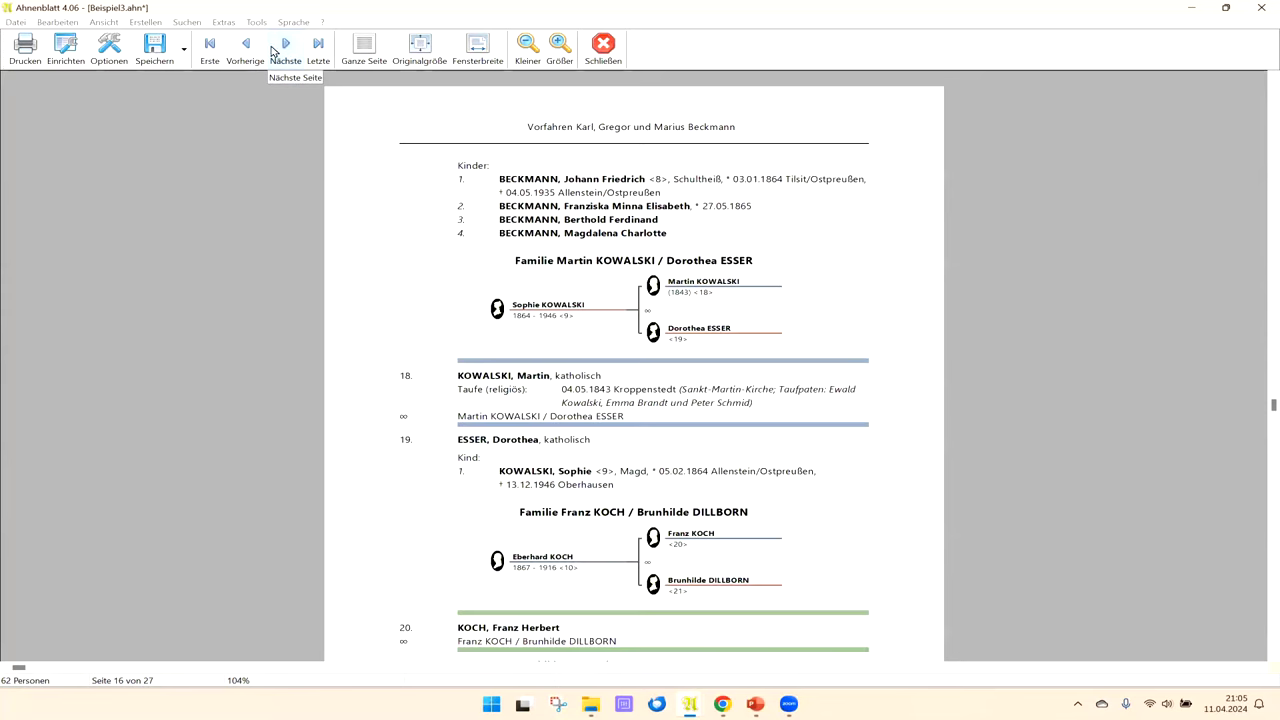
left_click(248, 46)
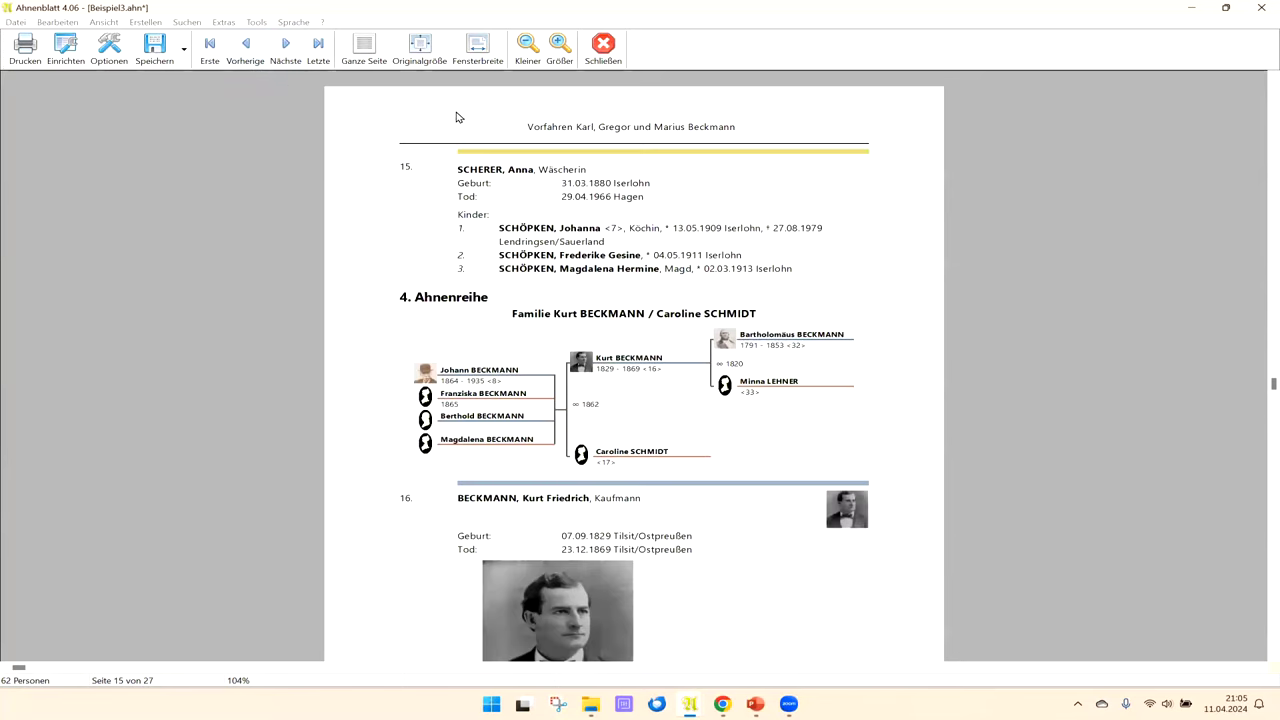
double_click(243, 46)
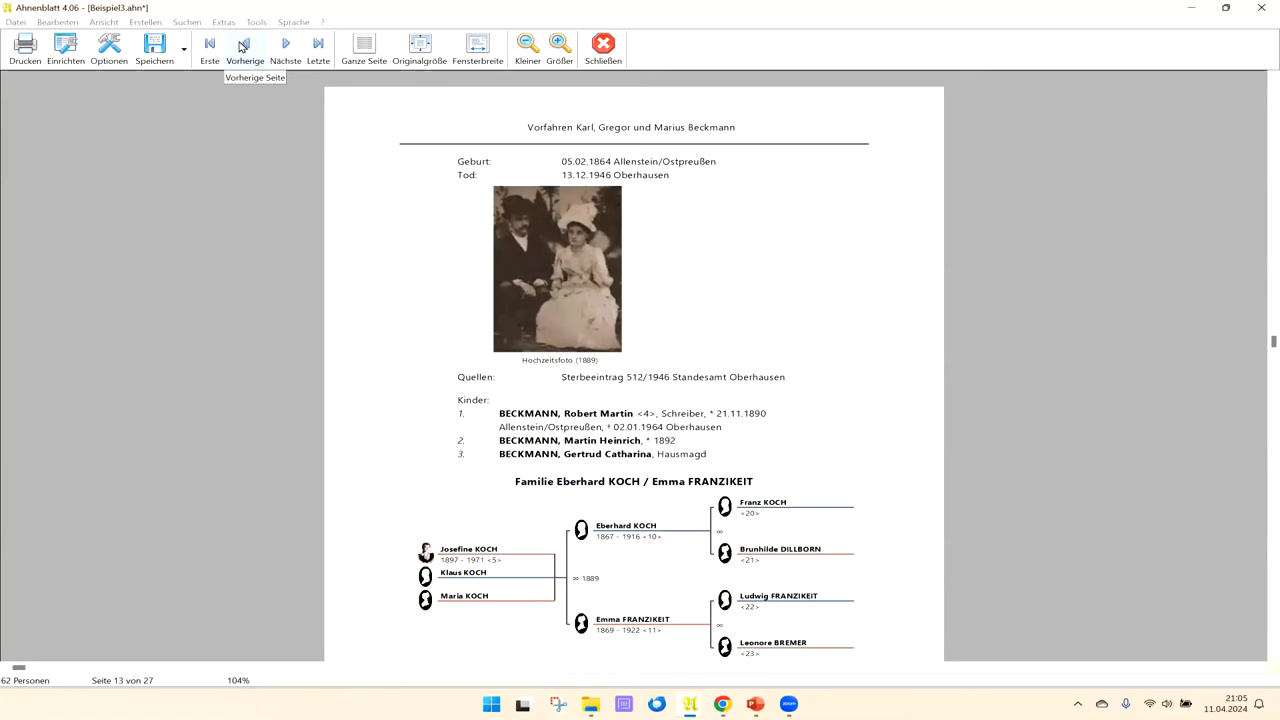
left_click(245, 47)
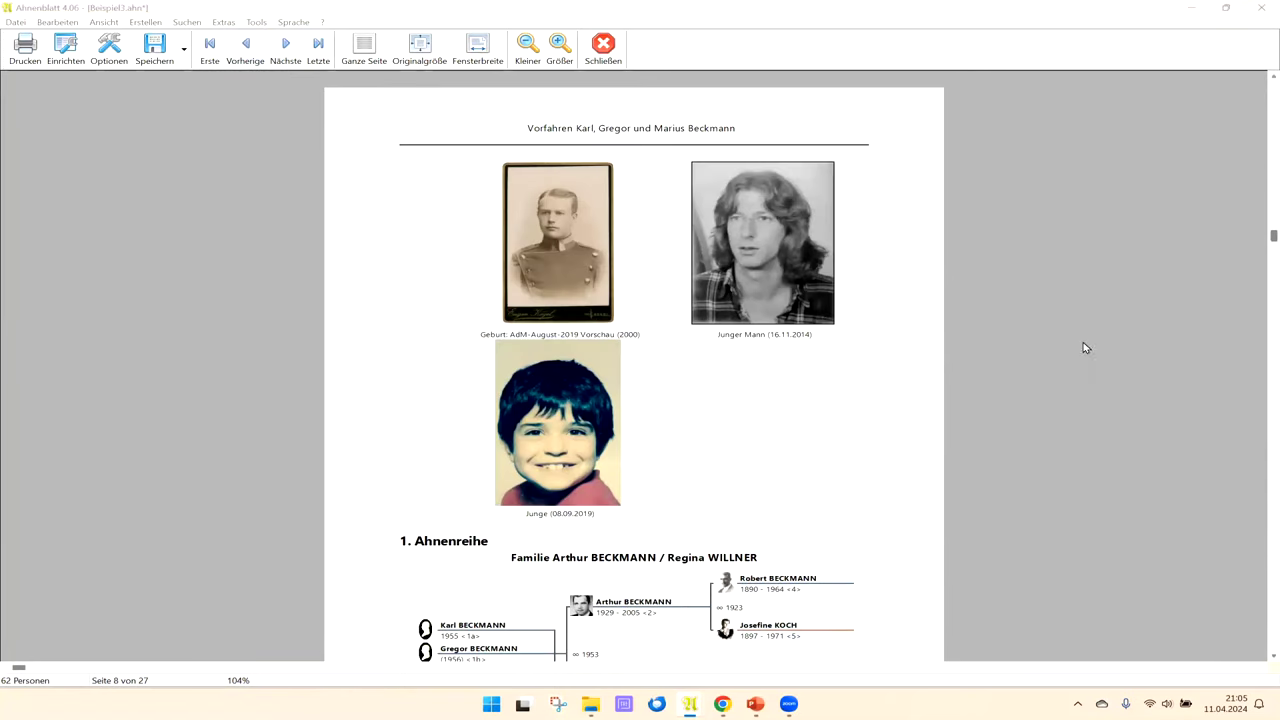
Step: Review the family chart on page 8 and the person entries on page 9, and continue through the ancestor rows to page 17
scroll(1063, 290, "down", 3)
scroll(1052, 300, "down", 1)
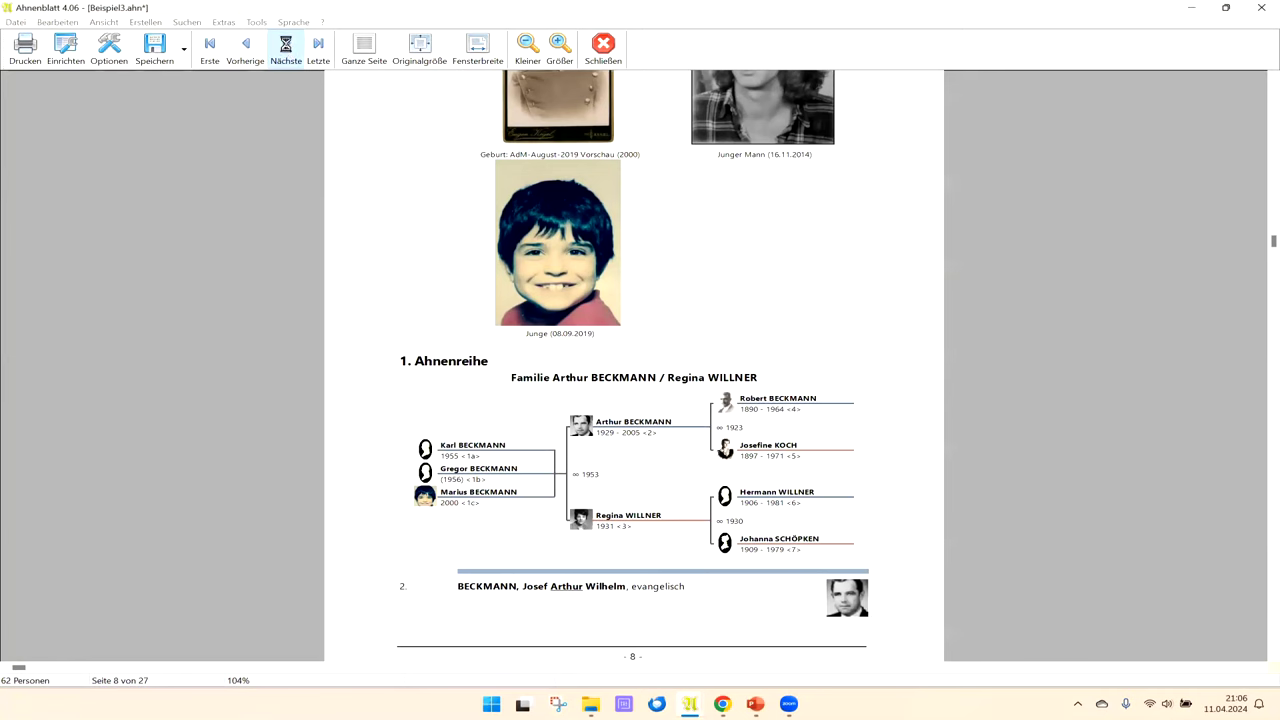
left_click(286, 47)
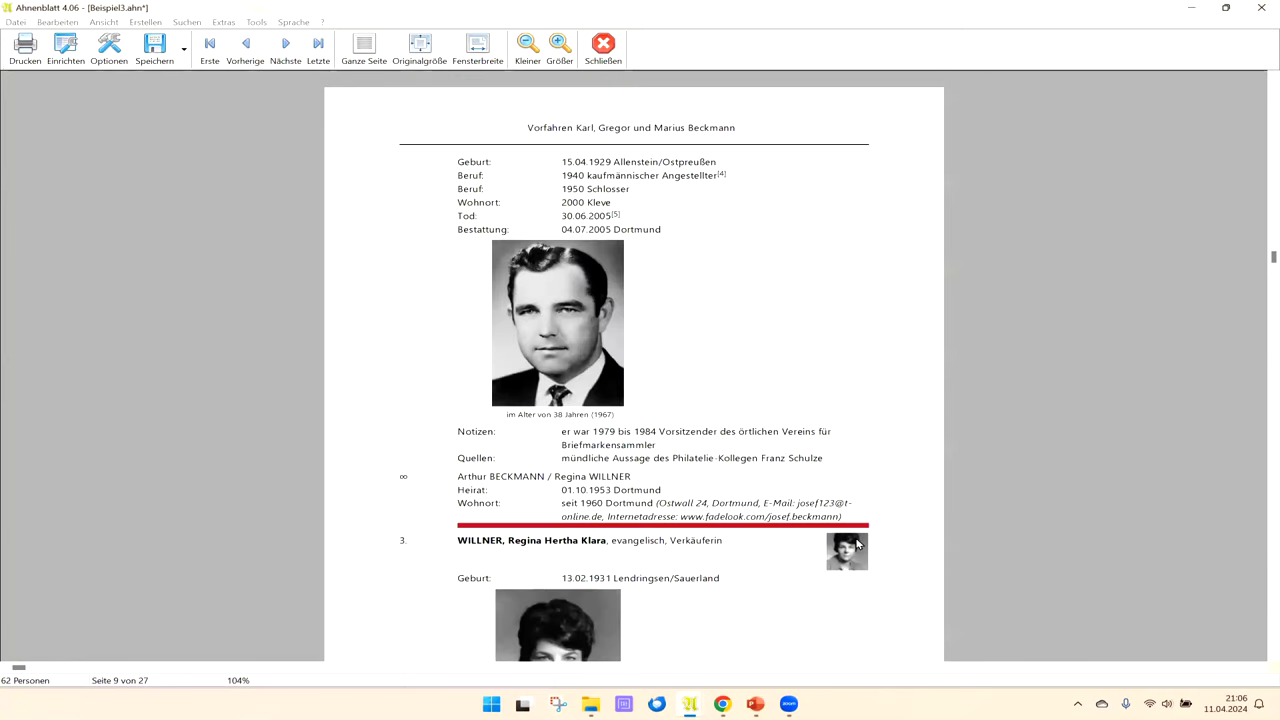
left_click(286, 47)
left_click(286, 47)
left_click(286, 47)
left_click(286, 47)
left_click(286, 47)
left_click(286, 47)
left_click(286, 47)
left_click(286, 47)
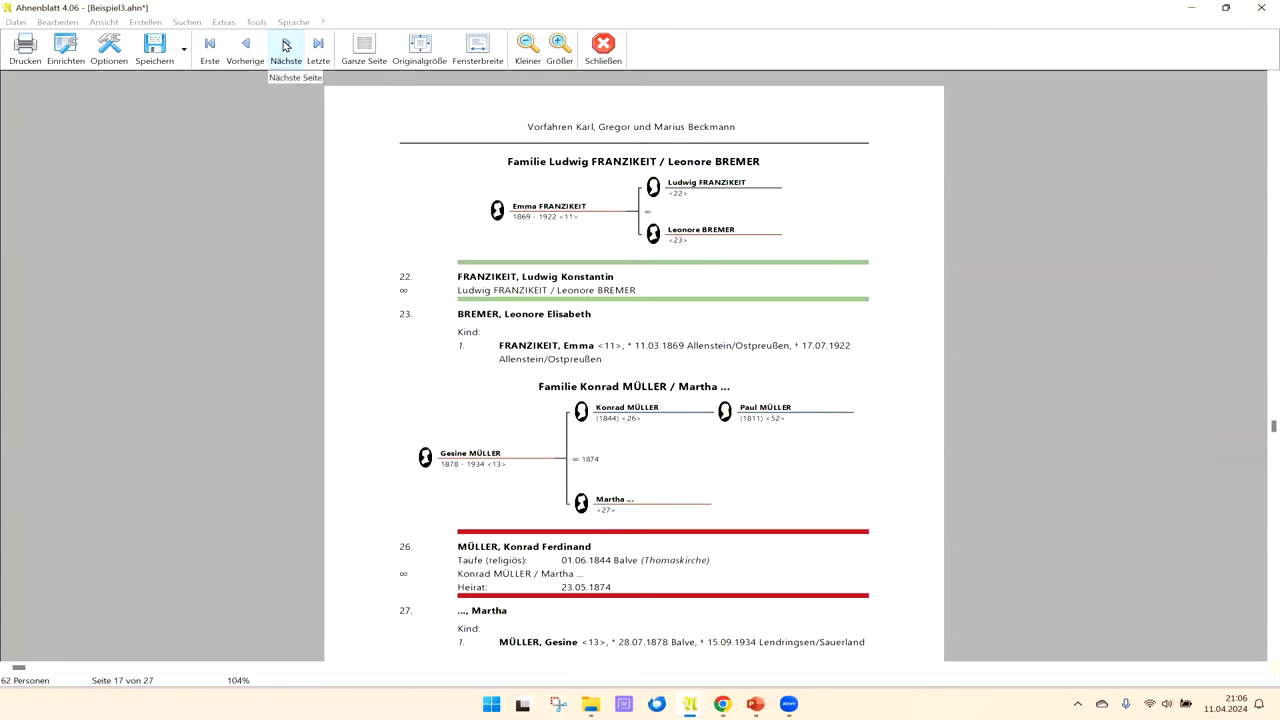
Step: View the Quellenverzeichnis, Berufsverzeichnis, Ortsverzeichnis and Namensverzeichnis at the end of the book
left_click(286, 45)
left_click(286, 45)
left_click(286, 45)
left_click(286, 45)
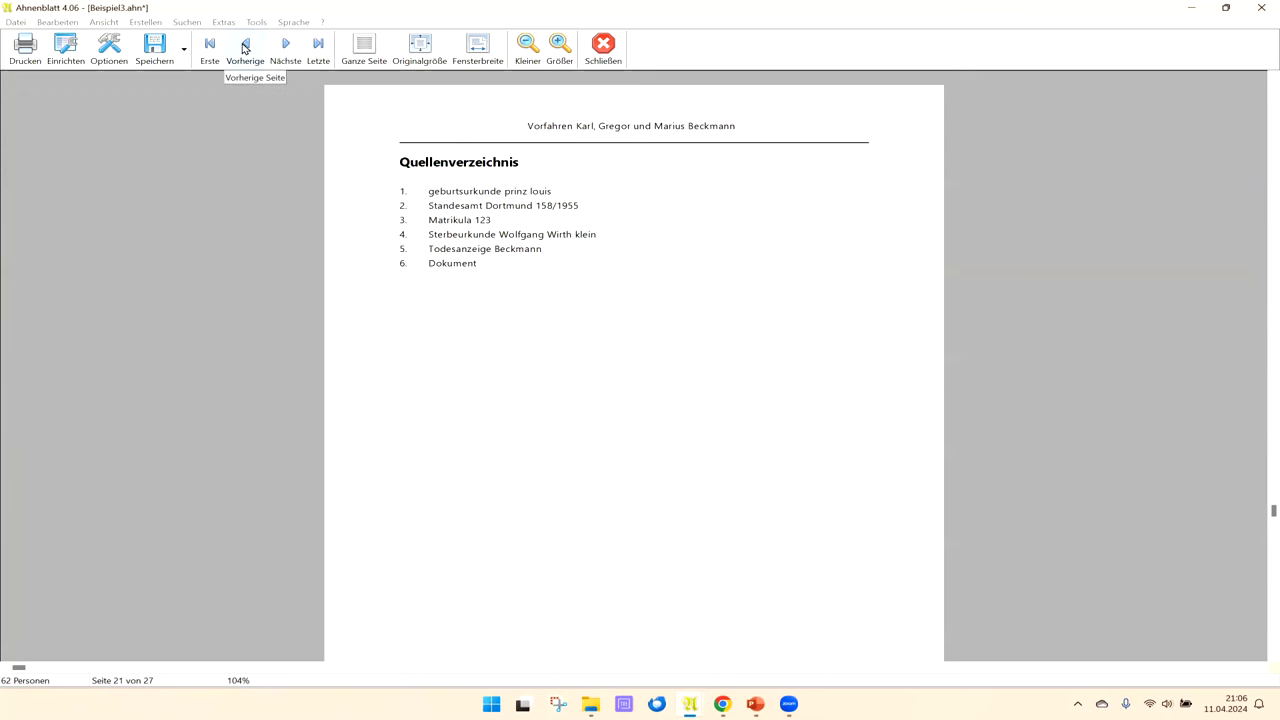
double_click(286, 47)
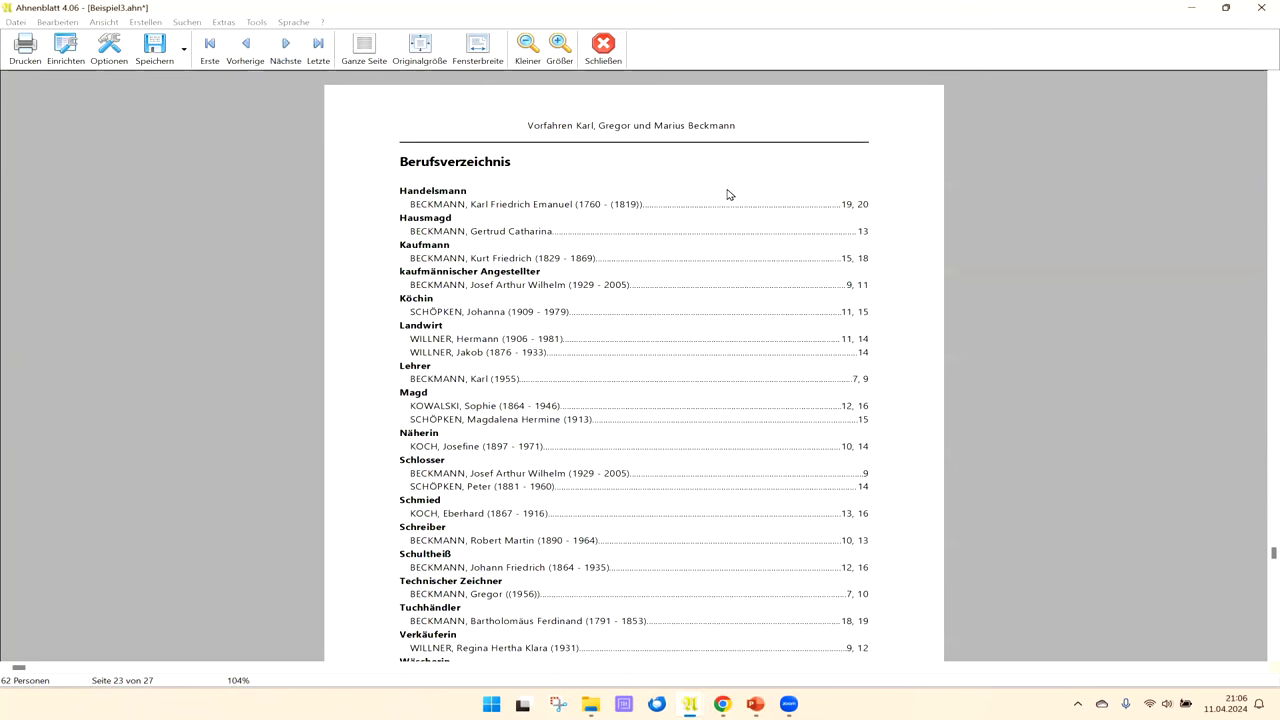
double_click(286, 47)
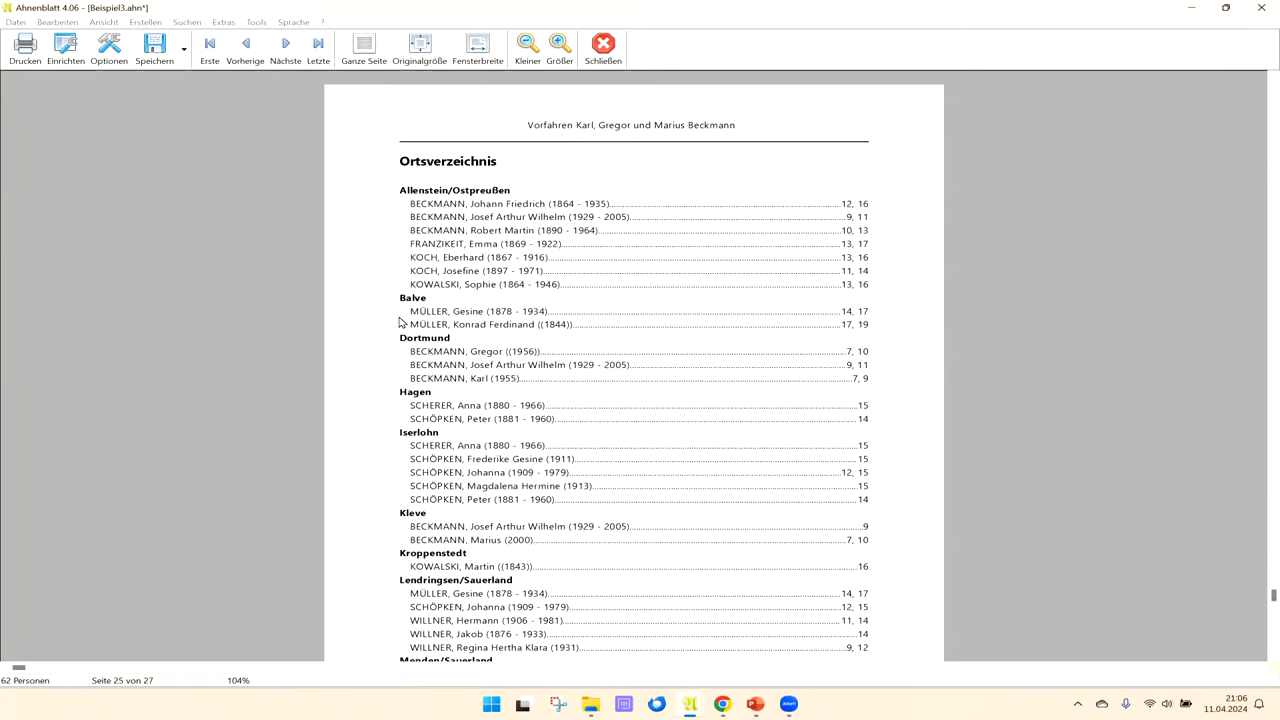
left_click(286, 45)
left_click(286, 45)
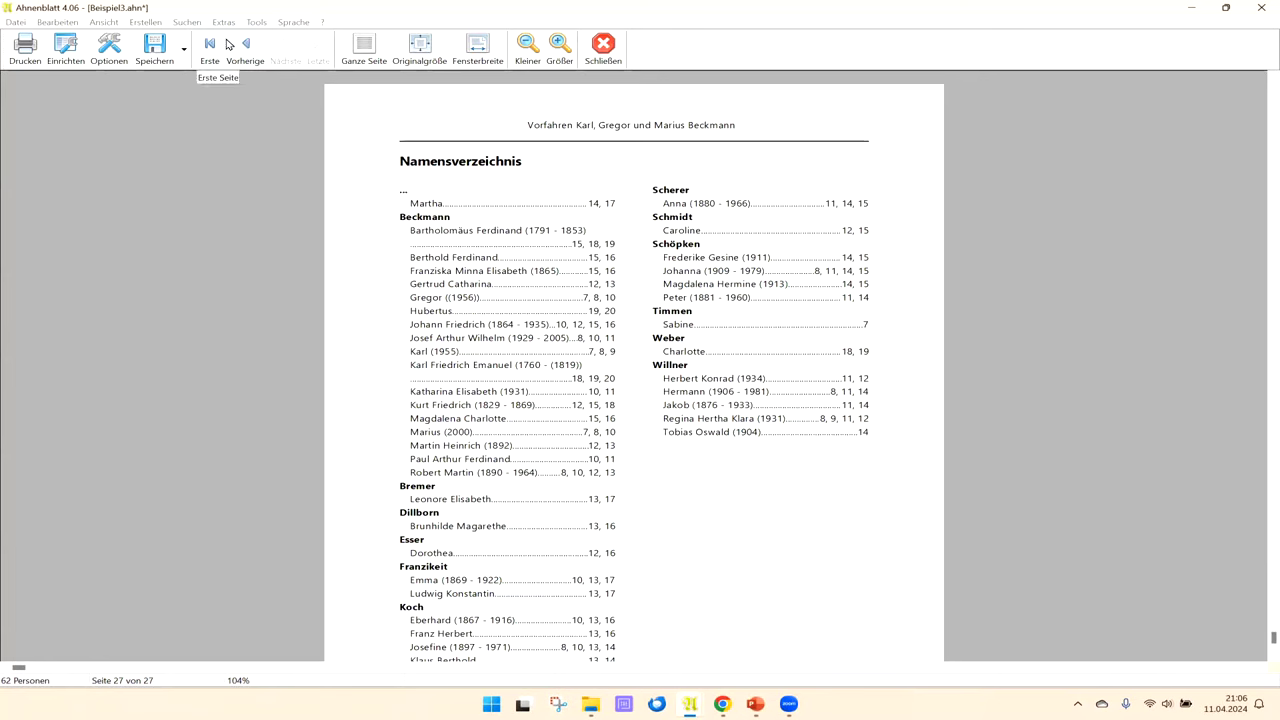
Step: Close the book preview and apply colour marking by descent, starting from the father selected in the family tree
left_click(605, 44)
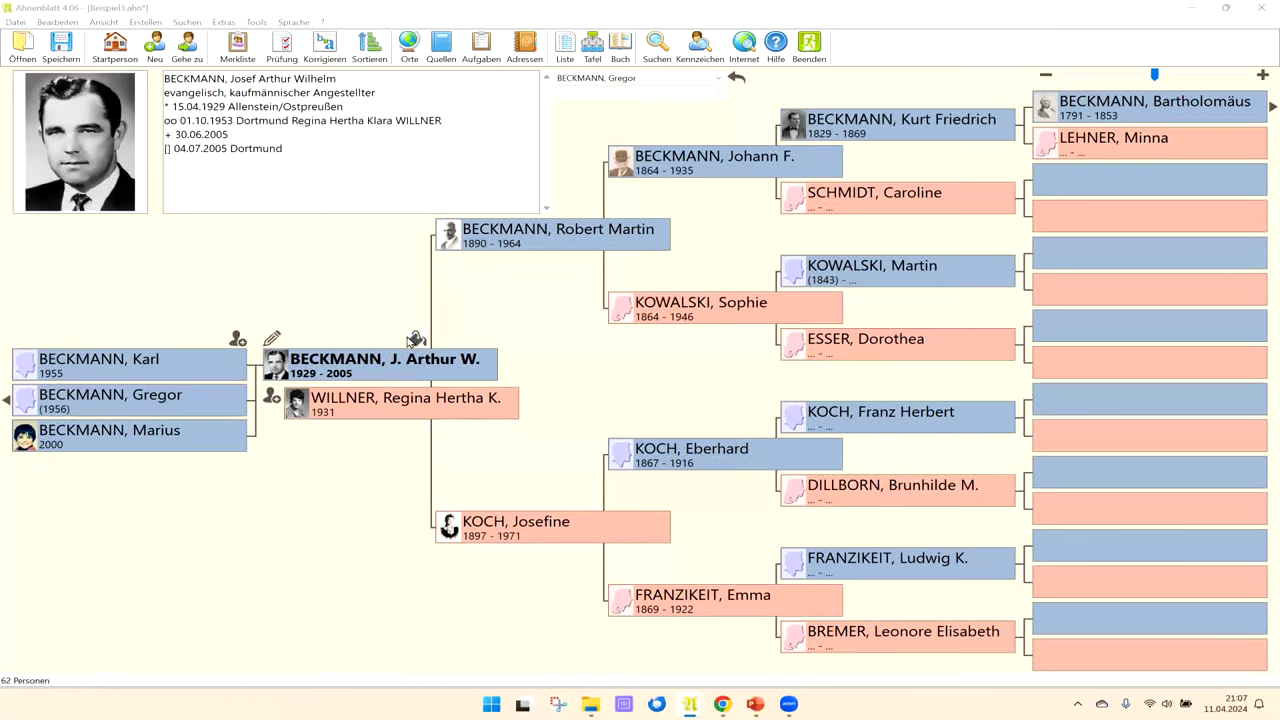
left_click(417, 340)
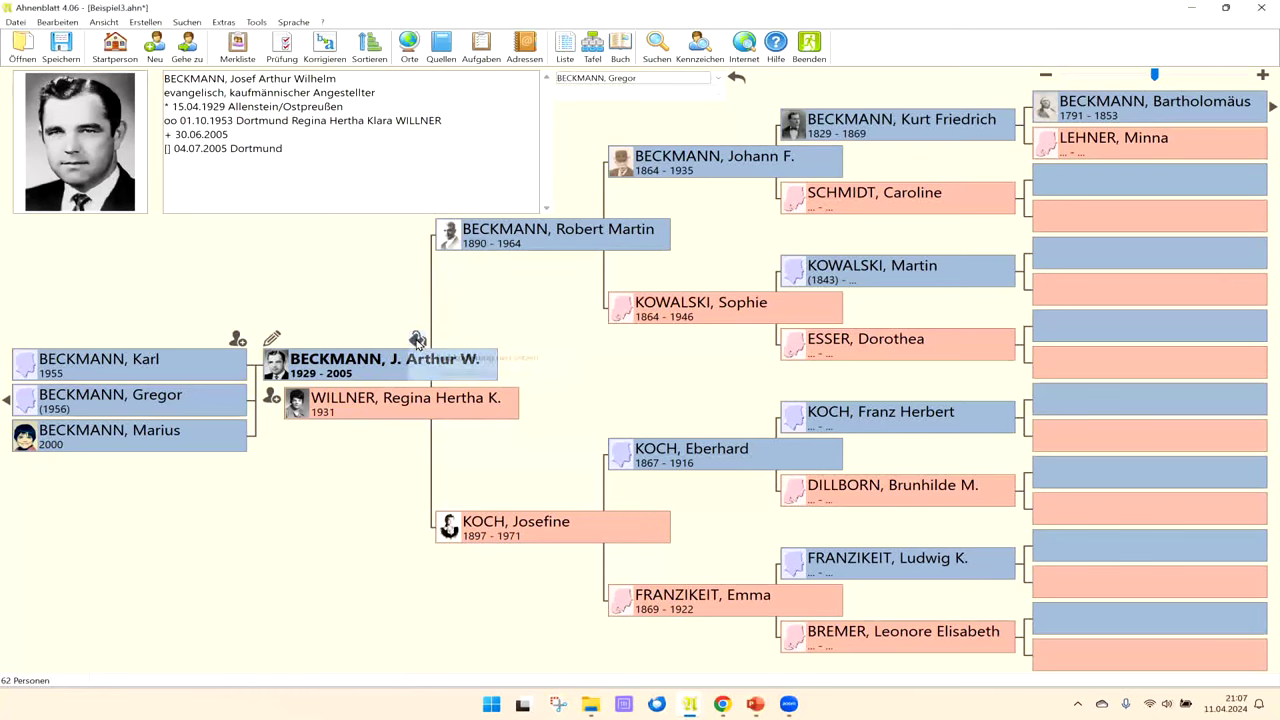
left_click(464, 360)
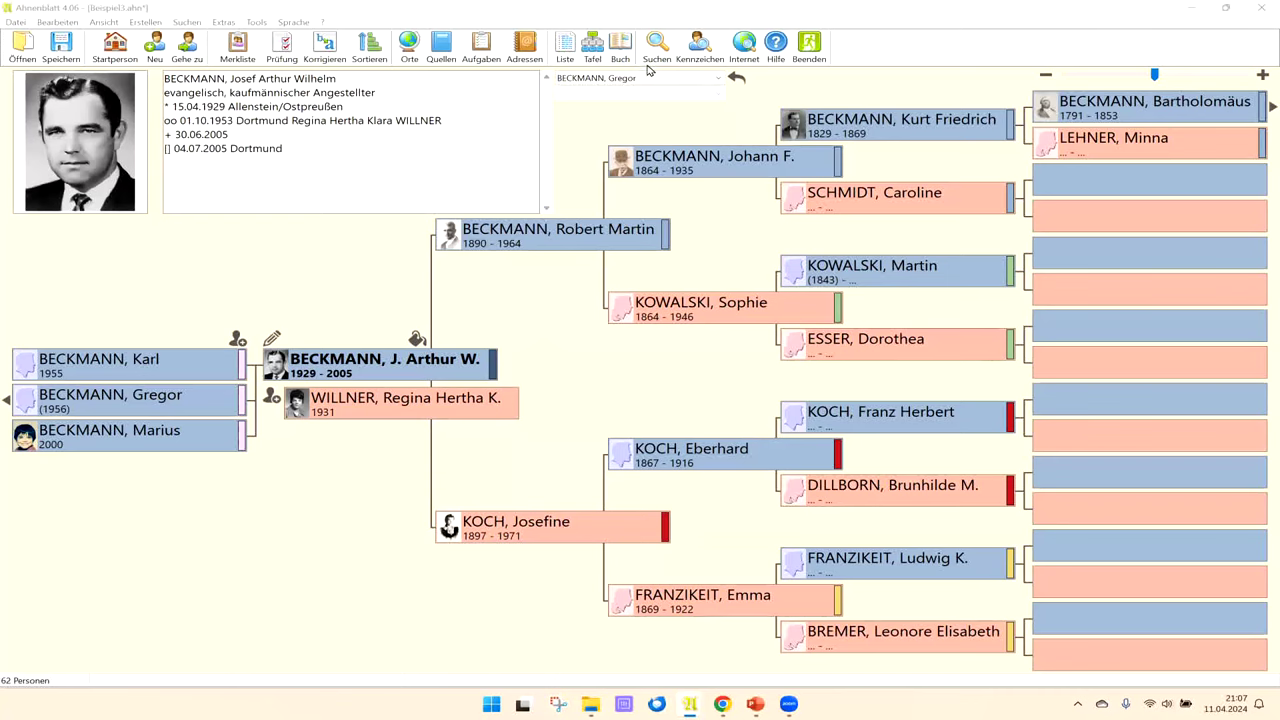
Step: Start creating another book and choose the Nachfahrenbuch type
left_click(622, 48)
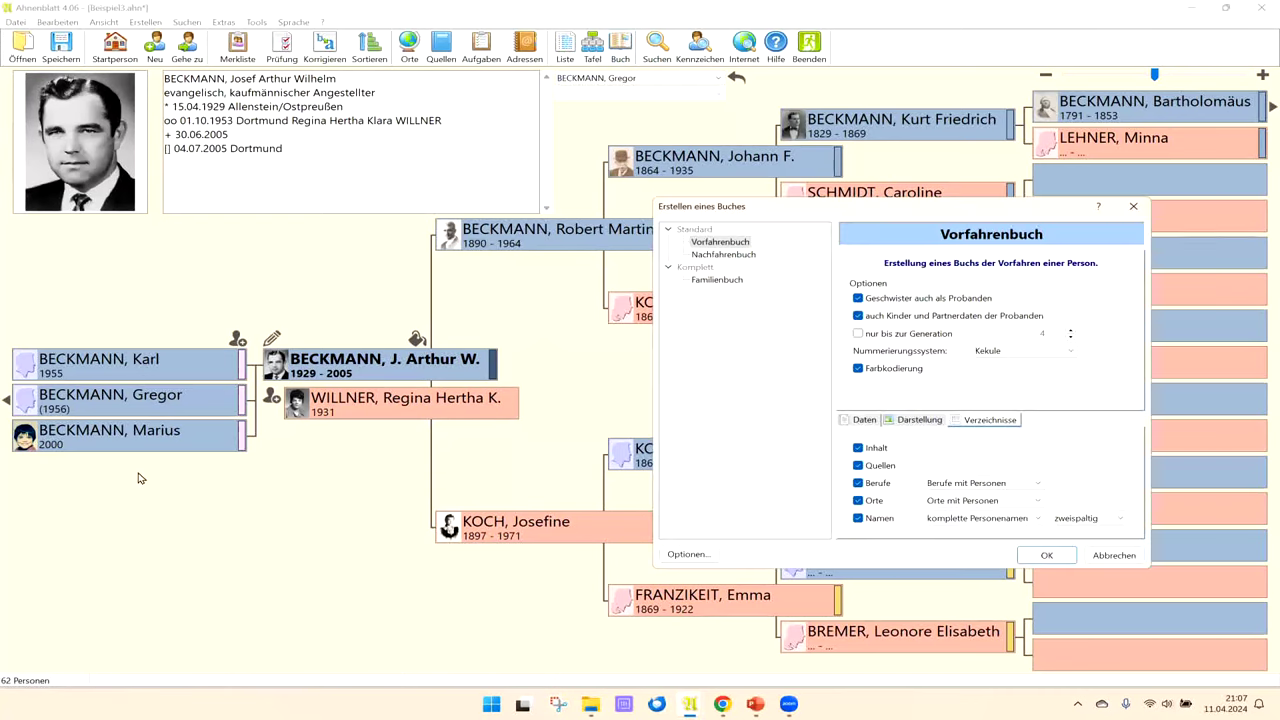
left_click_drag(909, 218, 745, 222)
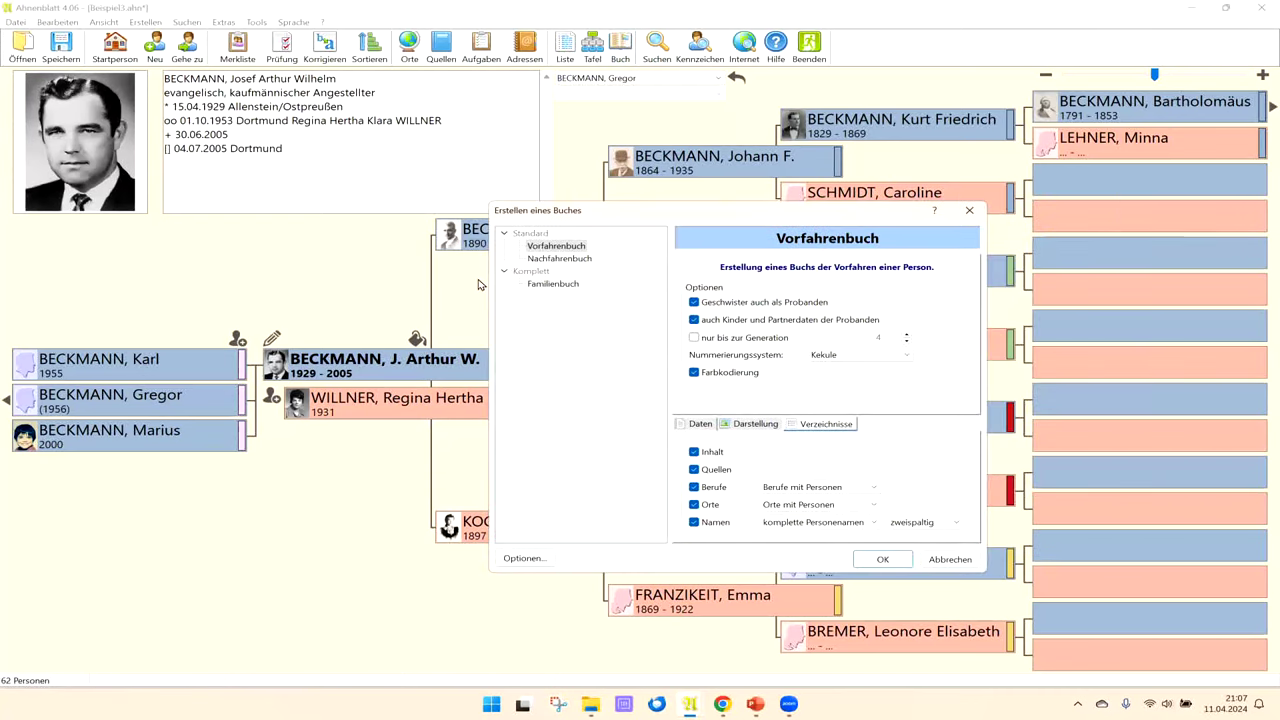
left_click(560, 259)
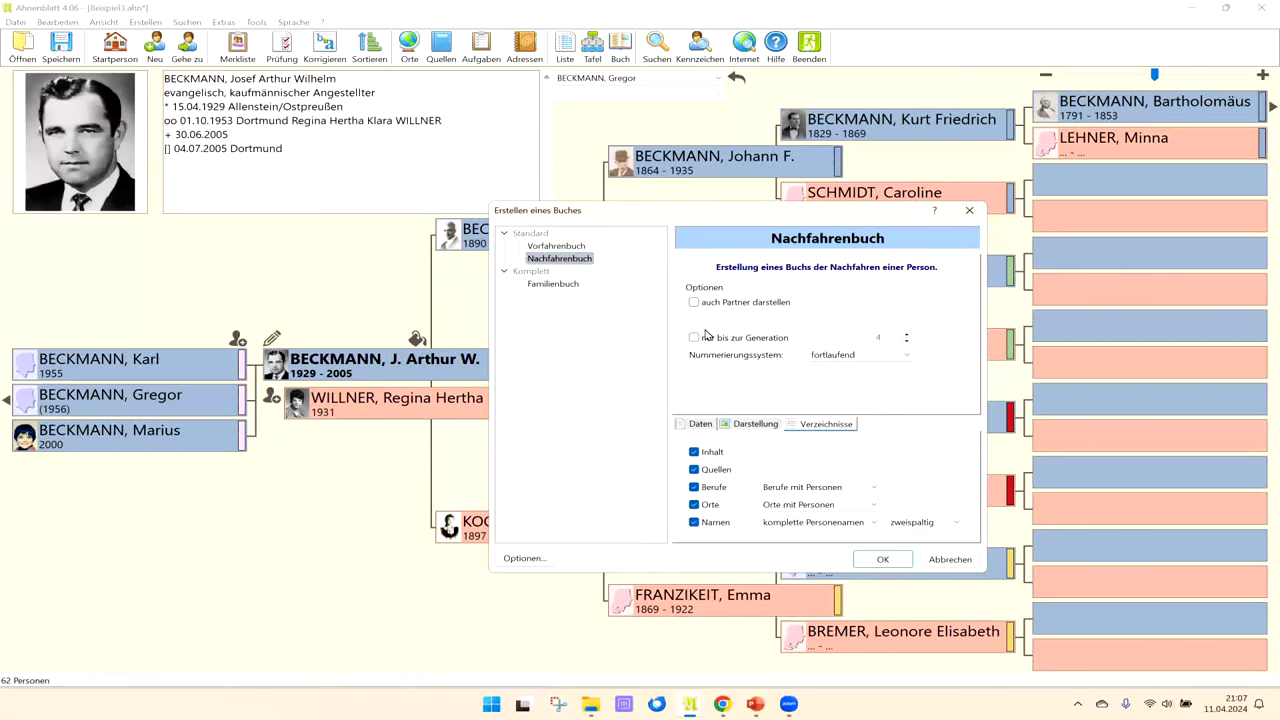
Step: Examine the Nachfahrenbuch's numbering systems and highlight the help text explaining fortlaufend, Henry, Henry (modifiziert), Saragossa and d'Aboville
left_click(908, 356)
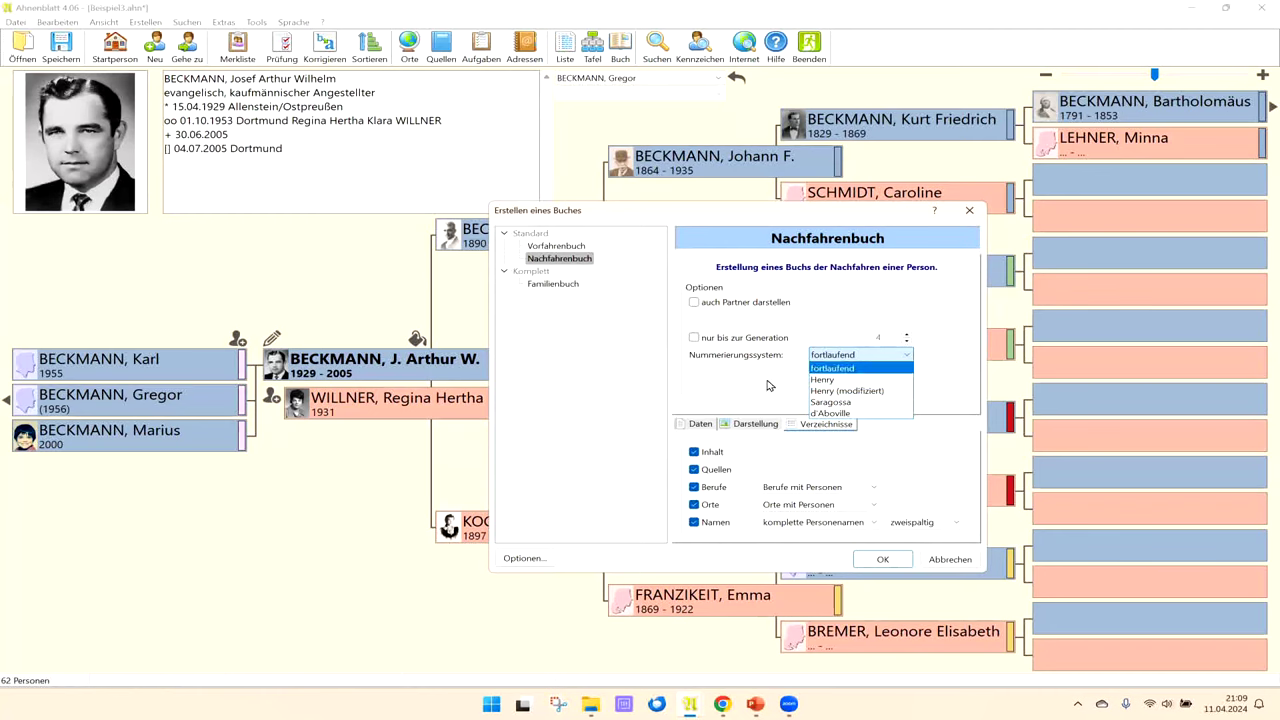
left_click(805, 332)
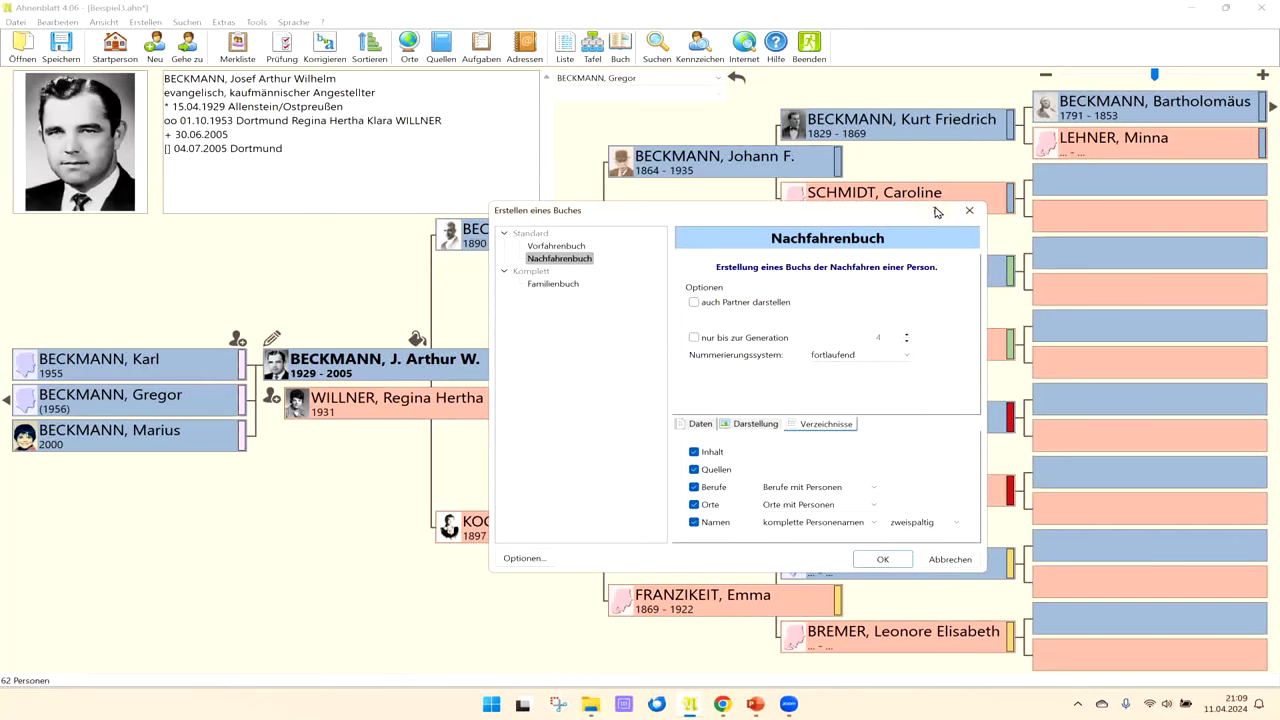
left_click(936, 211)
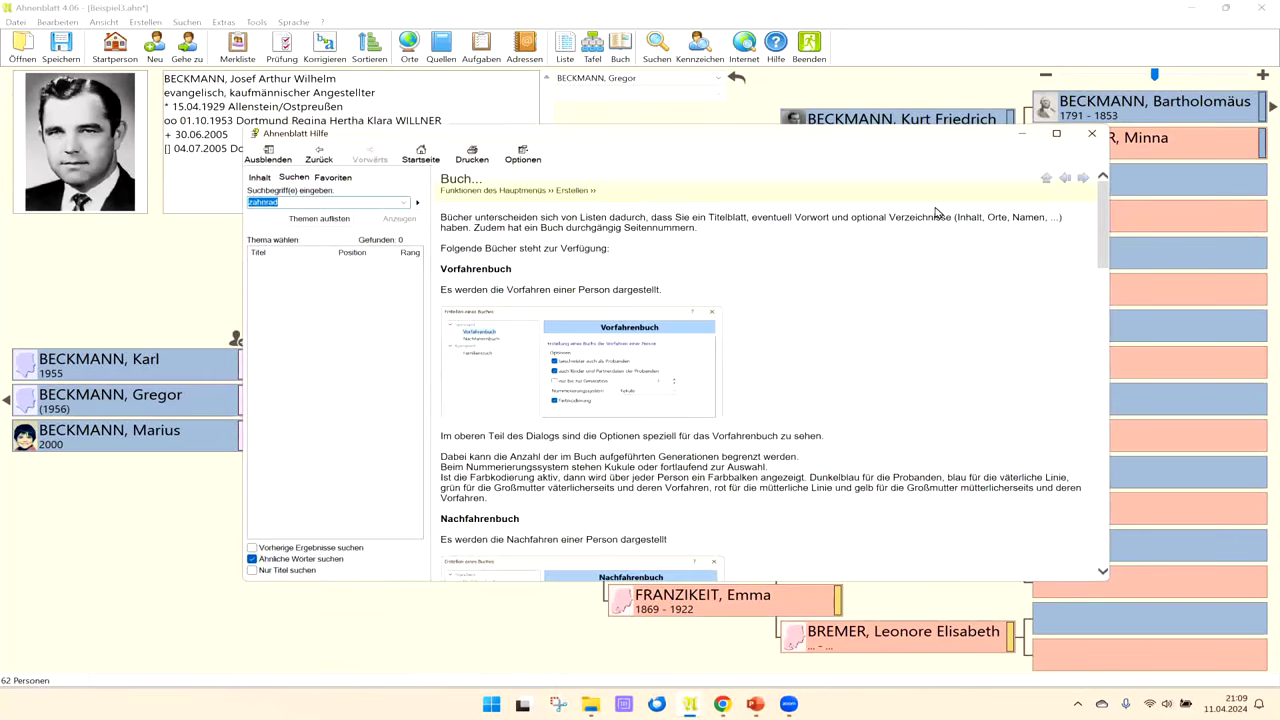
scroll(900, 295, "down", 5)
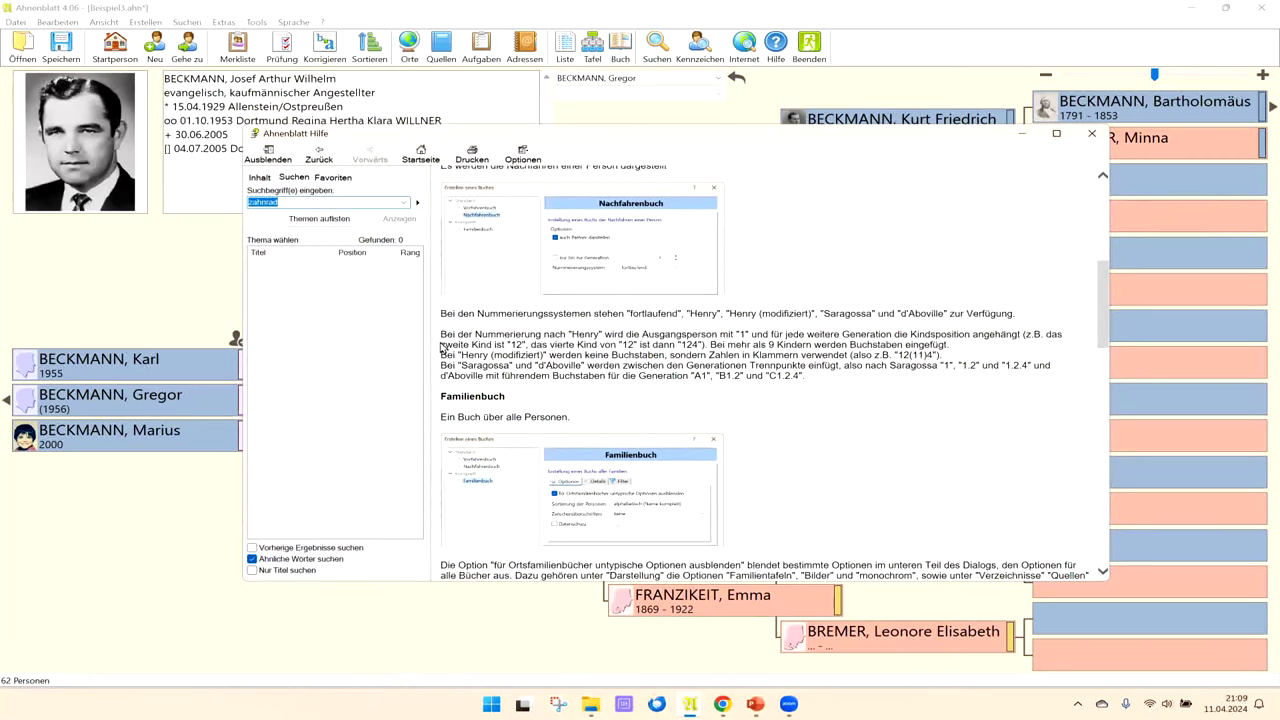
left_click_drag(441, 334, 543, 335)
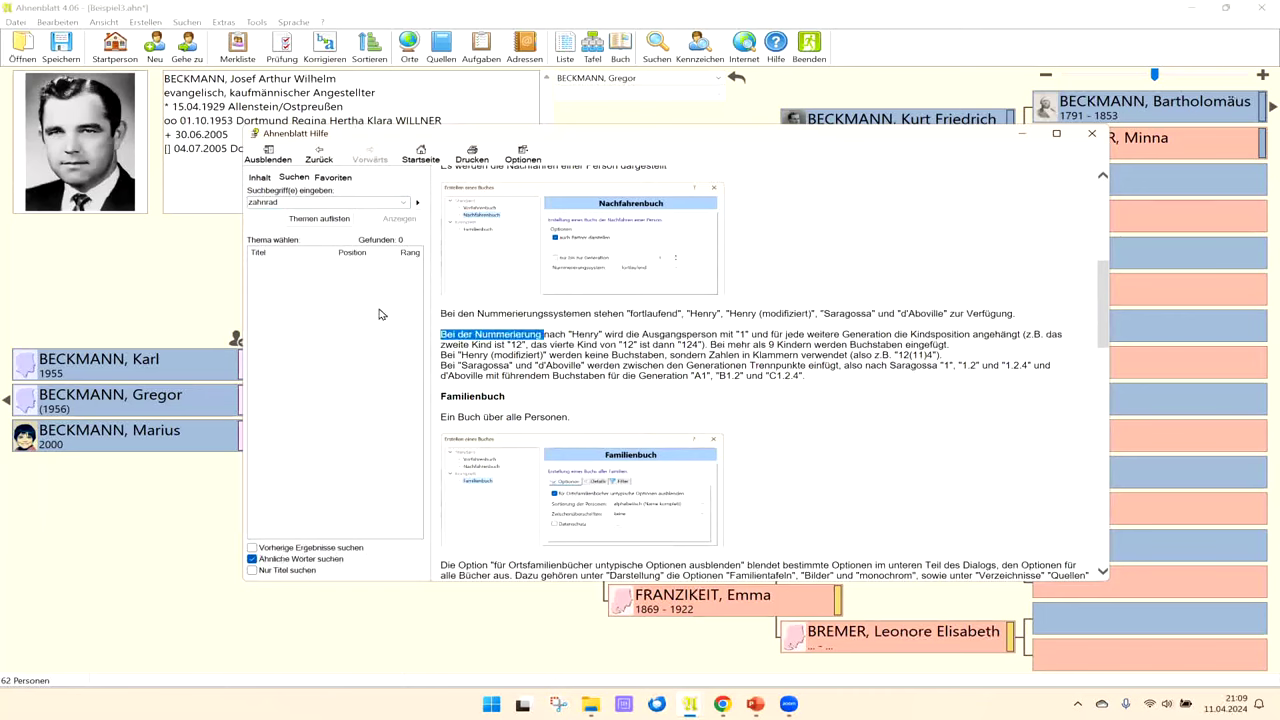
left_click_drag(440, 313, 985, 387)
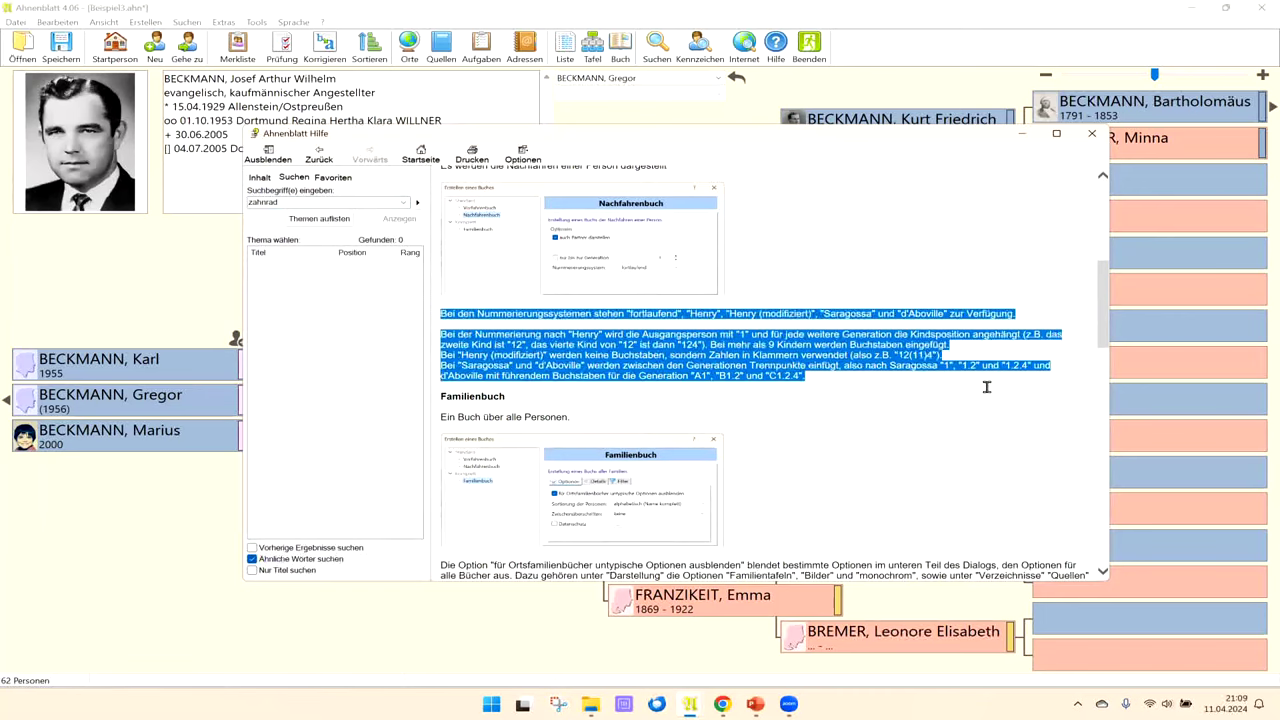
Step: Highlight the help's numbering examples for Saragossa ("1", "1.2", "1.2.4") and Henry (modifiziert) ("12(11)4"), and leave the help
left_click(775, 330)
left_click_drag(815, 379, 440, 316)
left_click(903, 304)
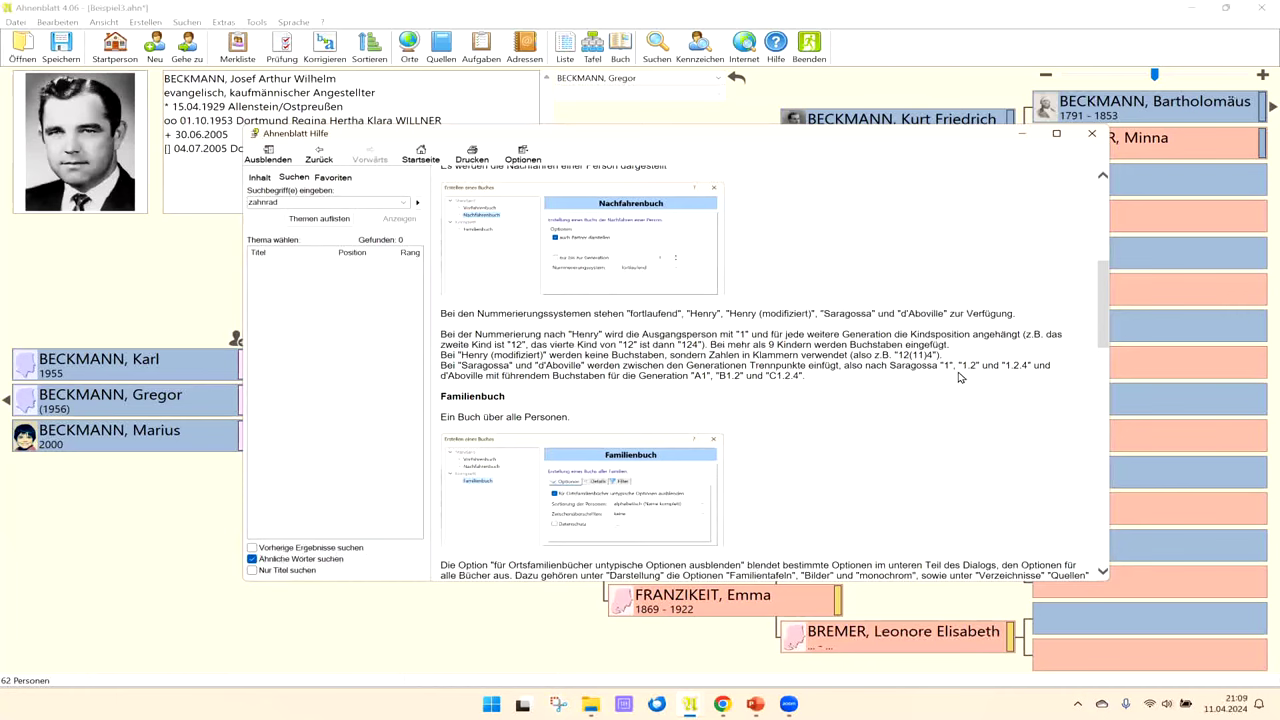
left_click_drag(940, 366, 1049, 365)
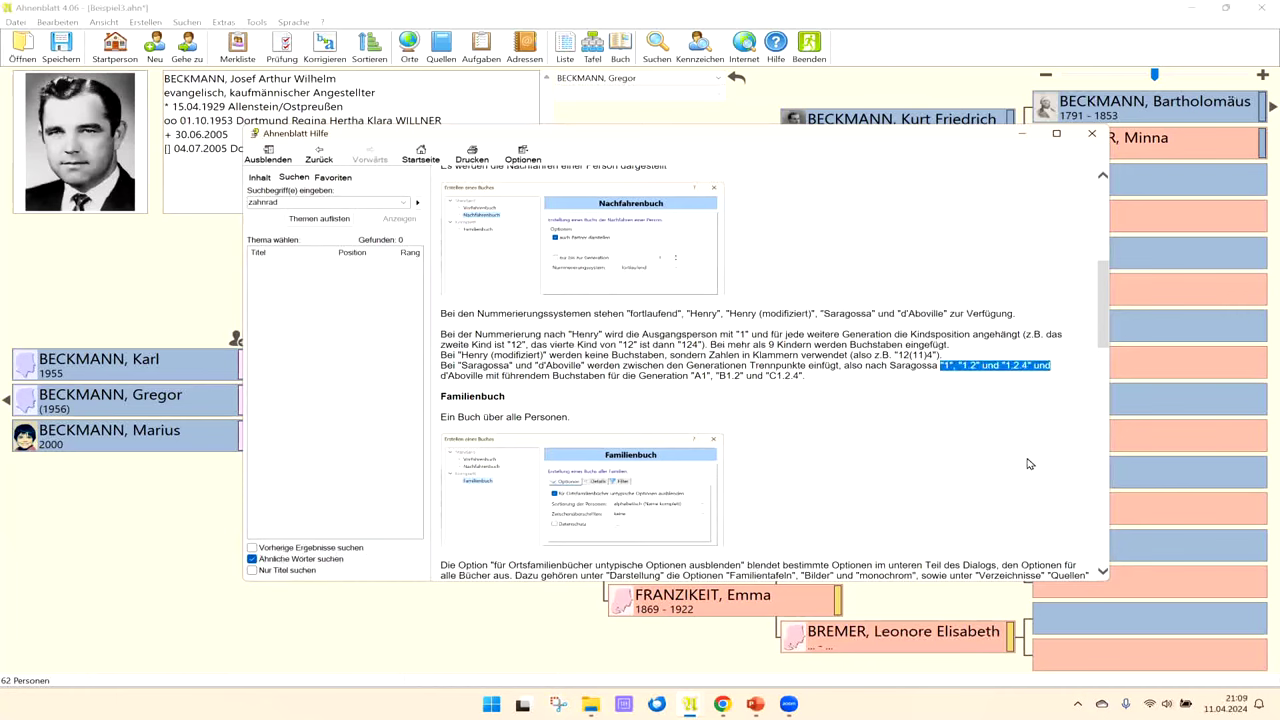
left_click(854, 400)
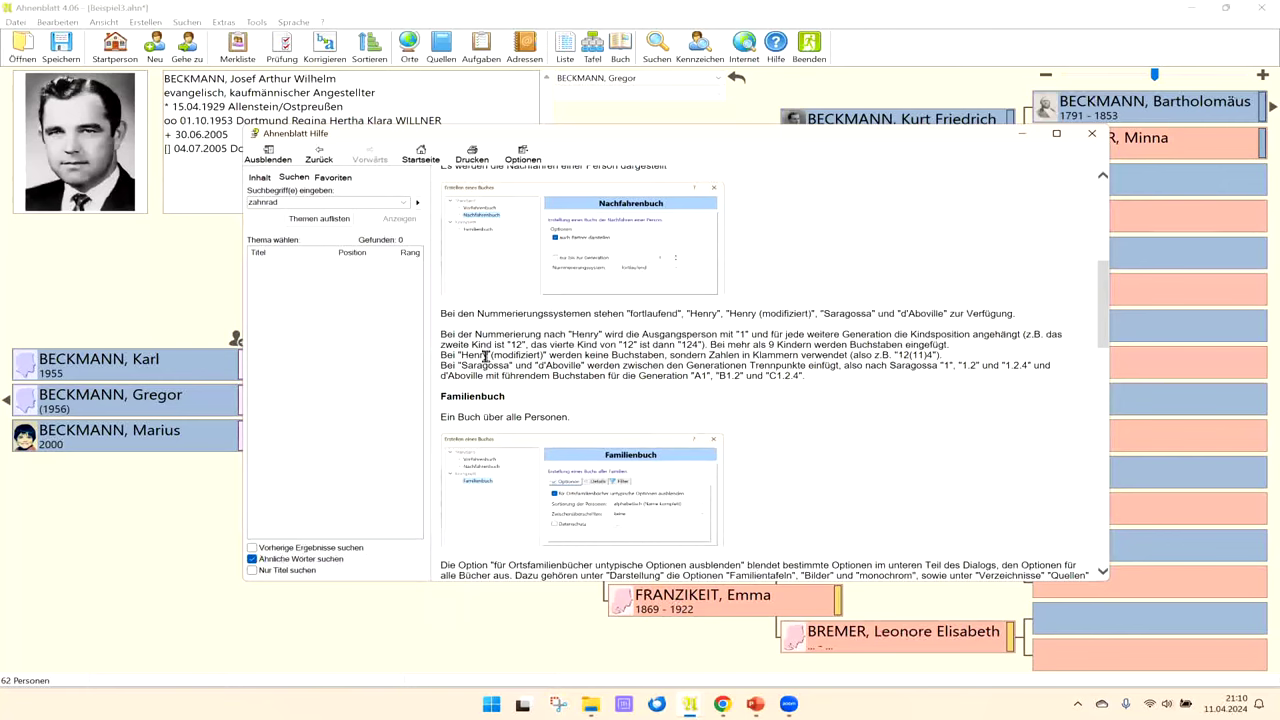
left_click_drag(891, 352, 966, 357)
left_click(933, 354)
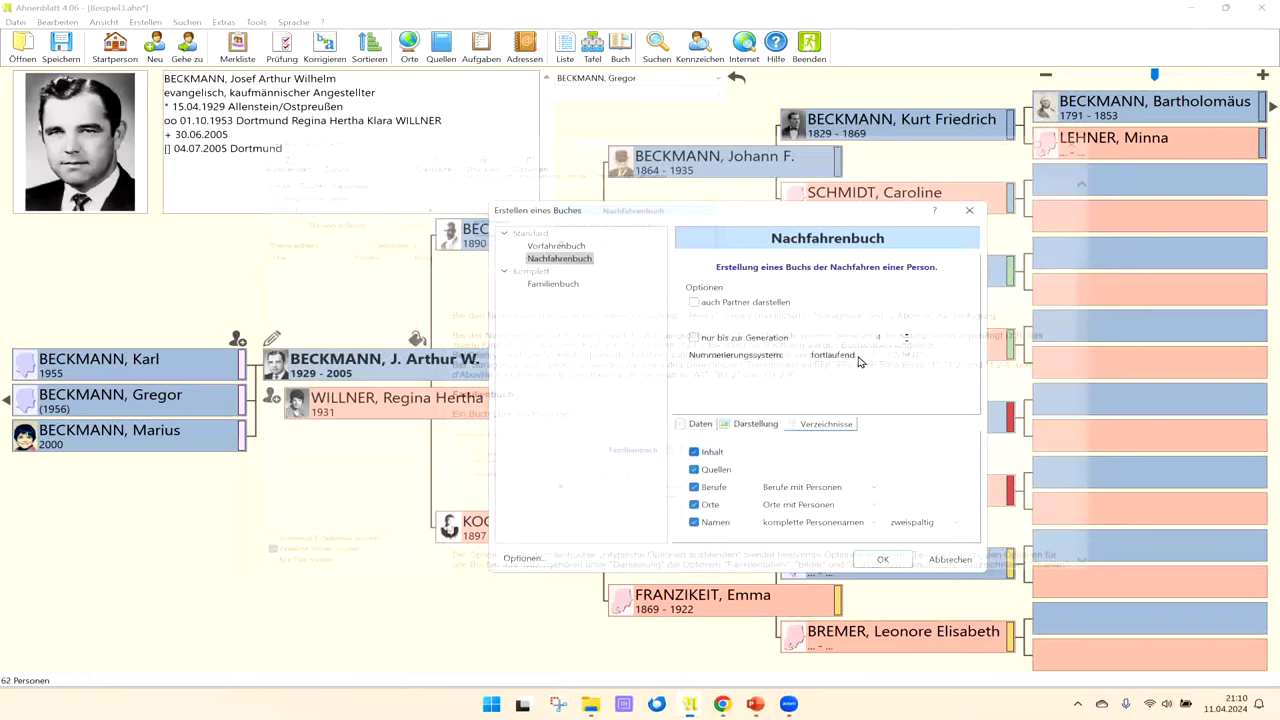
Step: Generate the Nachfahrenbuch with fortlaufend numbering, using the suggested progenitor with three children
left_click(857, 360)
left_click(843, 360)
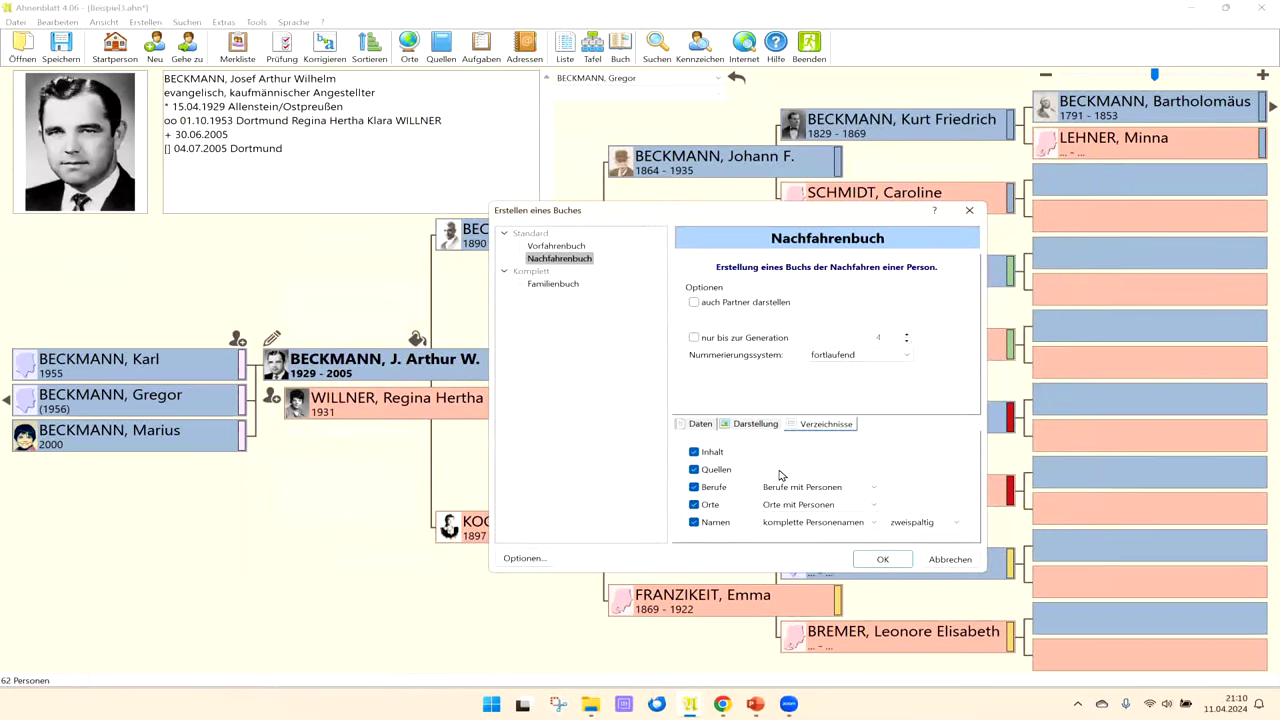
left_click(884, 559)
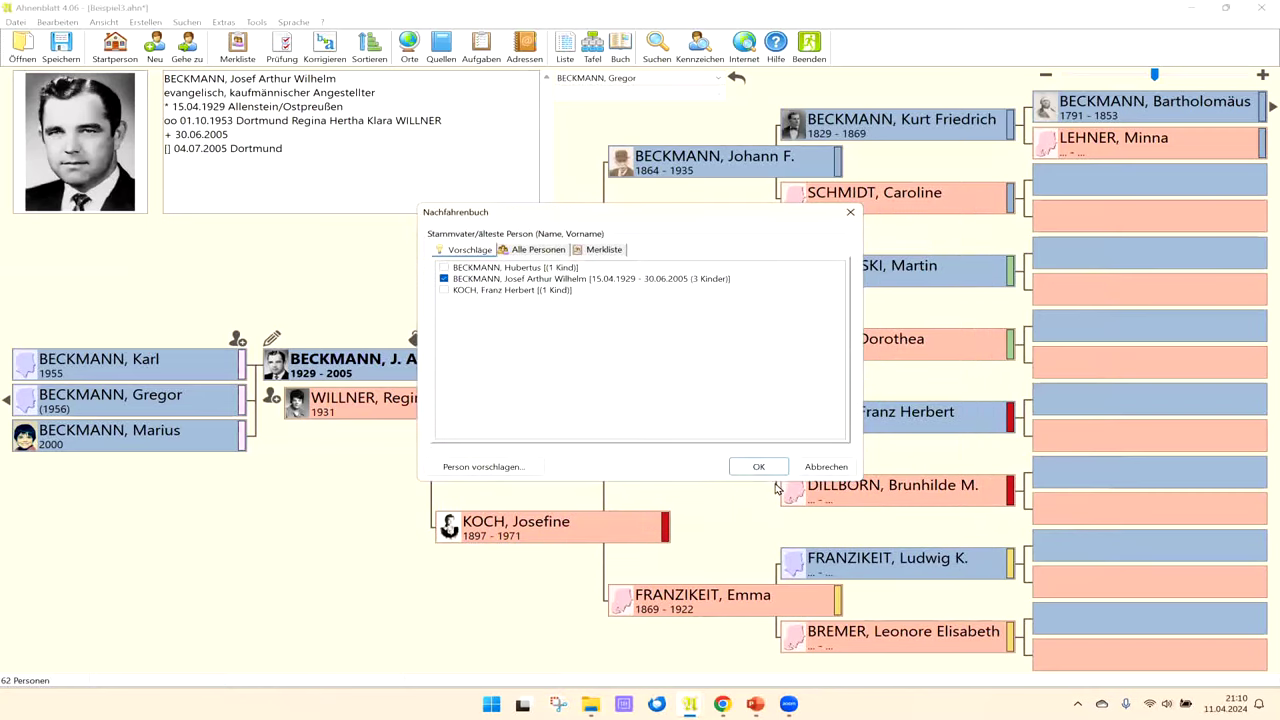
left_click(757, 467)
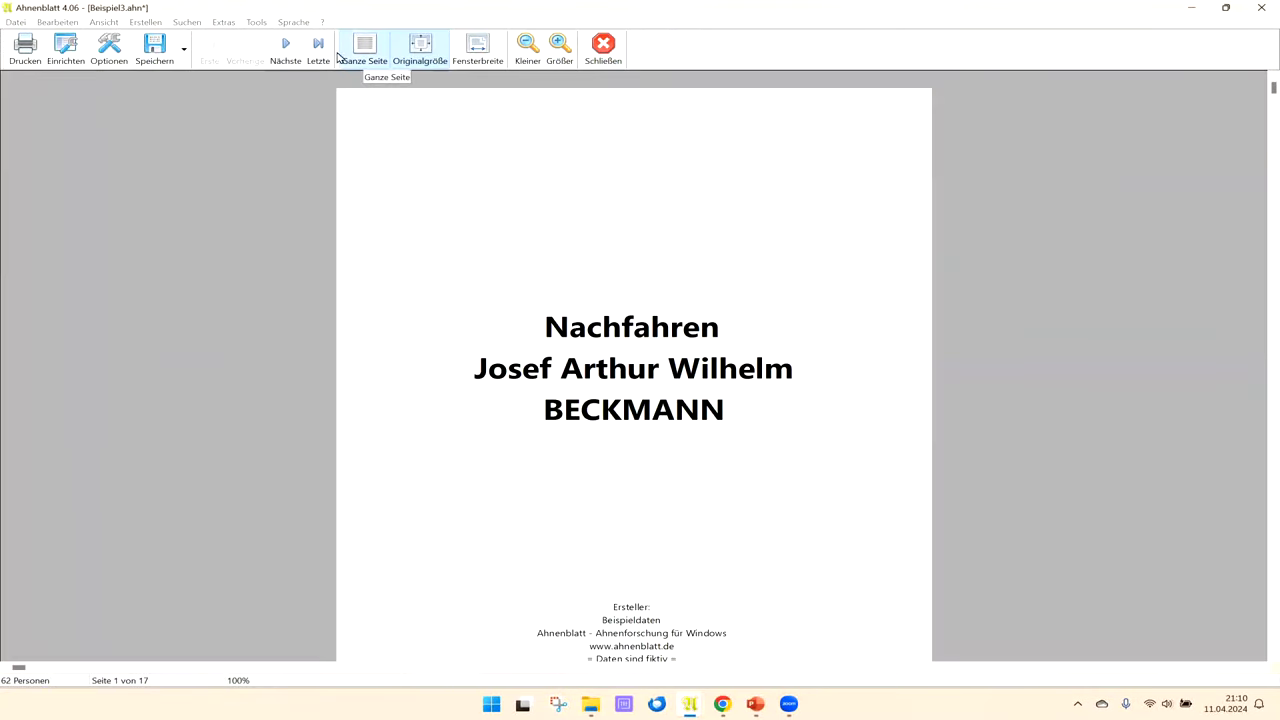
Step: Fit whole pages in the preview and page through the Nachfahrenbuch from the title to the third generation on page 10
left_click(341, 56)
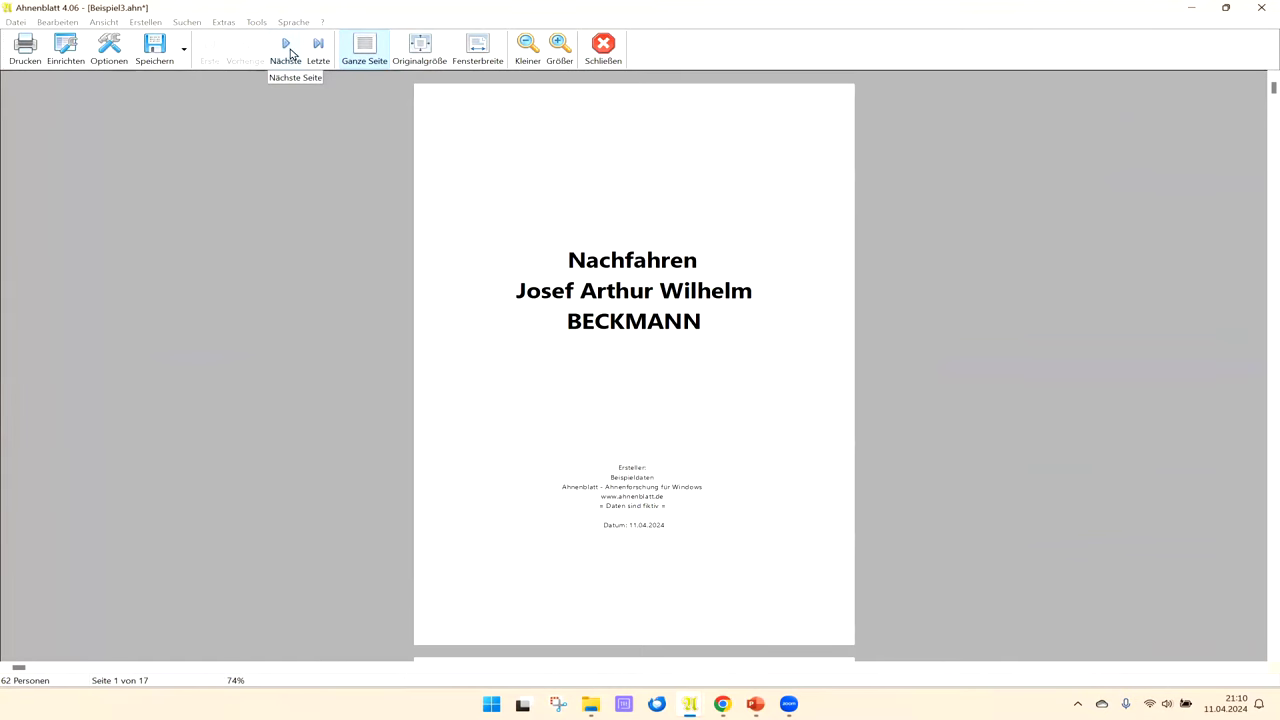
left_click(284, 50)
left_click(285, 50)
left_click(286, 50)
left_click(287, 50)
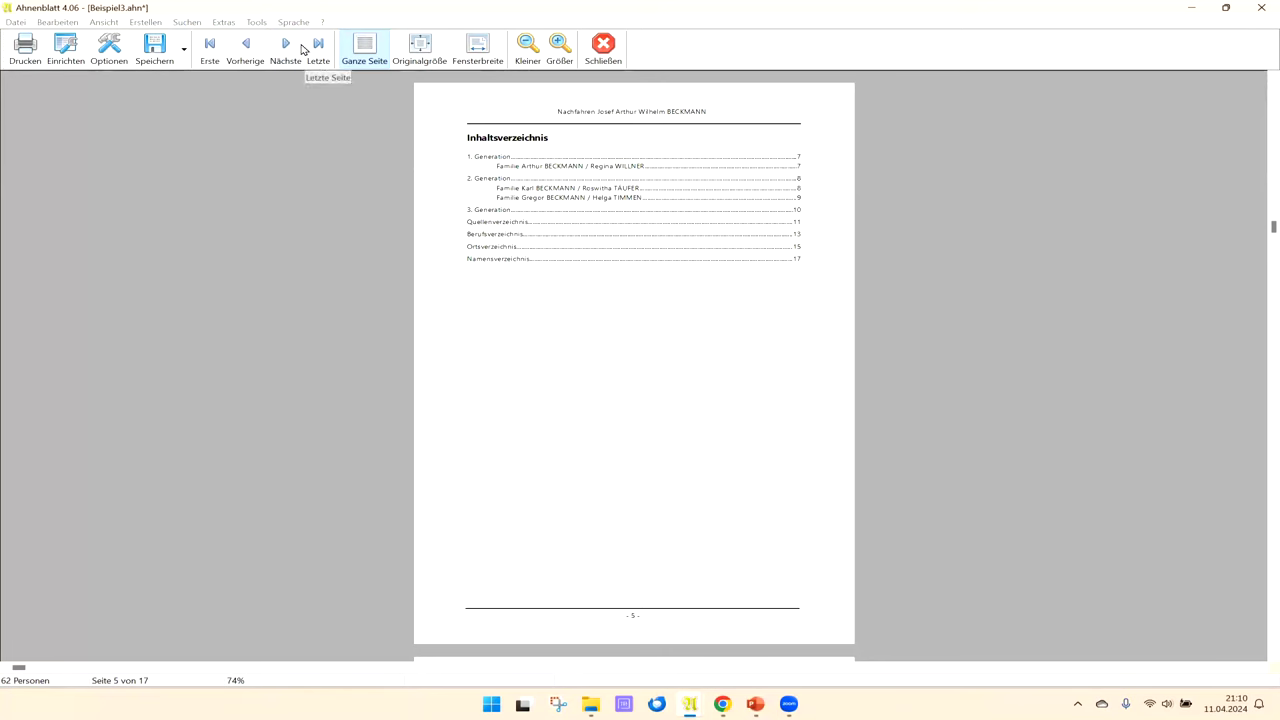
left_click(290, 47)
left_click(291, 46)
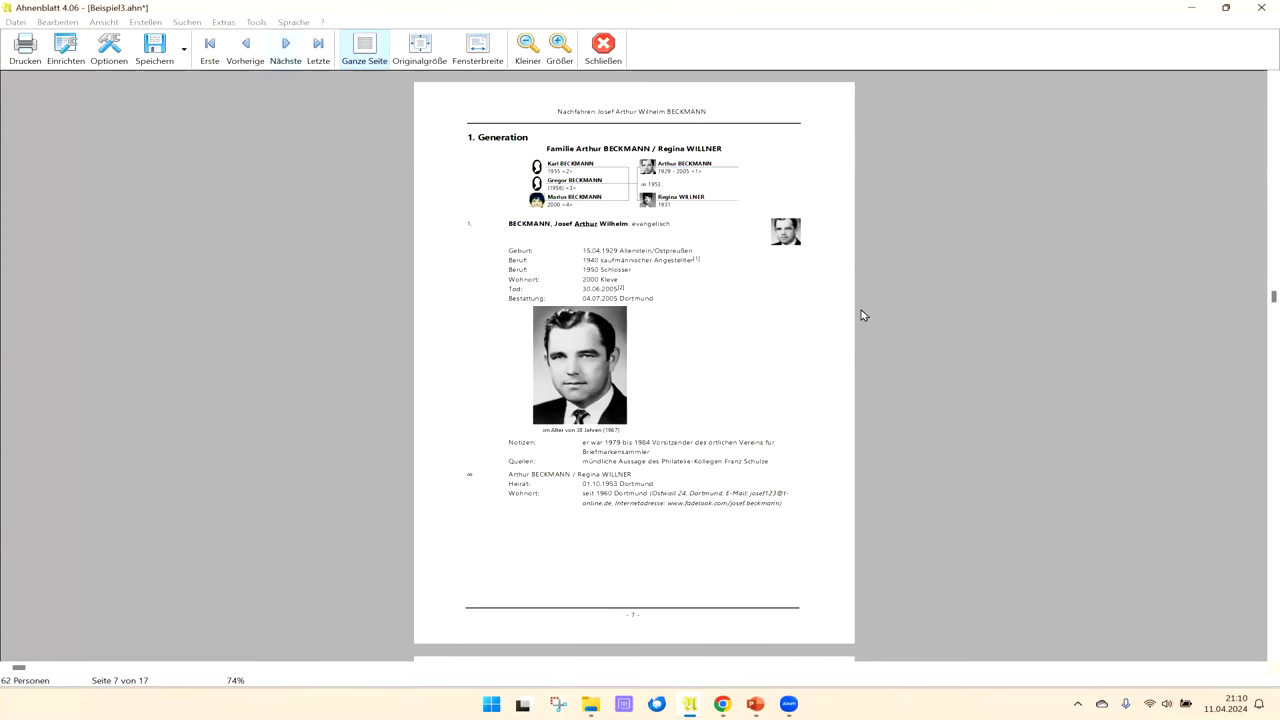
scroll(612, 212, "down", 1)
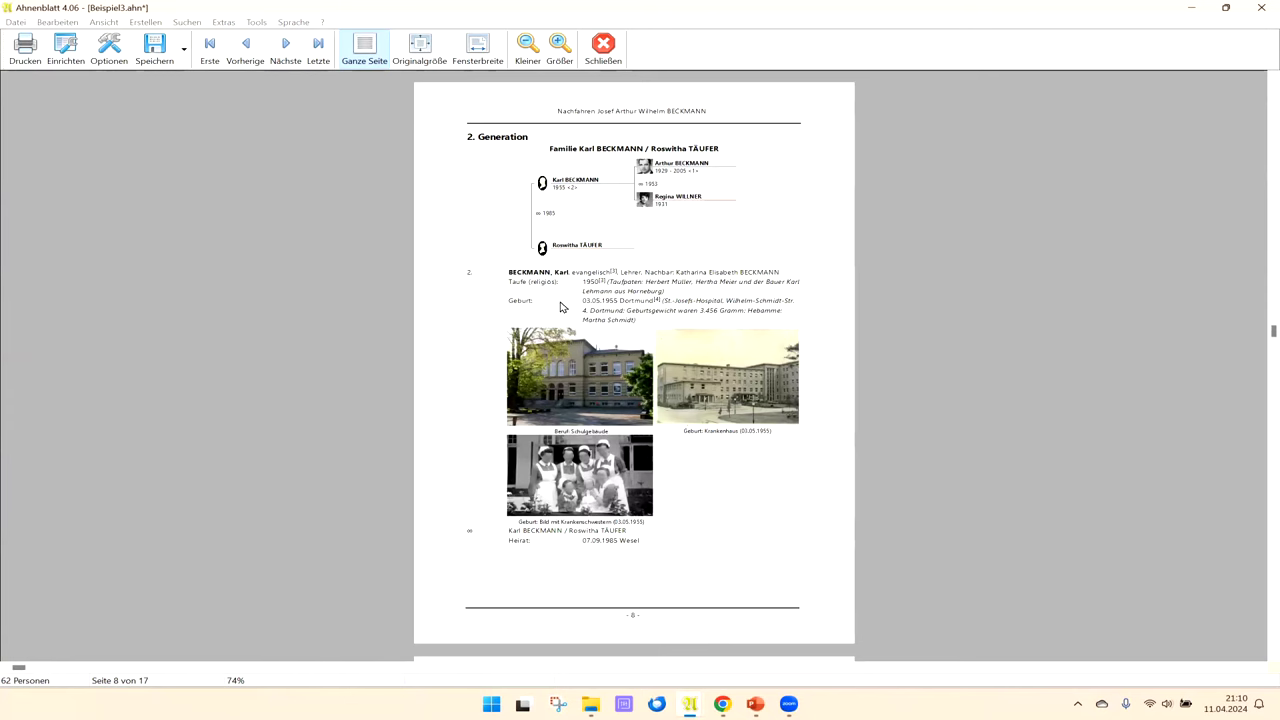
left_click(287, 50)
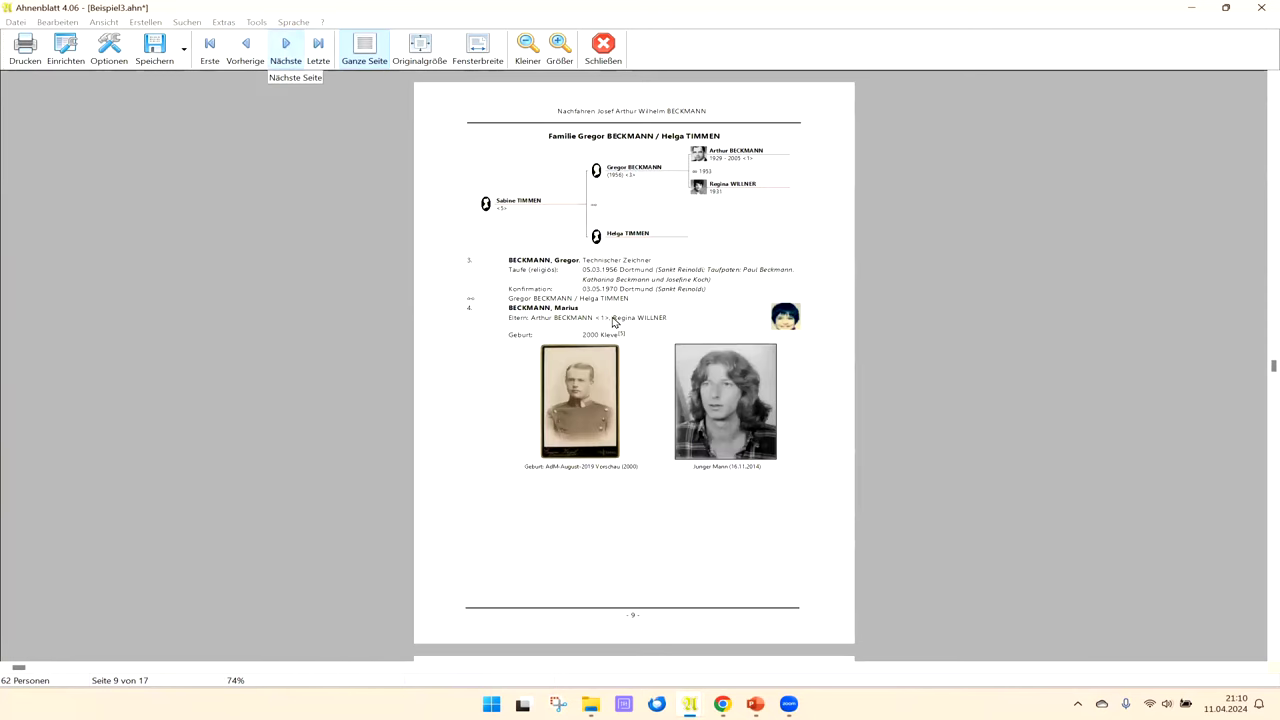
left_click(287, 50)
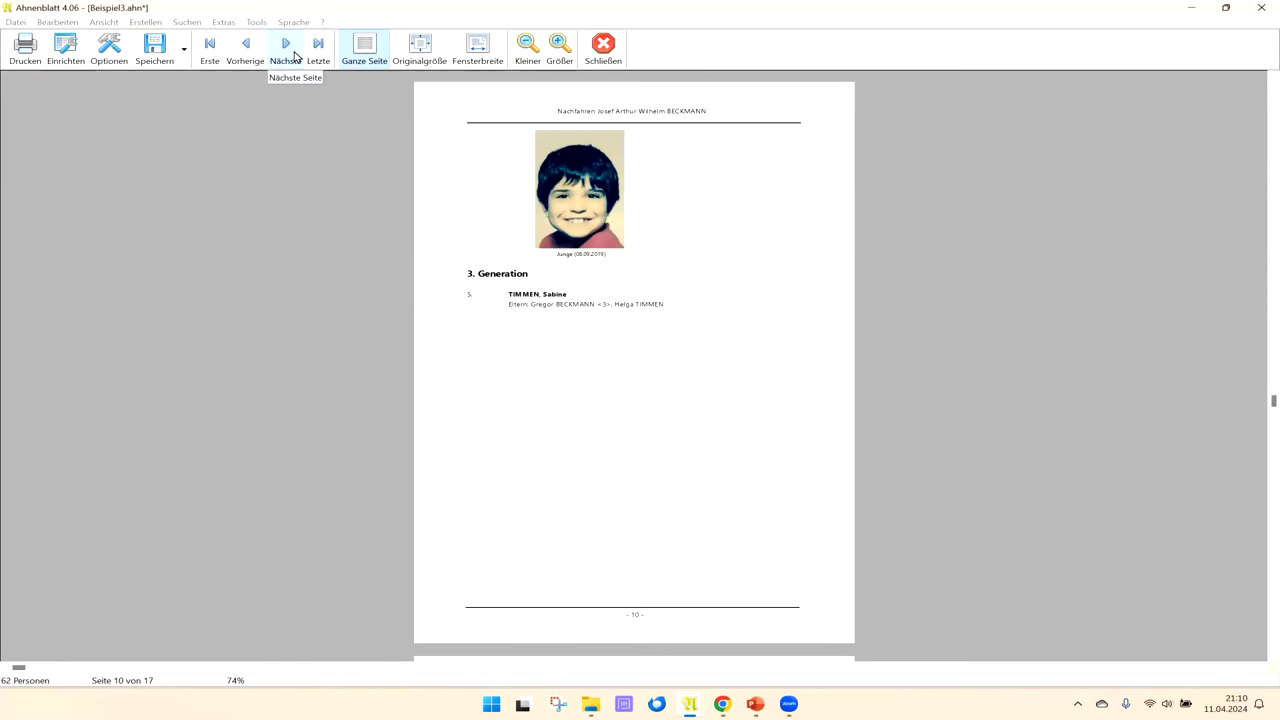
Step: Return to the second generation's family chart on page 8 and enlarge it to show the silhouette images
left_click(247, 48)
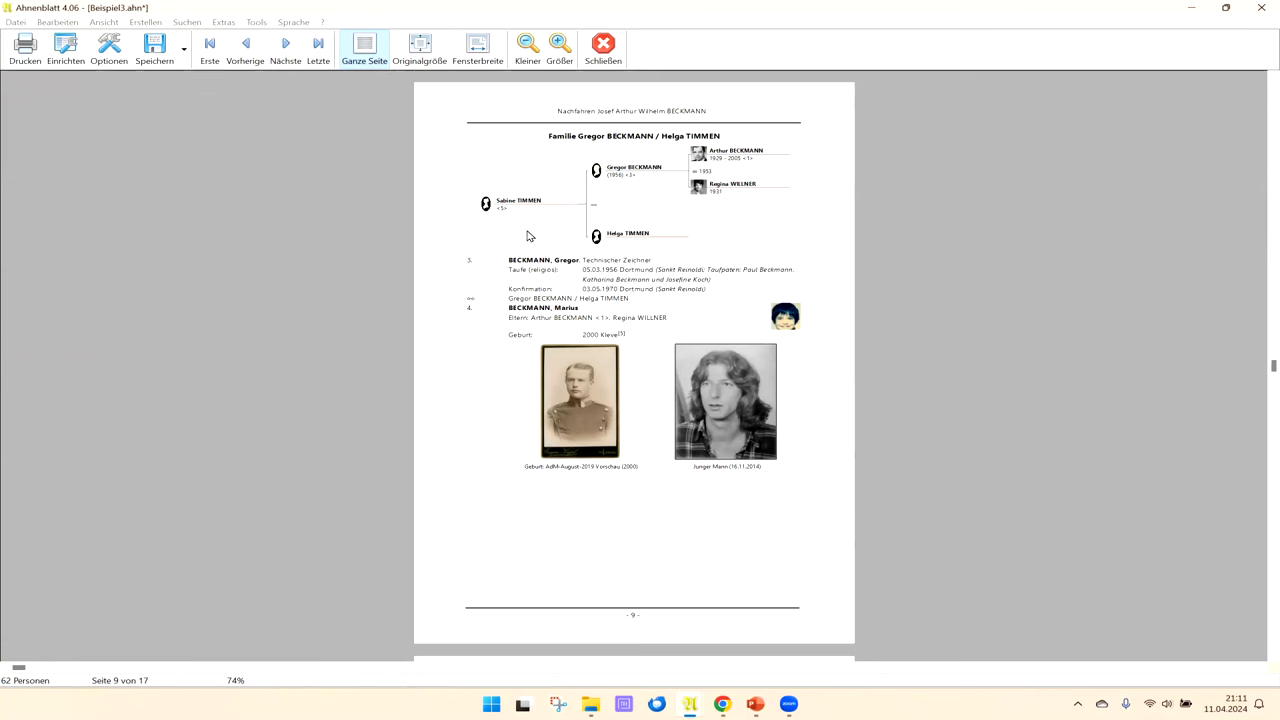
left_click(254, 46)
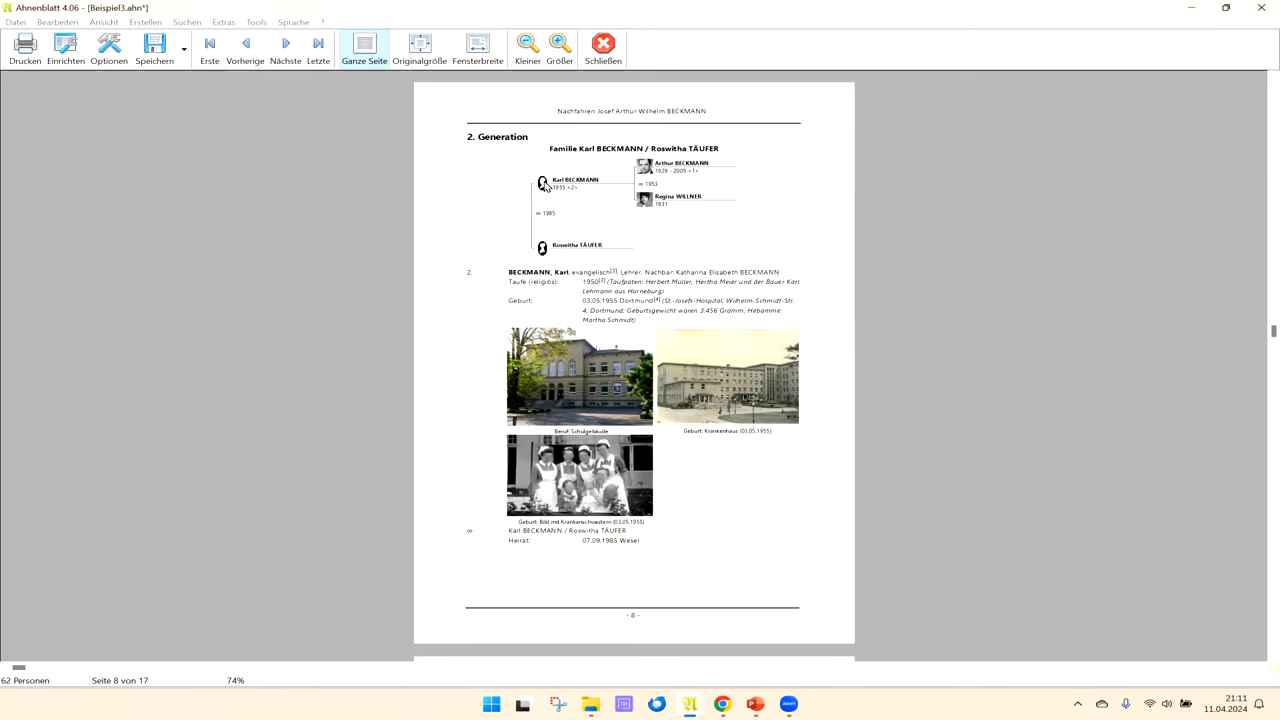
left_click(559, 44)
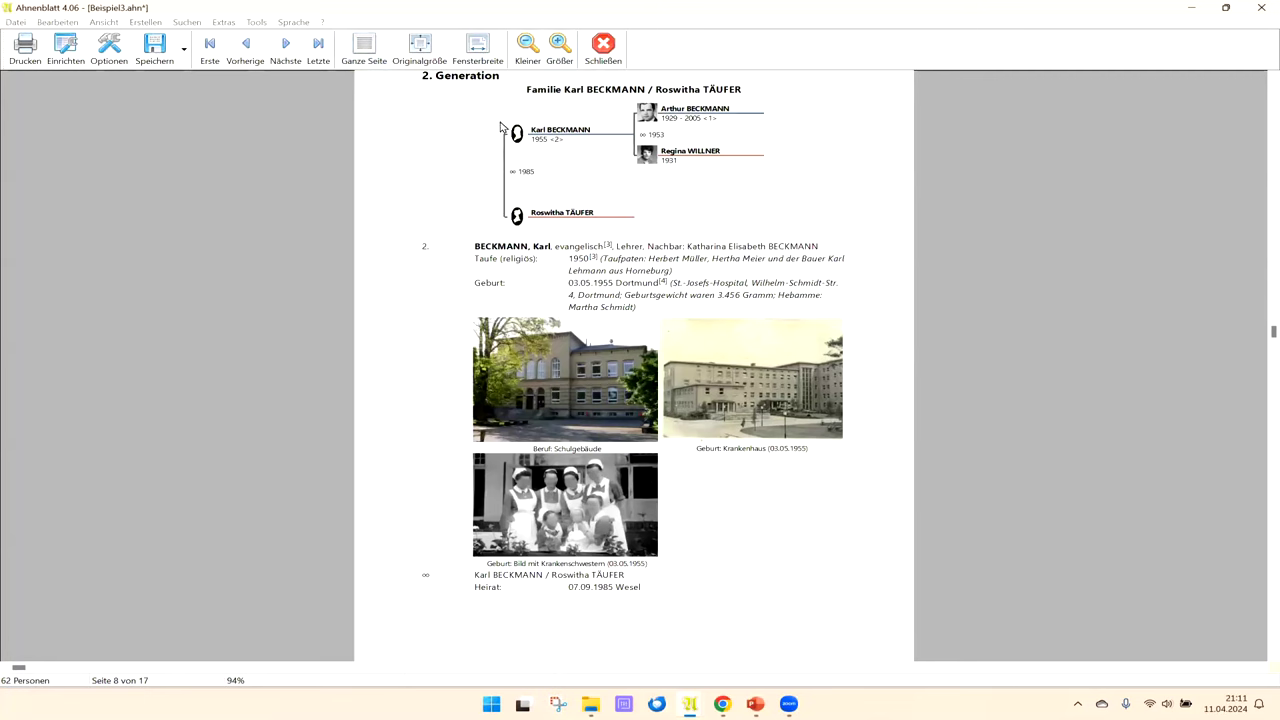
Step: View the Tafel print options for Bilder with the standard images for persons without a picture
left_click(110, 48)
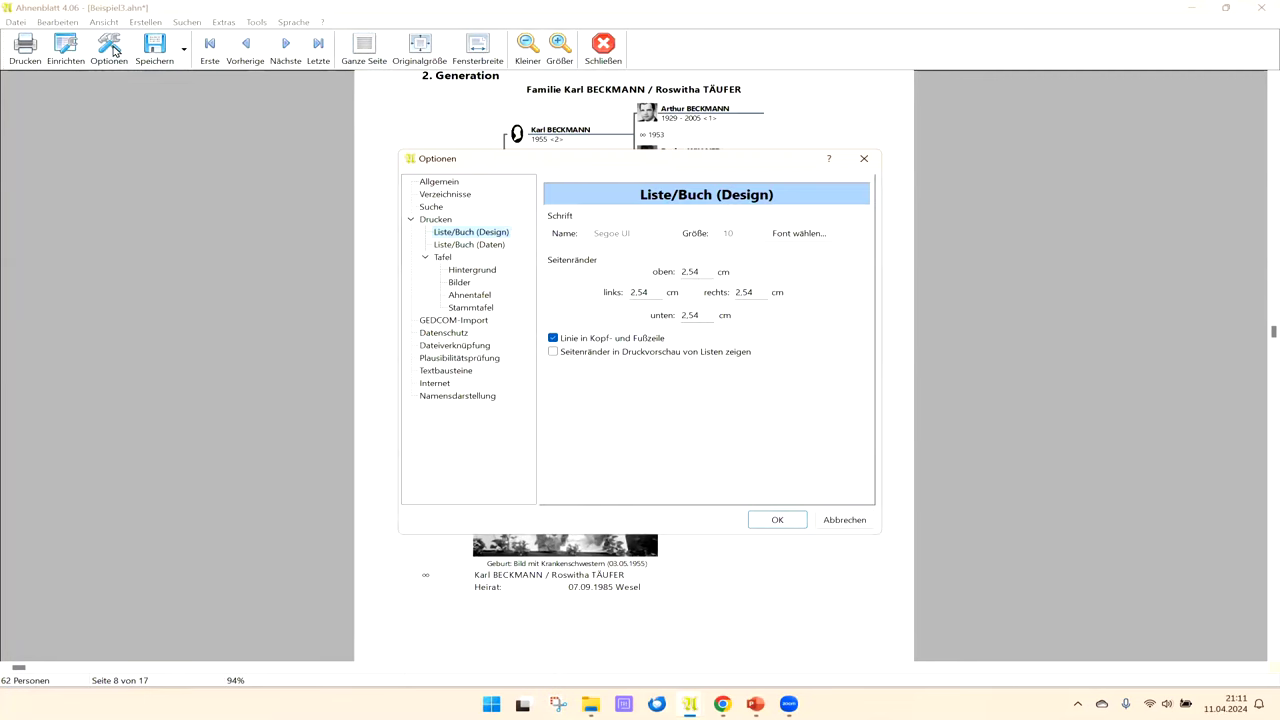
left_click(442, 258)
left_click(460, 283)
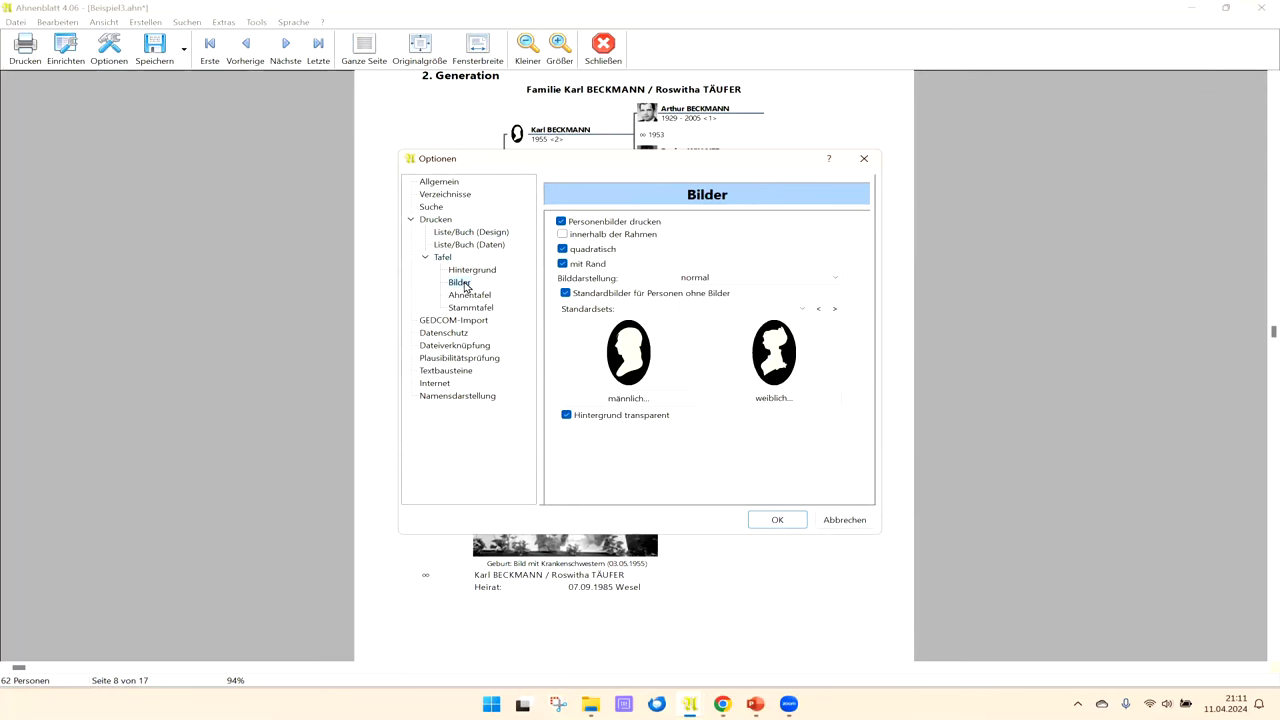
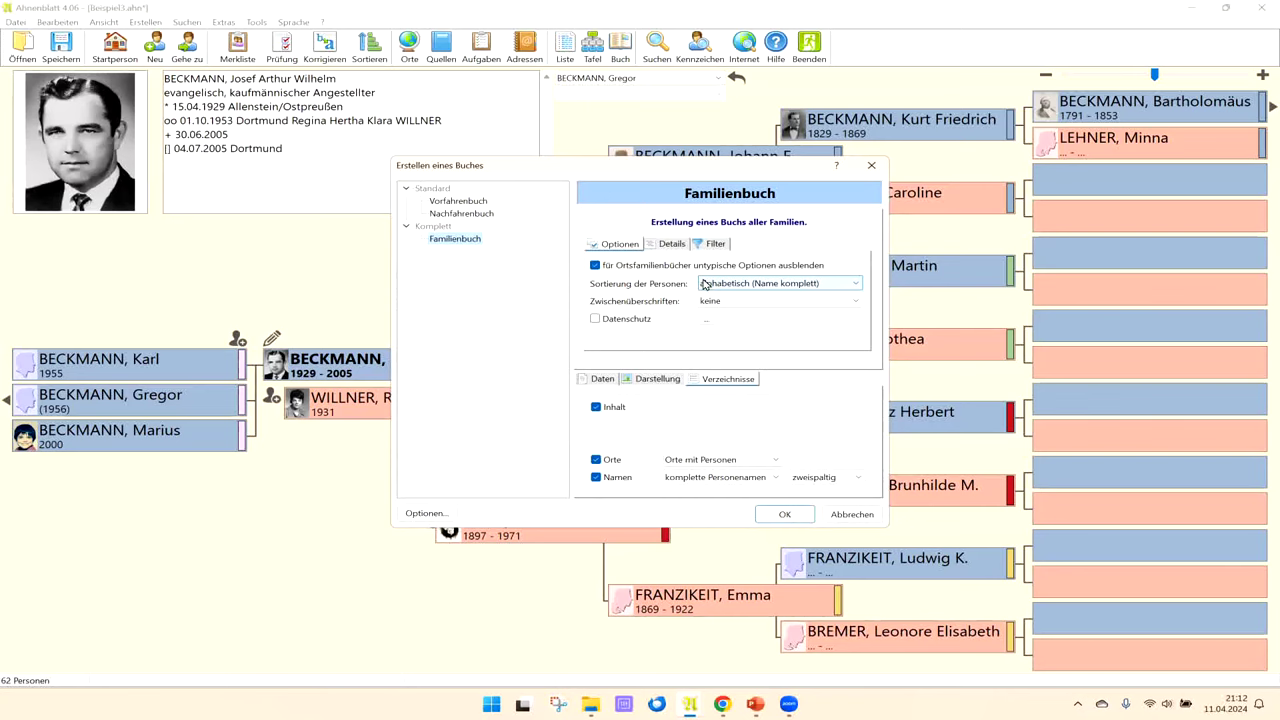
Step: Temporarily show the options untypical for Ortsfamilienbücher to inspect the Familienbuch's Darstellung settings and picture choices, and hide them again
left_click(652, 380)
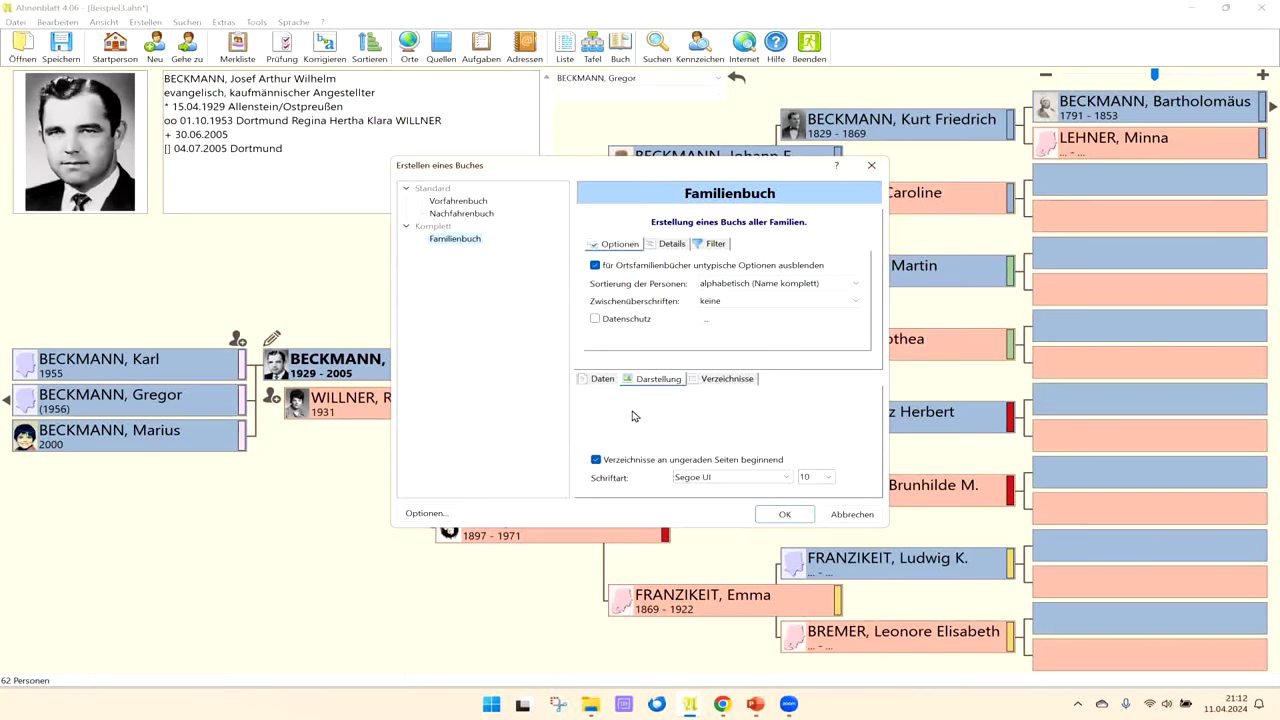
left_click(595, 265)
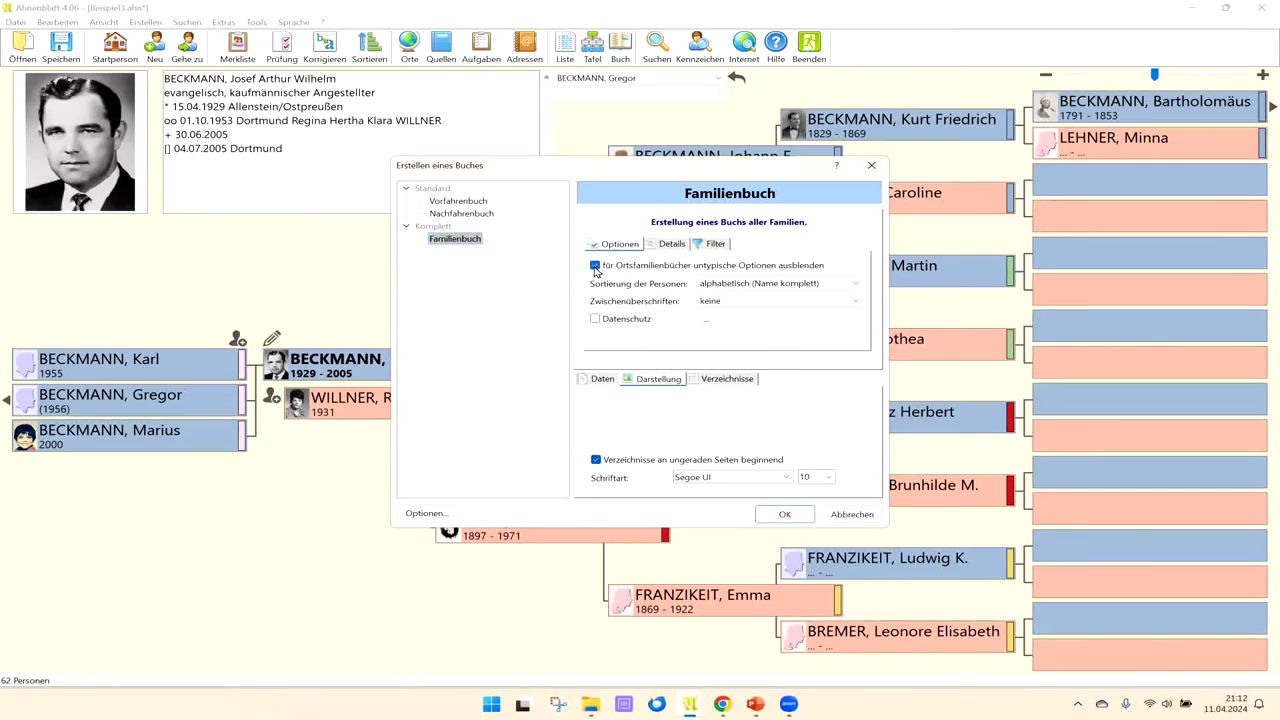
left_click(595, 266)
left_click(596, 267)
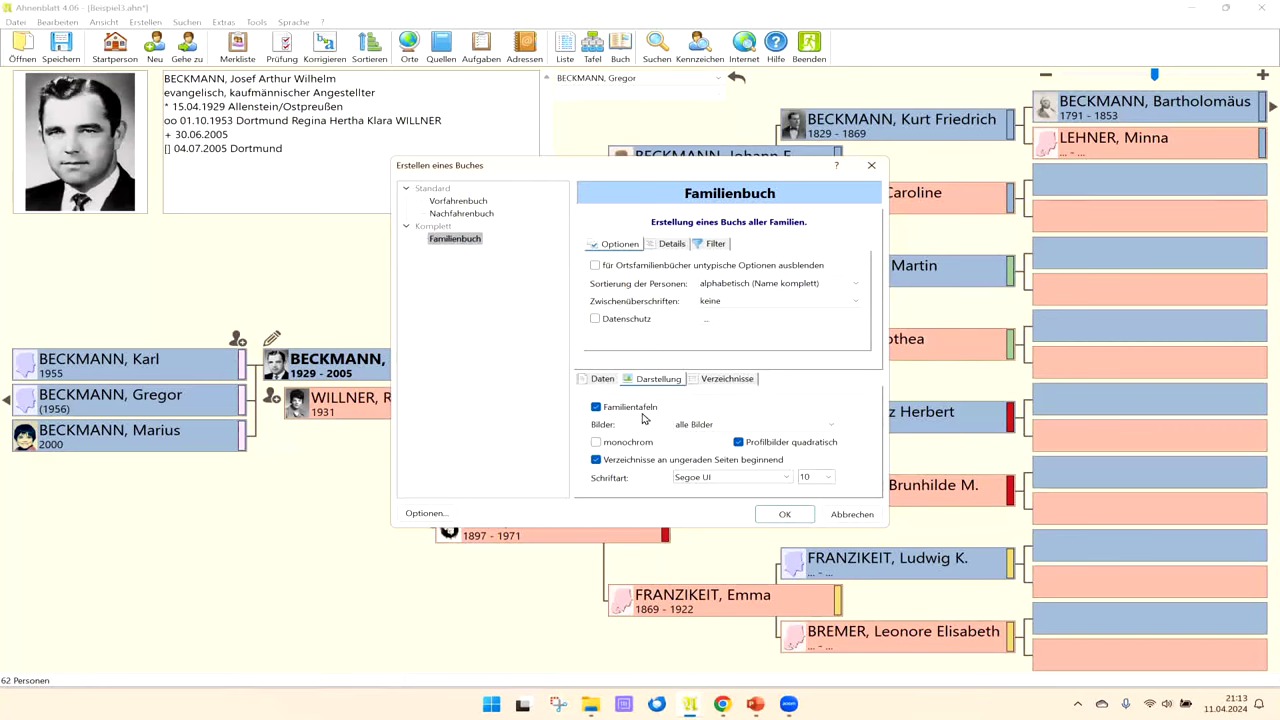
left_click(710, 427)
left_click(710, 427)
left_click(596, 266)
Step: Temporarily show the Quellen and Berufe directory options of the Familienbuch, and hide them again
left_click(727, 381)
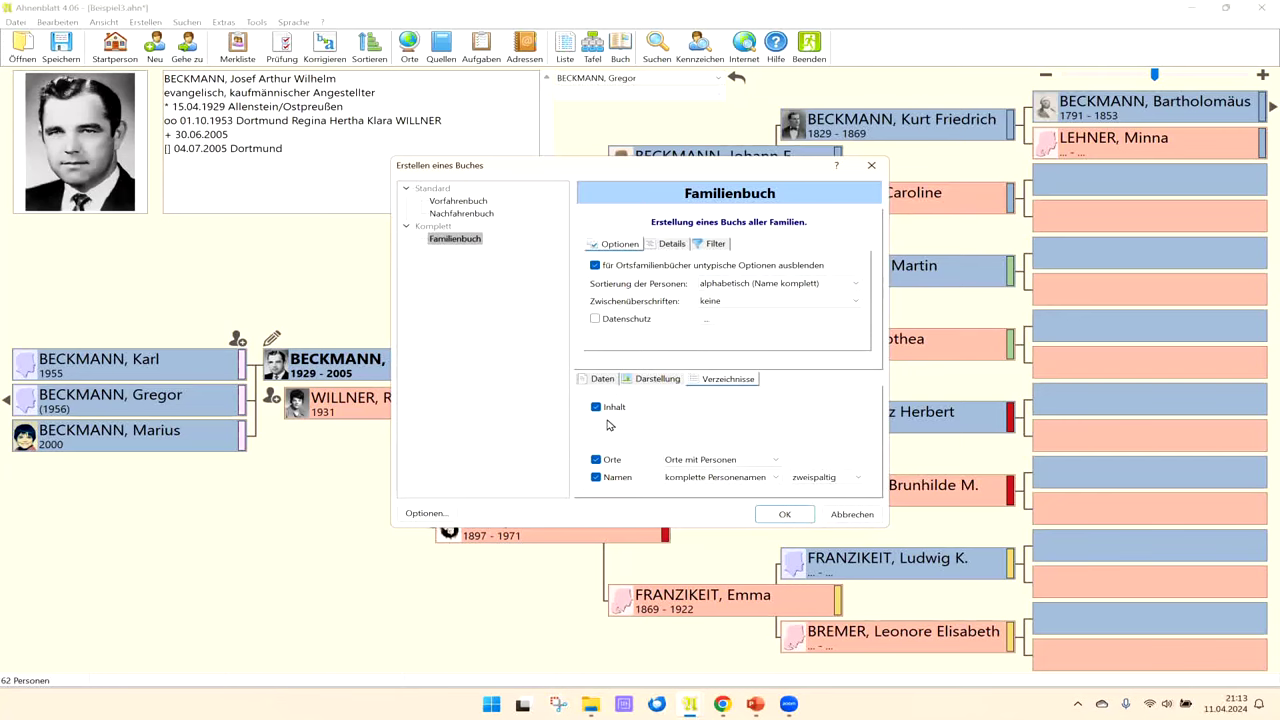
left_click(596, 266)
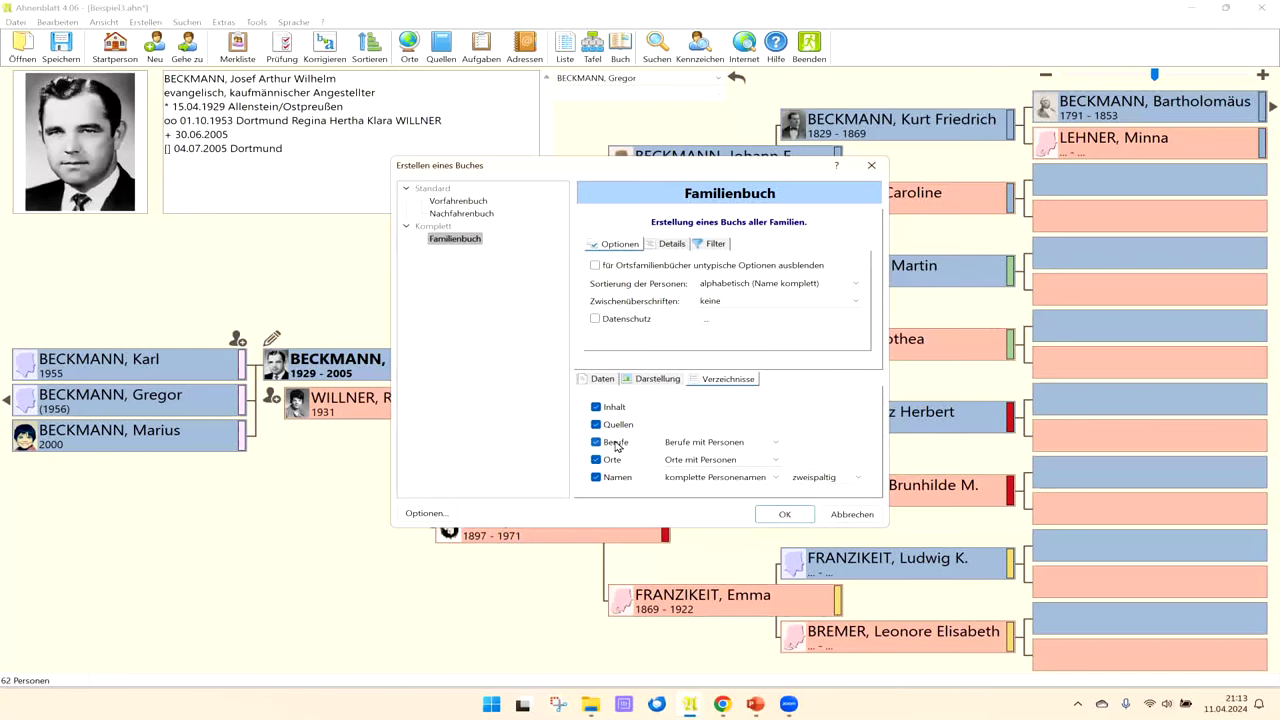
left_click(595, 266)
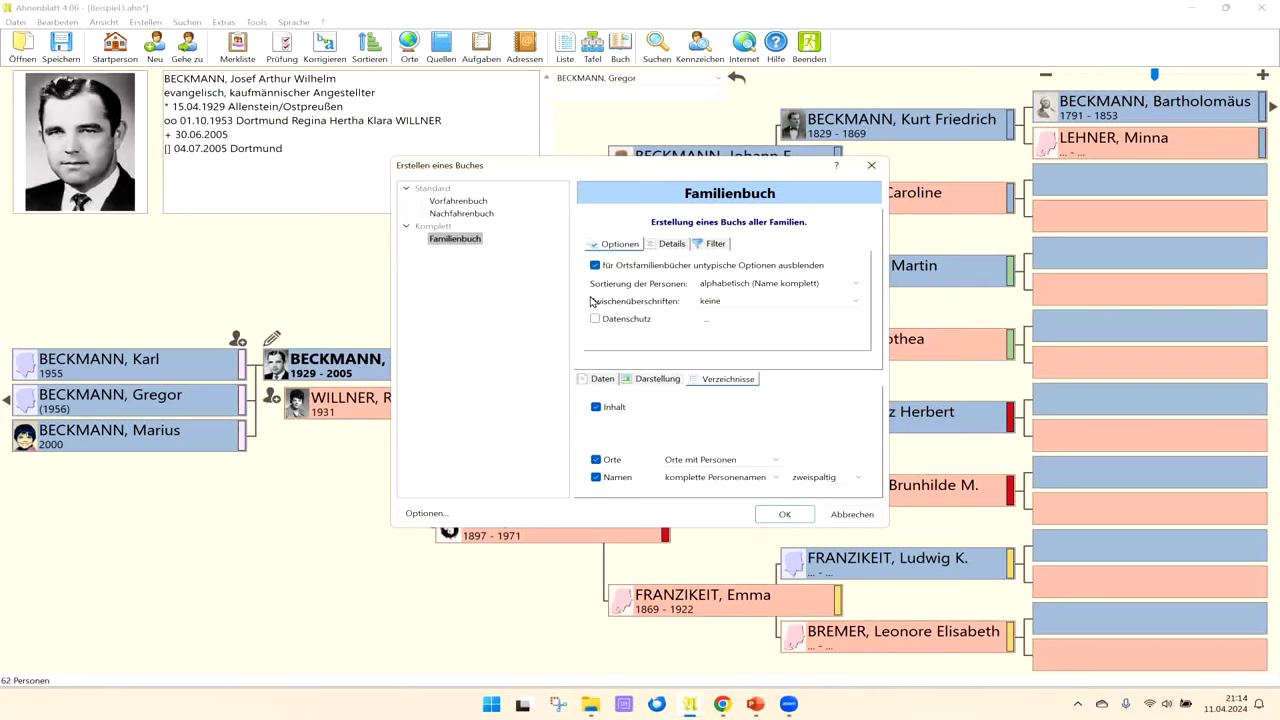
Step: Inspect the Familienbuch's person sorting choices and the Datenschutz age and Sperrfrist settings without changing them, and leave Datenschutz disabled
left_click(848, 286)
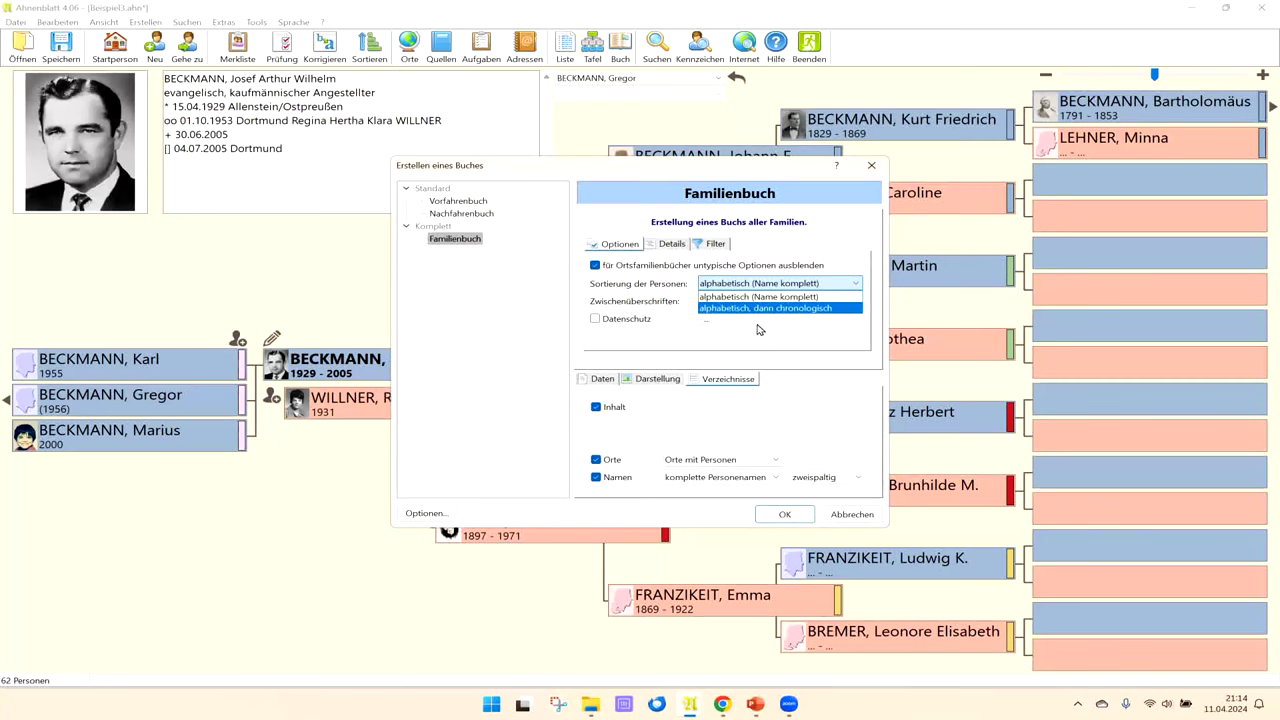
left_click(760, 328)
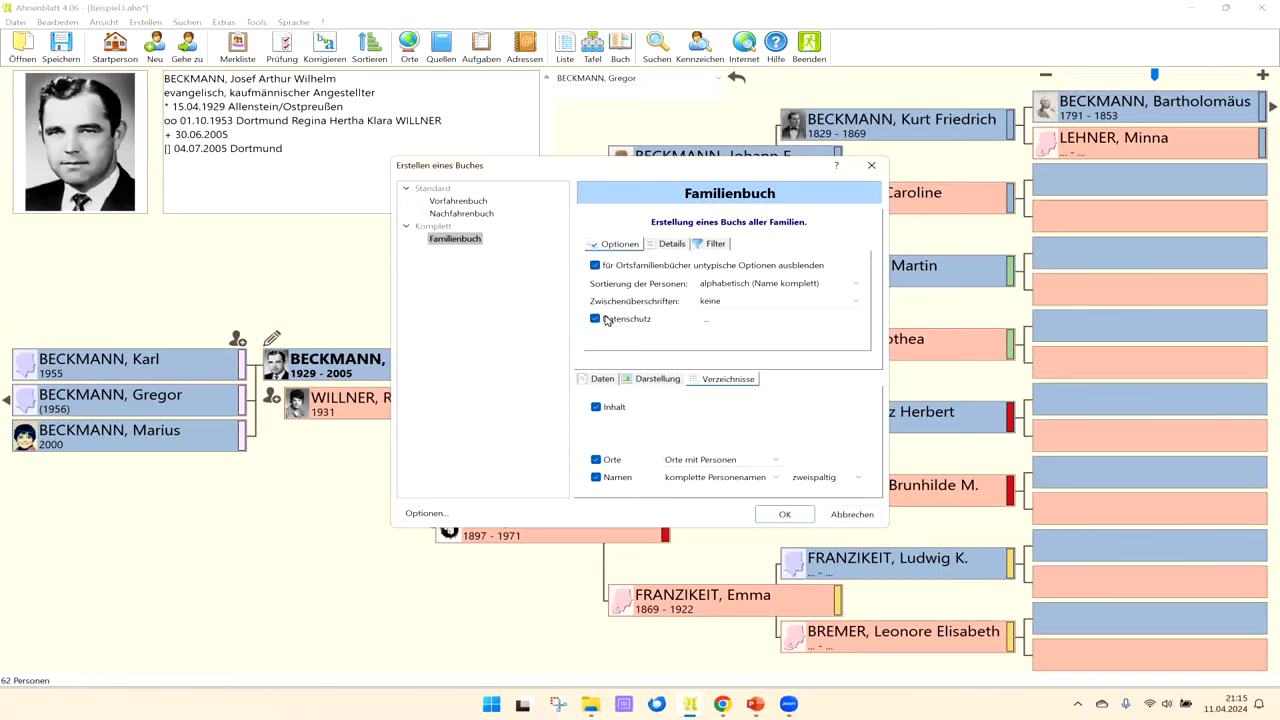
left_click(708, 321)
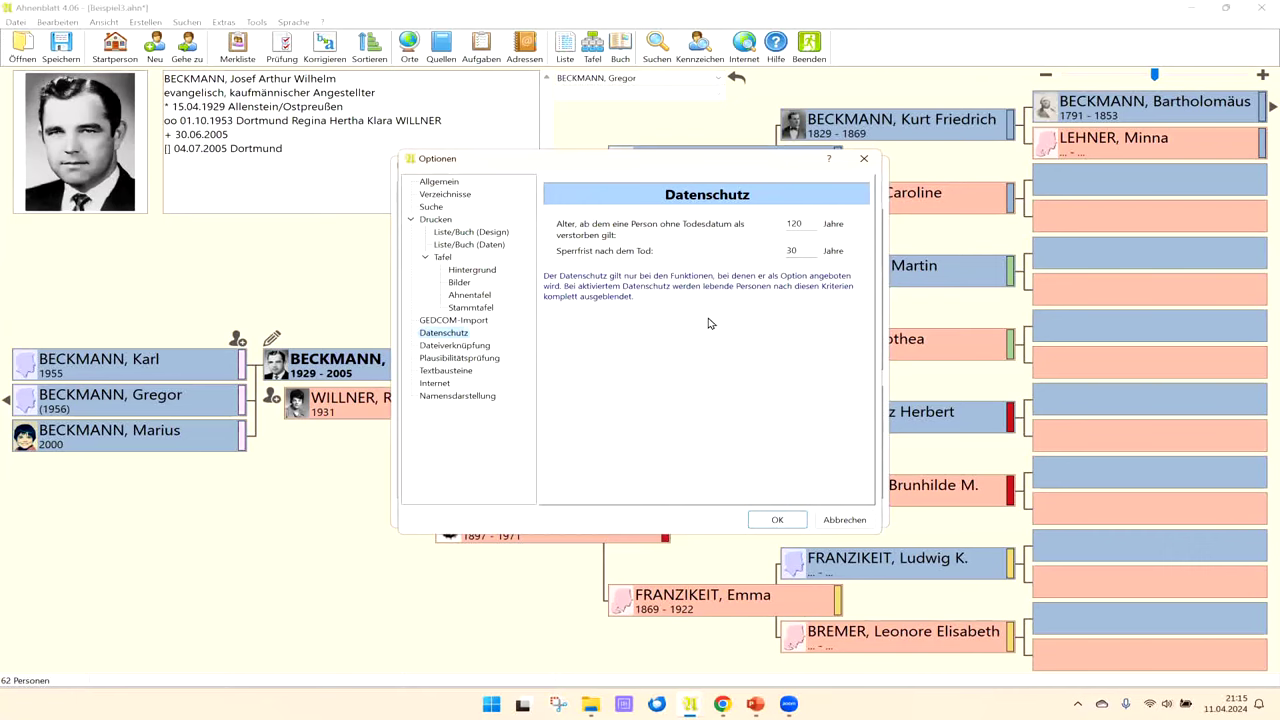
left_click_drag(687, 173, 865, 265)
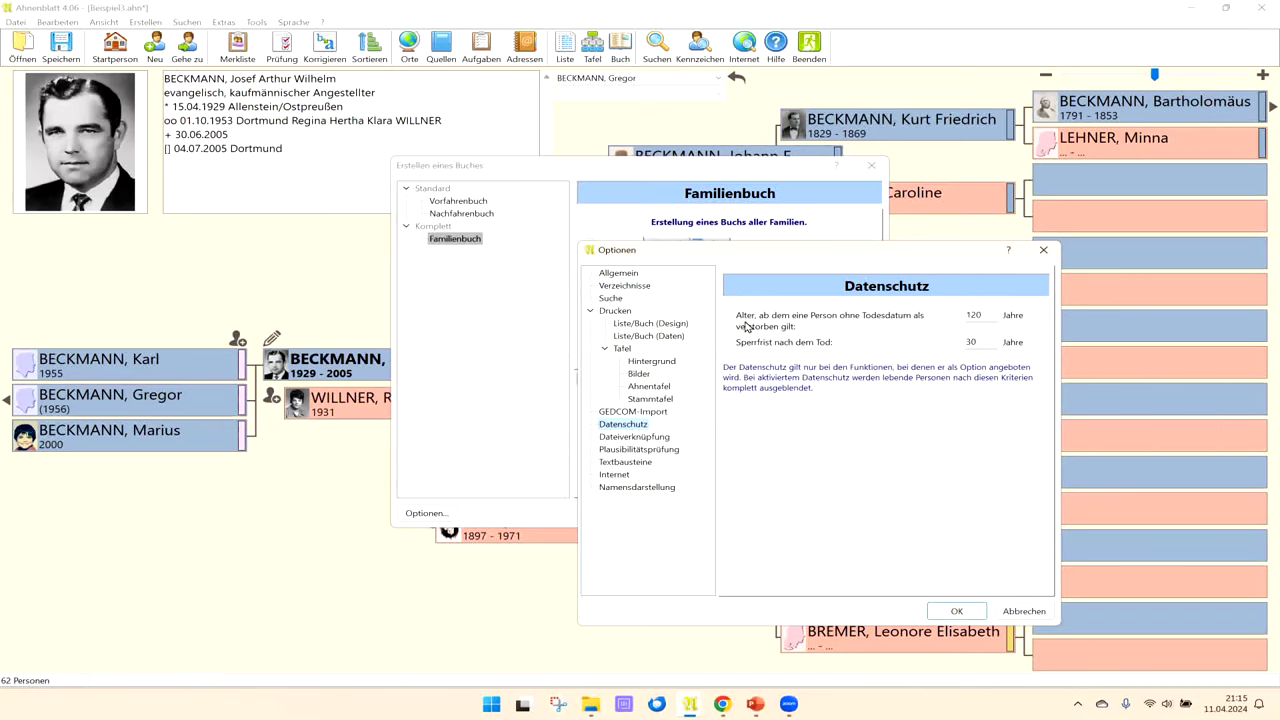
left_click(984, 316)
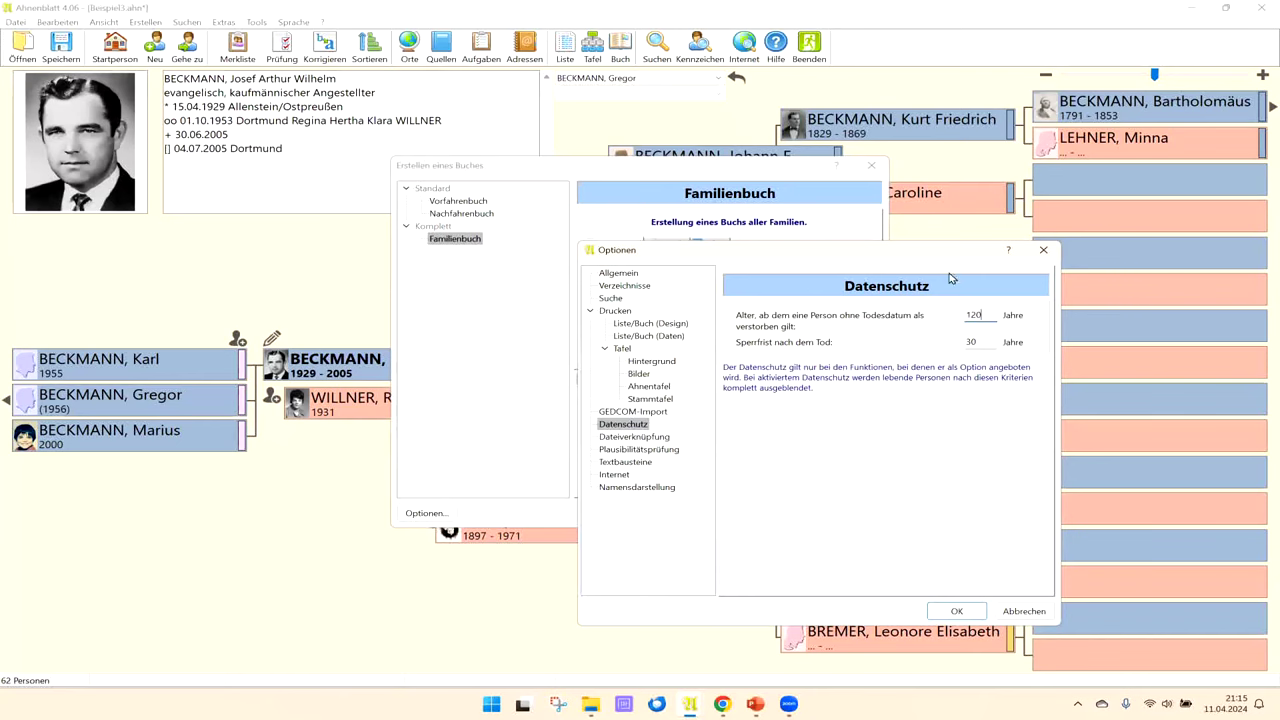
left_click(983, 341)
left_click_drag(928, 251, 970, 198)
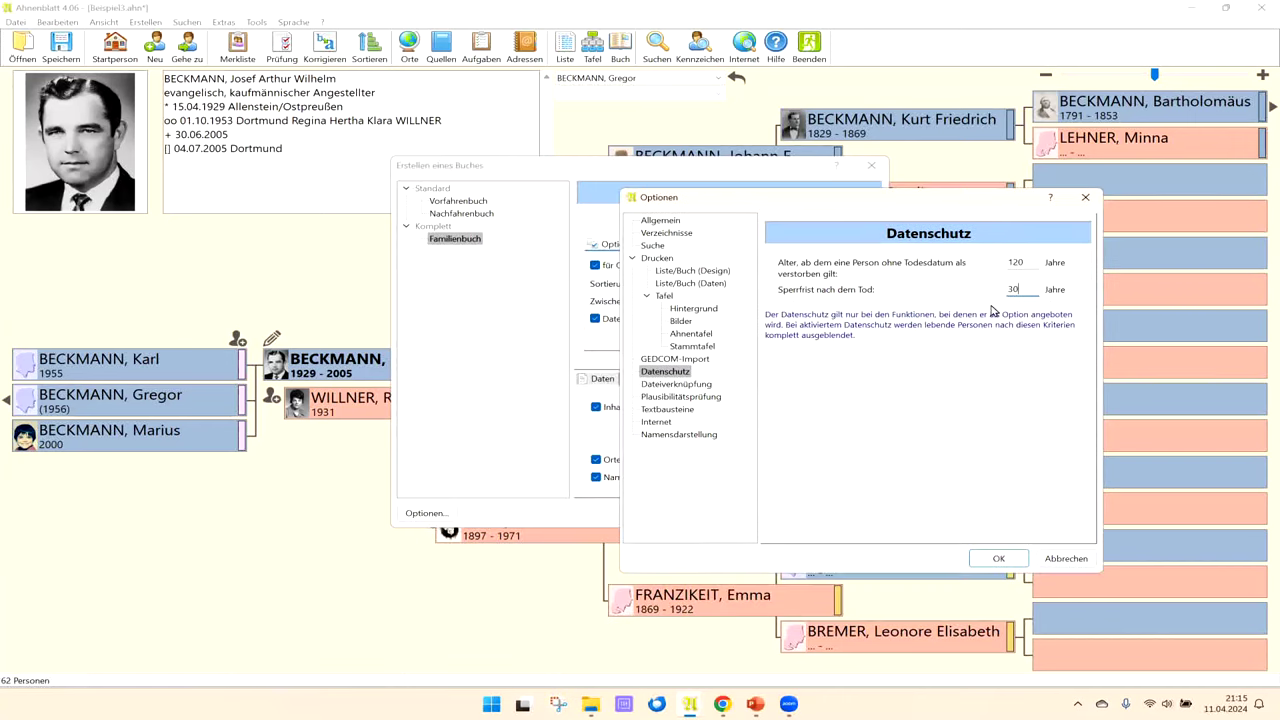
left_click(1058, 558)
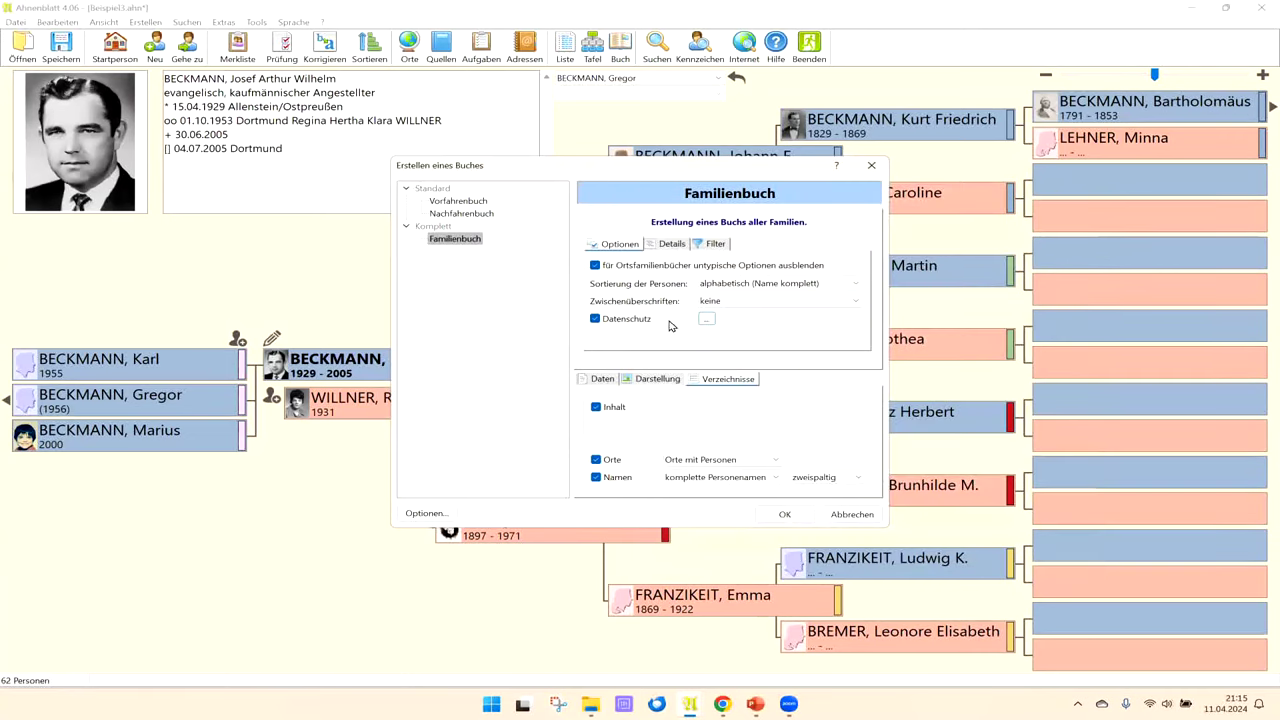
left_click(595, 318)
Step: Toggle the detail "bei Kindern Zeichen für Geschlecht einfügen" and generate the Familienbuch without a place or name filter
left_click(672, 241)
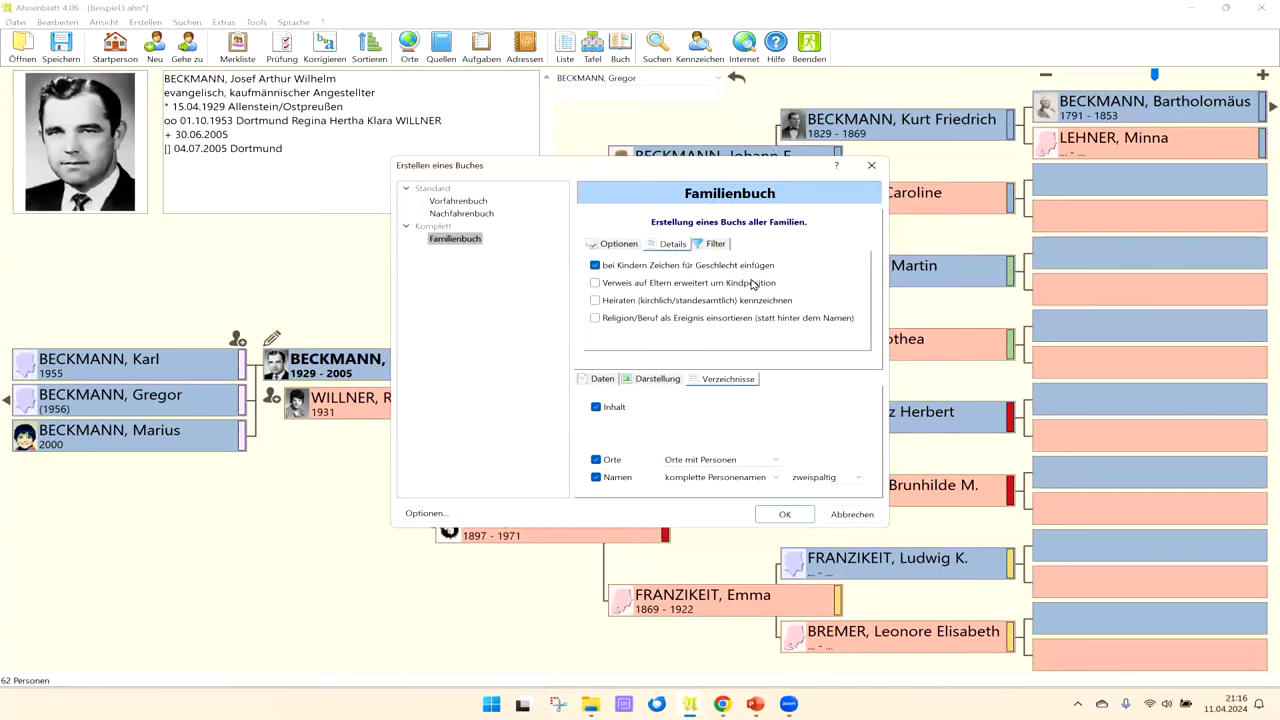
left_click(596, 266)
left_click(716, 246)
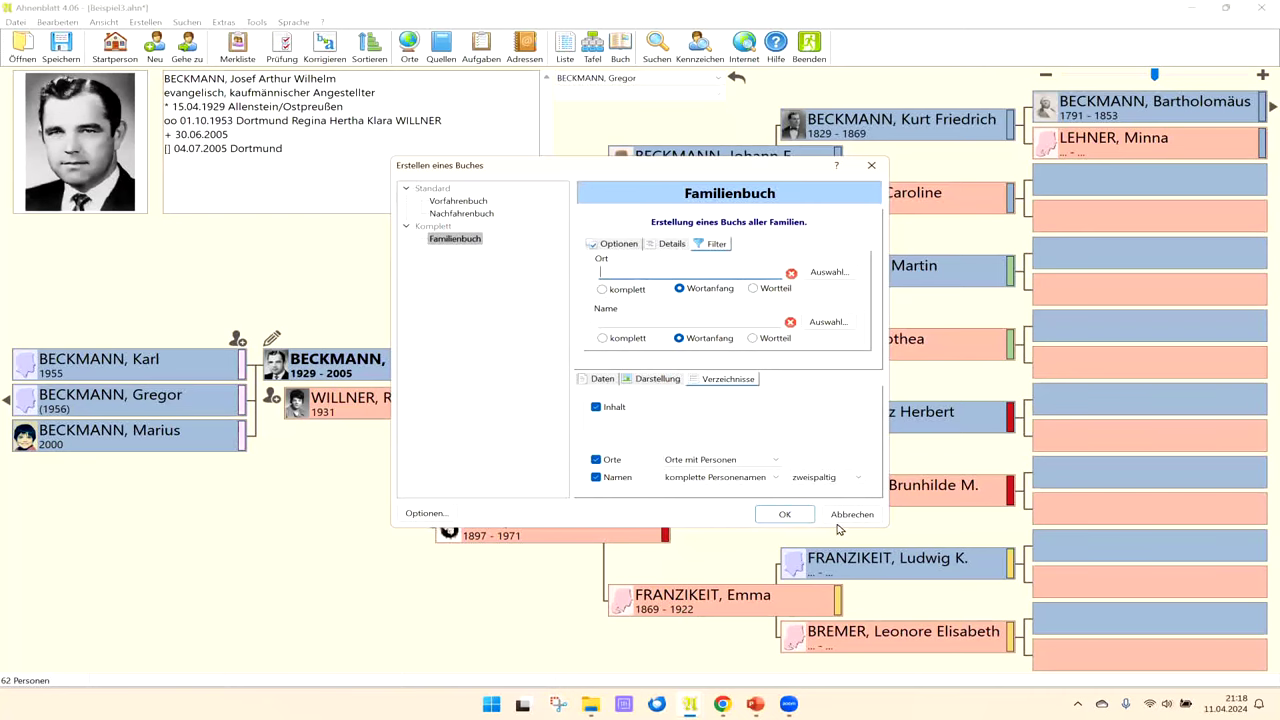
left_click(785, 516)
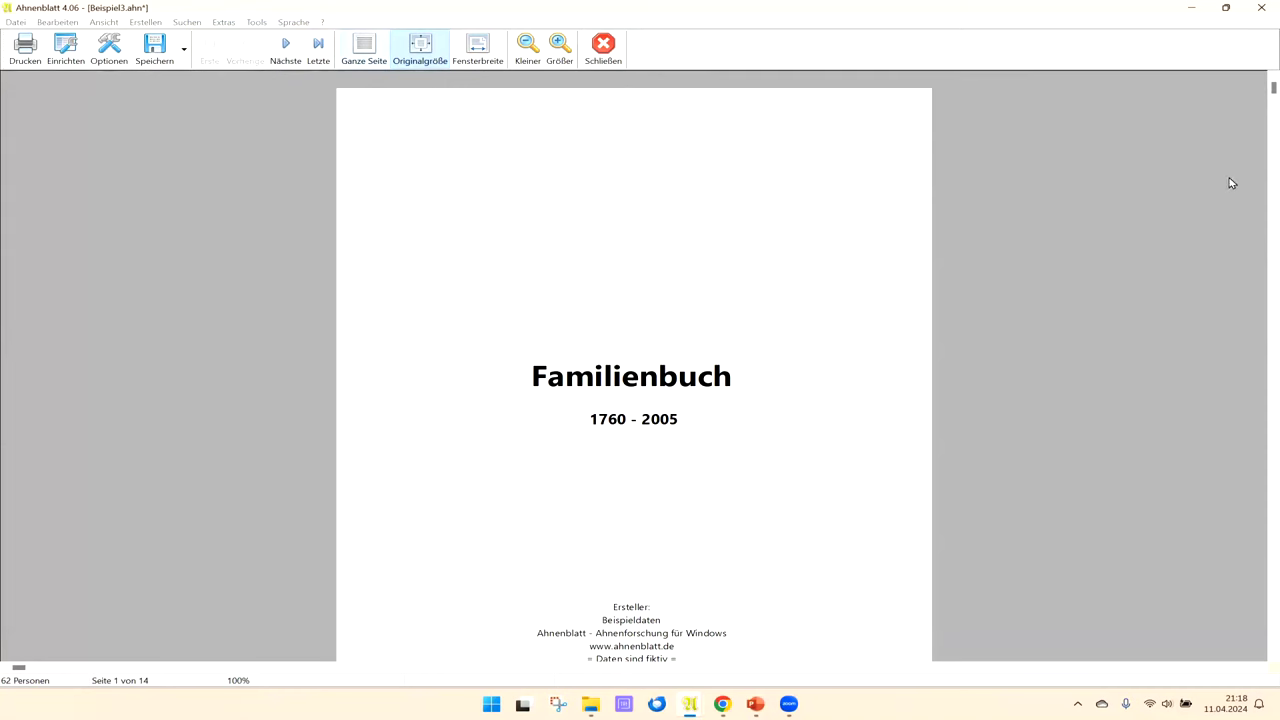
Step: Examine the generated Familienbuch's title page, Vorwort and Inhaltsverzeichnis
scroll(1165, 212, "down", 3)
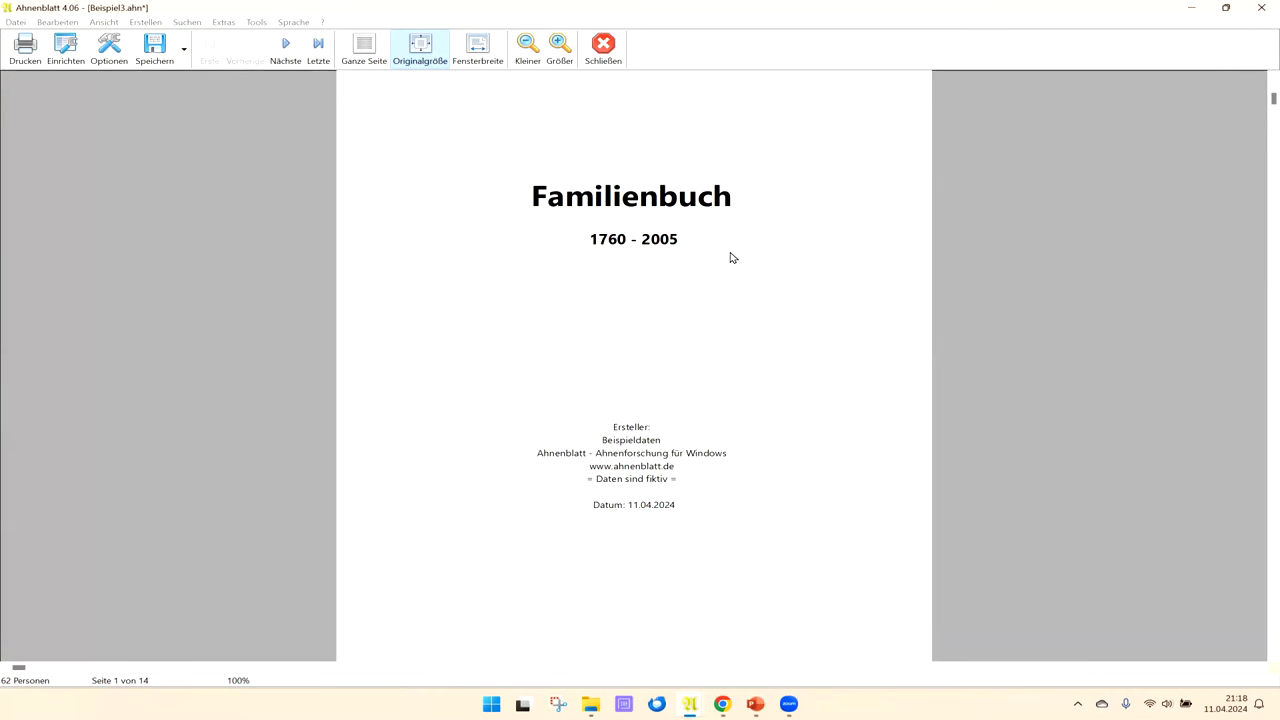
scroll(330, 170, "down", 2)
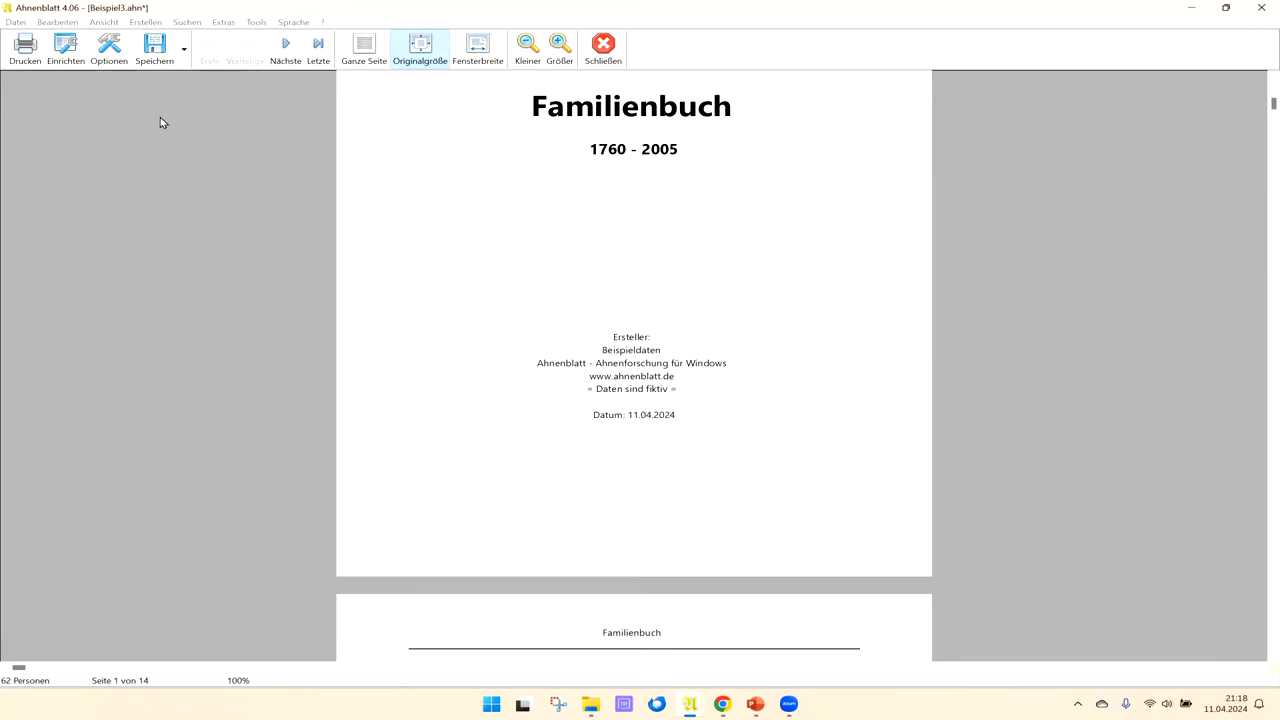
left_click(285, 47)
scroll(529, 211, "down", 7)
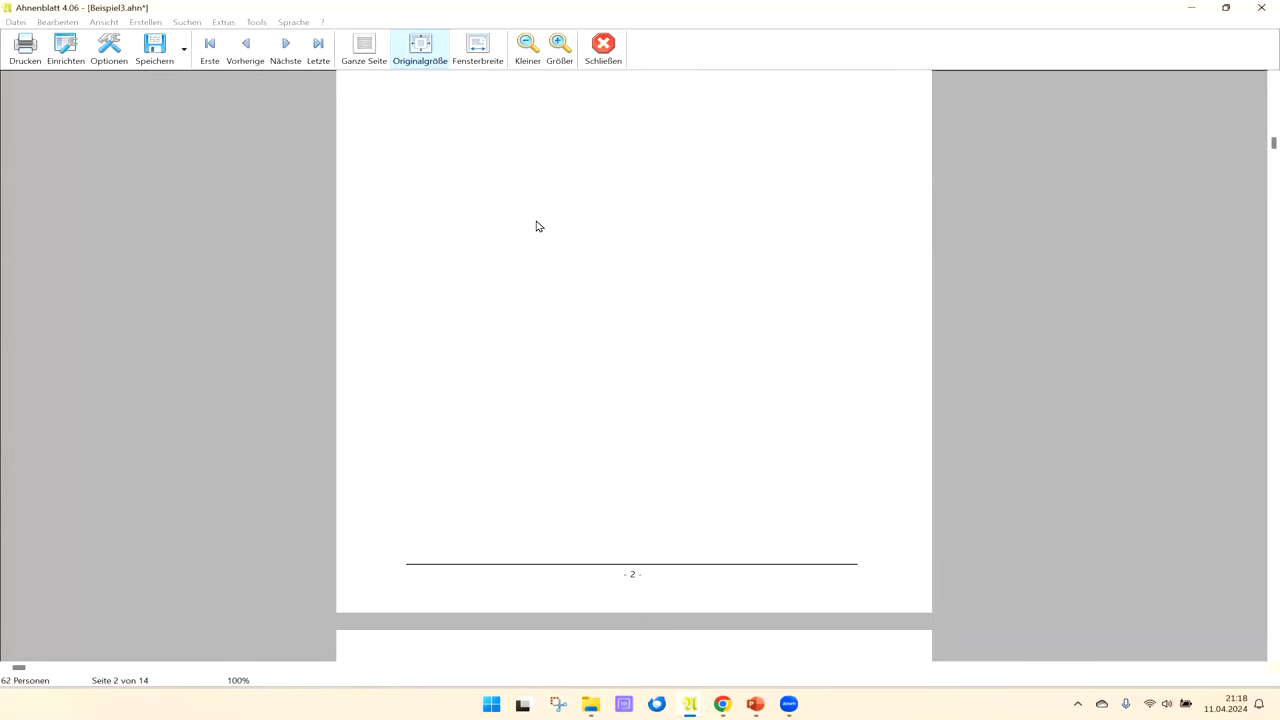
left_click(285, 47)
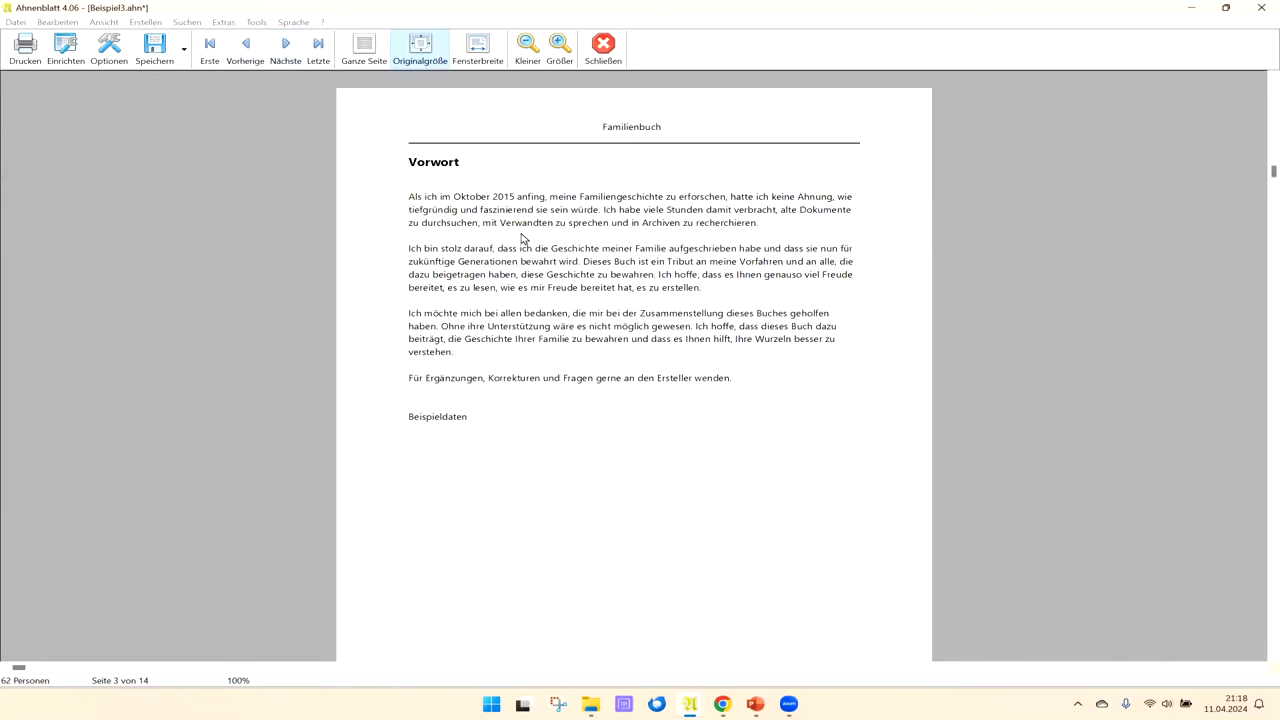
left_click(284, 47)
left_click(284, 47)
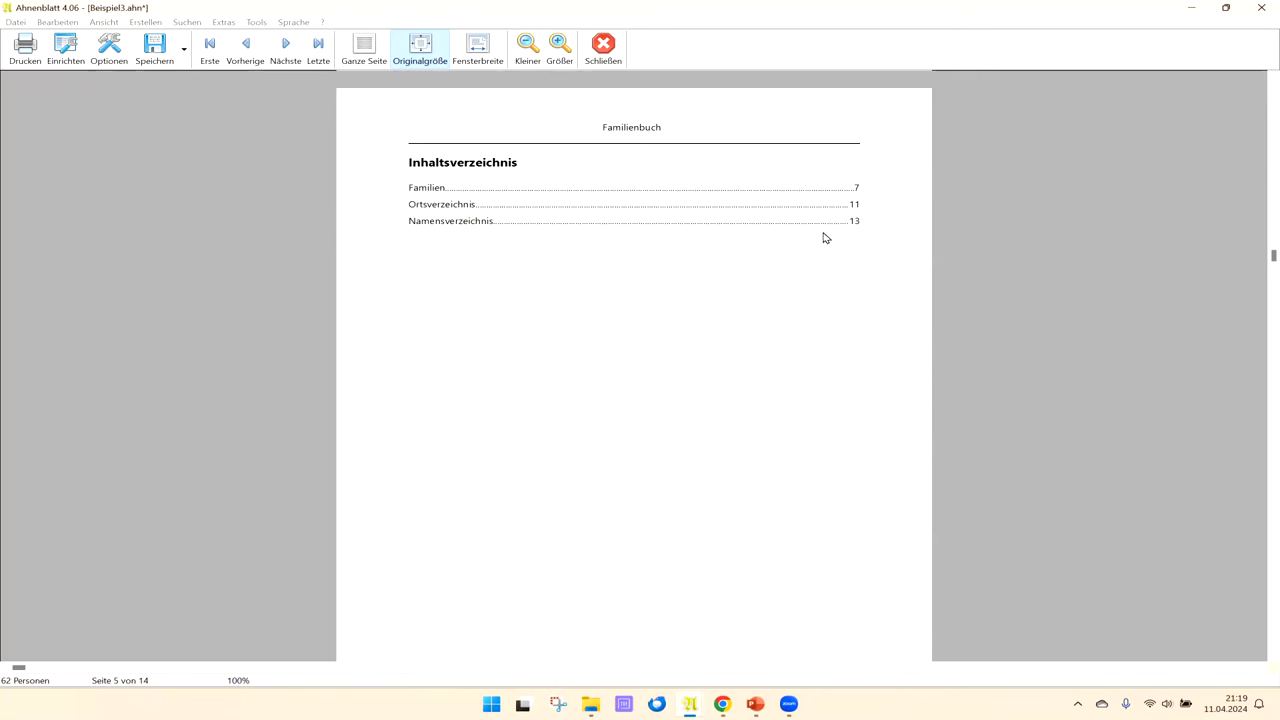
Step: Examine the Familien section of the Familienbuch, including the family numbering, cross-references and gender symbols for children
left_click(282, 52)
left_click(283, 52)
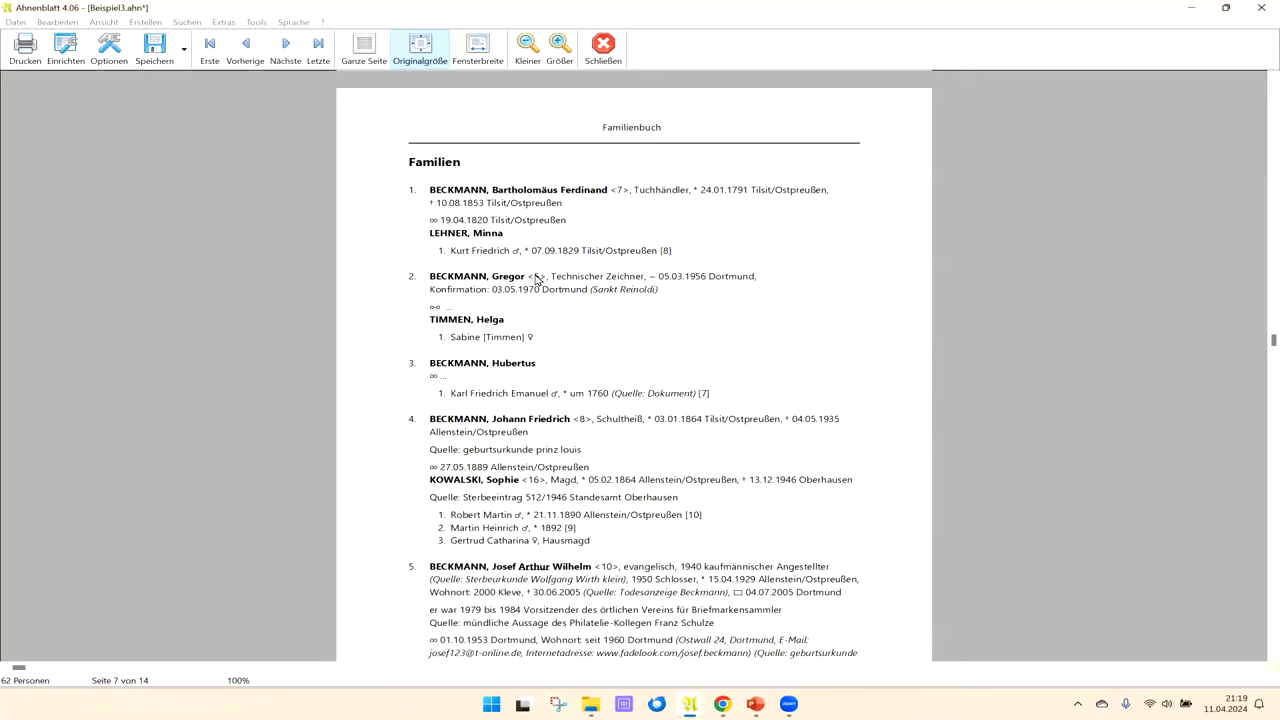
scroll(541, 286, "down", 3)
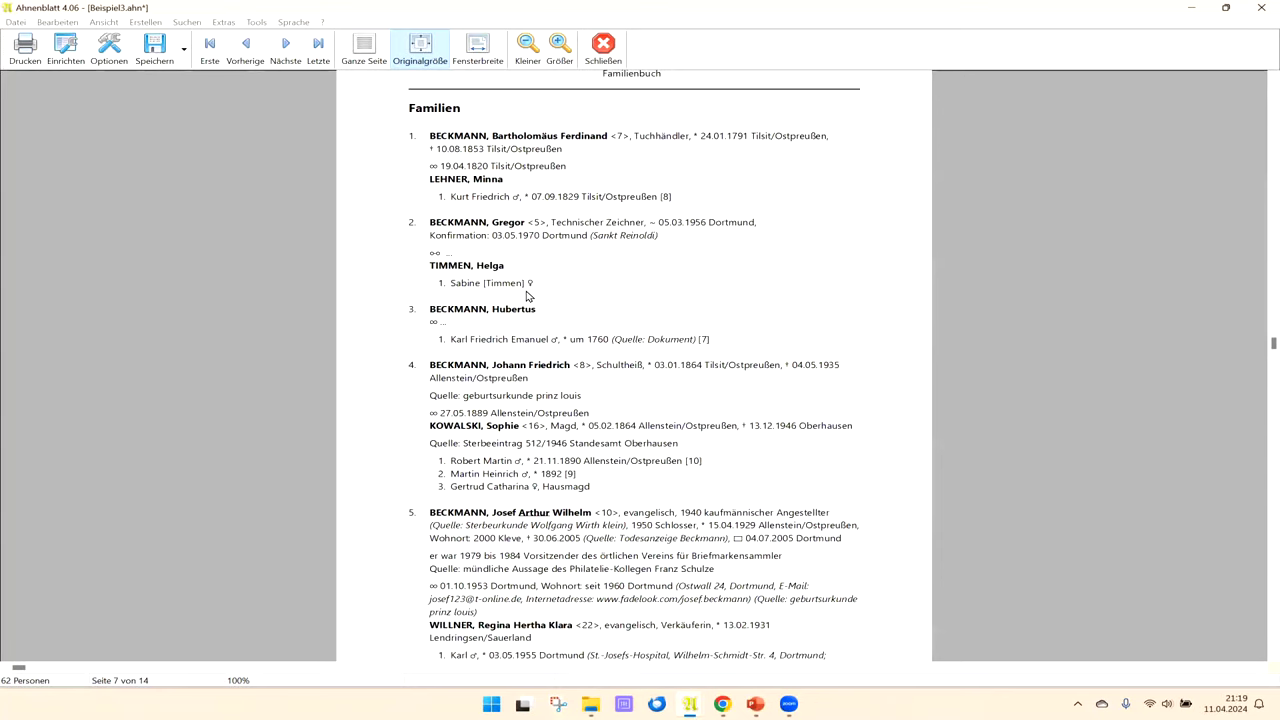
scroll(515, 321, "down", 1)
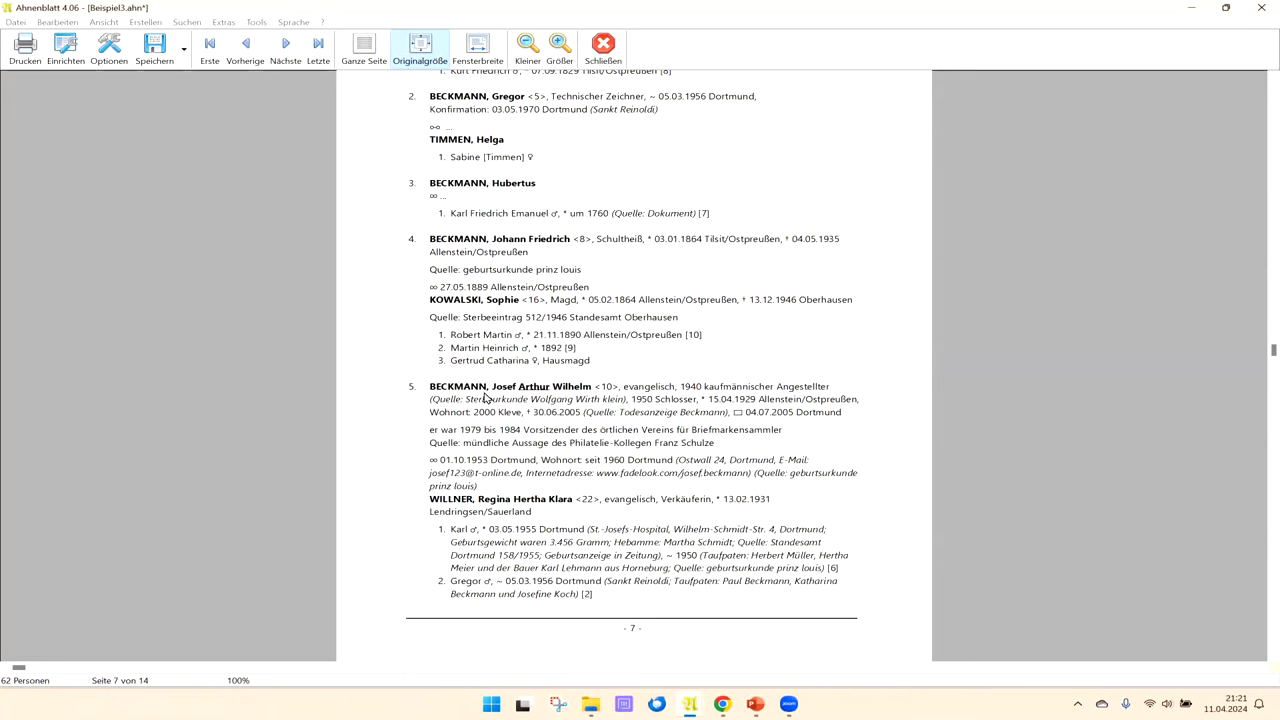
left_click(286, 52)
left_click(286, 52)
left_click(286, 52)
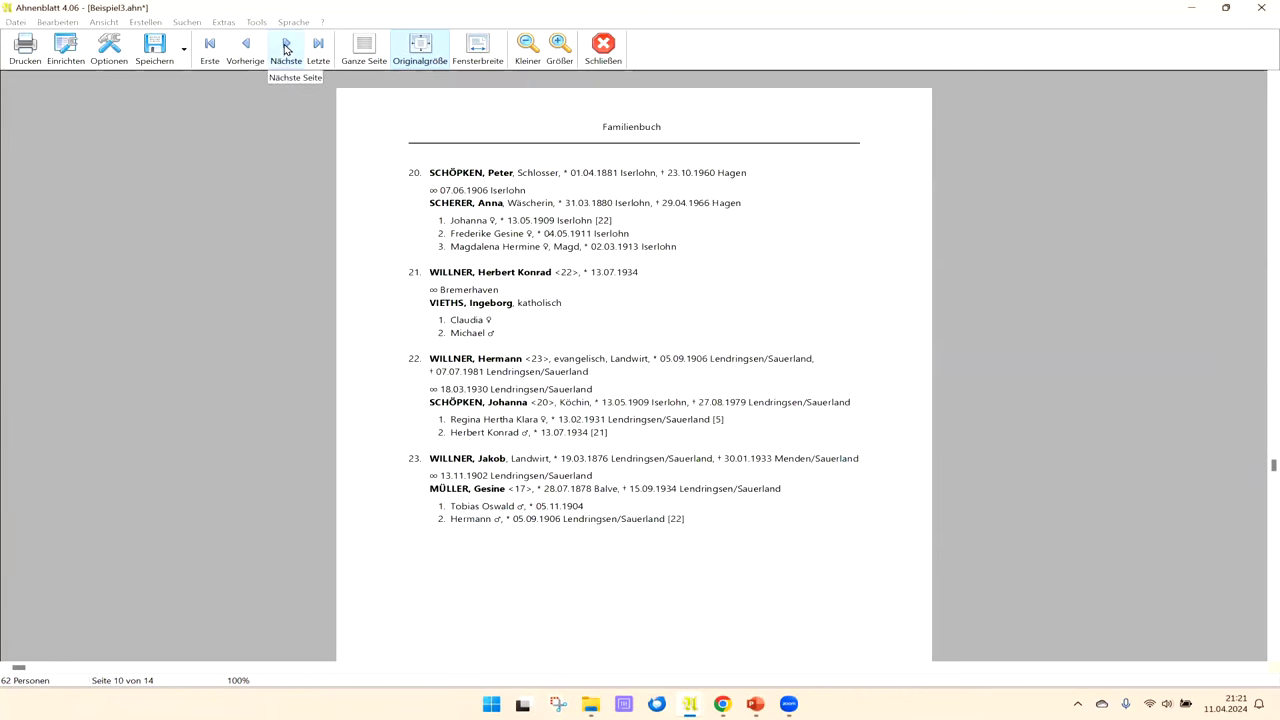
Step: Review the Ortsverzeichnis and Namensverzeichnis of the Familienbuch and return to its title page
left_click(286, 50)
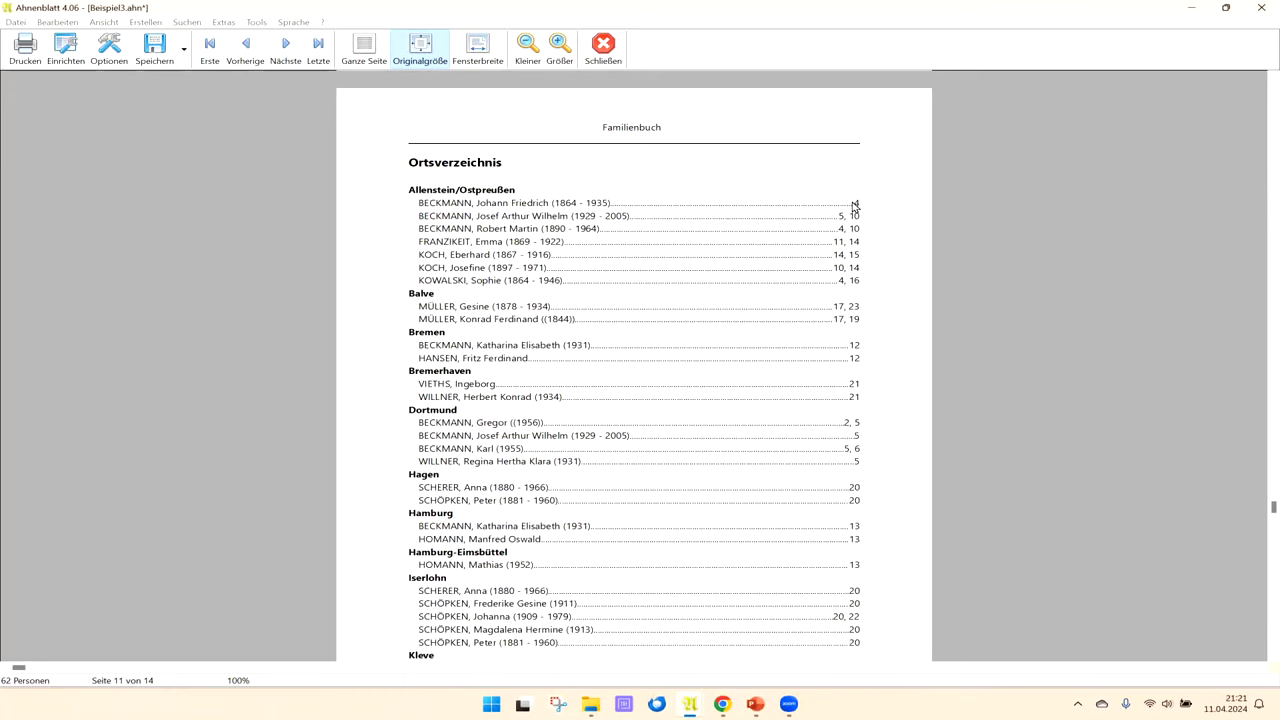
left_click(289, 45)
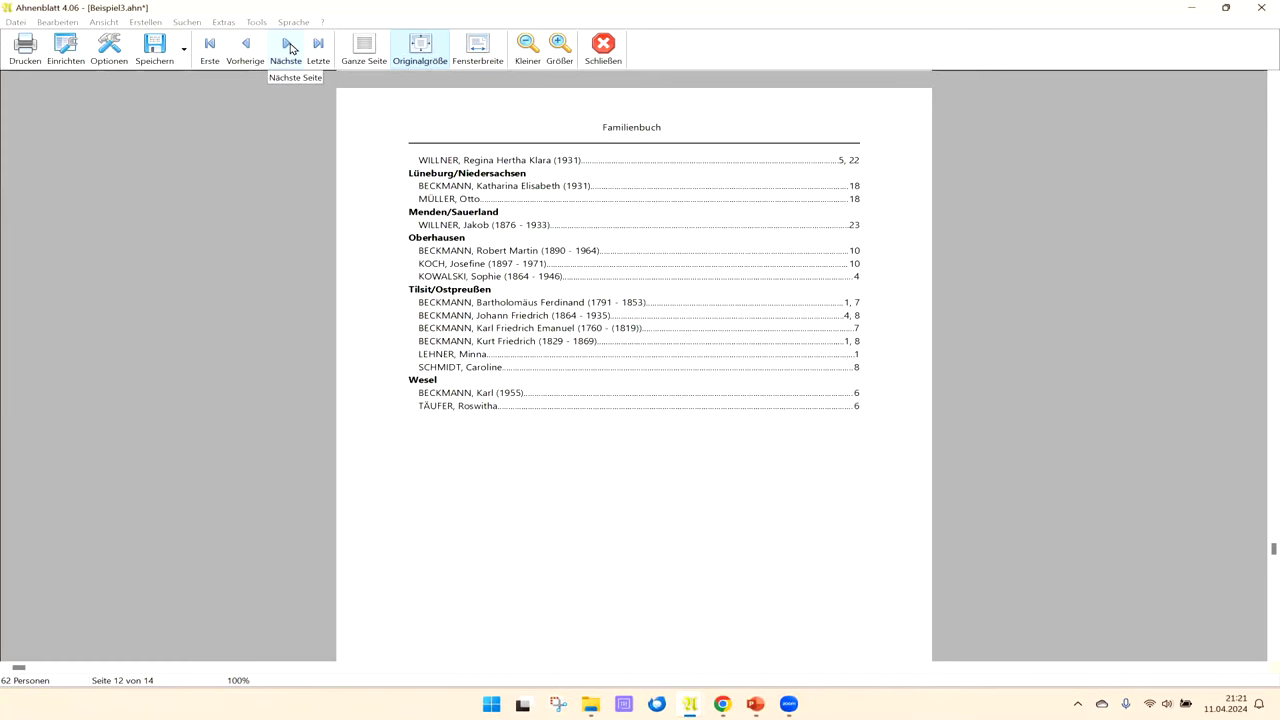
left_click(289, 46)
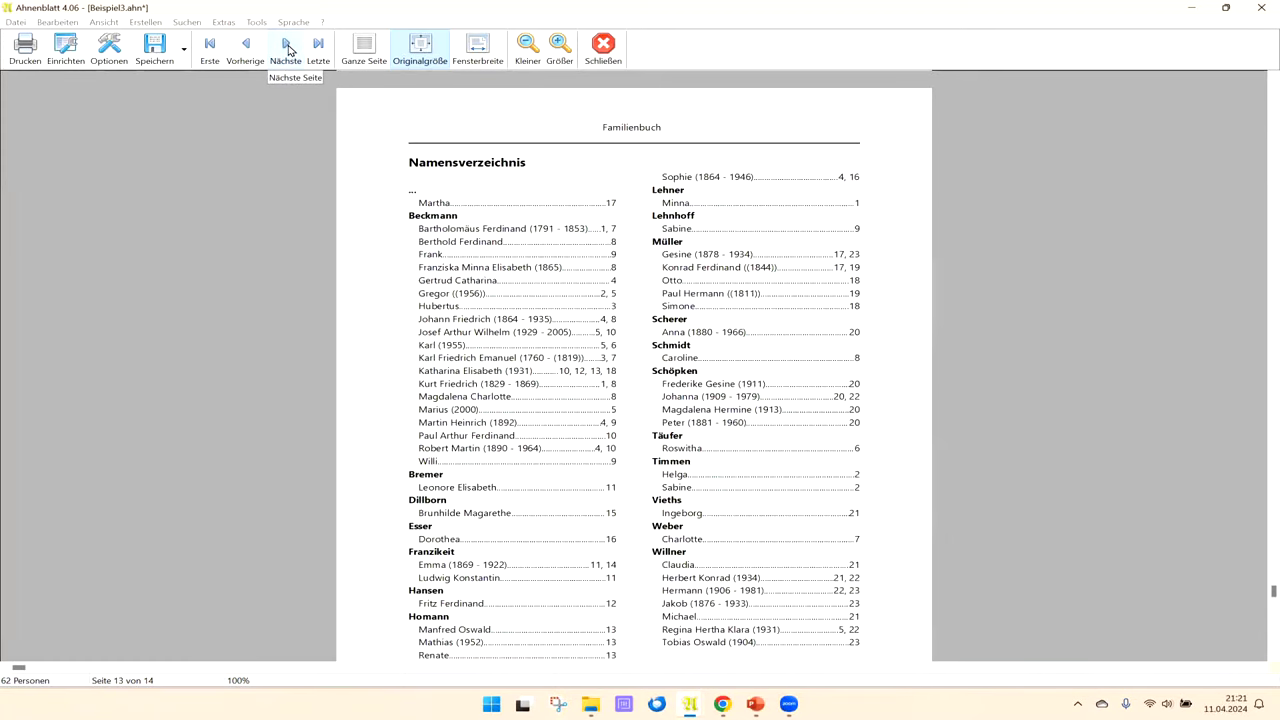
left_click(288, 47)
left_click(254, 55)
left_click(248, 52)
left_click(246, 52)
left_click(245, 52)
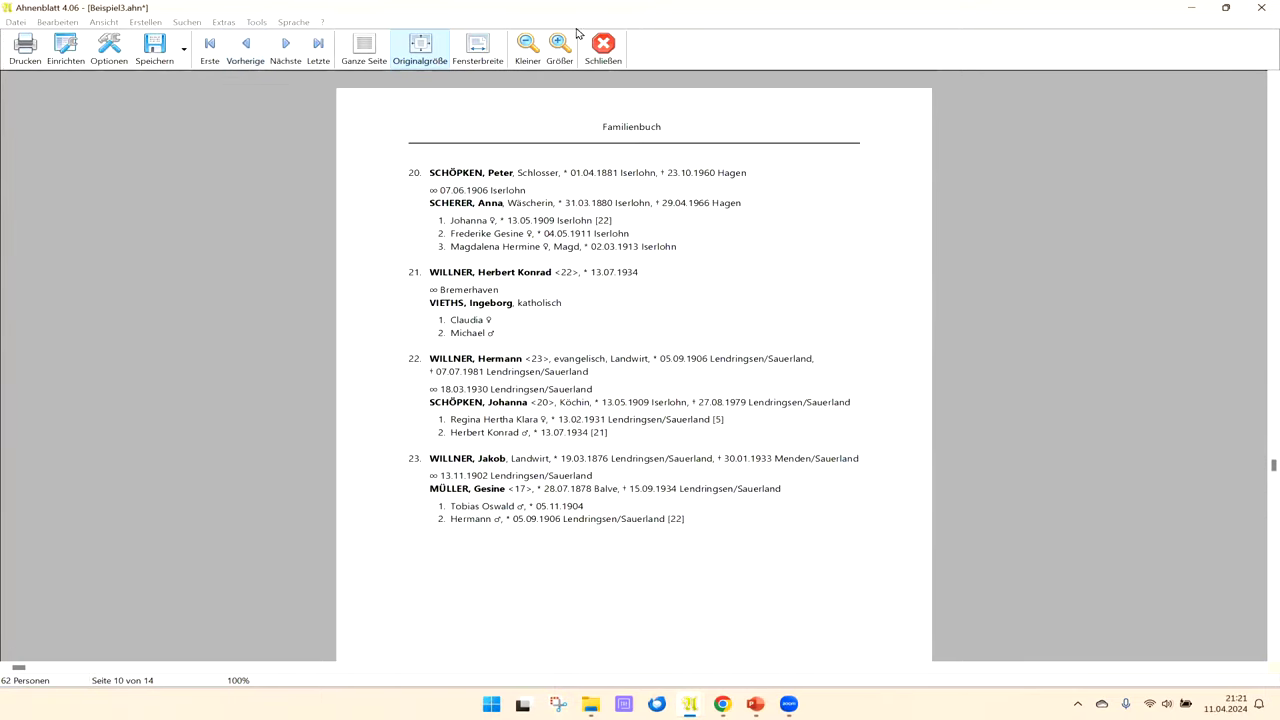
left_click(251, 53)
left_click(217, 49)
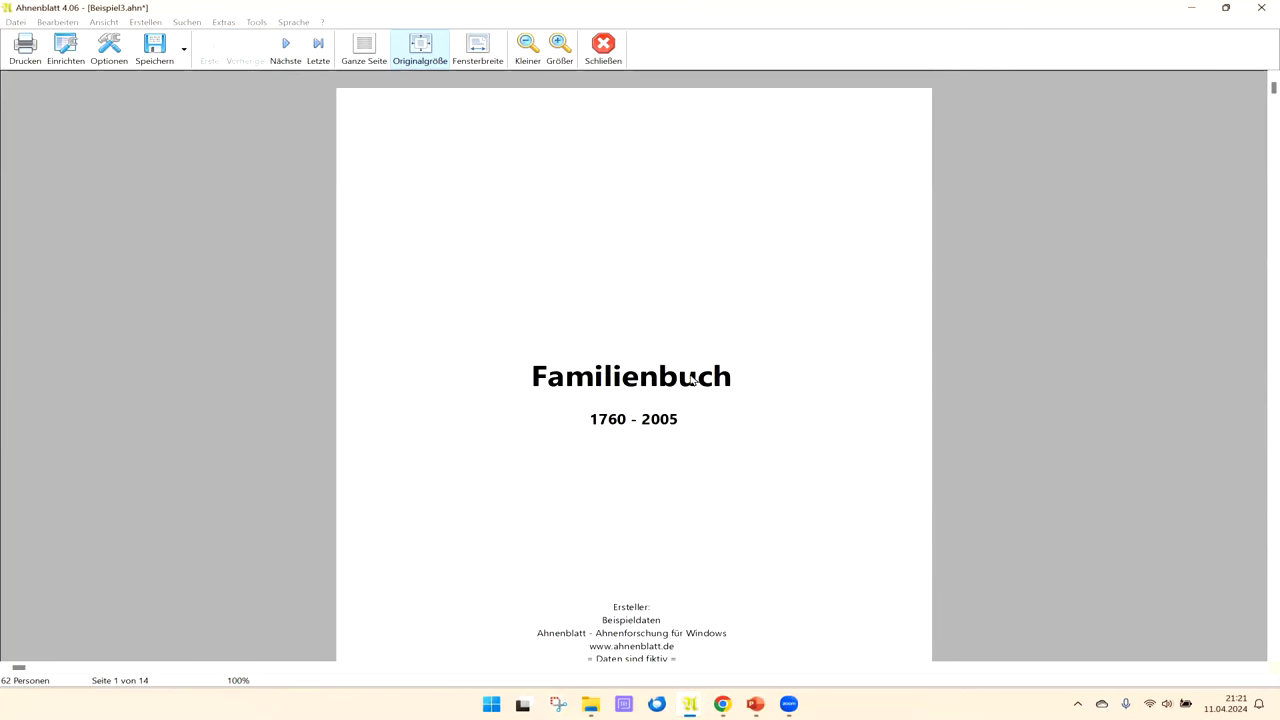
Step: Close the preview, reopen the Familienbuch filter settings and try entering the start of a surname as name filter, clearing it again
left_click(620, 52)
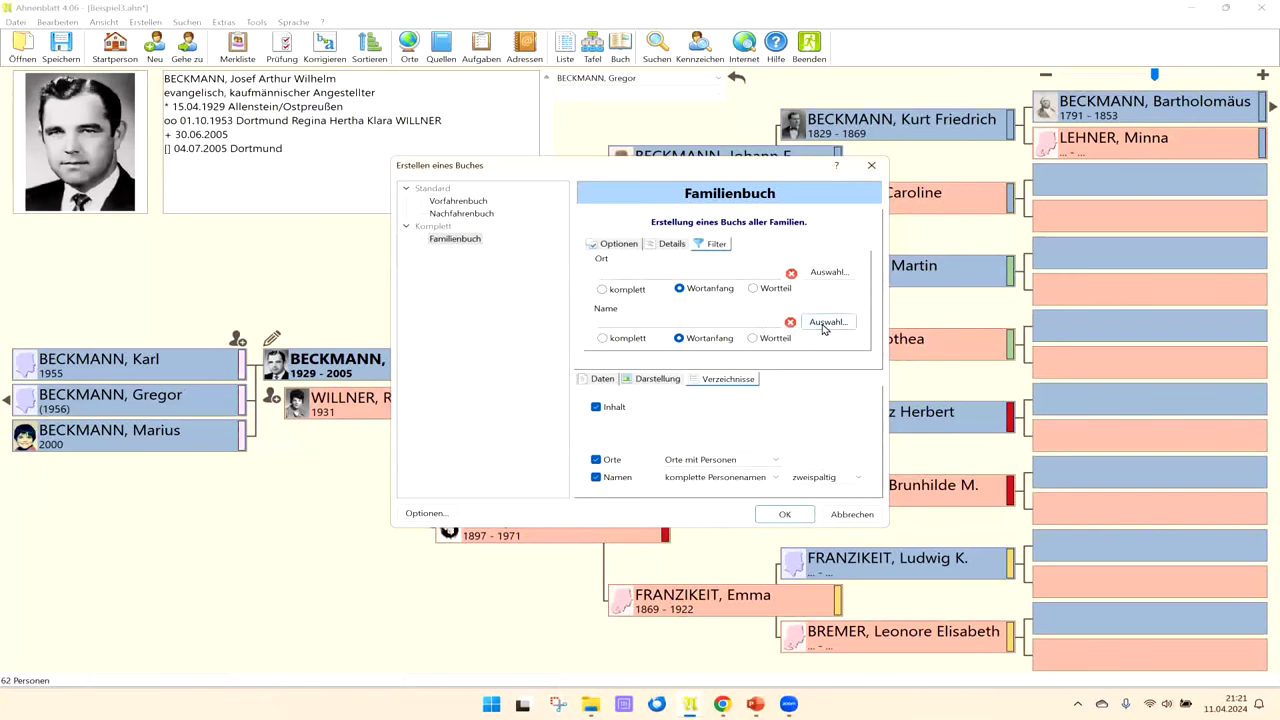
left_click(604, 318)
type("B")
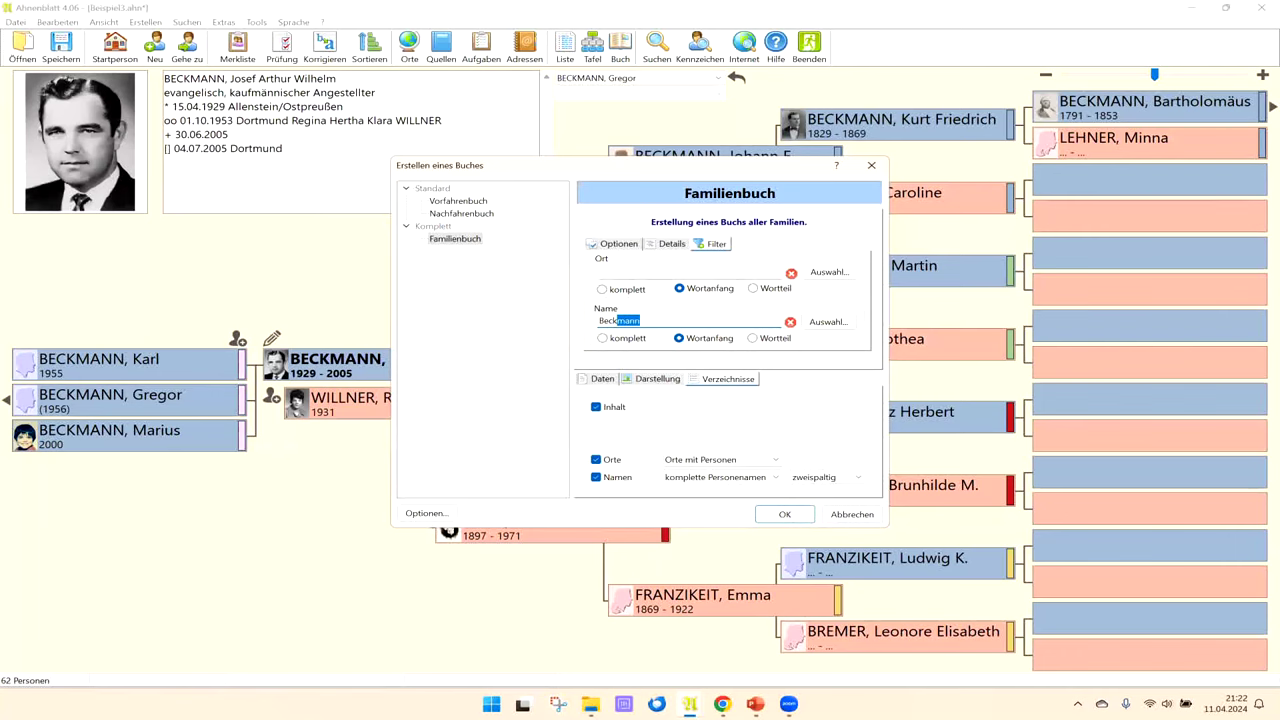
type("eck")
key("BackSpace")
key("BackSpace")
key("BackSpace")
key("BackSpace")
key("BackSpace")
Step: Pick the most frequent surname from the surname list as a komplett name filter and generate the Familienbuch
left_click(826, 323)
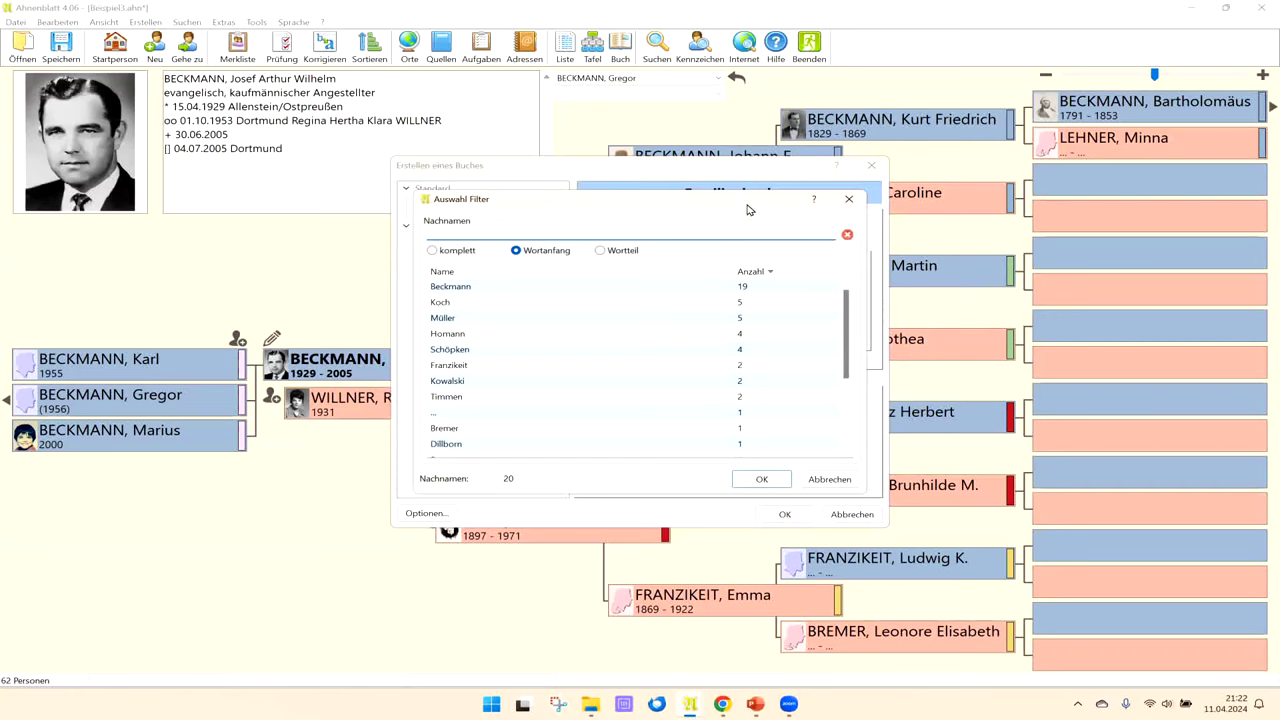
left_click_drag(748, 209, 794, 281)
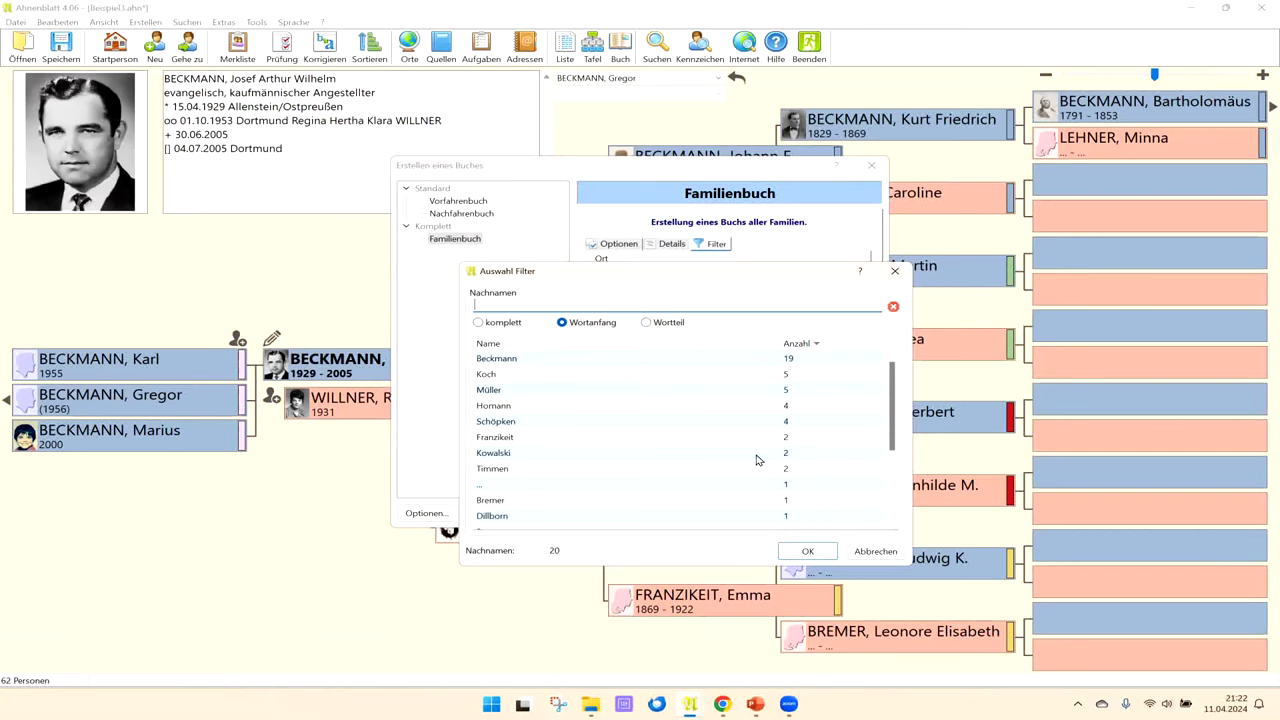
left_click(511, 362)
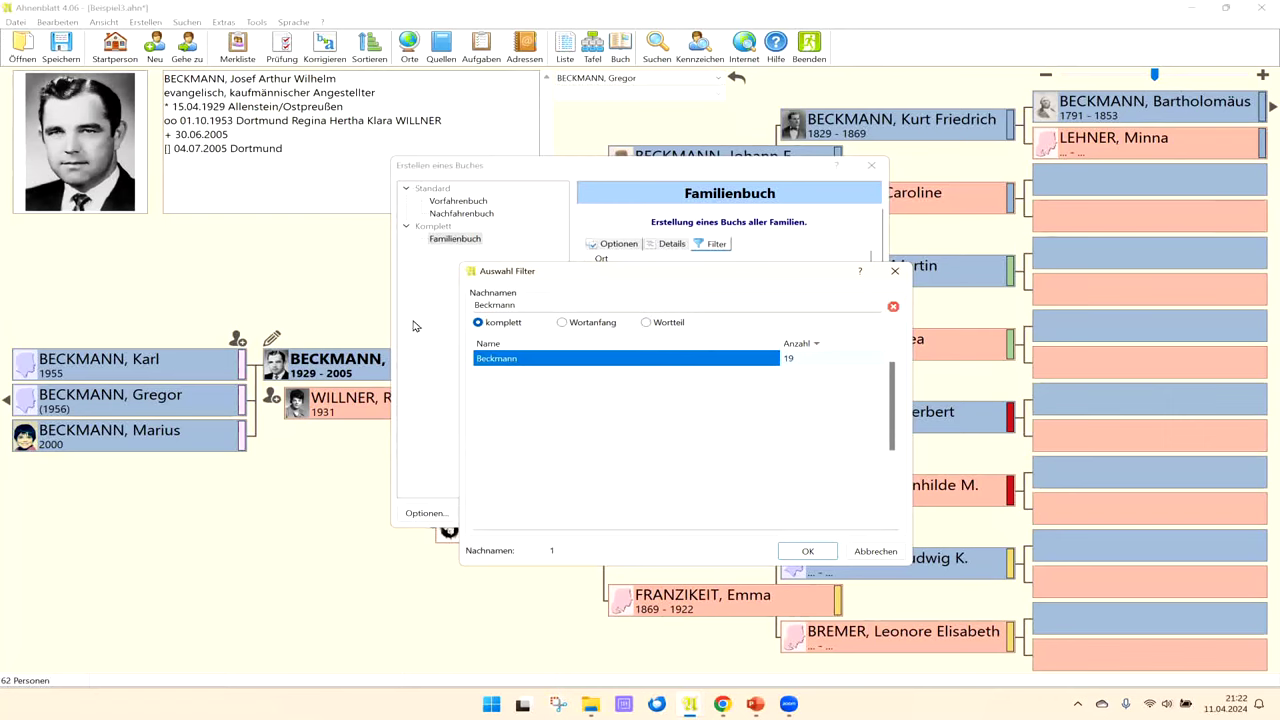
left_click(808, 552)
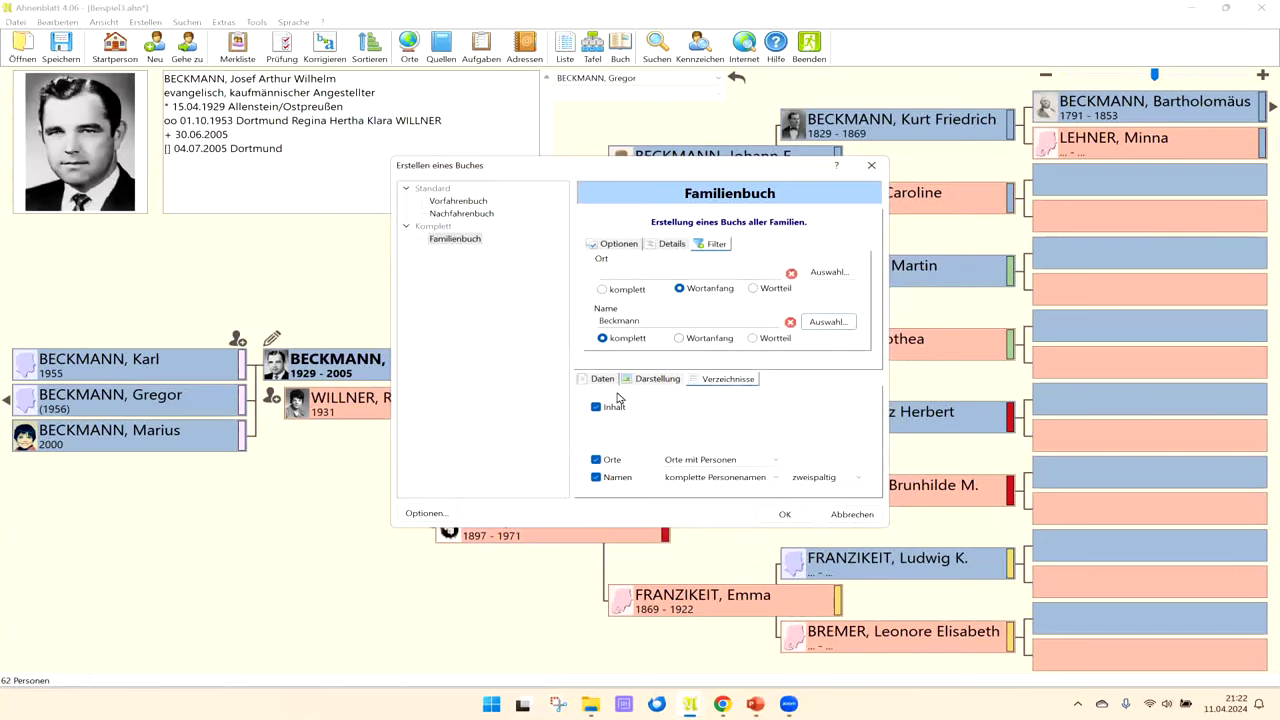
left_click(776, 515)
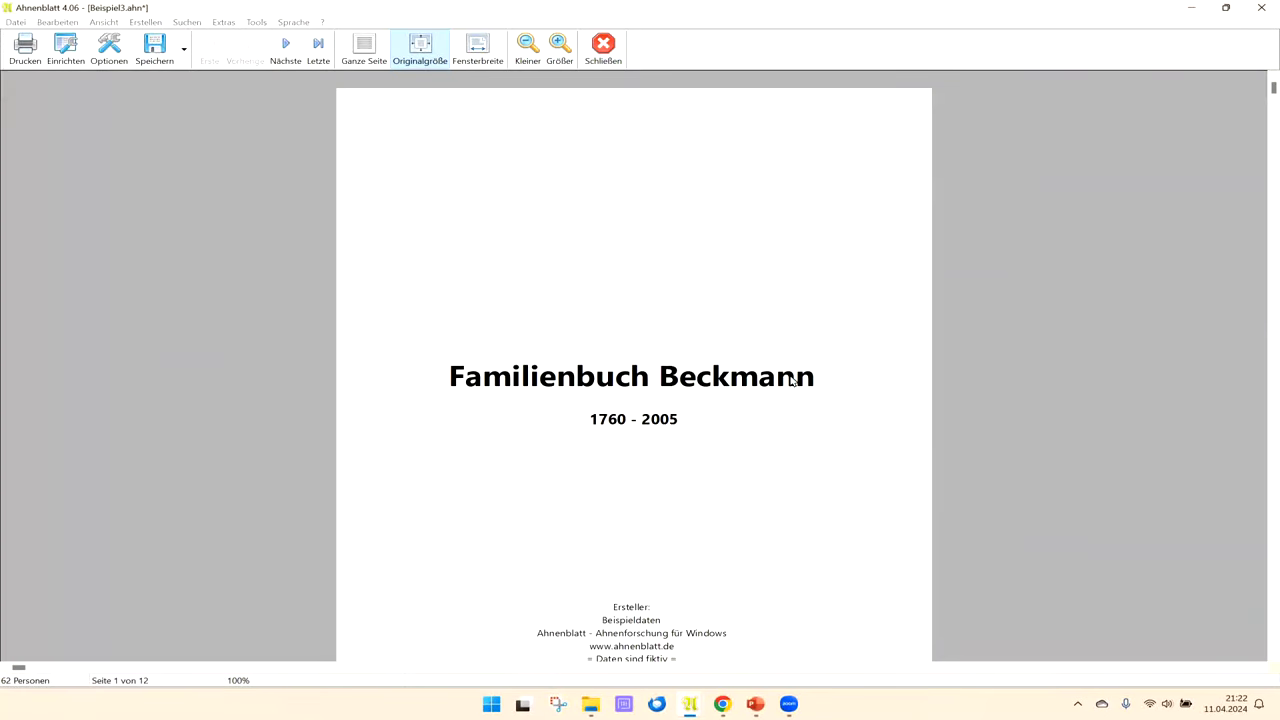
Step: Examine the family entries and the Ortsverzeichnis of the Familienbuch filtered by surname
left_click(287, 47)
left_click(287, 47)
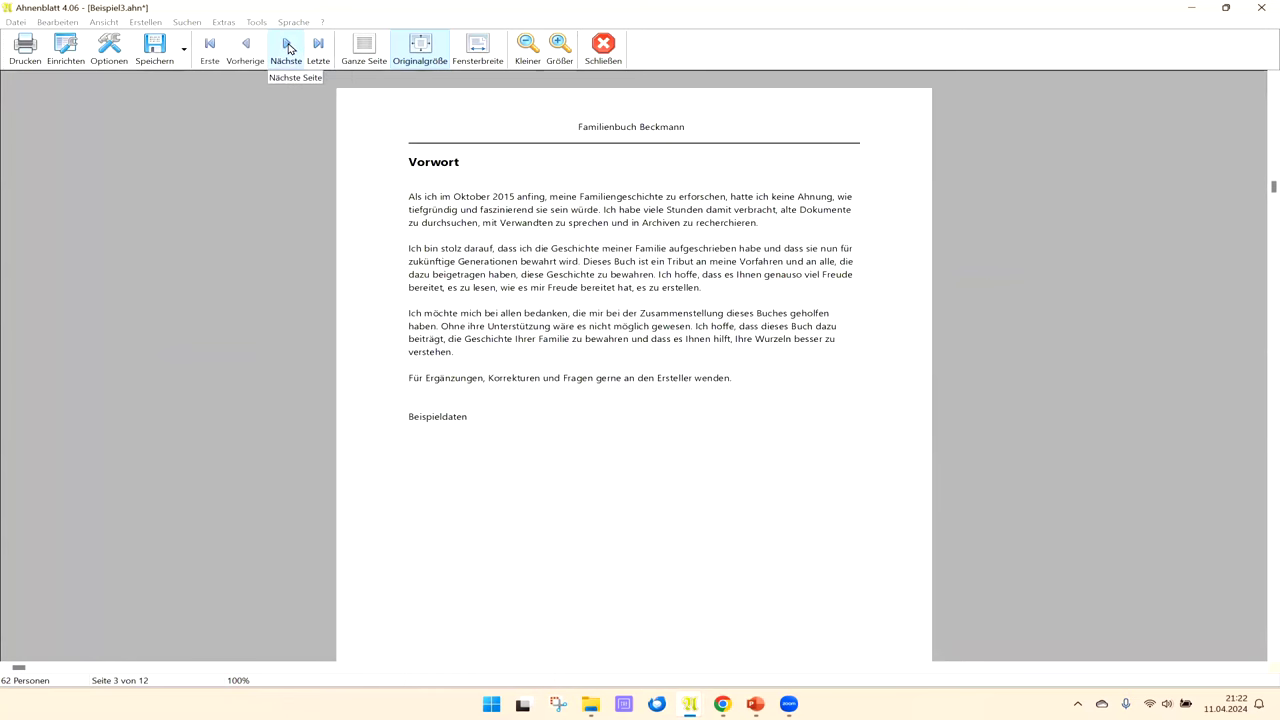
left_click(287, 47)
left_click(287, 47)
left_click(287, 47)
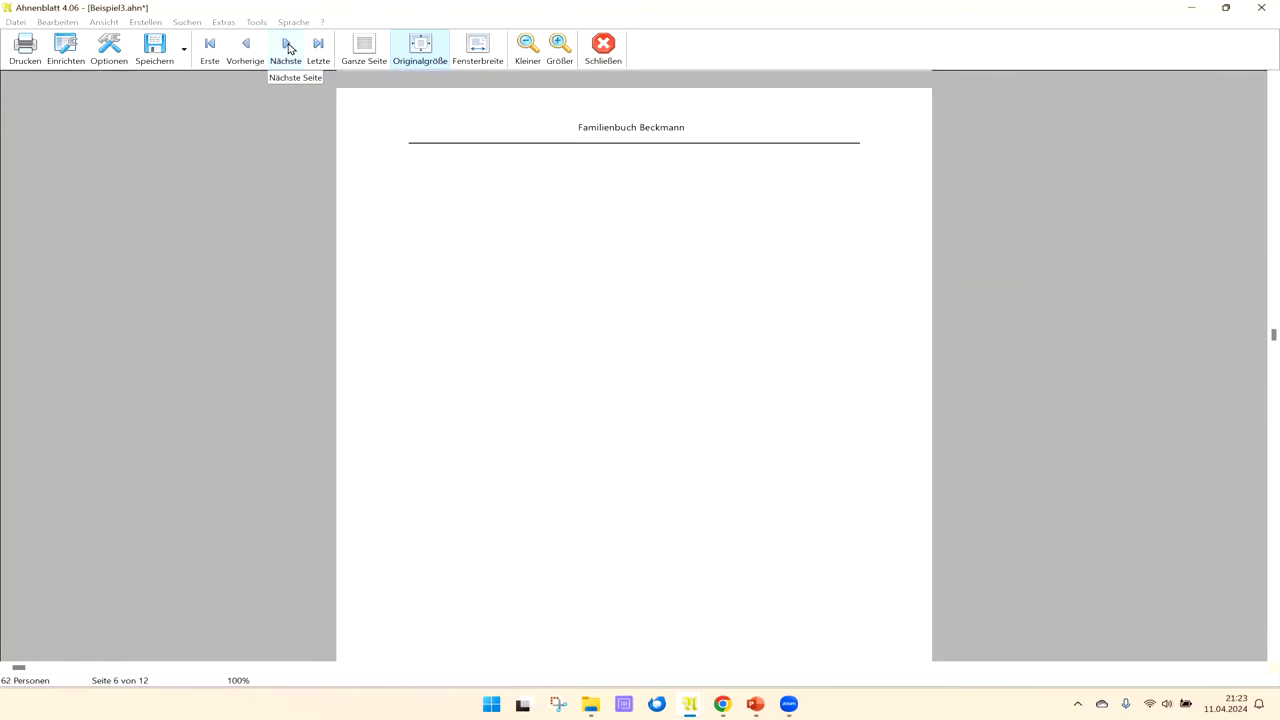
left_click(287, 47)
left_click(287, 47)
left_click(246, 47)
left_click(287, 47)
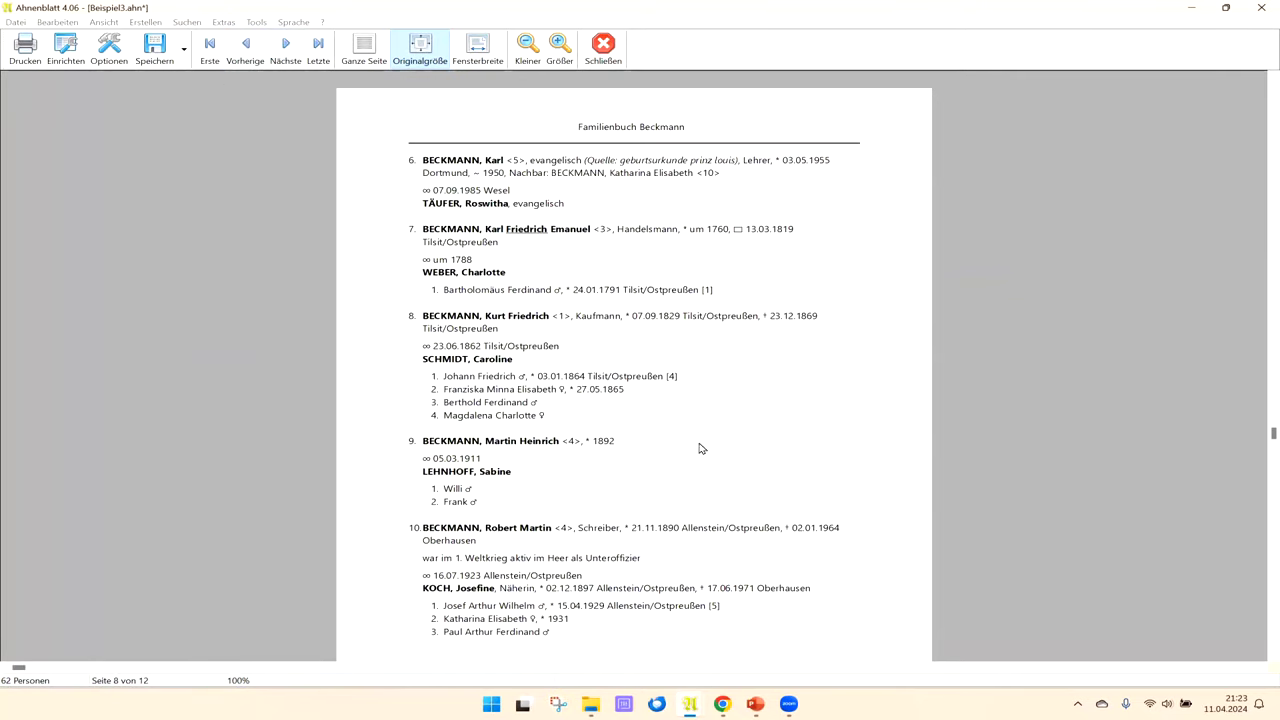
left_click(286, 47)
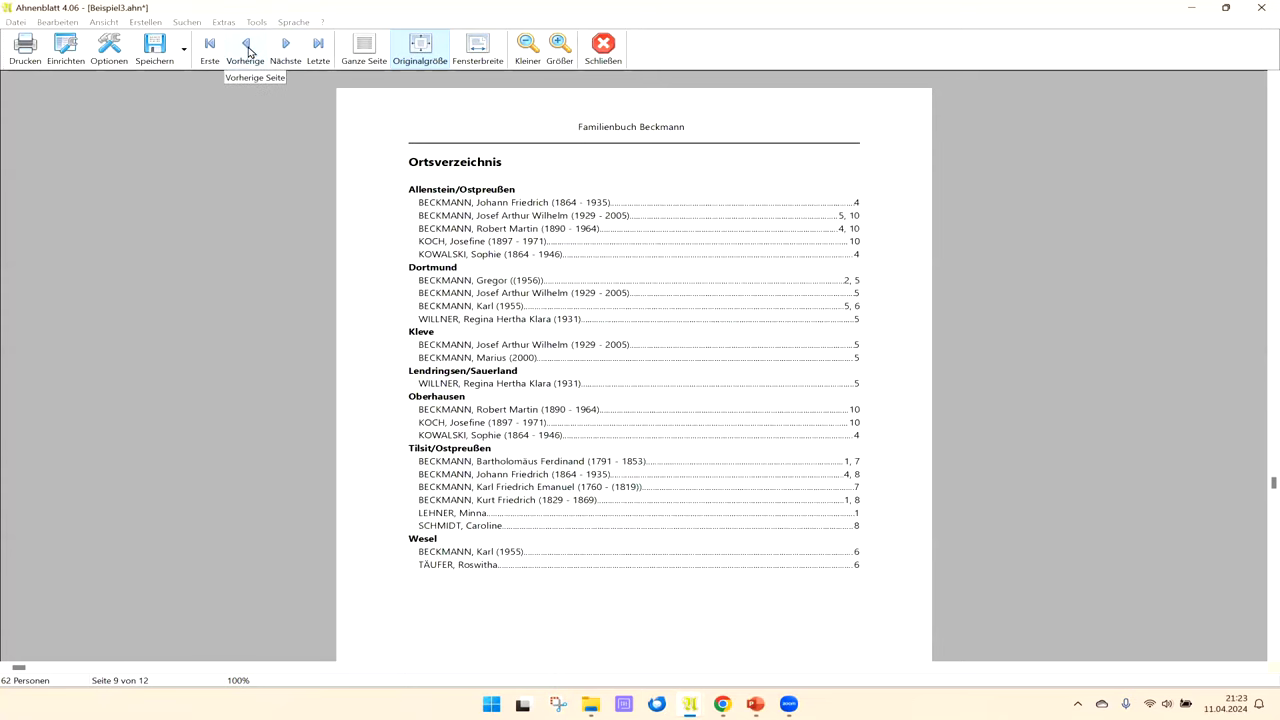
left_click(246, 50)
left_click(246, 50)
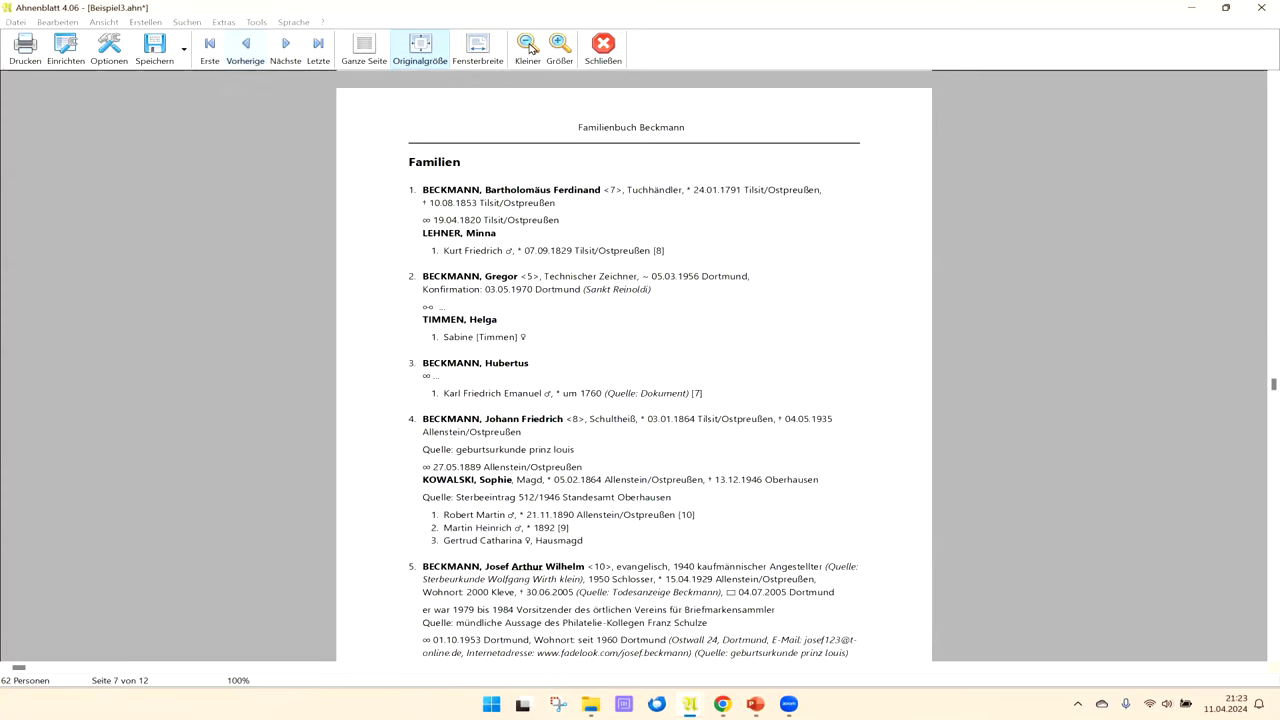
Step: Close the preview, reopen the surname filter selection and compare Wortanfang and Wortteil matching for the letter "B"
left_click(604, 46)
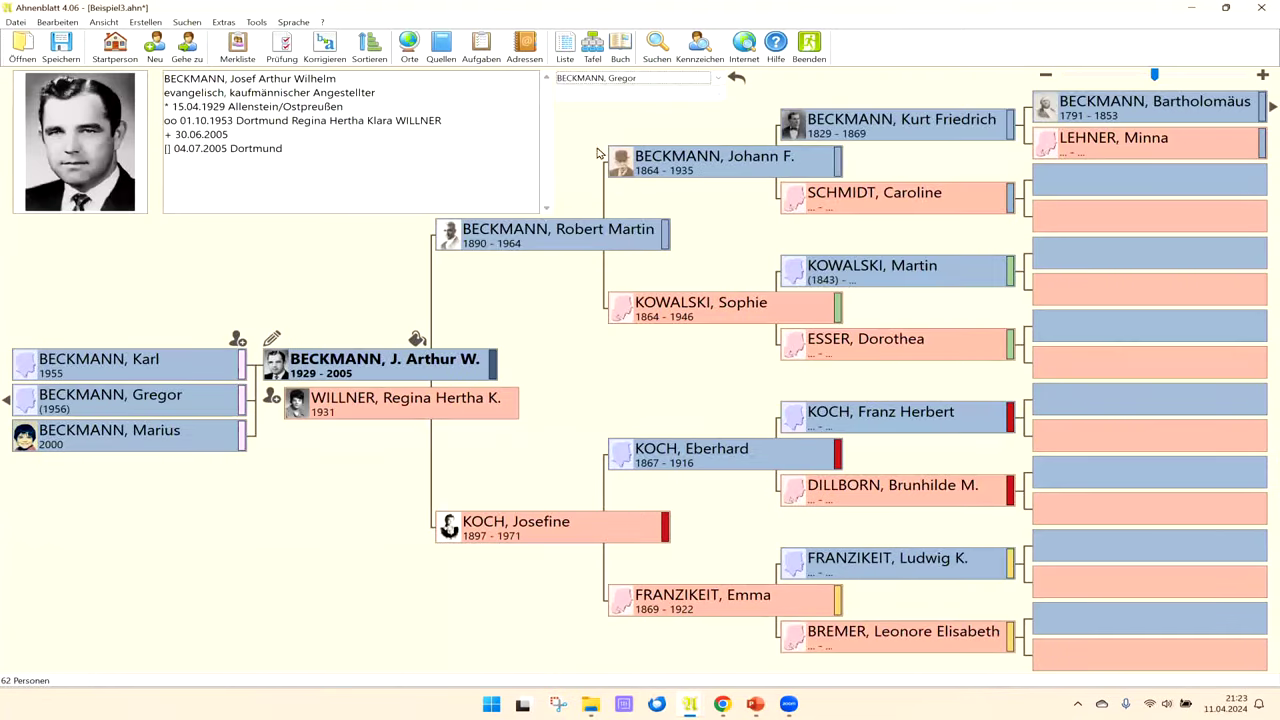
left_click(620, 46)
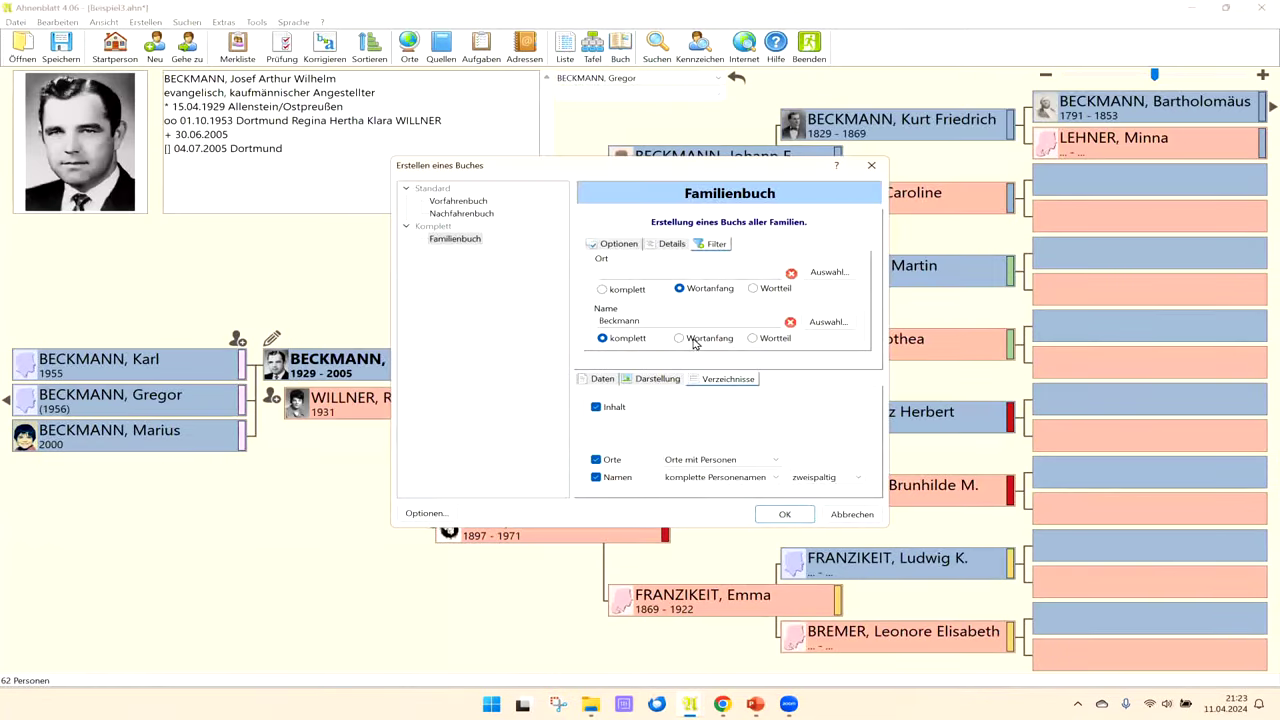
left_click(823, 320)
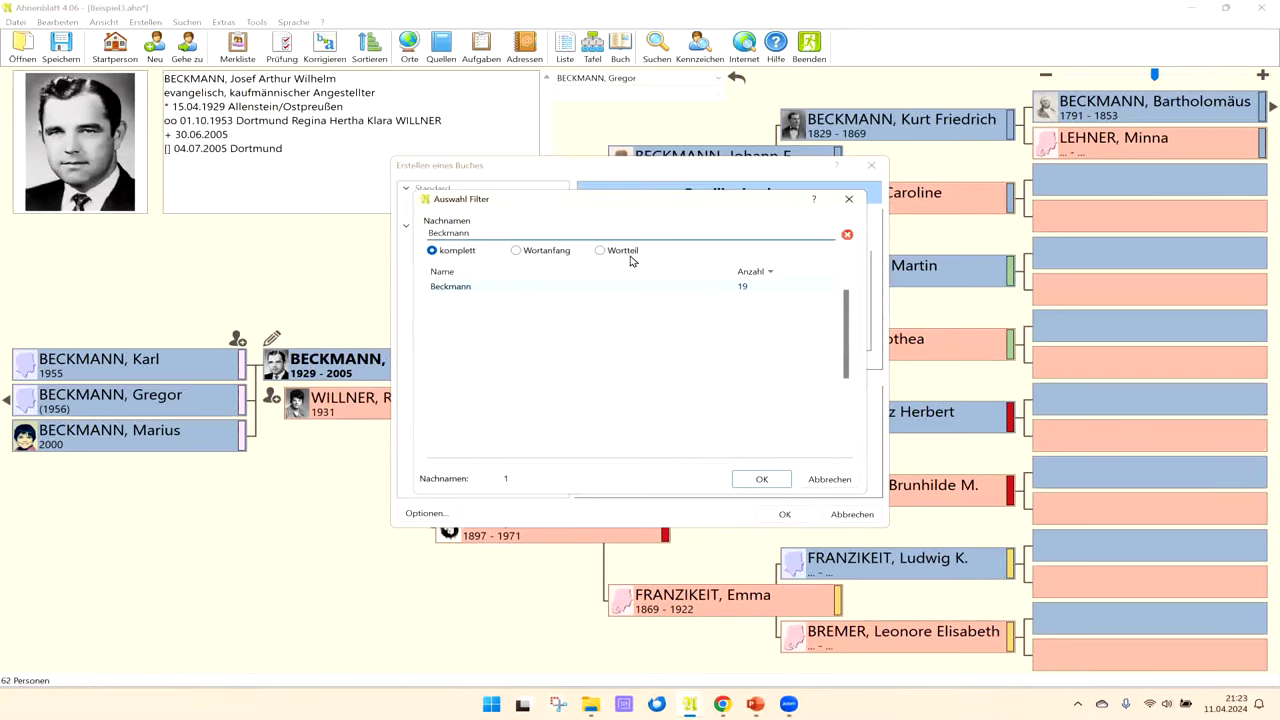
double_click(444, 234)
type("B")
key("BackSpace")
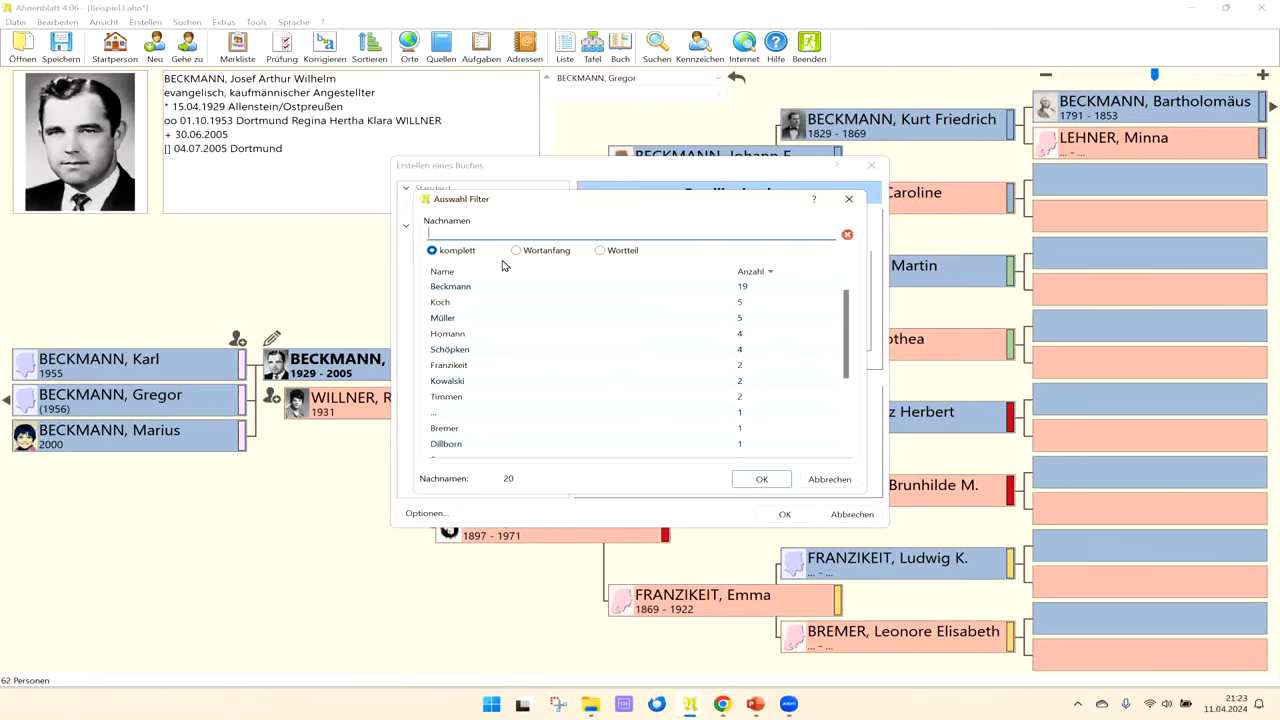
left_click(546, 252)
left_click(530, 229)
type("B")
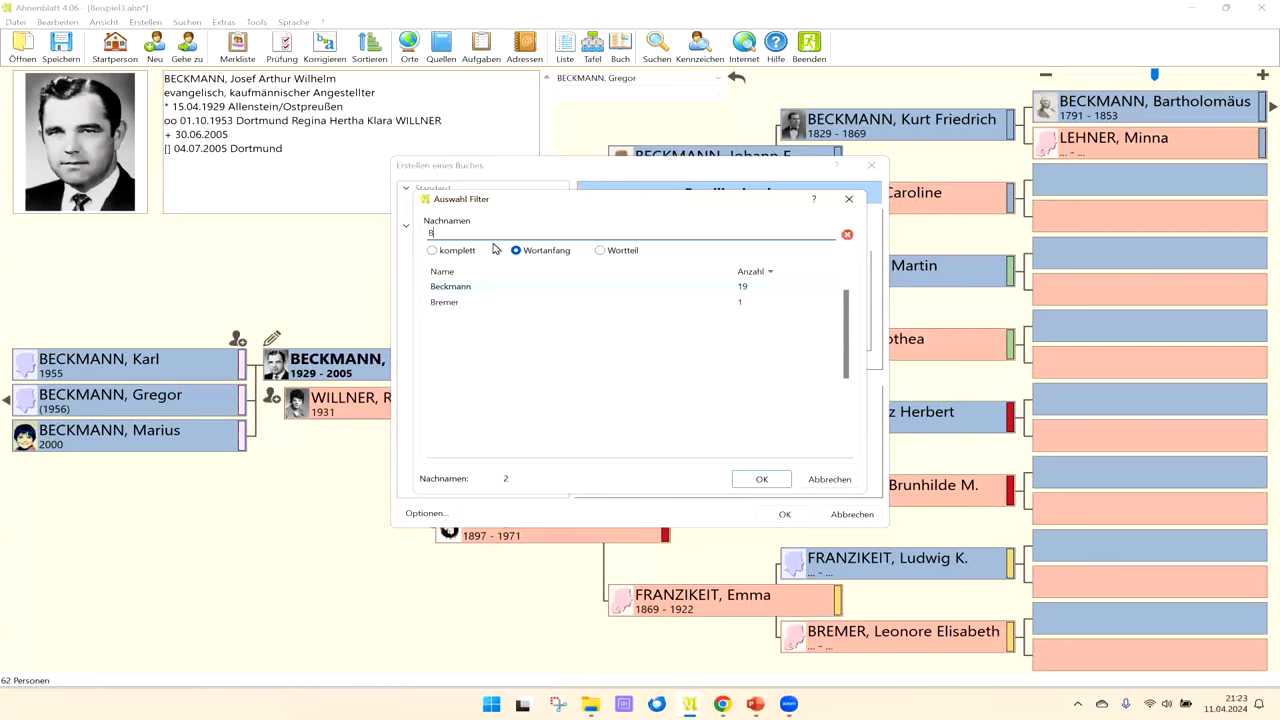
left_click(601, 251)
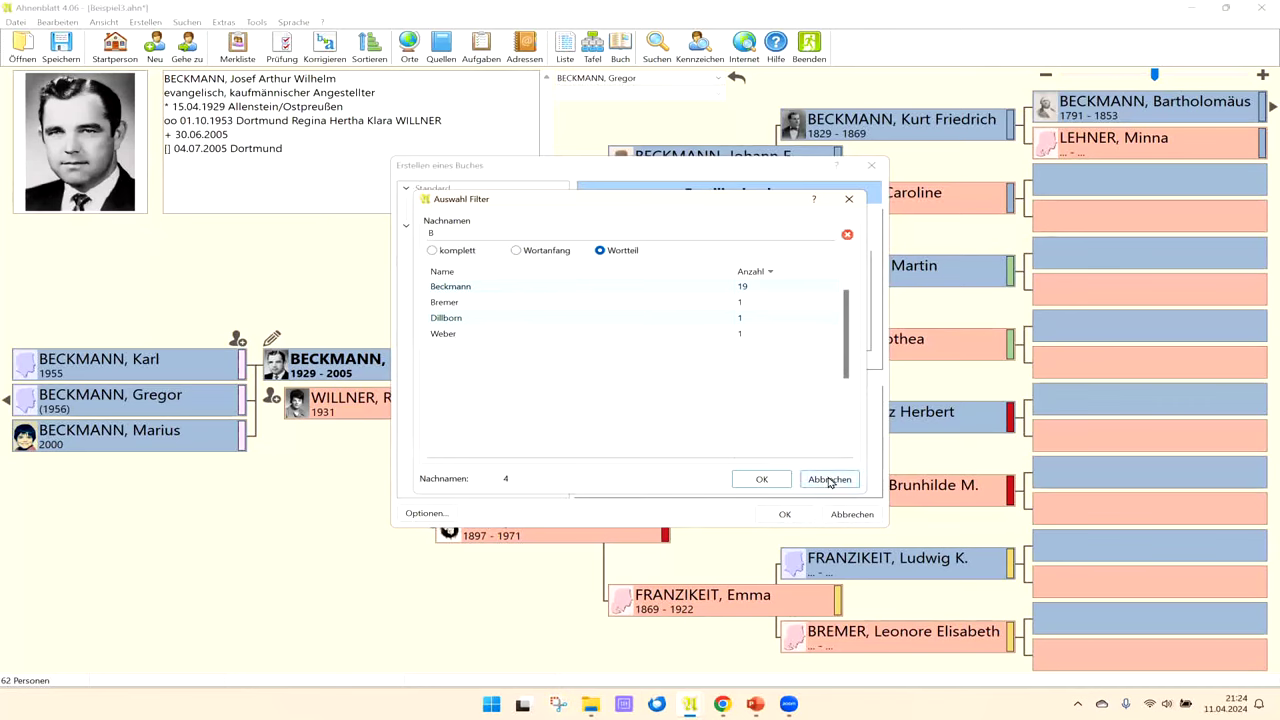
Step: Select the most frequent surname again as the komplett name filter and regenerate the Familienbuch
left_click(450, 286)
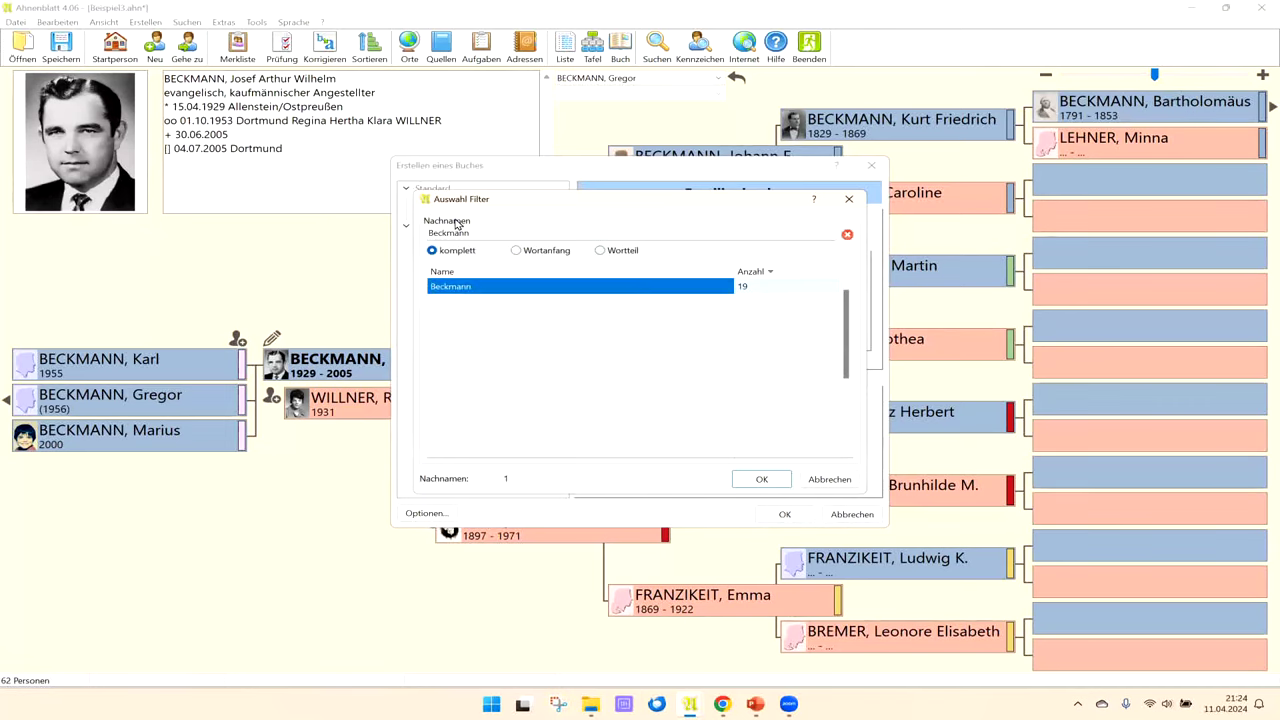
left_click(761, 479)
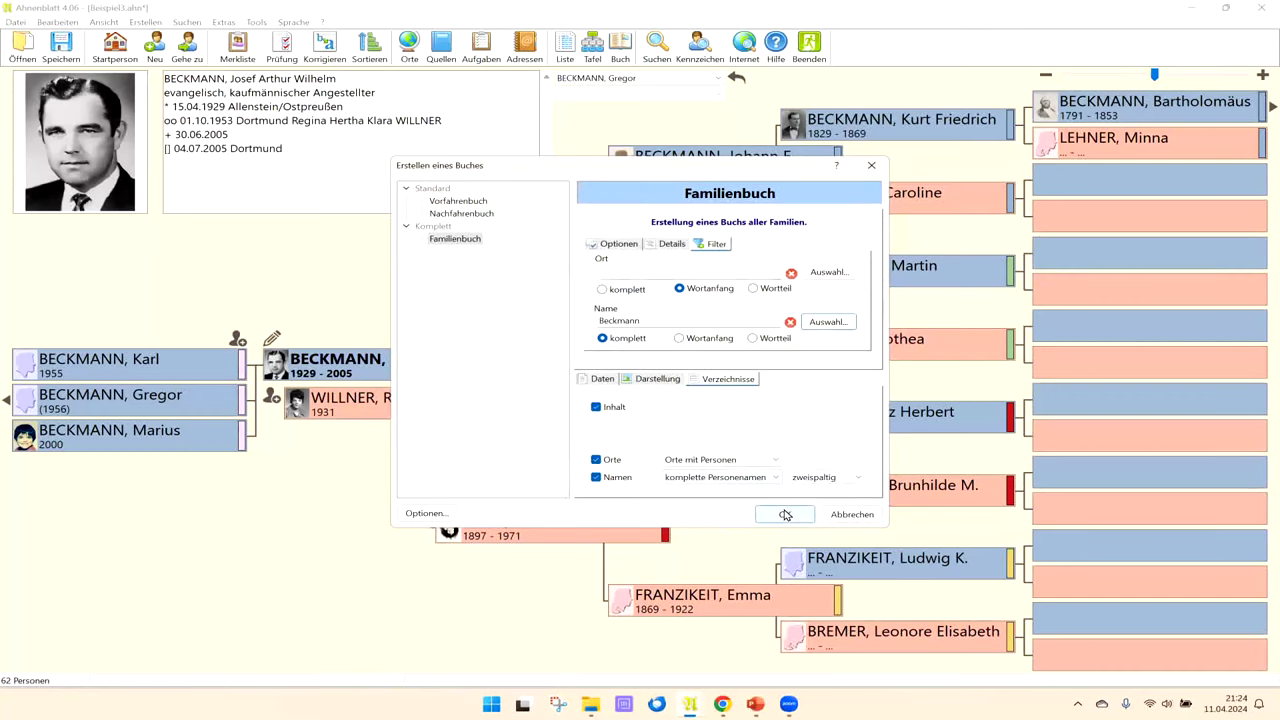
left_click(781, 514)
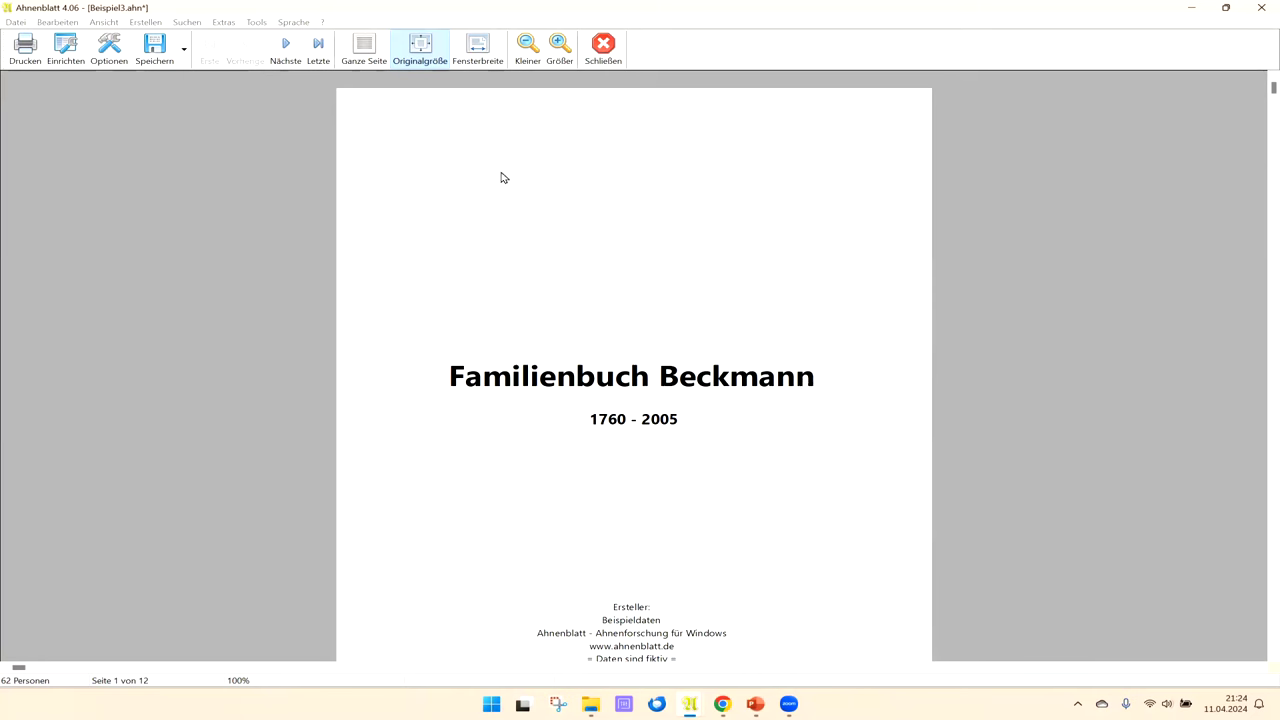
Step: Close the preview, reopen the Familienbuch settings and clear the surname from the name filter
left_click(602, 47)
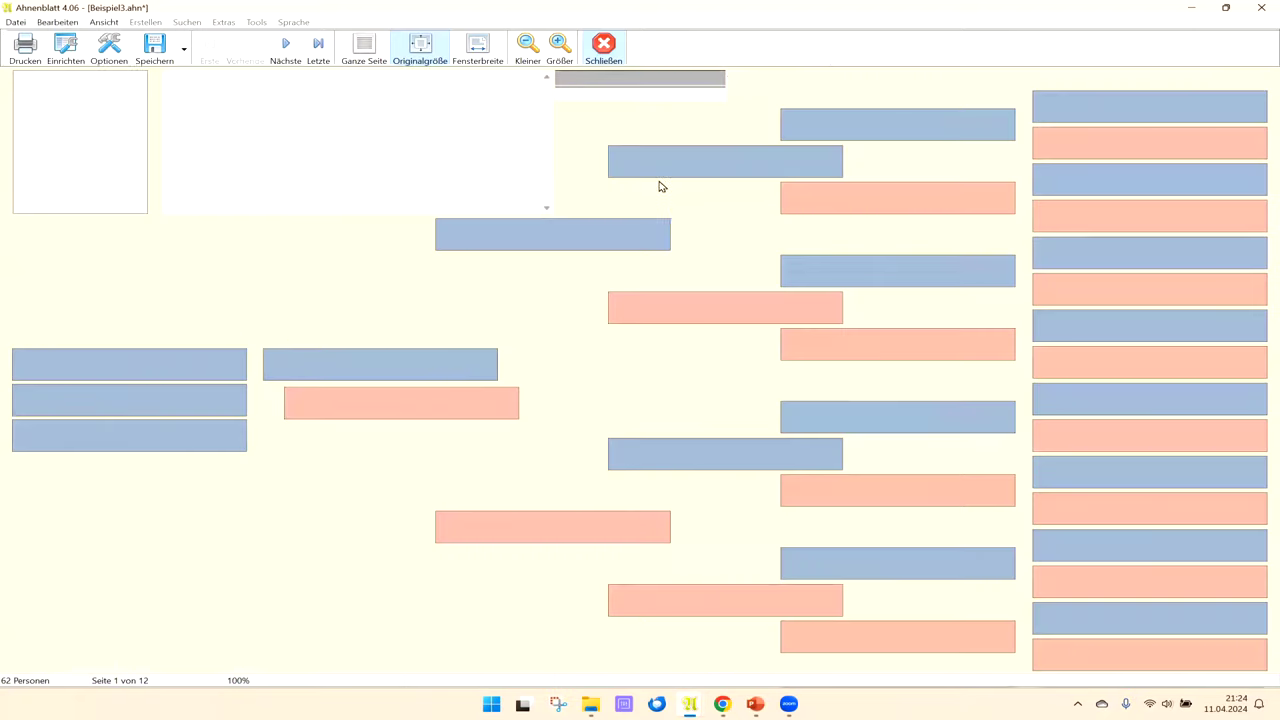
left_click(620, 45)
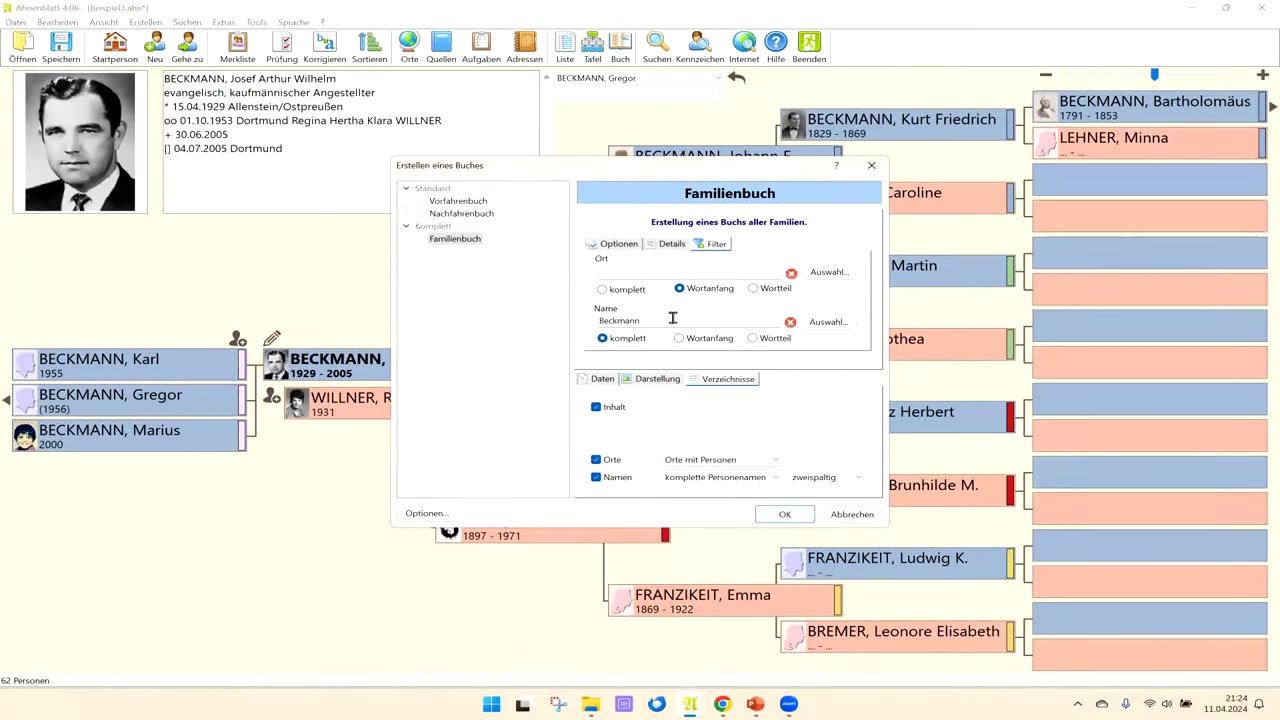
left_click_drag(672, 317, 520, 313)
key("Delete")
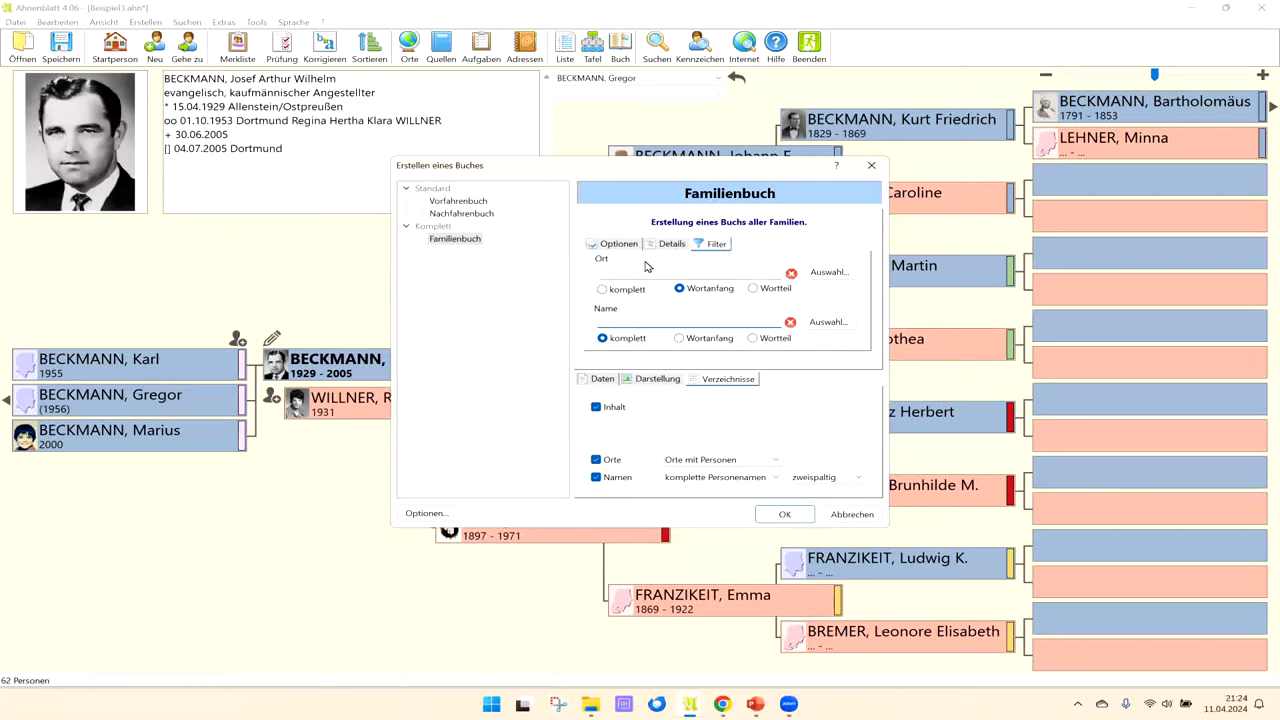
Step: Pick Allenstein/Ostpreußen from the place list as a komplett Ort filter and generate the Familienbuch
left_click(829, 272)
key("Tab")
key("Right")
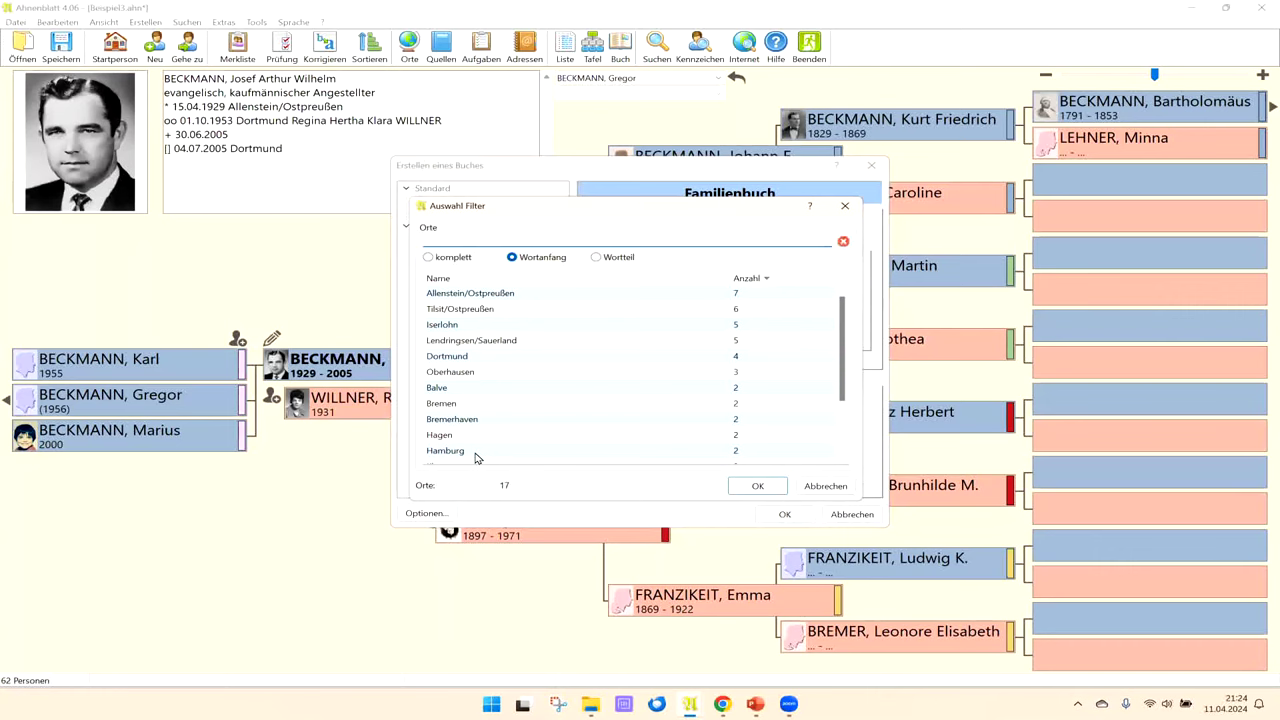
left_click(490, 298)
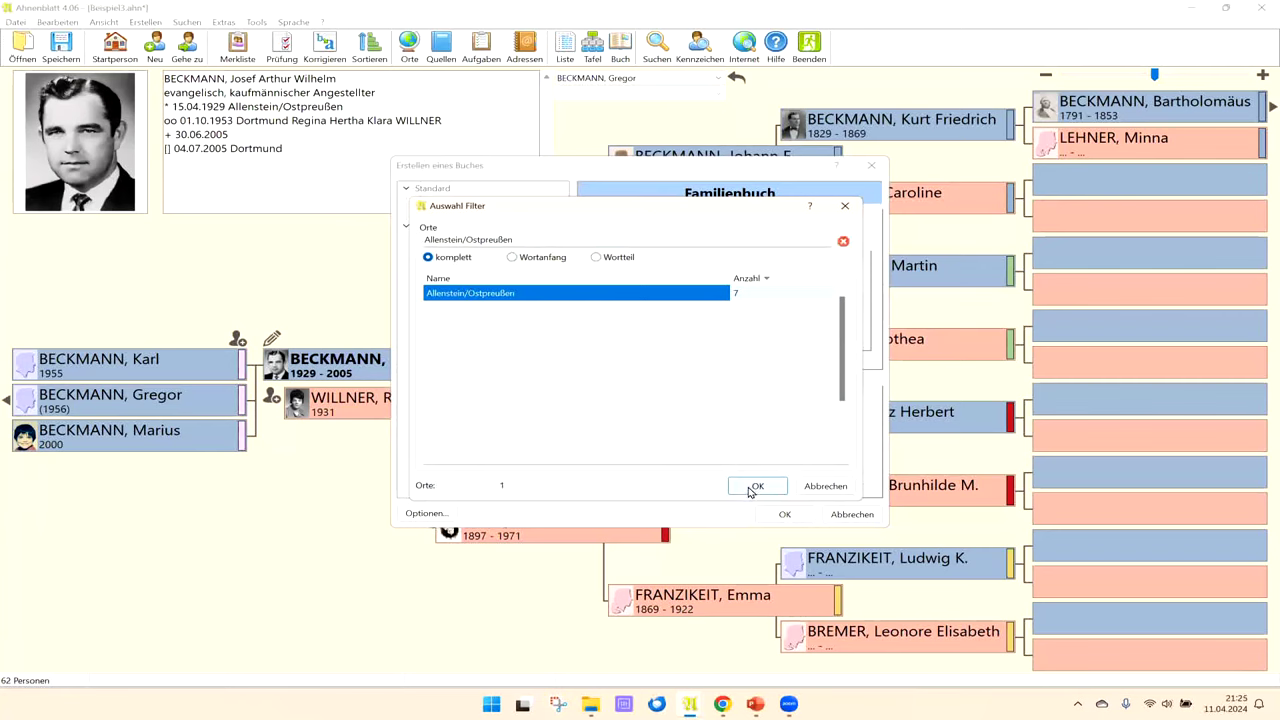
left_click(751, 488)
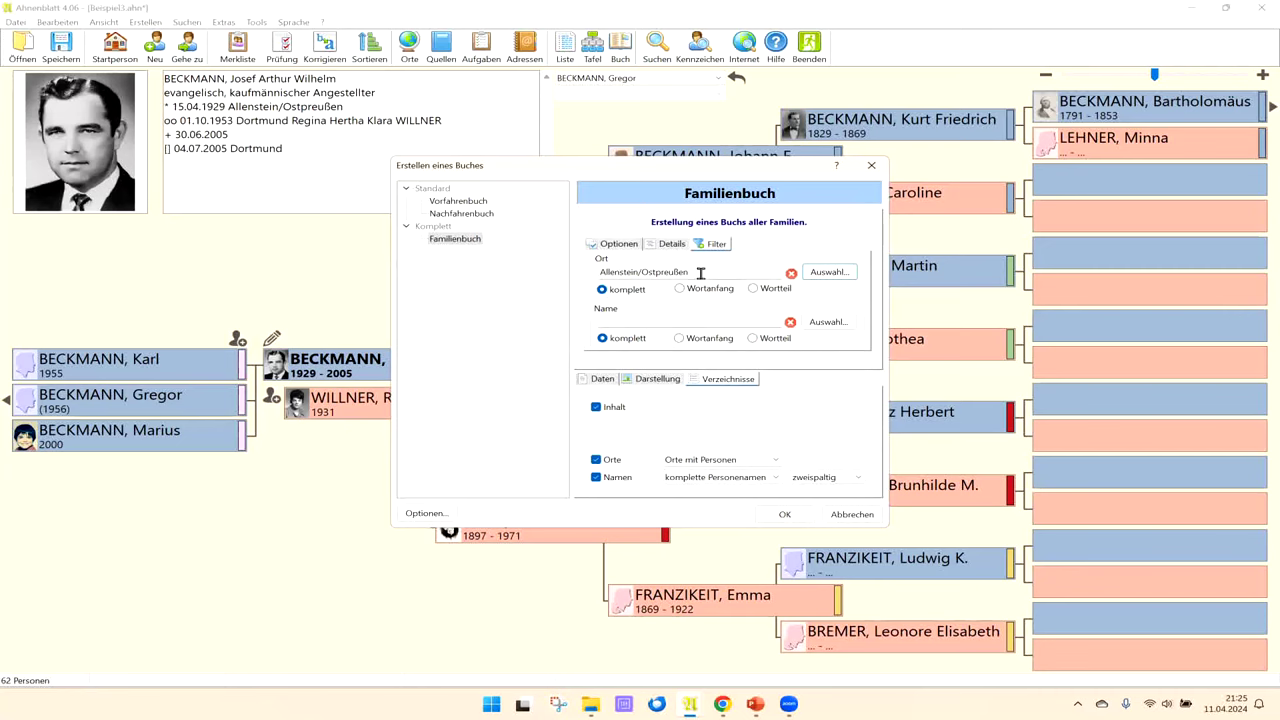
left_click(785, 515)
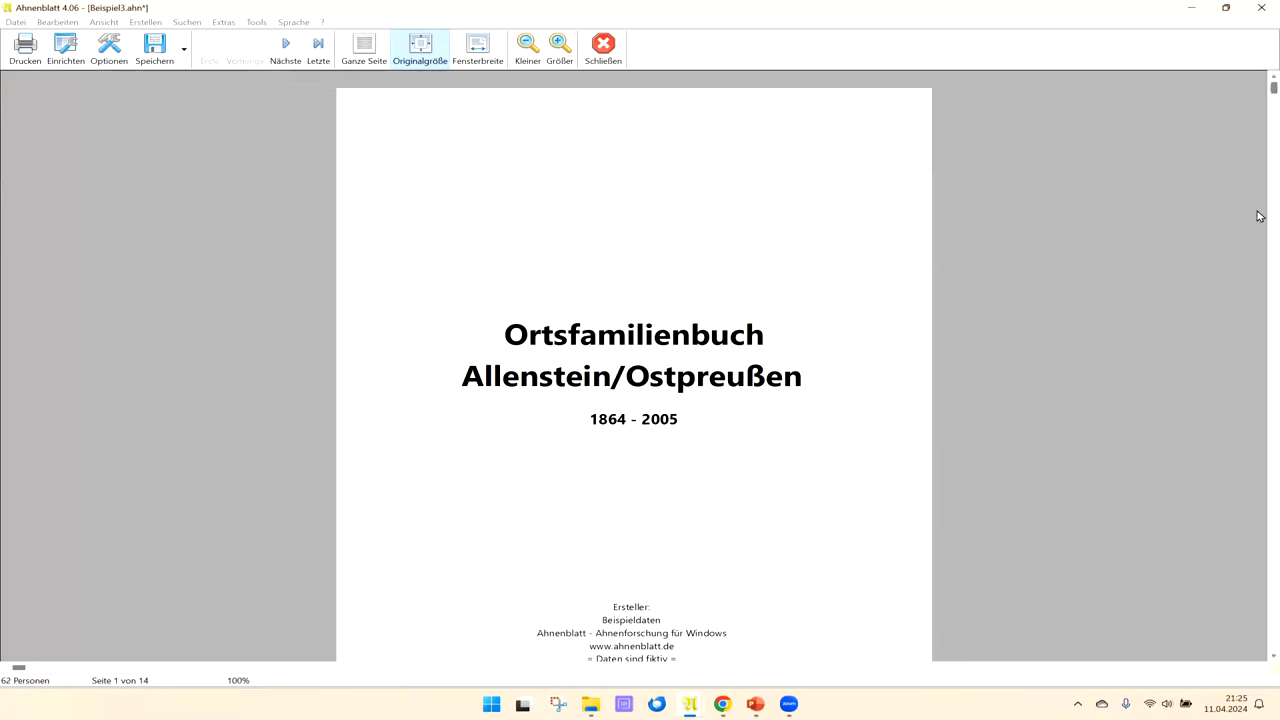
Step: Examine the Ortsfamilienbuch from its title page through the Vorwort and Inhaltsverzeichnis to the place description page
scroll(574, 183, "down", 3)
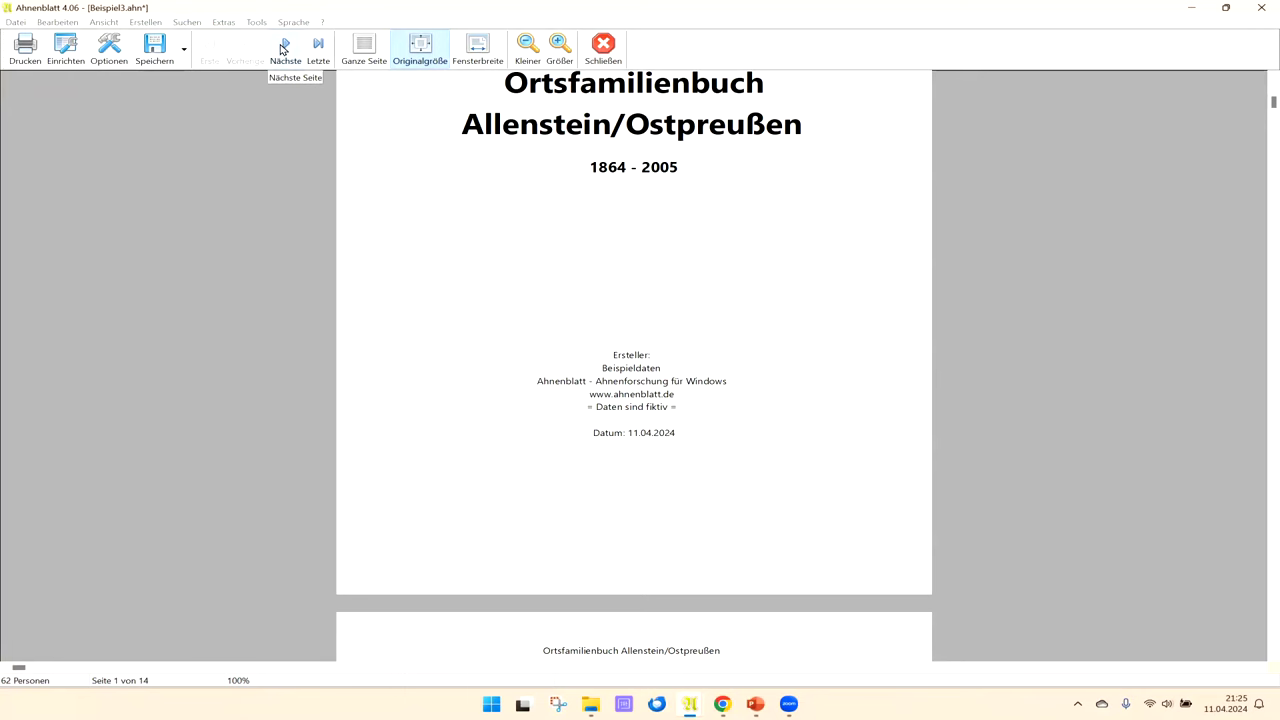
left_click(284, 47)
left_click(286, 48)
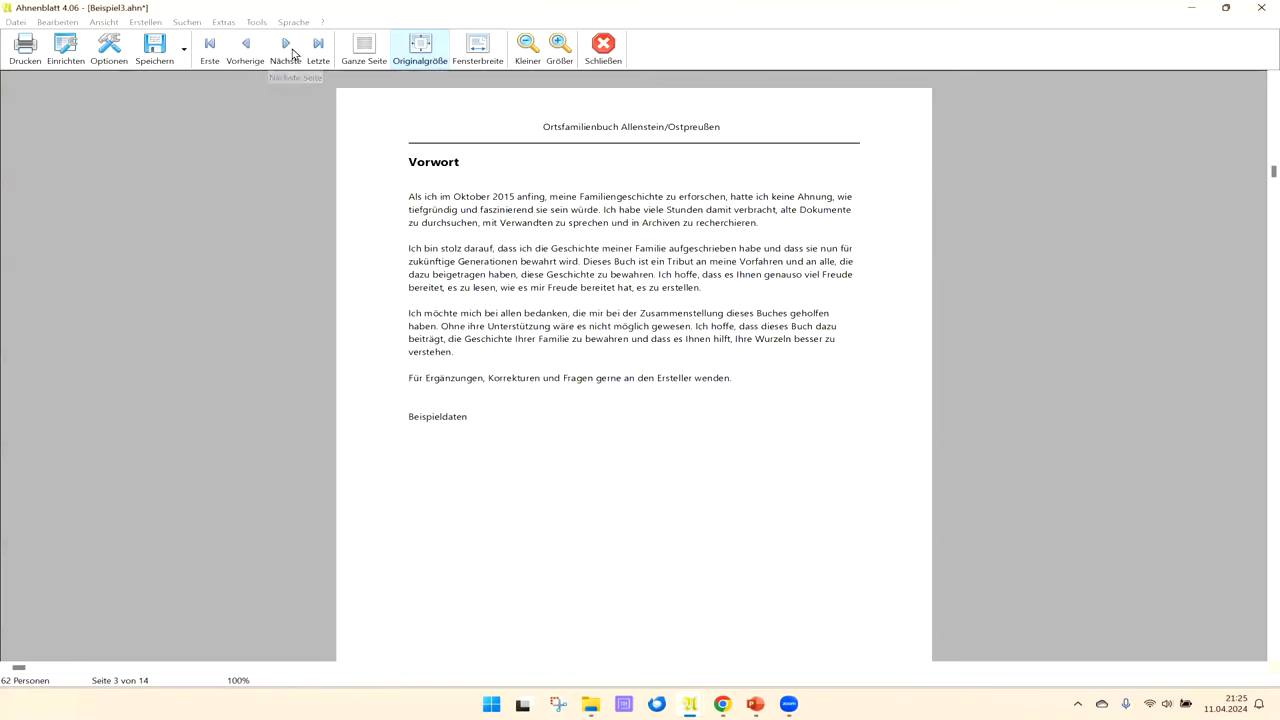
left_click(292, 50)
left_click(290, 50)
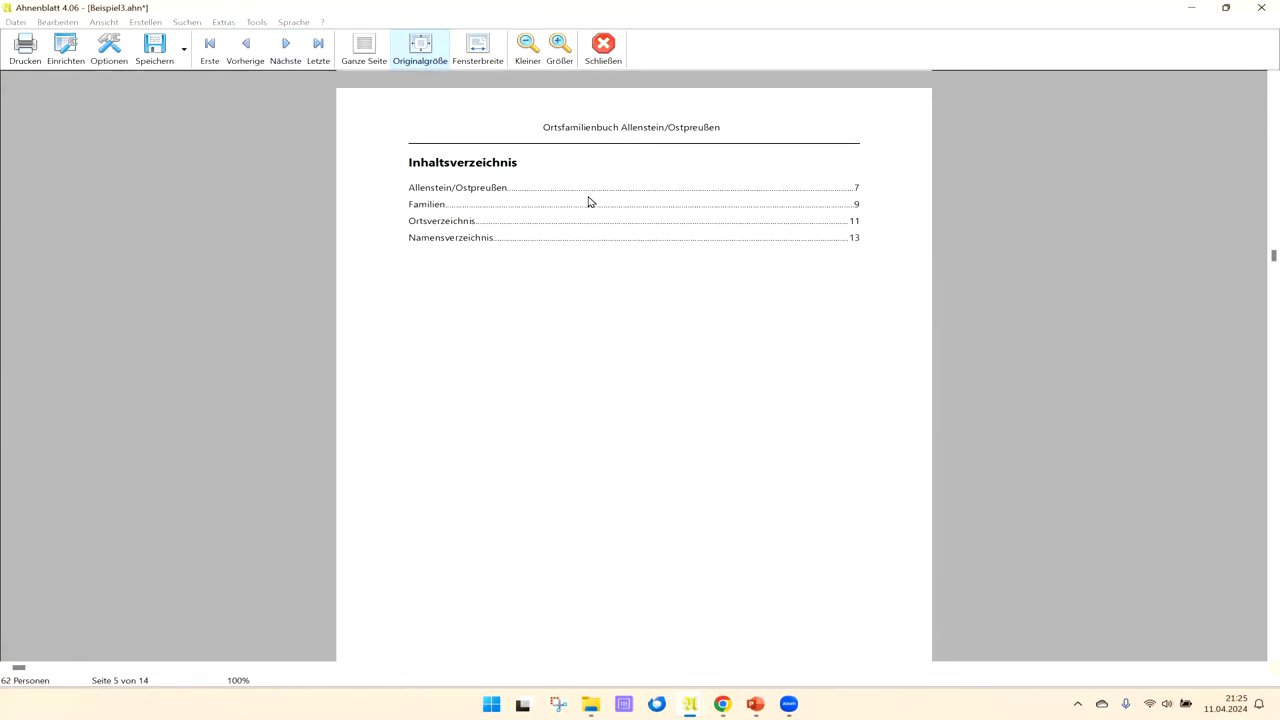
left_click(286, 46)
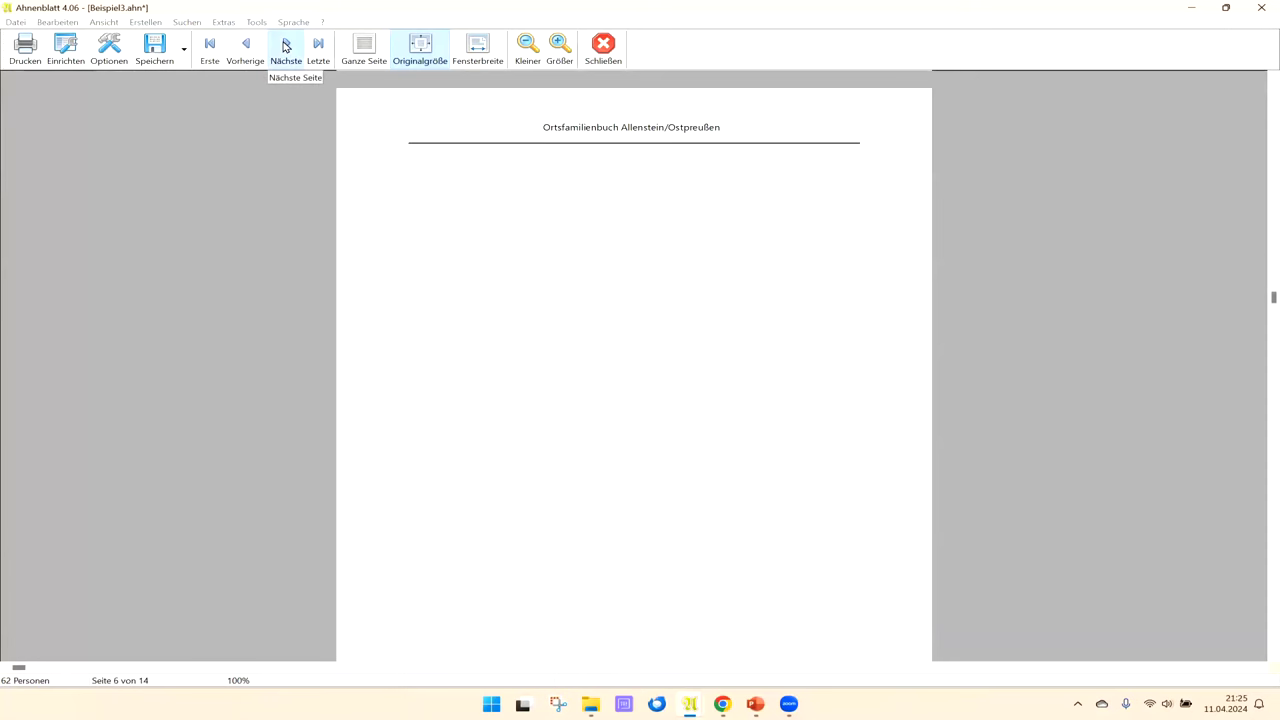
left_click(286, 46)
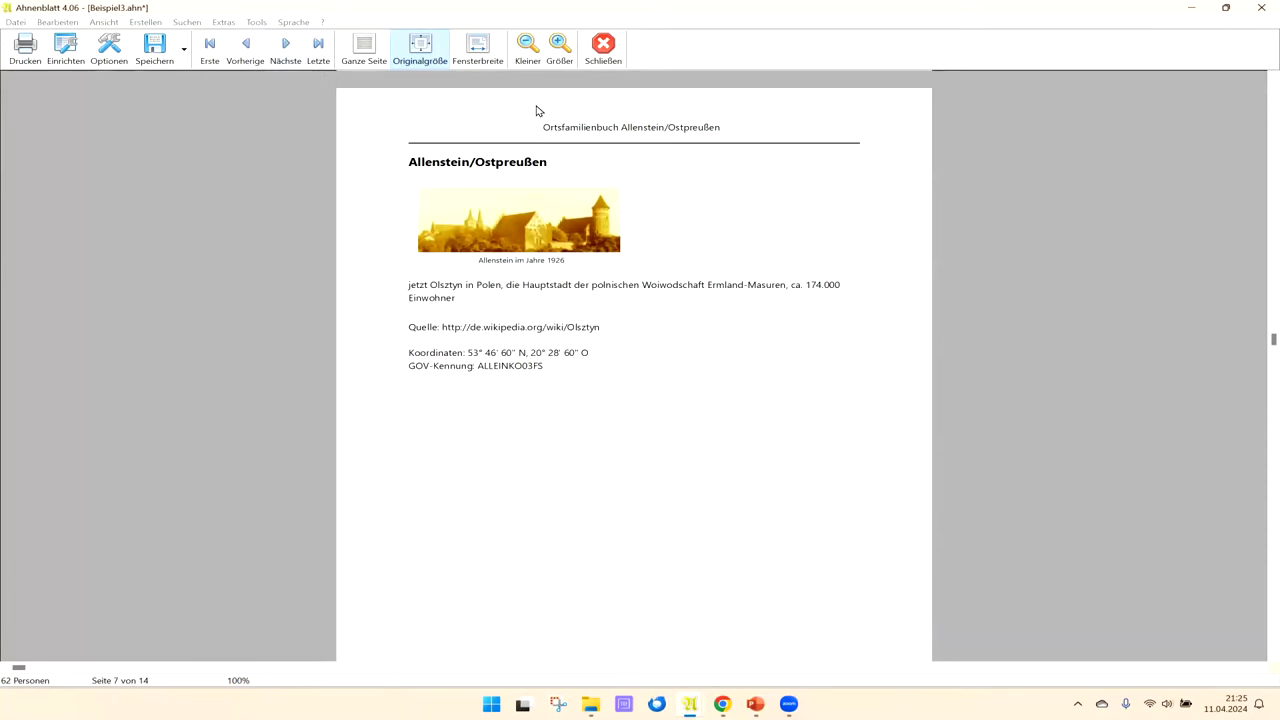
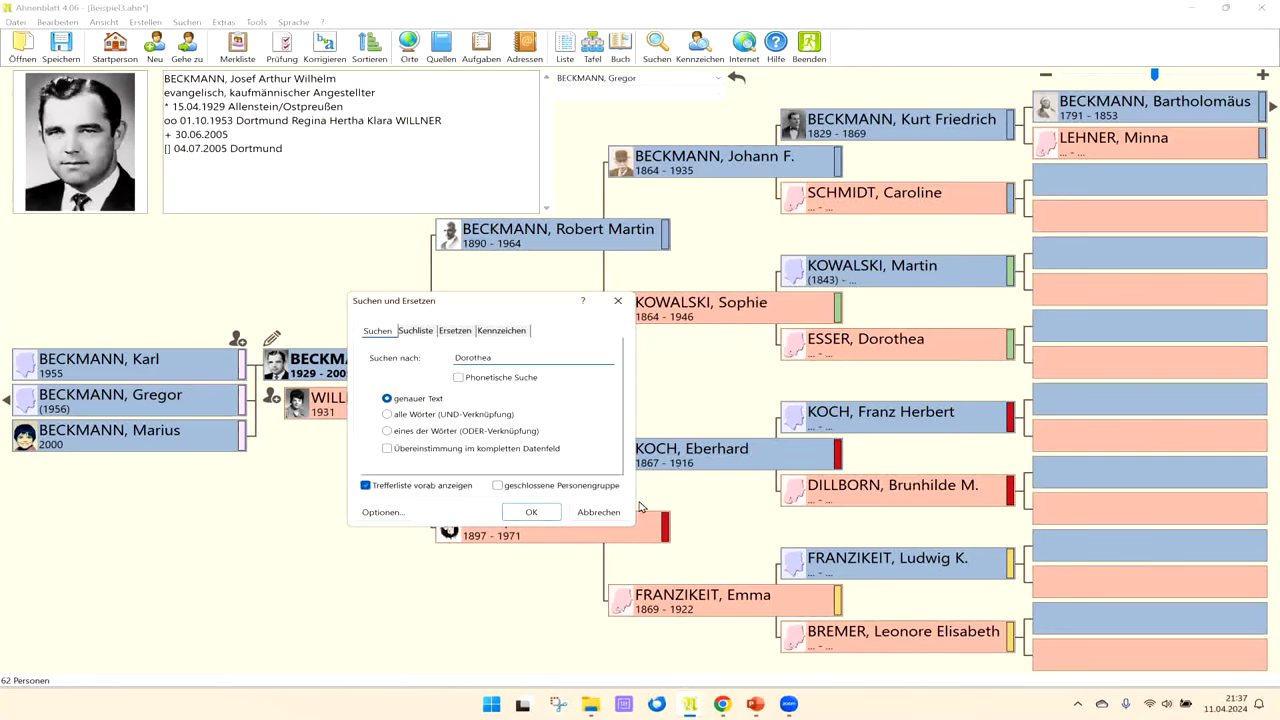
Step: Restrict the search to Namensfelder only and run it for the entered first name
left_click(381, 513)
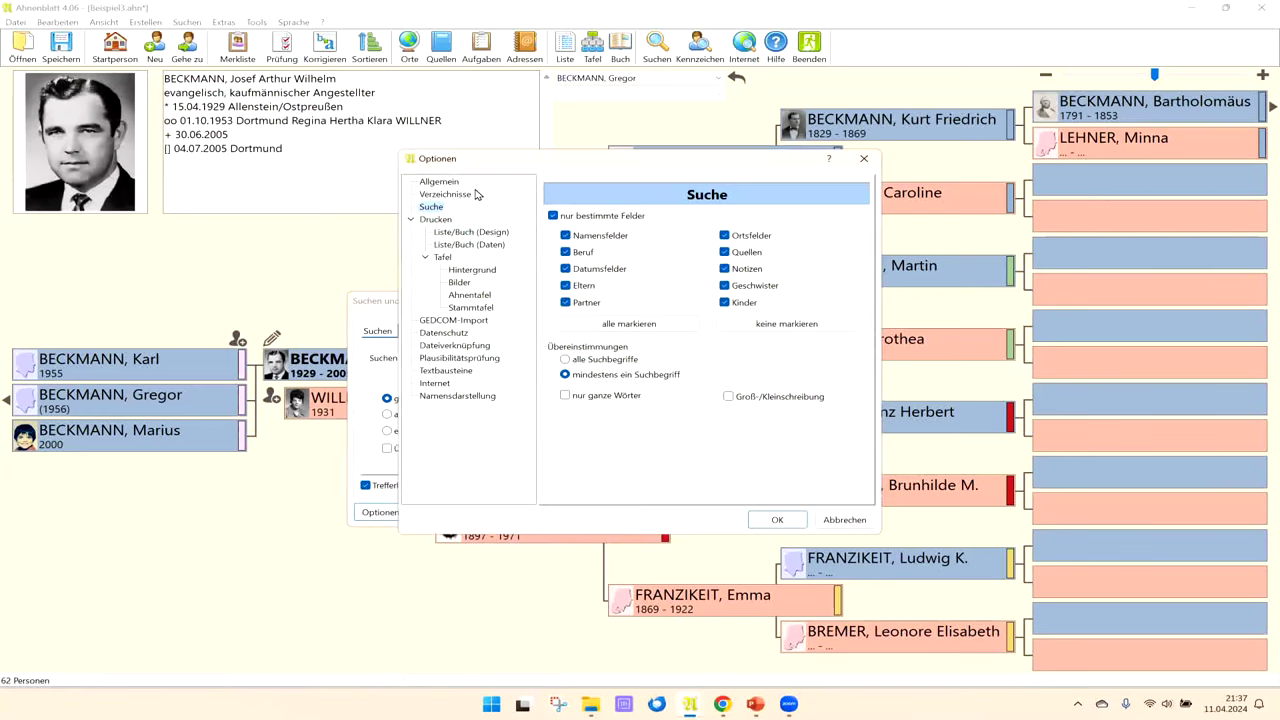
left_click_drag(562, 160, 685, 243)
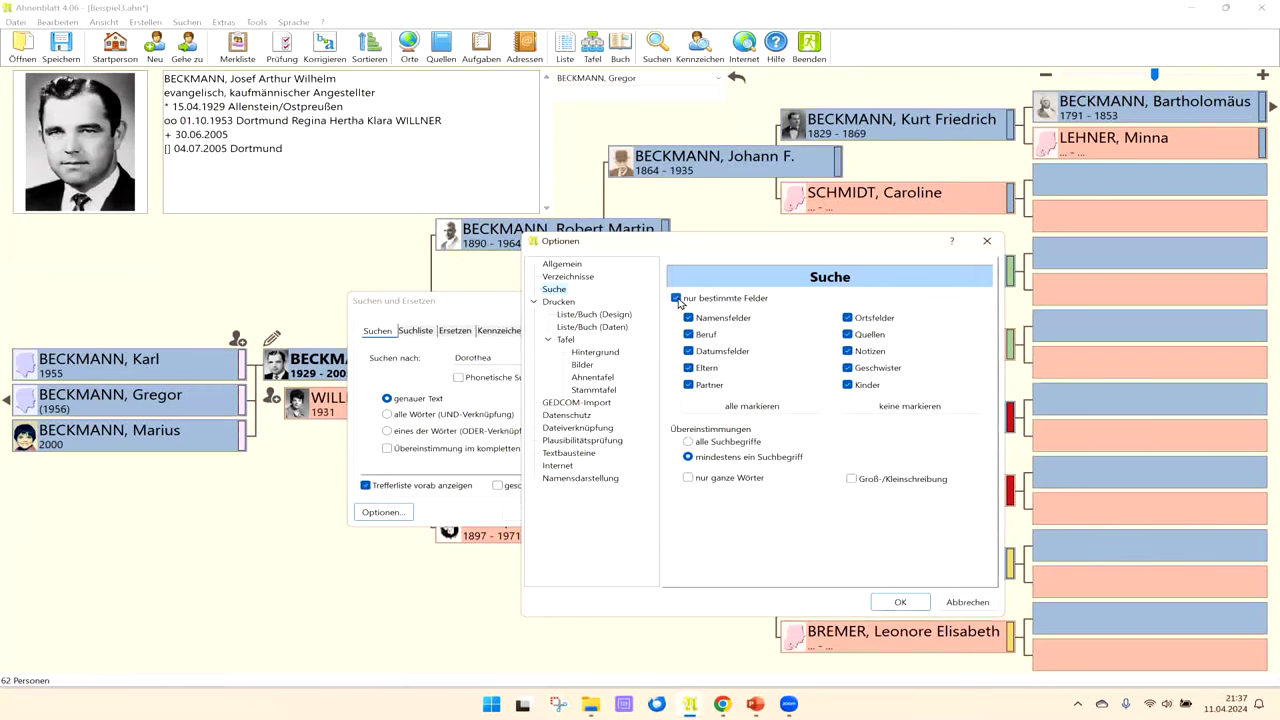
left_click(905, 406)
left_click(689, 318)
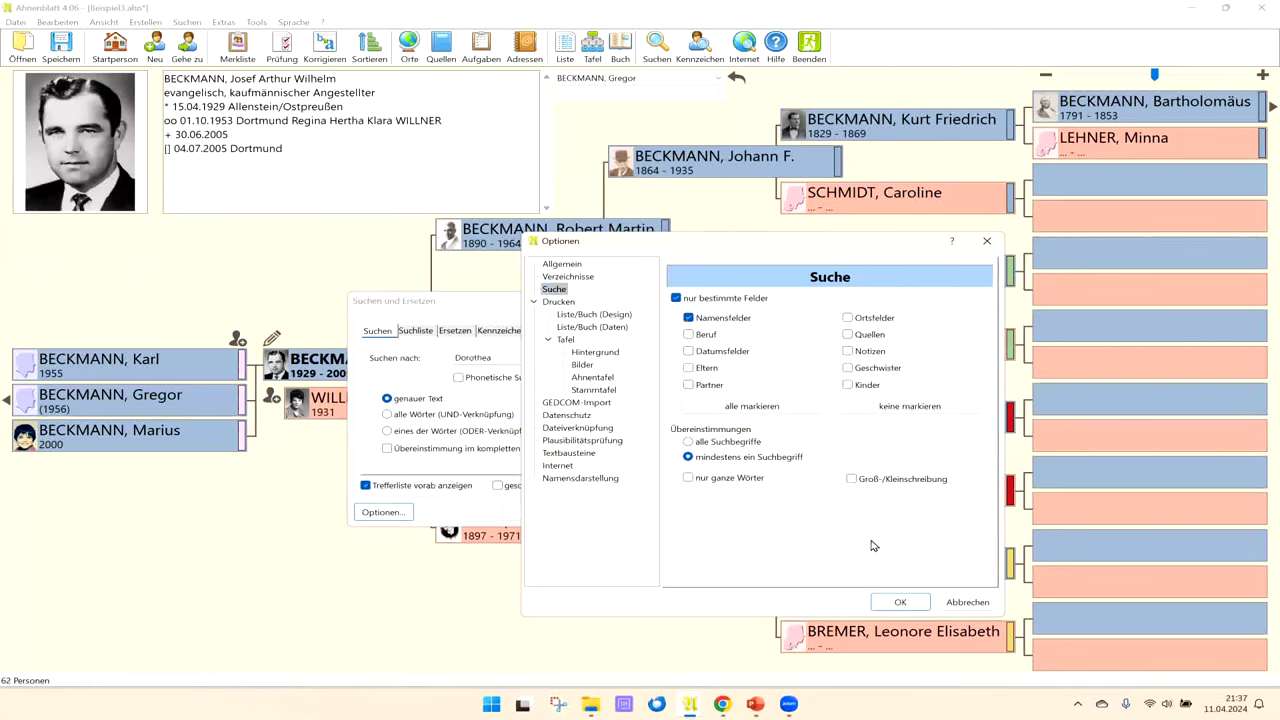
key("Return")
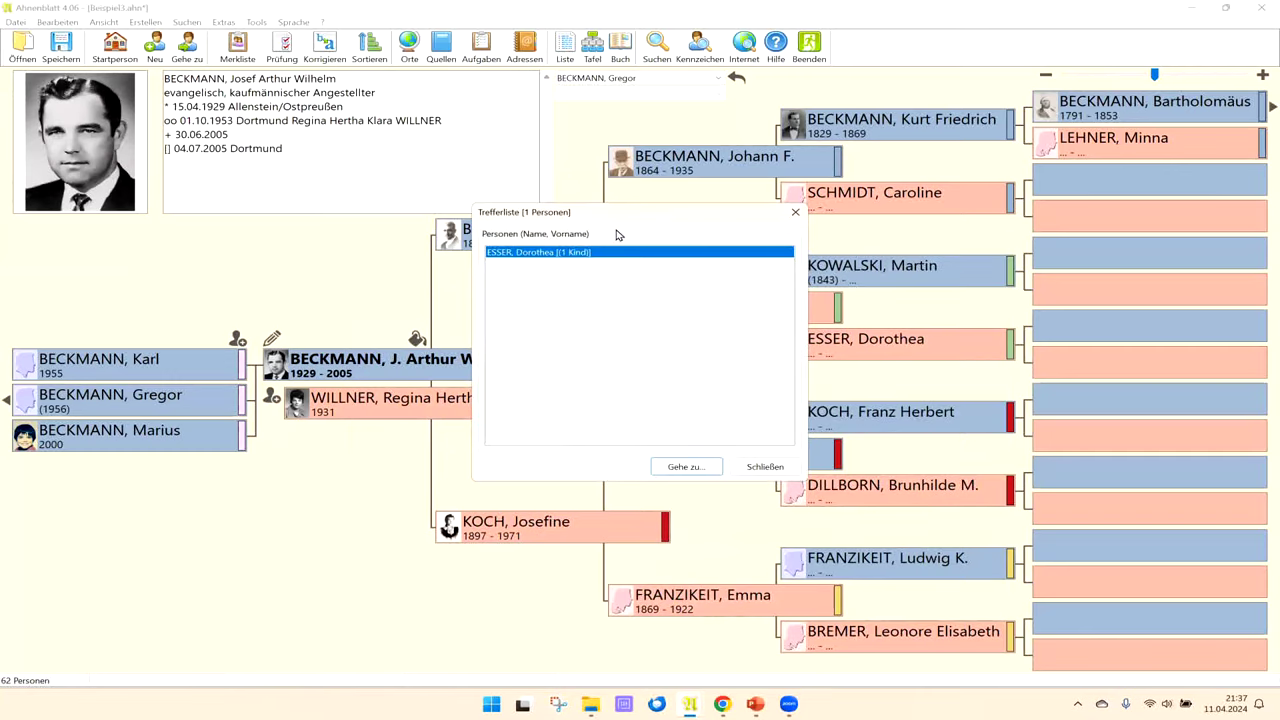
left_click_drag(622, 218, 479, 303)
left_click(530, 550)
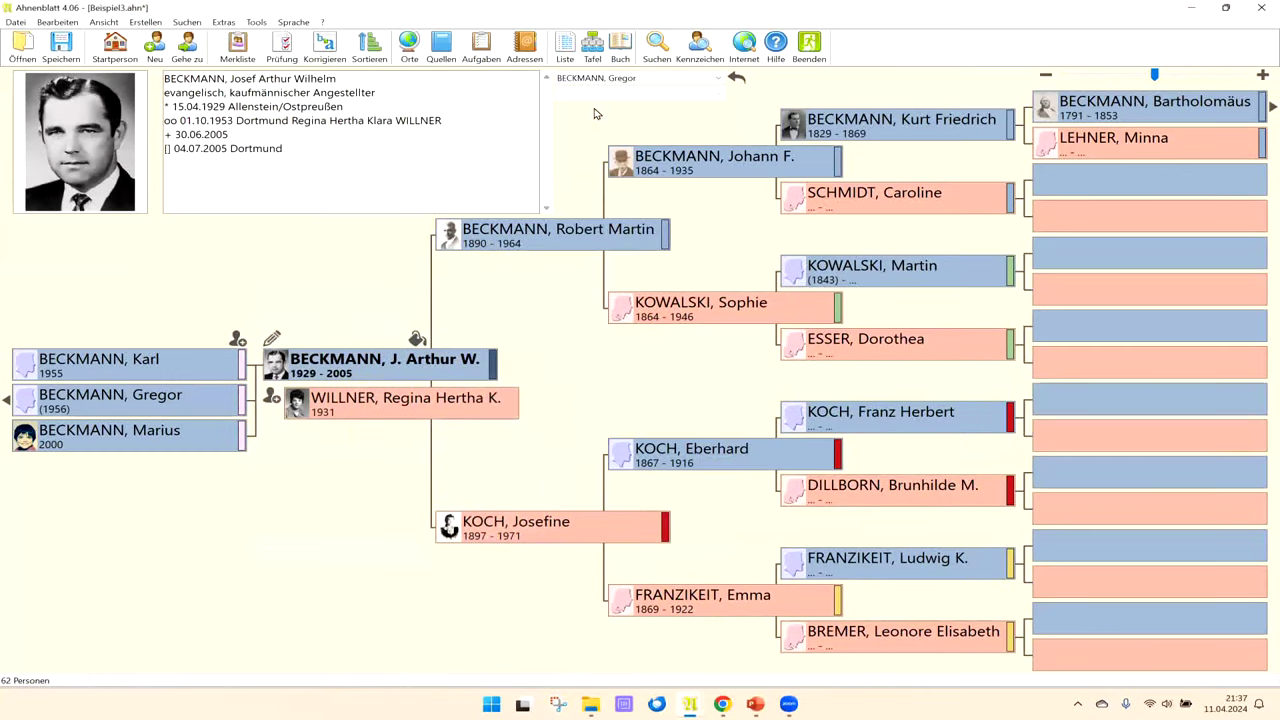
Step: Reopen the search options, mark all fields for searching and turn off the restriction to nur bestimmte Felder
key("ctrl+f")
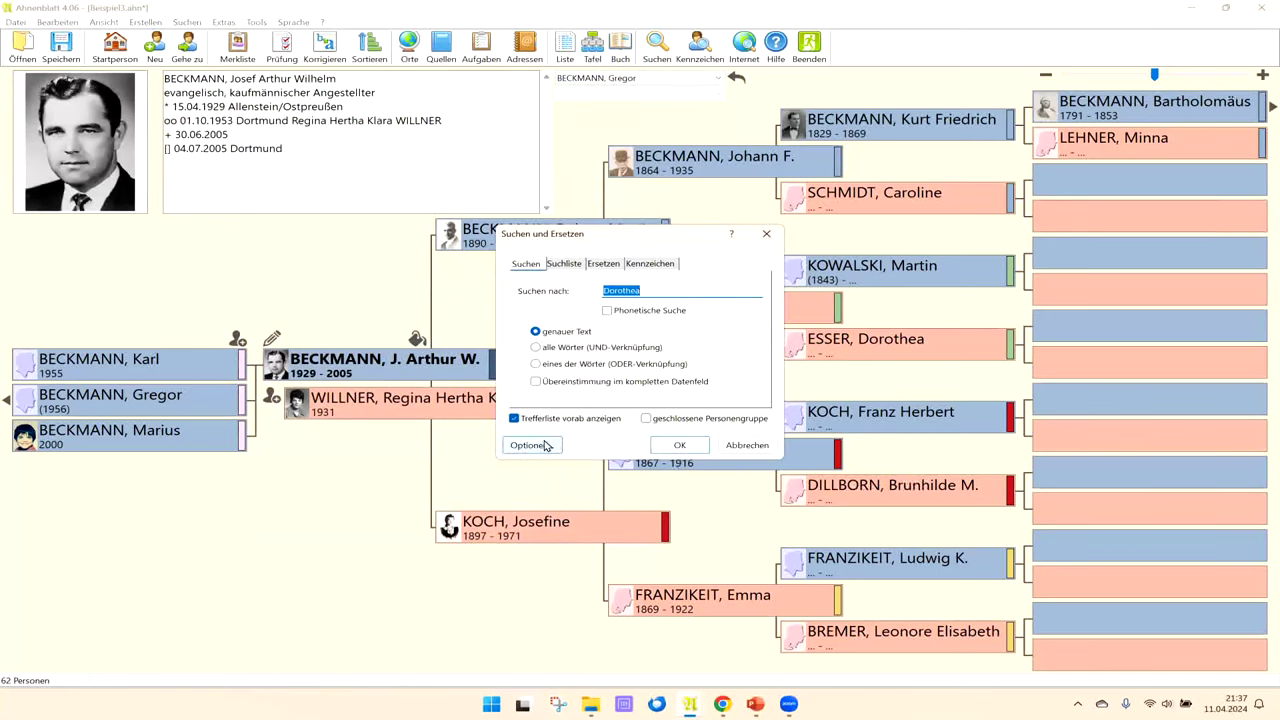
left_click(545, 451)
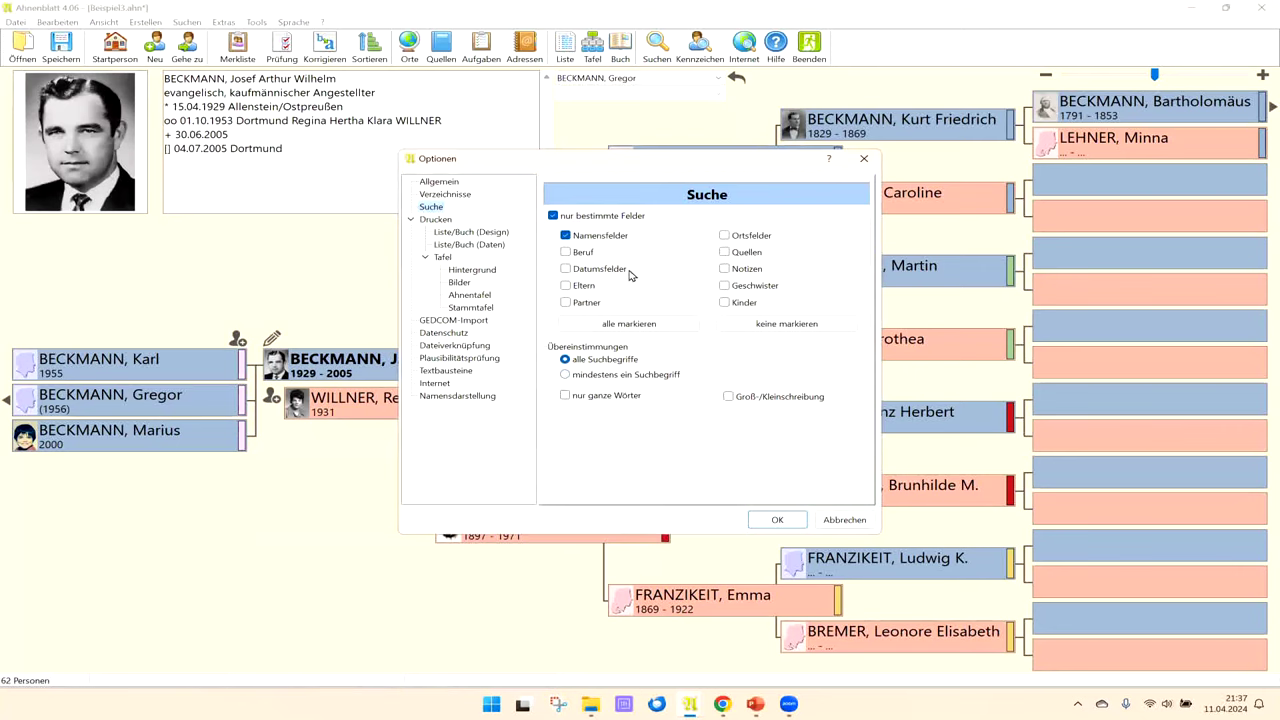
left_click(611, 324)
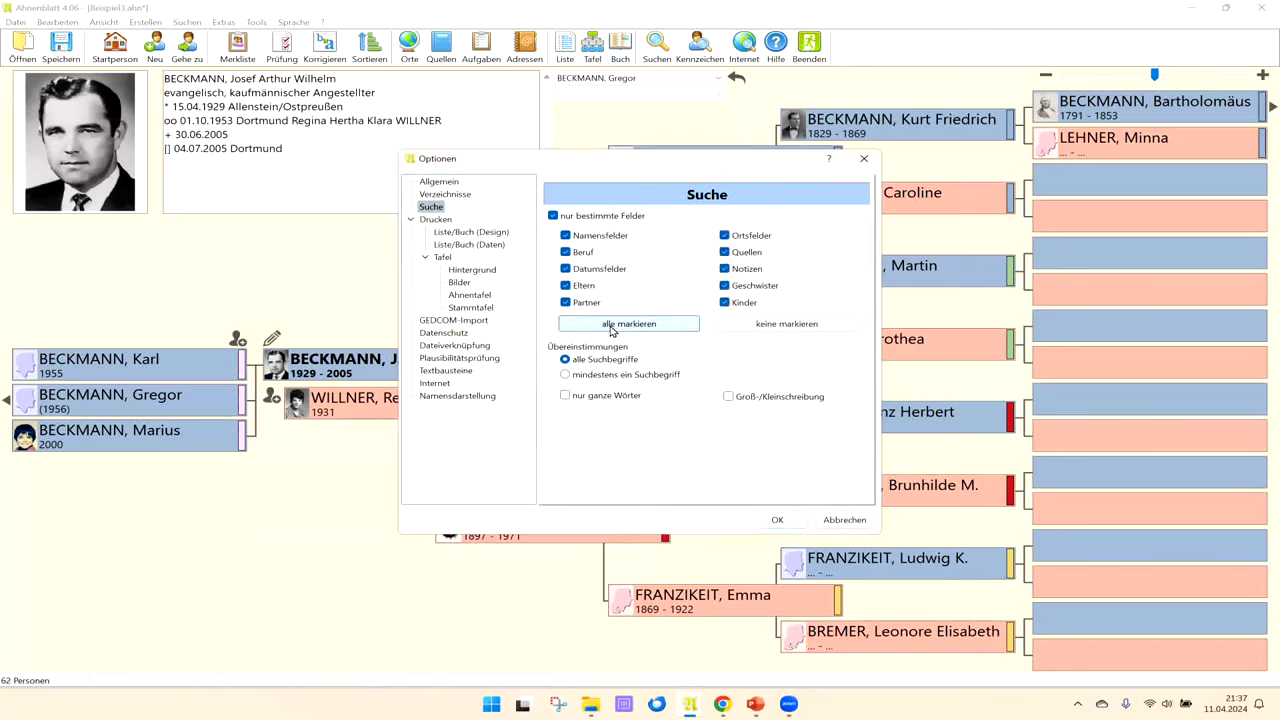
left_click(552, 217)
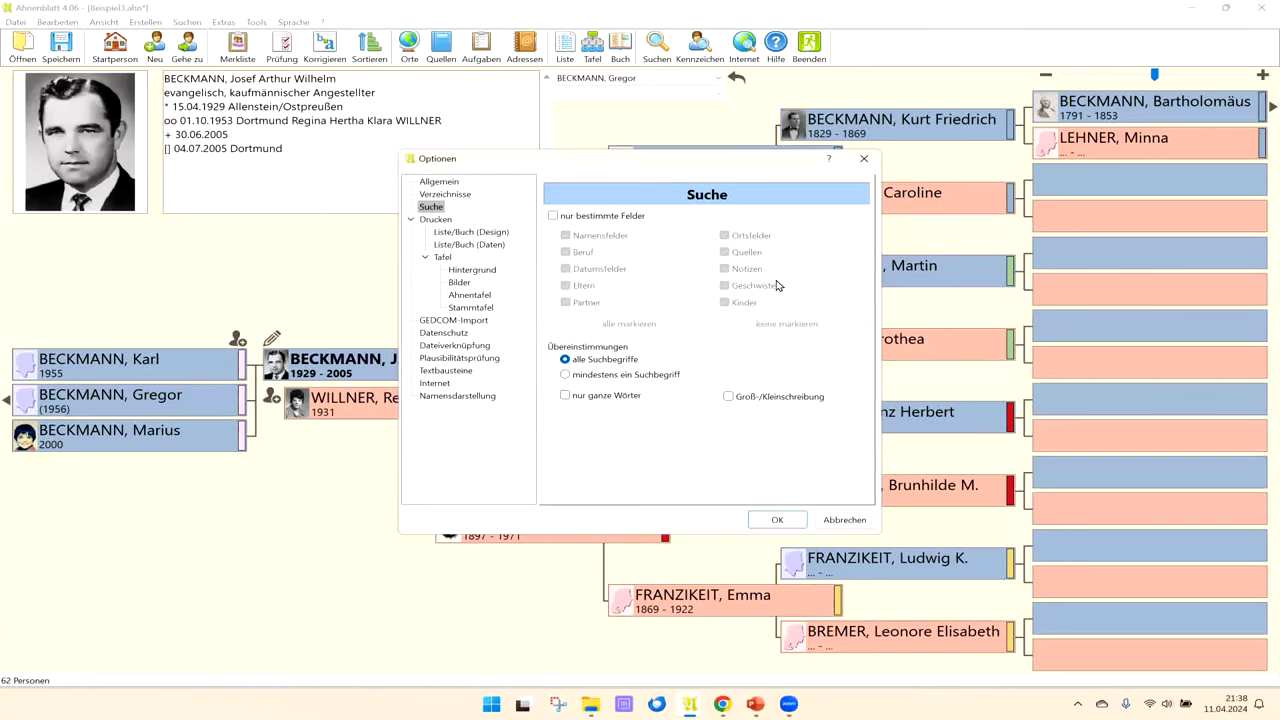
left_click(553, 216)
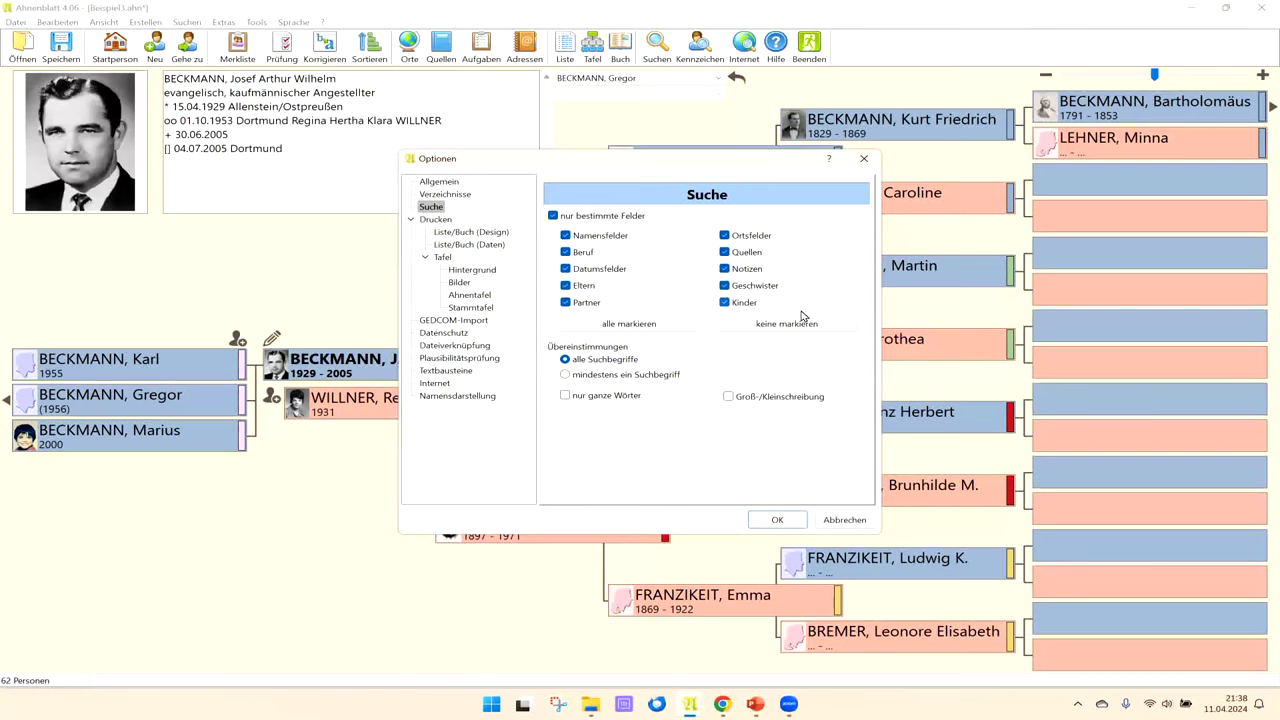
left_click(552, 216)
left_click(552, 216)
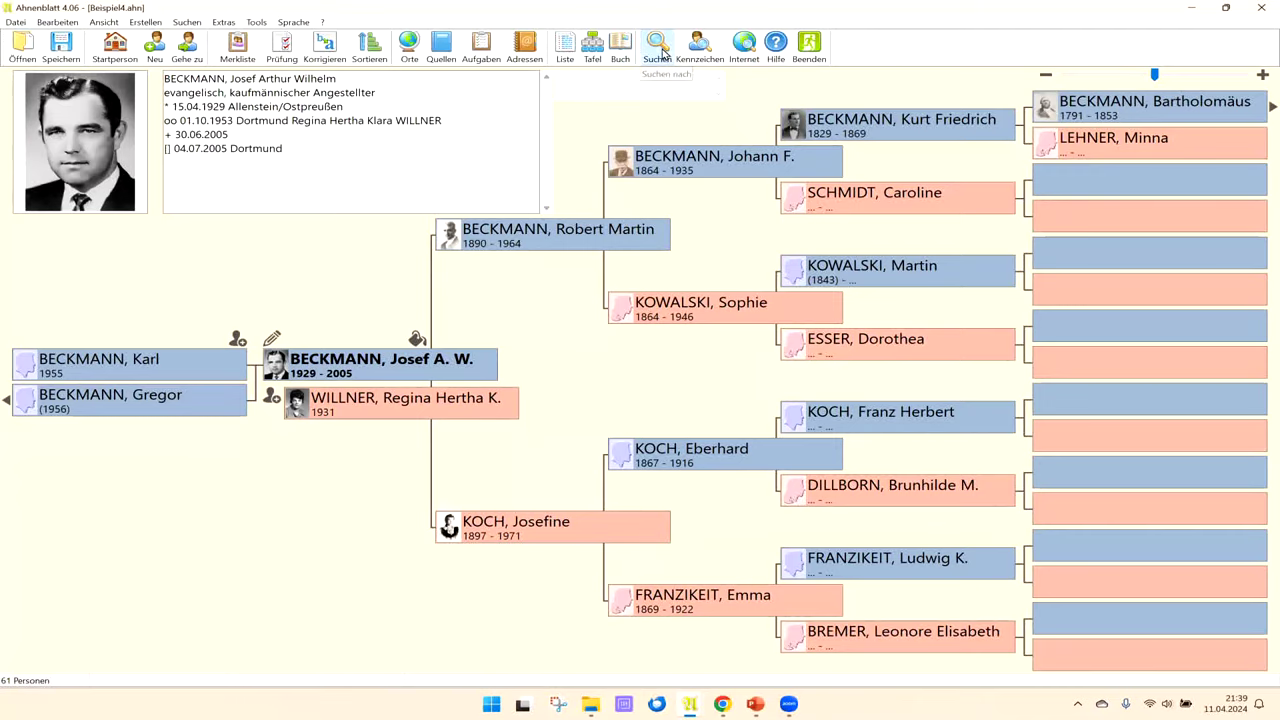
Step: Check the search field settings in the options from the Beispiel4 file and leave them without changes
left_click(663, 53)
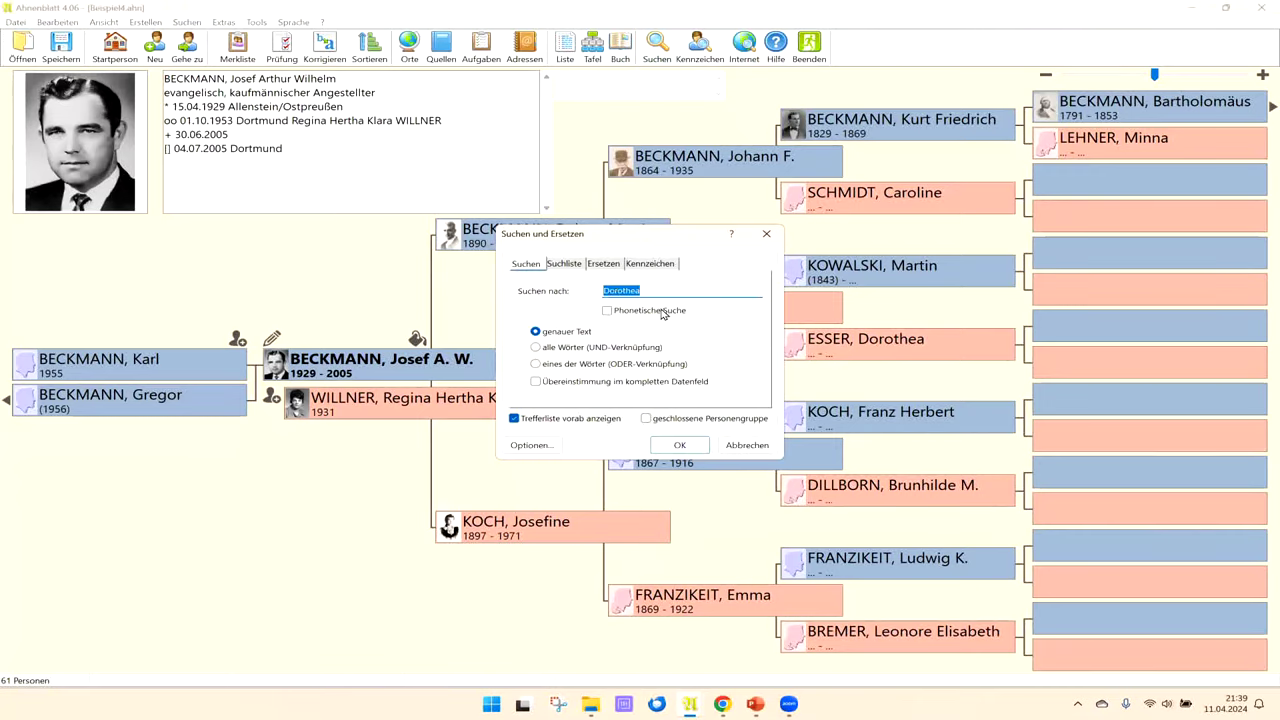
left_click(535, 451)
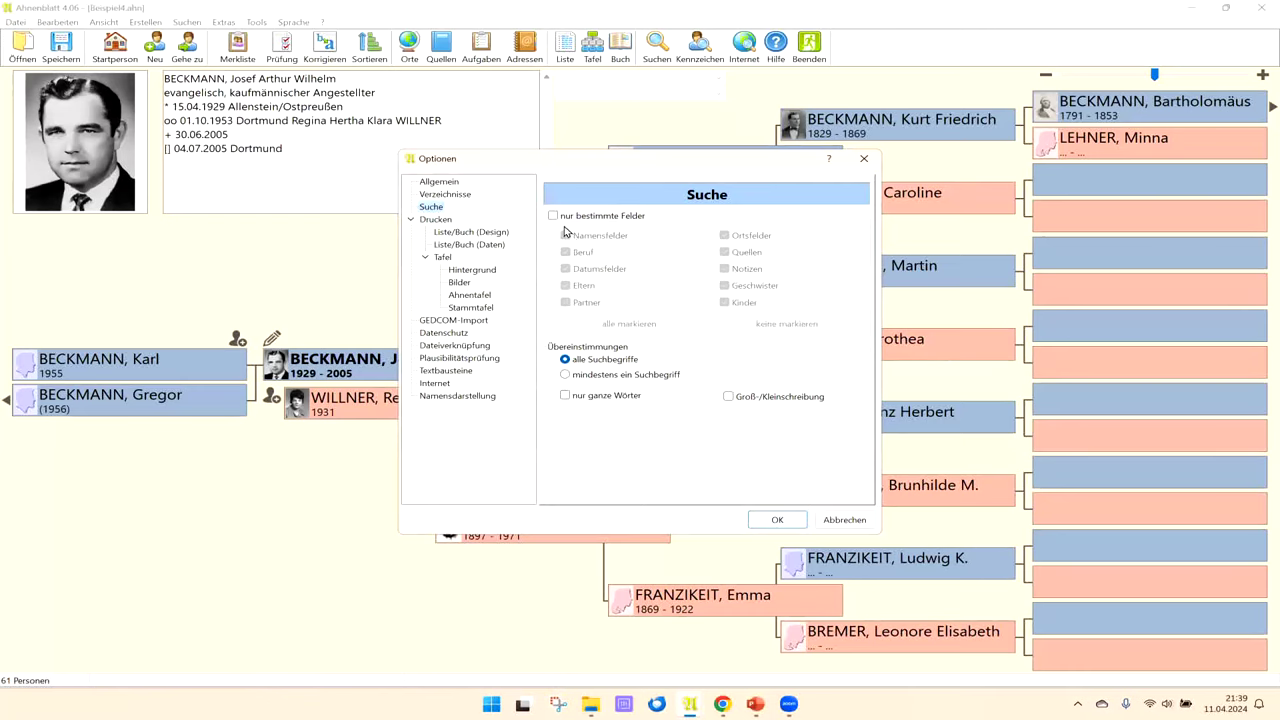
key("Escape")
Step: Generate the Taufpaten list with the sorting alphabetisch (Taufpaten) and enlarge its preview
left_click(565, 48)
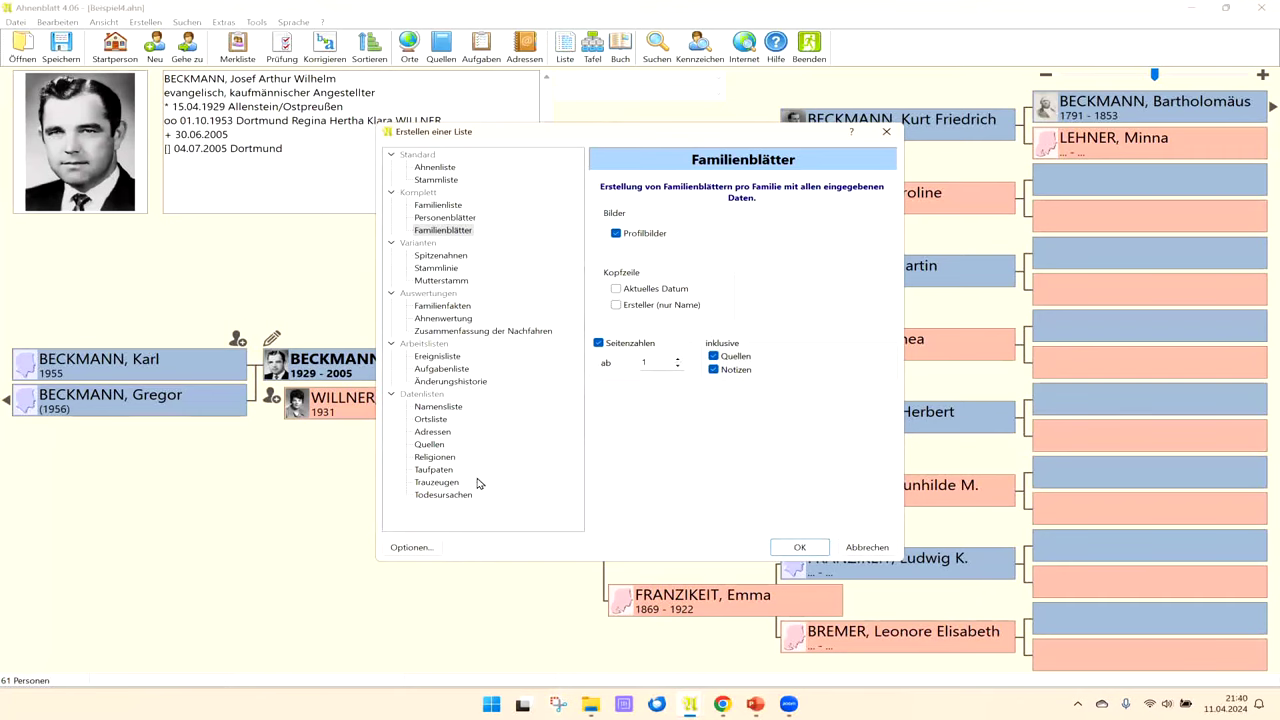
left_click(437, 470)
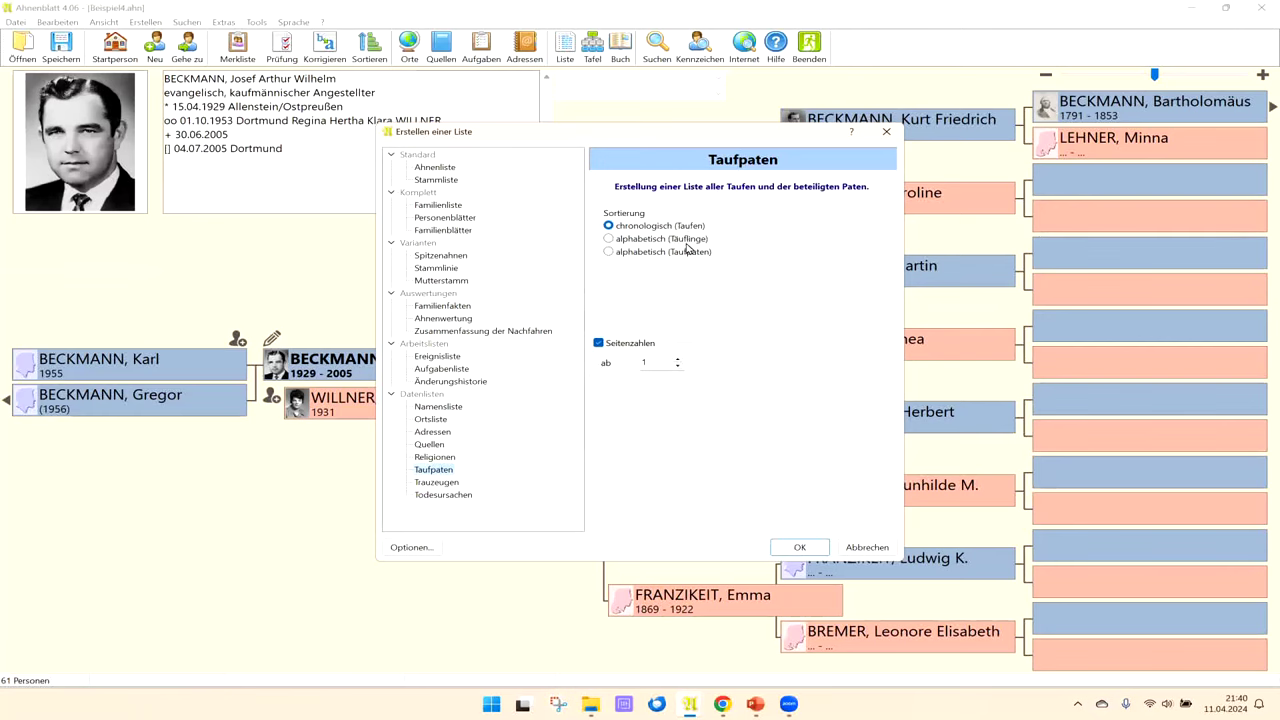
left_click(622, 256)
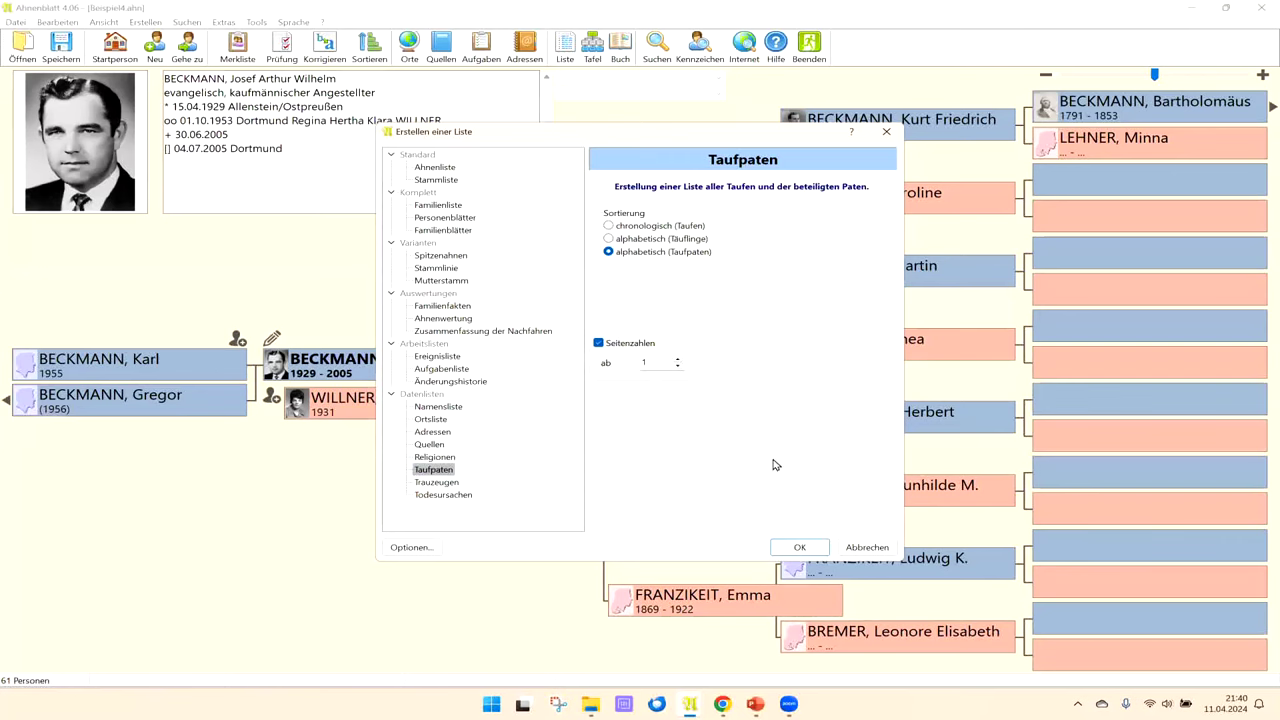
left_click(436, 483)
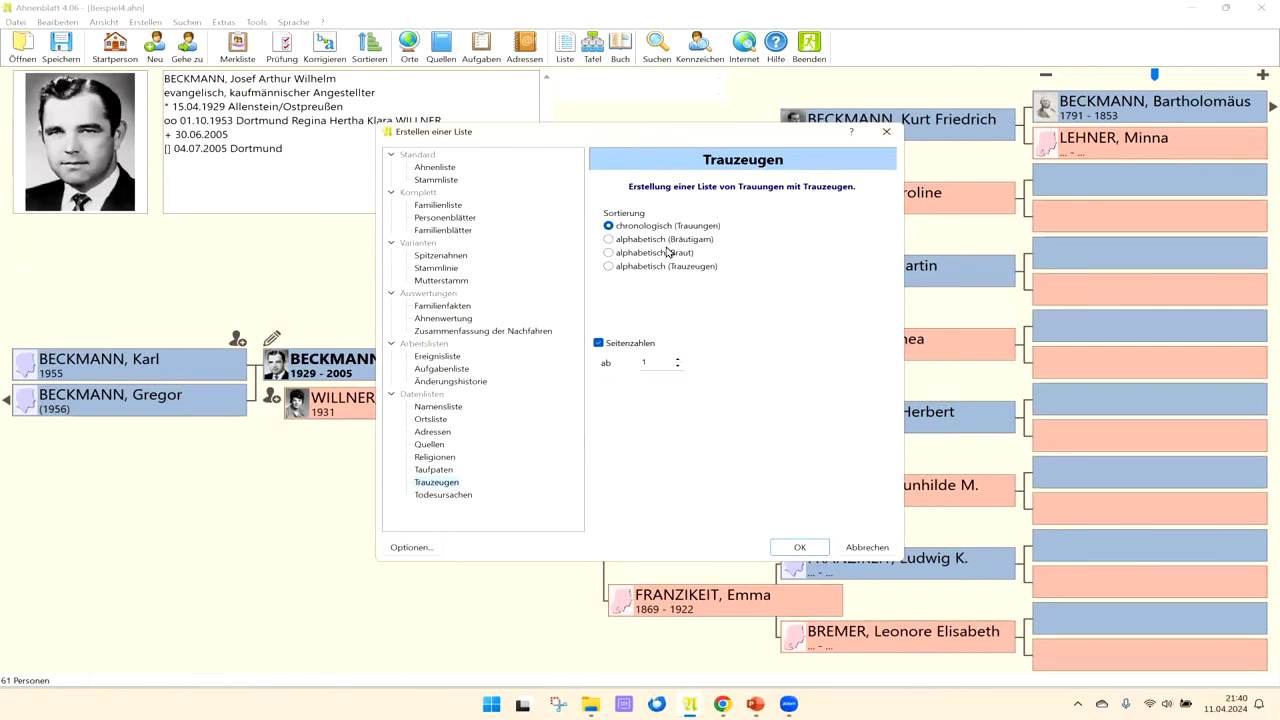
left_click(430, 470)
left_click(808, 551)
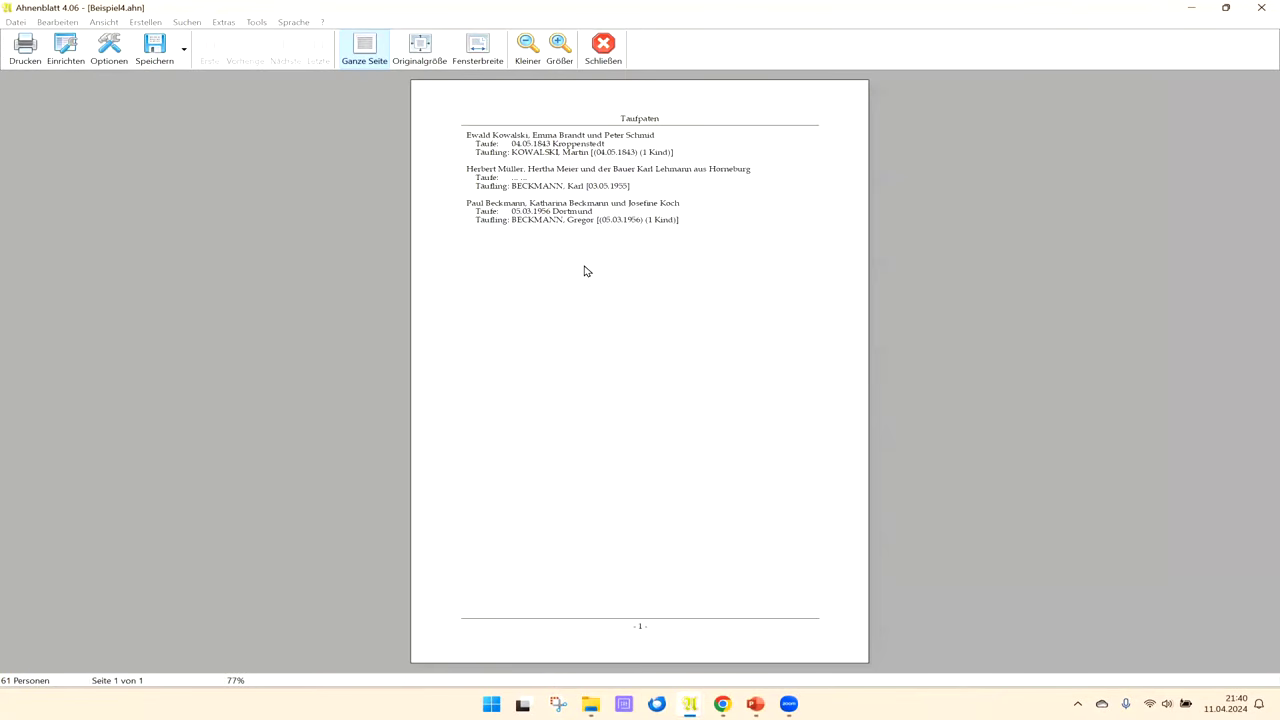
left_click(558, 60)
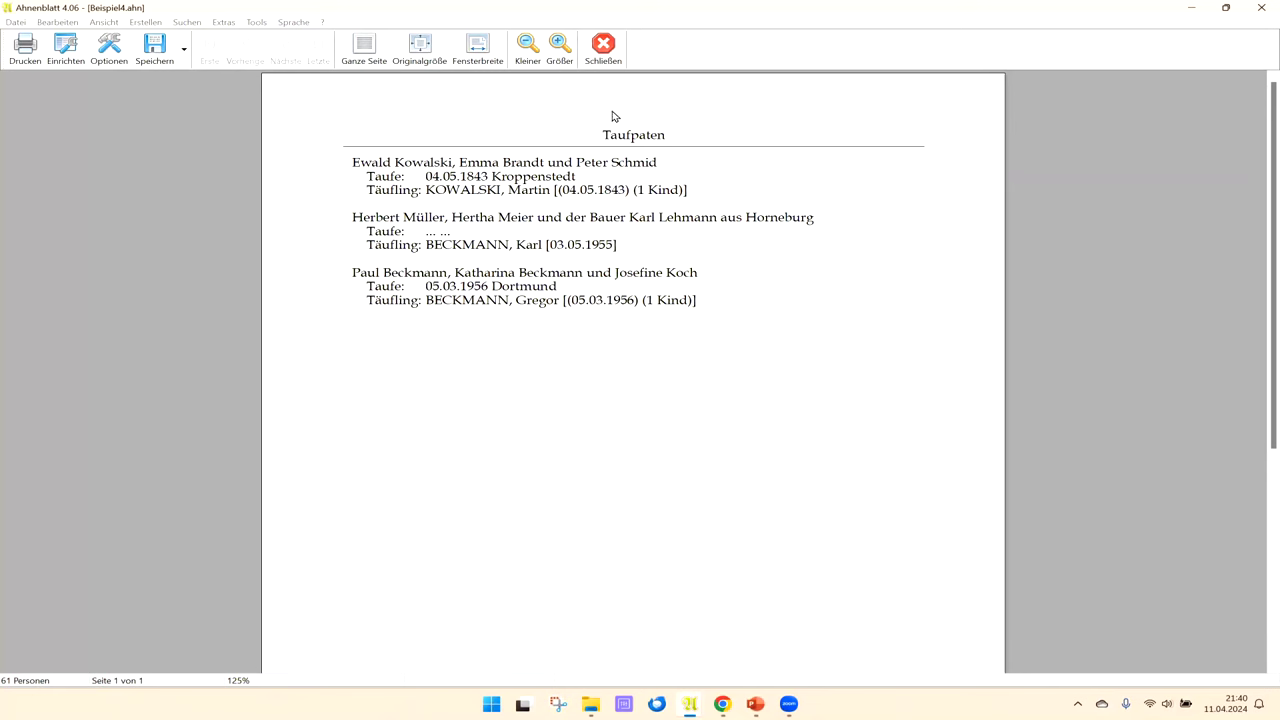
Step: Close the preview and examine the Taufpaten text and linked persons of the religious baptism in the first child's record
left_click(605, 50)
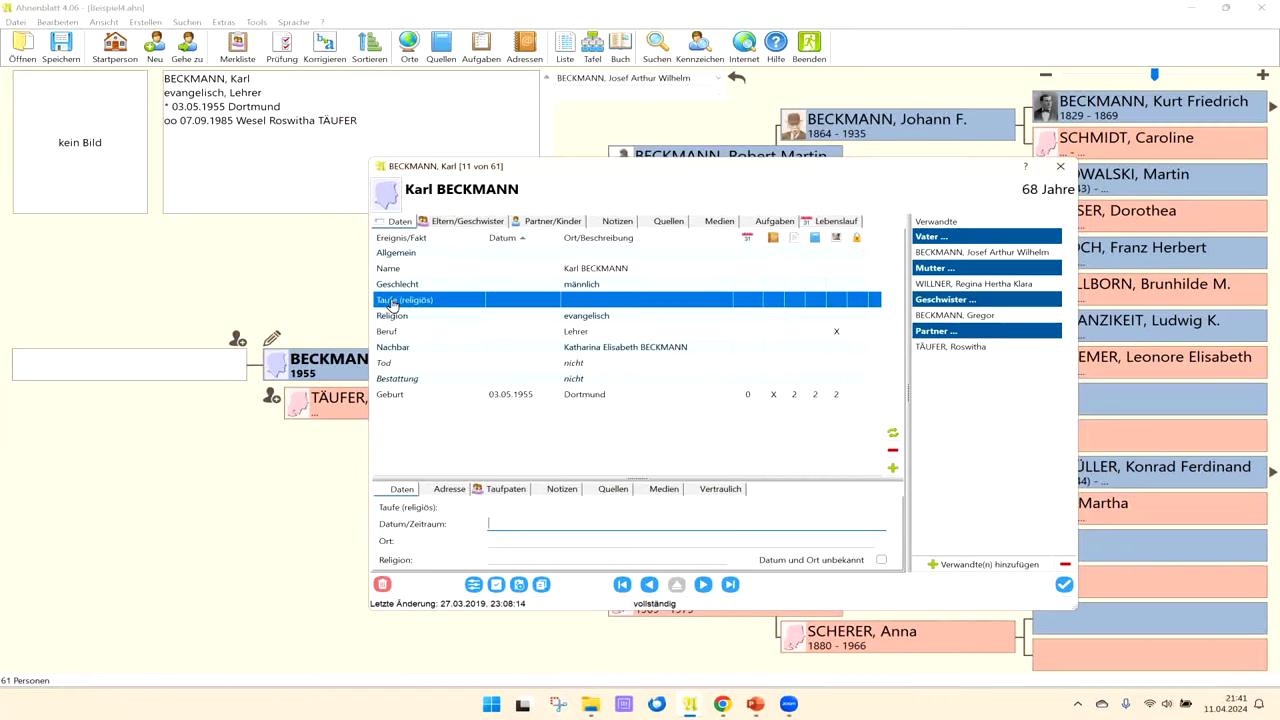
left_click(505, 492)
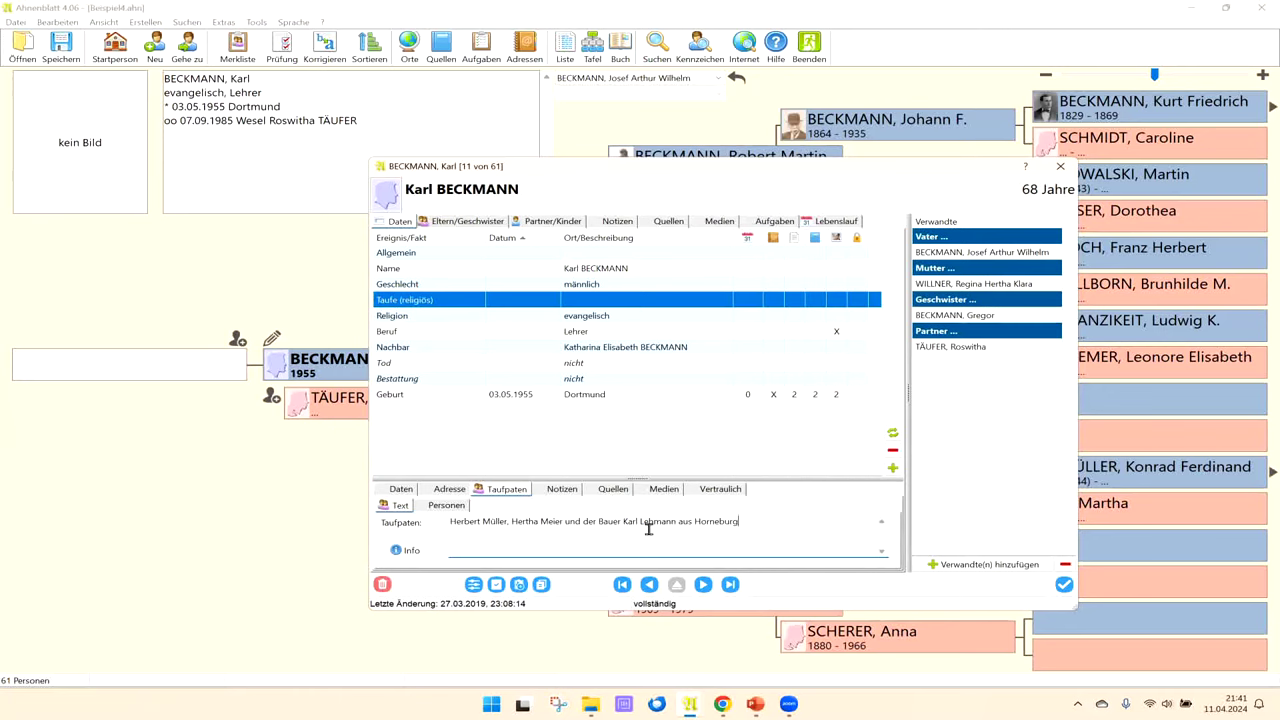
left_click(446, 510)
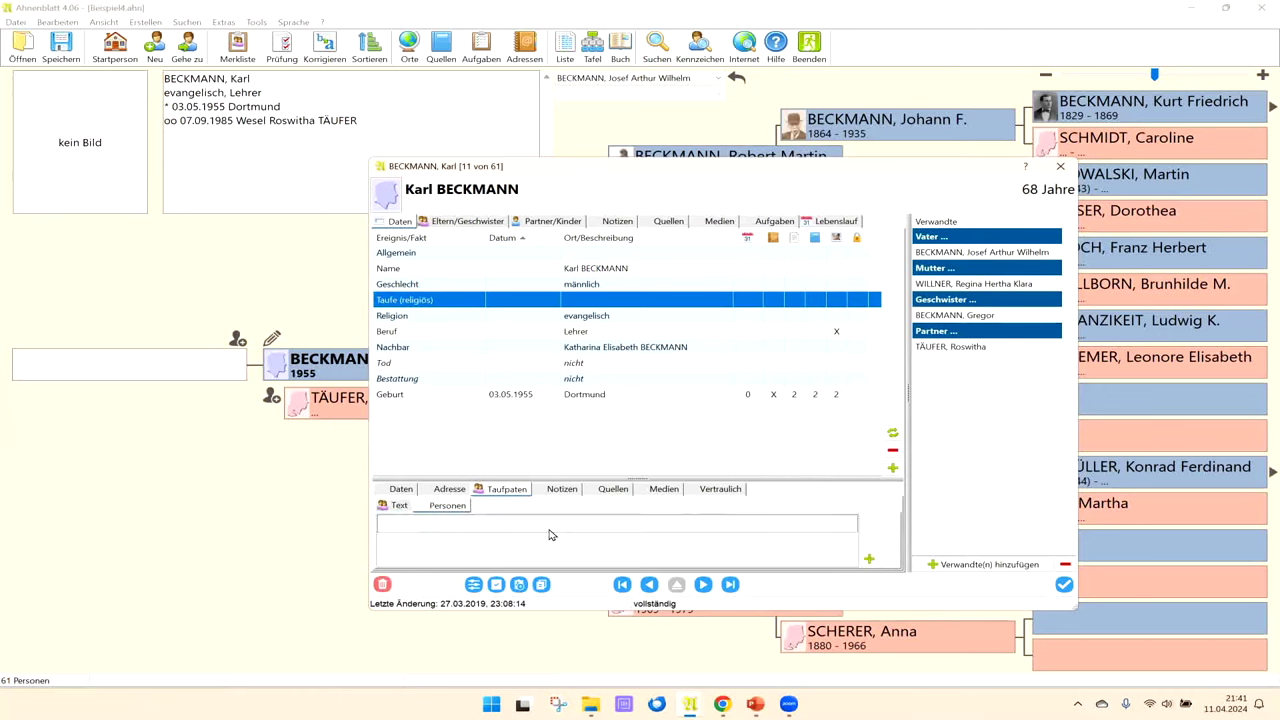
Step: Link the existing person baptised in 1811 from the list of all persons as Taufpate to the religious baptism
left_click(867, 561)
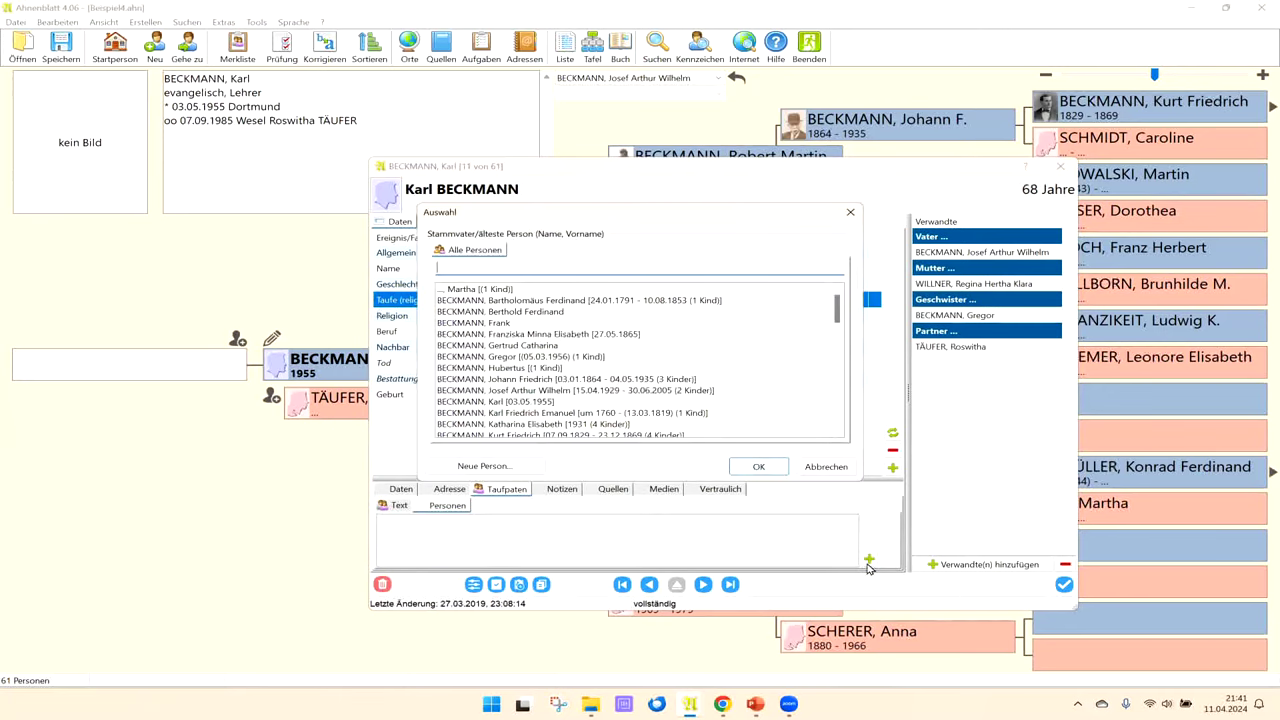
type("MÜLLER, Gesine")
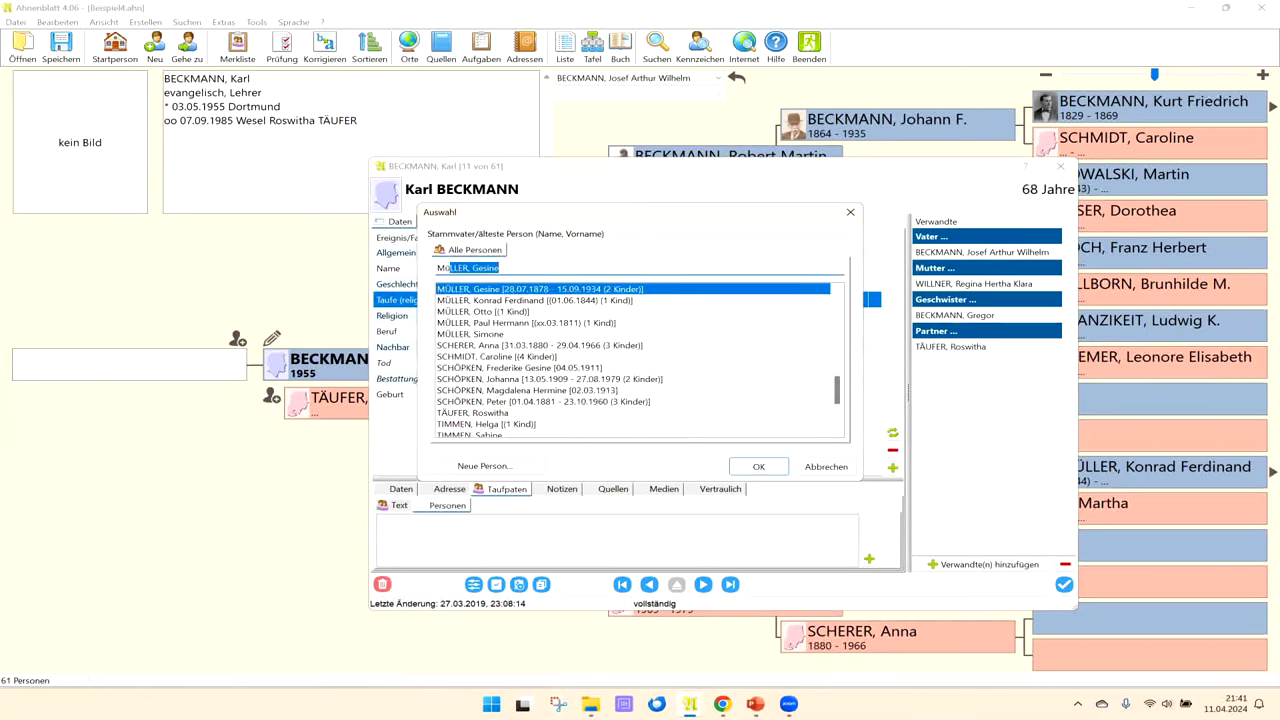
left_click(524, 323)
left_click(758, 467)
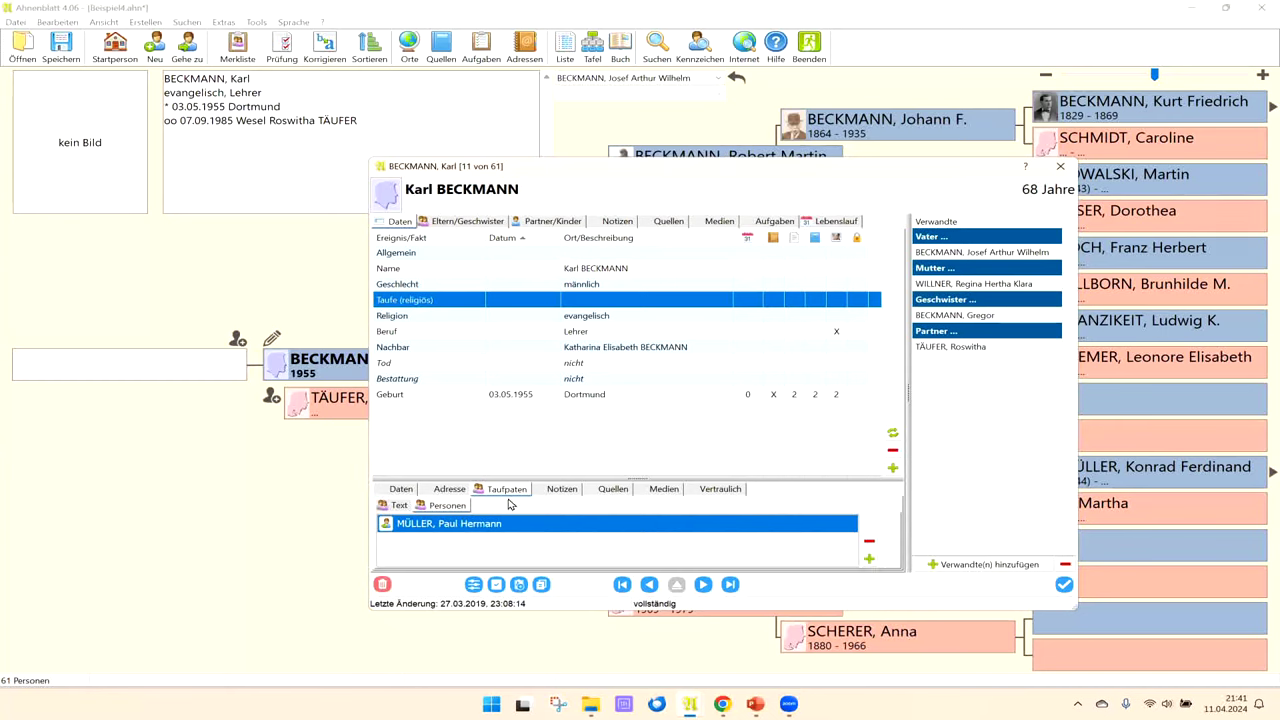
Step: Open the linked godparent's record, follow its Taufpate reference to the baptised person, and return to the godparent's record
left_click(386, 526)
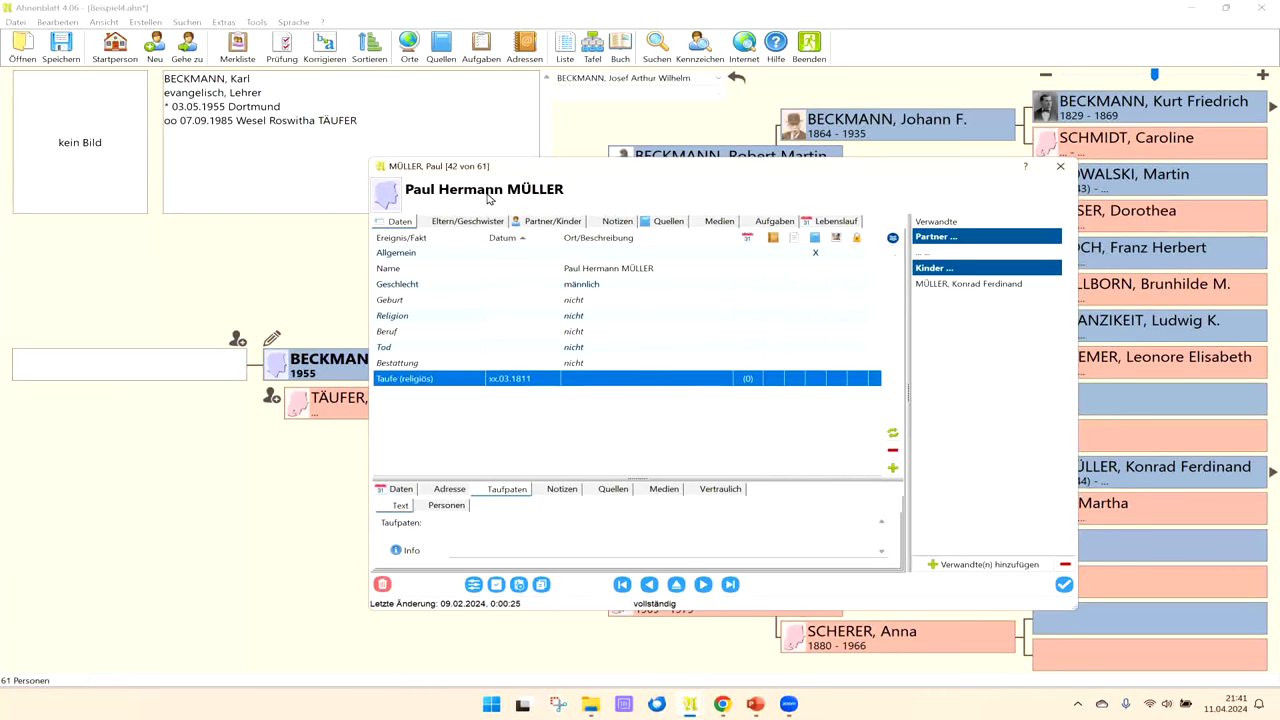
left_click(892, 240)
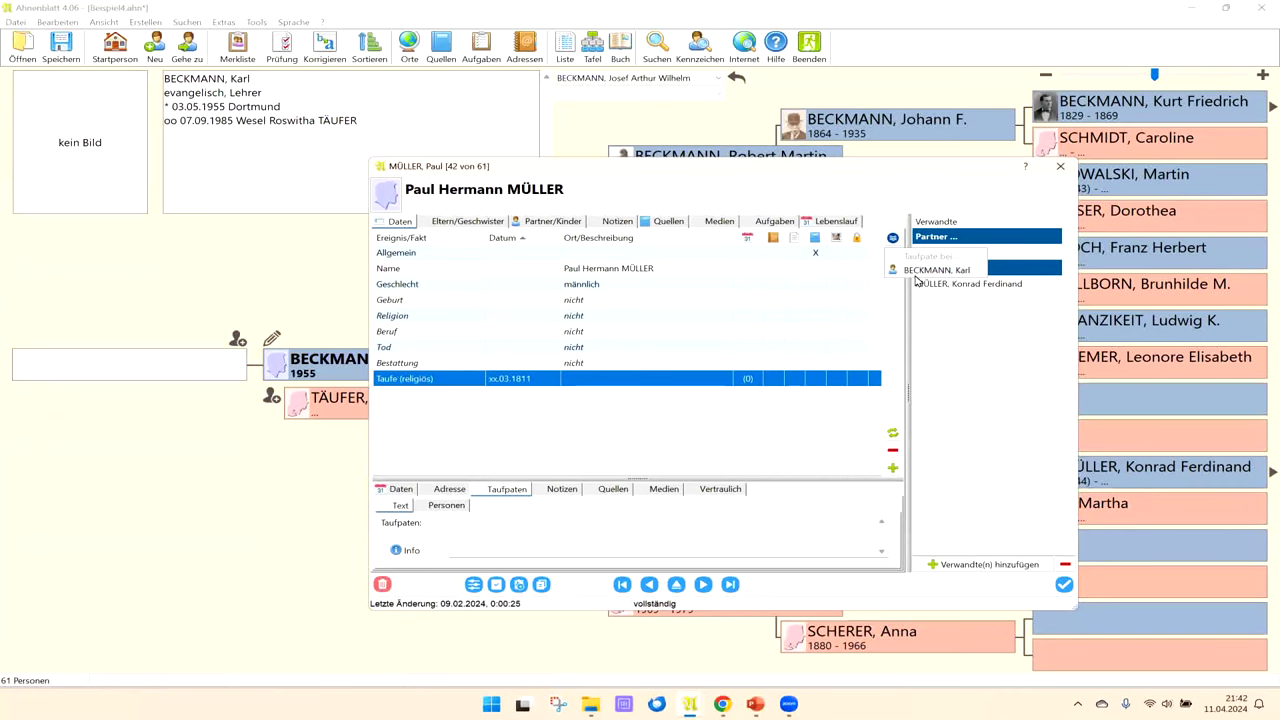
left_click(918, 271)
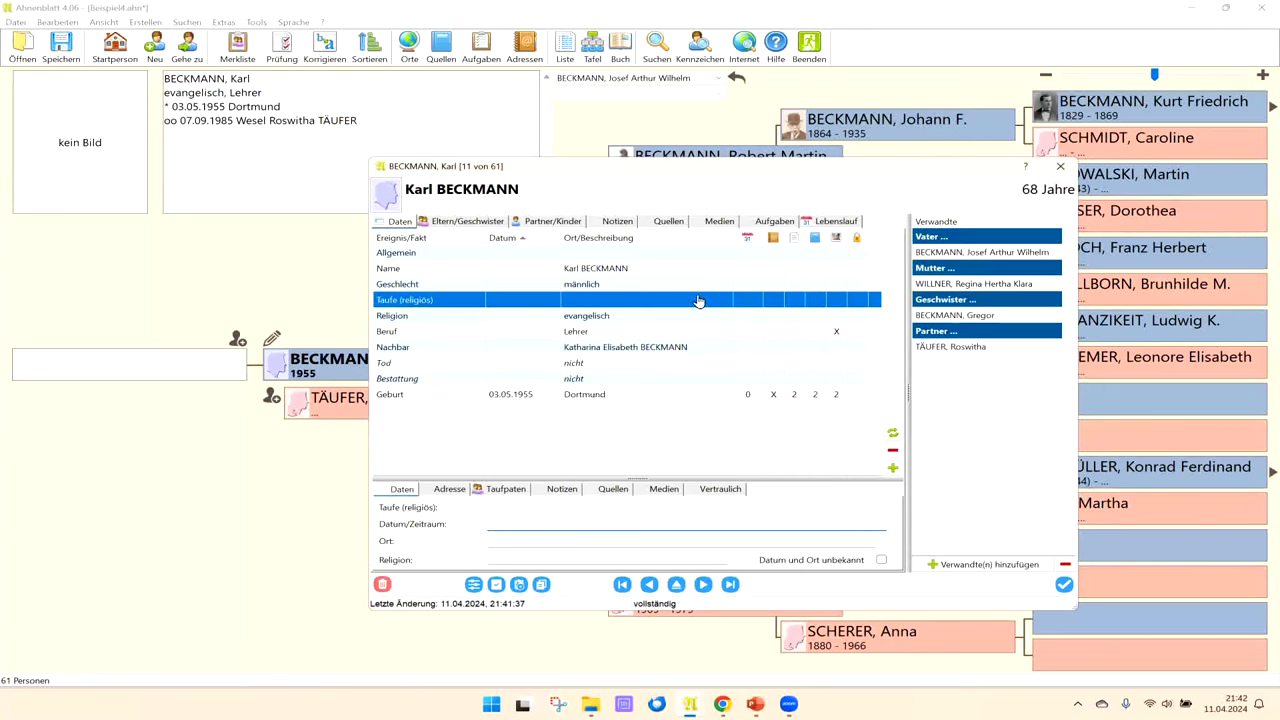
left_click(622, 585)
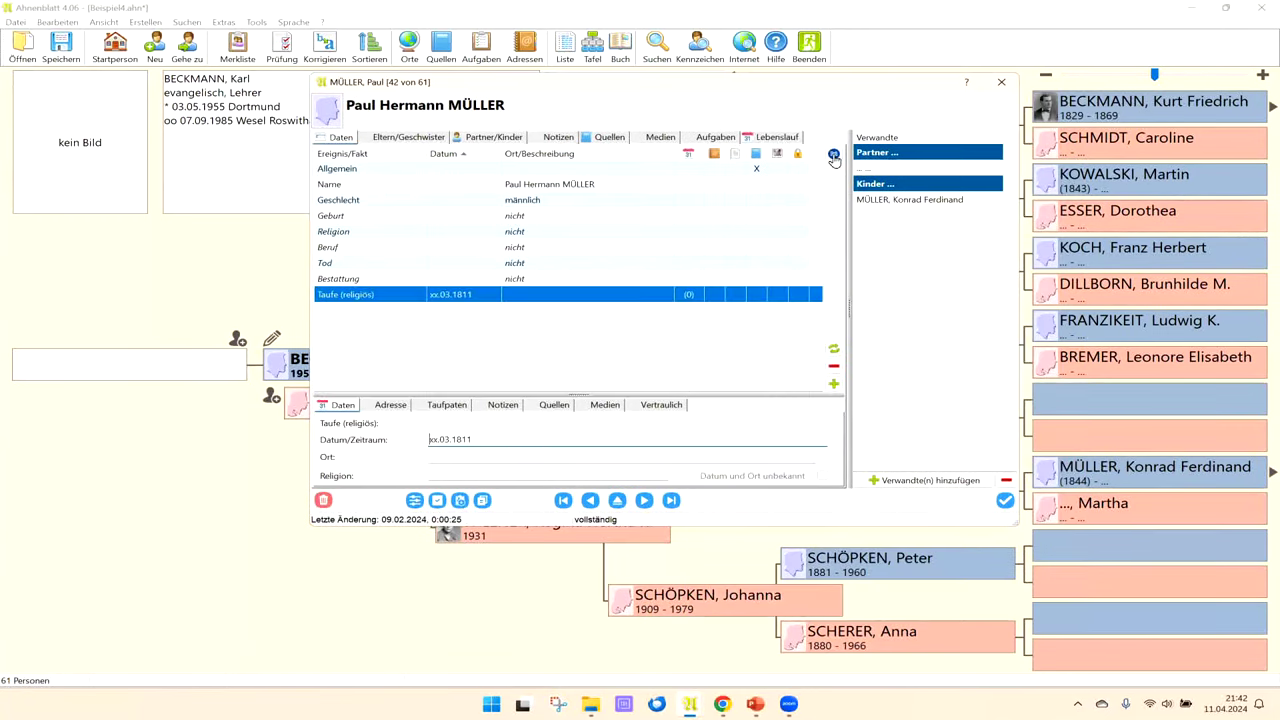